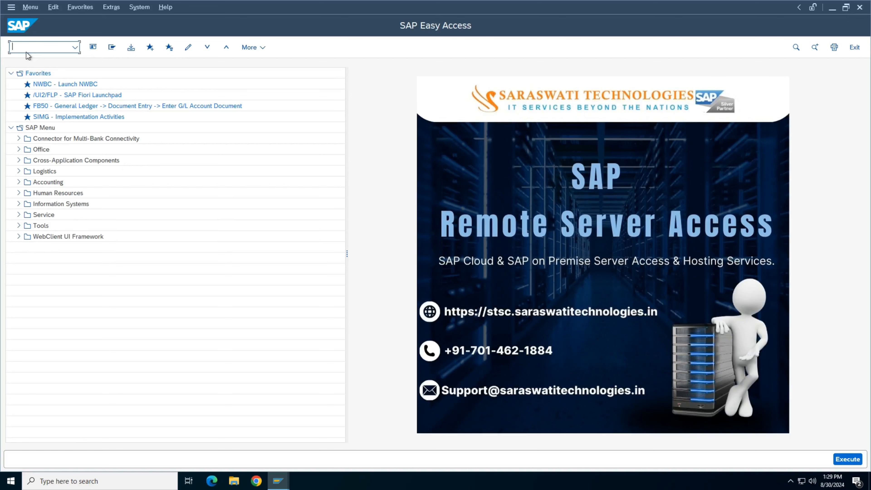
Open the Customizing Implementation Guide with transaction SIMG.
key("Caps_Lock")
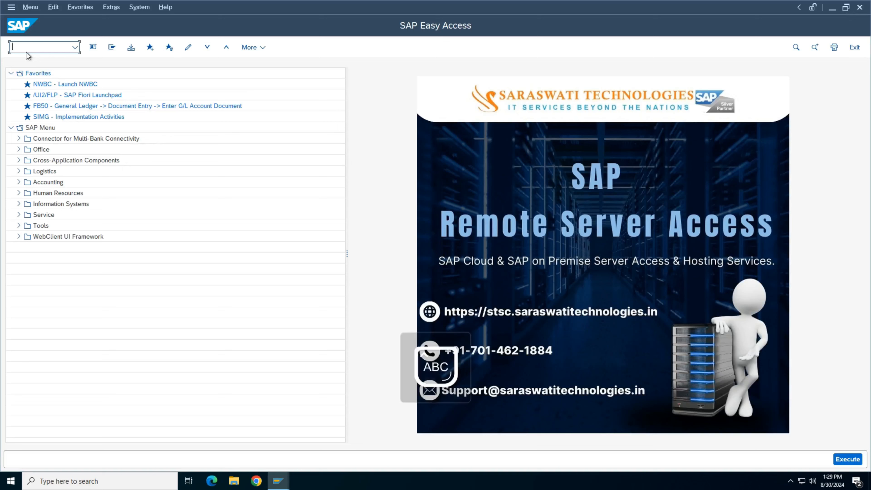
type("SIMG")
key("Return")
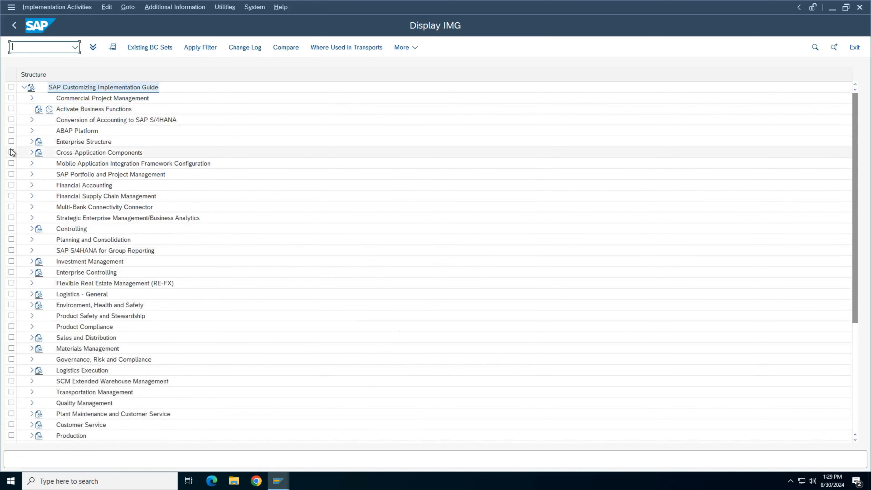
Open the Copy, delete, check company code activity under Enterprise Structure, Definition, Financial Accounting.
left_click(32, 142)
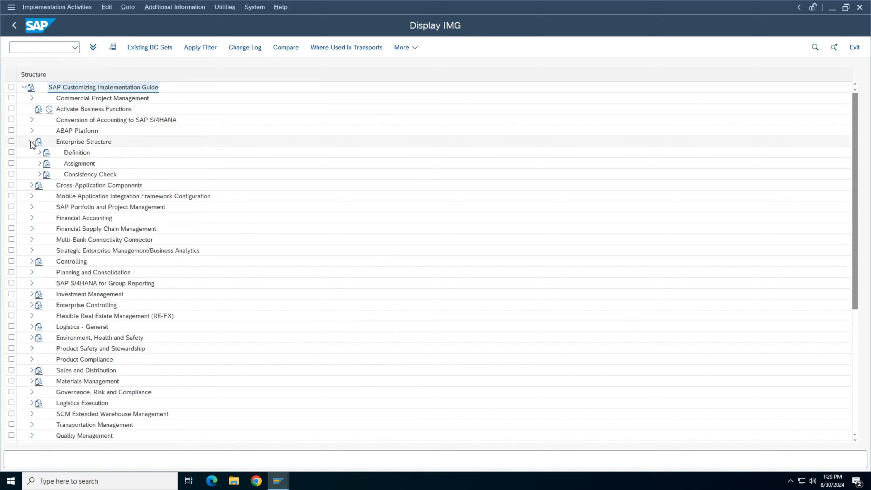
left_click(40, 153)
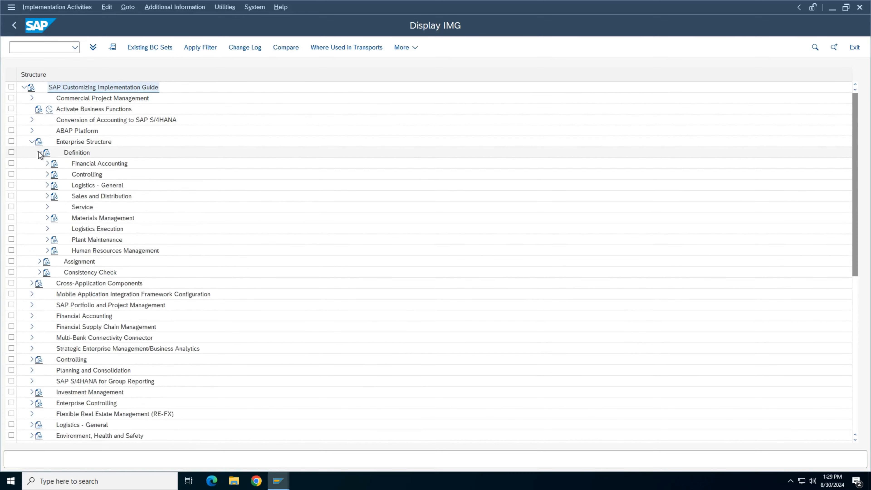
left_click(47, 164)
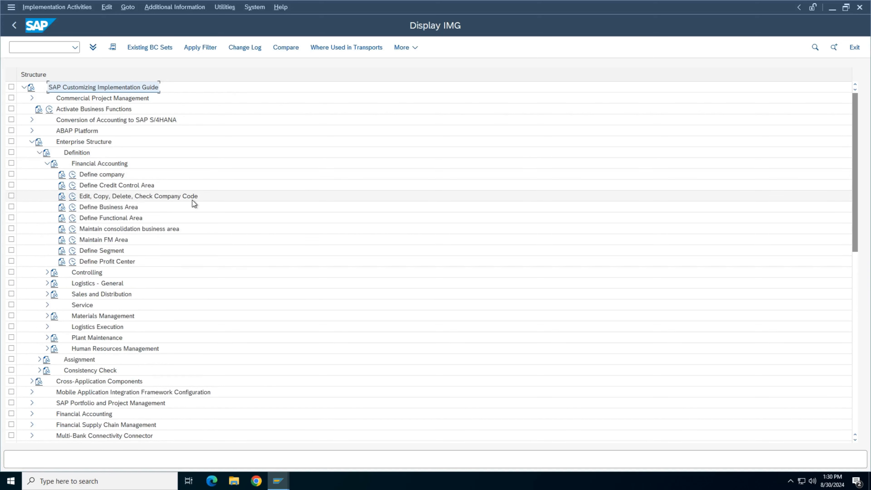
left_click(73, 196)
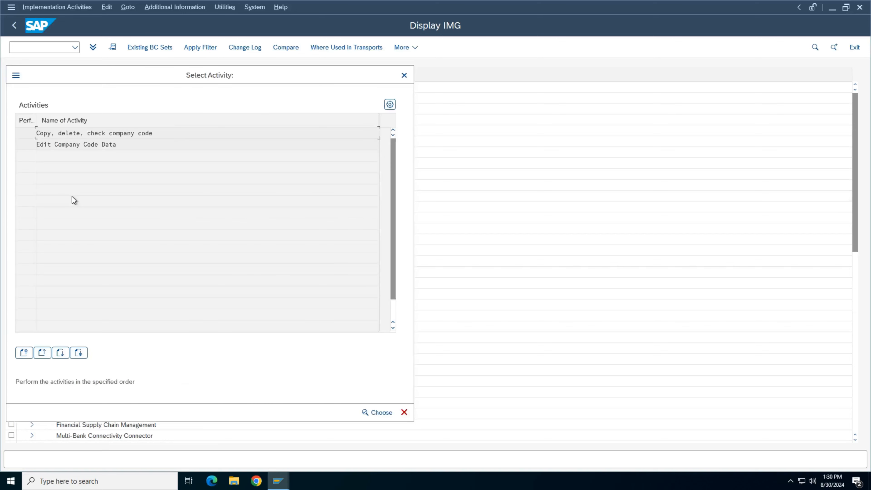
double_click(68, 134)
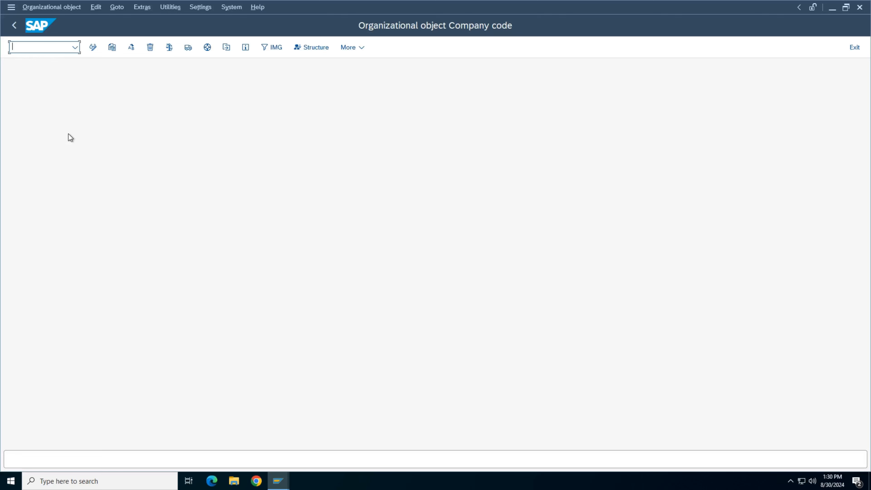
Start copying a company code and choose EUS1 from the value list as the source.
left_click(111, 50)
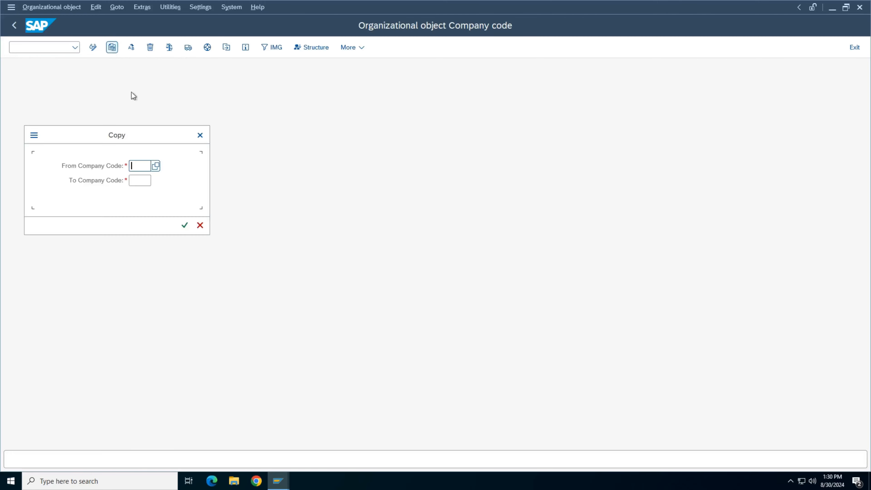
left_click_drag(147, 135, 271, 135)
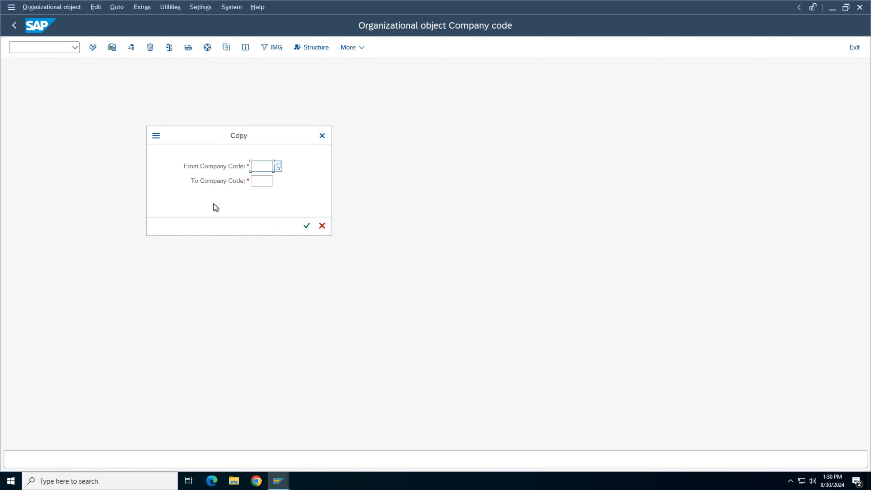
left_click(280, 168)
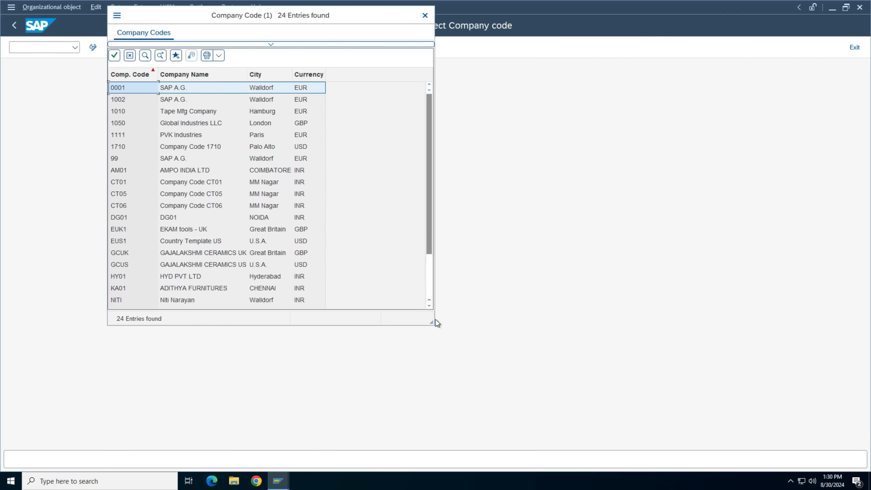
left_click_drag(432, 322, 523, 333)
left_click_drag(239, 20, 470, 73)
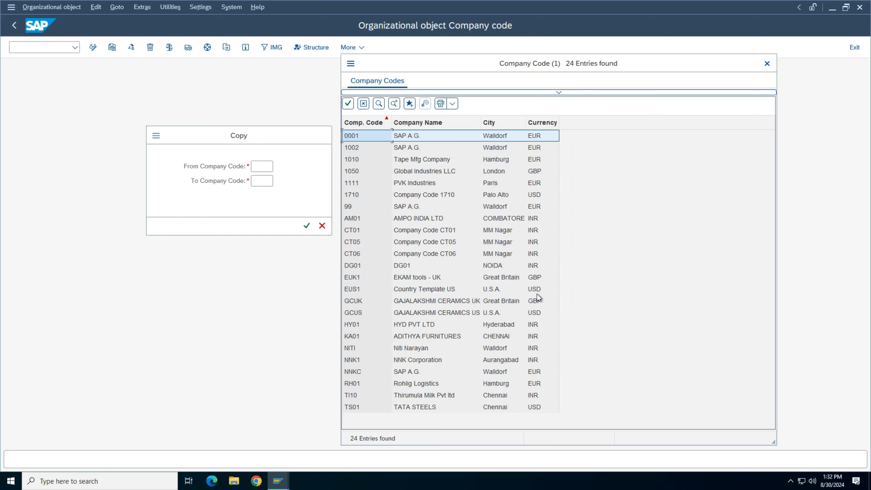
double_click(353, 289)
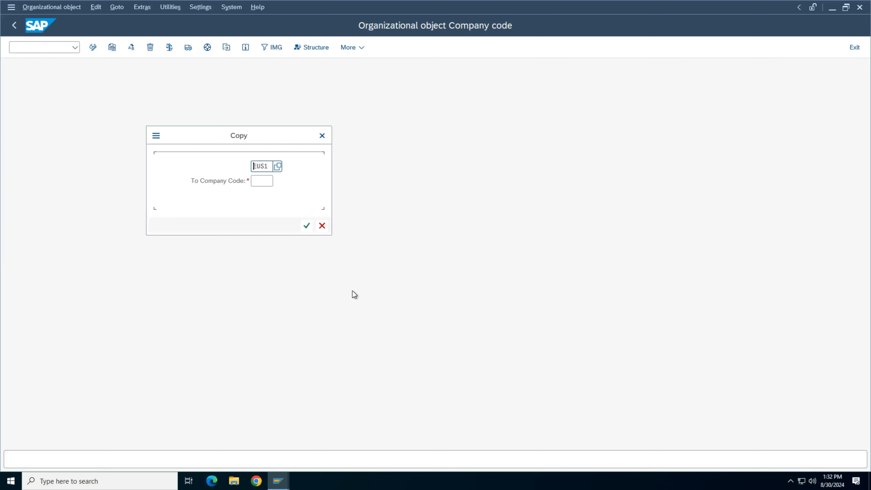
Set the target company code to TIUS and confirm the copy.
left_click_drag(271, 166, 113, 152)
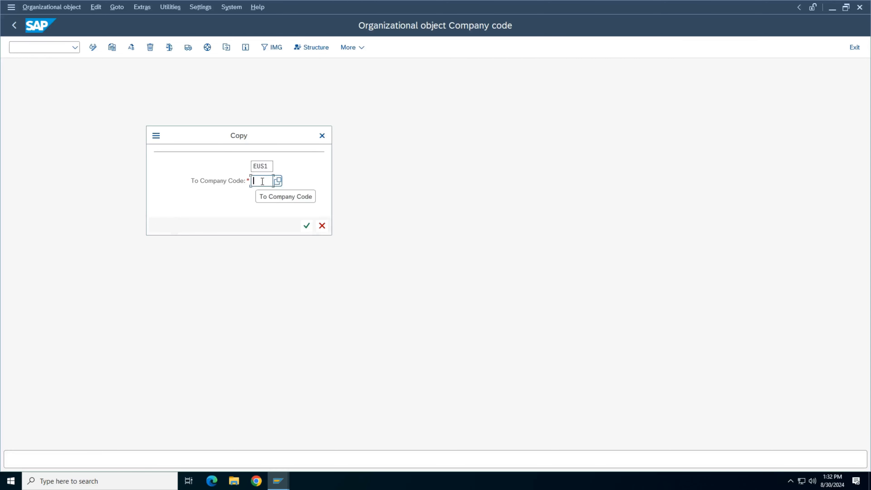
type("TI")
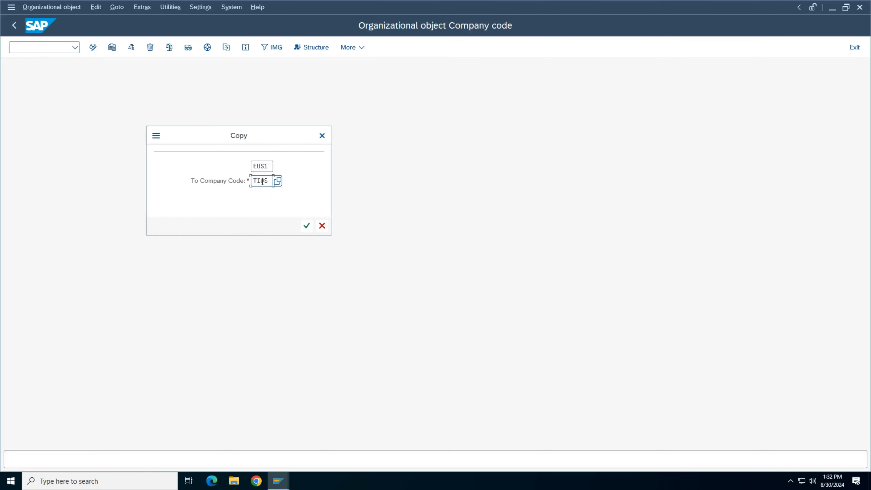
type("US")
left_click(306, 225)
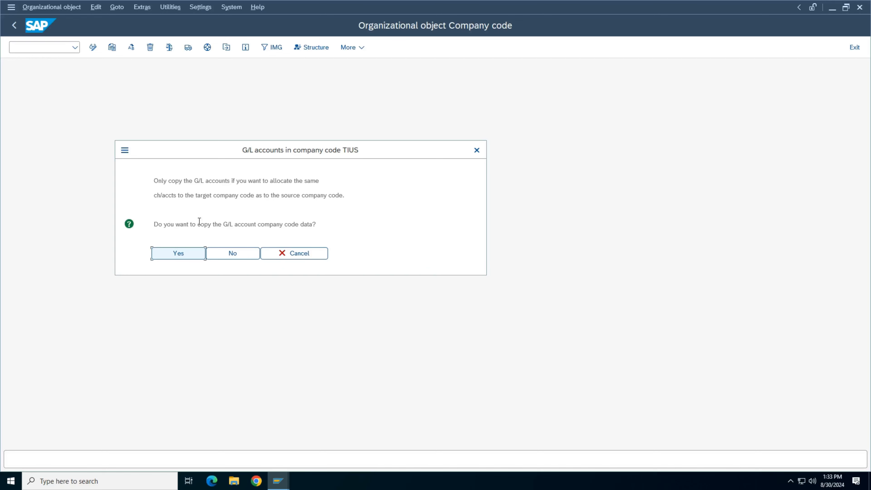
Agree to copy the G/L account company code data and decline allocating a different local currency to TIUS.
left_click(193, 254)
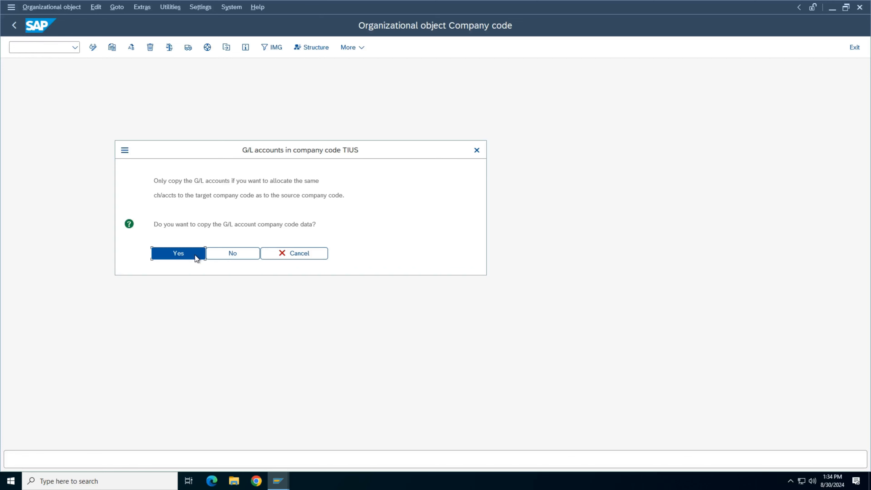
left_click(196, 258)
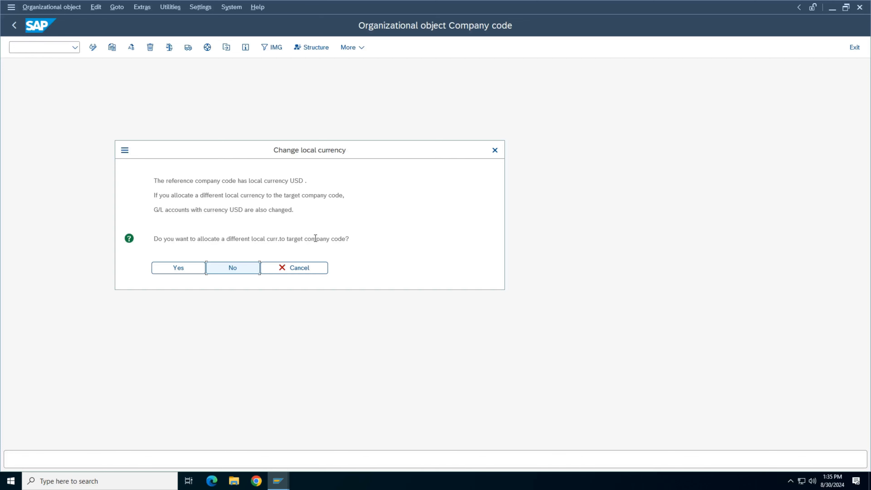
left_click(229, 269)
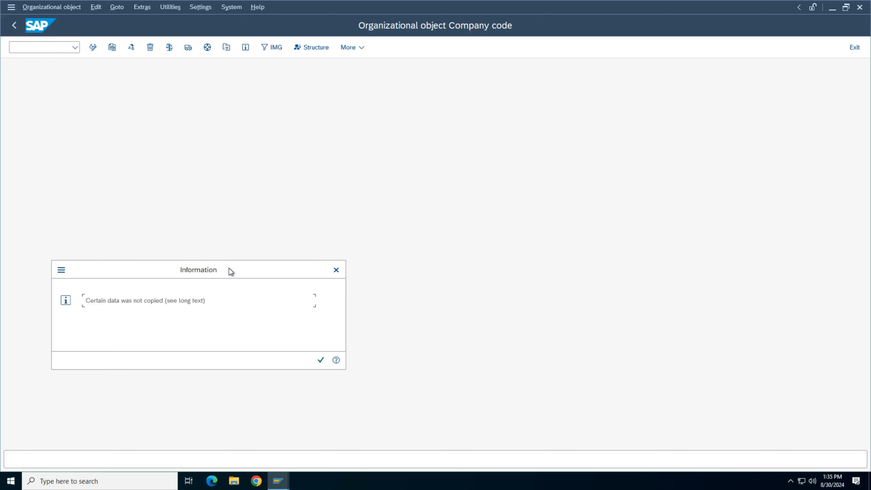
Acknowledge the notices about uncopied data and number range transport, and decline transporting the number ranges.
left_click_drag(229, 269, 276, 201)
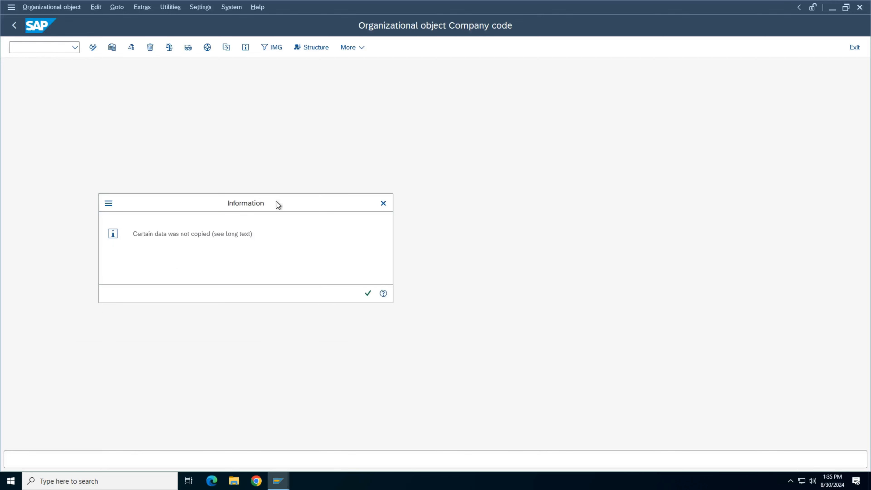
left_click(368, 293)
left_click(365, 293)
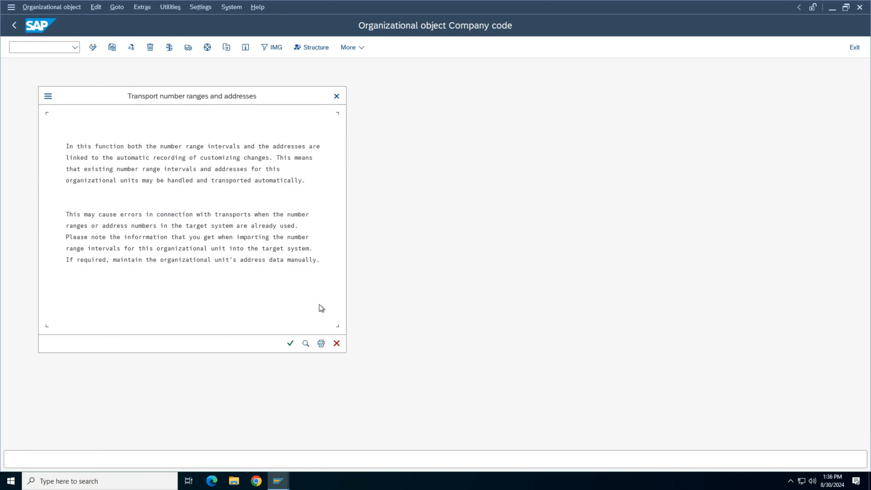
left_click(290, 343)
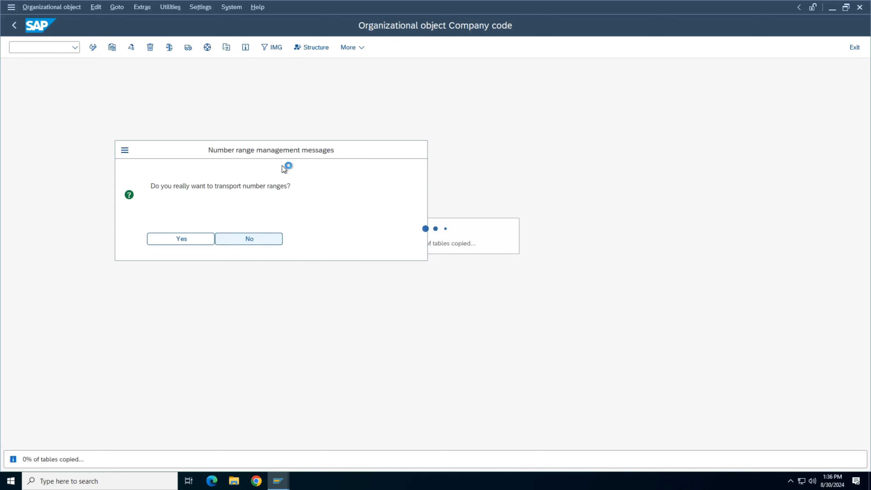
left_click_drag(290, 144, 426, 82)
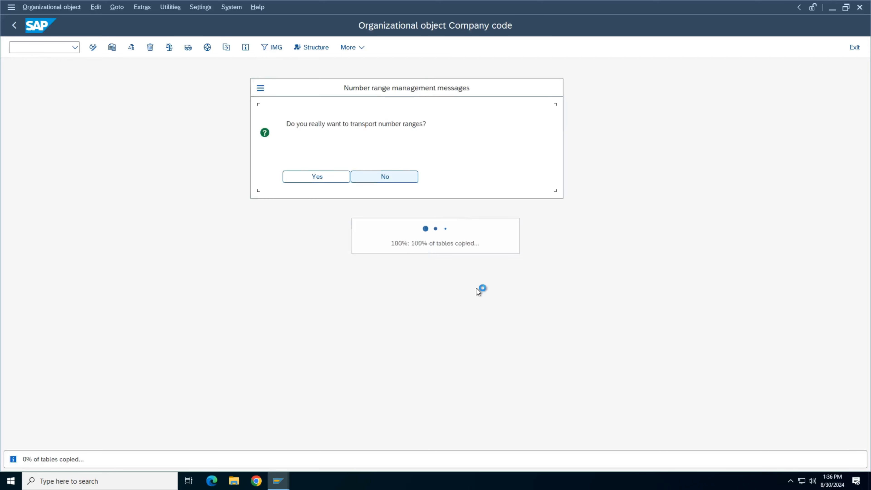
key("Return")
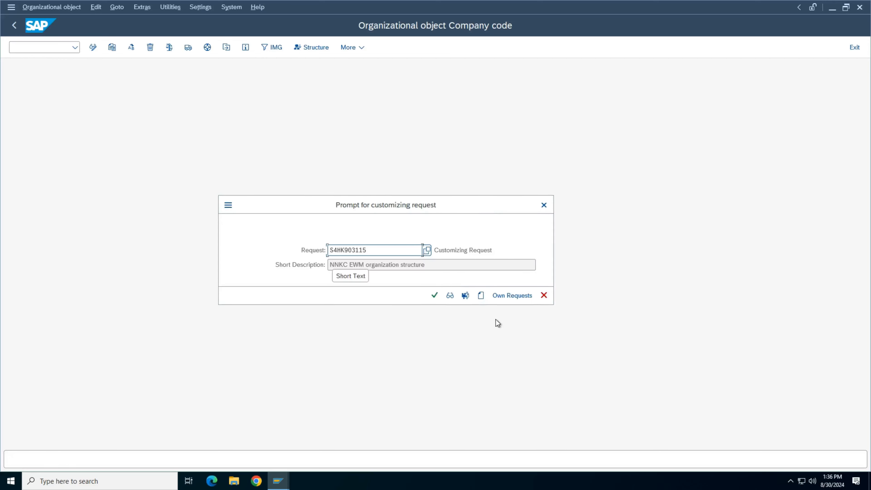
Create a customizing request with the short description SAP TRAINING.
left_click(481, 295)
key("Caps_Lock")
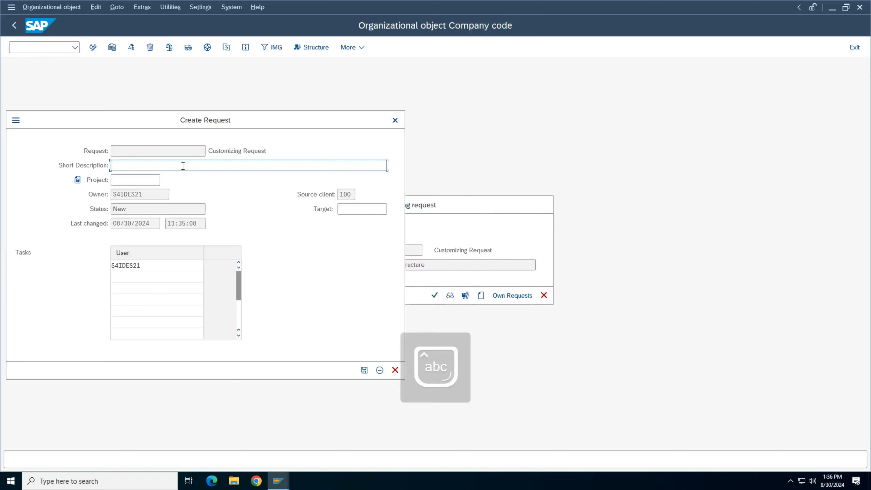
key("Caps_Lock")
type("SAP TRAINING")
left_click(364, 371)
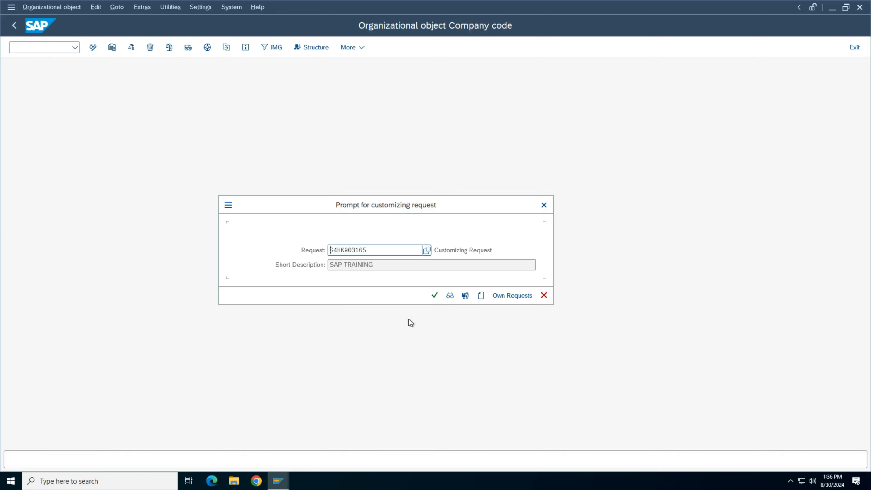
Create another customizing request described as SAP TRAINING, record the company code copy in it and dismiss the completion message.
left_click(481, 295)
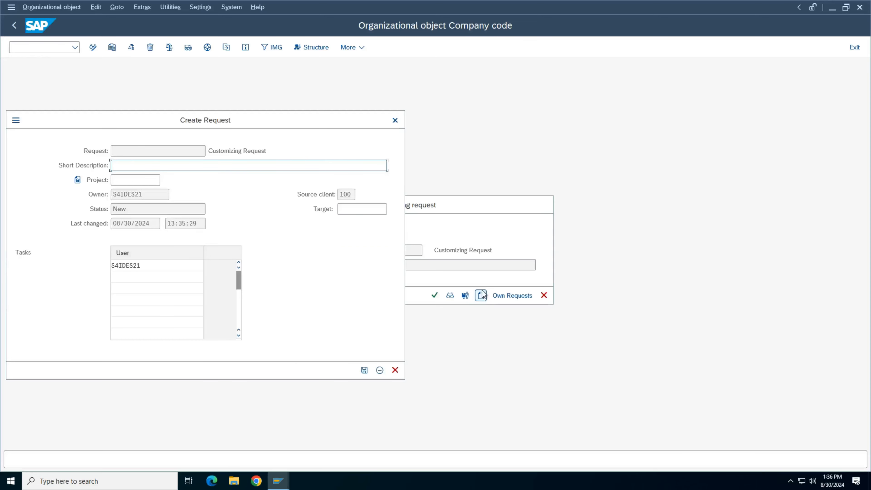
type("SAP RAIING")
key("BackSpace")
key("BackSpace")
key("BackSpace")
key("BackSpace")
key("BackSpace")
key("BackSpace")
key("BackSpace")
type("TRAINING")
left_click(365, 370)
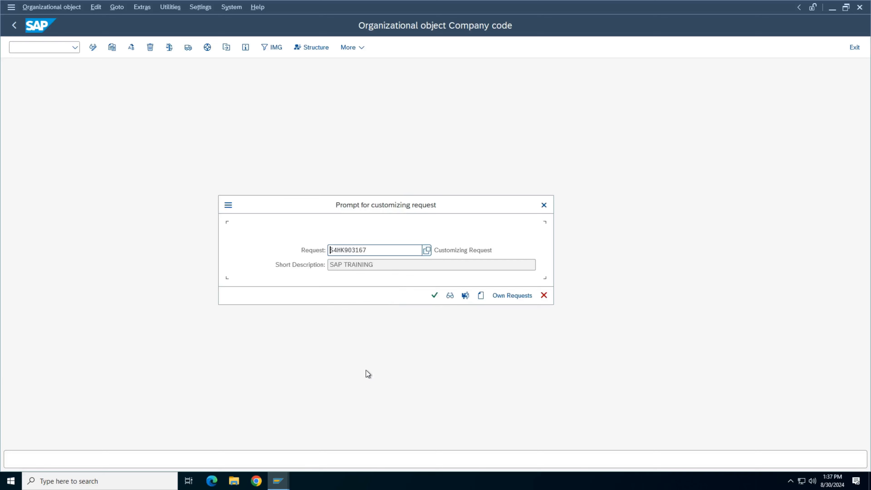
left_click(435, 295)
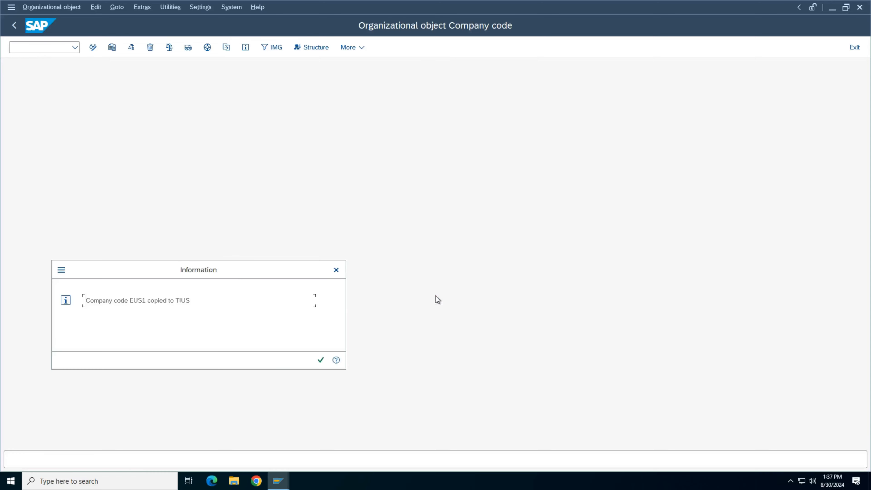
left_click_drag(248, 270, 412, 210)
key("Return")
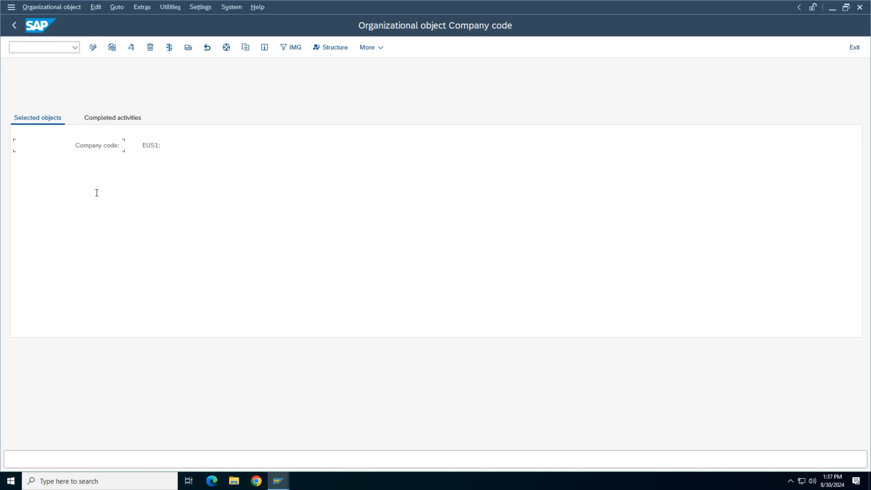
Check the completed activities of the copy, then return and open the Edit Company Code Data activity.
left_click(115, 120)
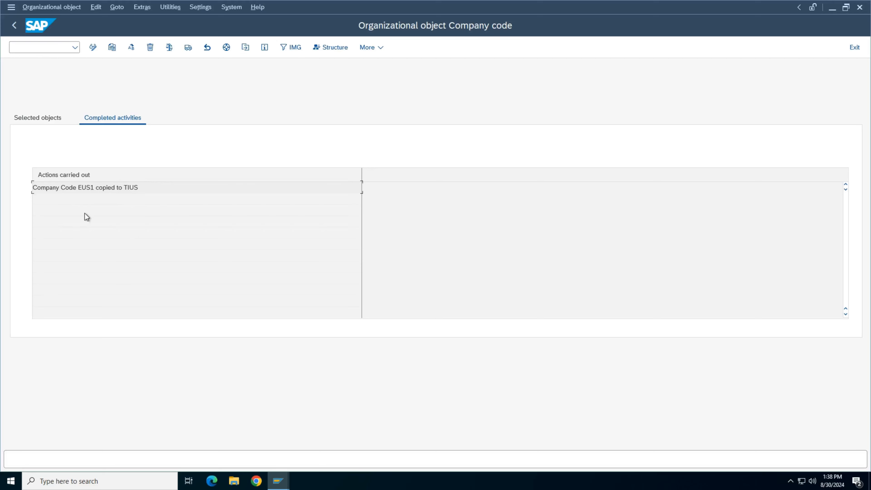
left_click(14, 28)
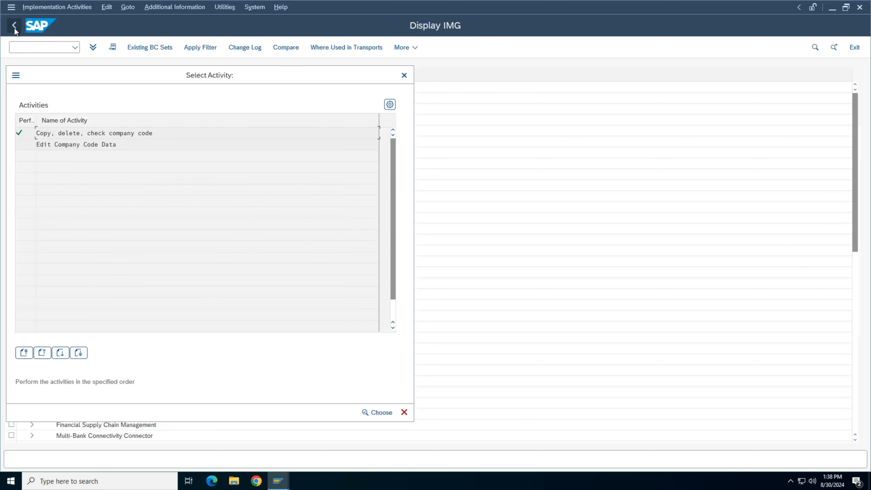
double_click(76, 144)
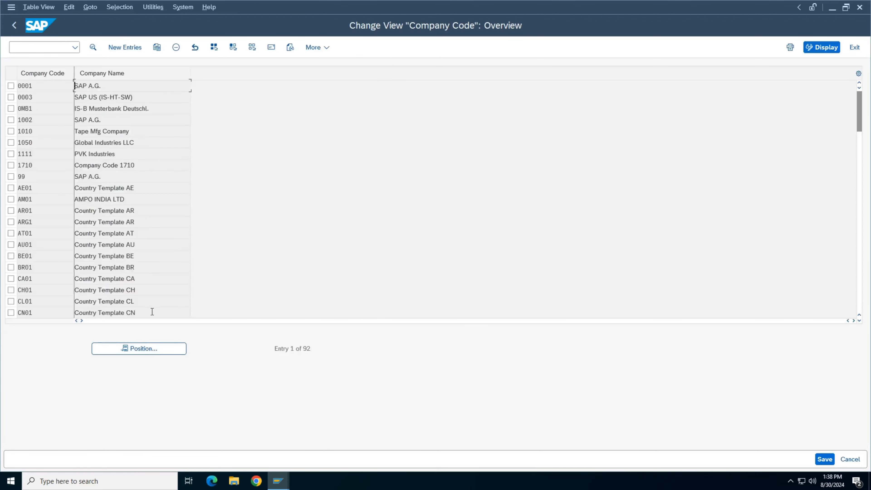
Locate company code TIUS in the company code overview and open its details.
left_click(146, 349)
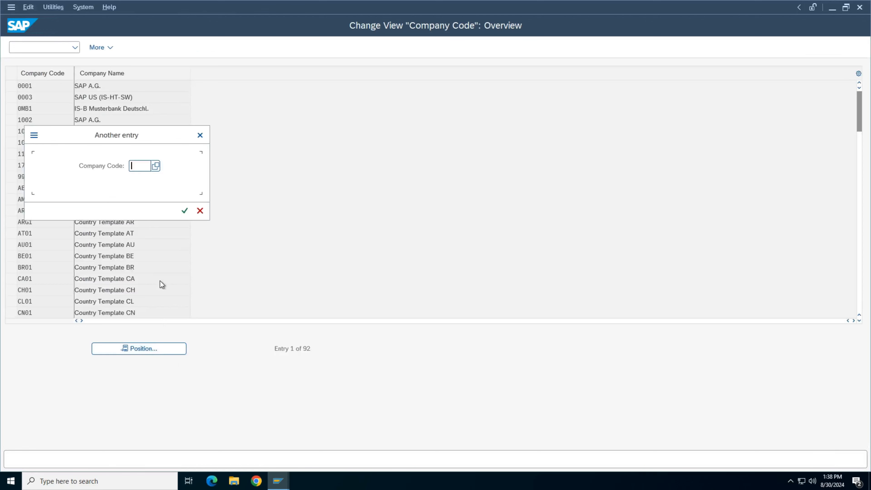
type("TIUS")
key("Return")
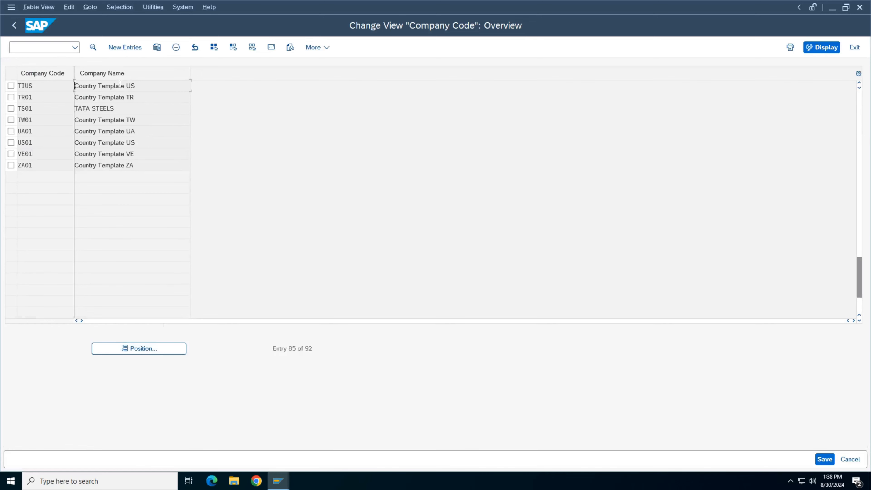
double_click(37, 87)
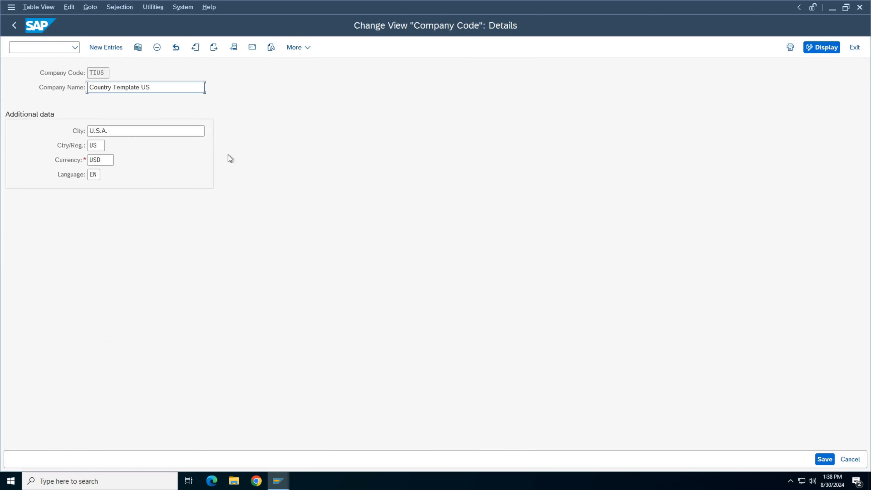
Return to the company code overview to check the TIUS entry's name and reopen its details.
left_click(14, 25)
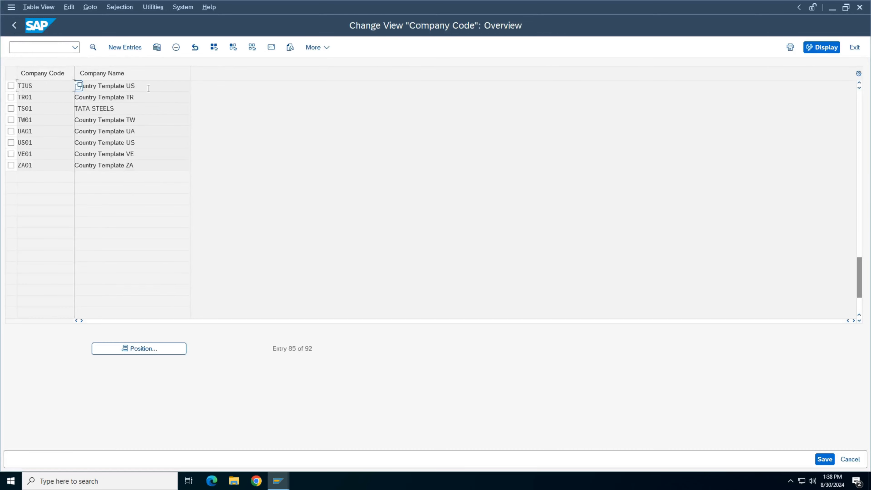
left_click(148, 88)
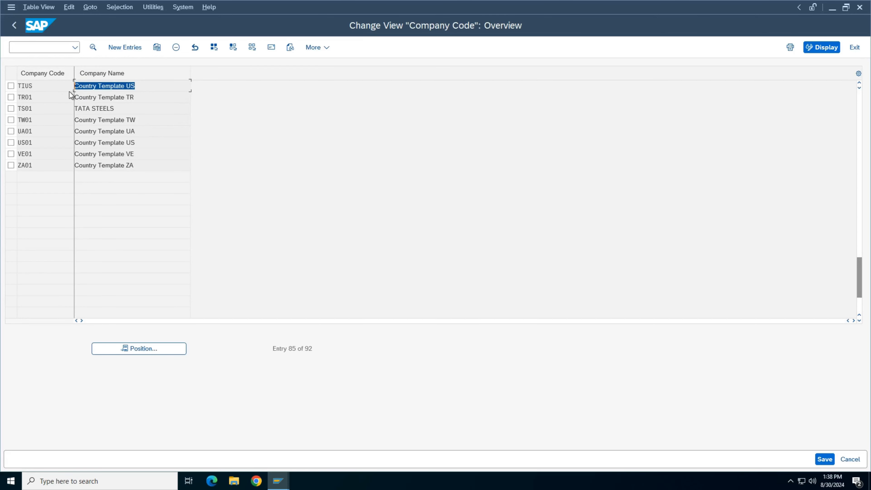
double_click(45, 85)
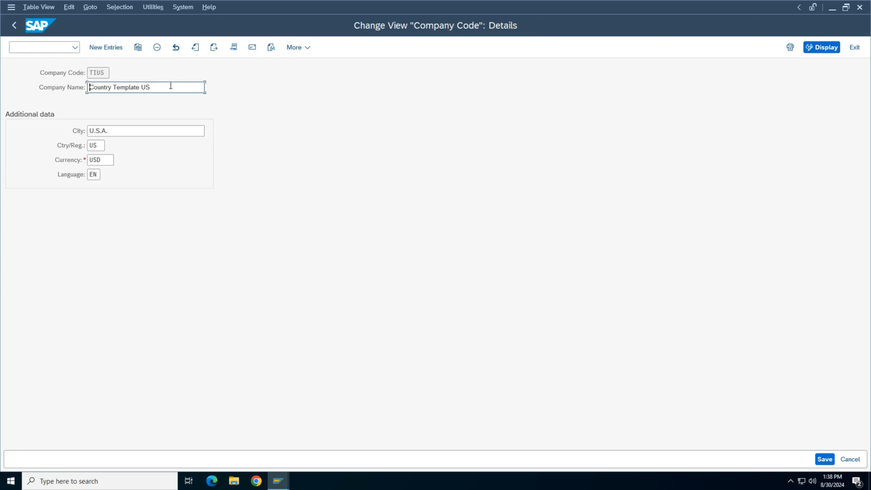
Replace the company name of TIUS with "Tech Innovators Inc - US".
left_click_drag(171, 86, 2, 94)
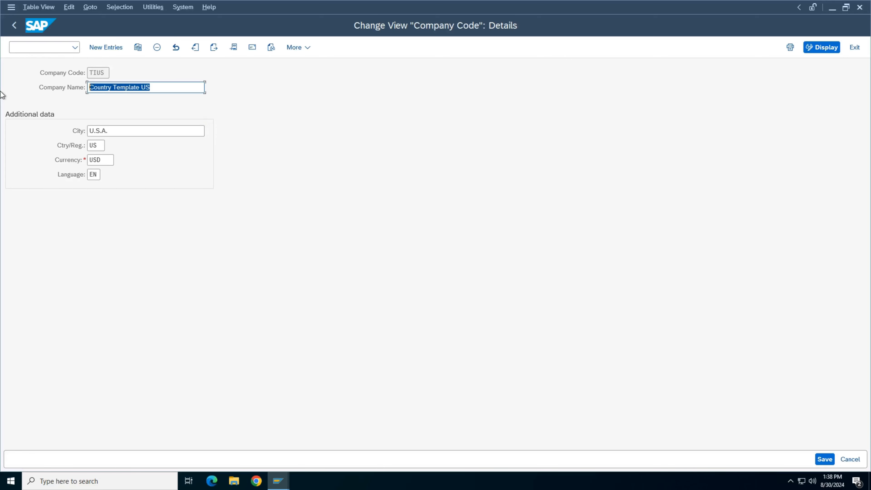
key("BackSpace")
key("Caps_Lock")
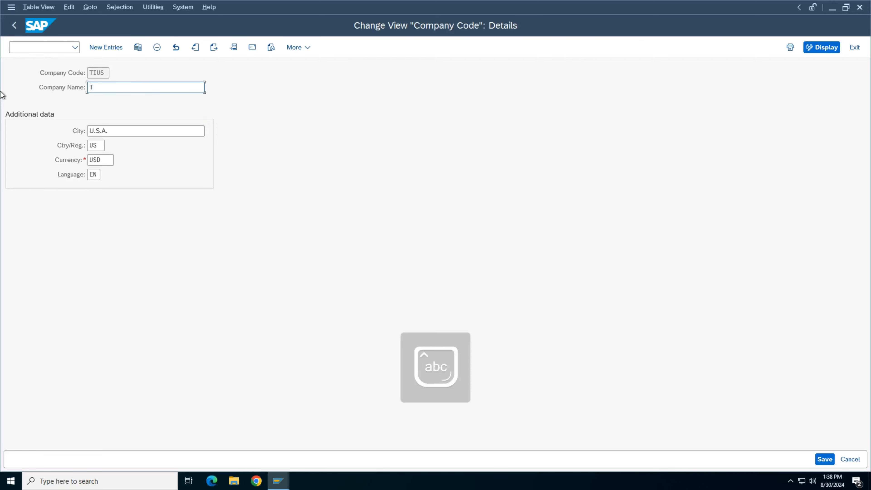
type("Tech")
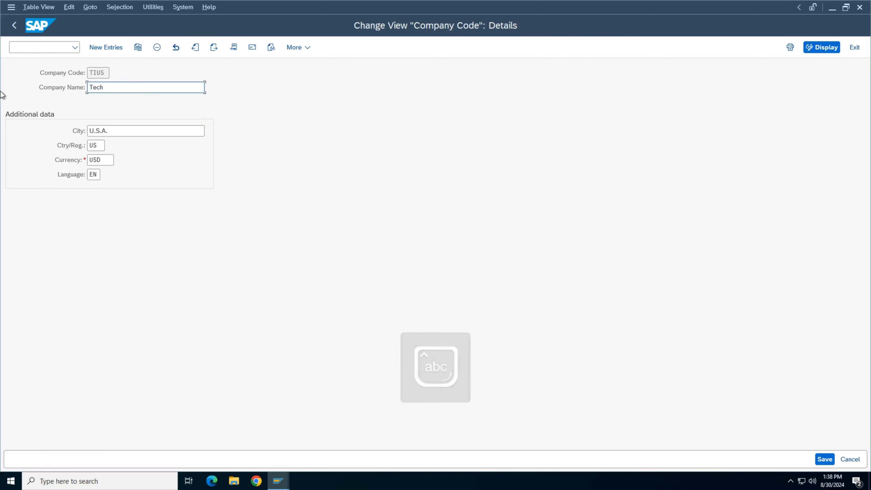
type(" Inn")
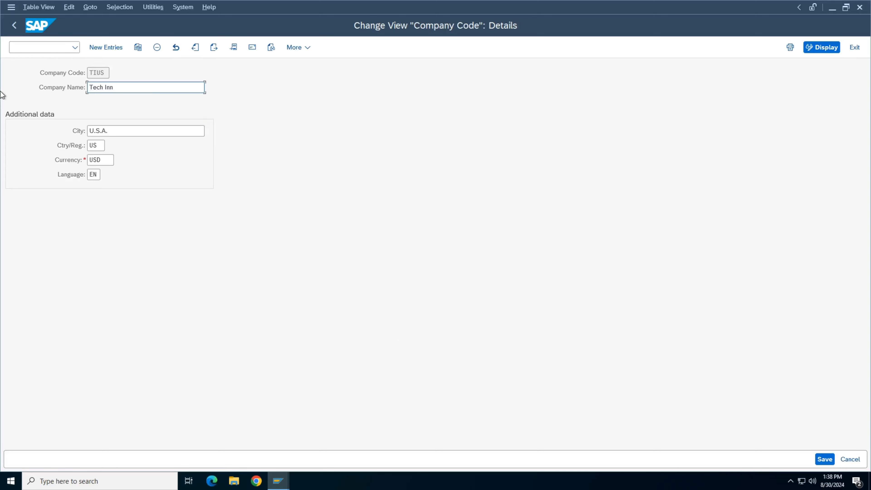
type("ovators")
type("Inc - US")
Set the city of company code TIUS to New York and review its country, currency and language.
double_click(128, 130)
type("New")
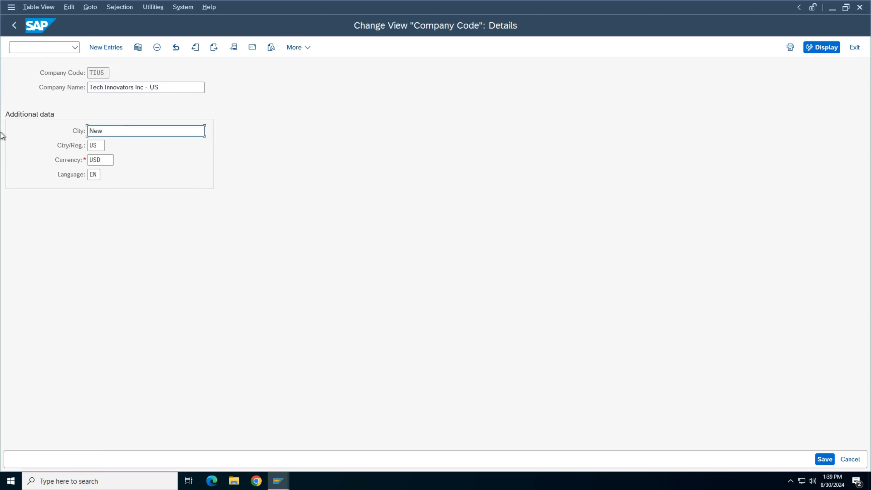
type(" York")
key("Tab")
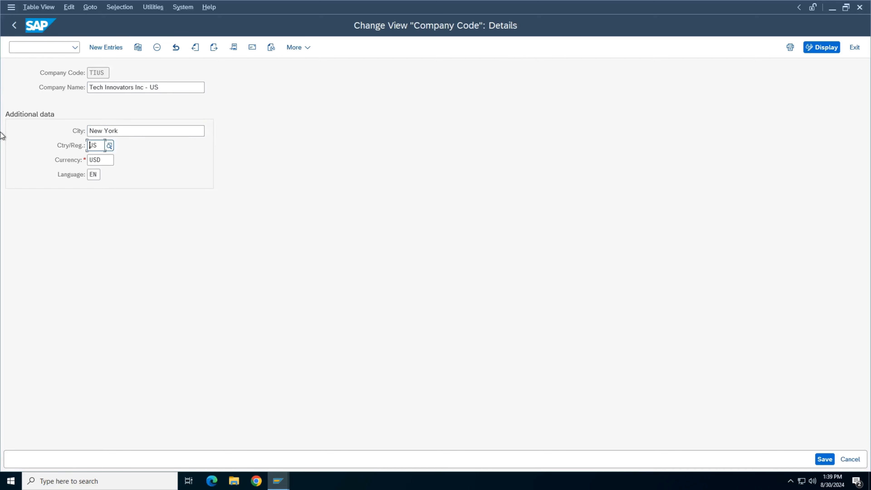
key("Tab")
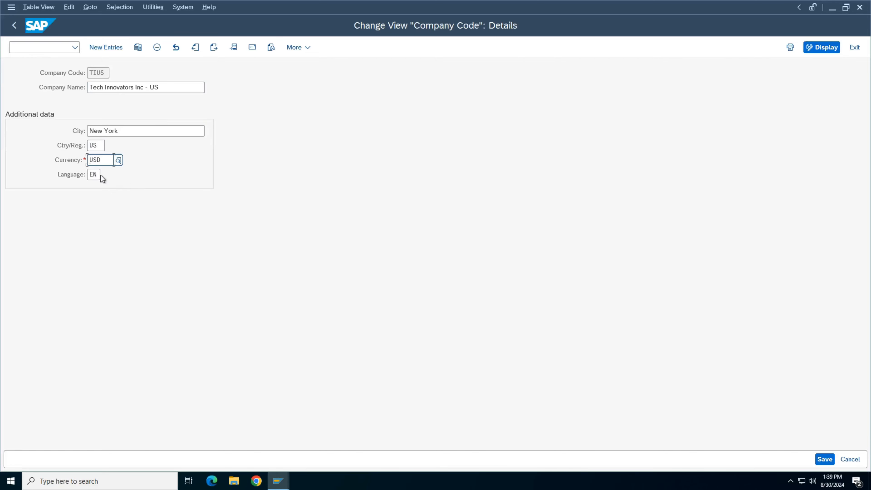
double_click(98, 160)
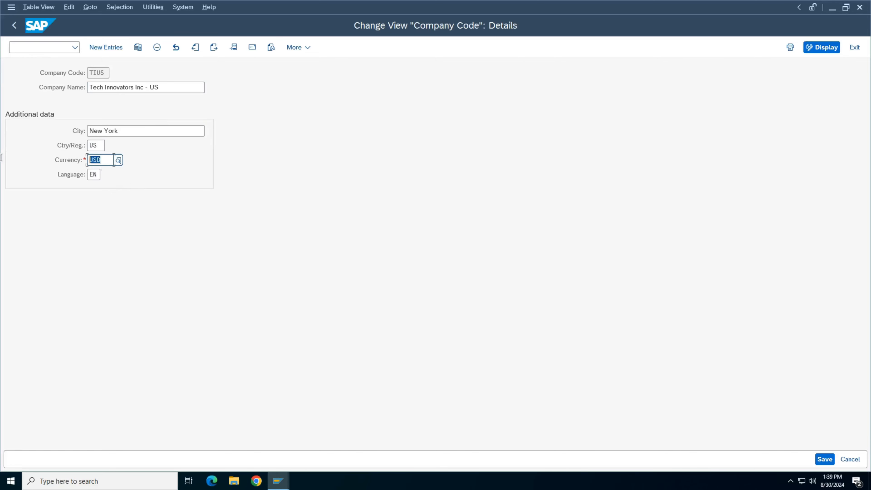
double_click(93, 175)
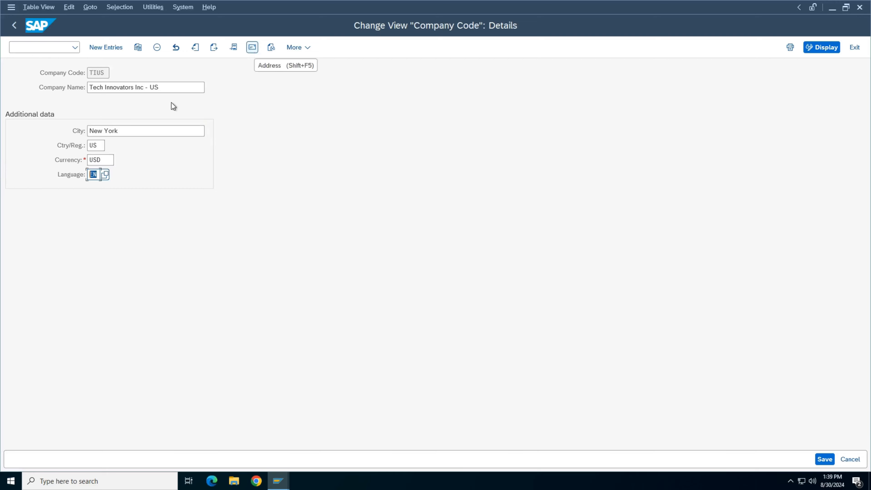
Copy the company name, open the address of TIUS and move its dialog clear of the company details.
left_click(177, 86)
key("ctrl+c")
left_click(252, 47)
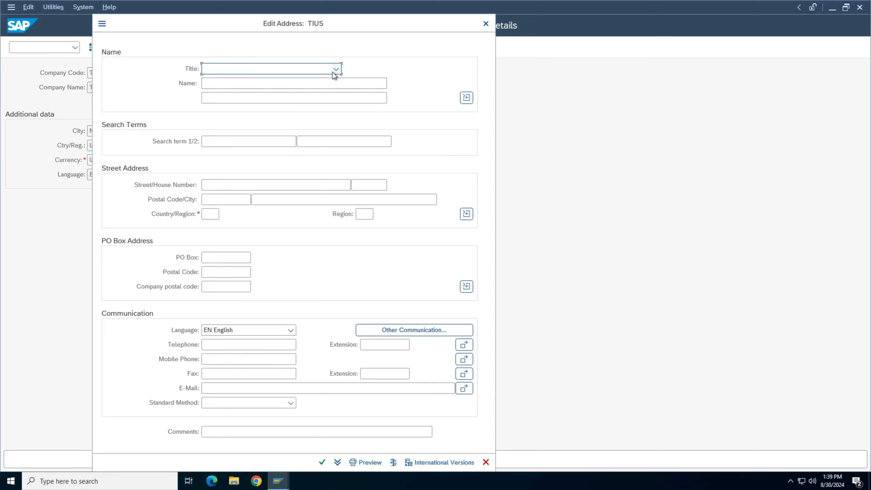
left_click_drag(289, 22, 468, 38)
Set the address title to Company and insert the copied company name as the name.
left_click(516, 85)
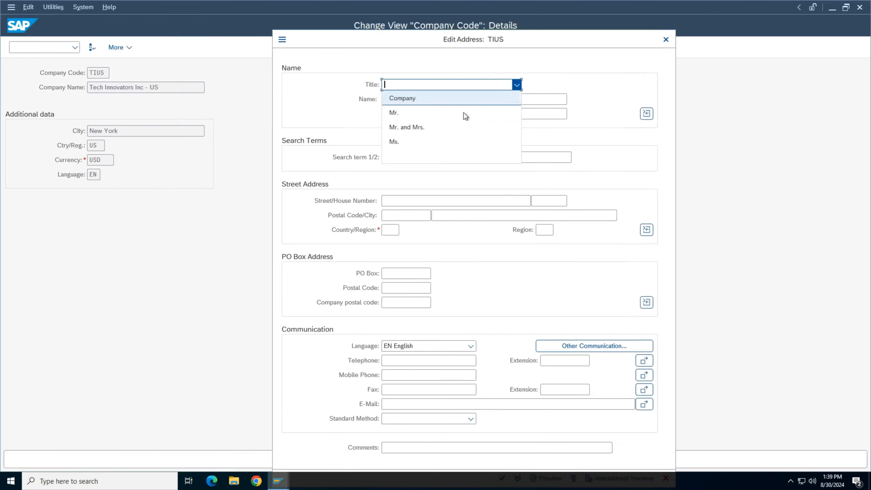
left_click(440, 100)
left_click(398, 100)
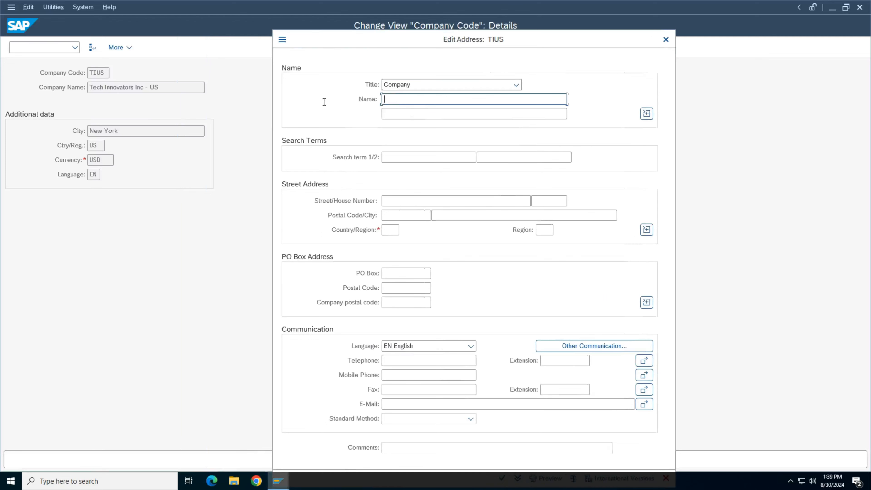
key("ctrl+v")
Enter TI as the first search term and US as the second search term of the address.
left_click(415, 158)
key("Caps_Lock")
type("TI")
key("Tab")
key("Caps_Lock")
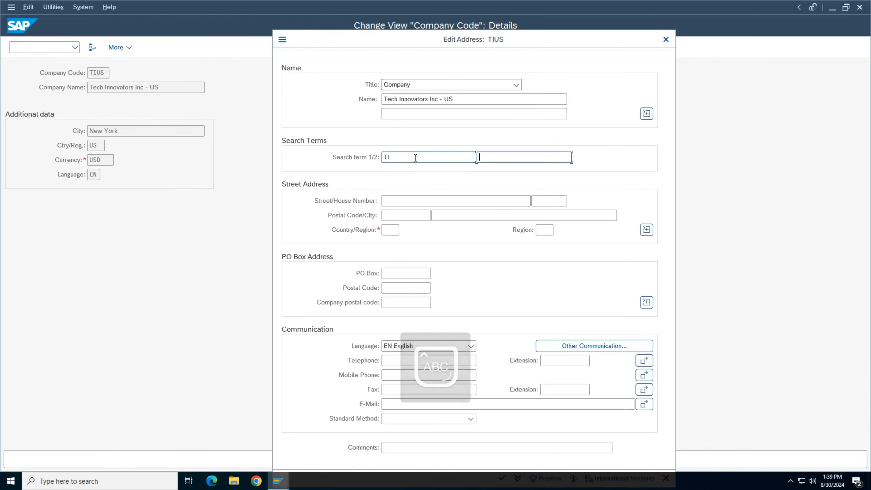
type("US")
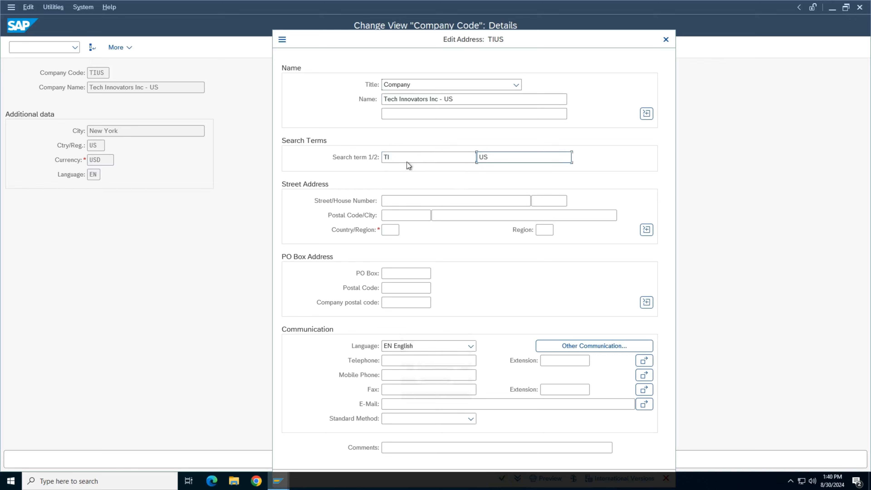
left_click(410, 157)
double_click(411, 157)
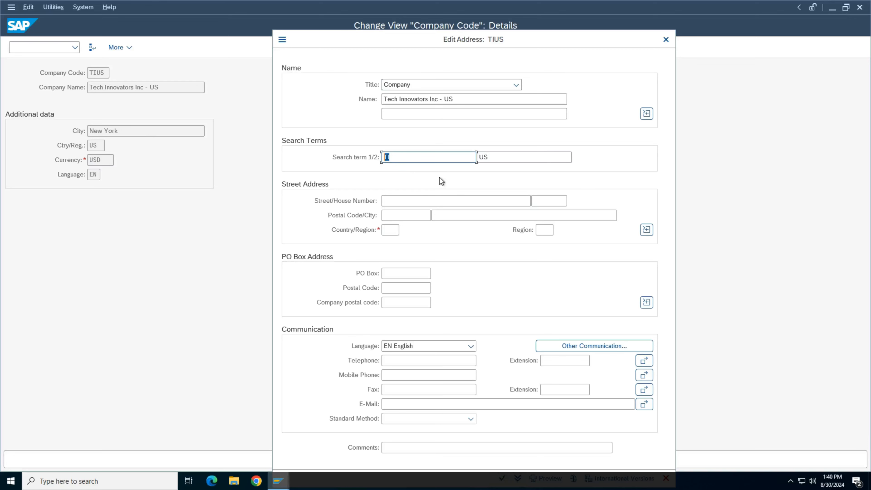
key("Tab")
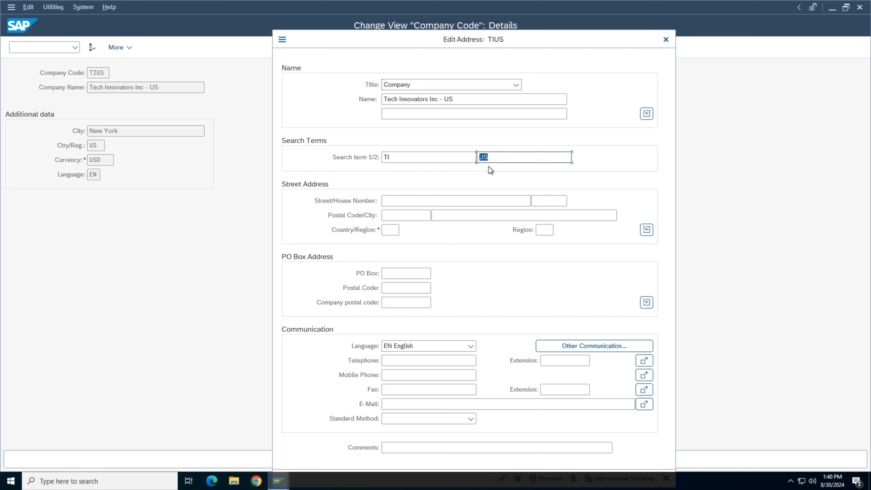
Fill in the street name and house number in the company's street address.
left_click(439, 203)
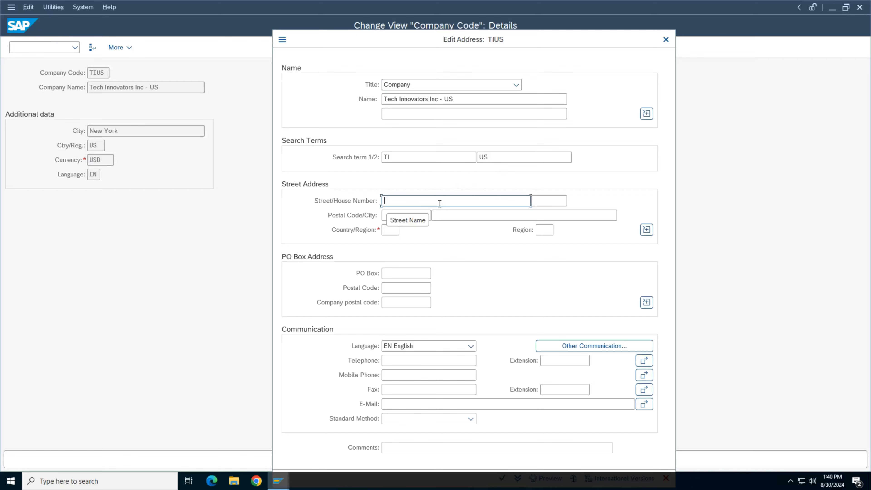
type("mEW")
key("BackSpace")
key("BackSpace")
key("BackSpace")
key("Caps_Lock")
type("New")
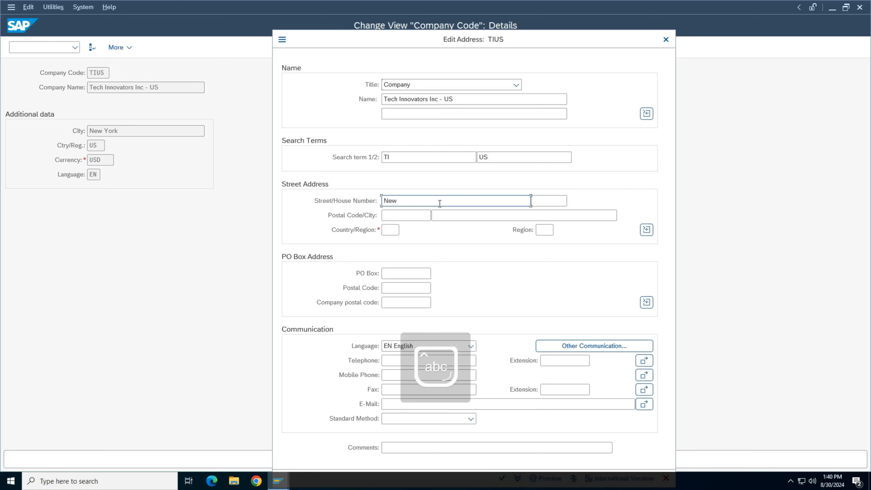
type(" york Street")
key("Tab")
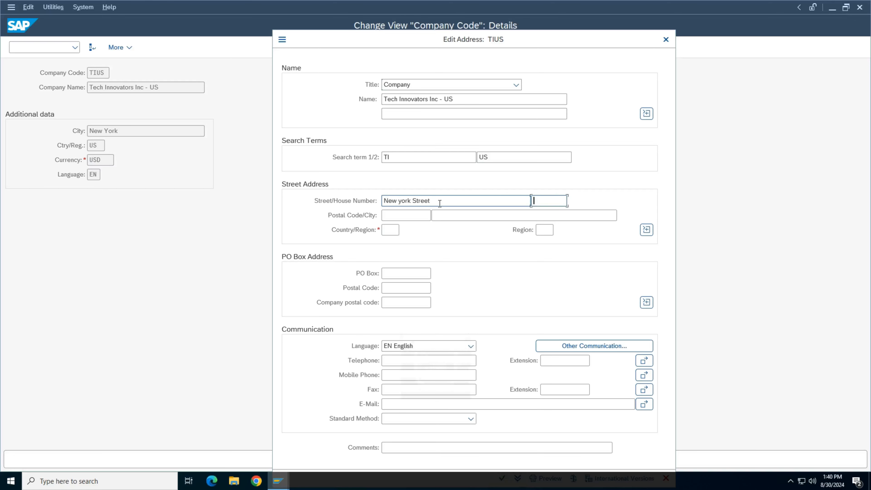
type("10")
key("Tab")
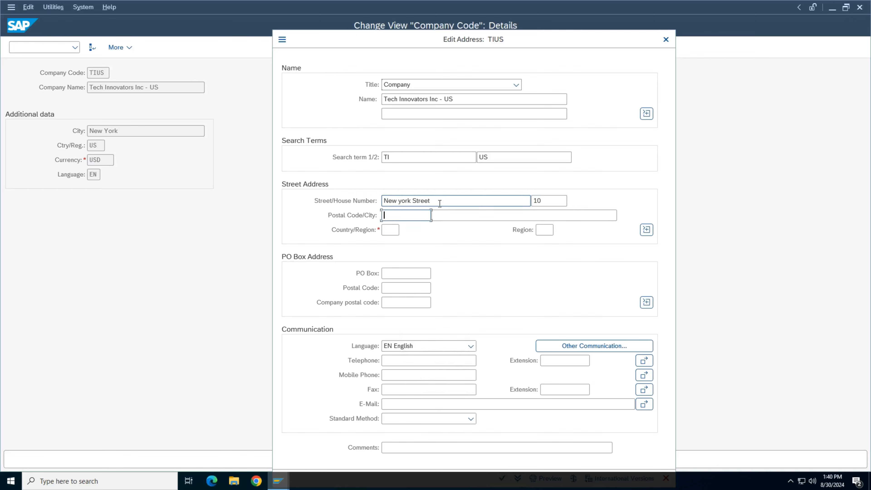
Enter the postal code and set the city of the street address to New York City.
type("1")
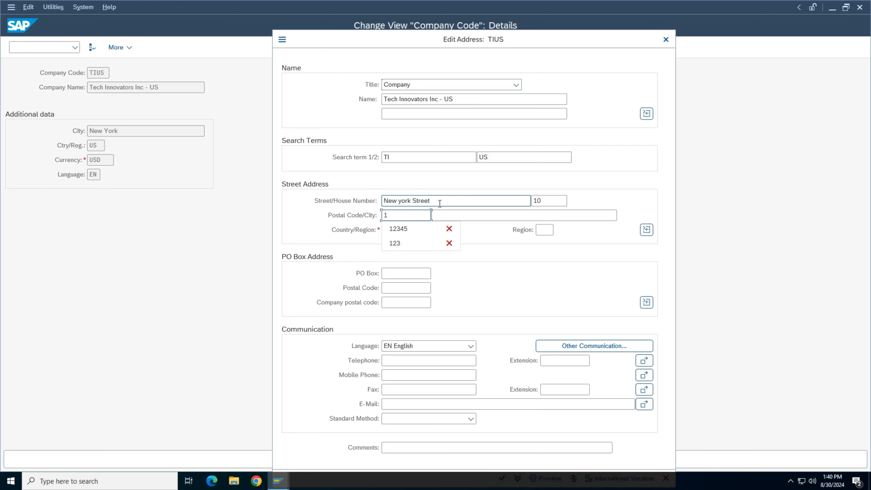
type("00")
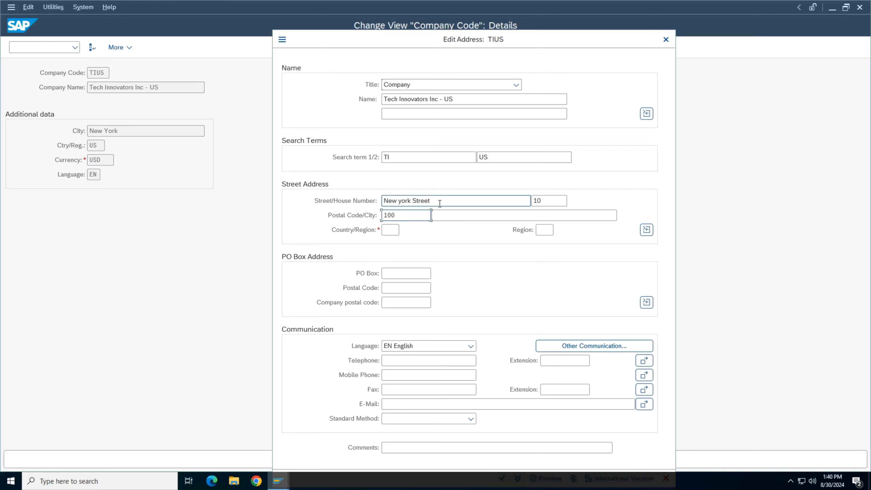
type("0000")
key("Tab")
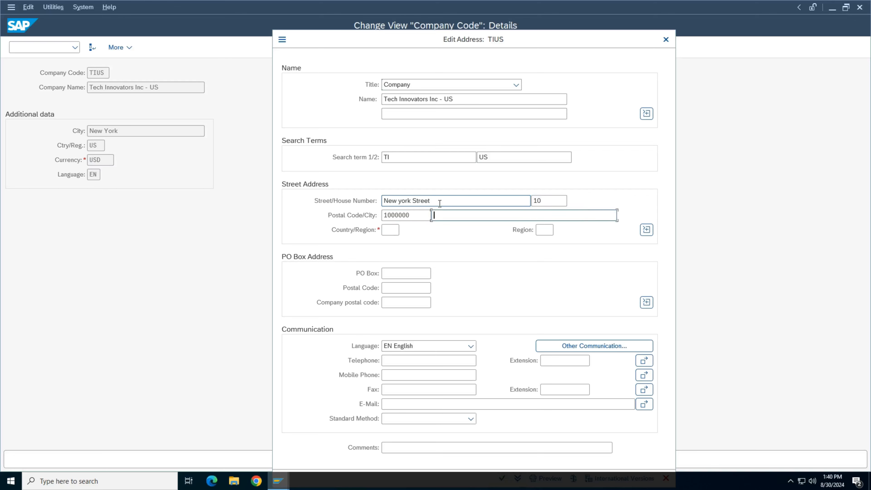
type("New York City")
Set the country of the street address to US, picking it from the list of country keys.
left_click(393, 229)
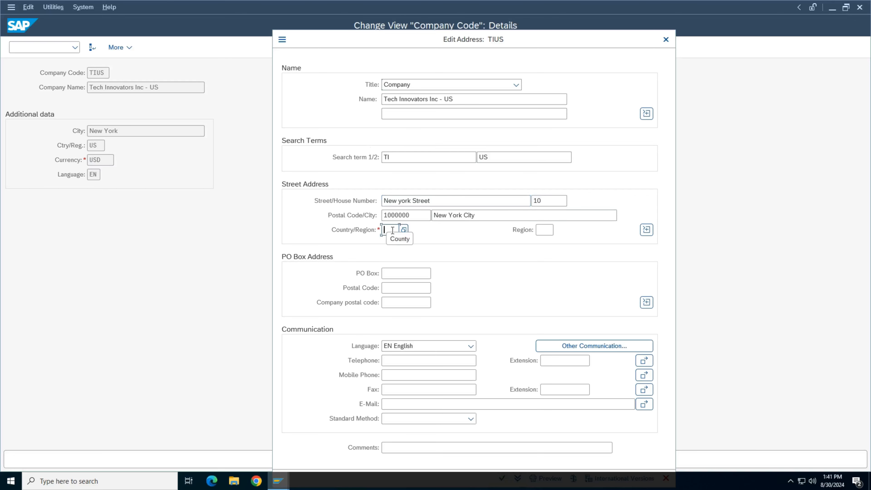
type("US")
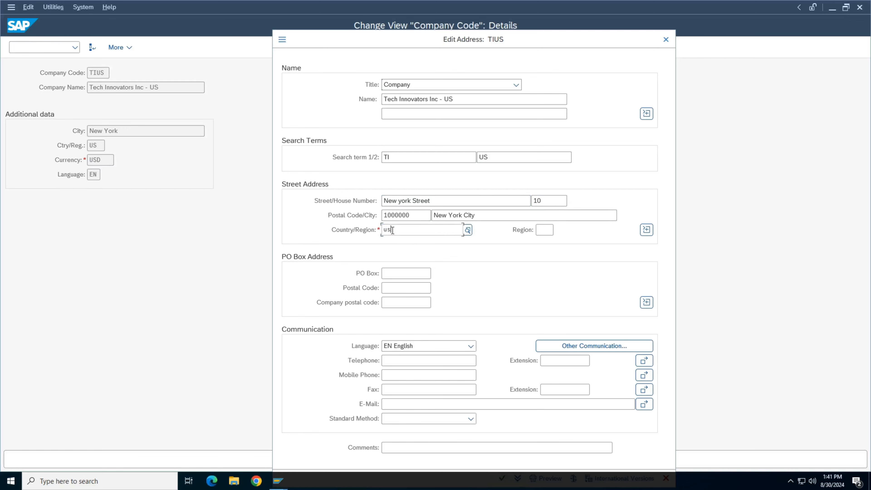
left_click(411, 267)
left_click(405, 229)
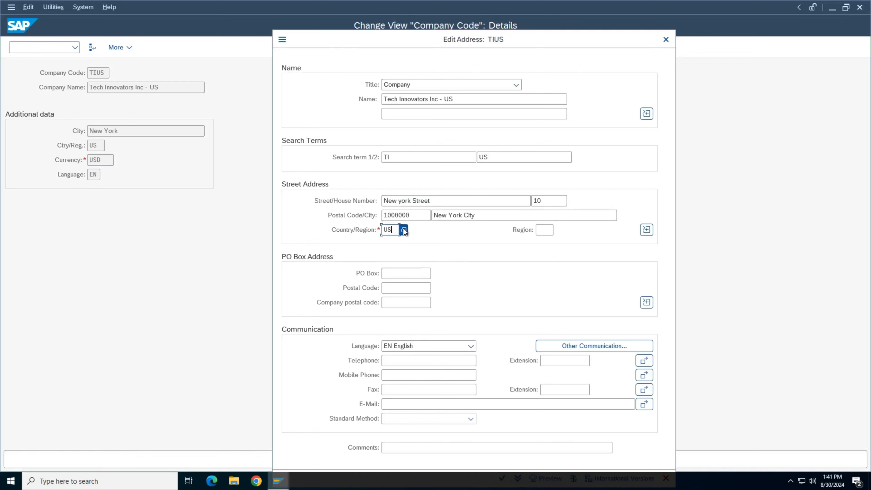
scroll(549, 348, "down", 4)
scroll(548, 347, "down", 20)
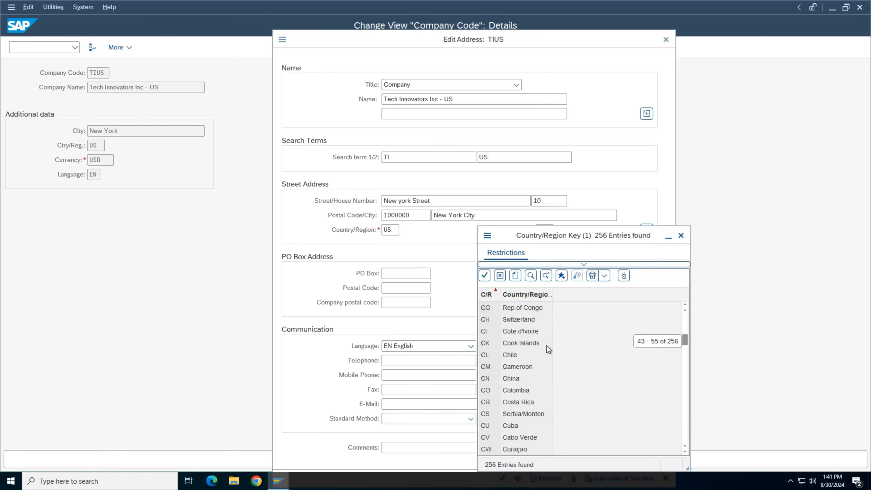
scroll(550, 352, "down", 20)
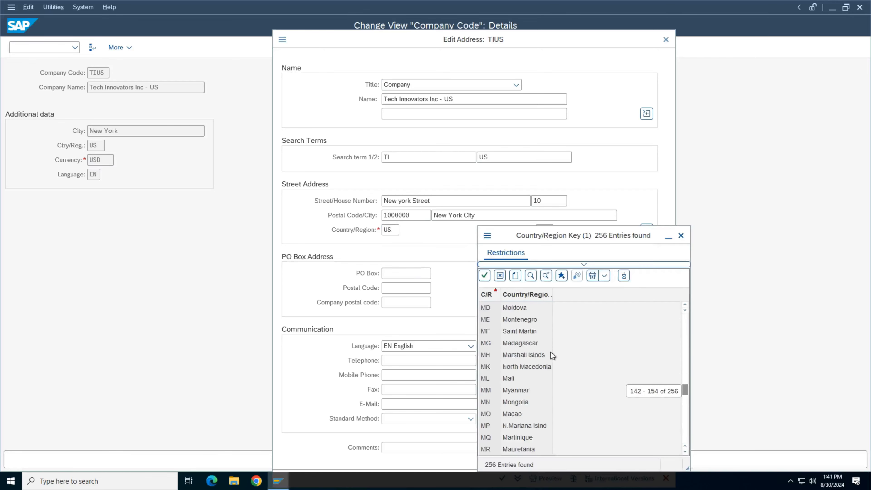
scroll(550, 352, "down", 6)
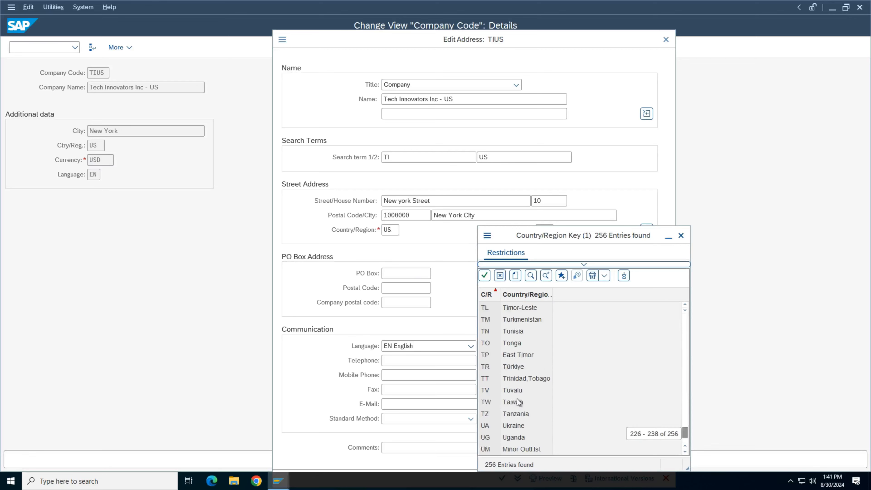
double_click(507, 403)
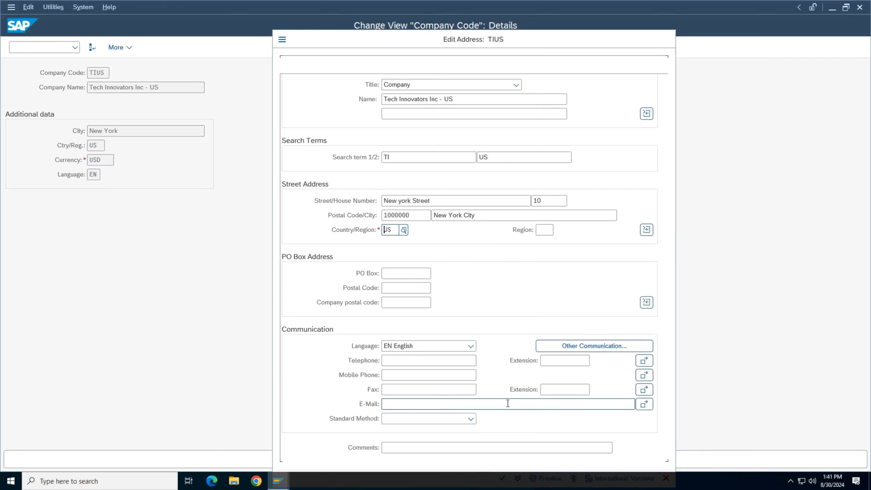
Set the region of the street address to NY (New York), picking it from the list of US regions.
left_click(548, 230)
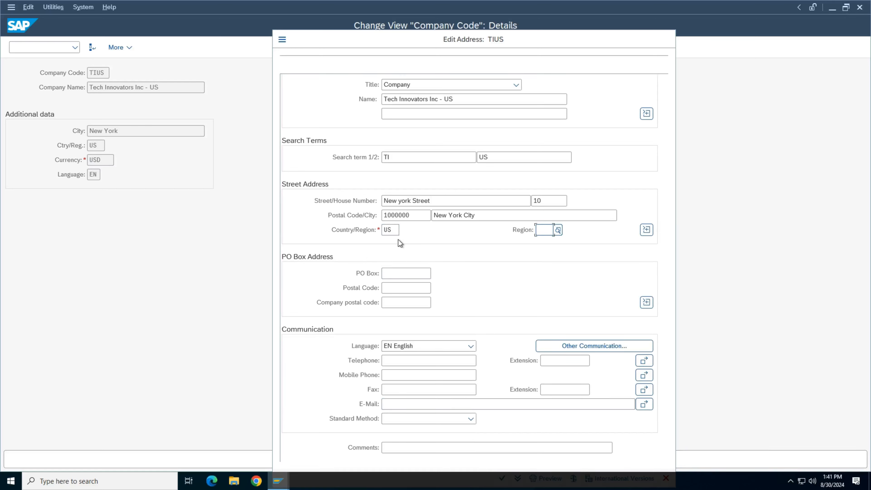
left_click(414, 213)
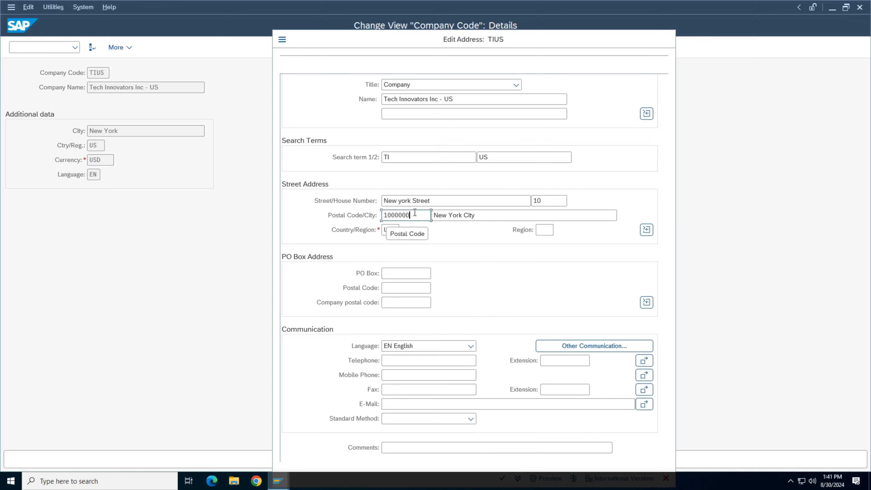
left_click(547, 230)
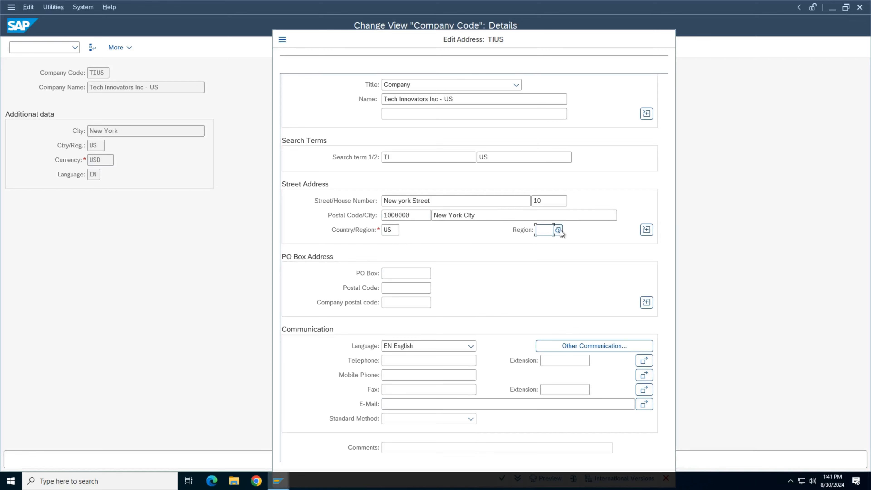
left_click(559, 230)
scroll(678, 312, "down", 10)
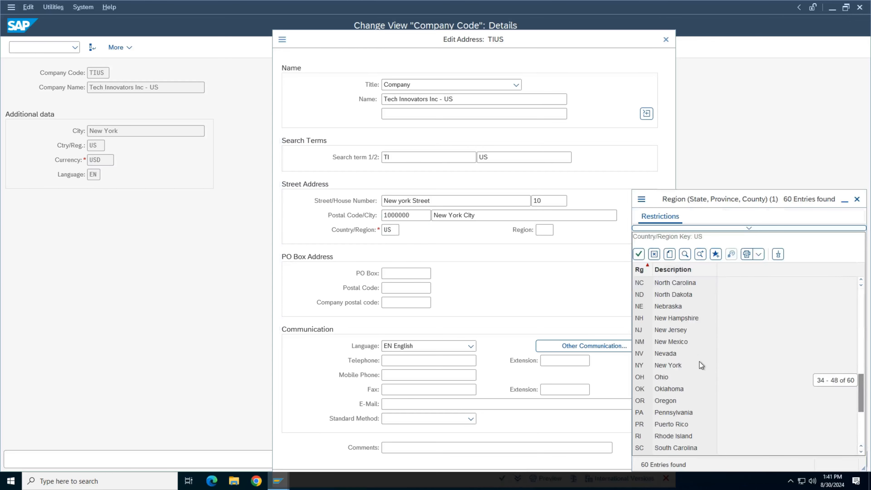
double_click(668, 365)
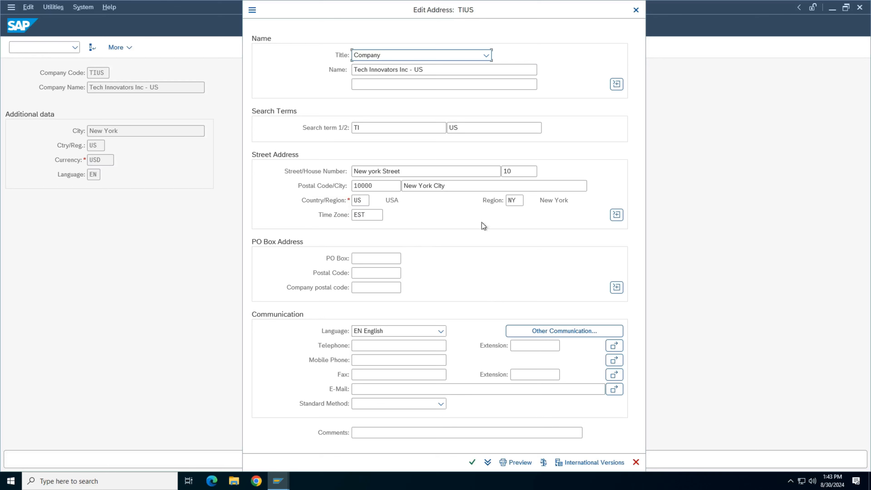
Expand the street address section to view its additional fields, and collapse it again.
left_click(520, 200)
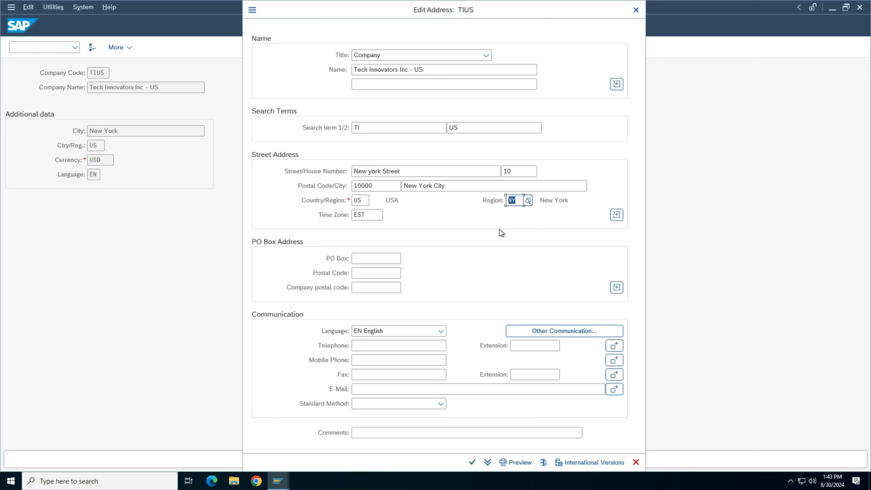
left_click(616, 215)
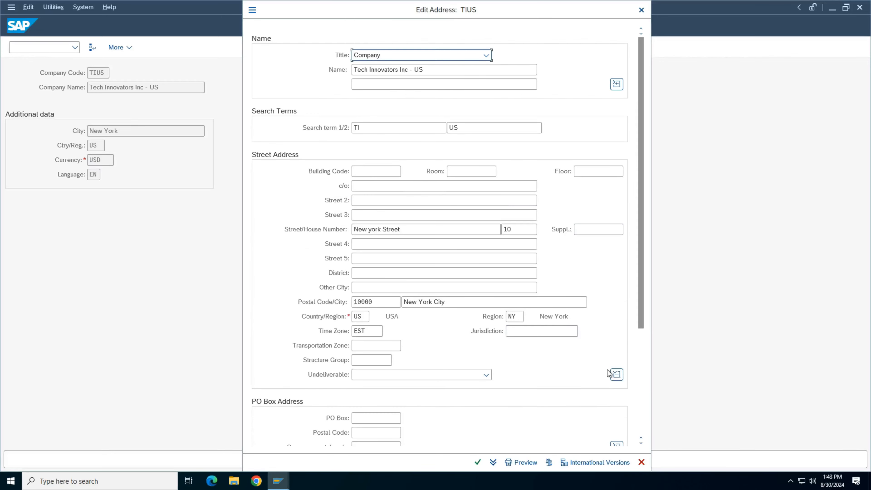
left_click(616, 375)
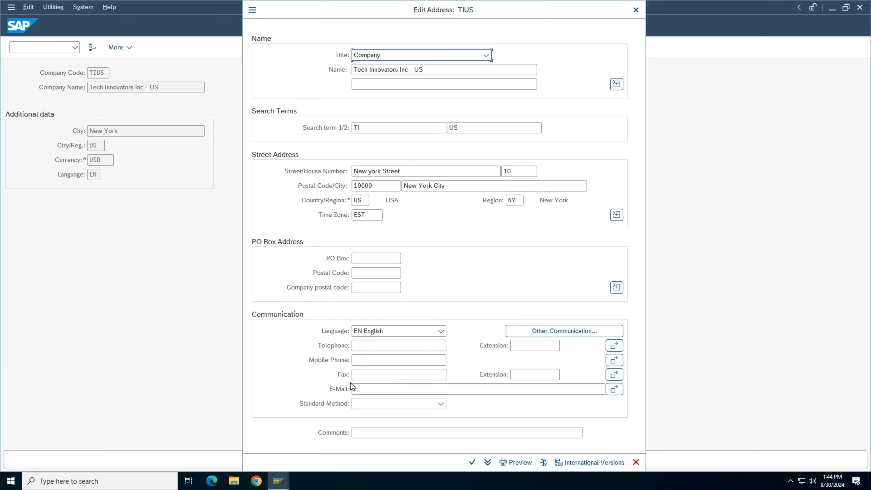
Accept the address and save company code TIUS in the SAP TRAINING customizing request S4HK903167.
left_click(472, 462)
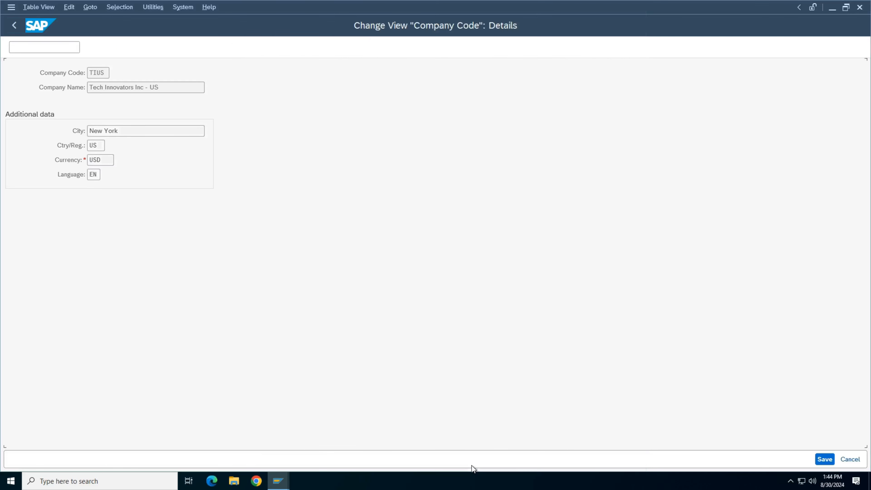
left_click(823, 460)
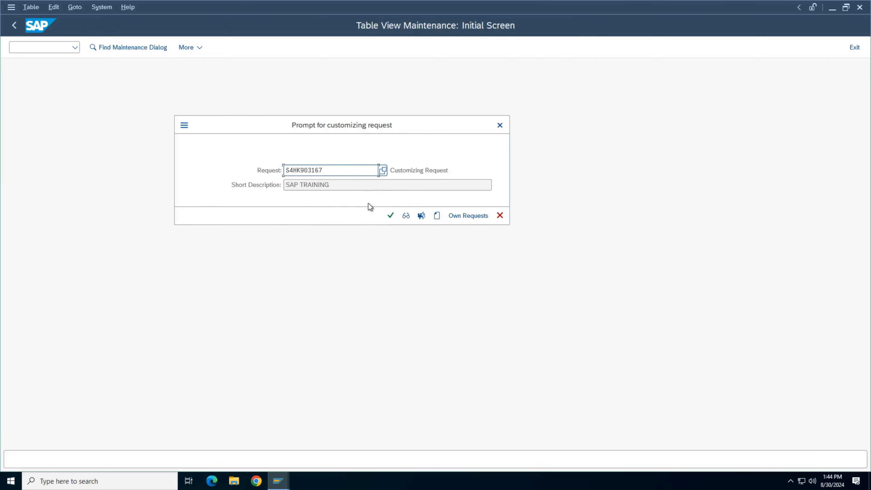
left_click(390, 216)
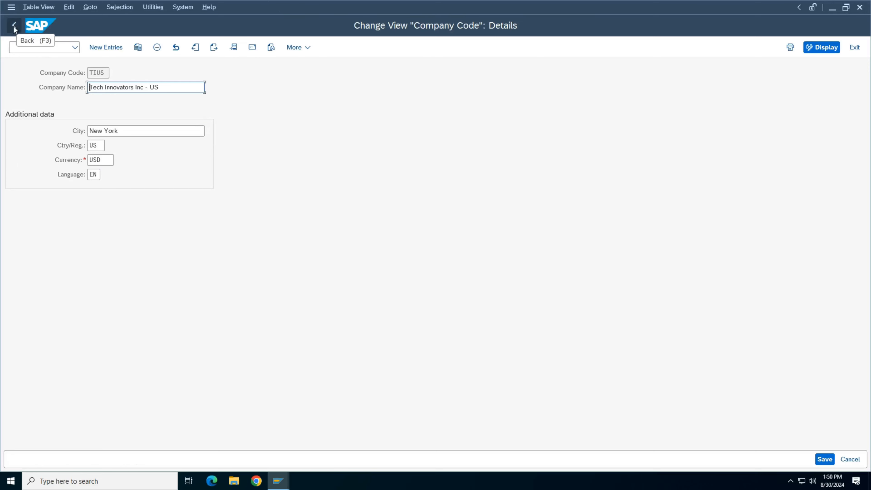
Return to the company code activities and open Copy, delete, check company code.
left_click(14, 25)
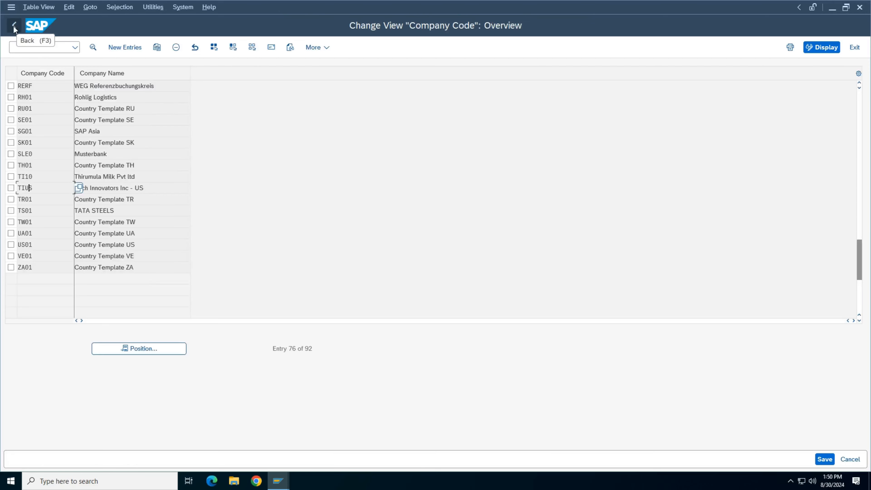
left_click(13, 26)
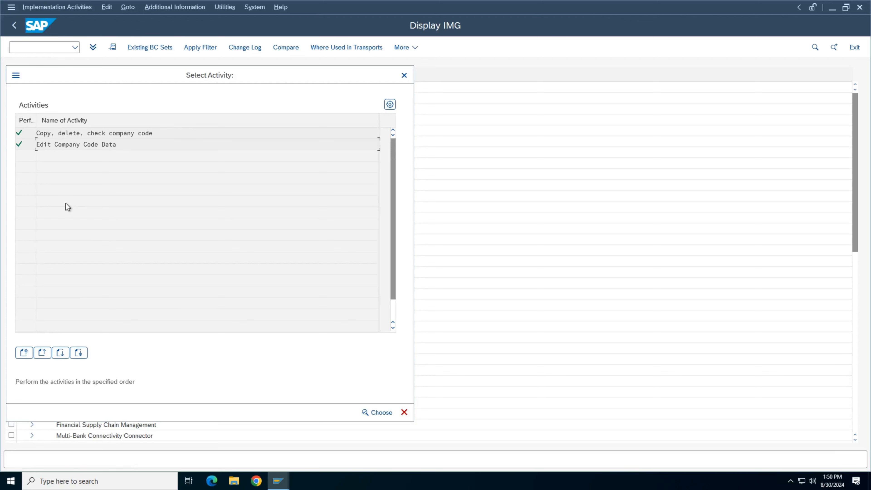
double_click(54, 134)
Start copying a company code and pick TIUS from the company code list as the source.
left_click(109, 52)
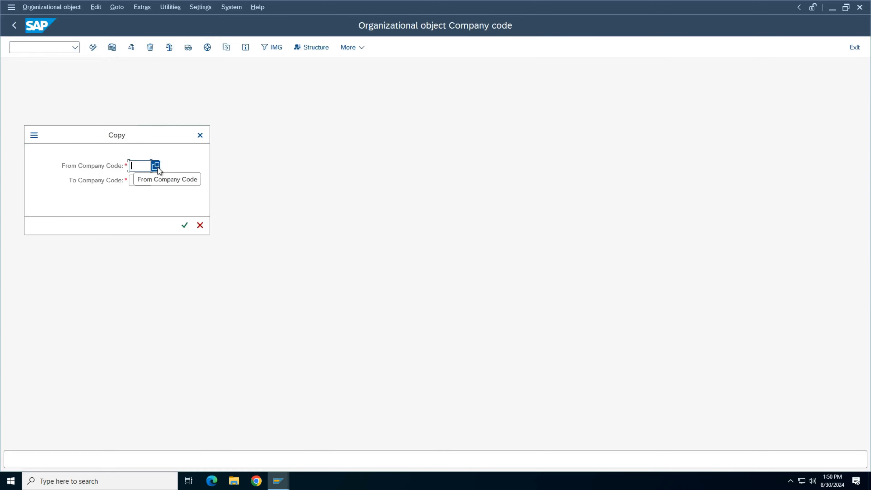
left_click(156, 166)
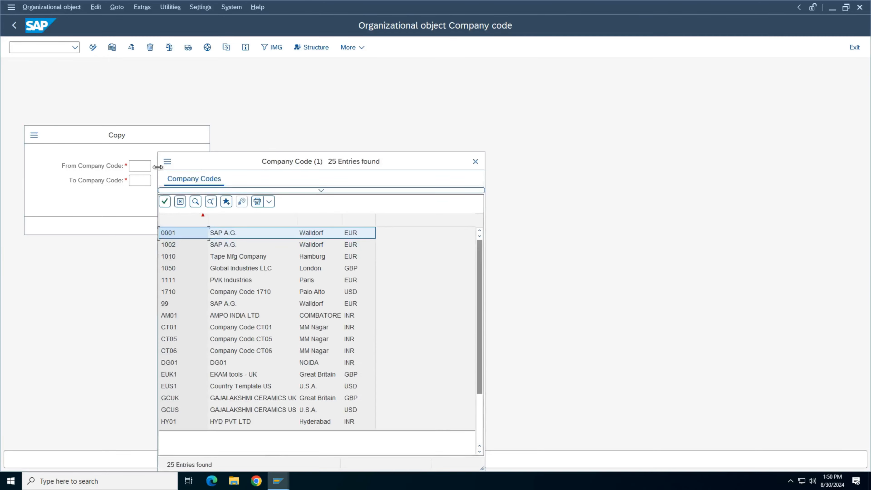
left_click_drag(254, 161, 339, 96)
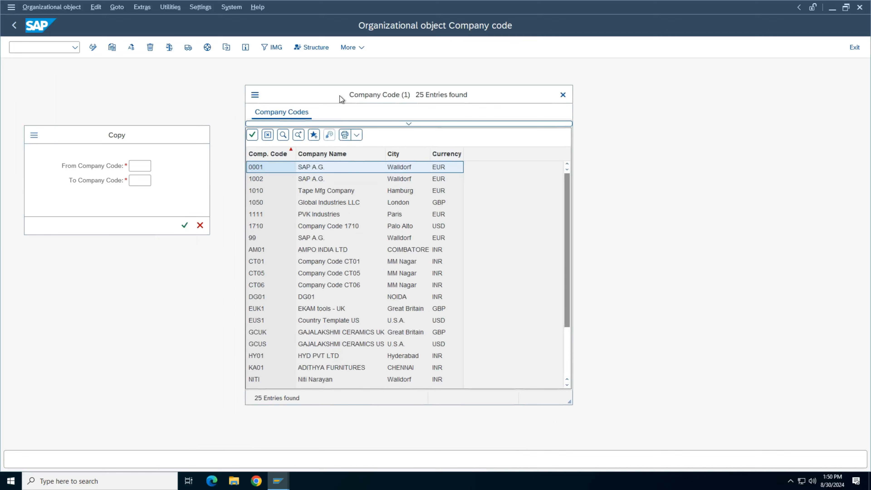
scroll(341, 253, "down", 2)
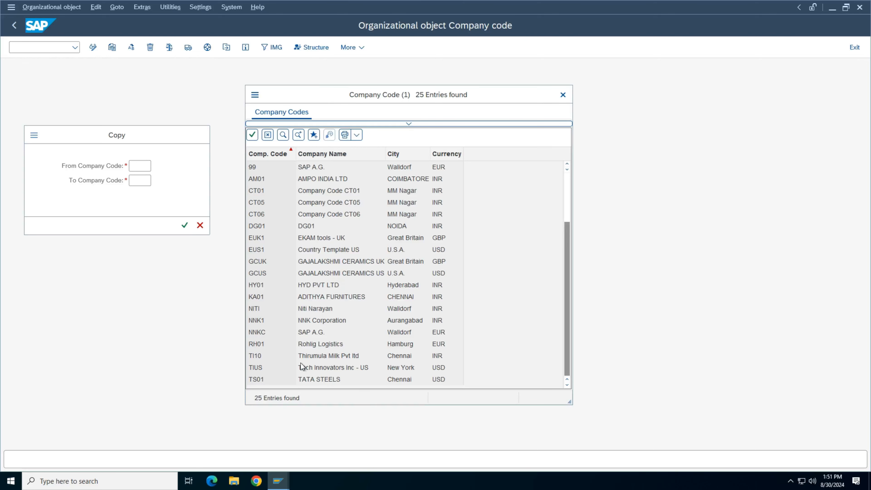
double_click(257, 370)
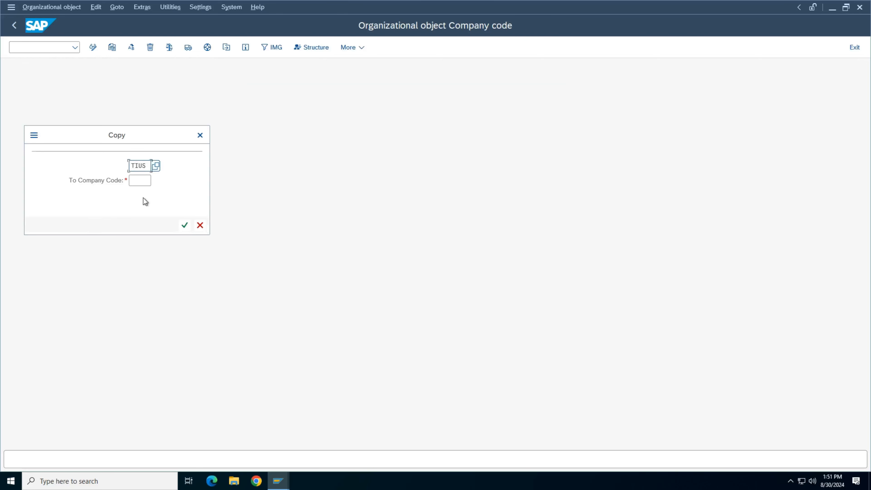
Enter TIIN as the target company code and confirm the copy.
left_click(140, 181)
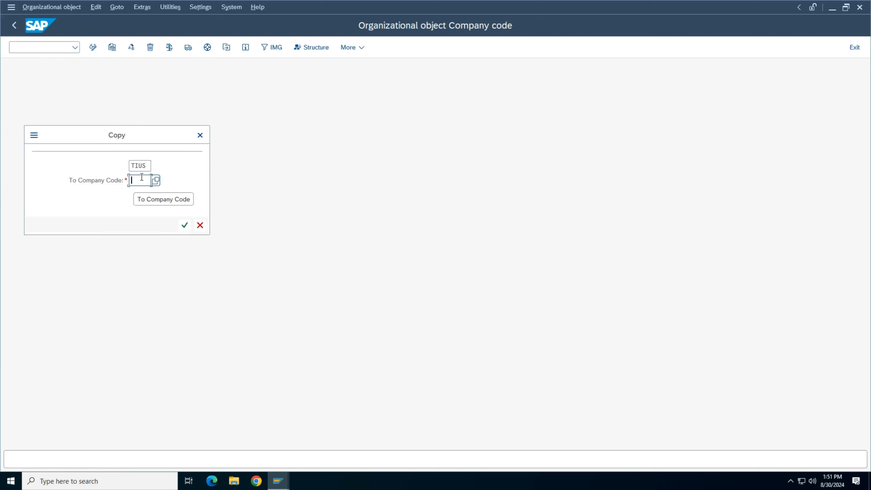
key("Caps_Lock")
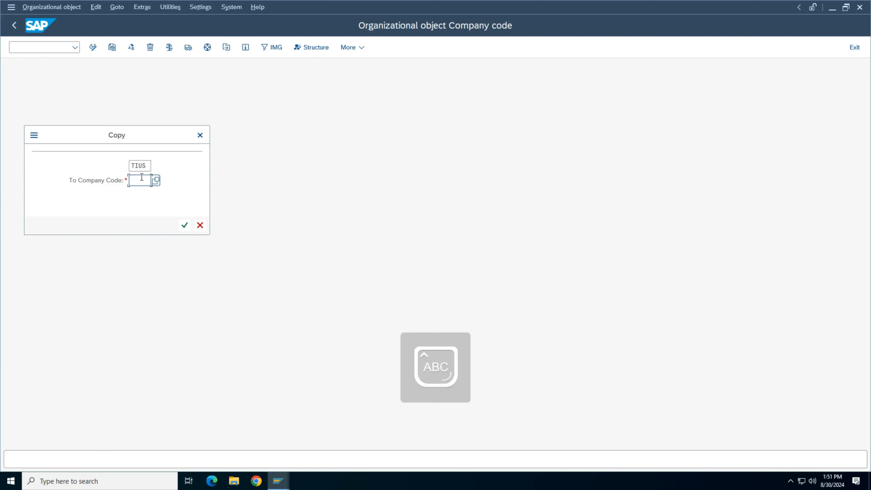
type("TIIN")
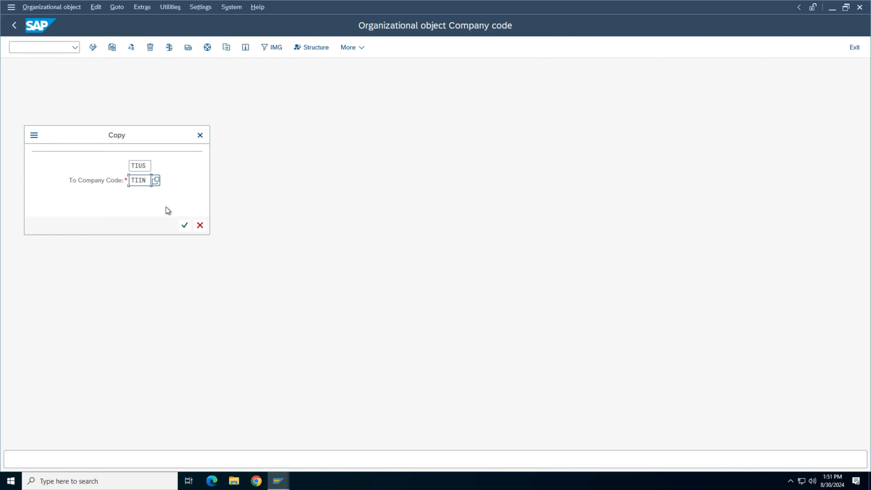
mouse_move(471, 4)
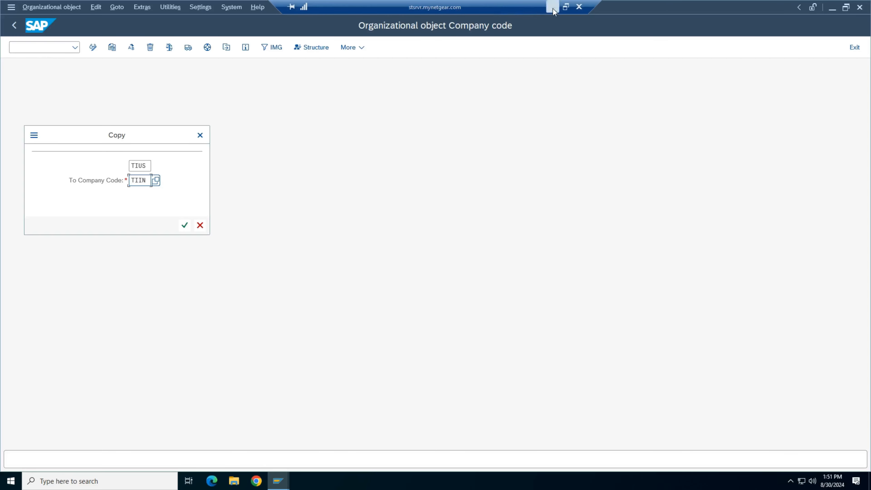
left_click(185, 225)
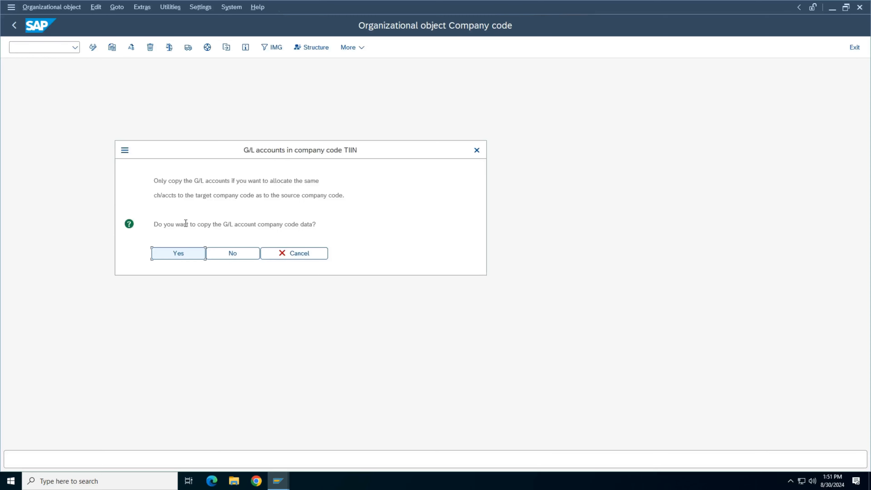
Include the G/L account data and controlling area assignment in the copy, and allocate INR as the target's local currency.
left_click(177, 256)
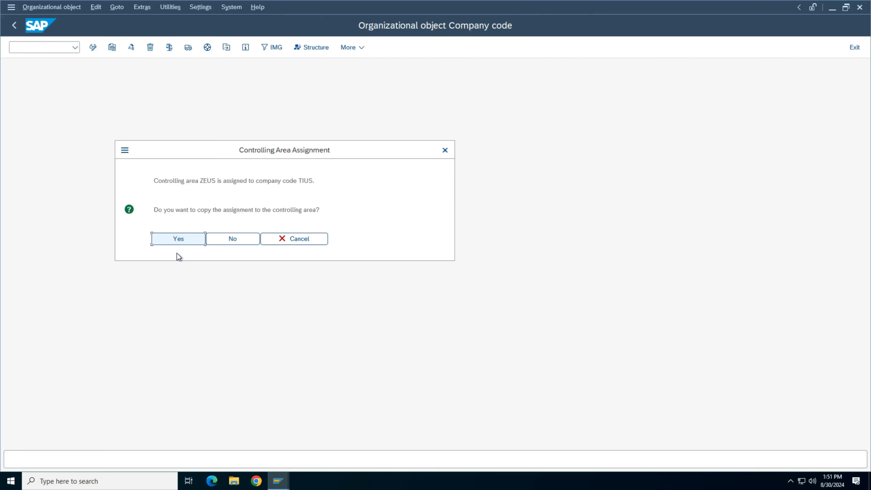
left_click(197, 241)
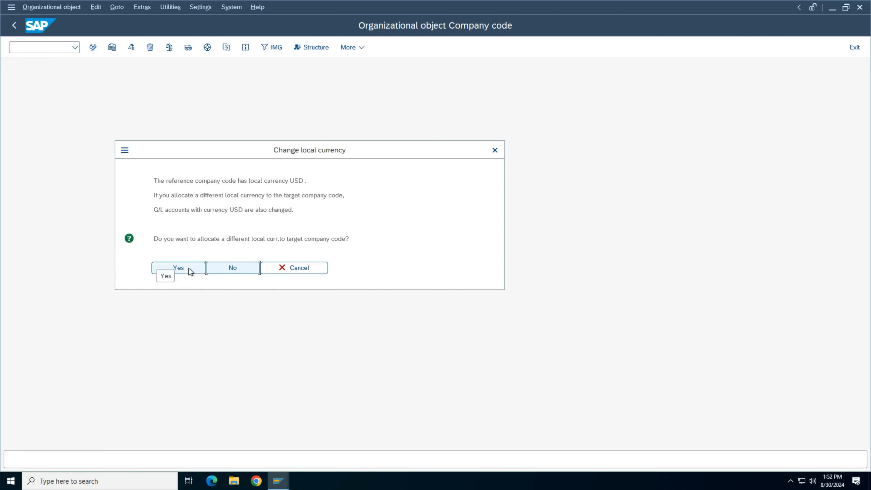
left_click(188, 268)
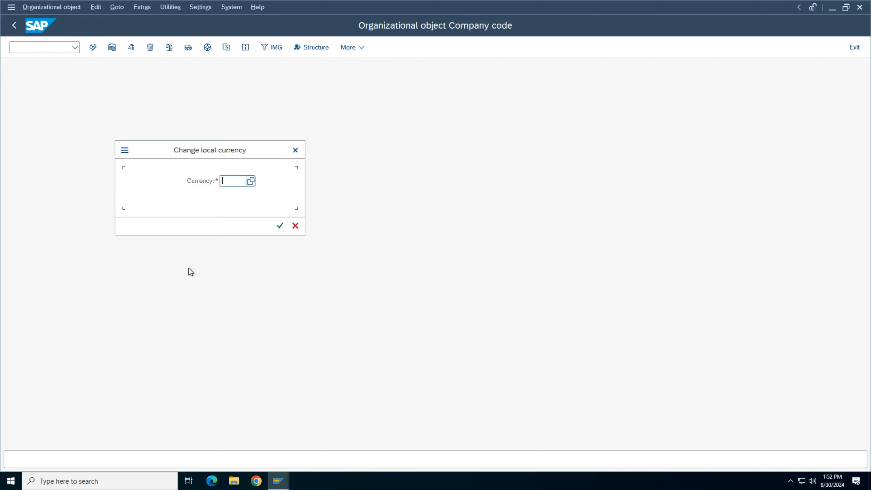
type("INR")
key("Return")
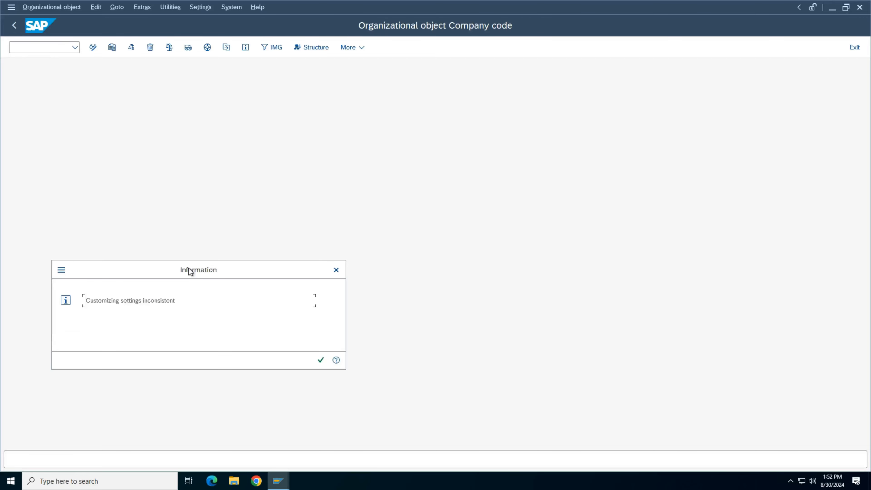
Finish the copy without transporting number ranges, record it in customizing request S4HK903167, and view the completed activities.
left_click(320, 361)
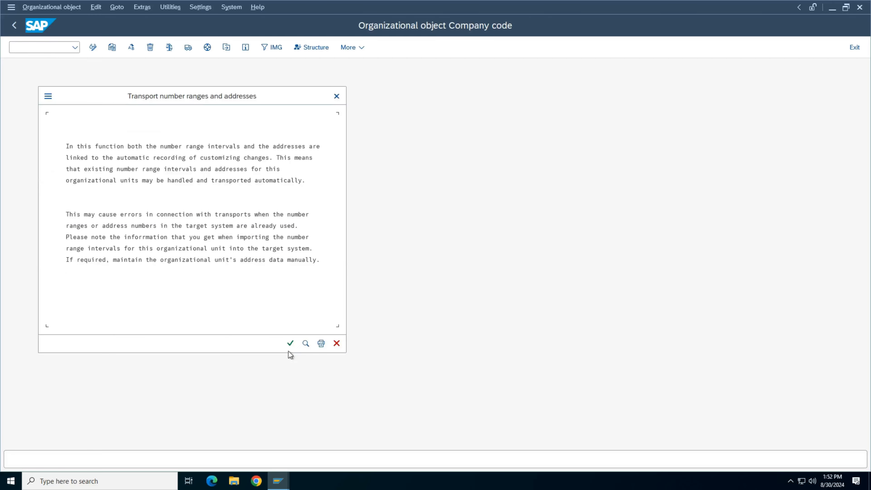
left_click(291, 342)
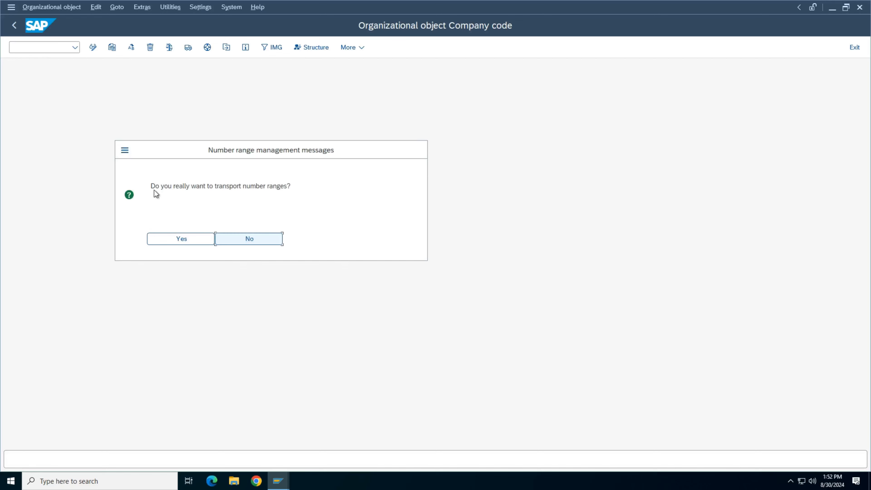
left_click(245, 237)
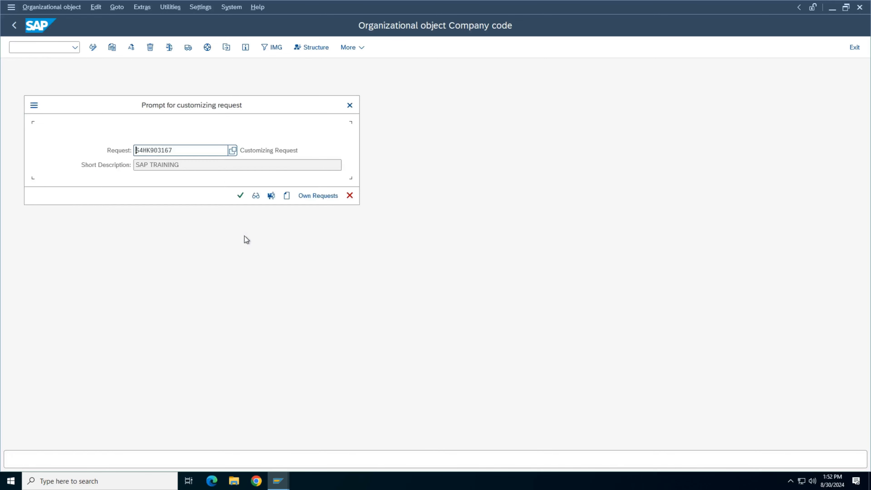
left_click(240, 197)
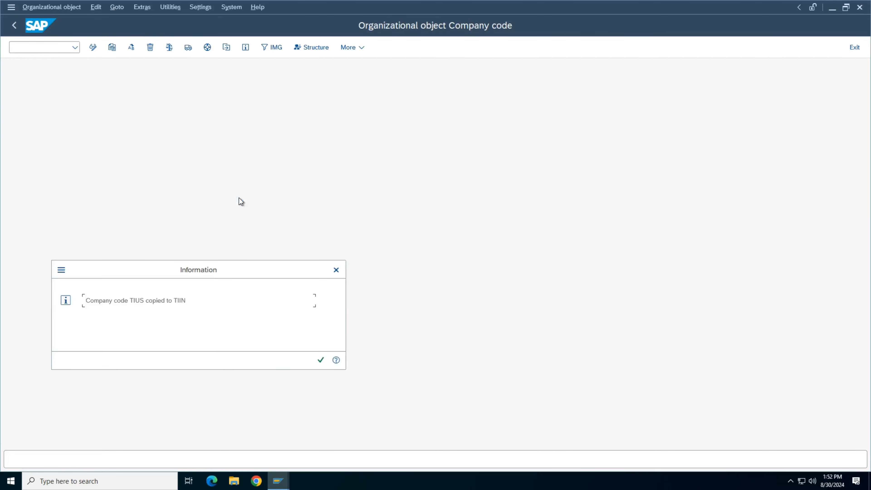
left_click(319, 360)
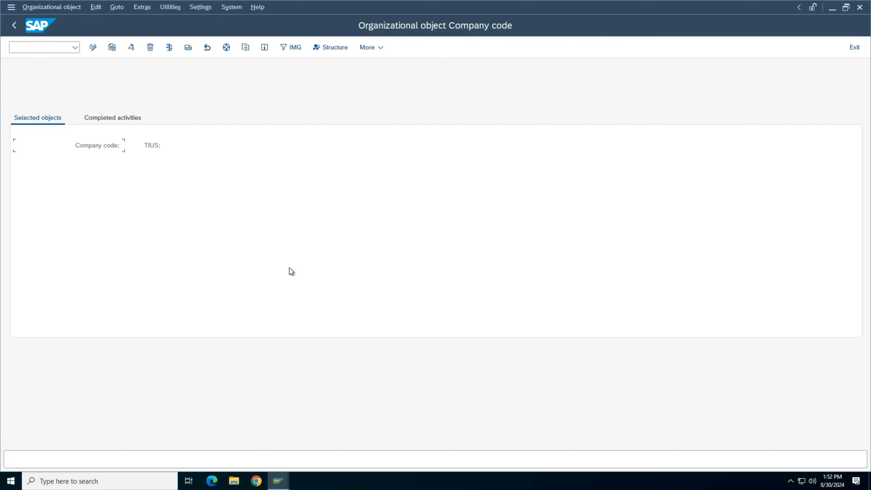
left_click(130, 120)
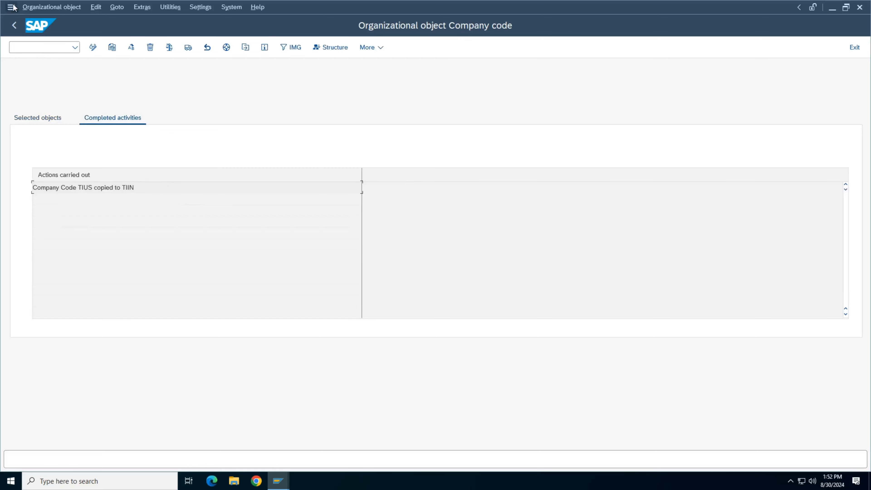
Open the company code data maintenance, position the list on TIIN and open its details.
left_click(14, 25)
double_click(56, 144)
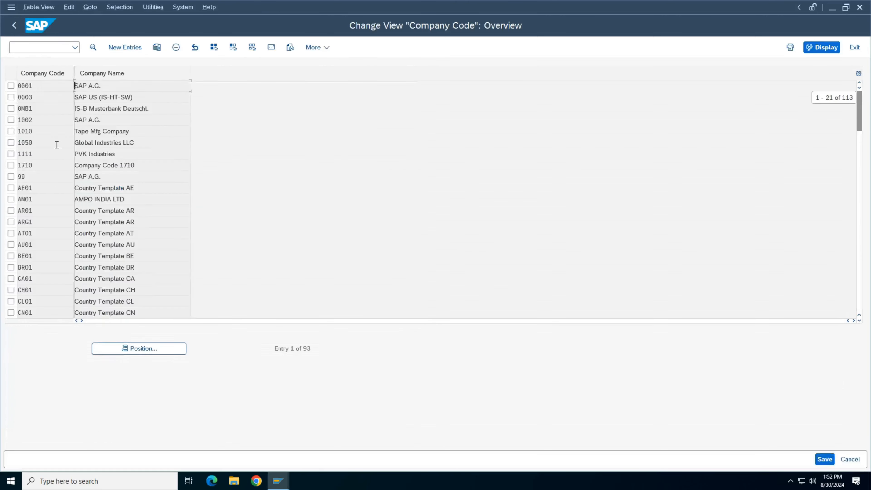
left_click(152, 348)
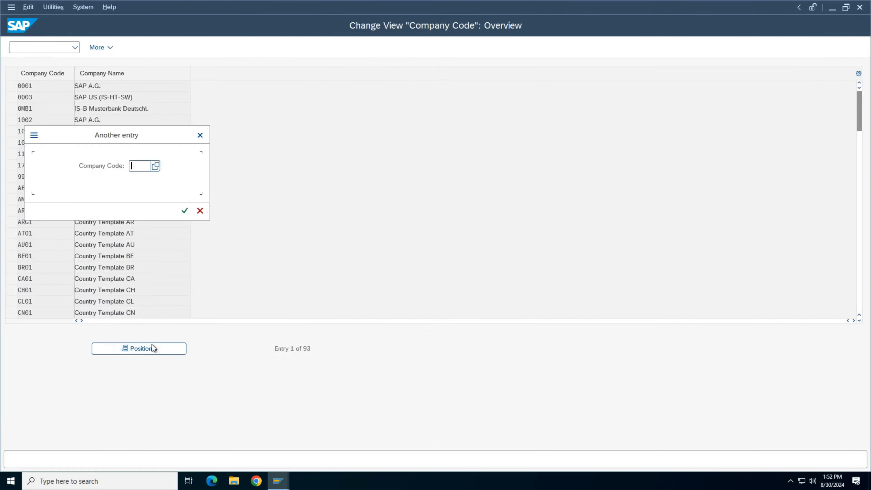
type("TIIN")
key("Return")
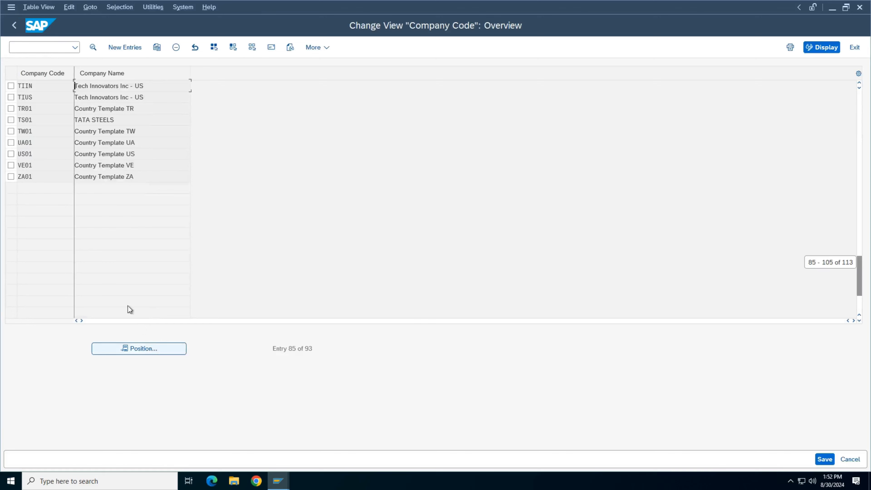
left_click(35, 87)
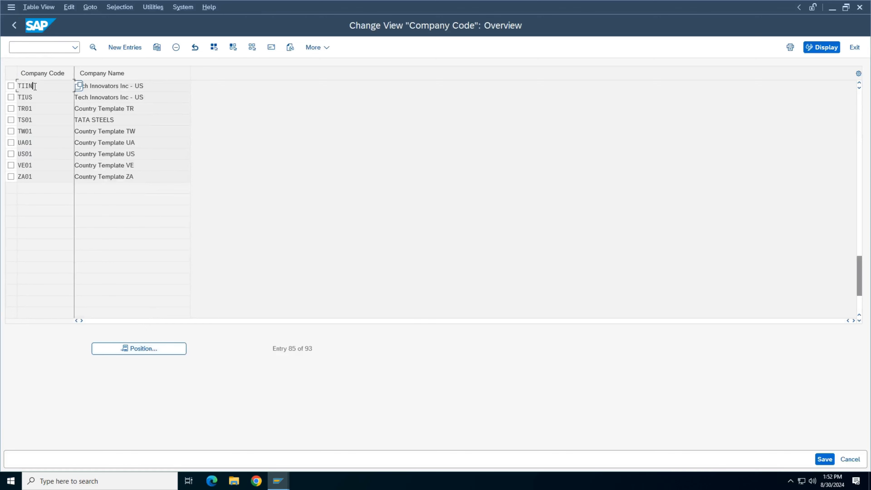
double_click(35, 86)
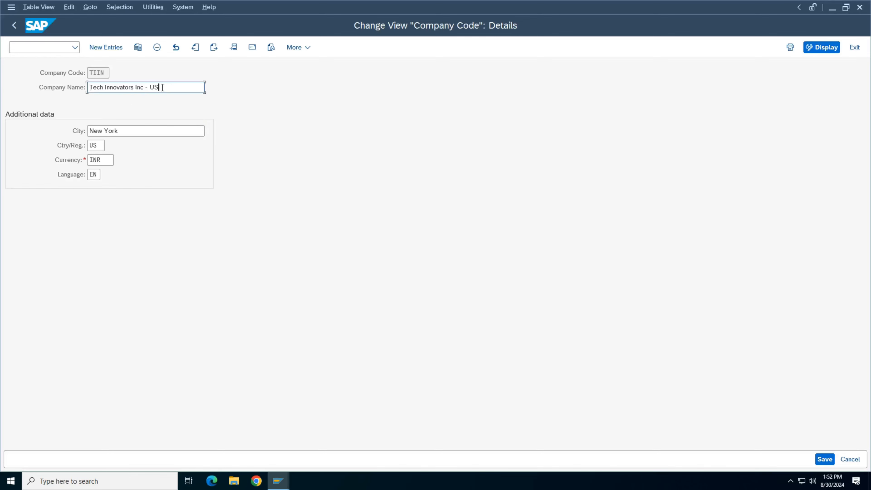
Change the company name of company code TIIN to Tech Innovators Inc - Ind.
key("BackSpace")
key("BackSpace")
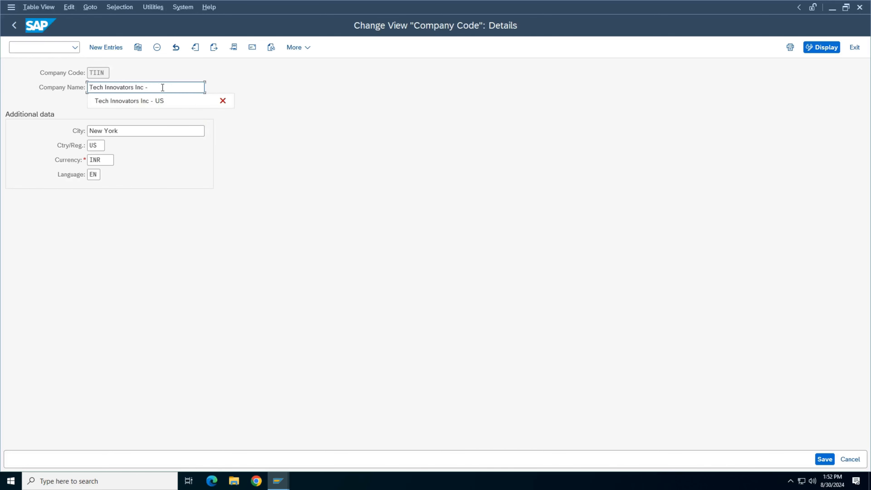
type("I")
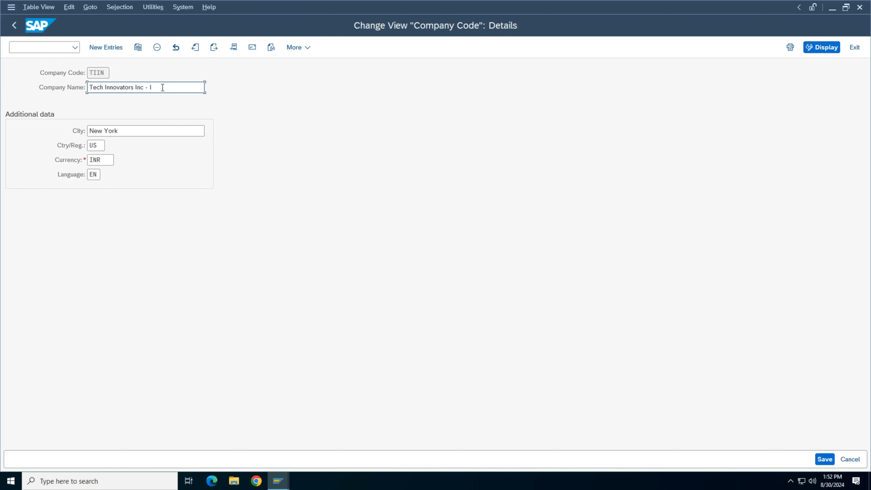
key("Caps_Lock")
type("nd")
Set the city of company code TIIN to Pune and its country to IN.
left_click_drag(129, 130, 35, 131)
key("BackSpace")
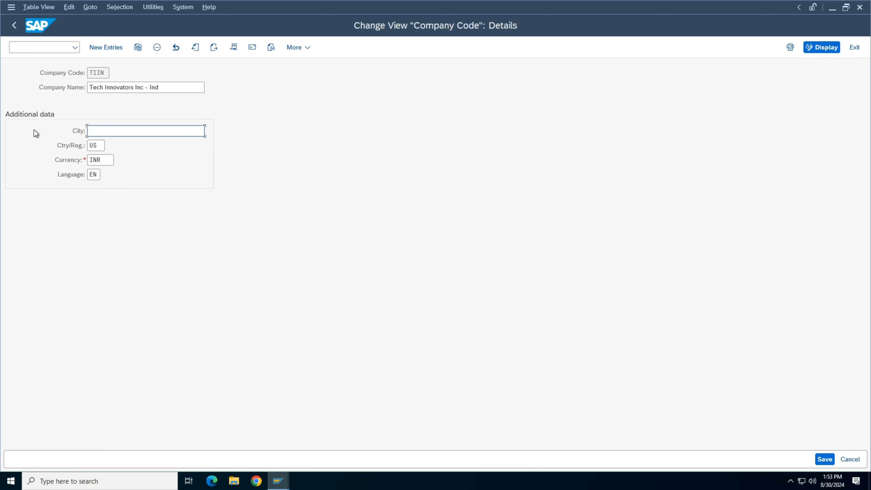
type("Pune")
key("Tab")
key("Delete")
key("Delete")
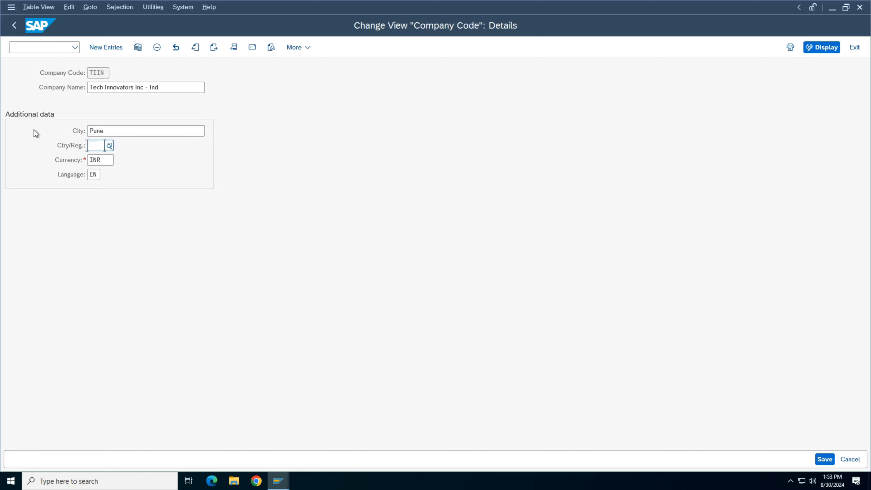
type("in")
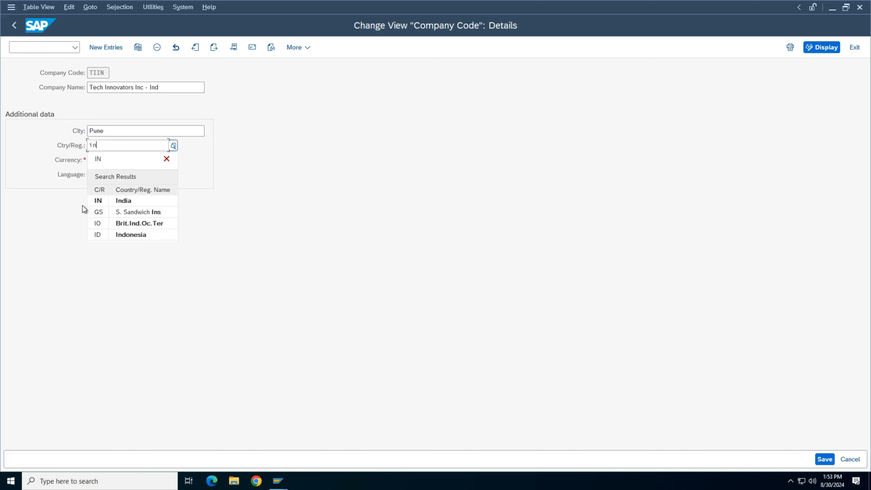
left_click(104, 202)
key("Tab")
key("Tab")
Open TIIN's address, change the name to Tech Innovators Inc - india and set the second search term to IN.
left_click(248, 47)
left_click(299, 70)
key("BackSpace")
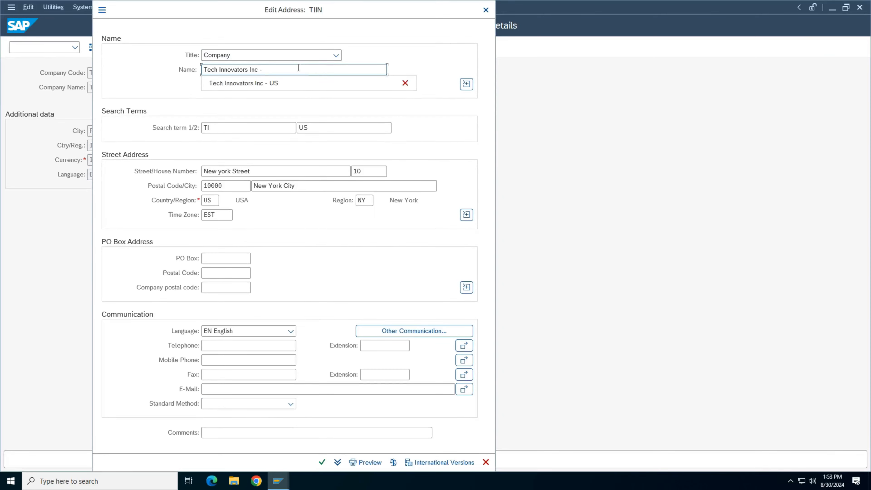
type("india")
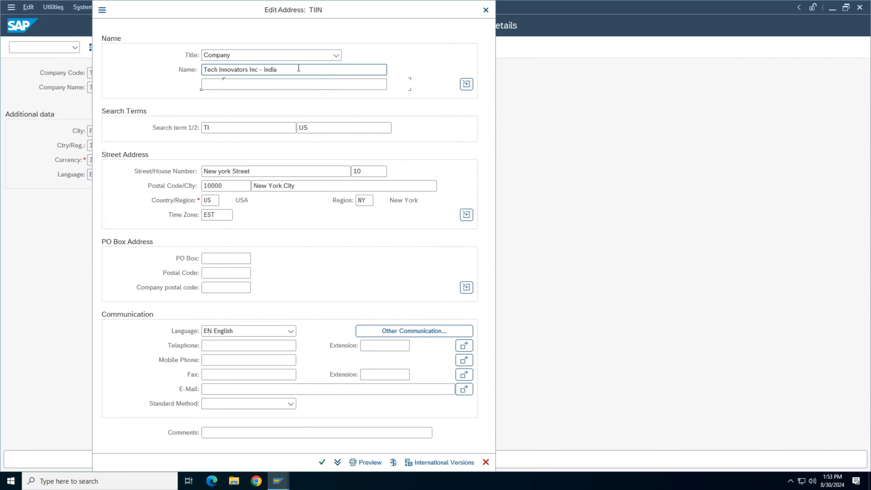
key("Tab")
key("Tab")
key("Tab")
key("Delete")
type("in")
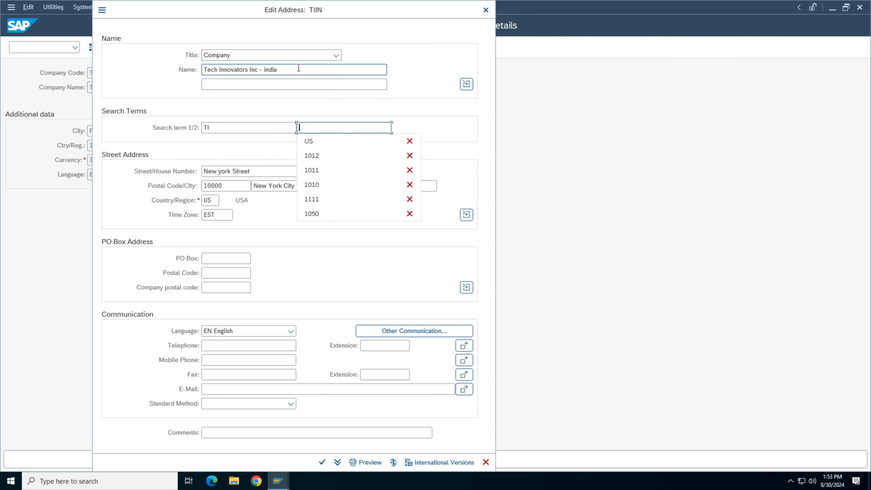
Replace the street and house number in TIIN's address and set the address city to Pune City.
key("Tab")
key("Tab")
key("shift+End")
type("Pune Stree")
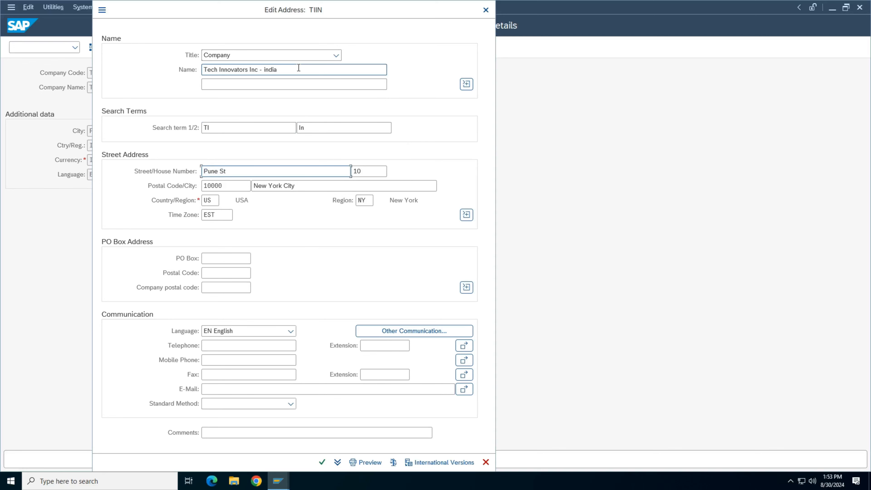
key("Tab")
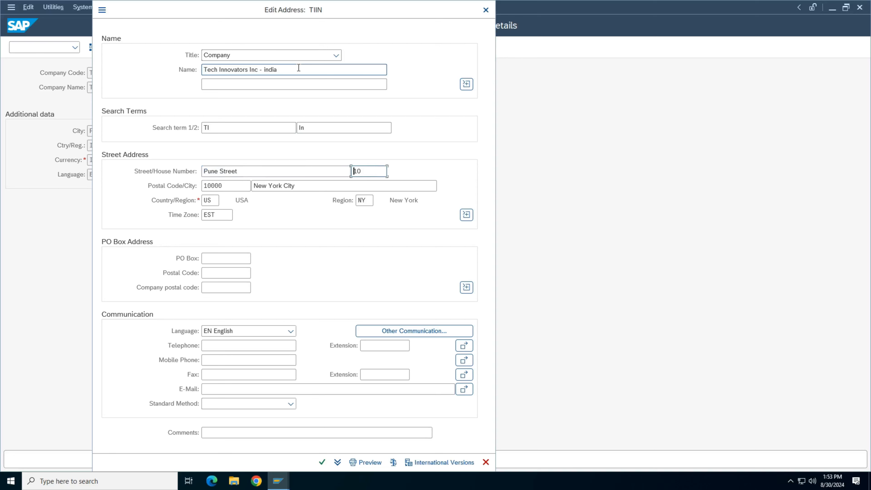
type("1")
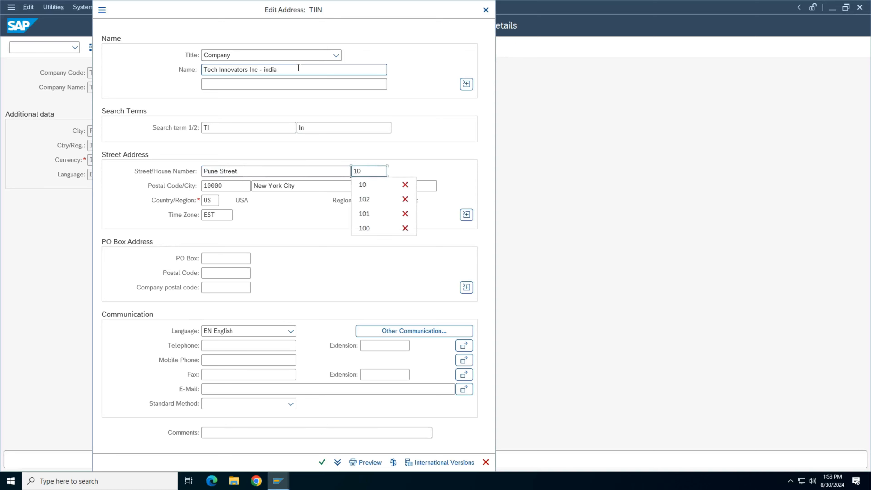
key("Tab")
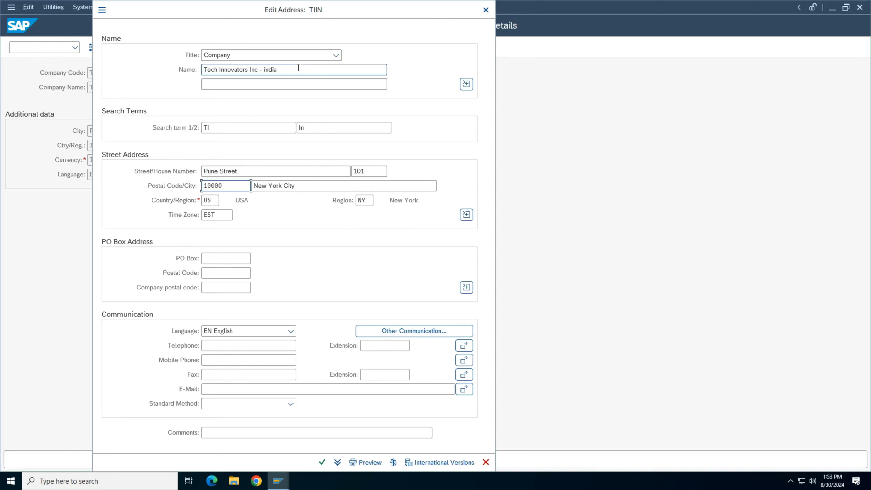
key("Tab")
key("shift+End")
key("Delete")
type("Pune")
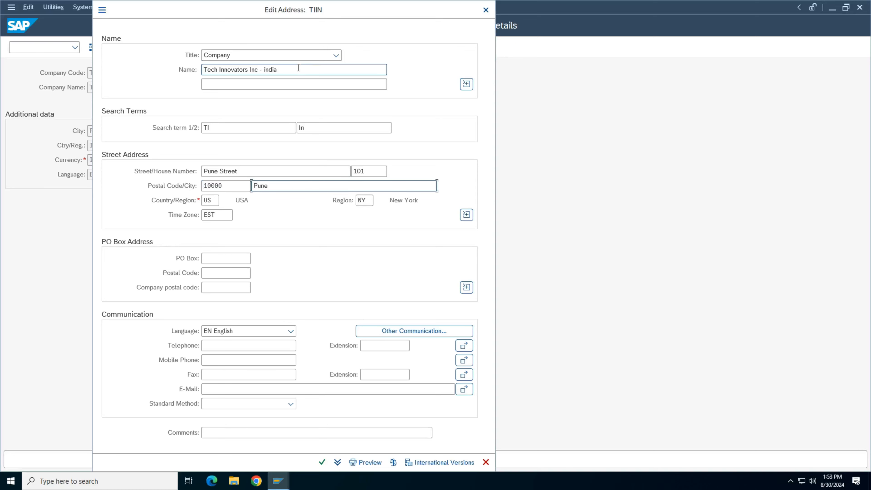
key("Tab")
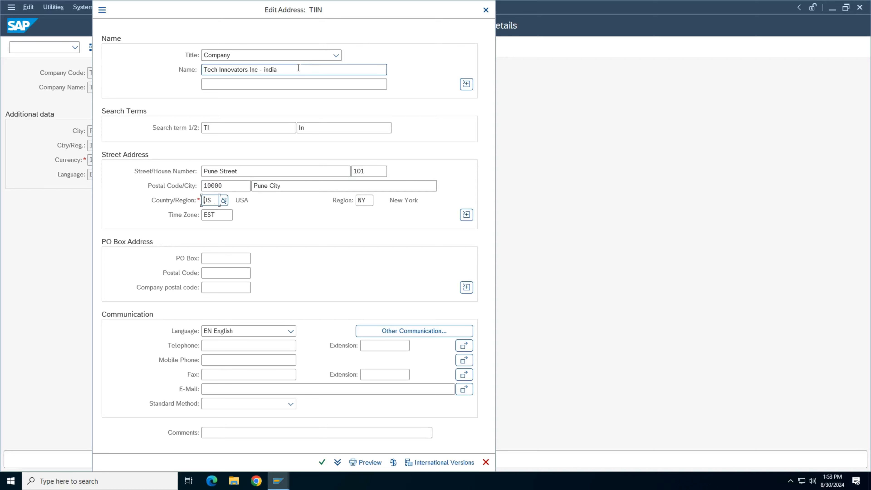
Set the address's country to IN, region to 13 (Maharashtra) and time zone to INDIA, with a six-digit postal code.
type("in")
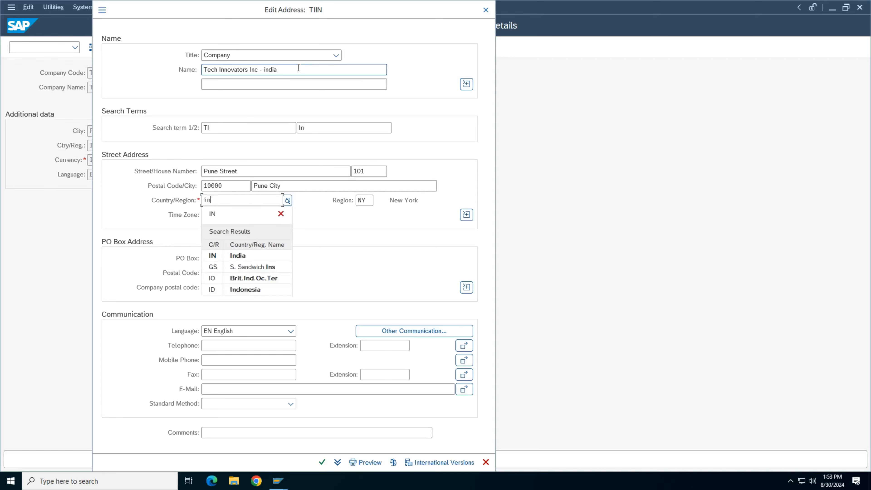
key("Down")
key("Down")
key("Up")
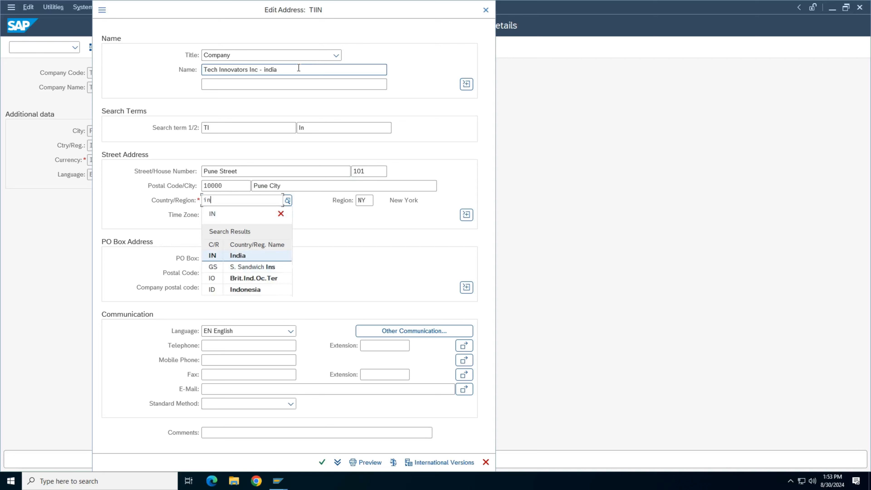
key("Tab")
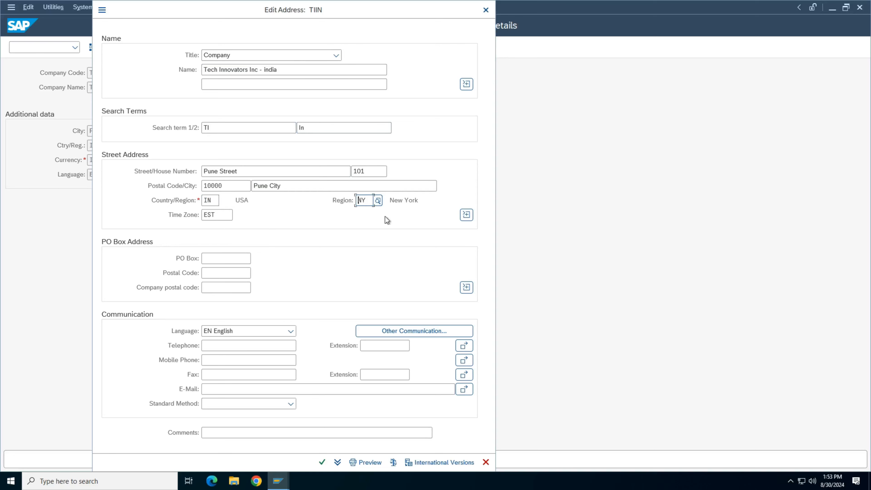
left_click(378, 201)
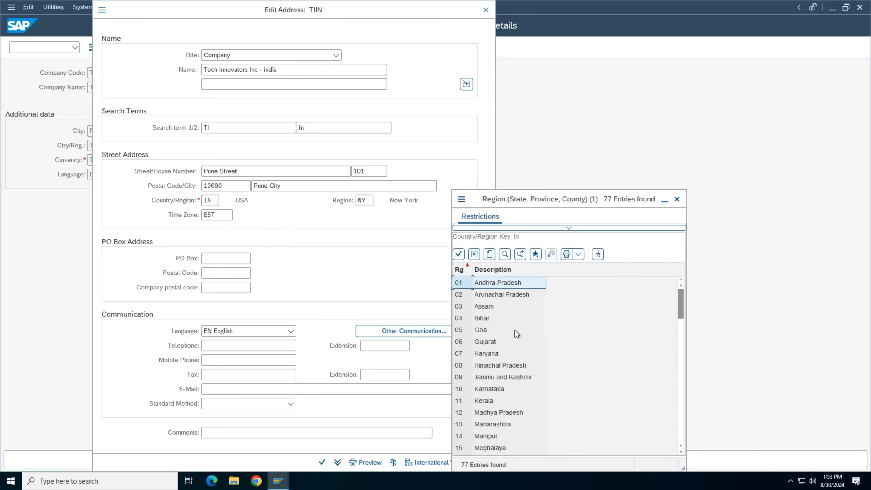
scroll(516, 340, "down", 3)
scroll(526, 359, "down", 2)
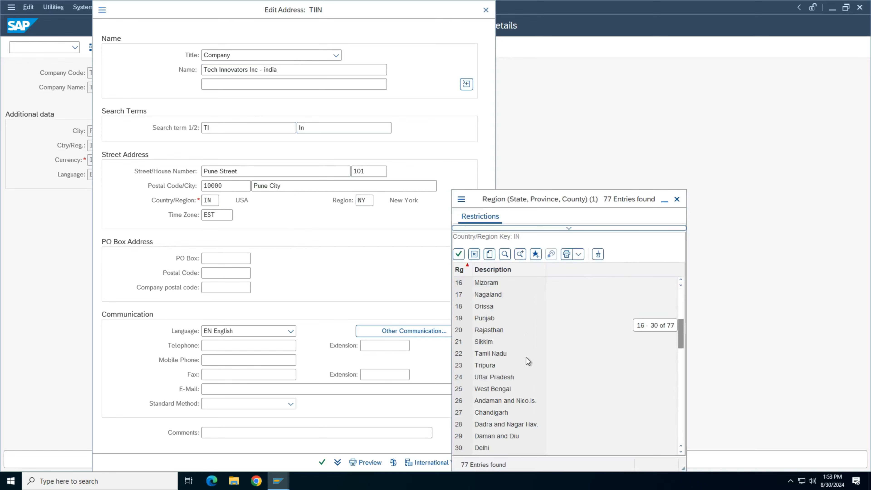
scroll(526, 358, "up", 2)
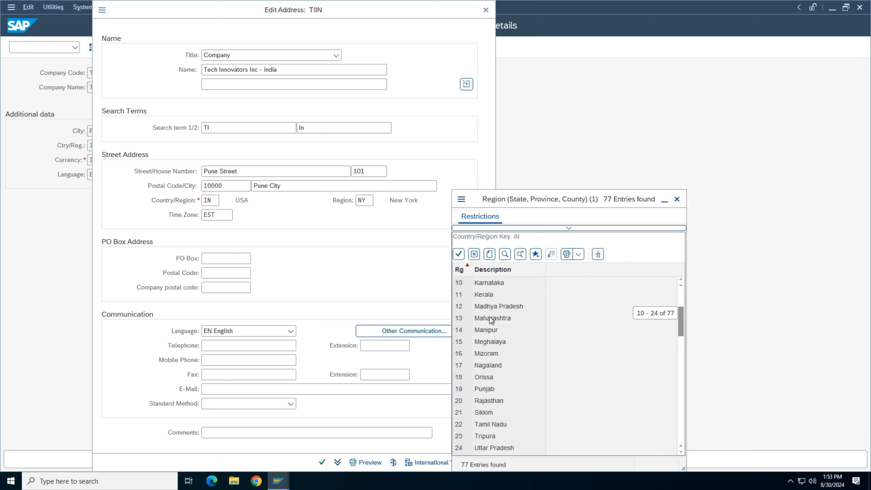
double_click(500, 318)
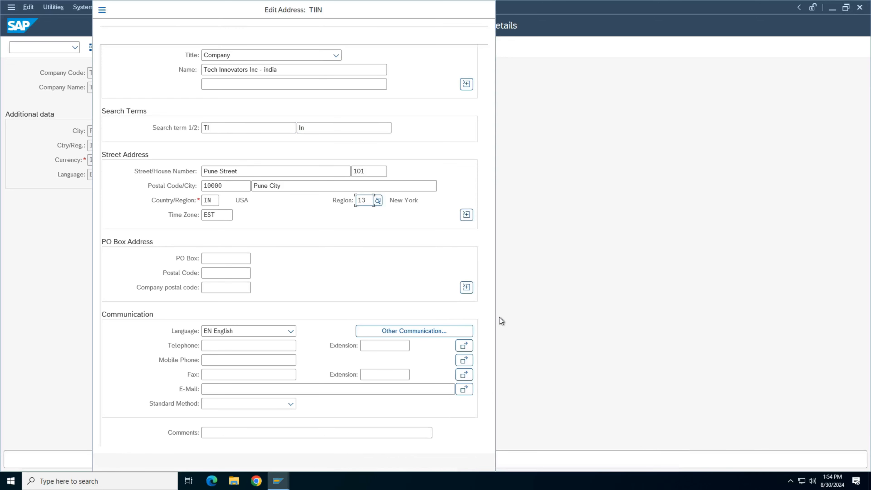
double_click(220, 215)
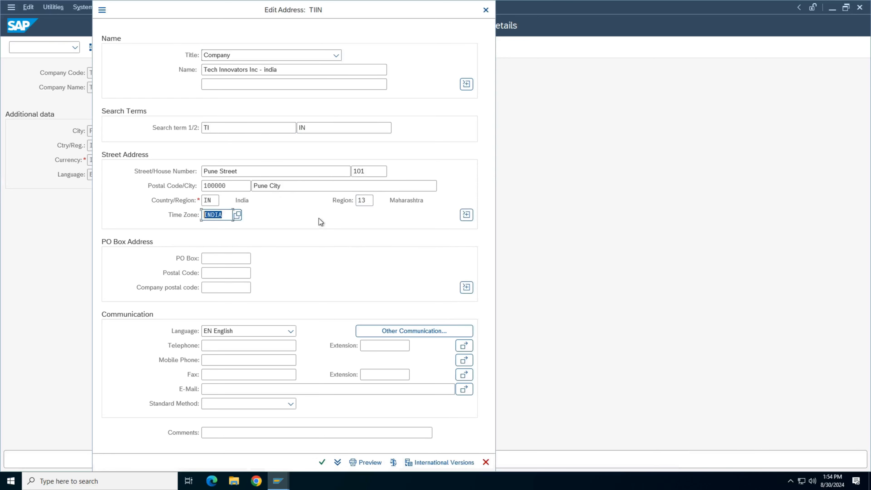
Confirm the address and save company code TIIN's data in customizing request S4HK903167.
left_click(325, 466)
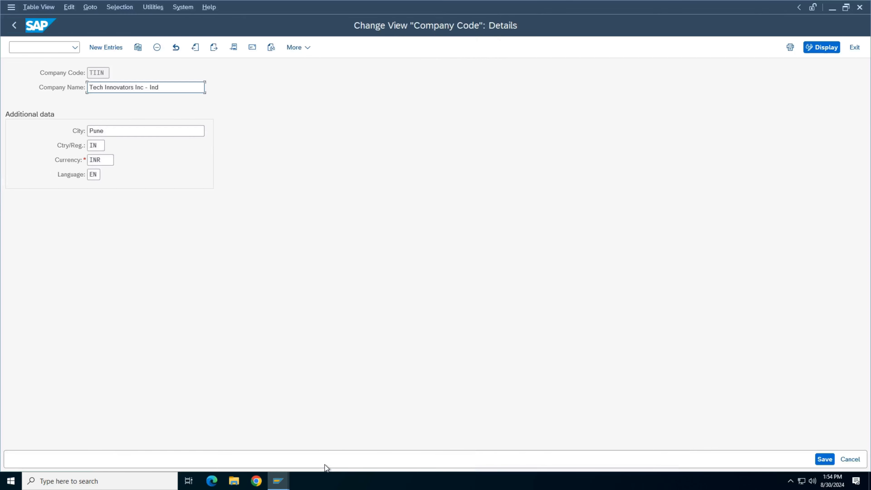
left_click(827, 461)
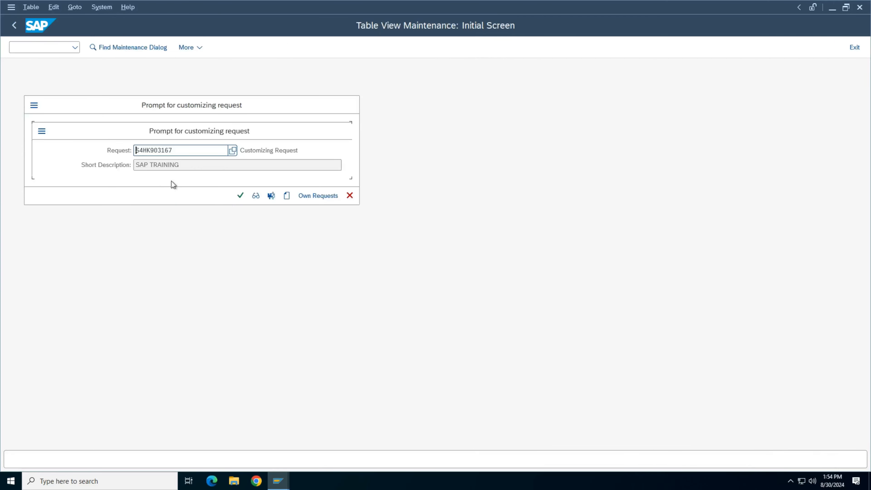
left_click(241, 195)
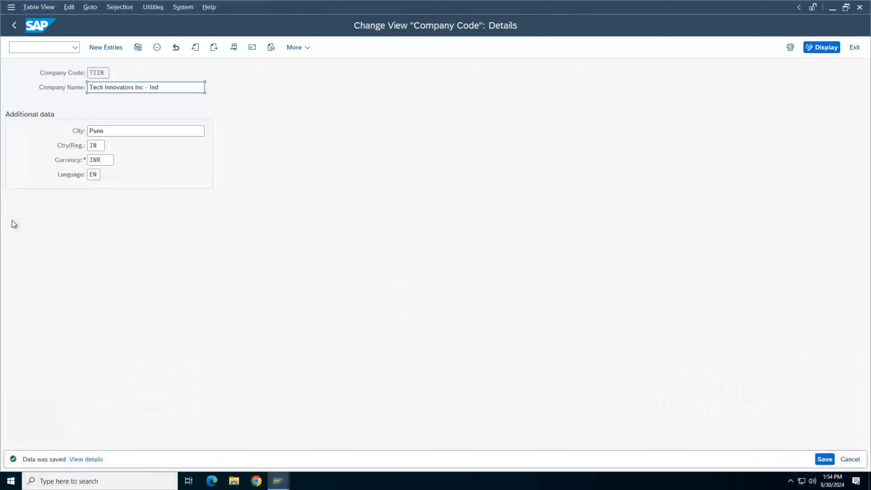
left_click(14, 25)
Open the Define Business Area activity under Enterprise Structure, Definition, Financial Accounting in the Customizing Implementation Guide.
left_click_drag(48, 99, 1, 86)
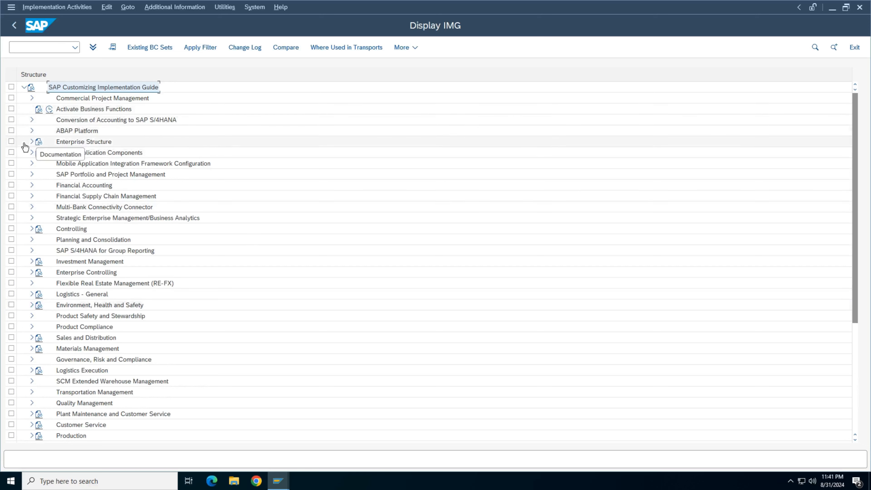
left_click(32, 143)
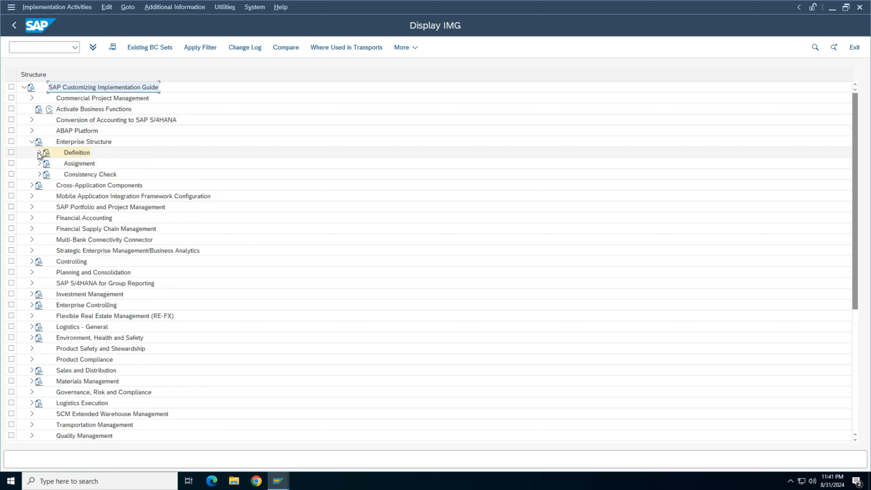
left_click(39, 154)
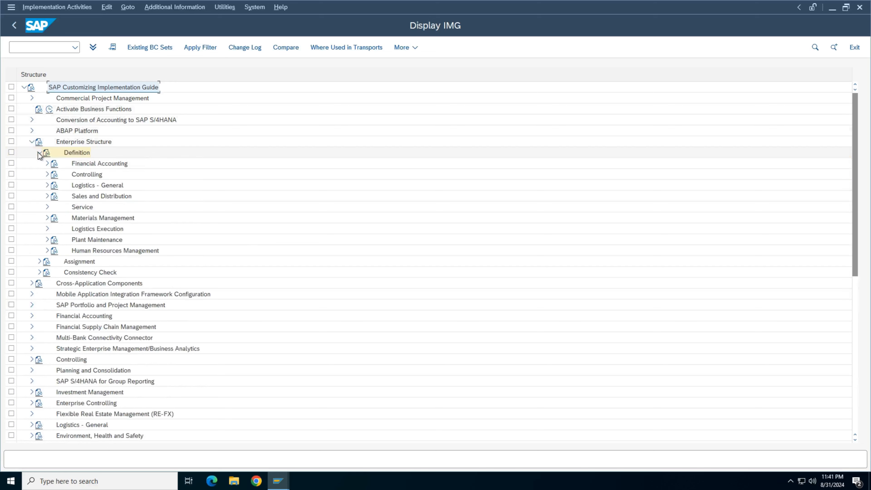
left_click(47, 164)
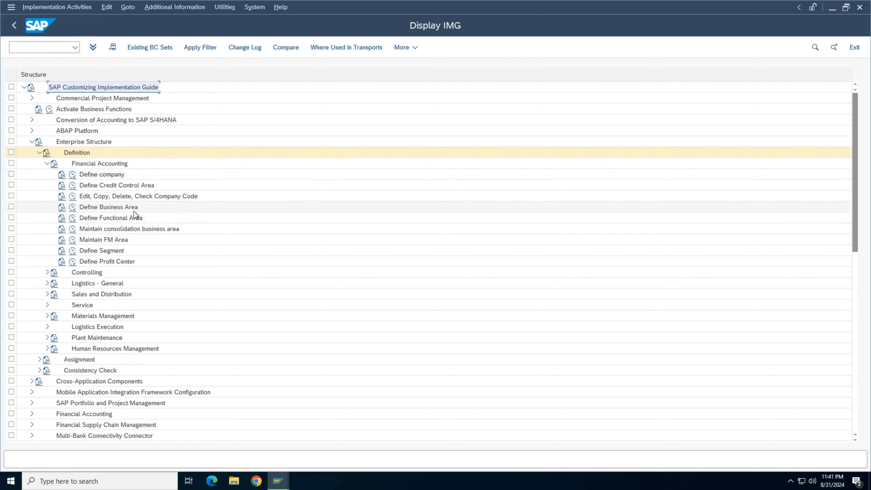
left_click(72, 207)
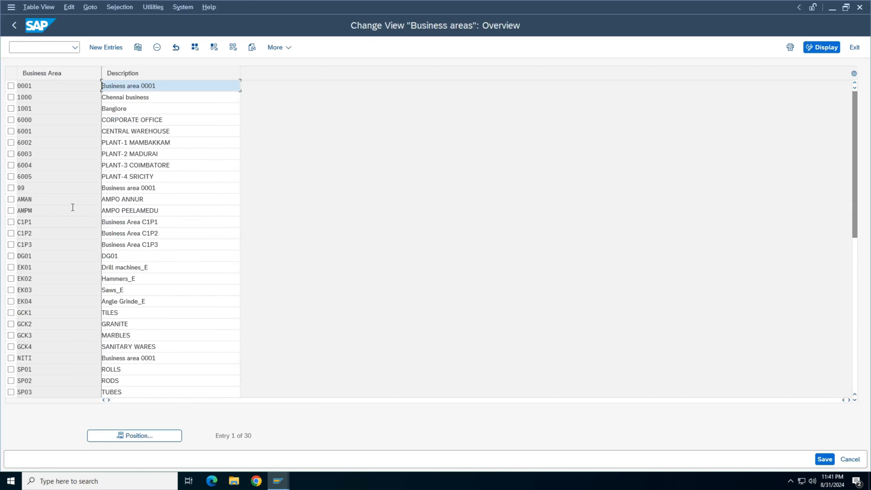
Start new business area entries and add area USA1 with the description East Cost Operations.
scroll(148, 244, "down", 3)
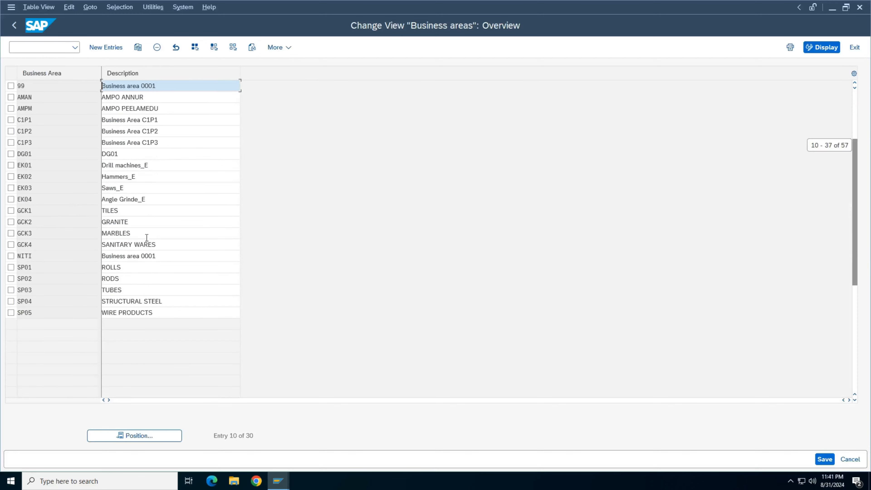
scroll(148, 233, "up", 3)
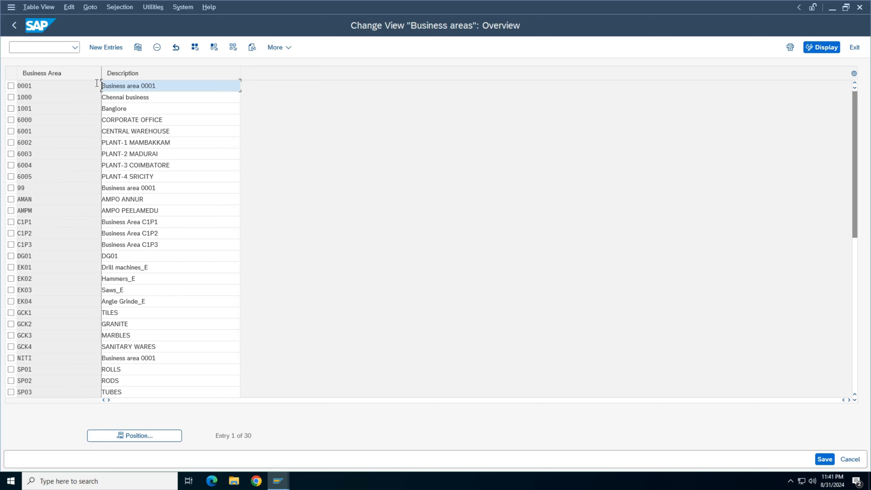
left_click(107, 47)
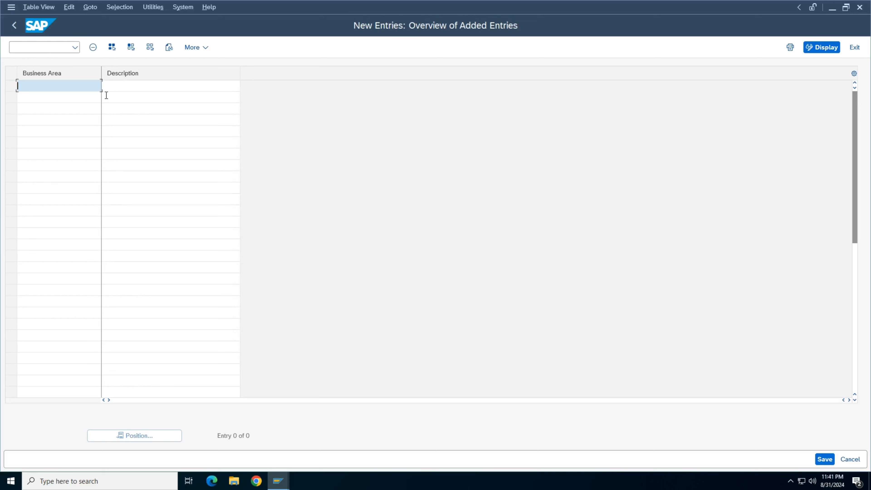
key("Caps_Lock")
key("space")
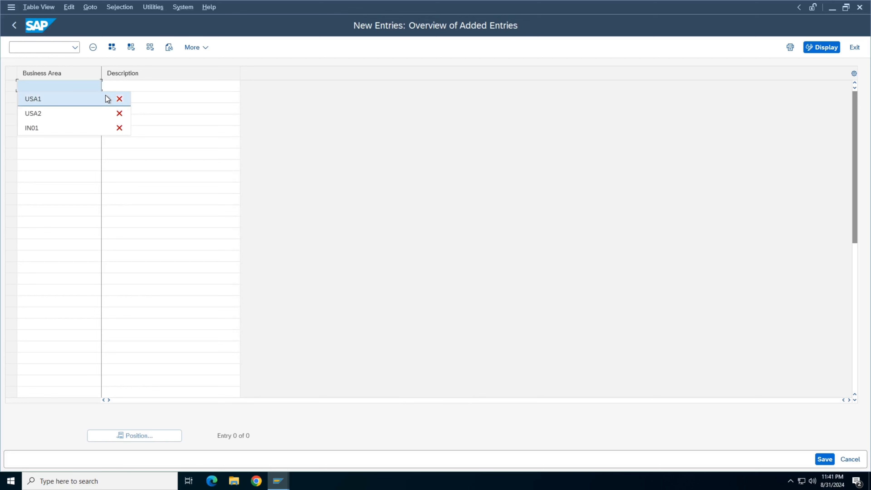
left_click(106, 99)
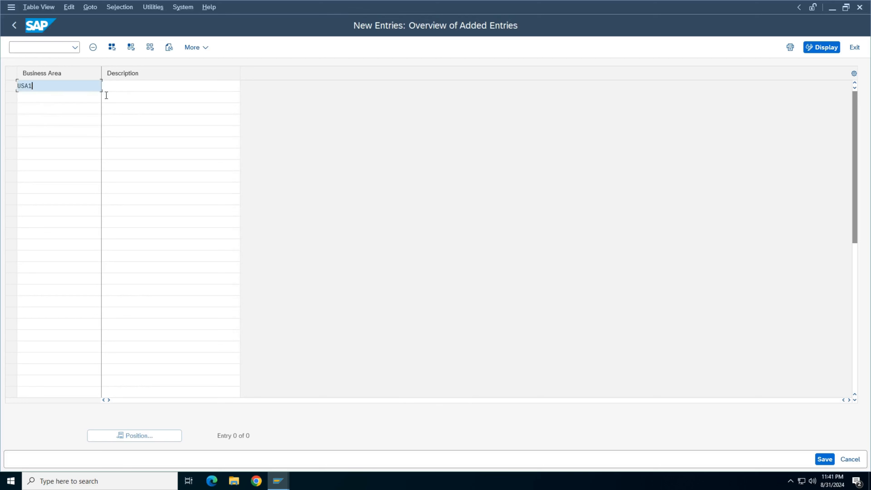
key("Tab")
key("space")
left_click(107, 99)
key("Tab")
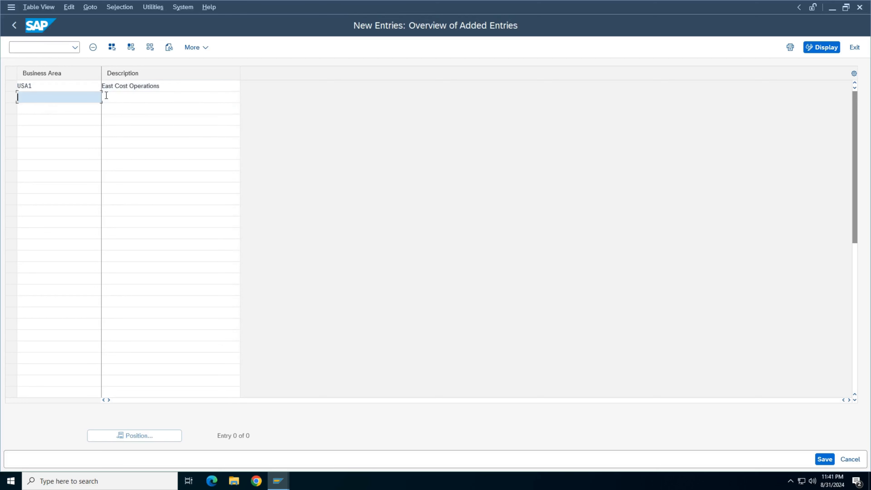
Add business area USA2 with the description West Cost Operations in the second row.
key("BackSpace")
key("Down")
key("Down")
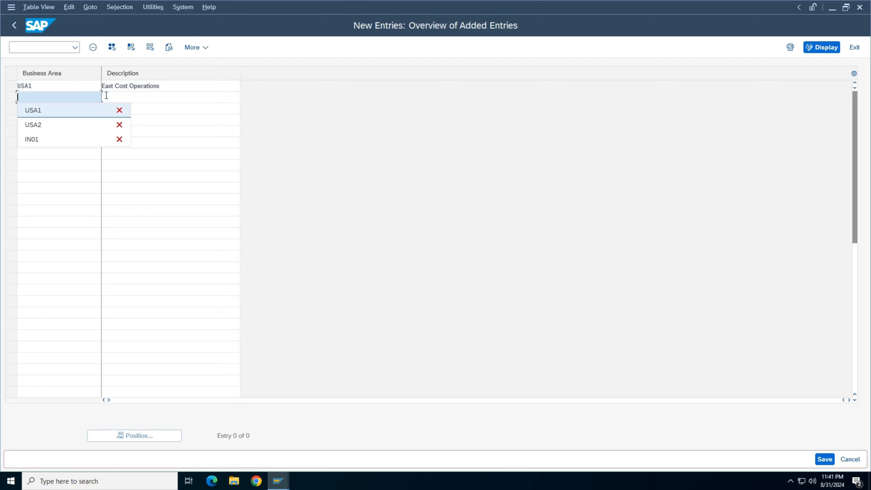
key("Return")
key("Tab")
key("BackSpace")
key("Down")
key("Down")
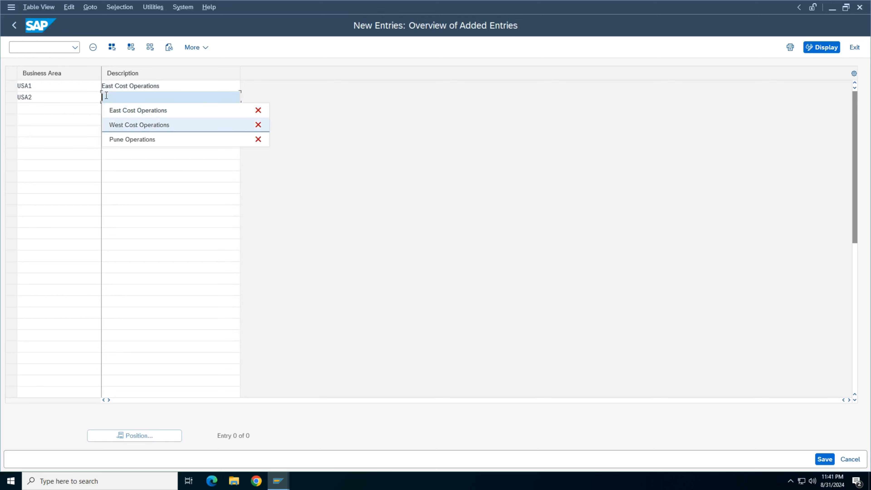
key("Return")
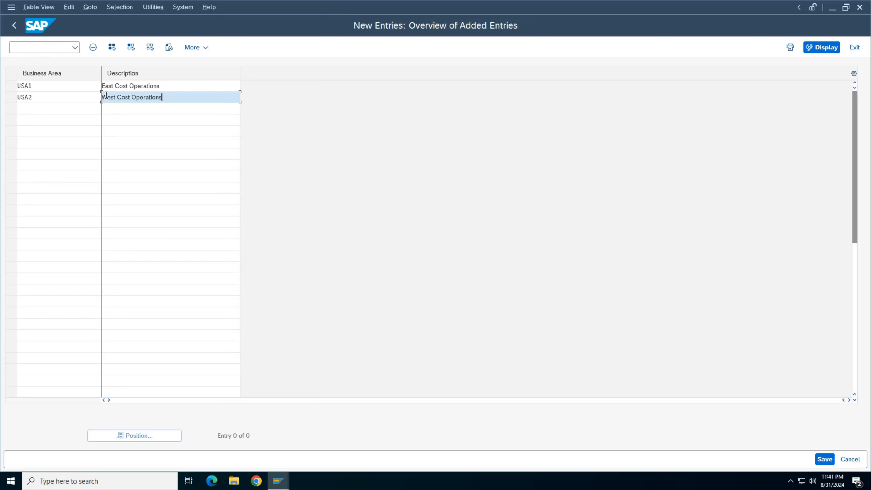
key("Tab")
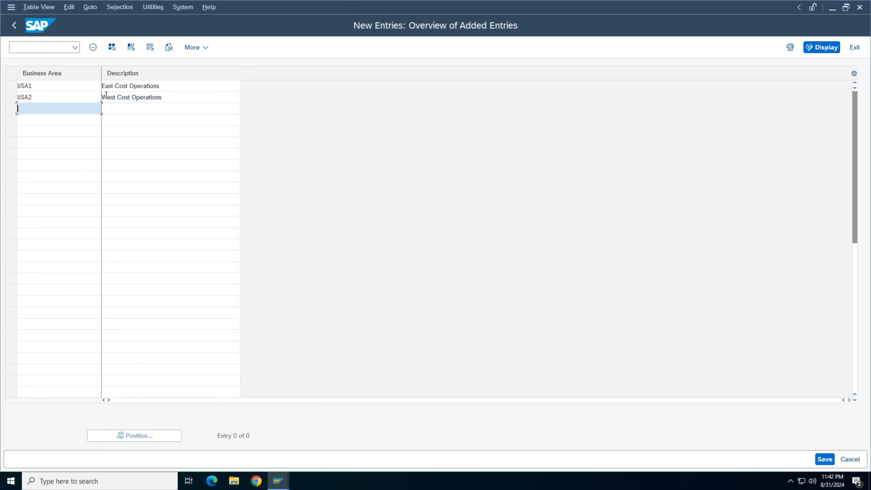
Add business area IN01 with the description Pune Operations in the third row.
key("BackSpace")
key("Down")
key("Down")
key("Down")
key("Return")
key("Tab")
key("BackSpace")
key("Down")
key("Down")
key("Down")
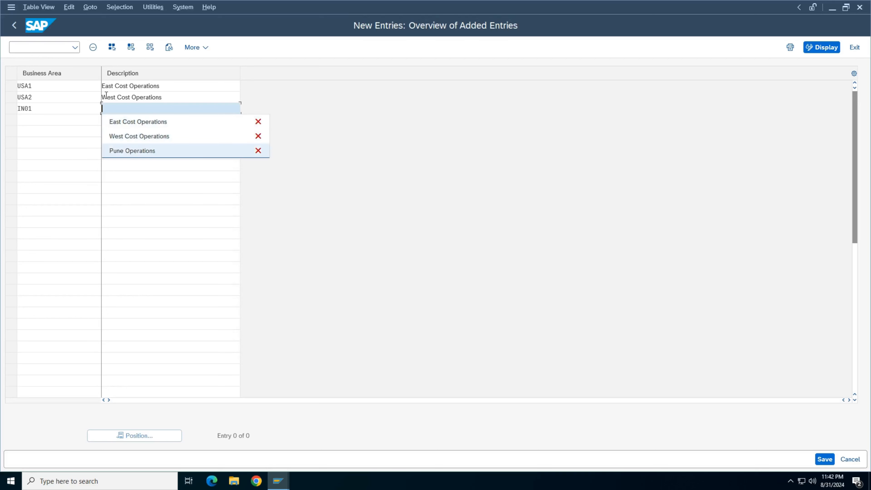
key("Return")
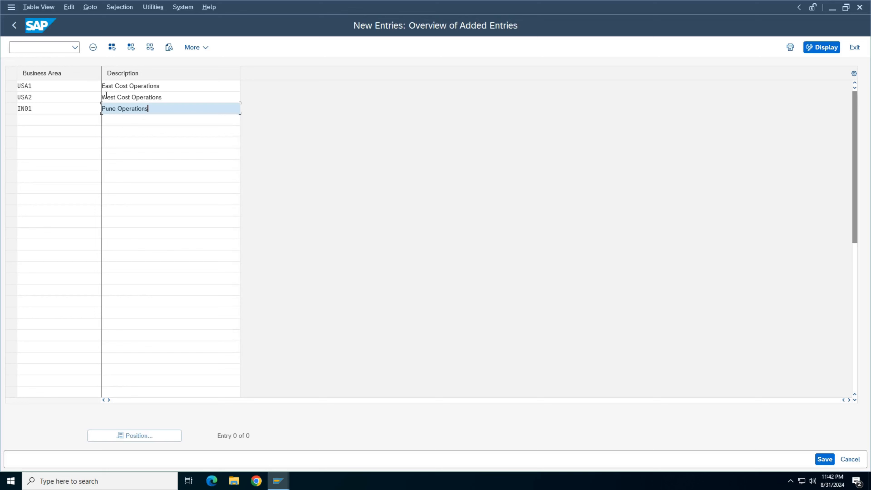
Validate the new business areas and save them in customizing request S4HK903167.
left_click(111, 87)
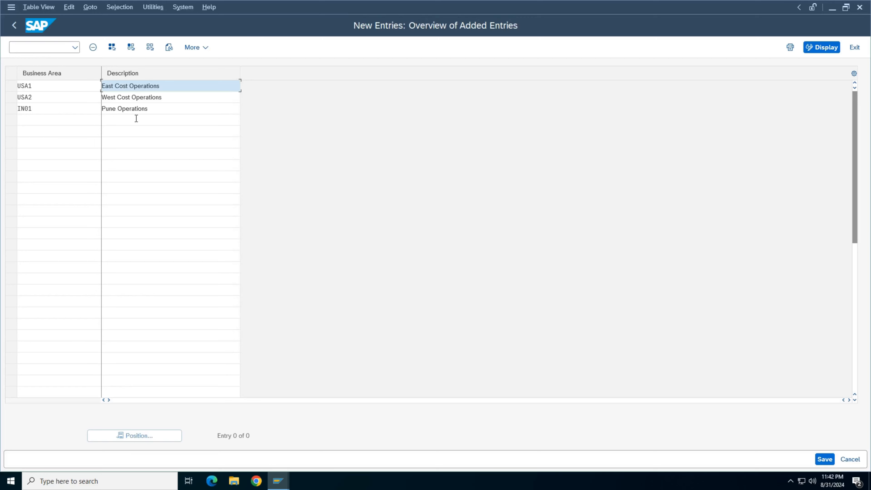
key("Return")
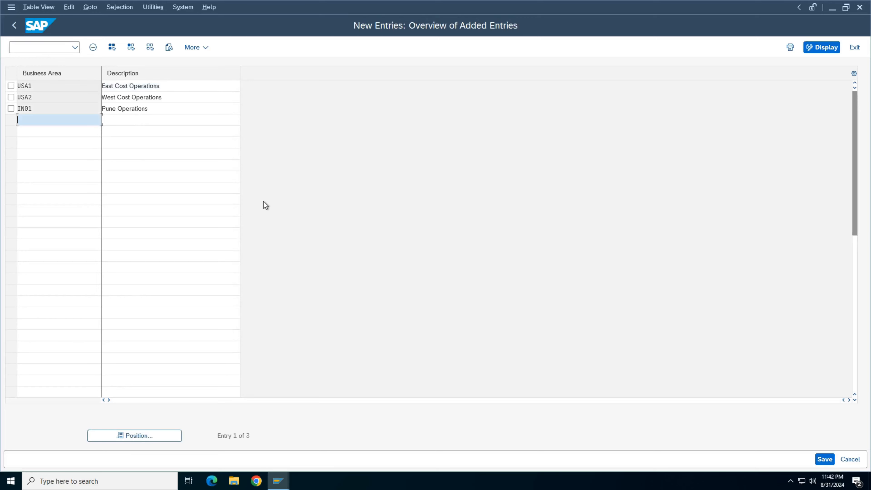
left_click(824, 460)
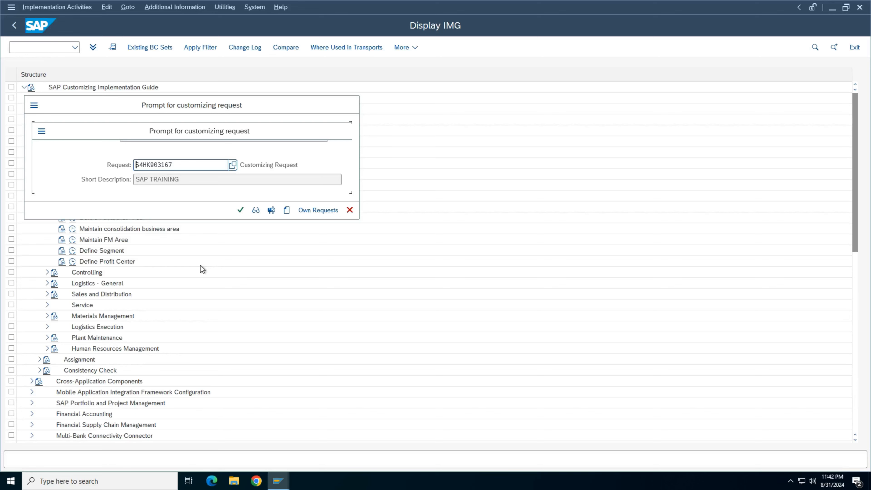
left_click(240, 210)
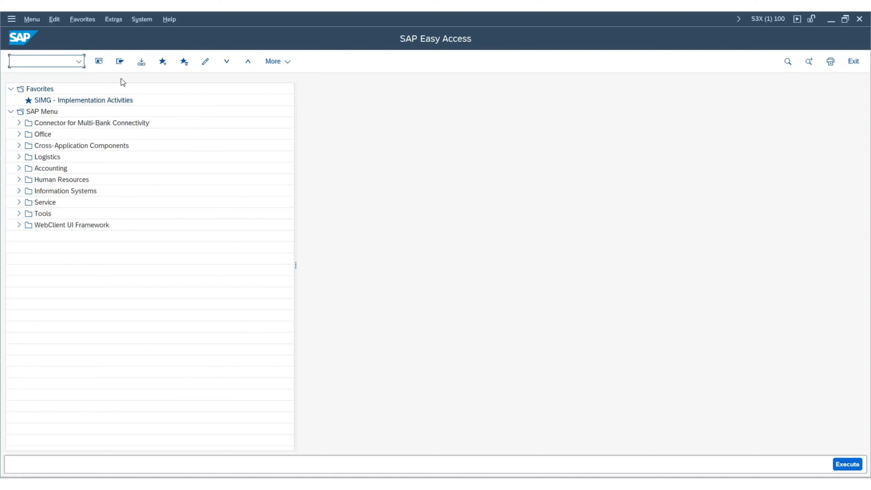
Open the Customizing Implementation Guide from the SIMG favorite and expand Enterprise Structure, Definition, Logistics - General.
double_click(80, 101)
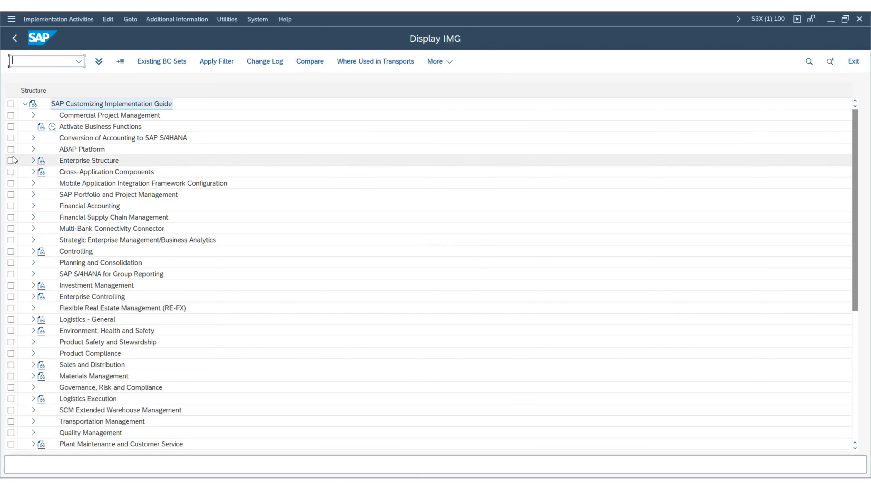
left_click(32, 161)
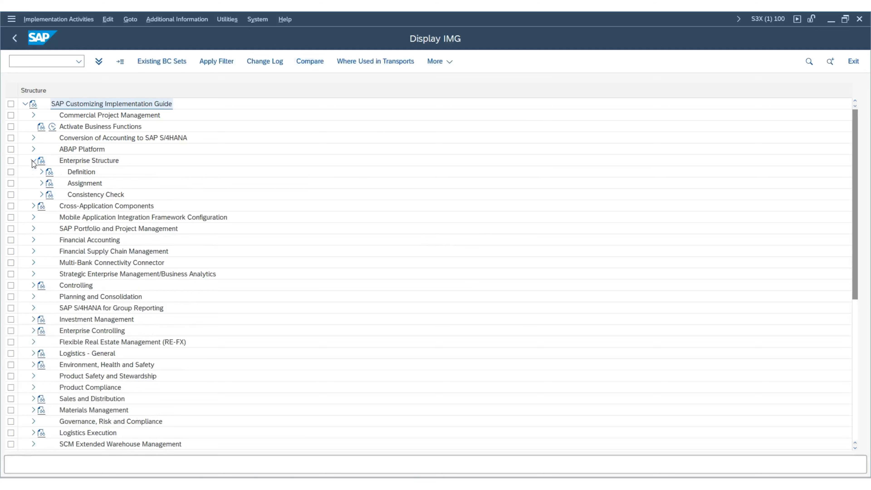
left_click(41, 172)
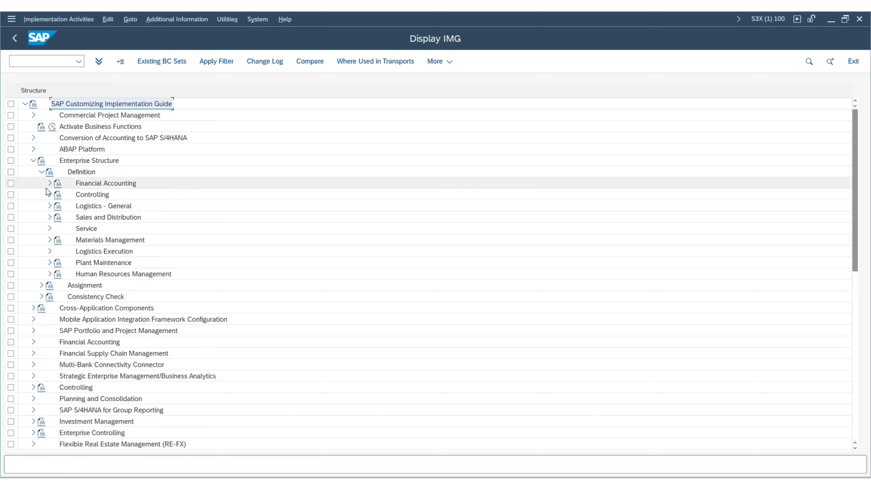
left_click(50, 206)
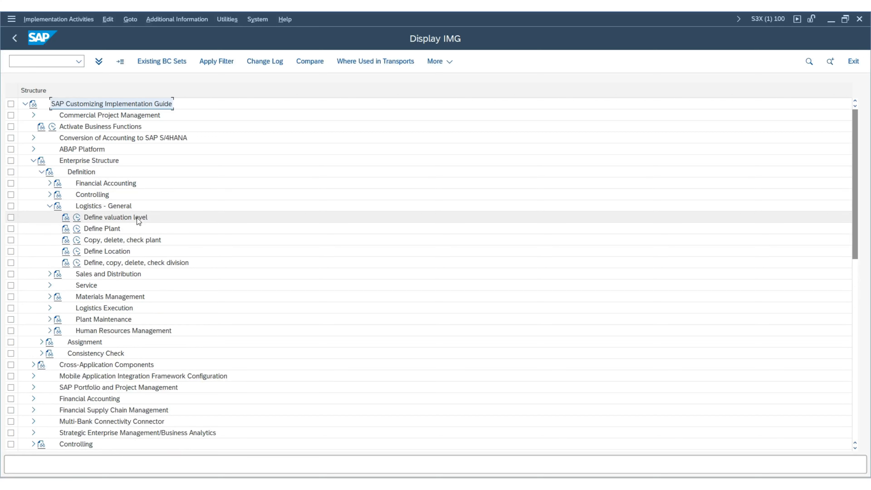
Check the setting of the Define valuation level activity and read the documentation of the Define Plant activity.
left_click(77, 217)
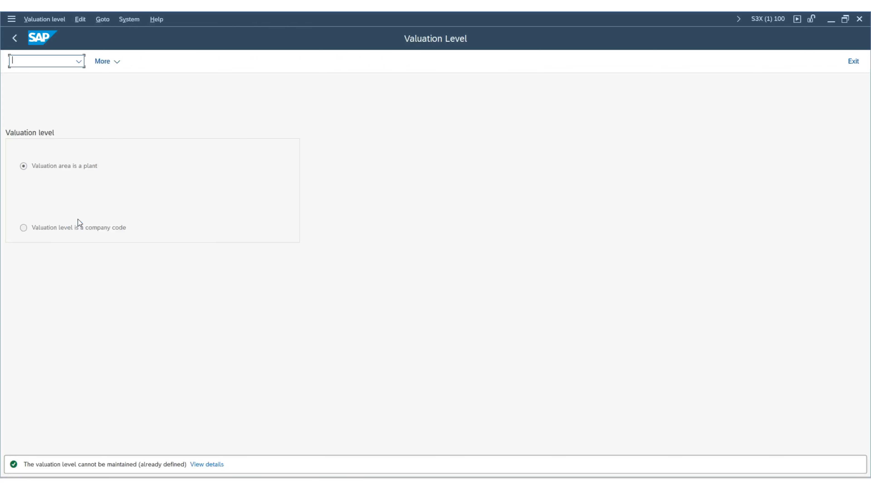
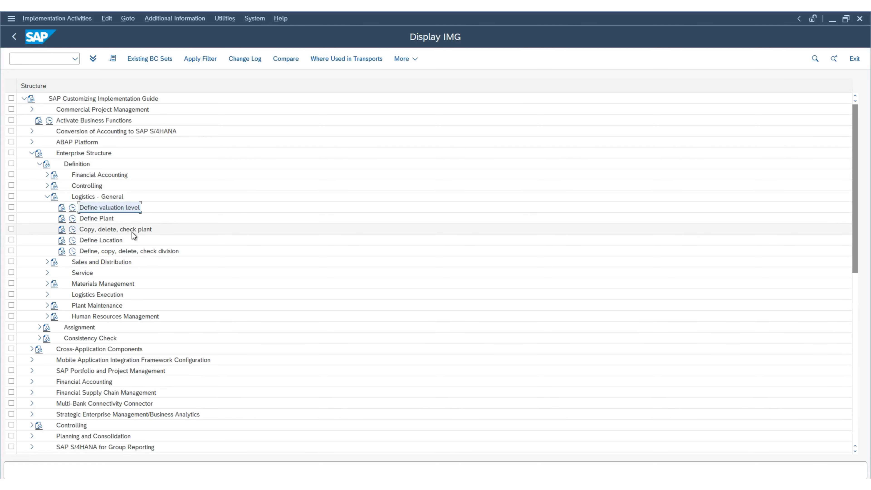
left_click(62, 218)
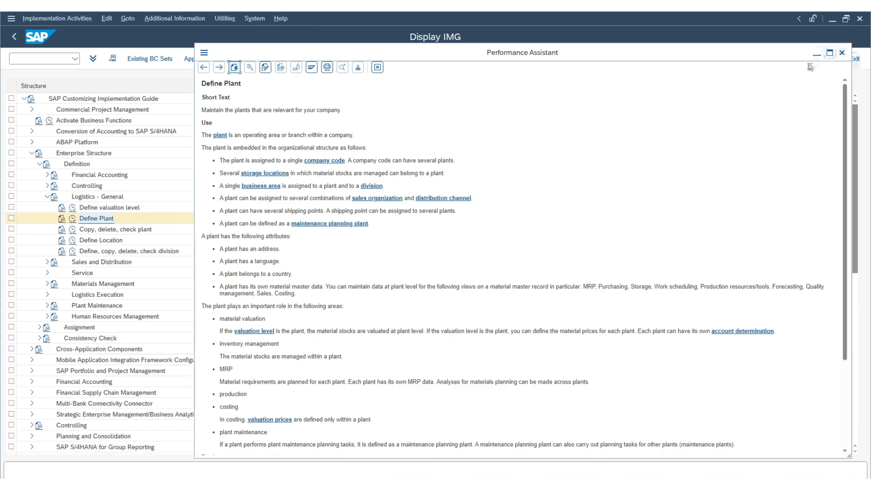
left_click(842, 52)
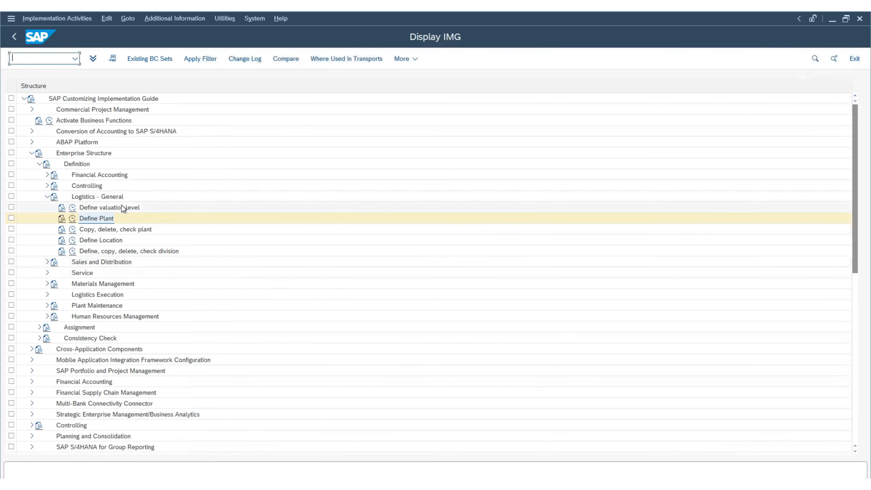
Run the Define Plant activity and start a new plant entry.
left_click(92, 222)
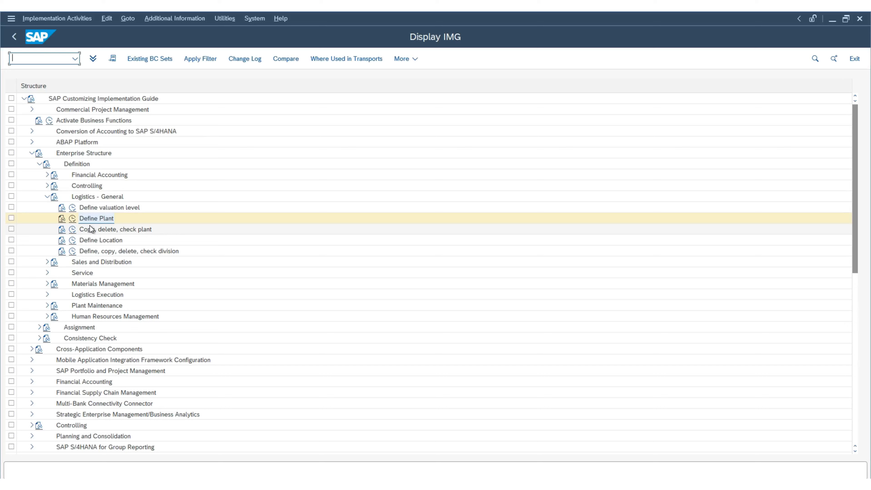
left_click(71, 219)
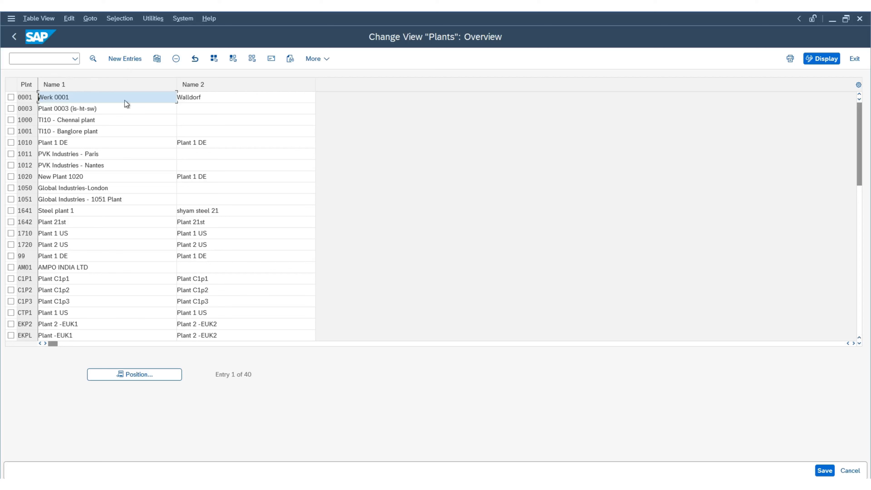
left_click(129, 61)
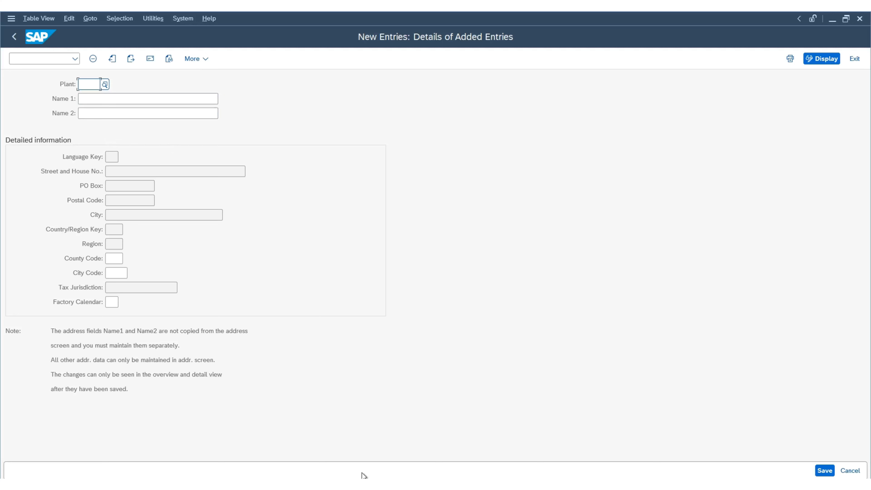
Enter US01 as the plant code and Cupertino Plant - US as its Name 1.
left_click(88, 85)
key("Caps_Lock")
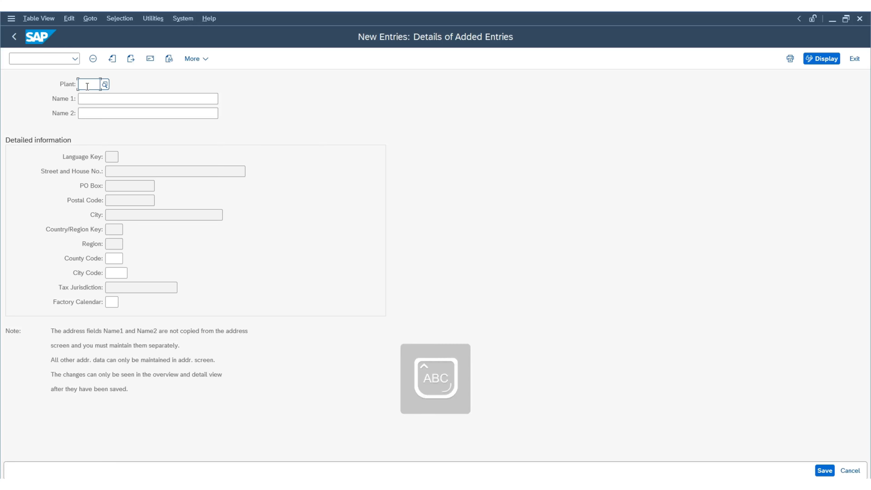
type("US")
key("Down")
key("Down")
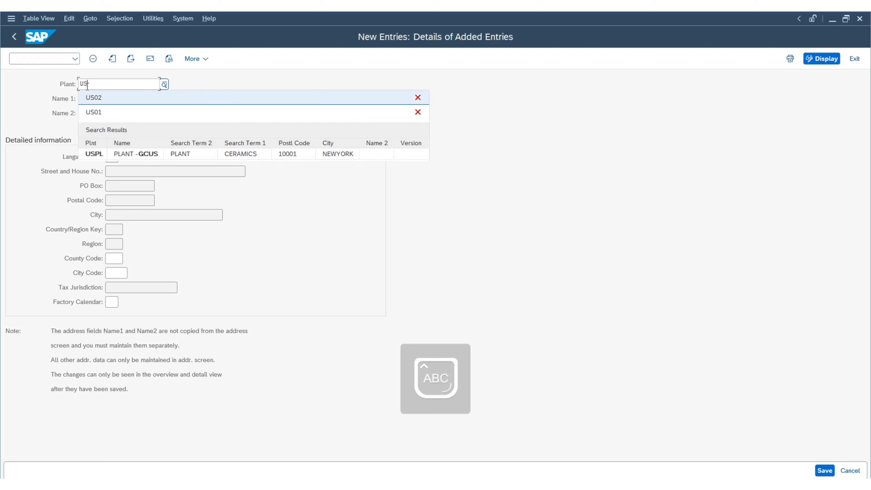
key("Return")
key("Tab")
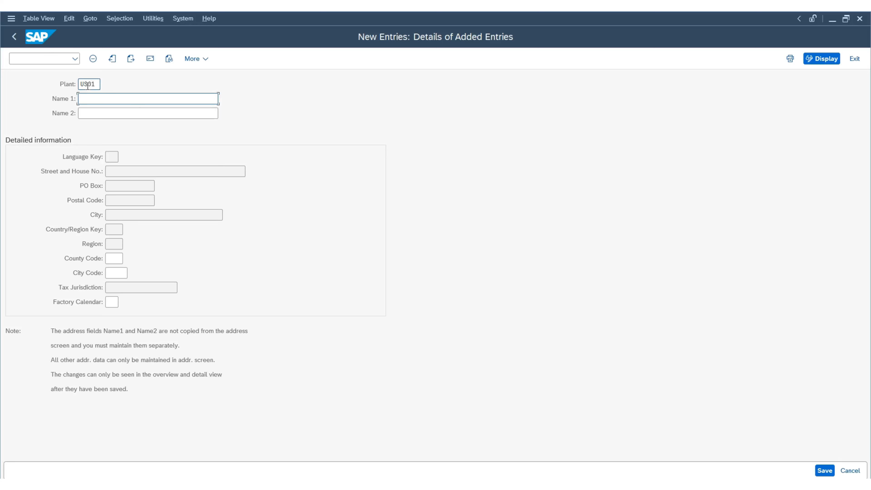
type("cUP")
key("Down")
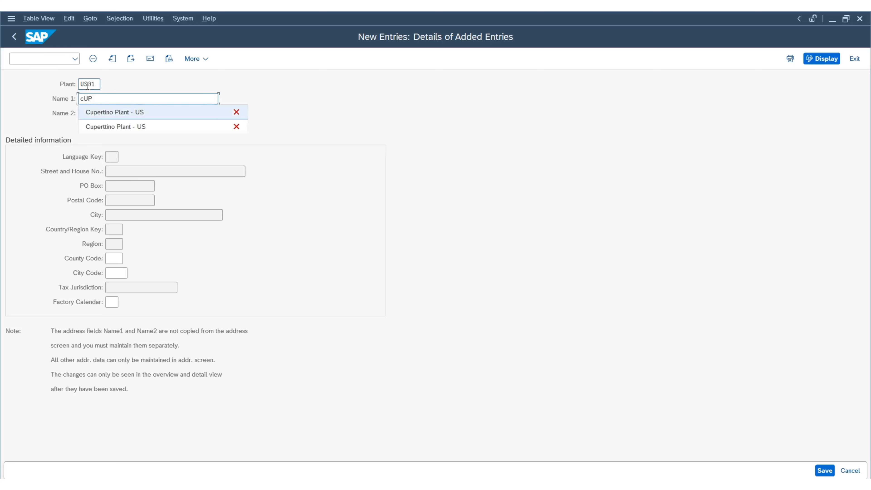
key("Return")
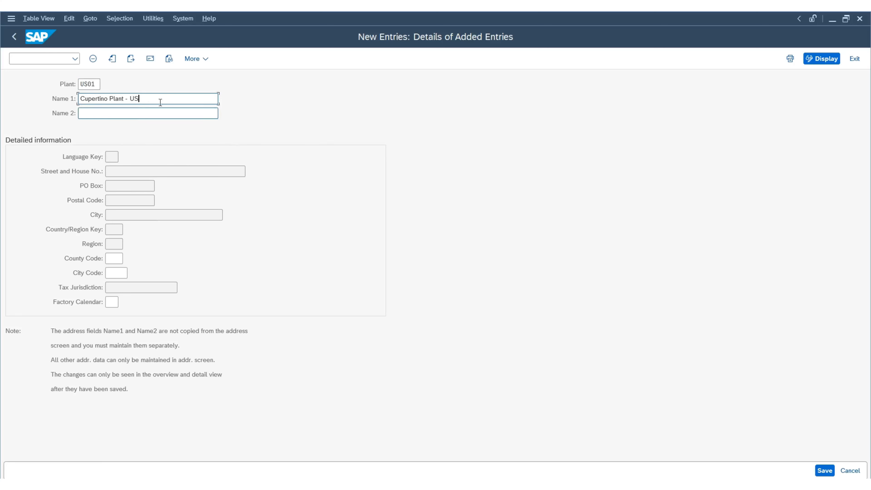
Open the address details for plant US01, set the title to Company and reuse Cupertino Plant - US as the name.
left_click_drag(140, 99, 1, 88)
key("ctrl+c")
left_click(150, 58)
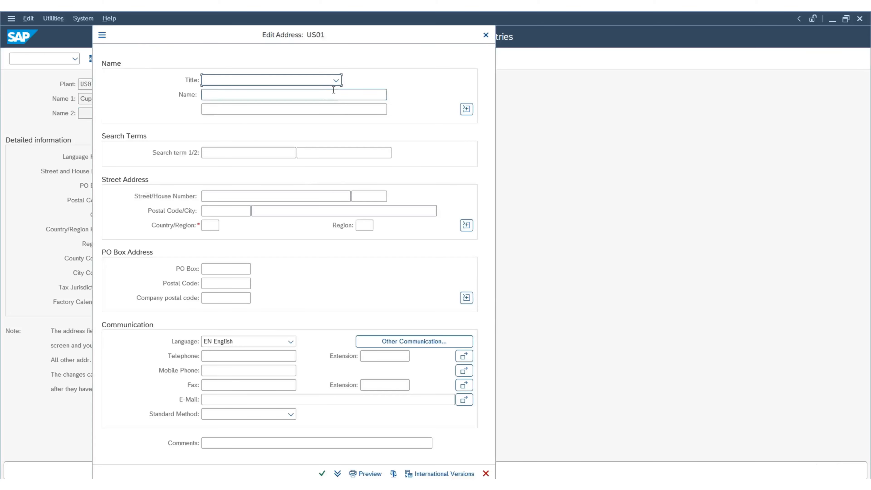
left_click(336, 80)
left_click(240, 94)
left_click(242, 95)
key("ctrl+v")
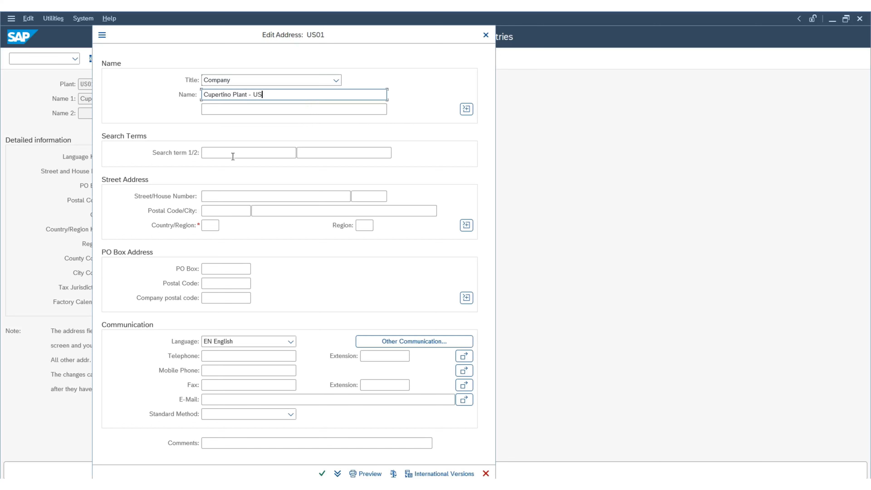
left_click(242, 109)
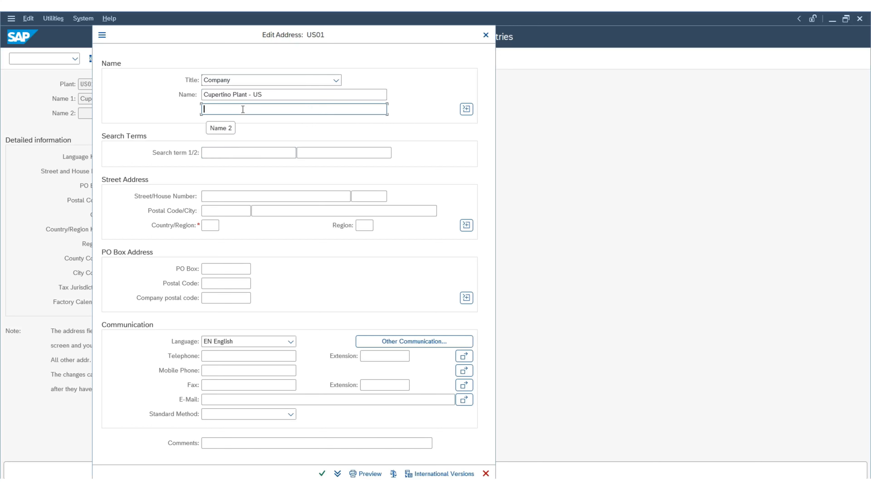
Enter US and 01 as the two search terms in the plant's address.
left_click(228, 153)
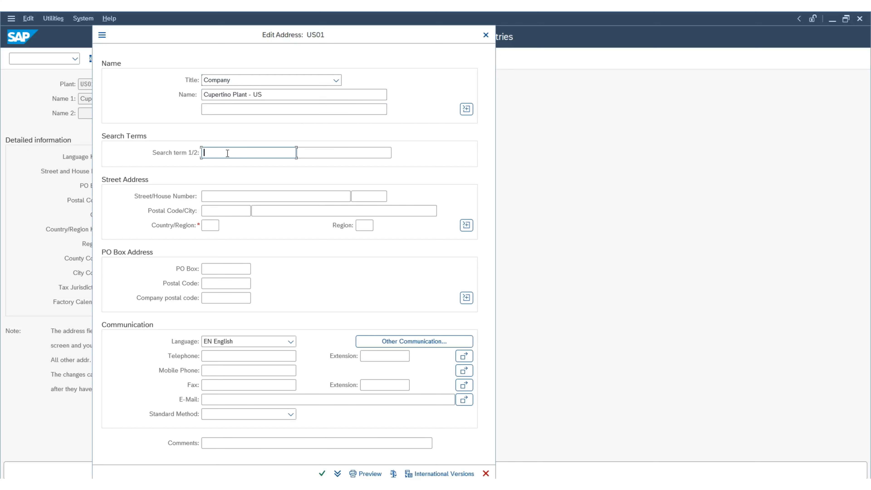
type("US")
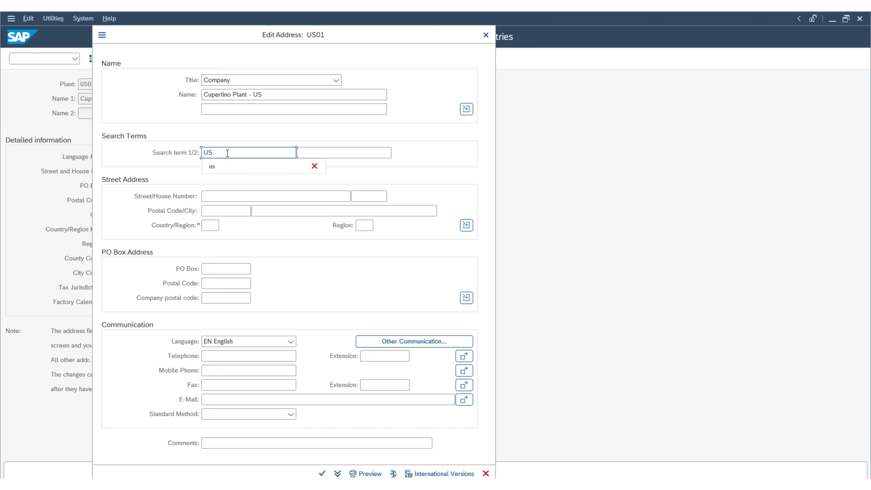
key("Tab")
type("01")
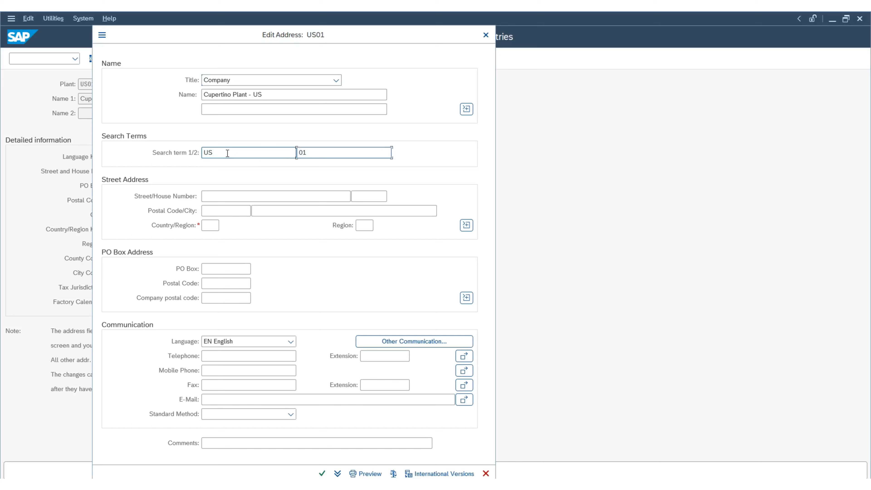
key("Tab")
double_click(263, 153)
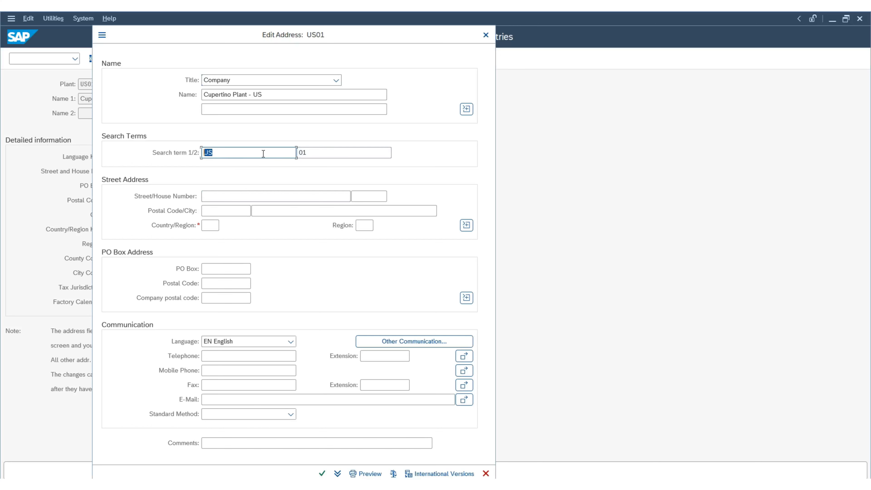
key("Tab")
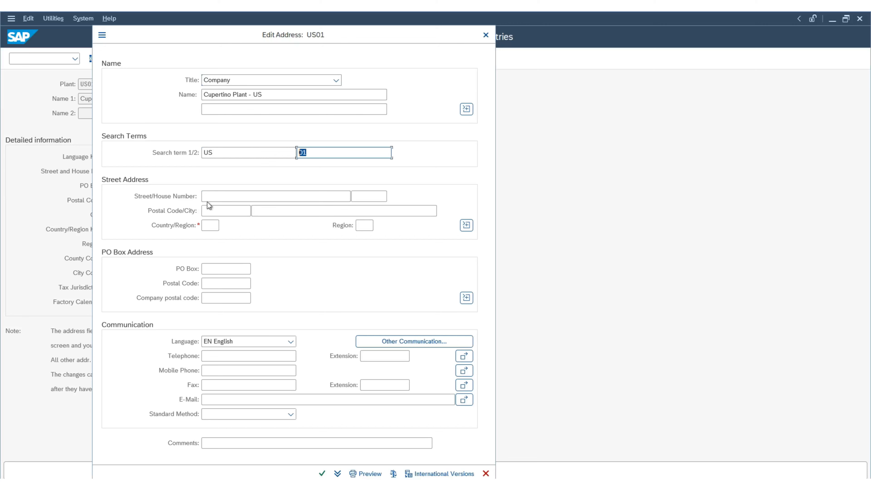
Fill in the street and house number of the plant's street address.
left_click(212, 192)
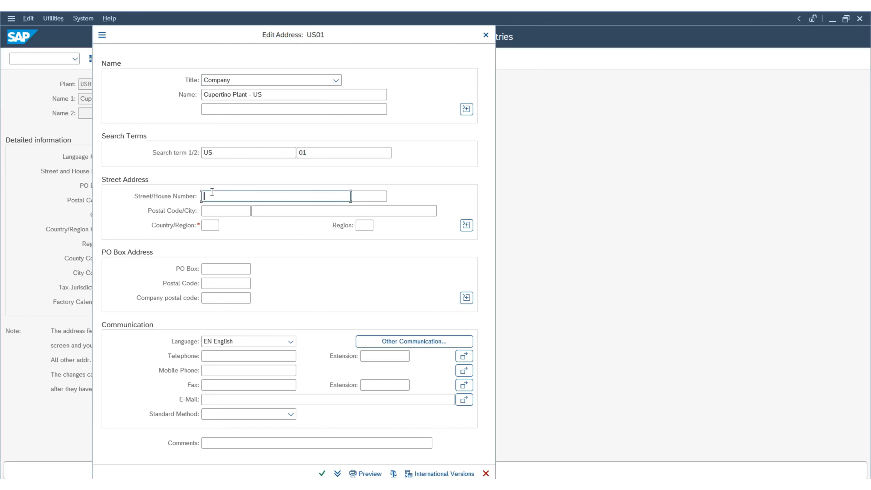
key("Caps_Lock")
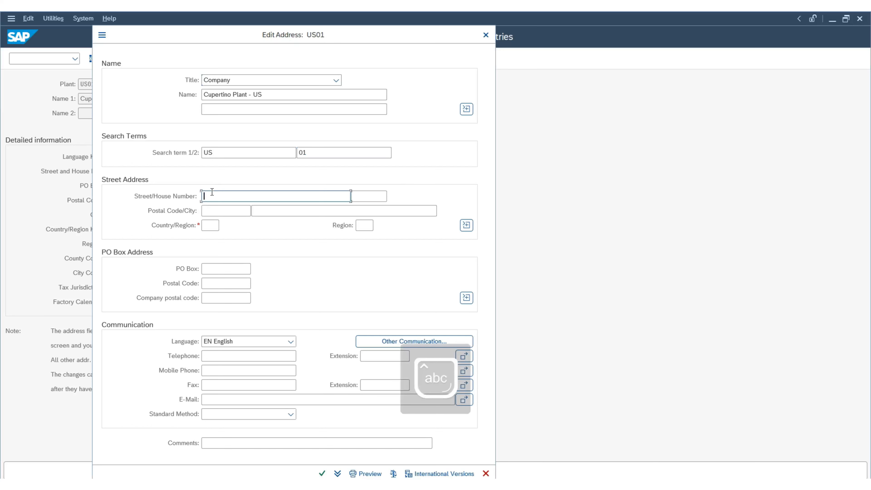
type("789 Silicon avenue")
key("Tab")
type("101")
key("Tab")
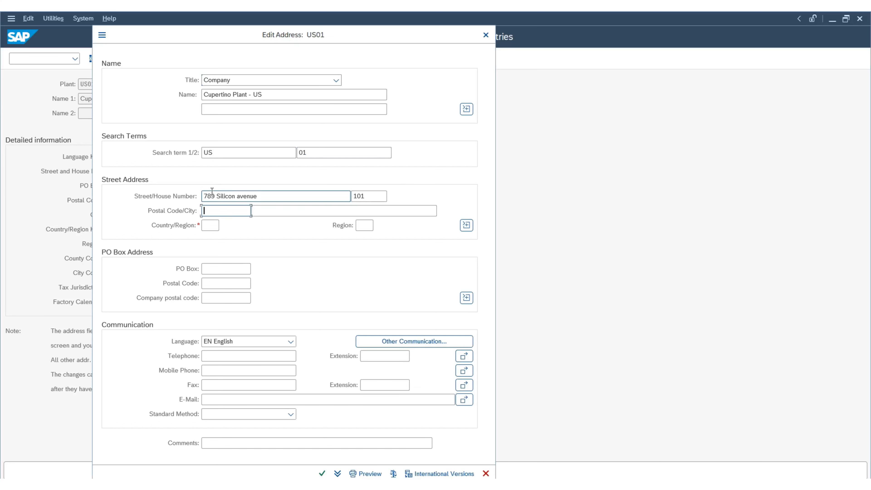
Fill in the plant's postal code and set the city to Cupertino City.
type("7")
key("BackSpace")
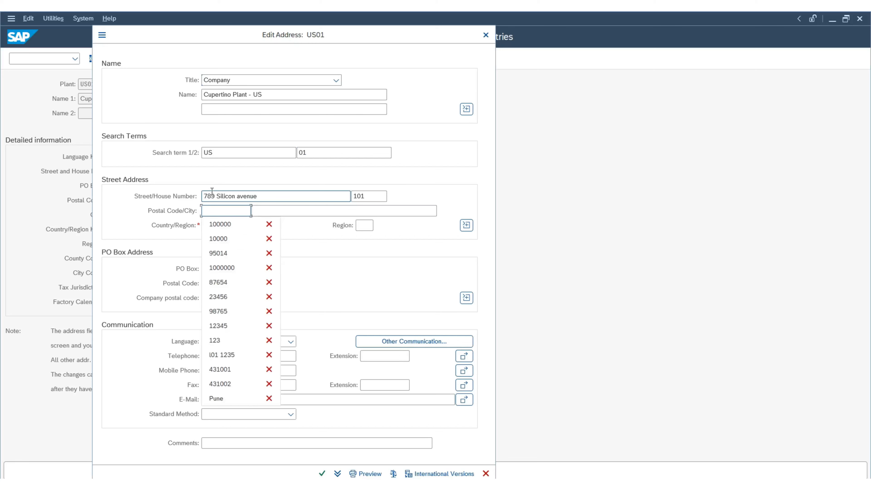
left_click(225, 254)
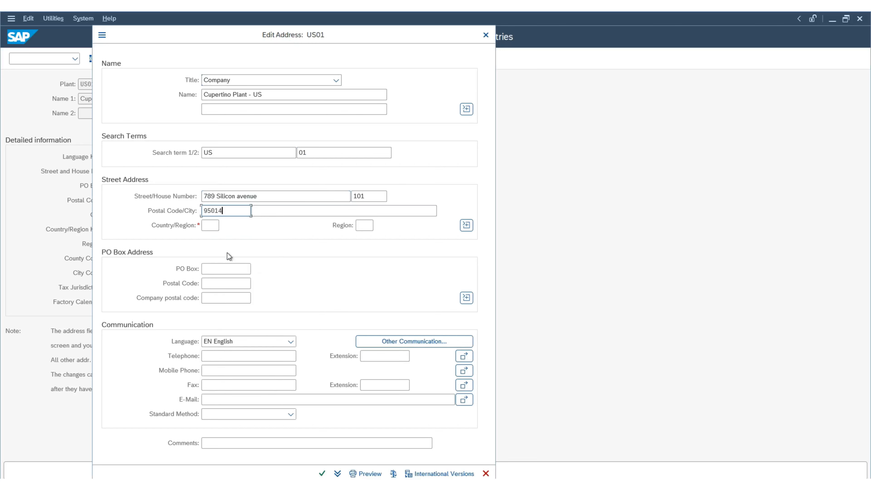
left_click(311, 210)
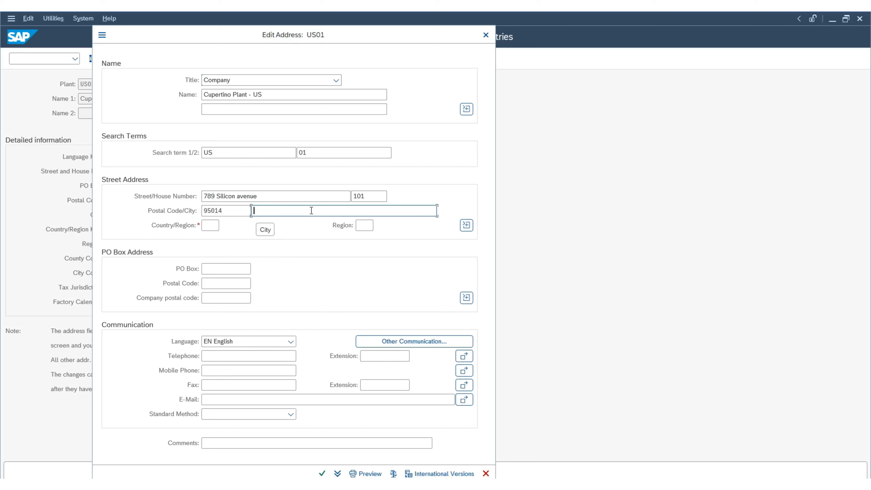
type("Cu")
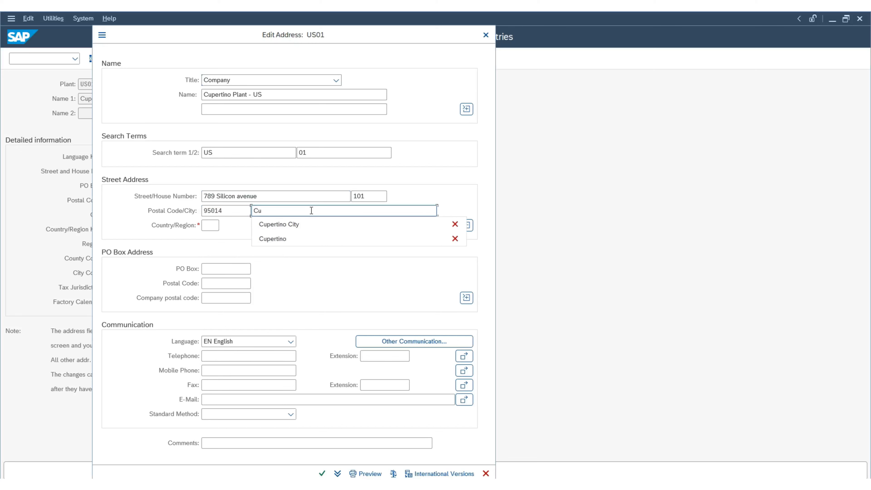
left_click(455, 239)
left_click(342, 232)
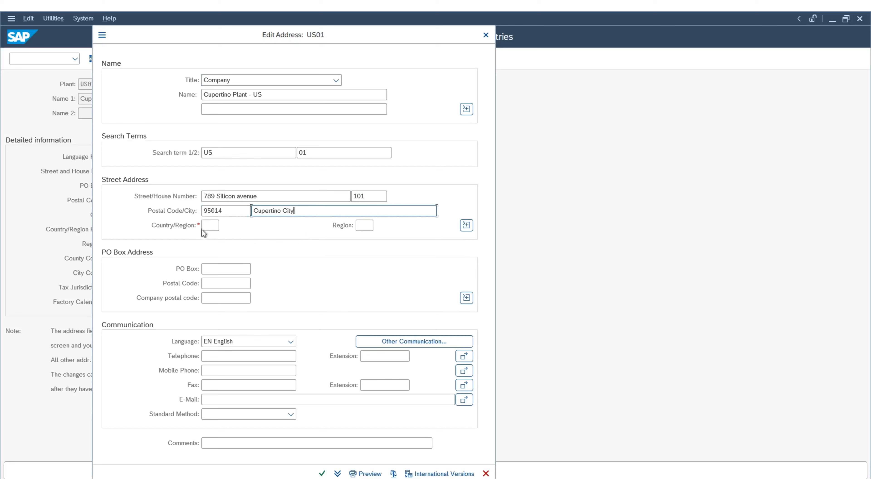
Set the address country to US and choose California (CA) as the region.
left_click(209, 226)
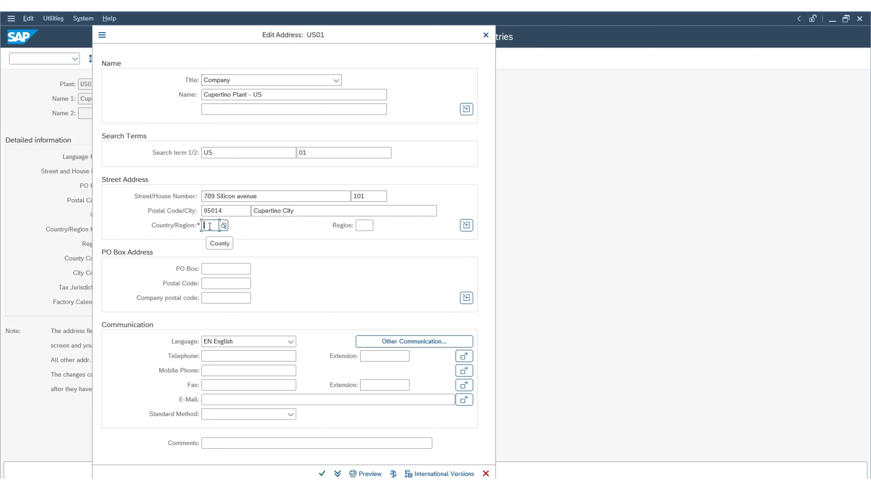
type("U")
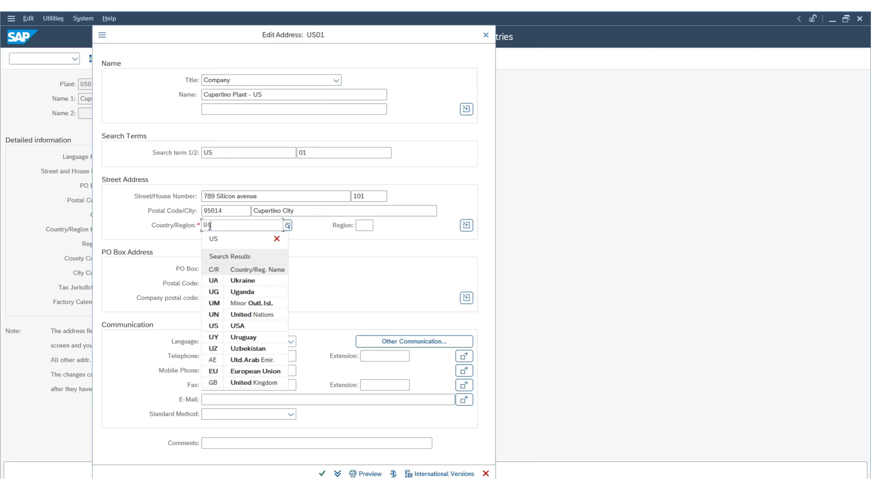
type("s")
left_click(240, 287)
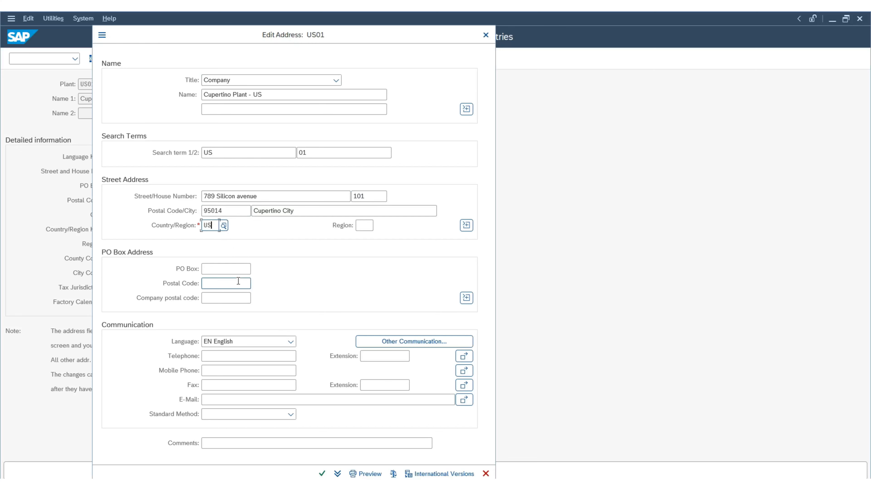
left_click(365, 227)
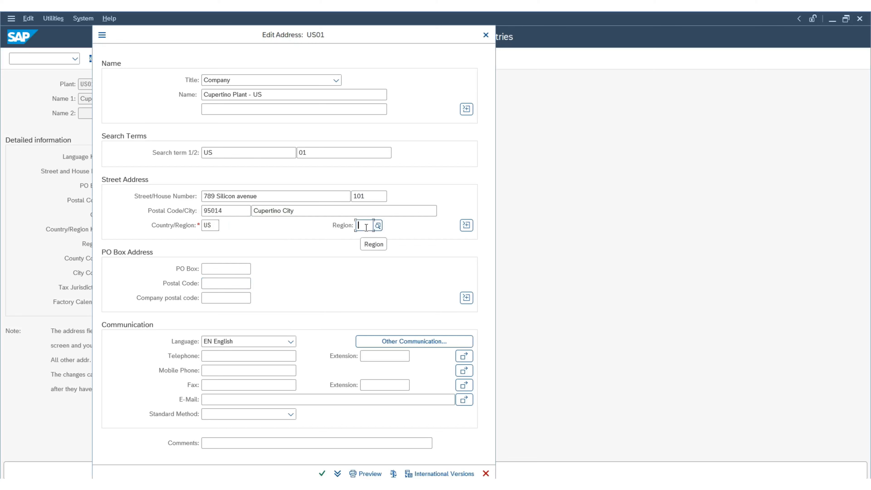
left_click(378, 226)
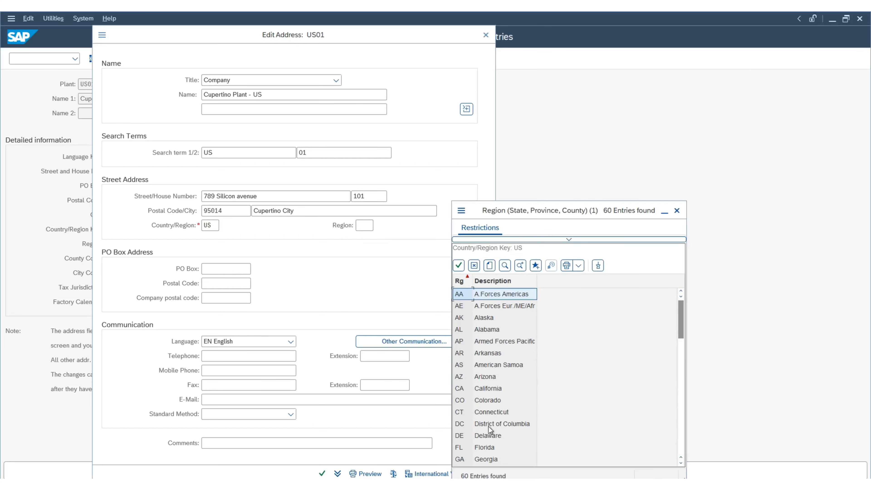
double_click(479, 388)
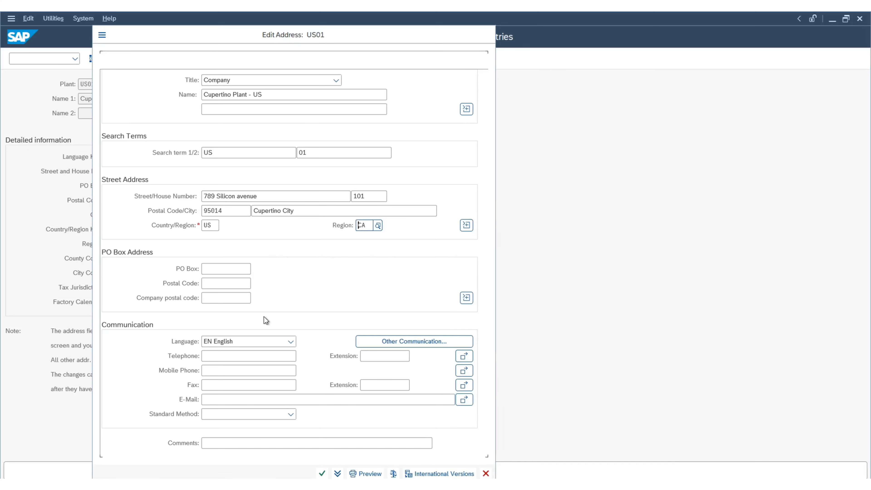
Confirm the address and save plant US01 under the SAP TRAINING customizing request.
left_click(282, 371)
key("Return")
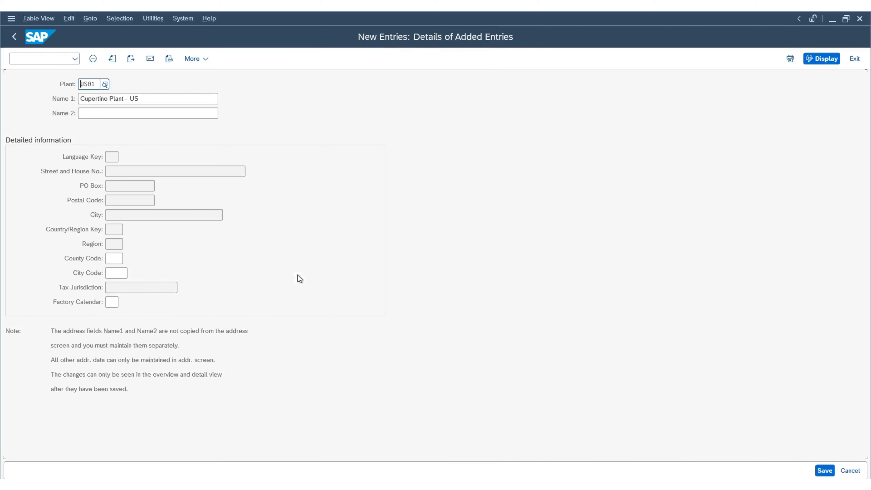
left_click(825, 471)
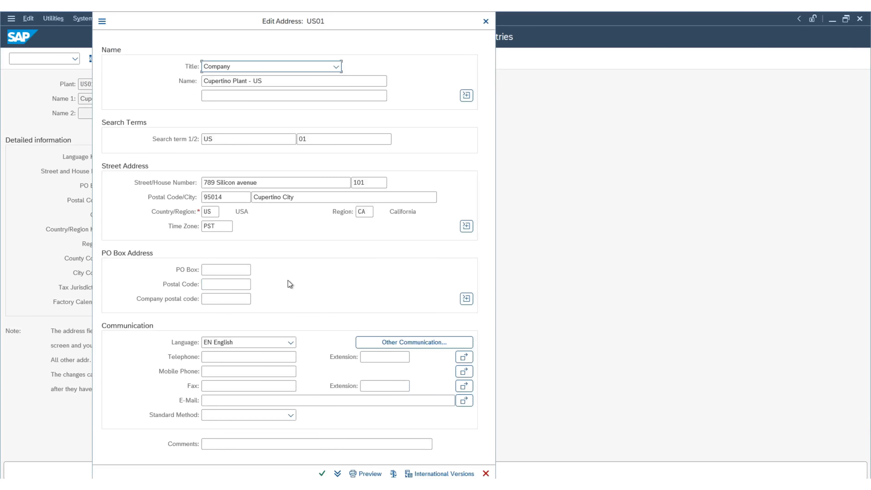
left_click(322, 474)
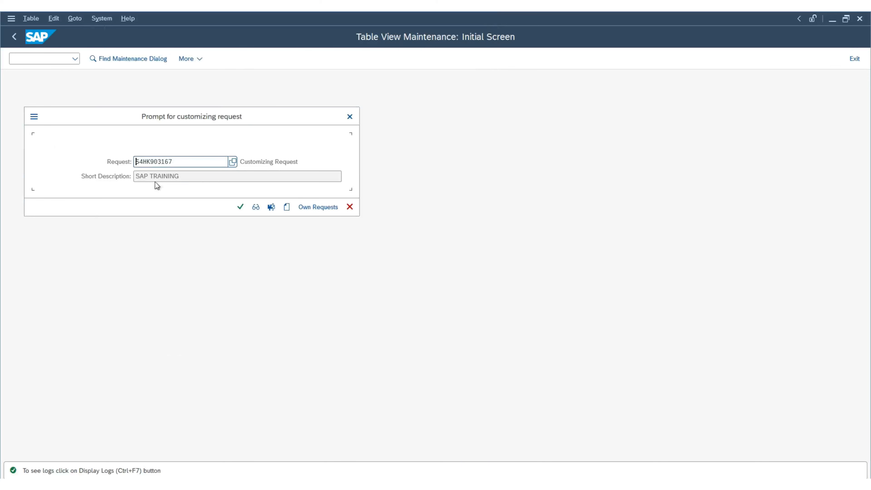
left_click(240, 207)
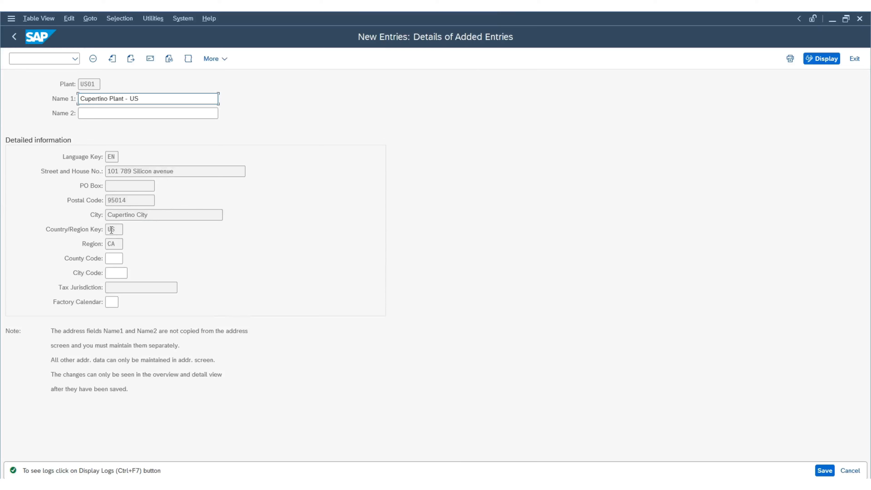
Assign the US factory calendar to plant US01, save it and return to the plants overview.
left_click(110, 274)
left_click(111, 302)
left_click(124, 302)
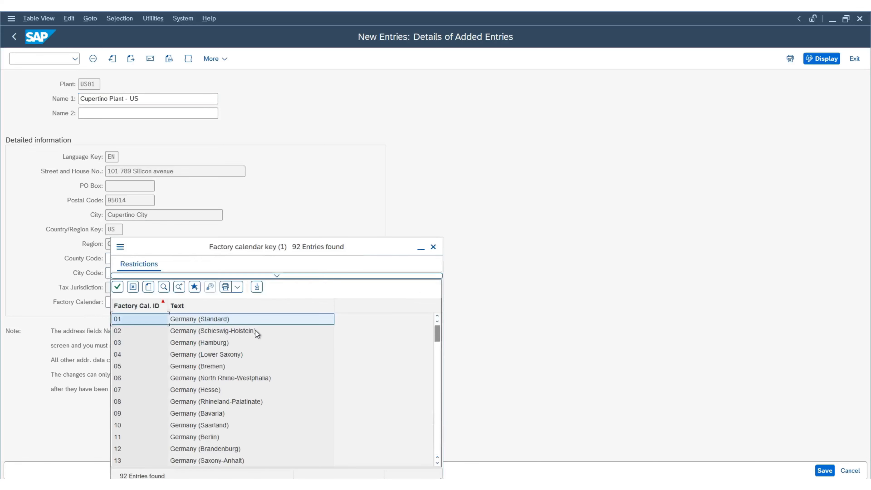
scroll(258, 337, "down", 6)
scroll(258, 337, "down", 20)
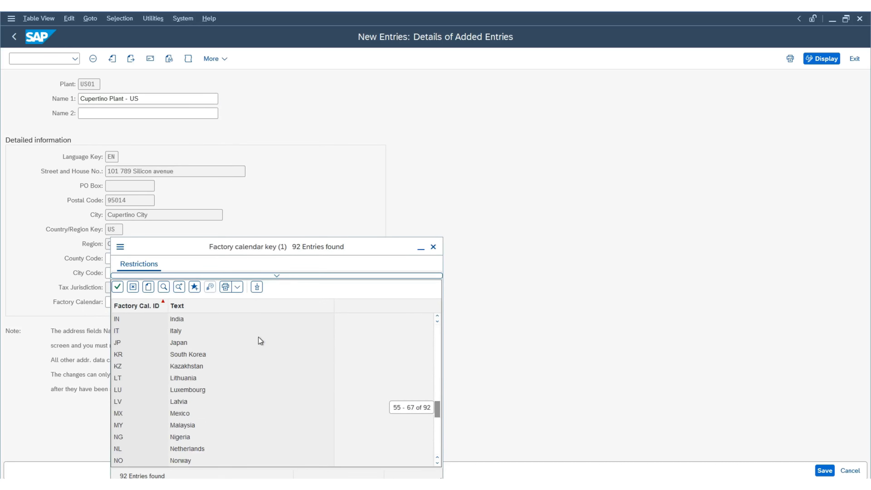
scroll(260, 335, "down", 1)
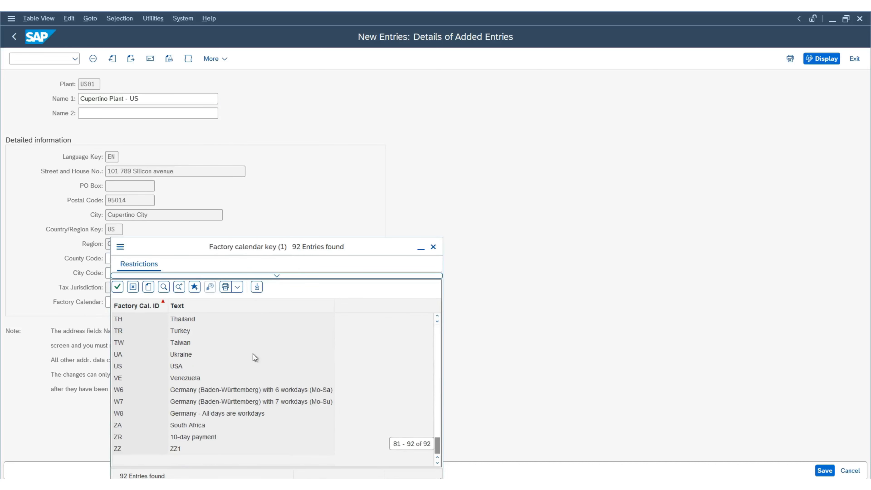
double_click(132, 364)
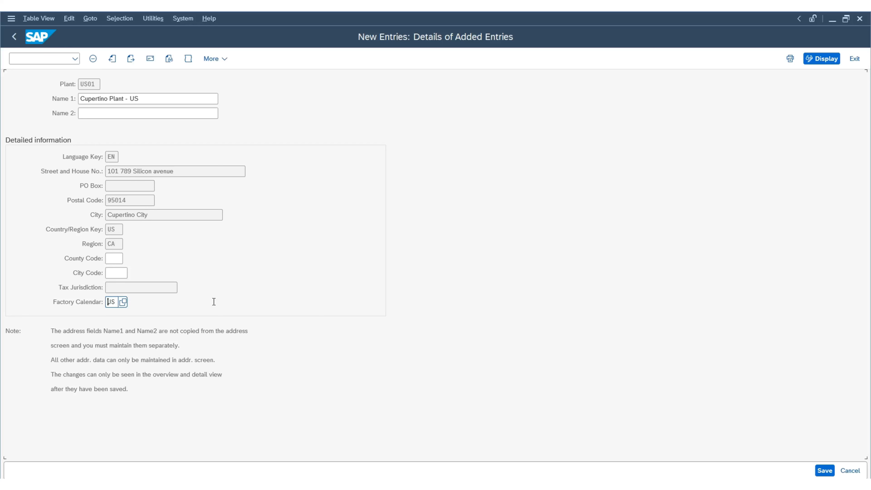
key("Return")
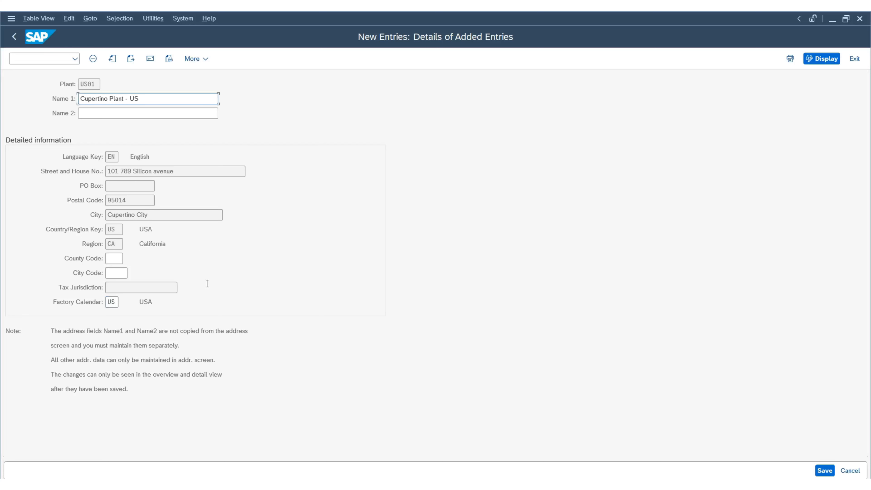
left_click(821, 472)
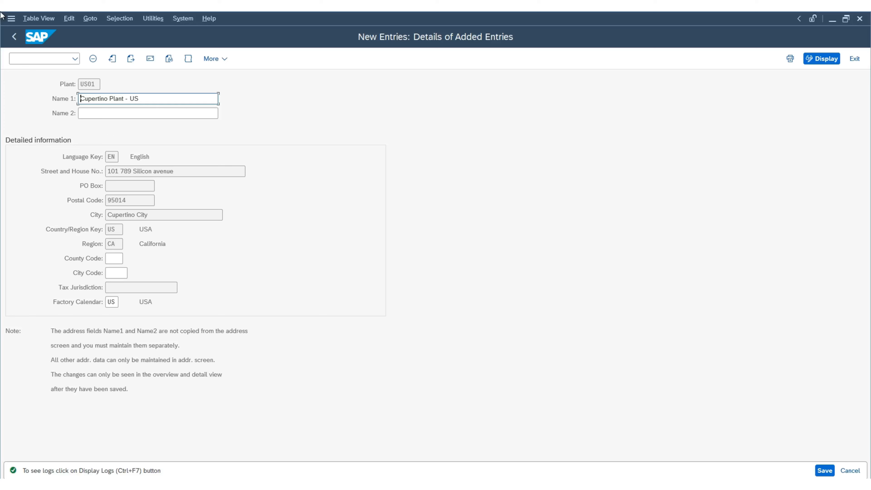
left_click(15, 38)
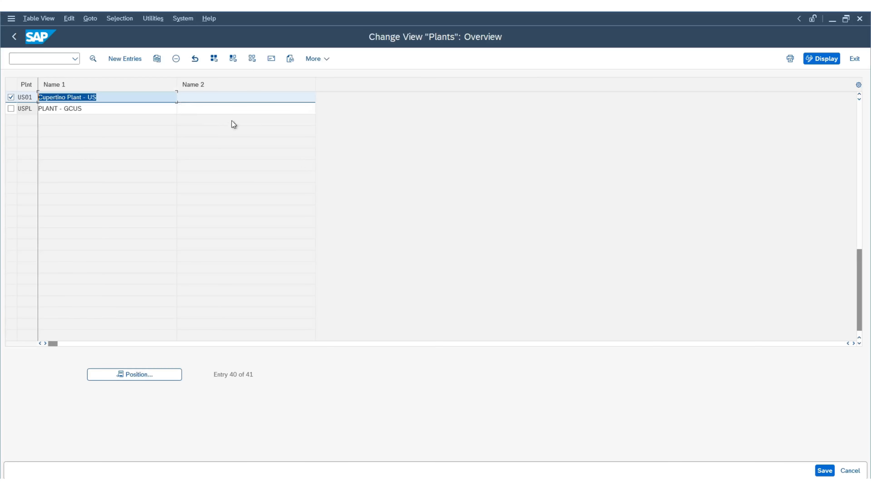
Copy plant US01 as plant US02 and name the copy New york Plant - US.
left_click(157, 62)
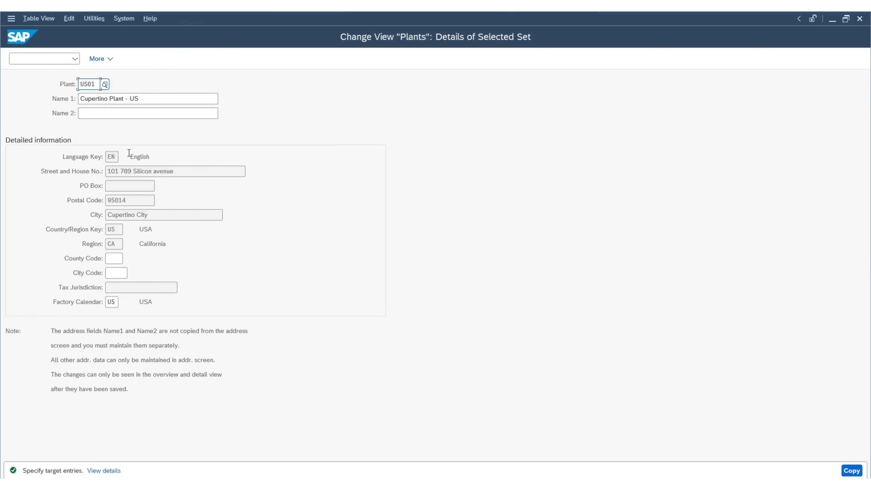
key("BackSpace")
type("2")
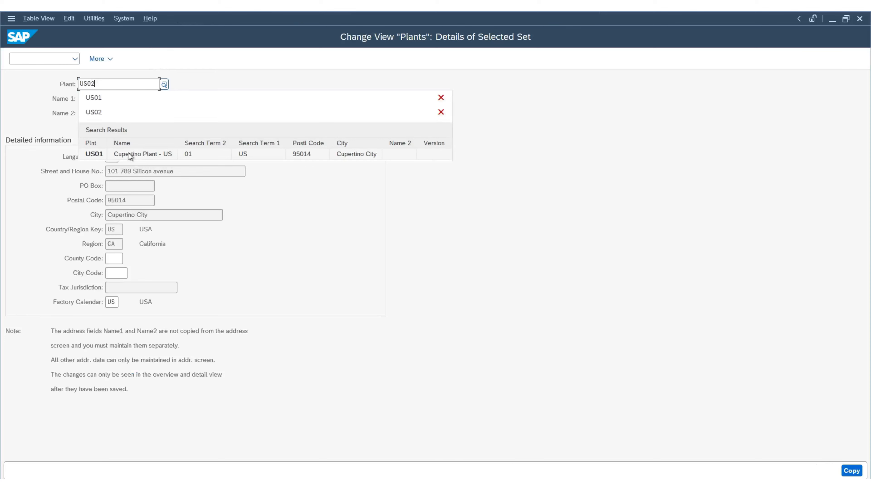
key("Return")
type("2")
left_click_drag(157, 103, 1, 100)
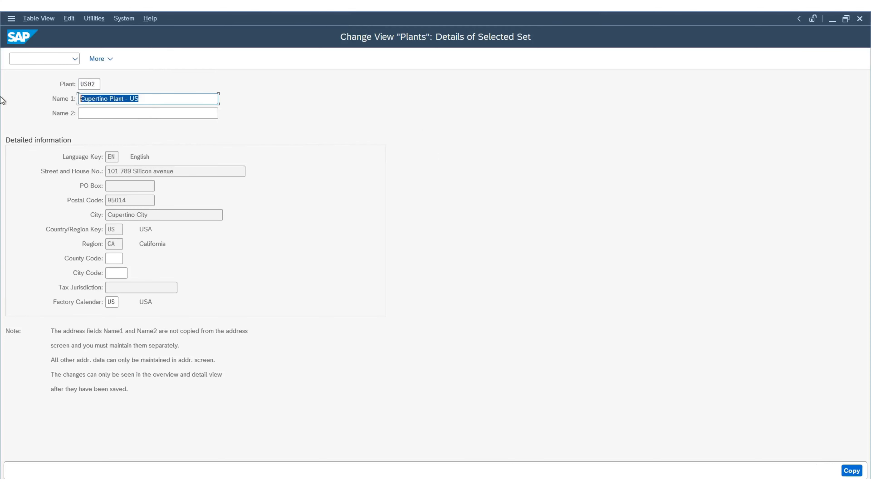
key("Down")
key("Down")
key("Down")
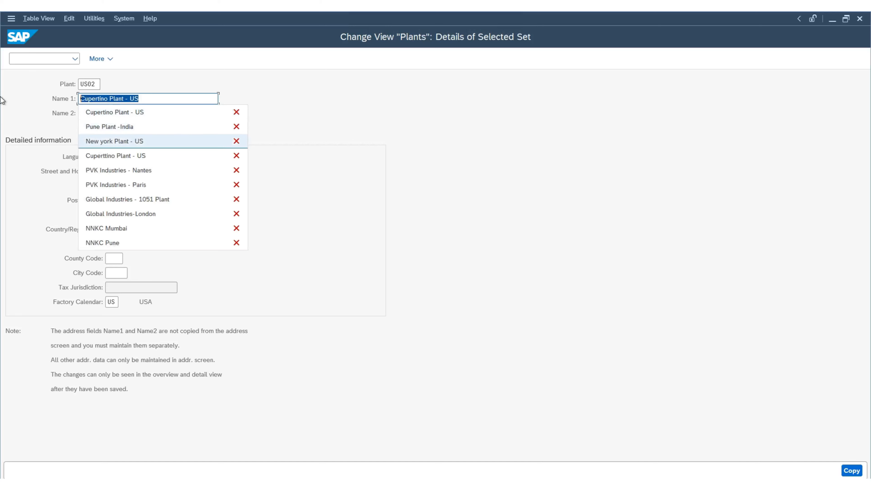
key("Return")
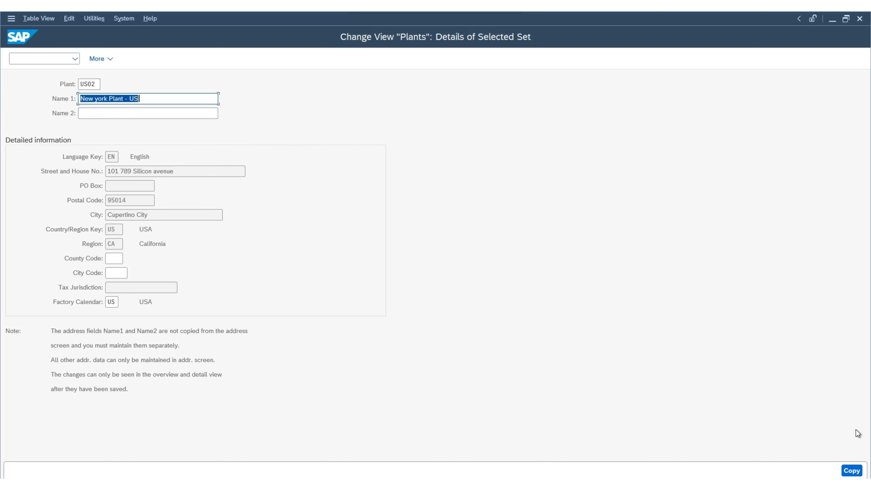
left_click(852, 471)
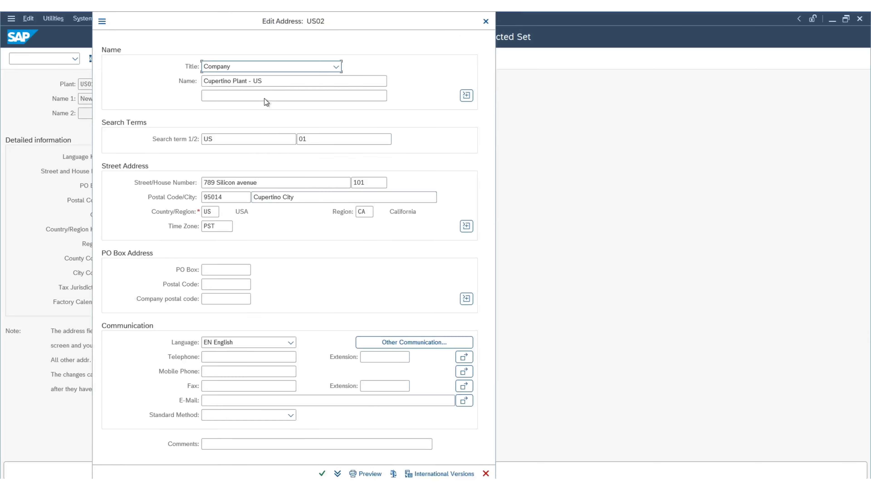
Set the name in the US02 address to New york Plant - US and the second search term to 02.
left_click_drag(276, 83, 2, 82)
key("Down")
key("Down")
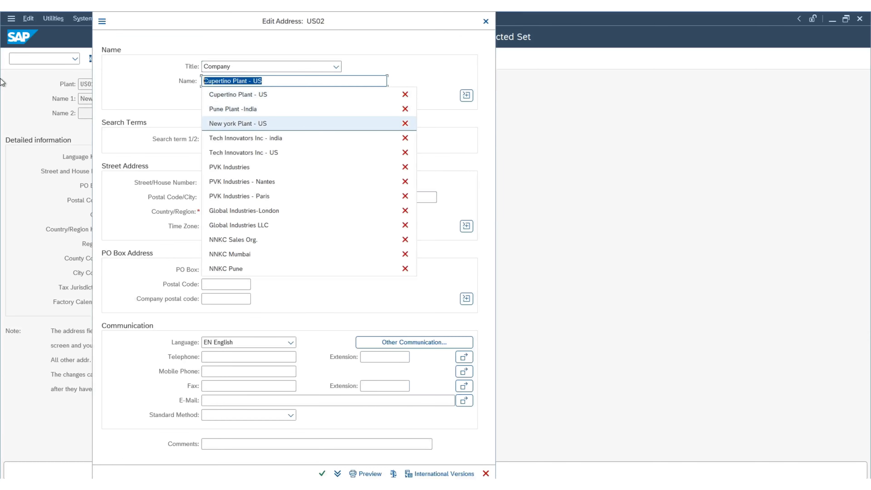
key("Return")
key("Tab")
key("Tab")
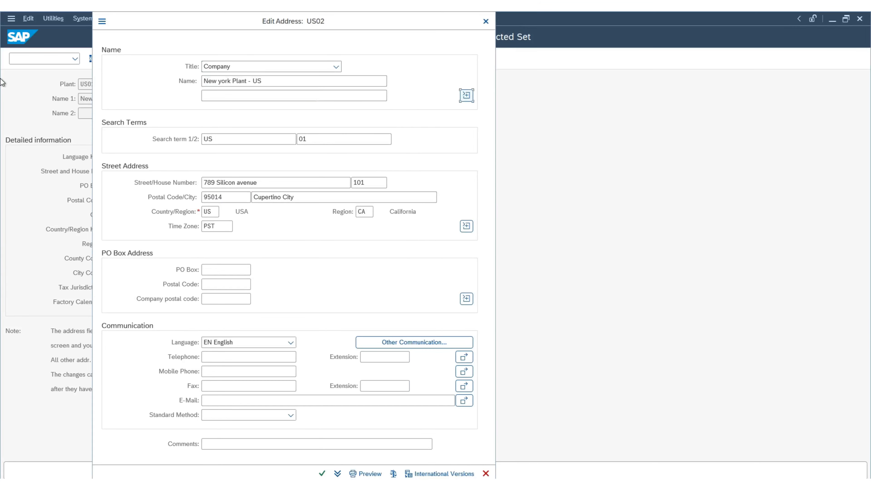
key("Tab")
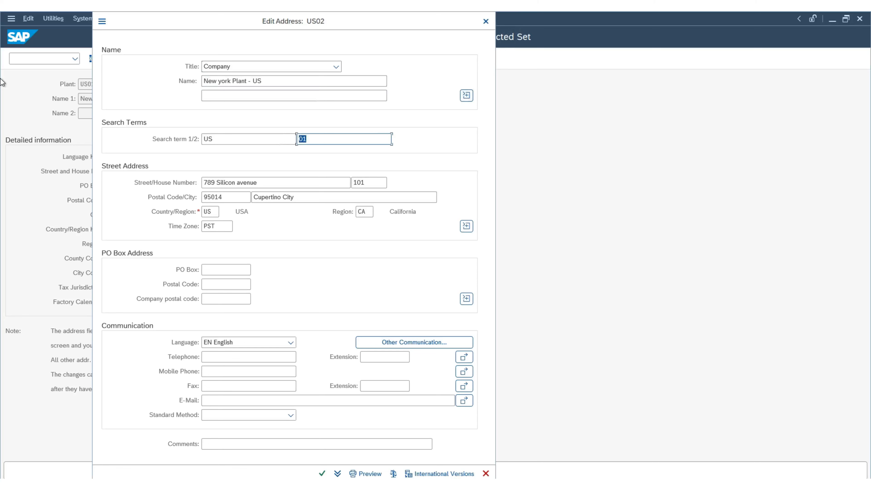
type("02")
key("Tab")
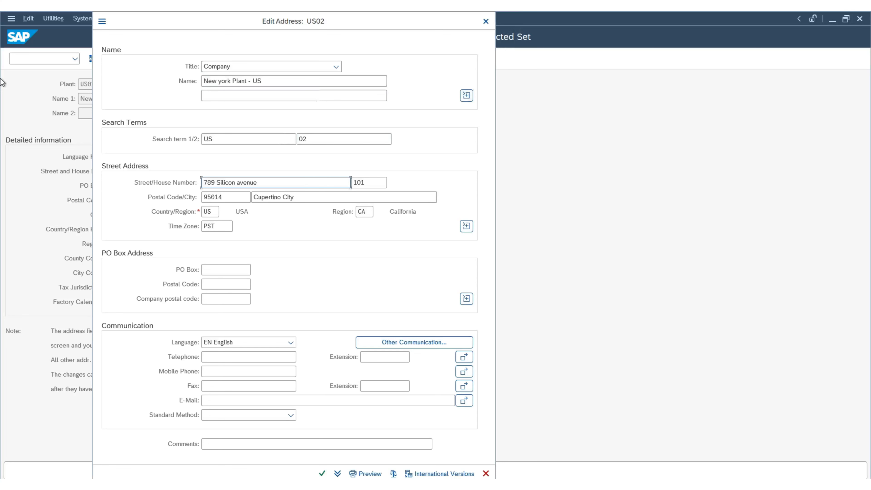
Replace the street name and postal code in the address of plant US02.
key("Down")
key("shift+Tab")
left_click_drag(270, 183, 1, 160)
type("New York Street")
key("Tab")
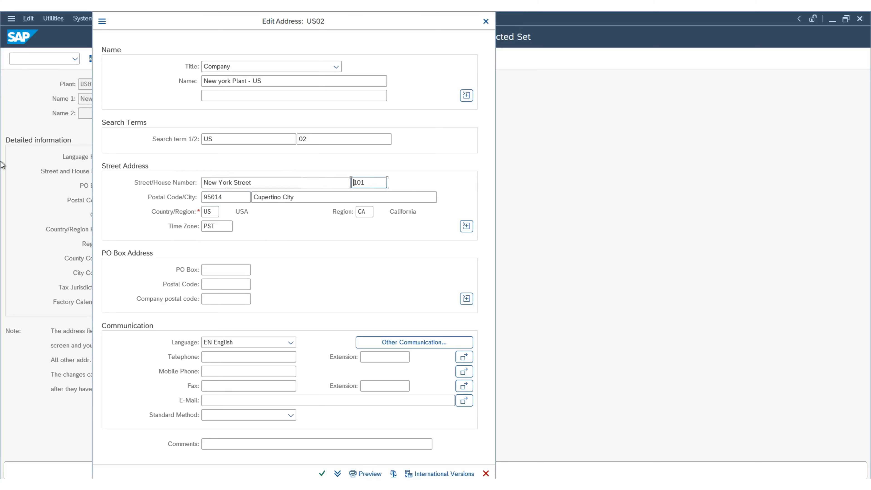
key("Tab")
key("Down")
key("Down")
key("Down")
key("Down")
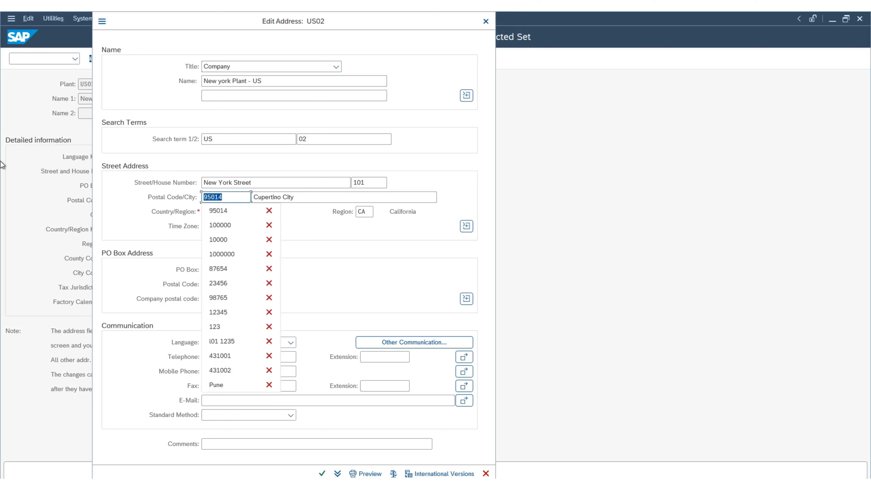
key("Tab")
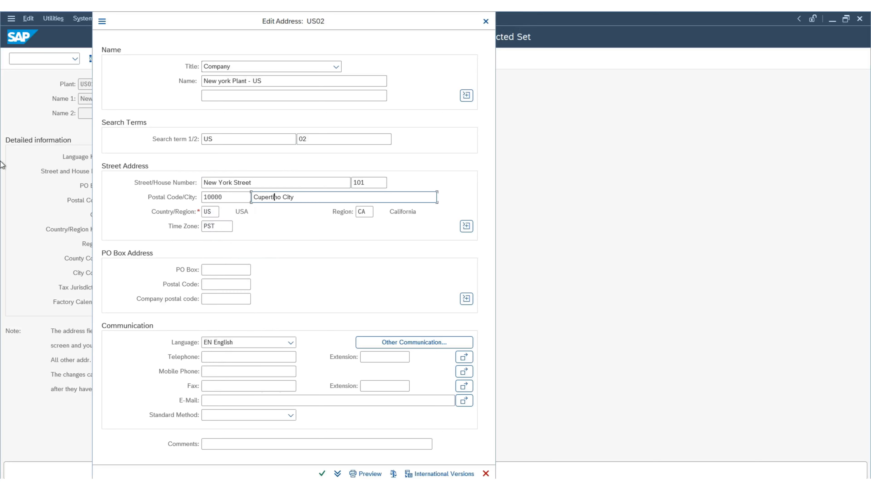
Change the city in the US02 address to New York City.
key("BackSpace")
key("Down")
key("Down")
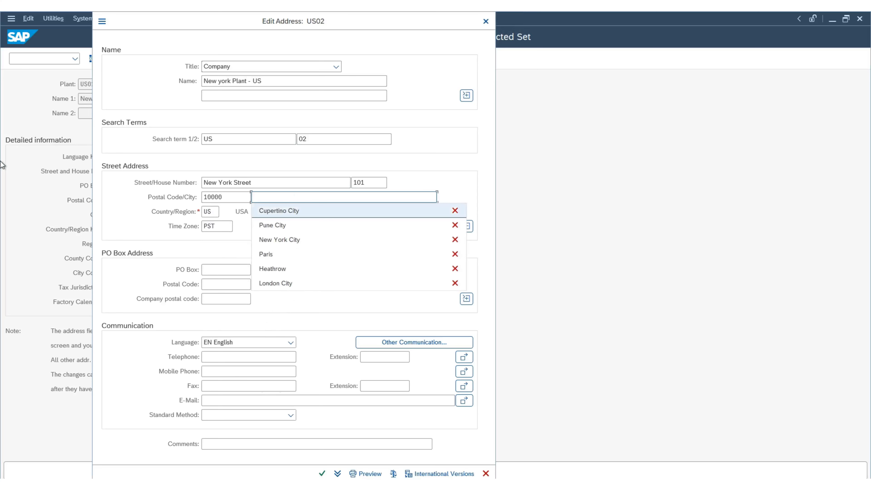
key("Down")
key("Down")
key("Up")
key("Return")
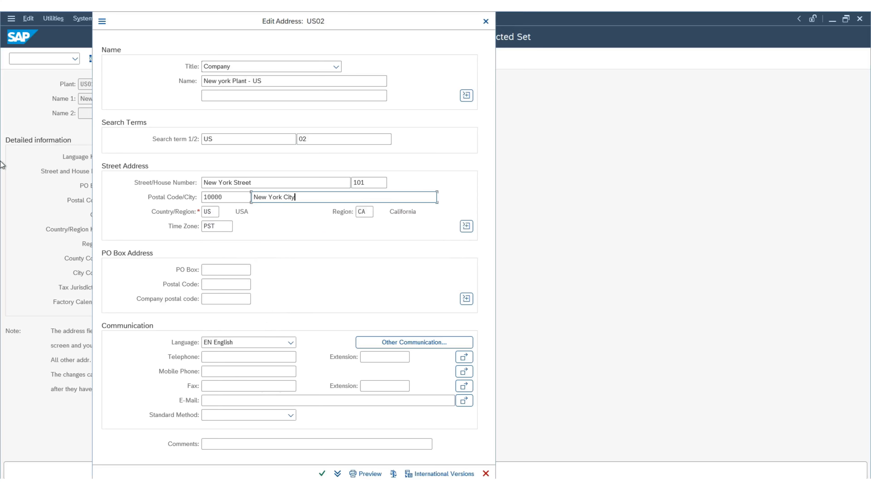
Set the address region to NY and confirm the US02 address, keeping time zone PST.
key("Tab")
key("Tab")
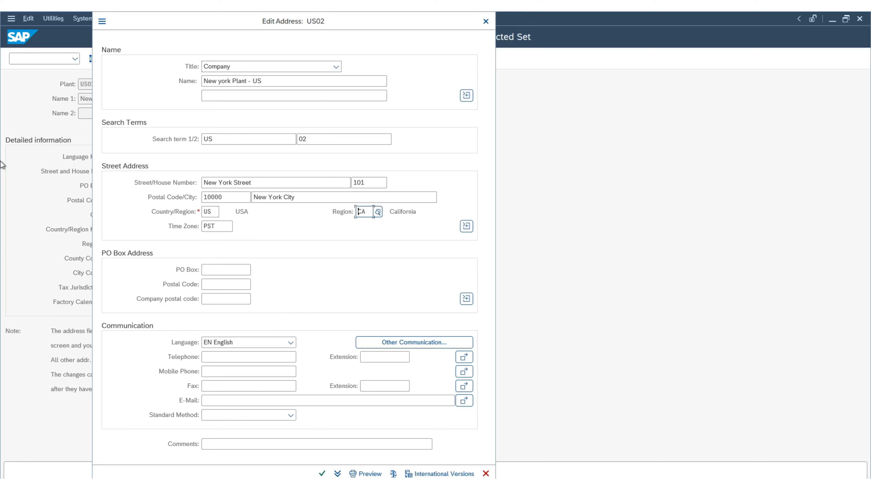
key("Down")
key("Down")
key("Down")
key("Down")
key("Down")
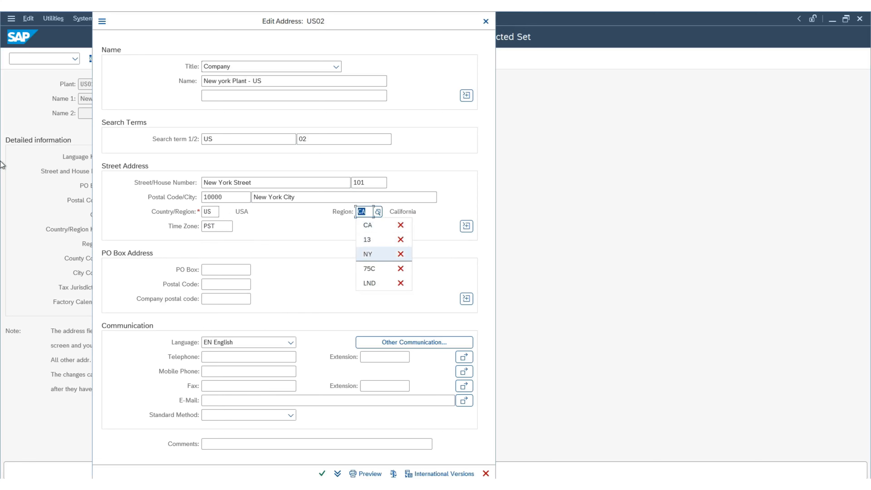
key("Up")
key("Return")
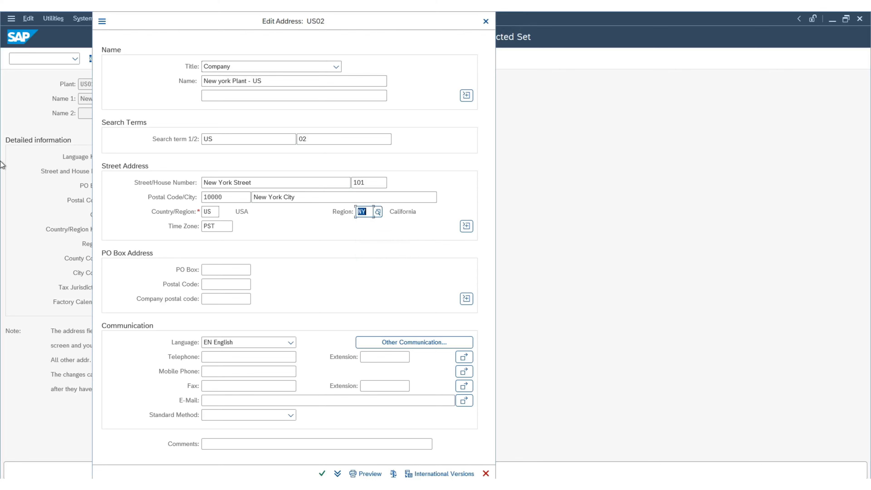
key("Return")
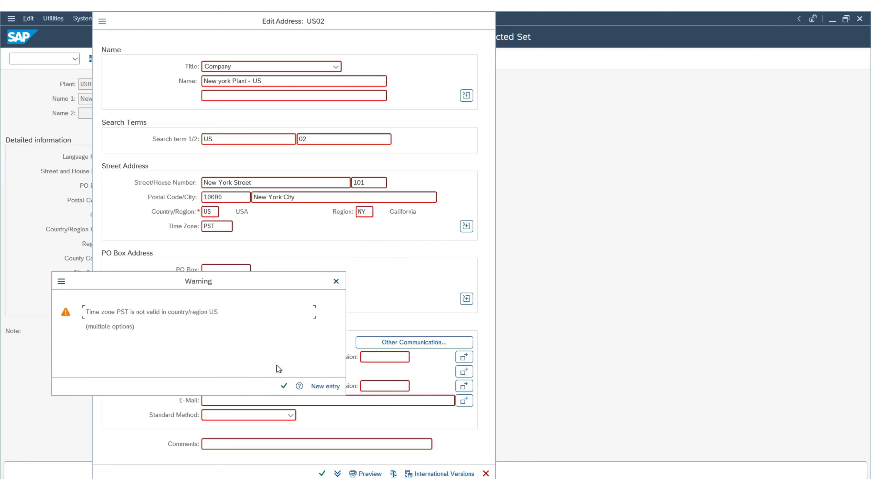
left_click(284, 386)
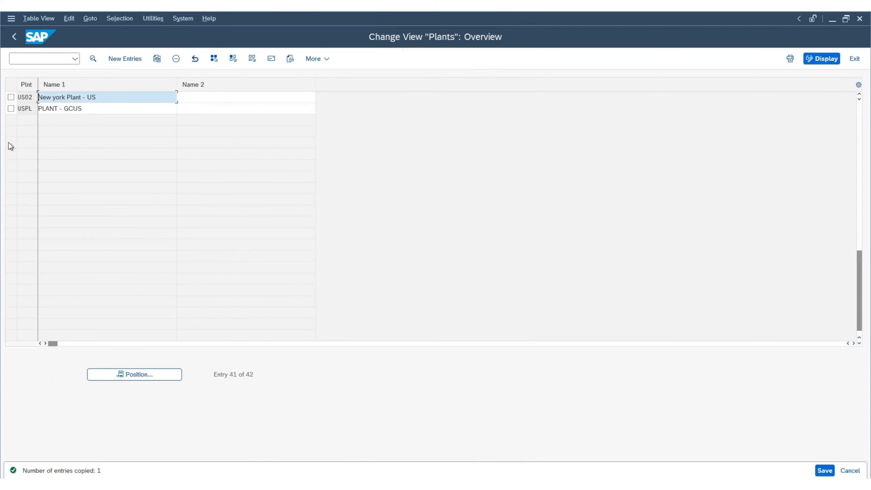
Check the address in the details of plant US02, save the plant and return to the plants overview.
double_click(26, 98)
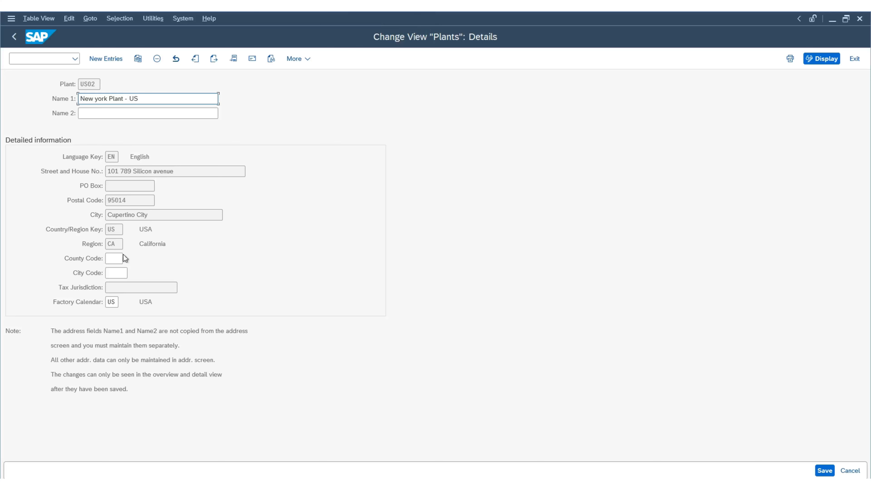
left_click(252, 59)
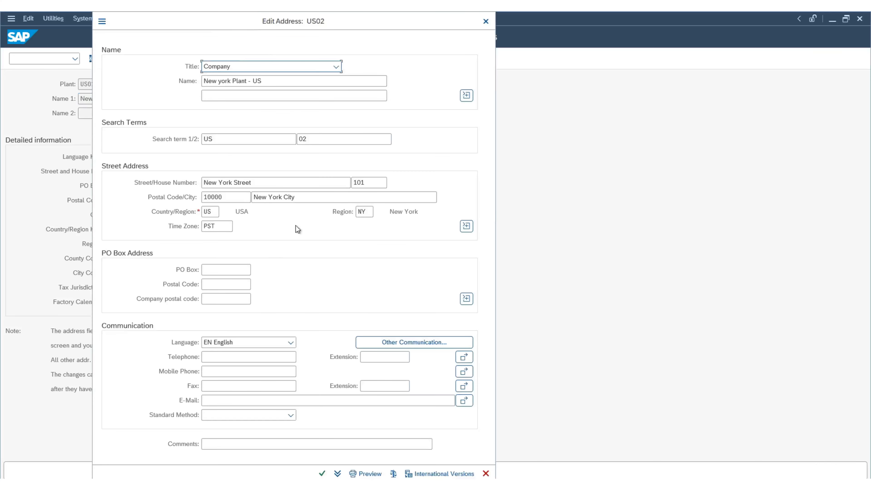
key("Return")
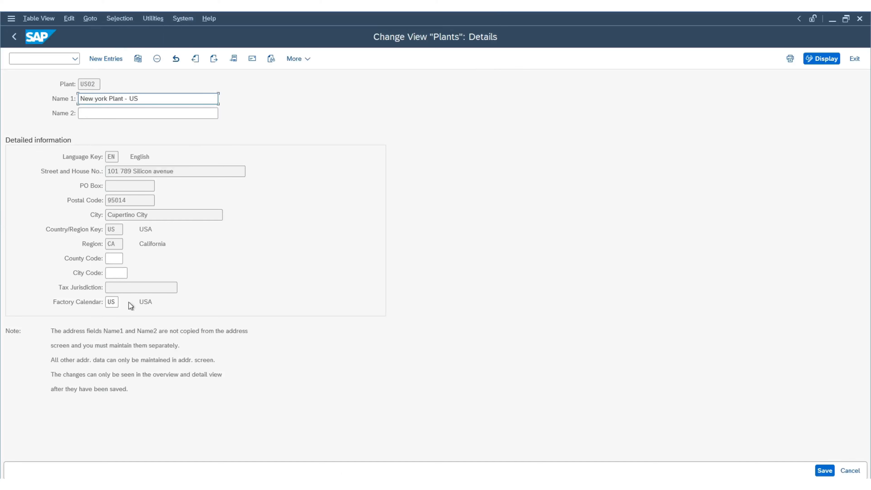
left_click(828, 468)
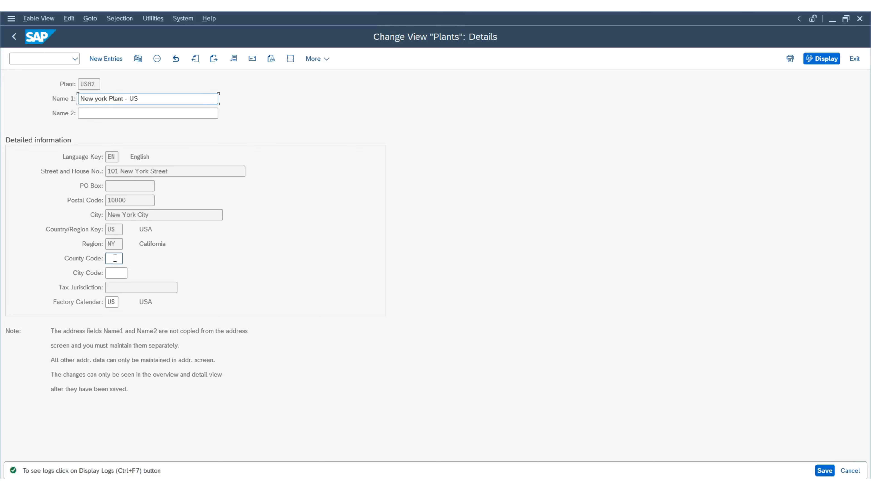
left_click(12, 40)
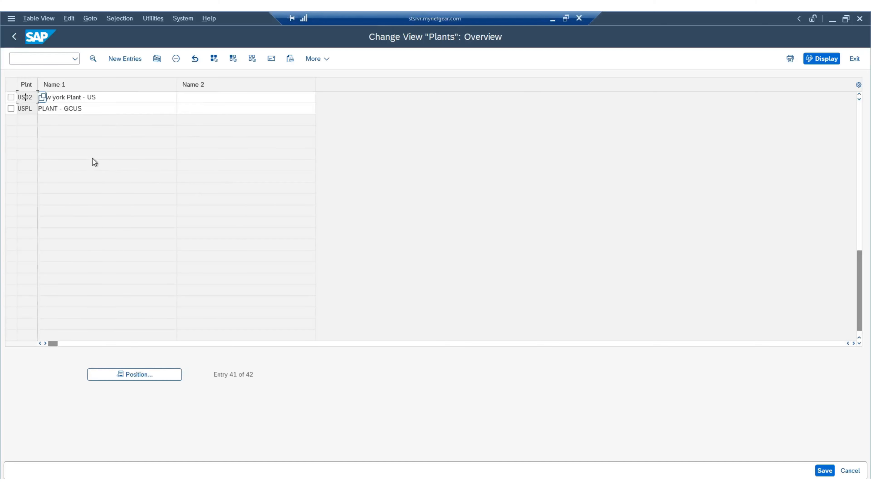
Review the plants list and mark the rows of plants US01, US02 and IN01.
scroll(92, 158, "up", 4)
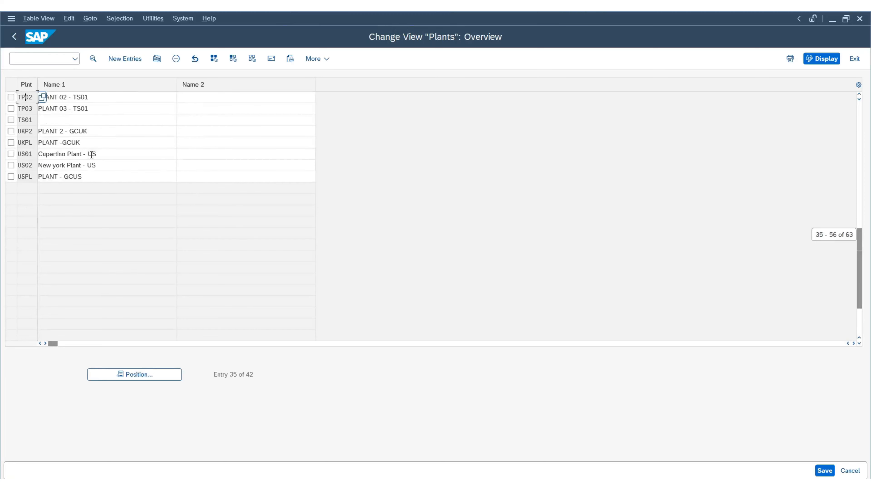
scroll(144, 186, "up", 1)
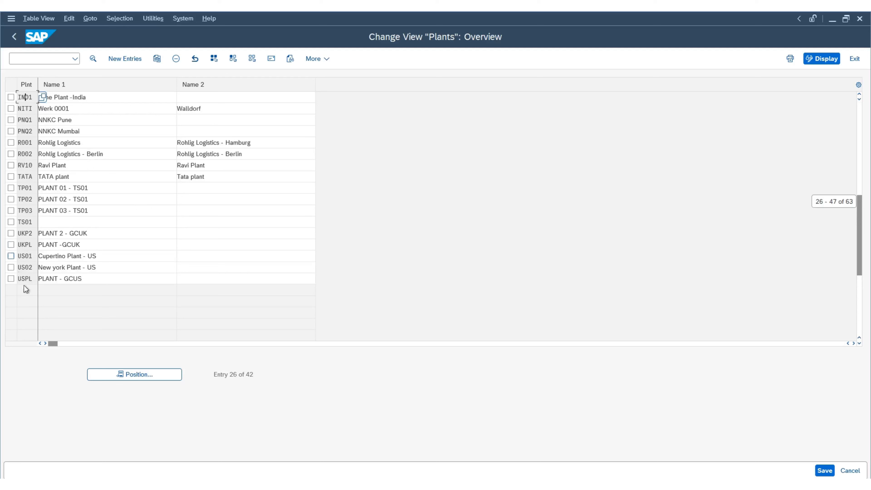
left_click(11, 256)
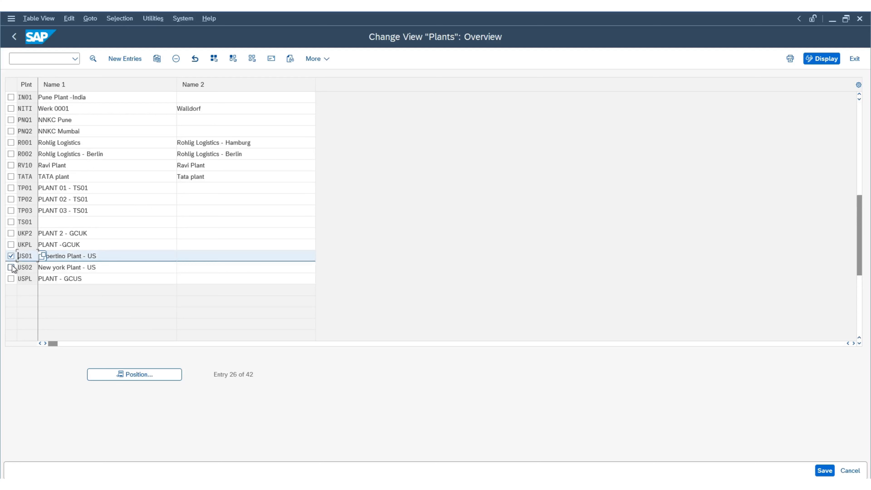
left_click(11, 267)
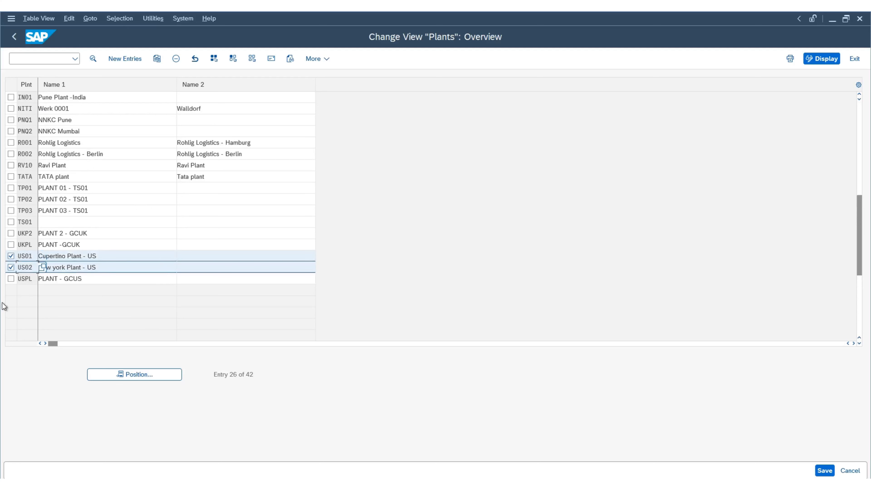
left_click(11, 97)
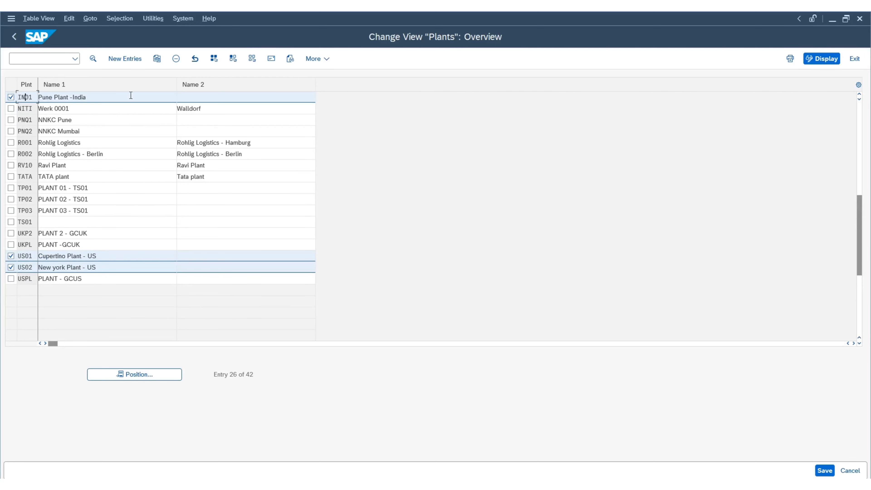
key("Tab")
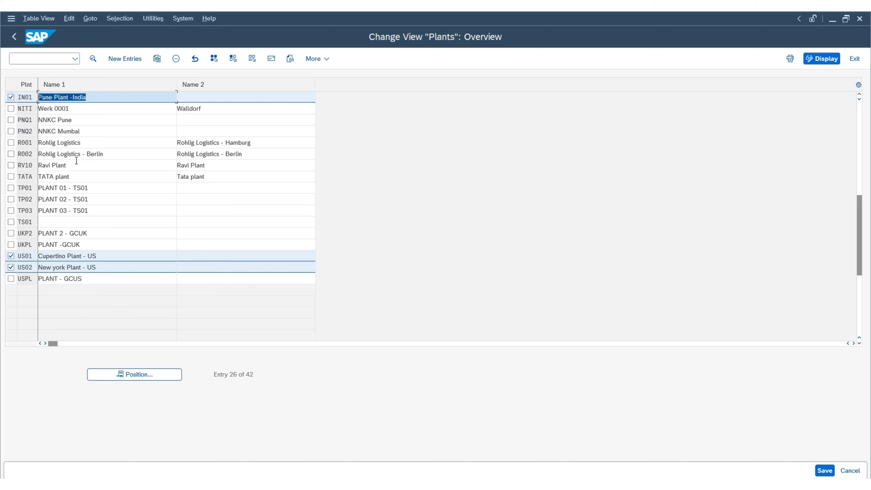
Return to the implementation guide and read the documentation for the Define, copy, delete, check division activity.
left_click(15, 38)
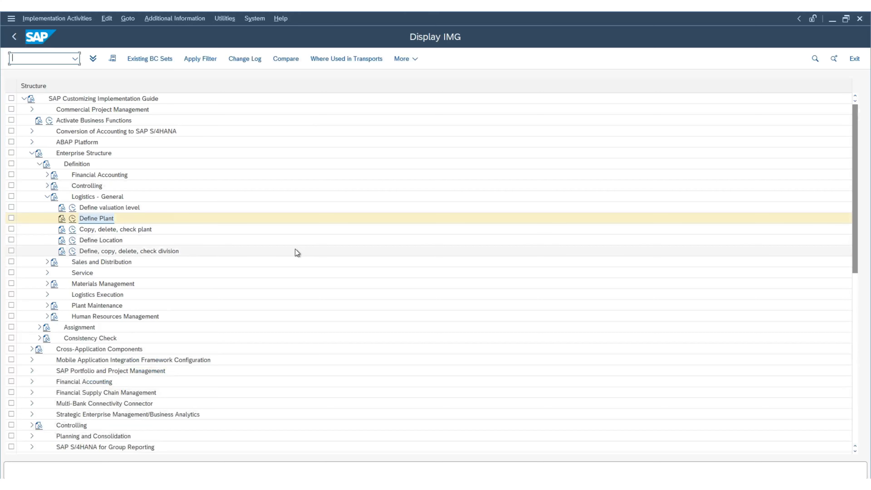
left_click(130, 252)
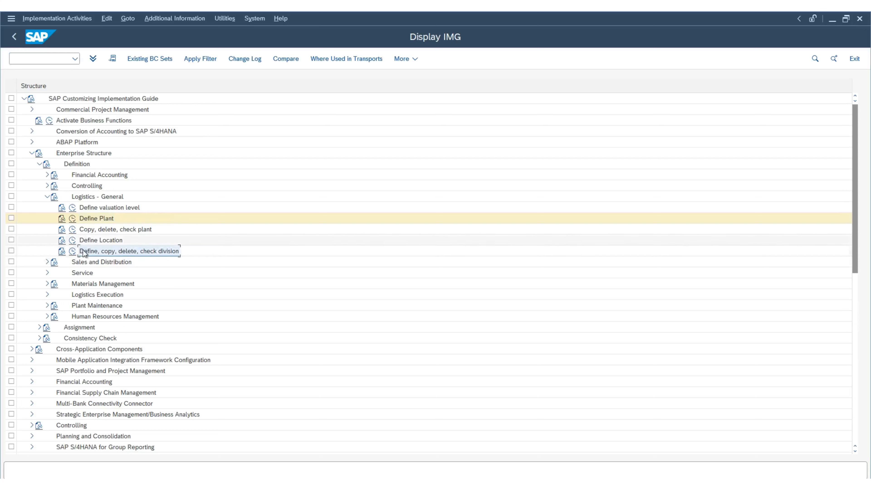
left_click(61, 251)
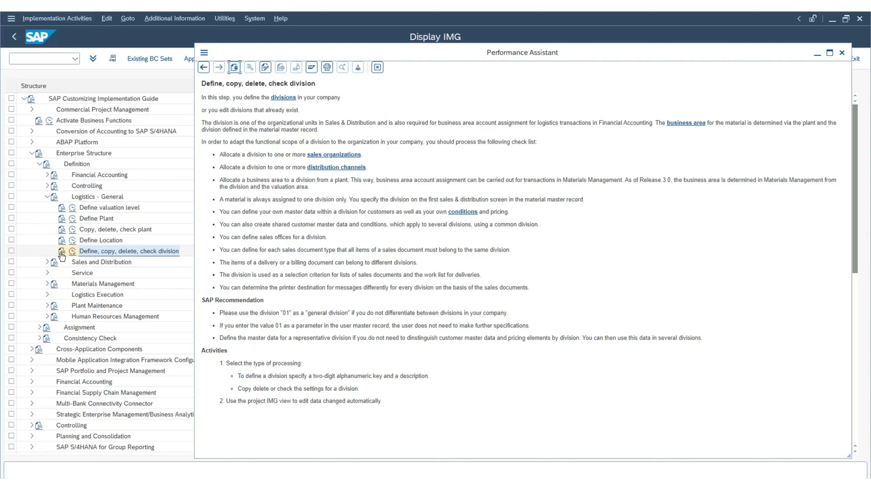
key("Escape")
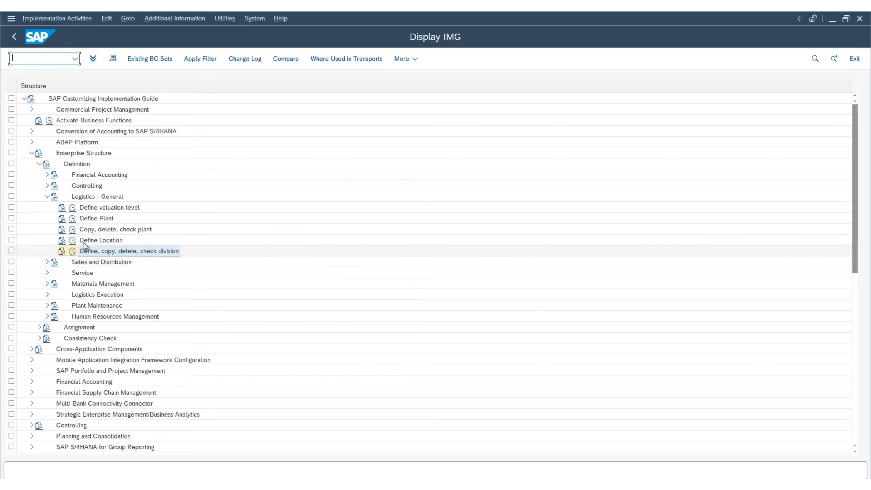
Open the Define Division activity and add a new entry for division D1 named lAPTOPS.
left_click(73, 251)
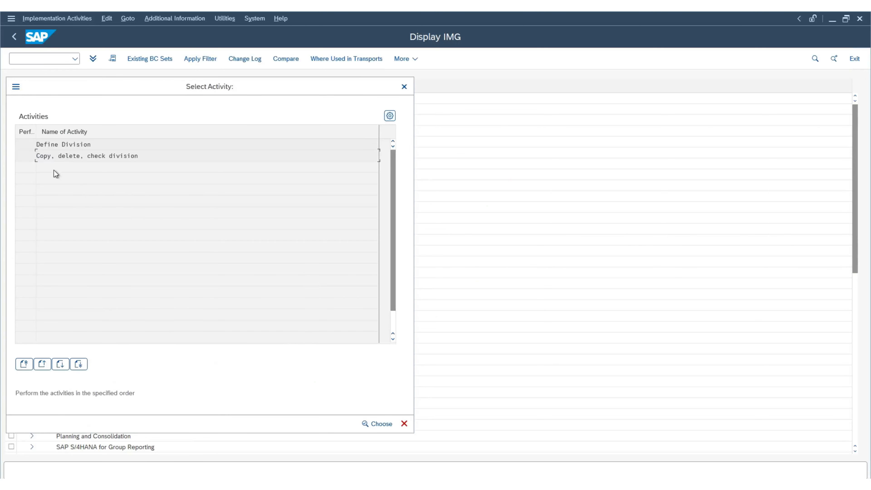
double_click(56, 144)
left_click(107, 59)
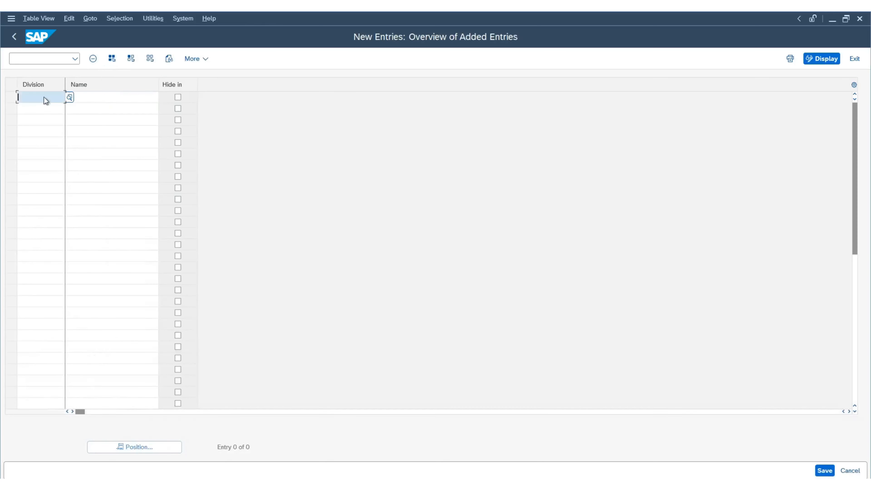
type("D1")
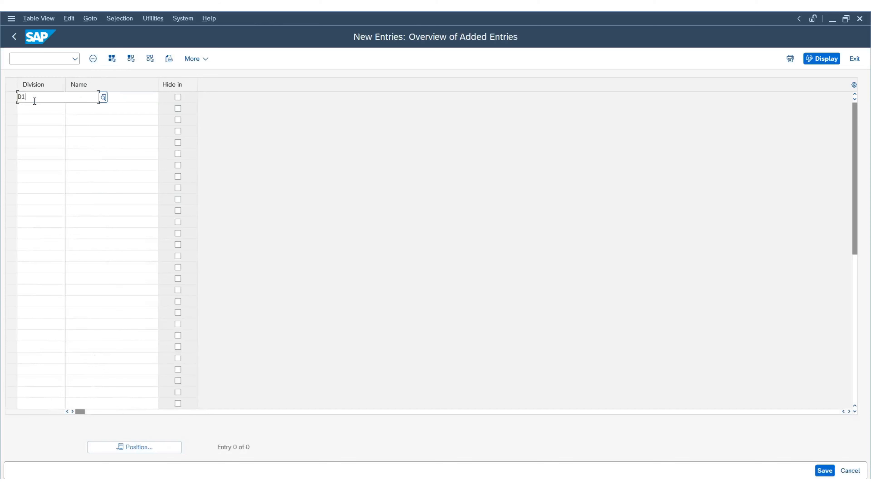
key("Tab")
type("AP")
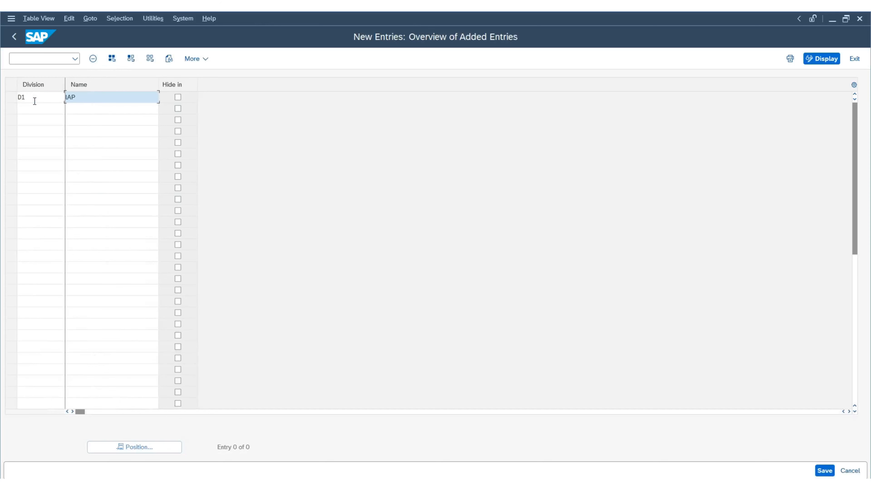
type("TOPS")
Add division D2 with the name MONITORS in the second row.
key("Tab")
key("Tab")
type("D2")
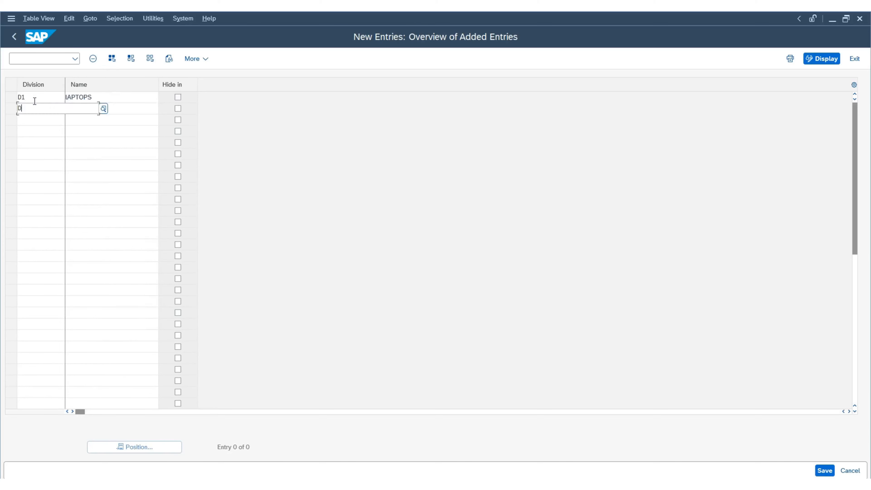
key("Tab")
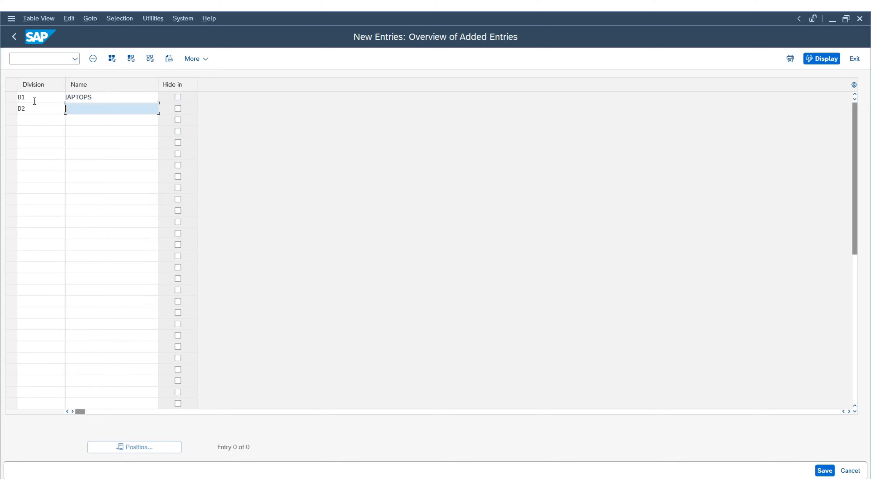
type("MONITORS")
Add division D3 with the name TABLETS in the third row.
key("Tab")
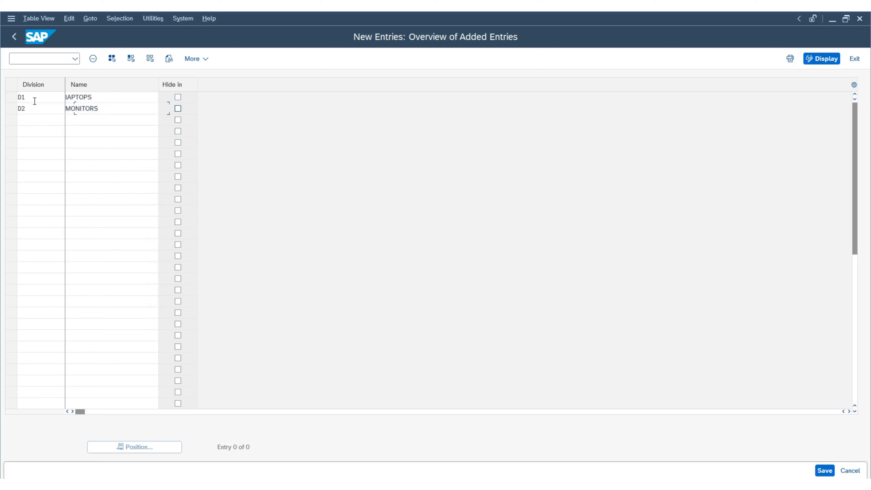
key("Tab")
type("D3")
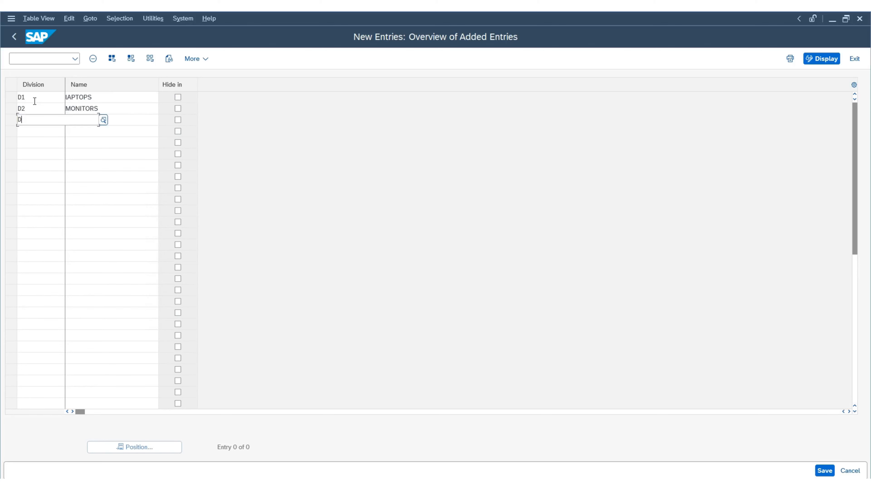
key("Tab")
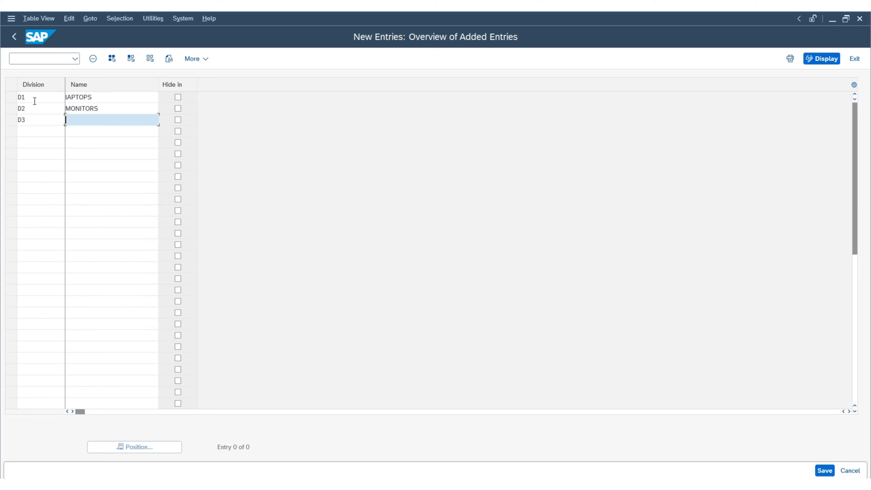
type("TABLETS")
Add division D4 with the name Computer Accessories in the fourth row and confirm the entries.
key("Tab")
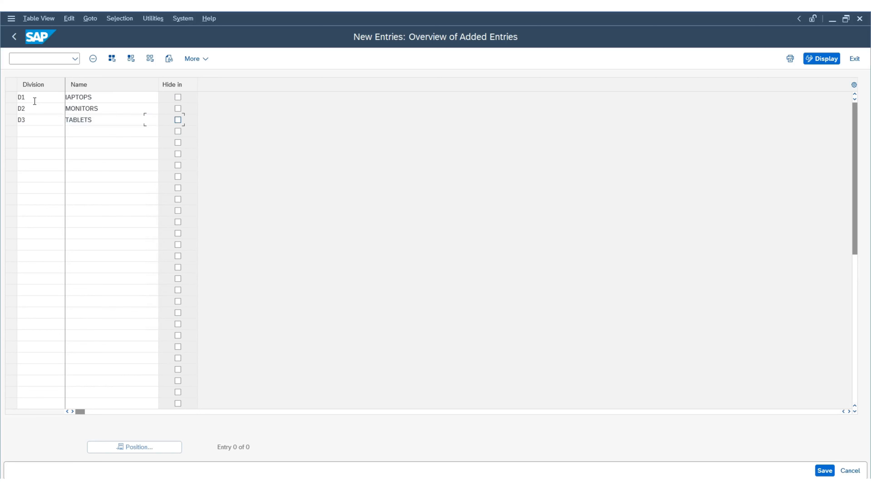
key("Tab")
type("D4")
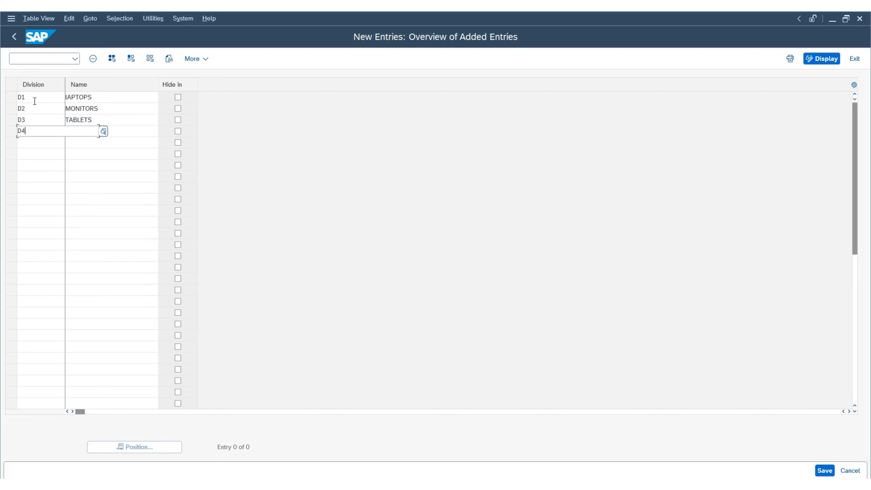
key("Tab")
key("Caps_Lock")
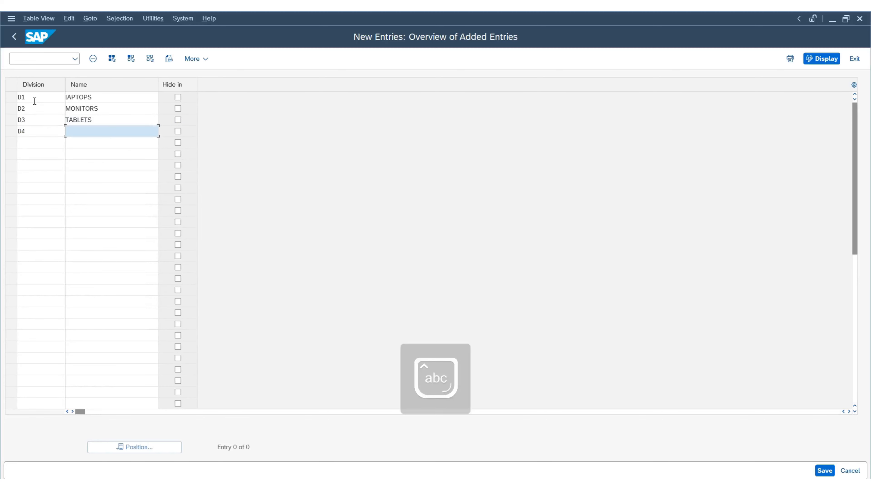
type("Computer Accessories")
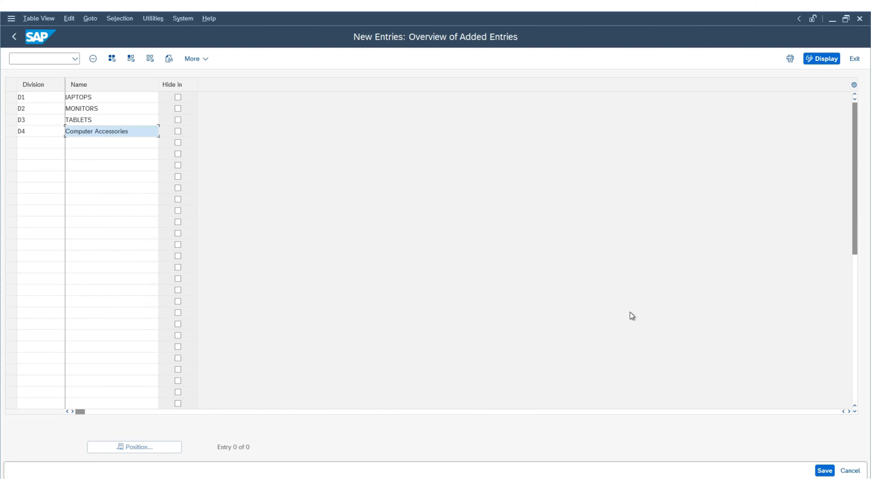
key("Return")
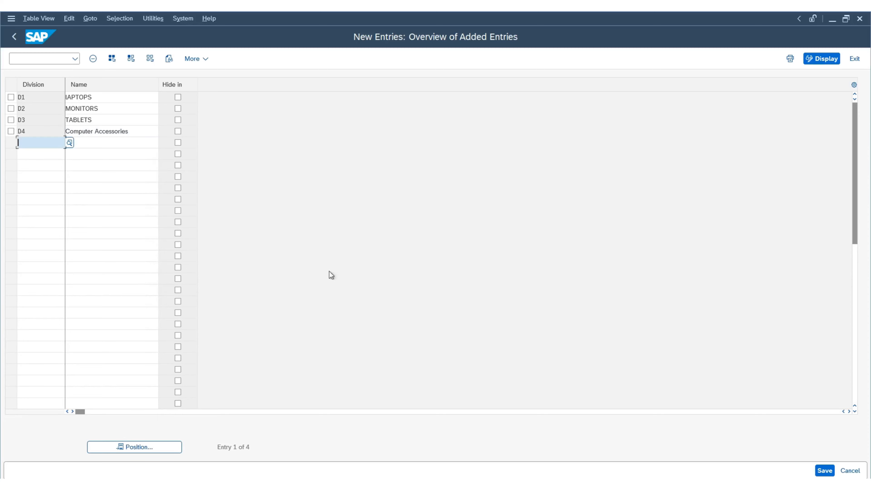
Save the new divisions in the proposed SAP TRAINING customizing request and return to the implementation guide.
left_click(825, 470)
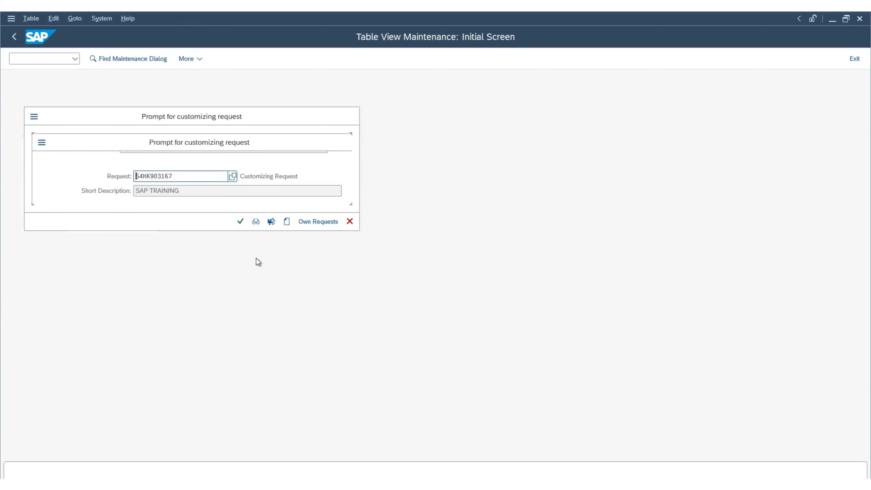
left_click(240, 222)
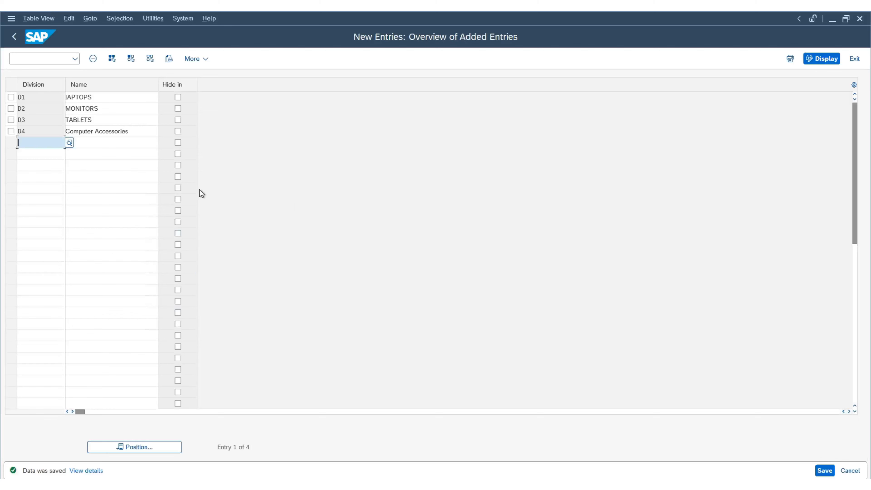
left_click(14, 36)
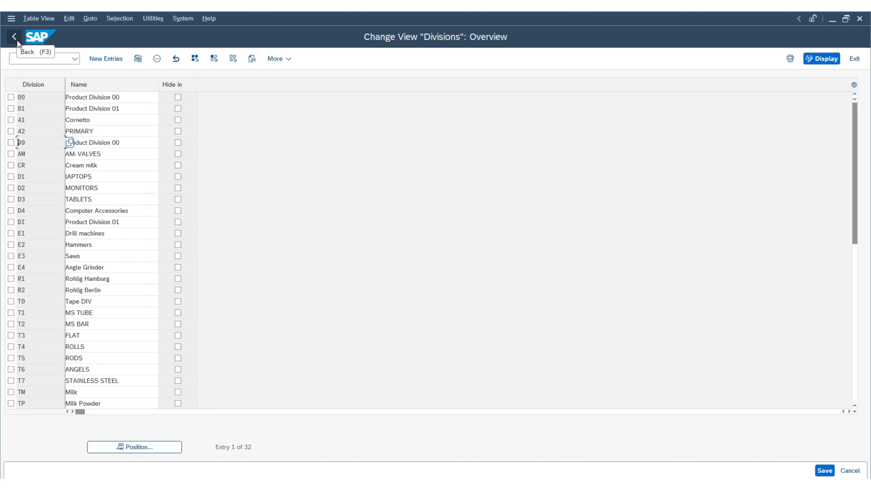
left_click(18, 41)
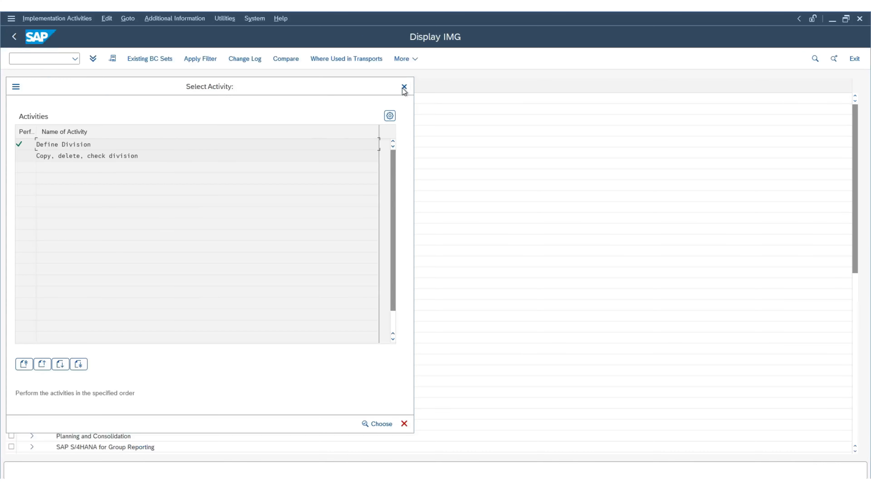
left_click(404, 88)
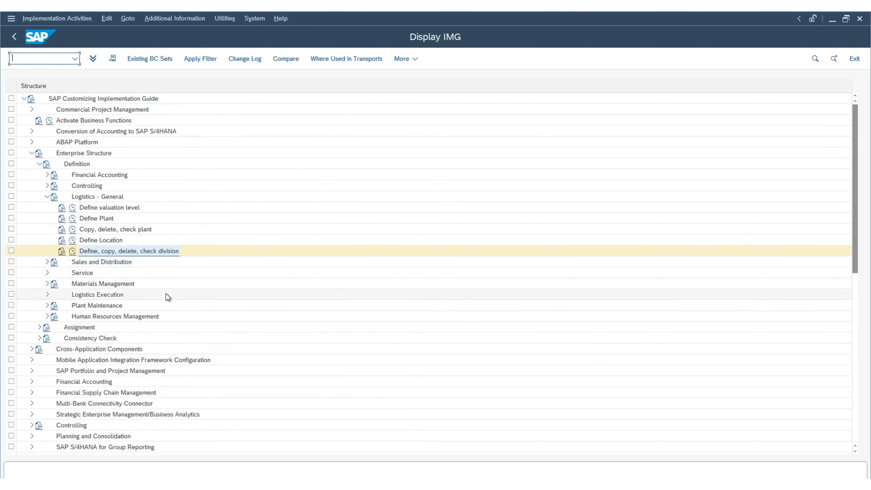
Open the Assign plant to company code activity under Assignment, Logistics - General in the enterprise structure.
scroll(166, 294, "down", 2)
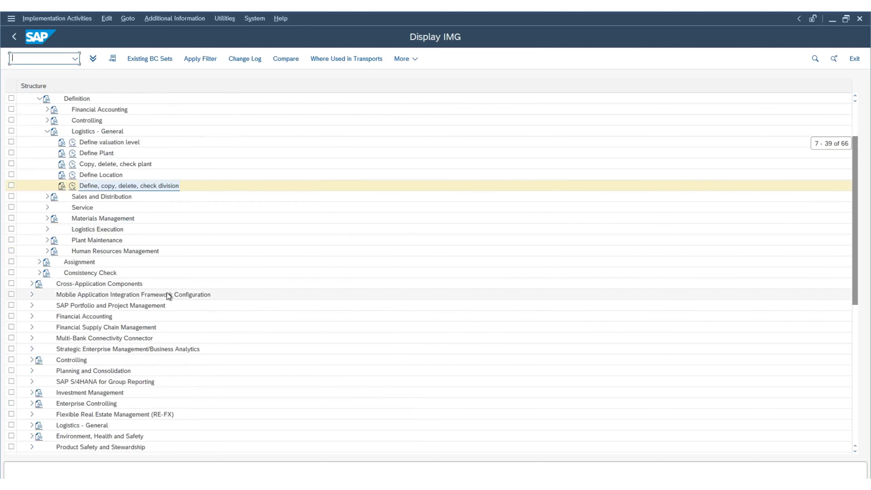
left_click(39, 262)
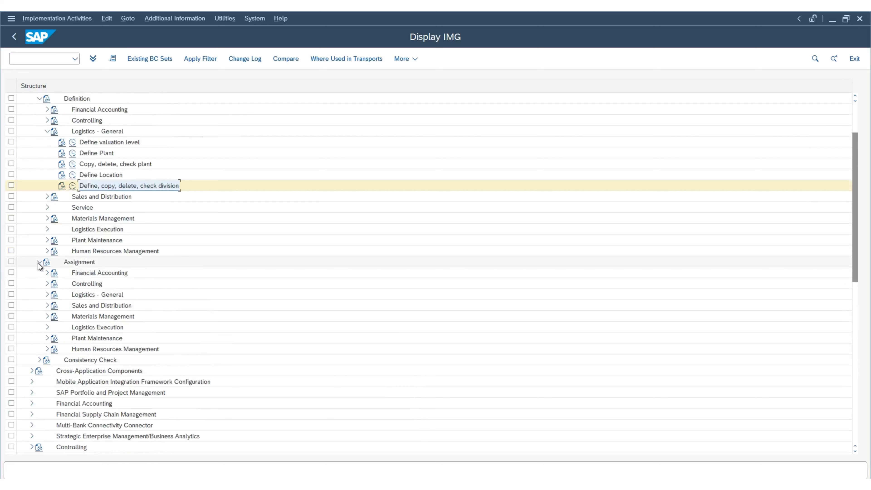
scroll(85, 276, "down", 2)
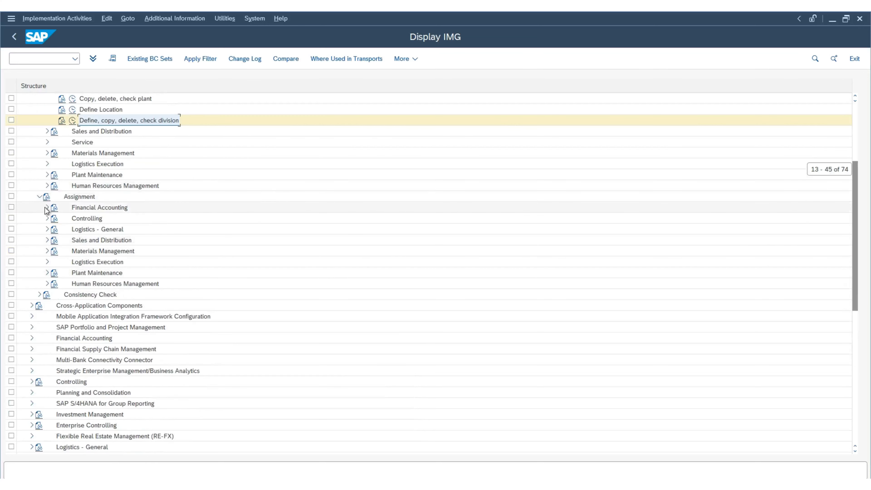
left_click(47, 229)
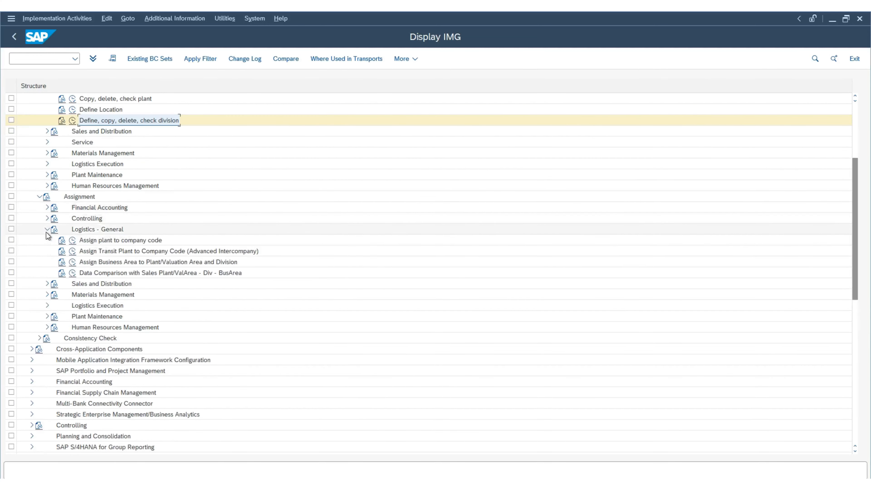
left_click(73, 240)
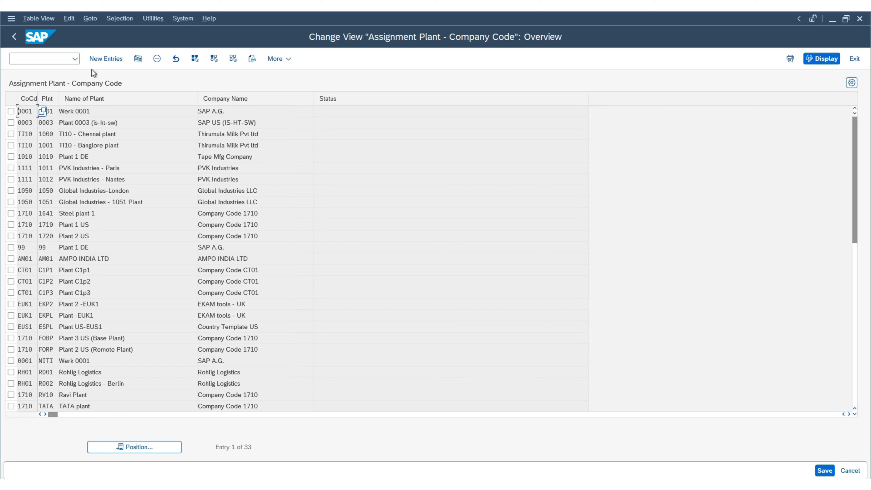
Create a new assignment entry linking company code TIUS to plant US01.
left_click(106, 59)
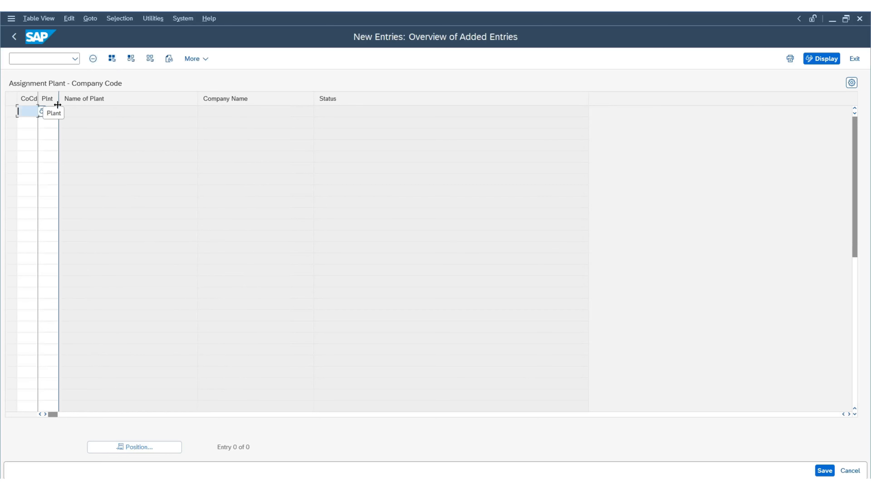
type("tius")
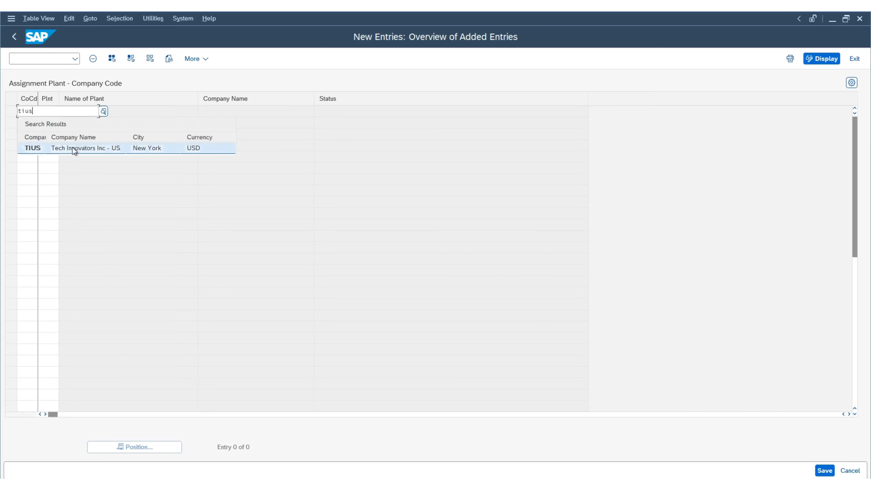
left_click(72, 148)
left_click(52, 111)
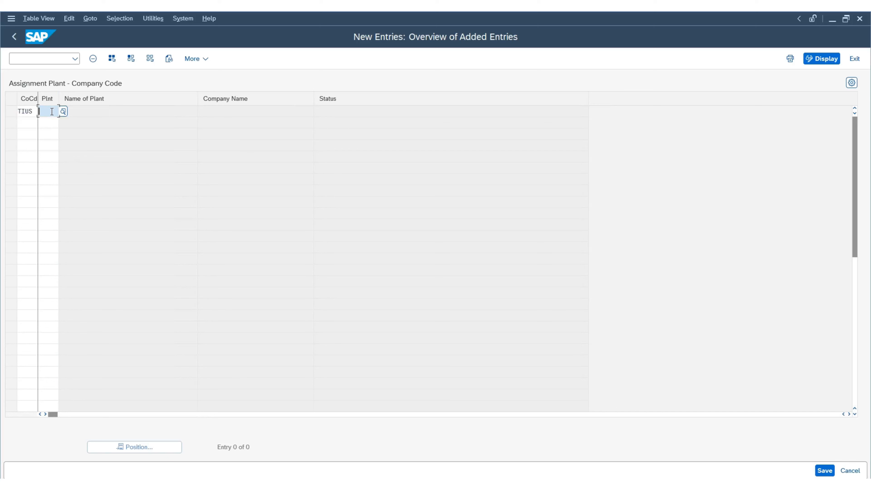
type("us01")
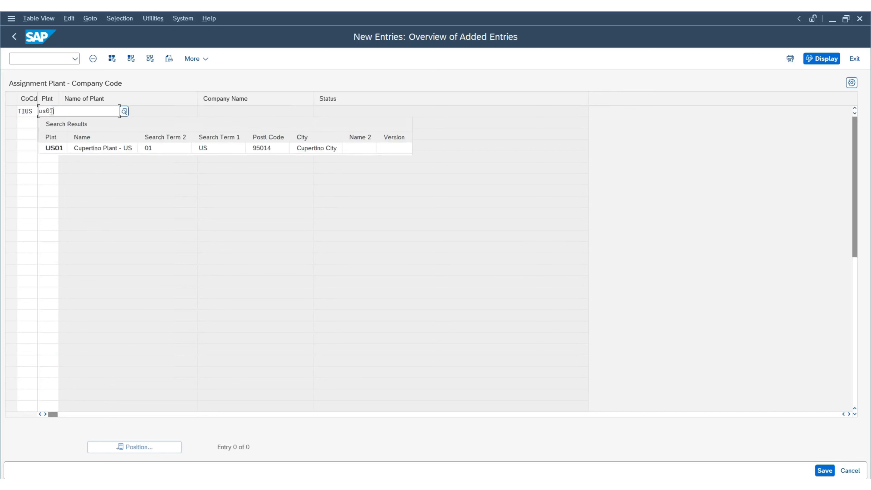
left_click(53, 150)
Add a second assignment entry linking company code TIUS to plant US02.
left_click(26, 122)
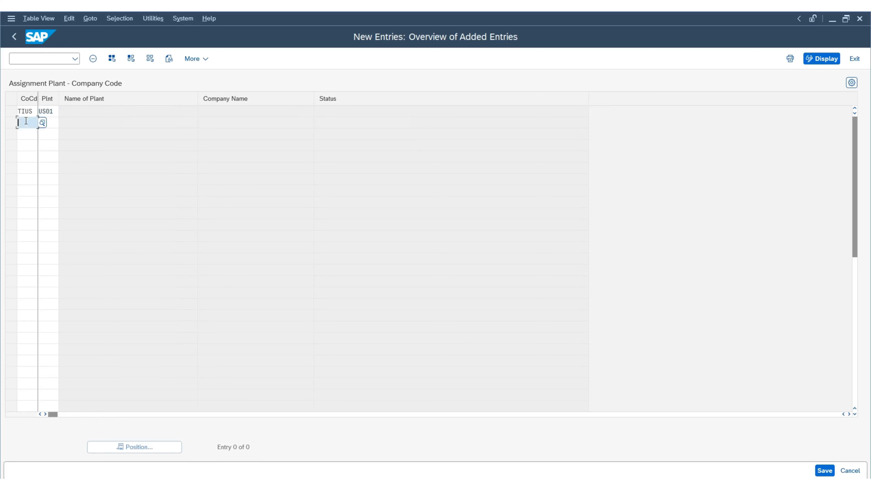
type("yius")
key("Tab")
left_click(25, 121)
double_click(26, 121)
key("BackSpace")
key("Caps_Lock")
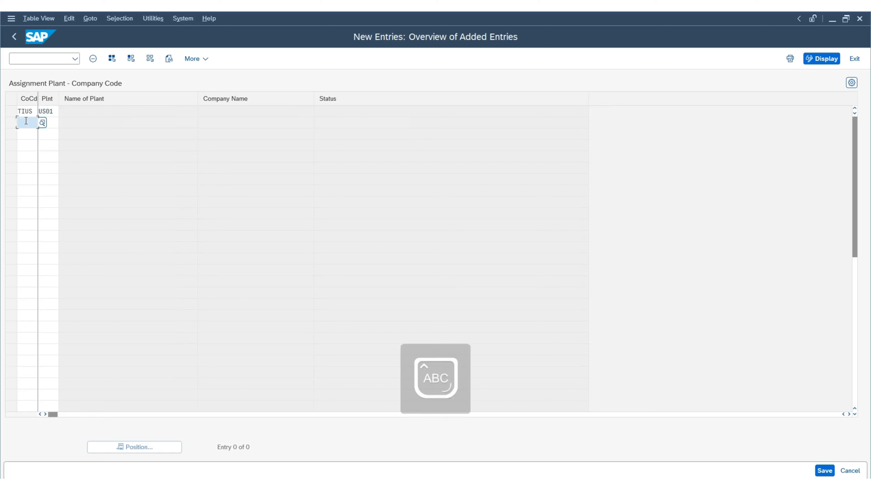
type("TIUS")
key("Tab")
type("US02")
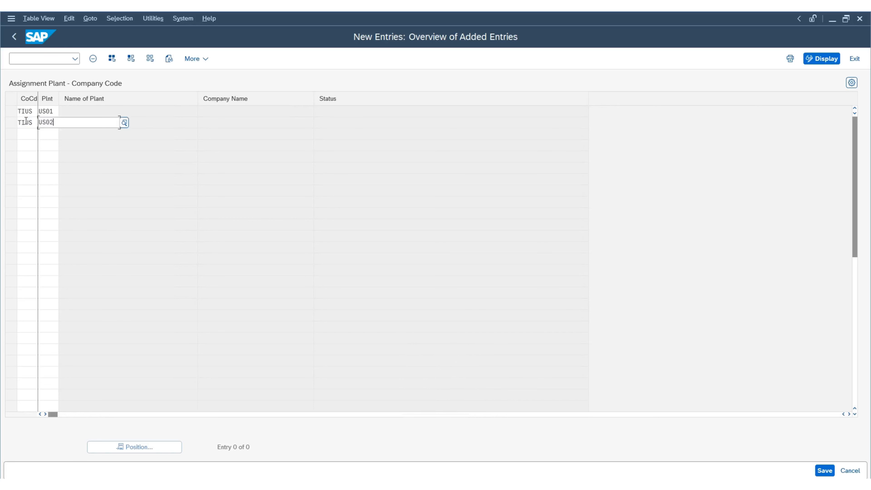
Add a third assignment entry linking company code TIIN to plant IN01 and confirm the entries.
left_click(25, 133)
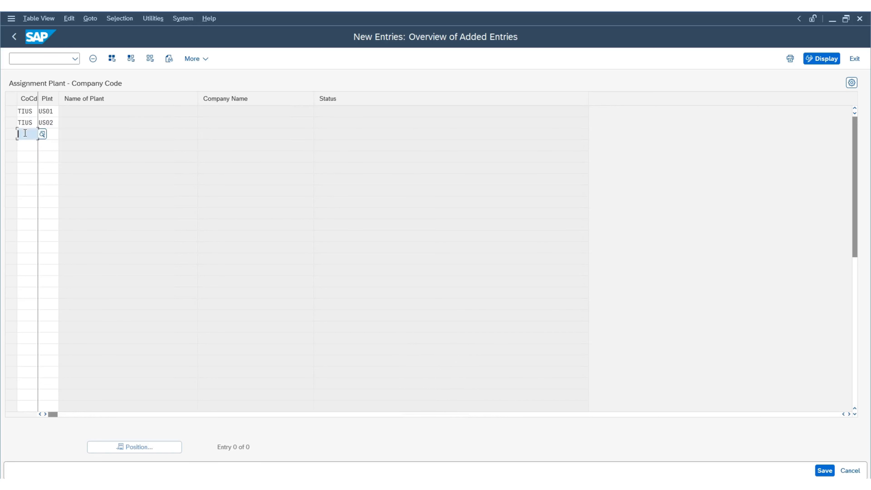
type("TII")
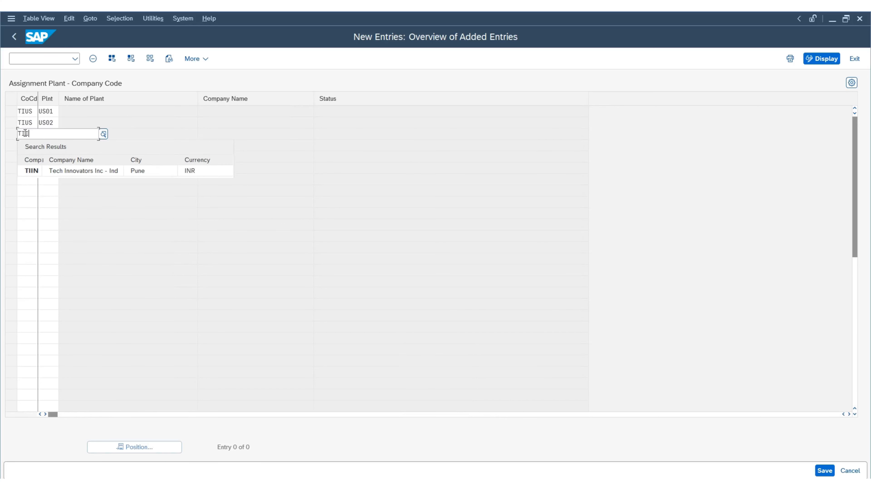
type("N")
key("Tab")
type("IN0")
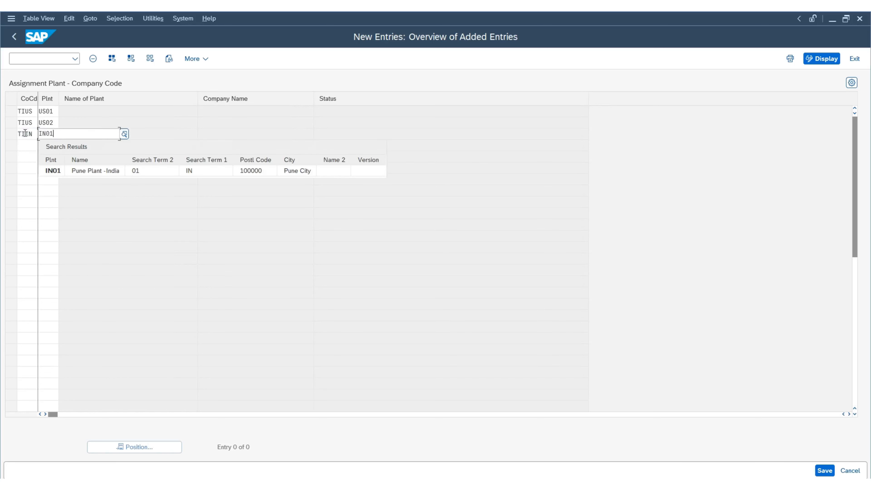
key("Return")
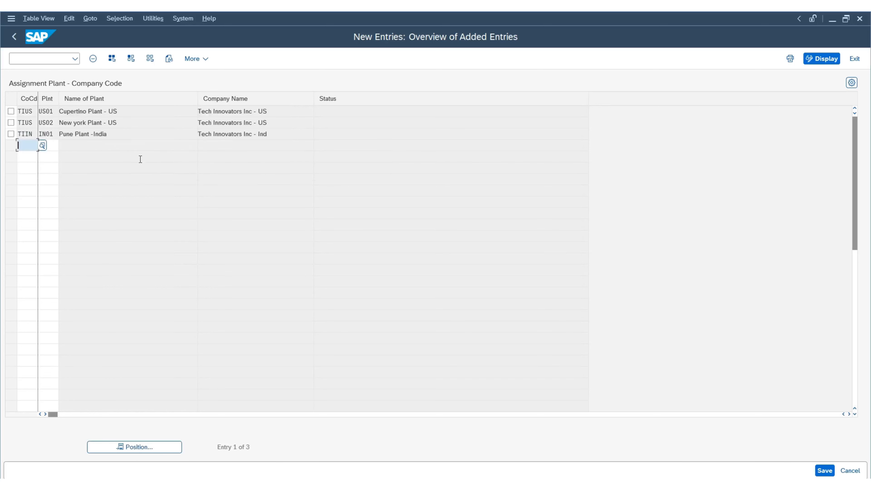
Save the plant-to-company-code assignments under customizing request S4HK903167.
left_click(821, 473)
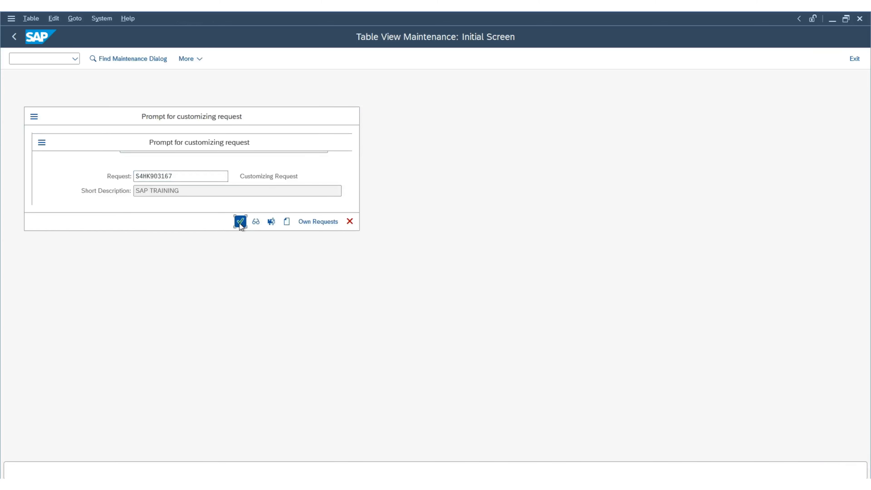
left_click(240, 222)
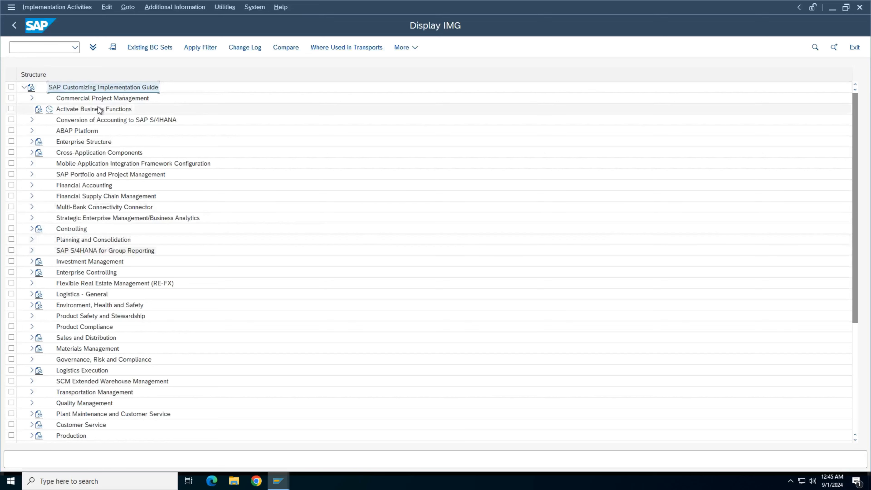
Open the Define Sales Organization activity under Enterprise Structure, Definition, Sales and Distribution.
left_click(32, 142)
left_click(39, 152)
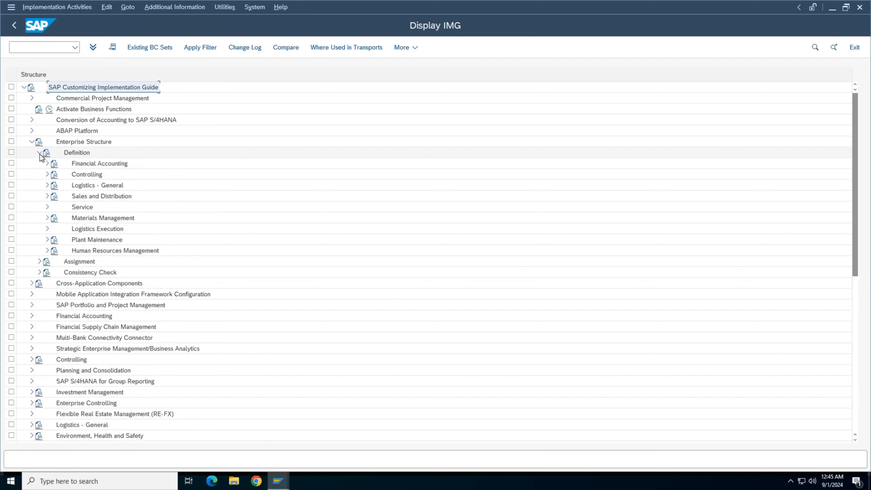
left_click(48, 196)
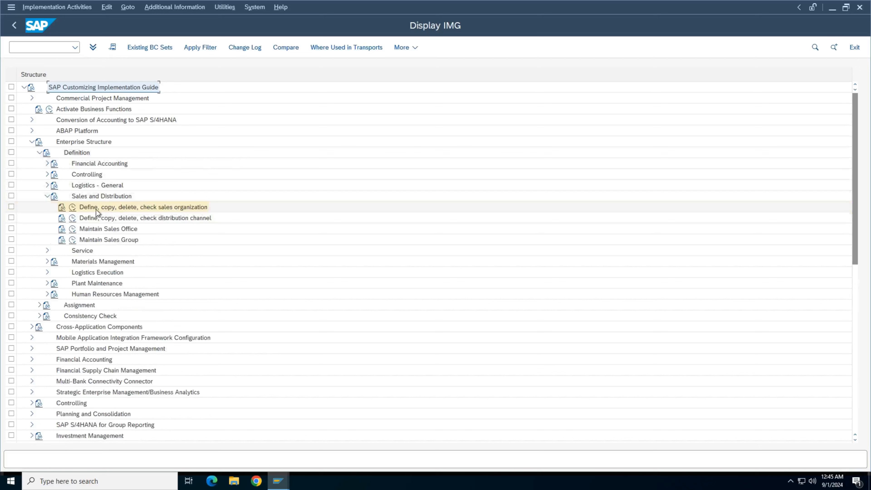
left_click(73, 208)
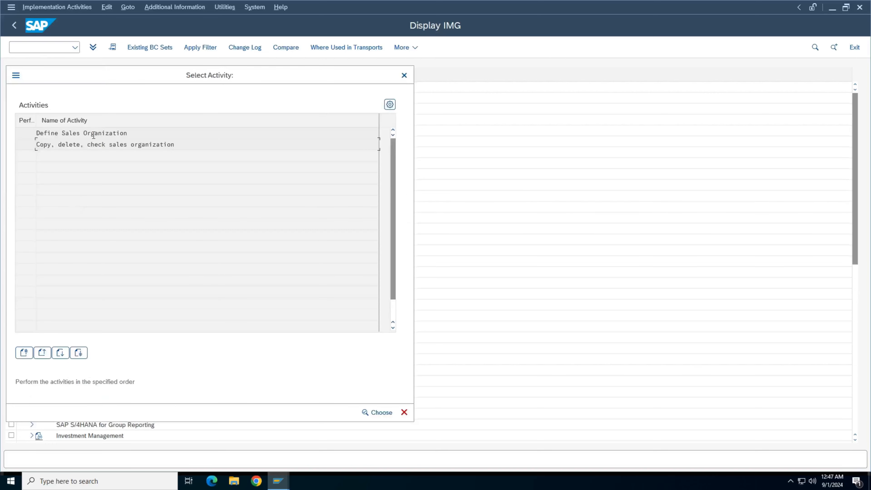
double_click(54, 136)
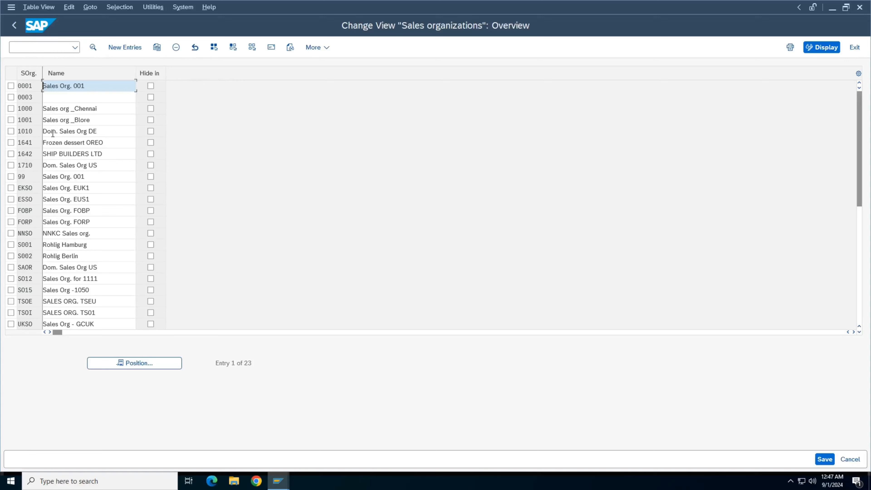
Open the details of sales organization 0001 and start copying it as a new entry.
key("ctrl+c")
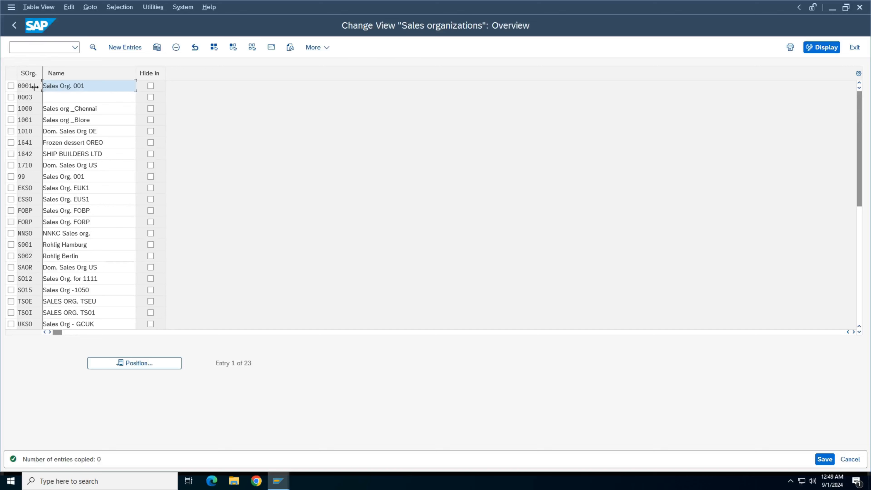
left_click(10, 86)
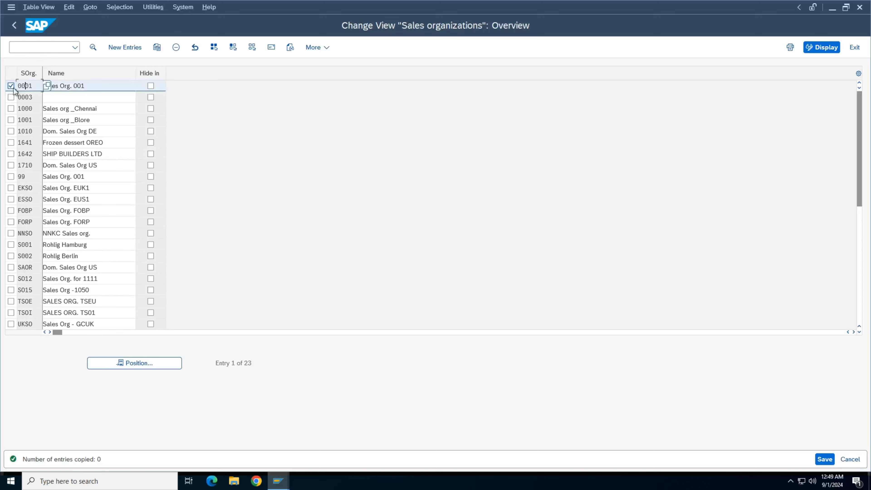
double_click(23, 85)
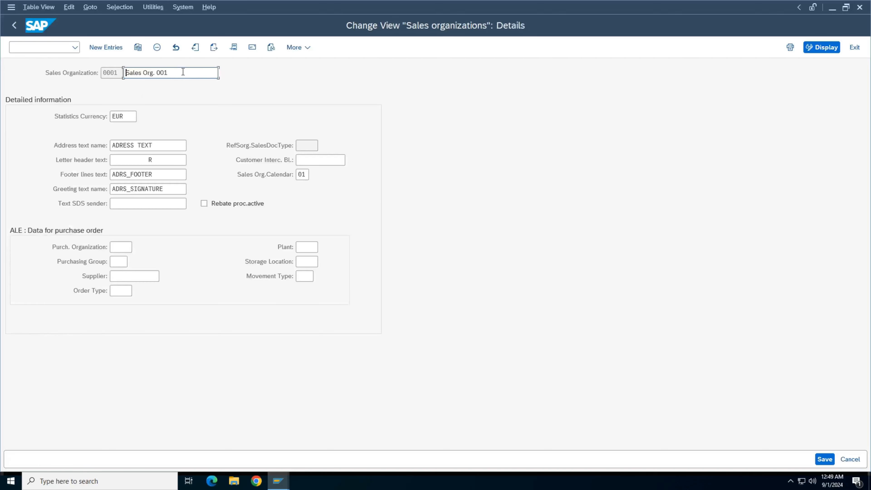
left_click_drag(183, 72, 125, 73)
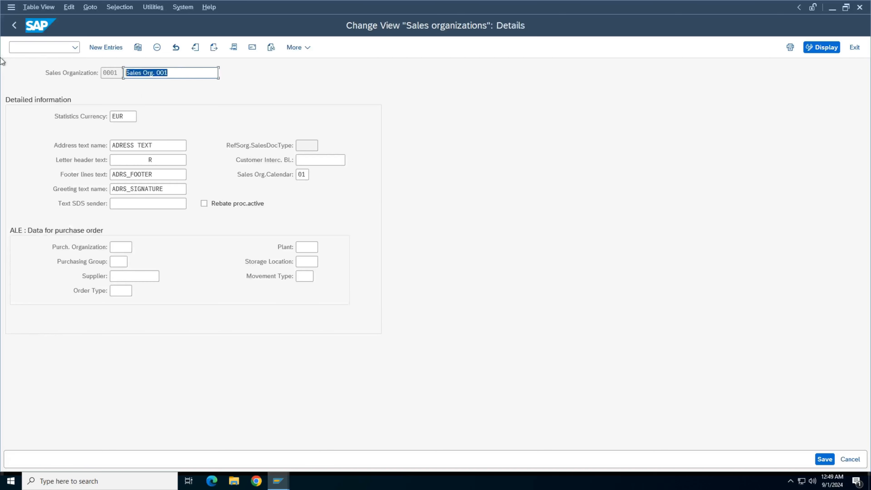
left_click(139, 47)
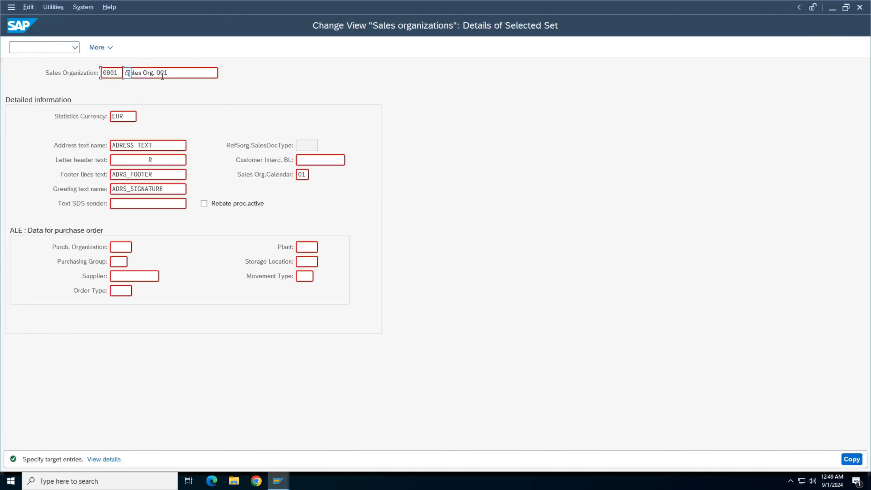
Clear the copied sales organization's name and replace its code with NY01.
left_click_drag(195, 72, 125, 73)
key("BackSpace")
key("shift+Tab")
key("shift+Home")
key("BackSpace")
key("Caps_Lock")
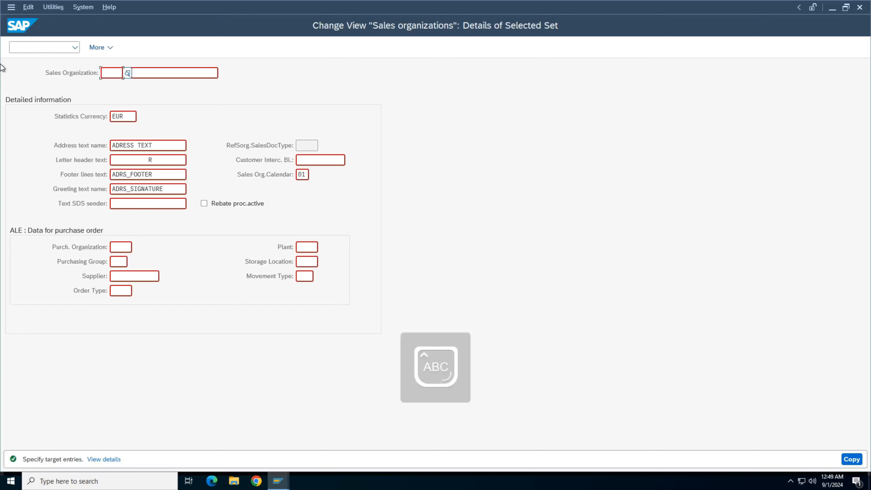
key("Down")
key("Down")
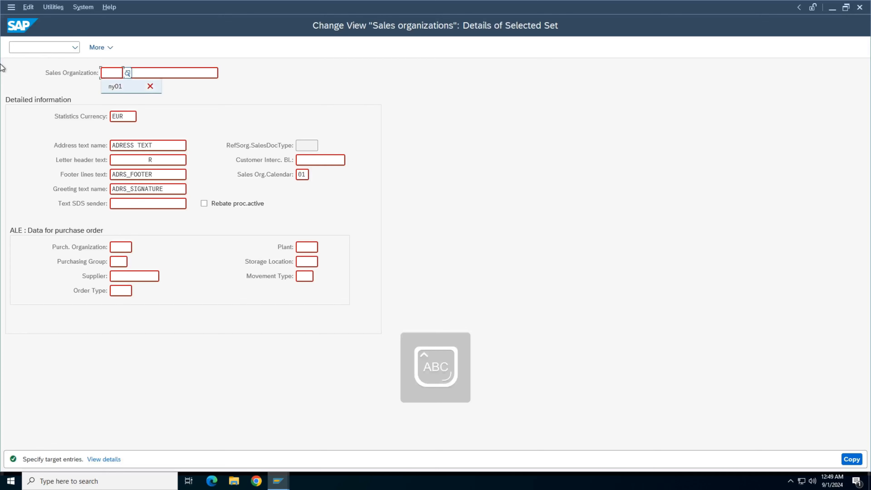
key("Return")
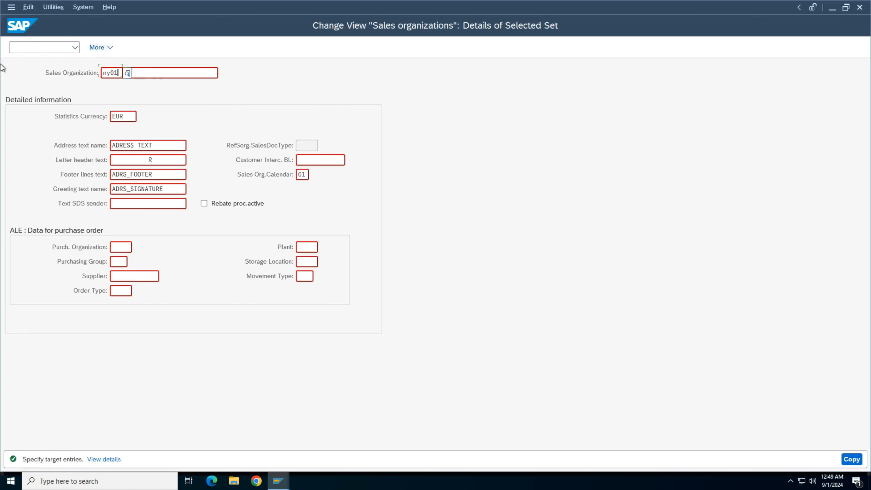
key("ctrl+a")
key("BackSpace")
type("NY01")
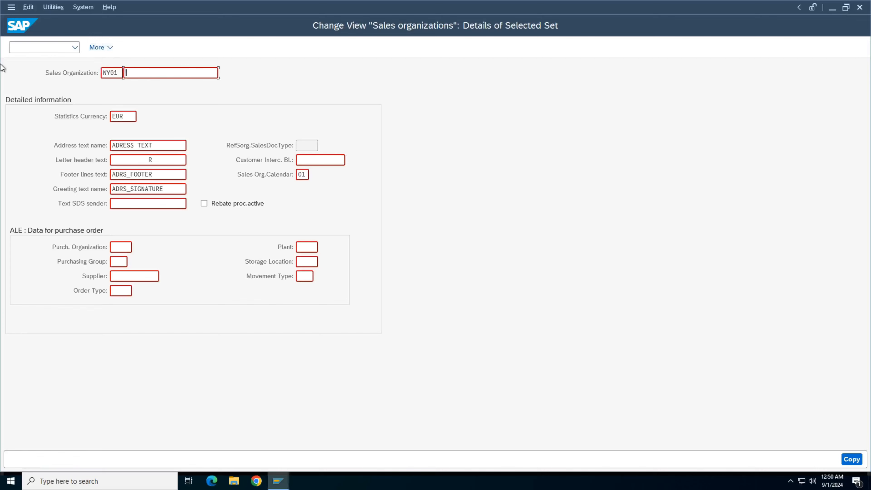
Name sales organization NY01 "NY Sales Office" and set its statistics currency to USD.
key("Down")
key("Down")
key("Down")
key("Return")
key("Tab")
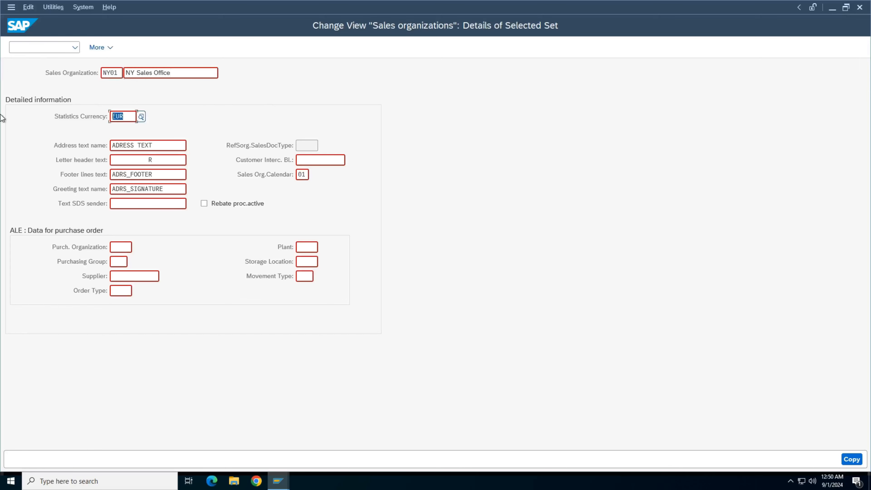
key("Delete")
key("Down")
key("Return")
key("Tab")
Set the sales organization calendar to US (USA) and confirm the copied NY01 entry, acknowledging the currency warning.
double_click(302, 174)
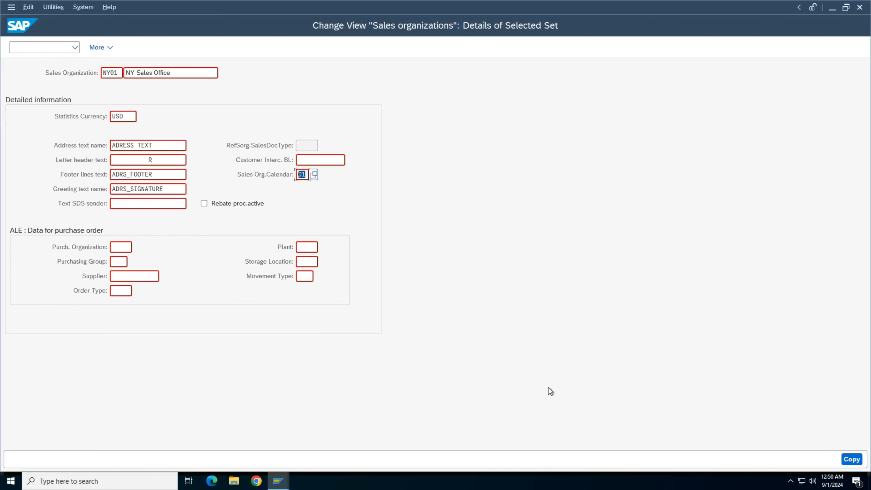
key("Delete")
left_click(315, 175)
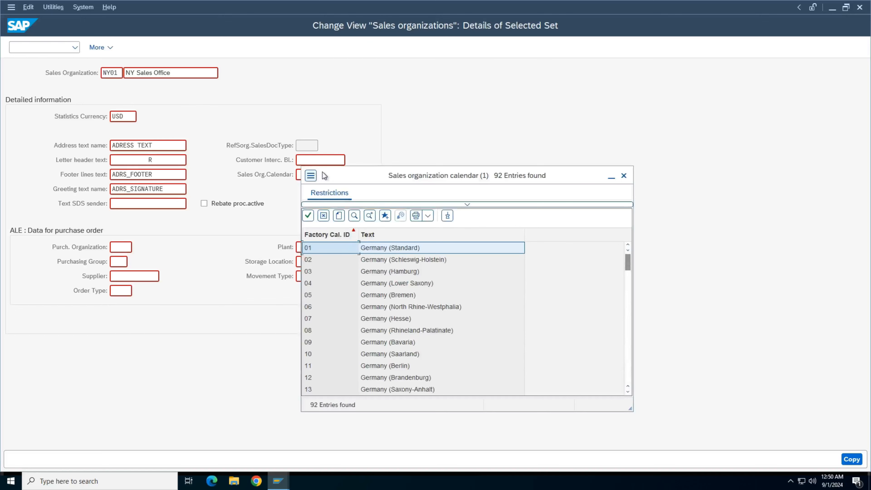
left_click_drag(325, 175, 435, 138)
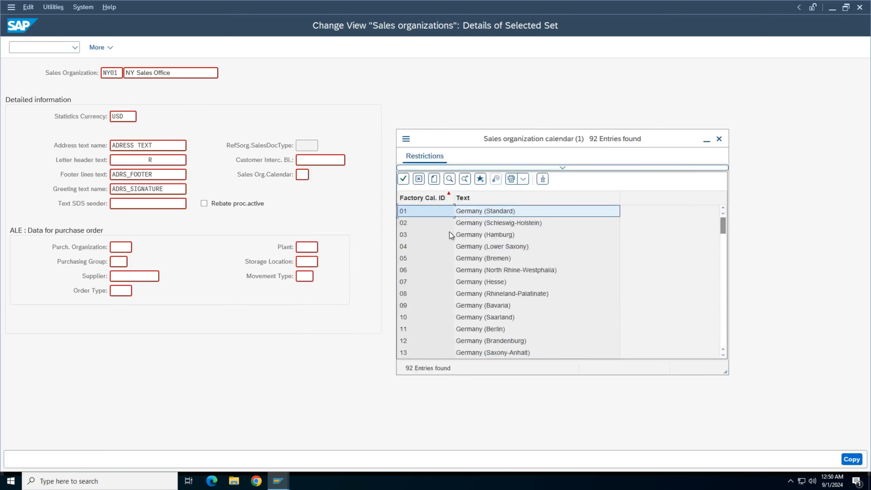
scroll(453, 227, "down", 16)
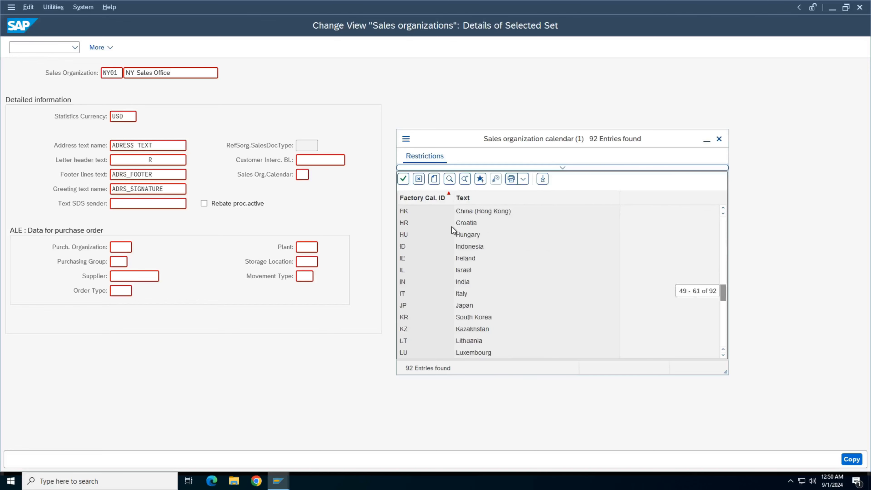
scroll(452, 227, "down", 6)
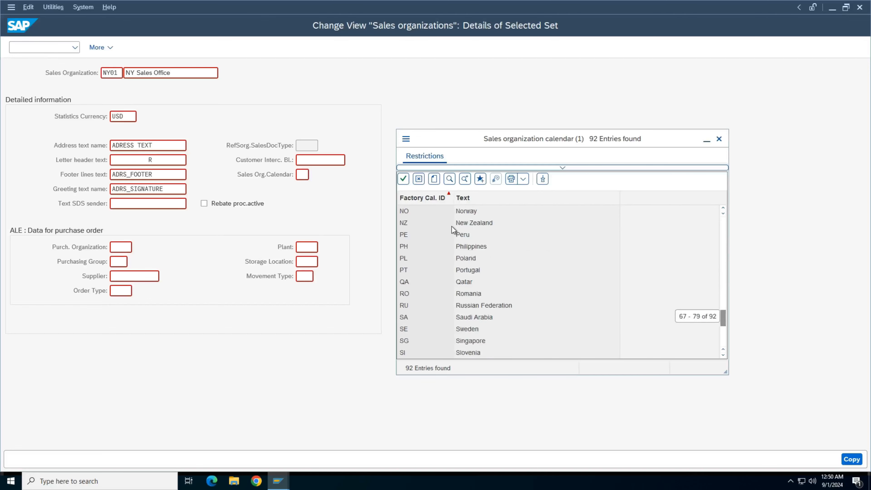
scroll(452, 226, "down", 4)
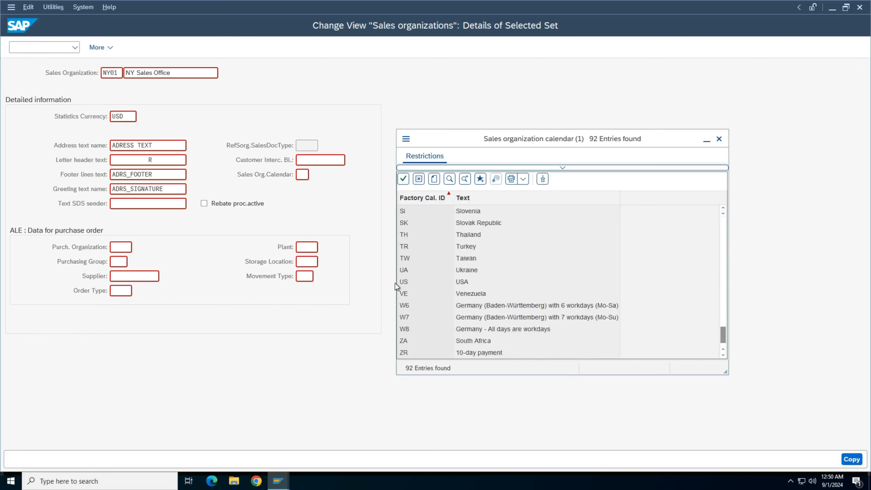
double_click(408, 284)
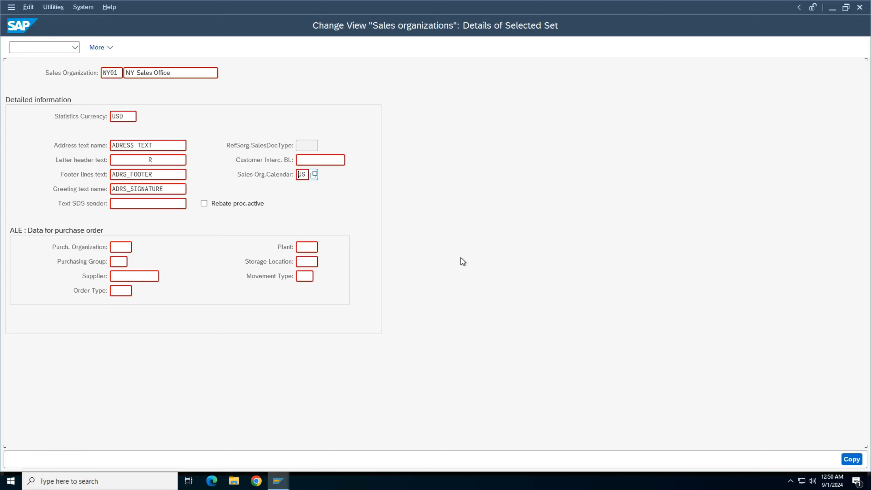
key("Return")
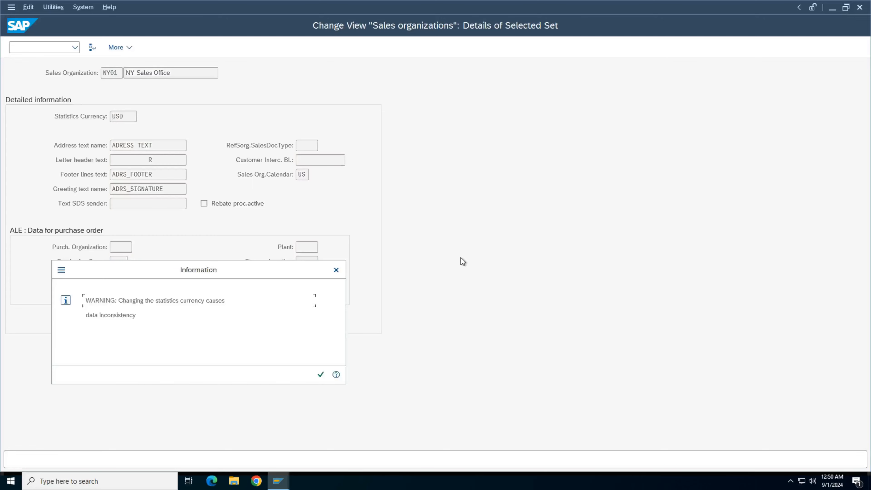
left_click(321, 374)
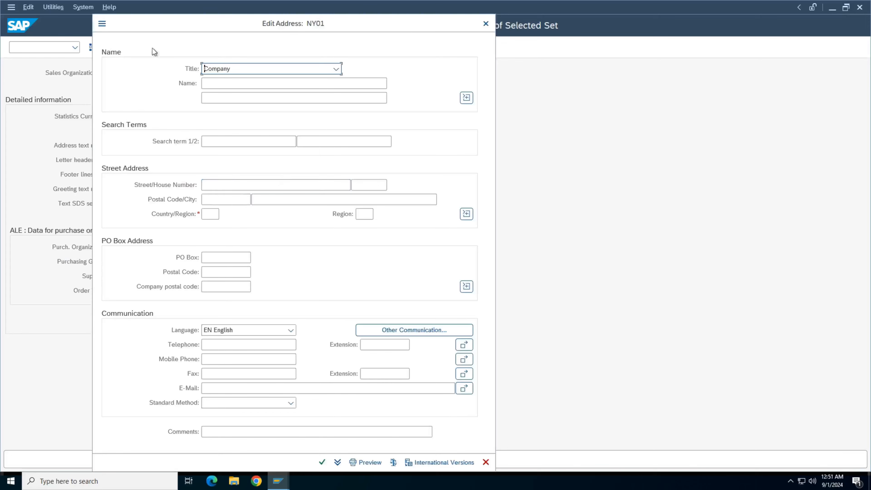
In the NY01 address, enter the name NY Sales Office and the search terms NY and 01.
left_click(249, 83)
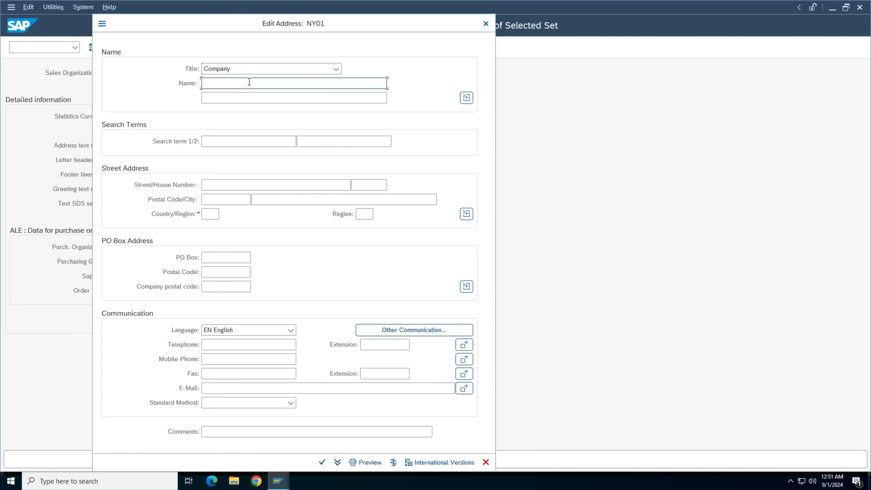
type("NY Sales Office")
left_click(240, 144)
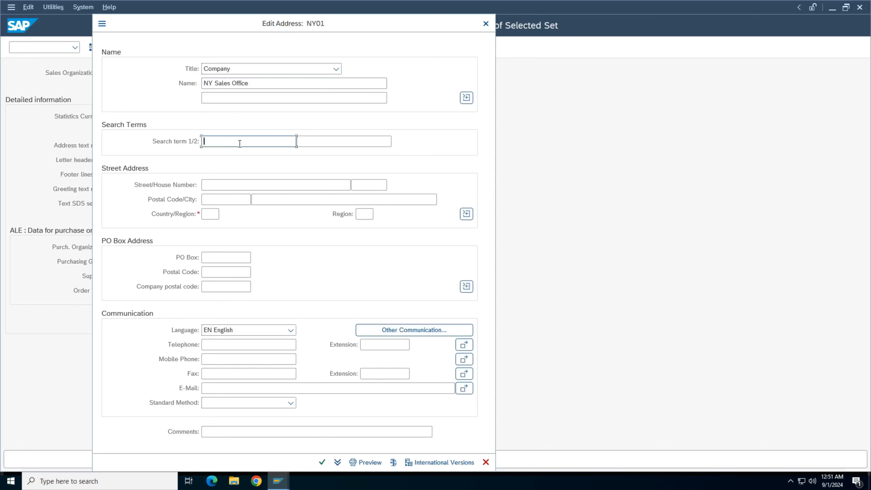
left_click(239, 144)
type("NY")
key("Tab")
type("01")
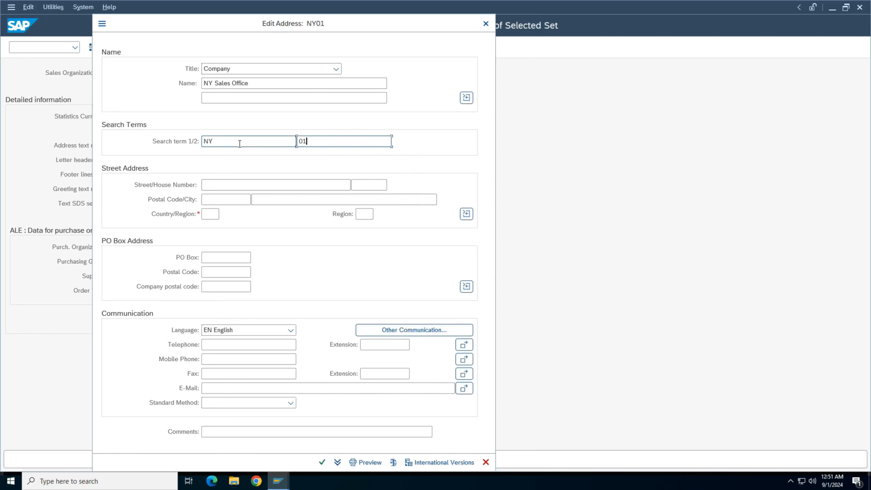
Enter the street name and house number in the NY01 street address.
left_click(224, 184)
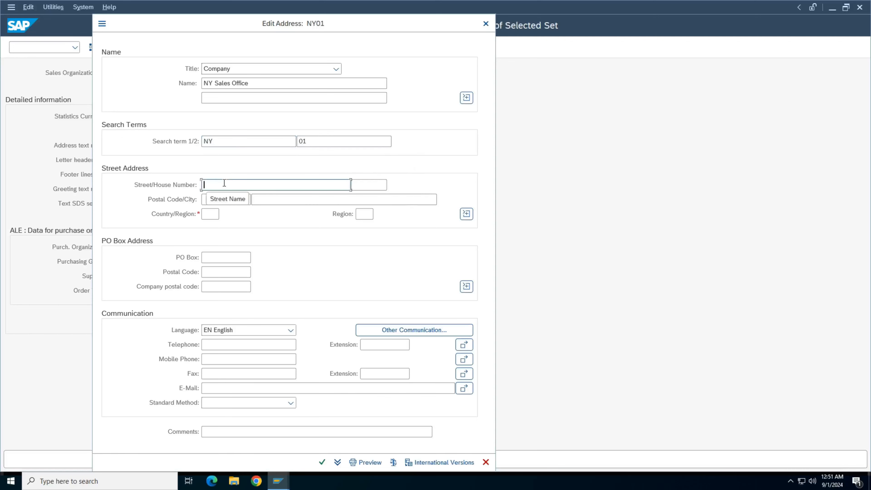
type("w")
key("Caps_Lock")
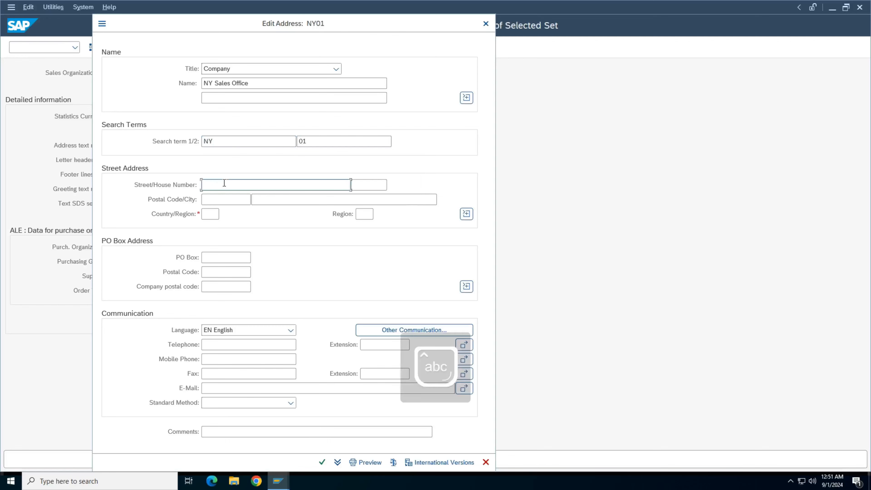
key("BackSpace")
type("Wall Street")
key("Tab")
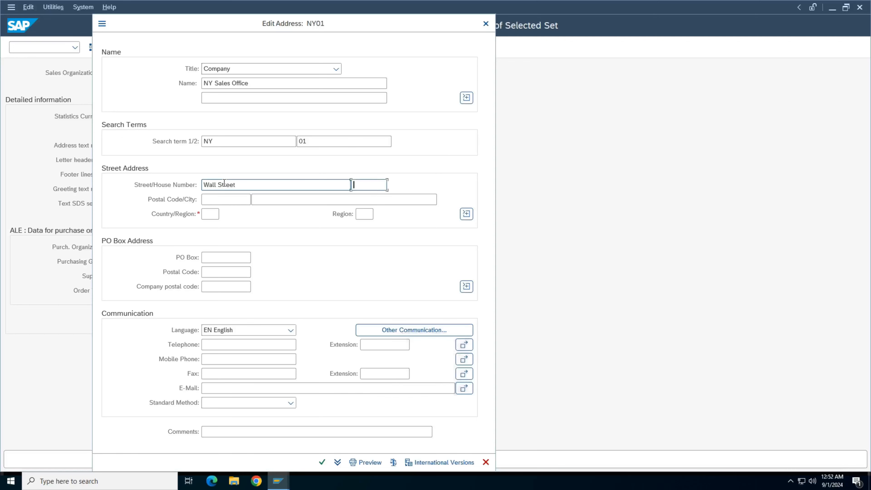
type("123")
key("Tab")
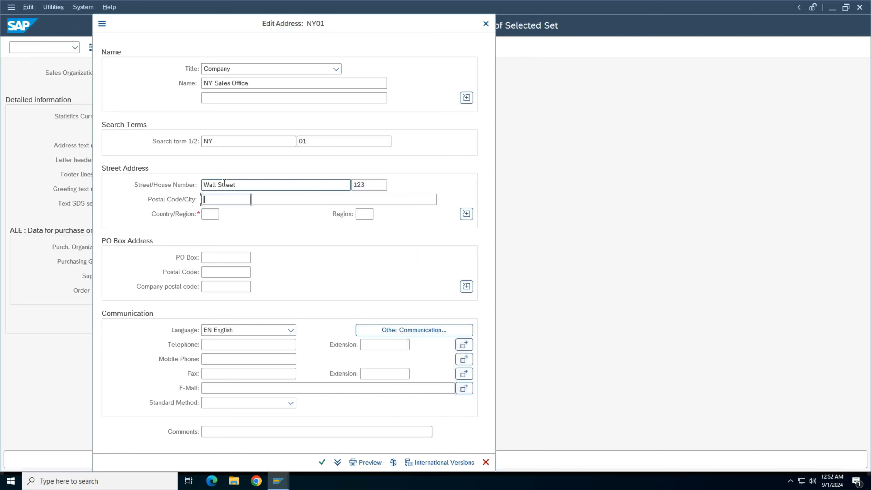
Enter the postal code and city in the NY01 street address.
type("10001")
key("Tab")
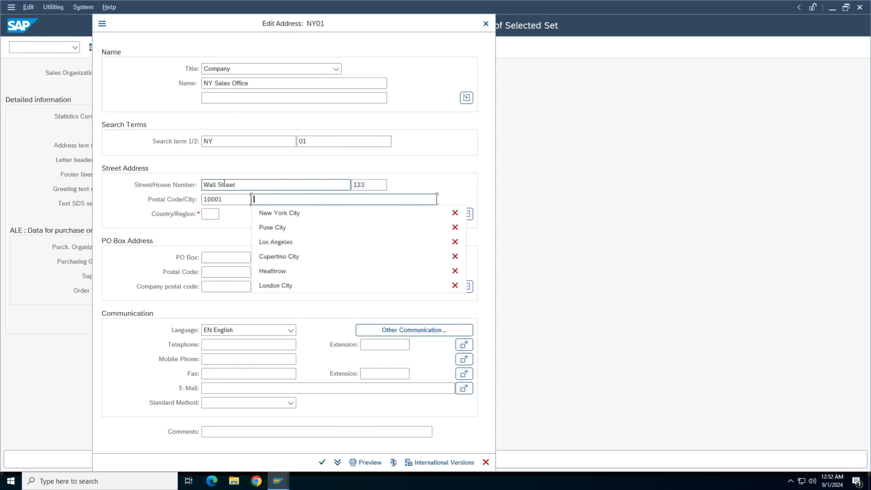
key("Down")
key("Return")
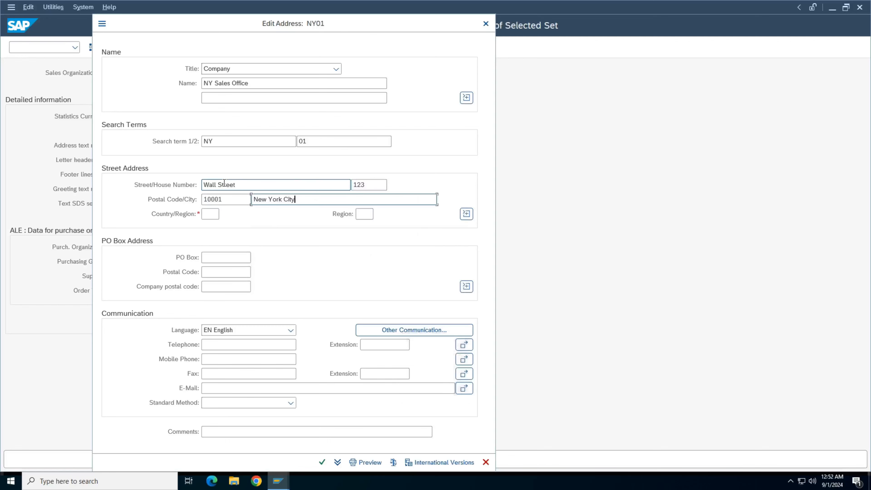
double_click(227, 199)
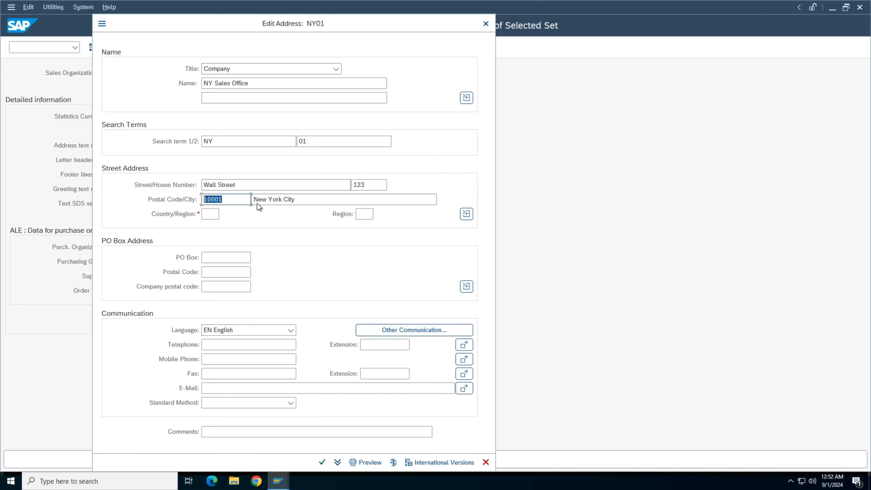
left_click_drag(296, 199, 103, 213)
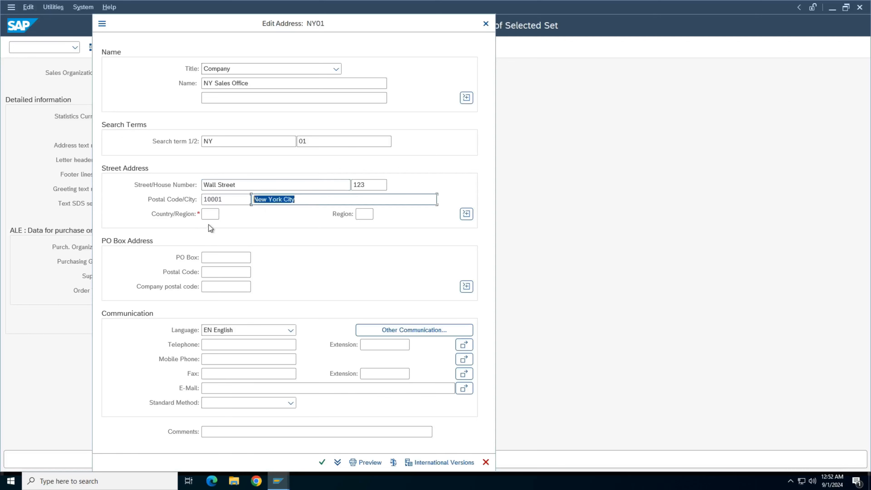
Set the NY01 address country to US and its region to NY.
left_click(210, 214)
type("US")
key("Tab")
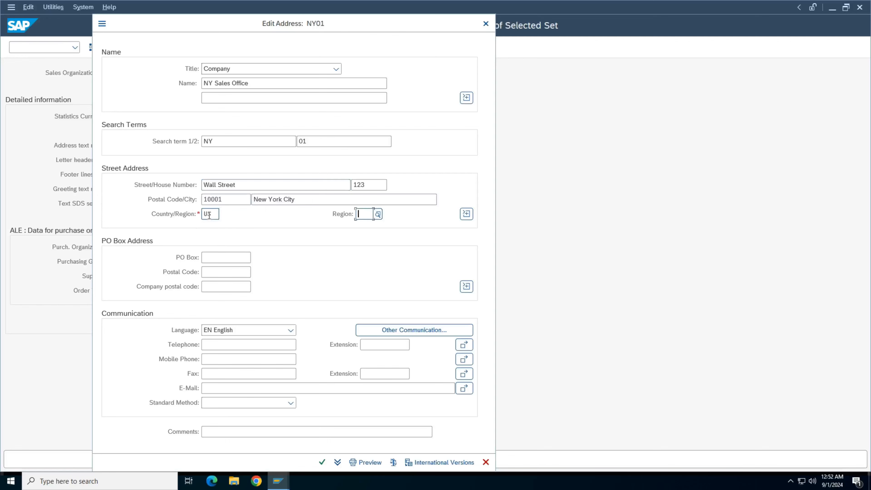
type("NY")
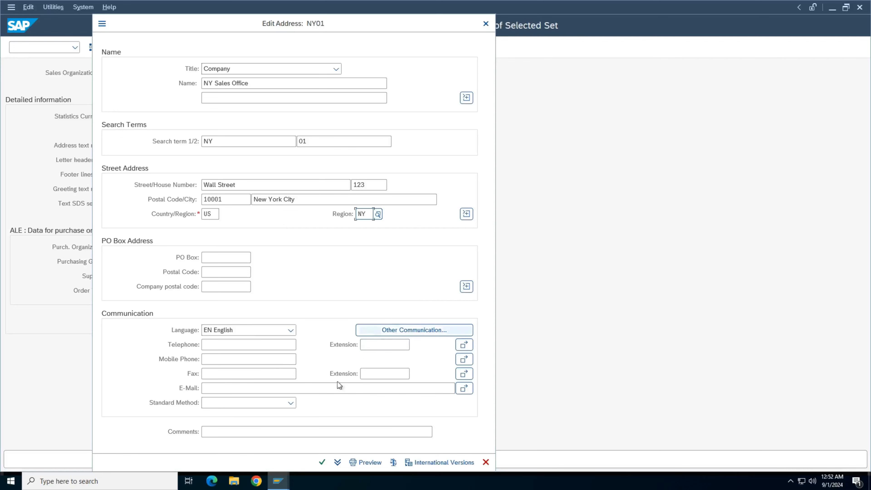
Confirm the NY01 address and save the sales organization under the proposed SAP TRAINING customizing request.
left_click(322, 463)
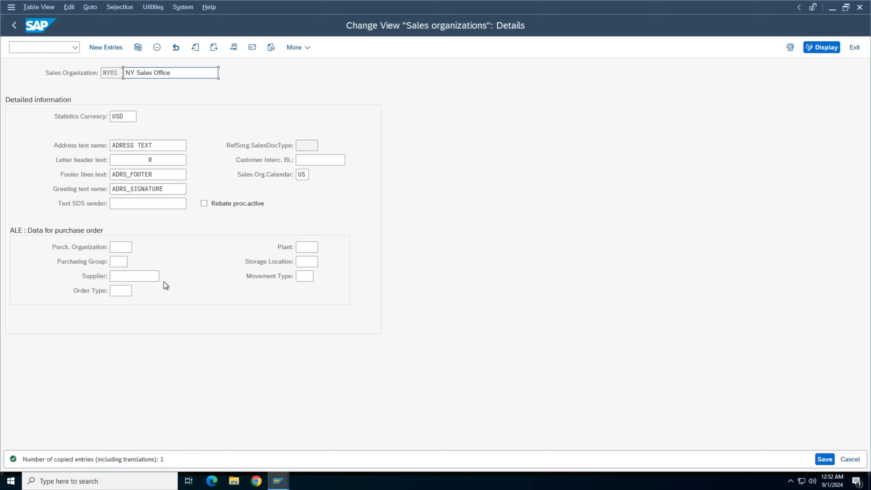
left_click(826, 459)
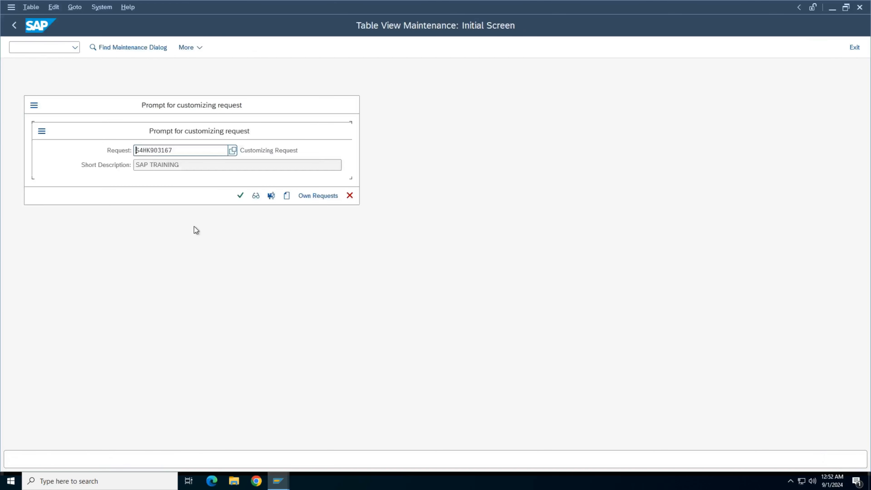
left_click(244, 196)
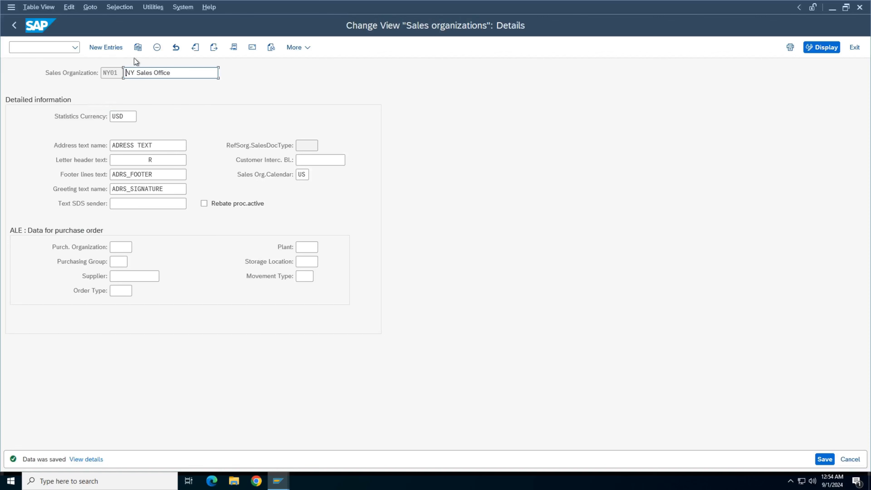
Start a copy of sales organization NY01 and give the new entry the code CA02.
left_click(137, 50)
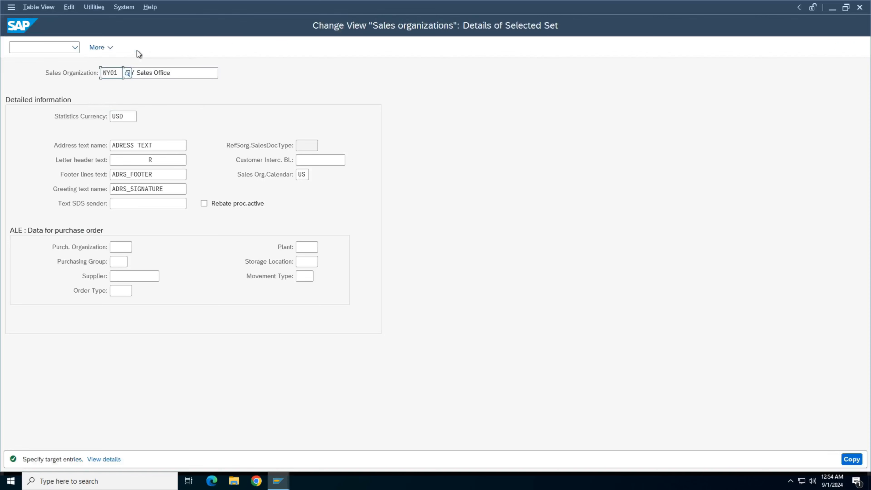
left_click_drag(119, 73, 1, 71)
key("Caps_Lock")
type("CA0")
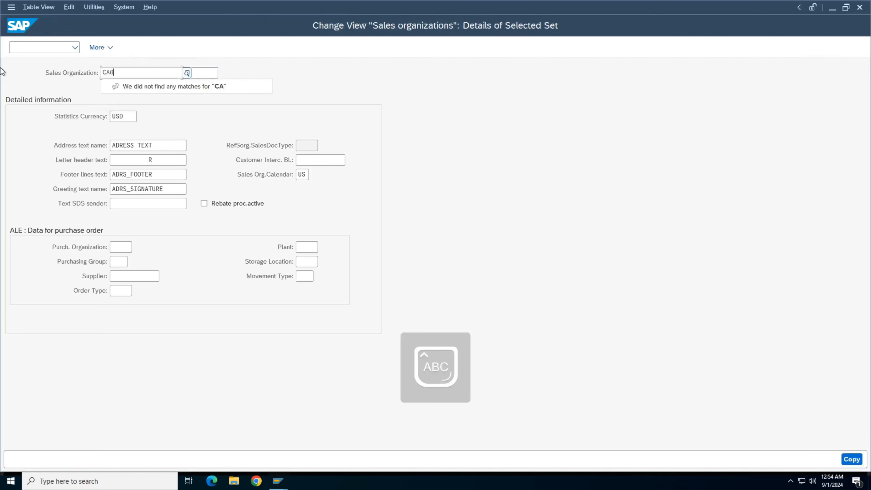
type("2")
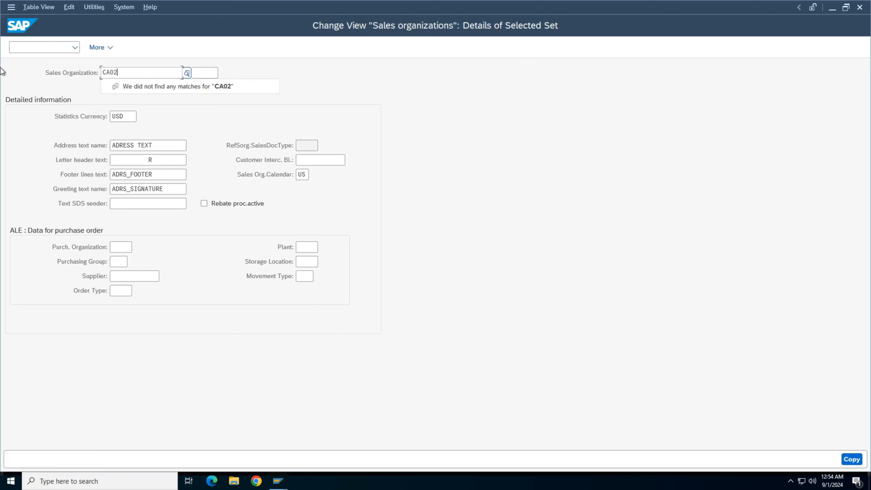
key("Tab")
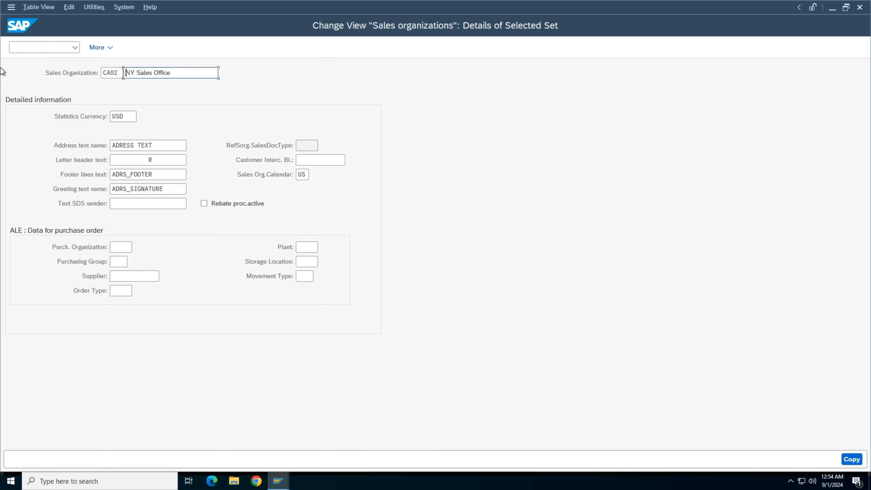
Name sales organization CA02 "CA Sales Org" and confirm the copied entry.
key("shift+End")
key("BackSpace")
type("c")
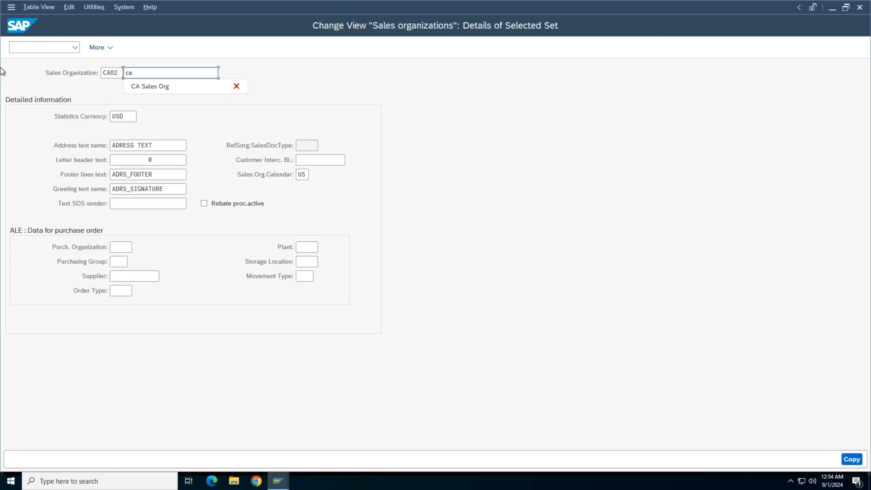
type("a")
key("Down")
key("Return")
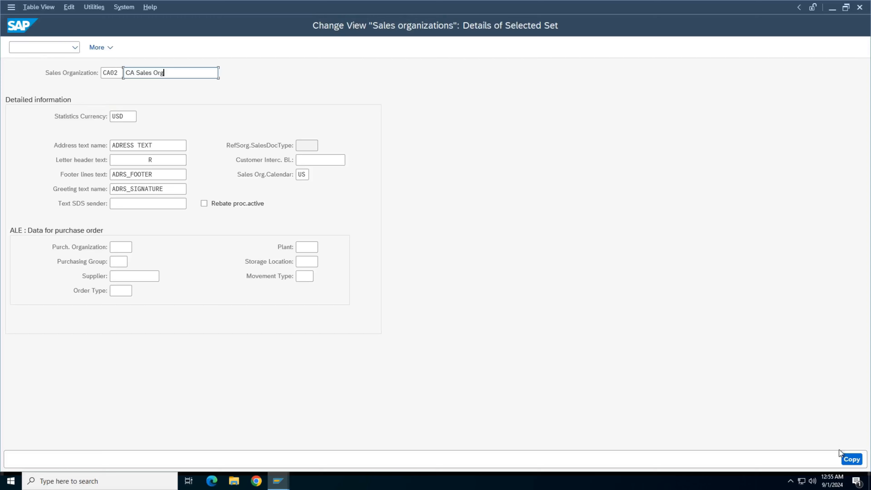
left_click(850, 459)
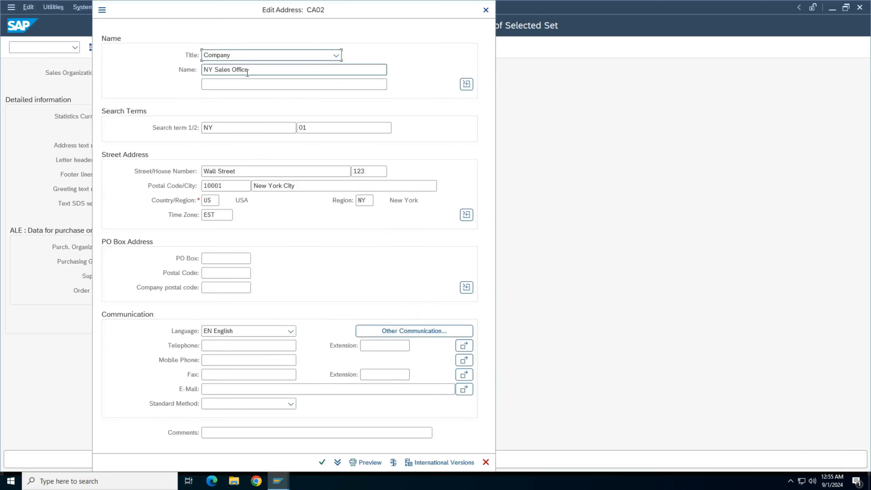
Replace the name in the CA02 address with CA Sales Org.
left_click_drag(256, 70, 203, 71)
type("CA S")
key("Caps_Lock")
type("ale")
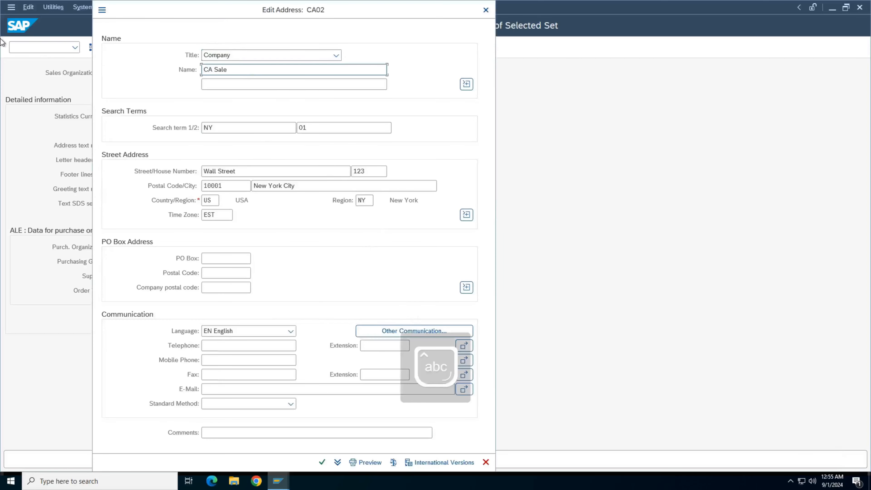
type("s Organi")
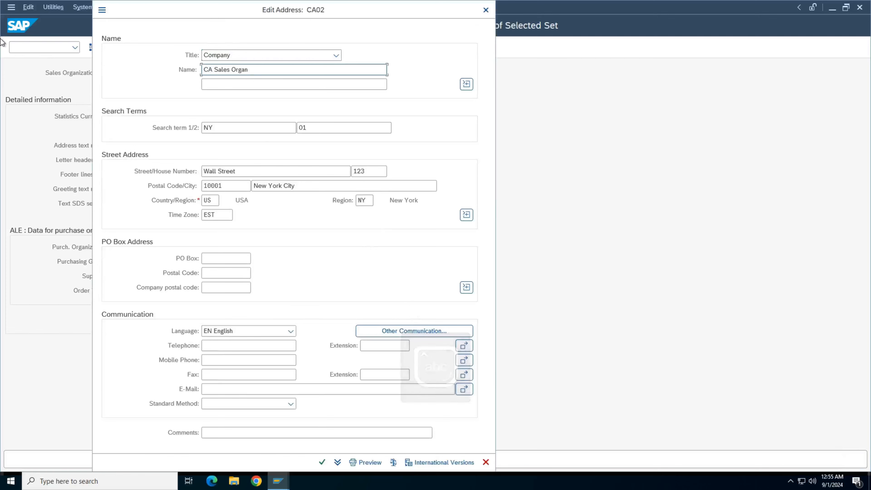
key("BackSpace")
key("BackSpace")
key("BackSpace")
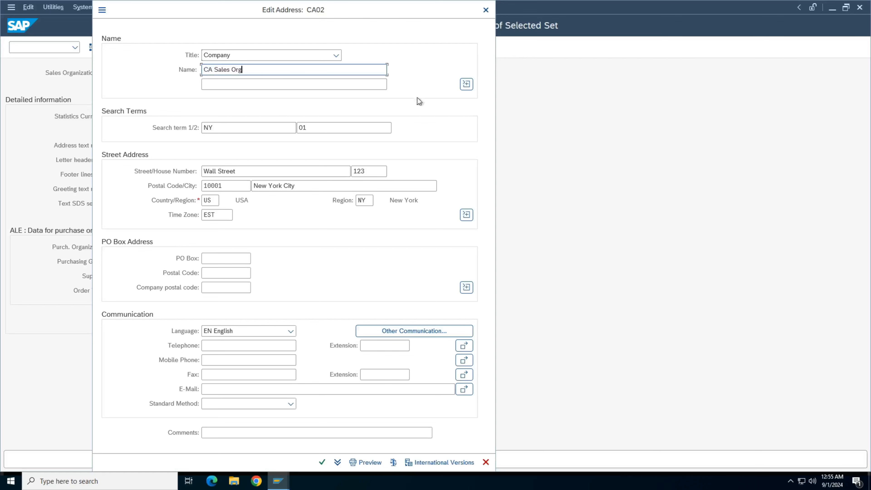
Set the search terms in the CA02 address to CA and 02.
double_click(288, 127)
key("Caps_Lock")
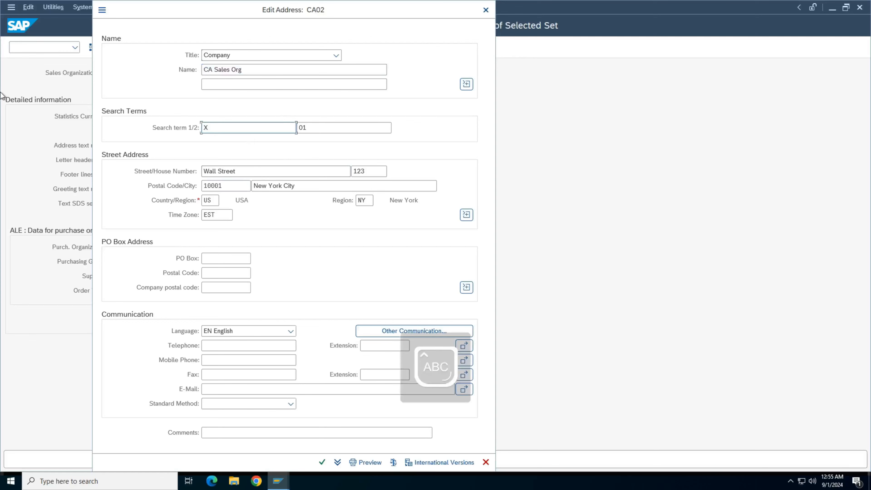
key("BackSpace")
type("CA")
key("Tab")
key("shift+End")
type("02")
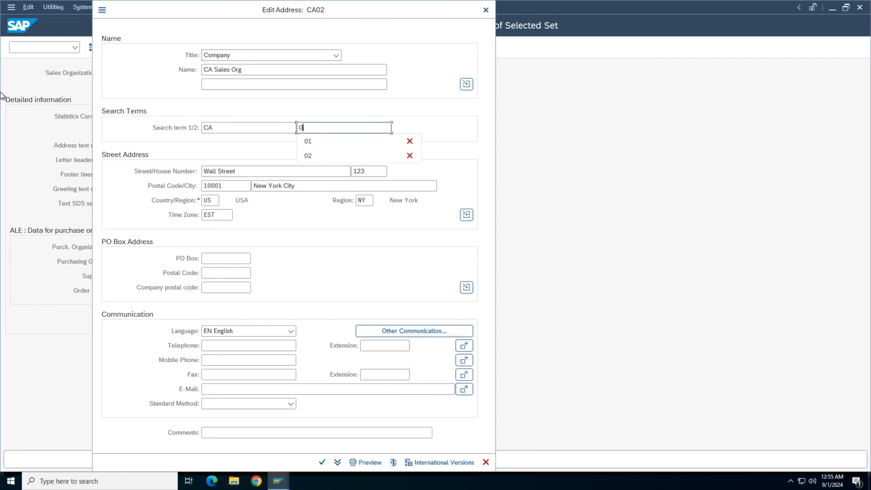
Replace the street name, house number and city in the CA02 address, and save the sales organization.
key("Tab")
key("shift+End")
key("BackSpace")
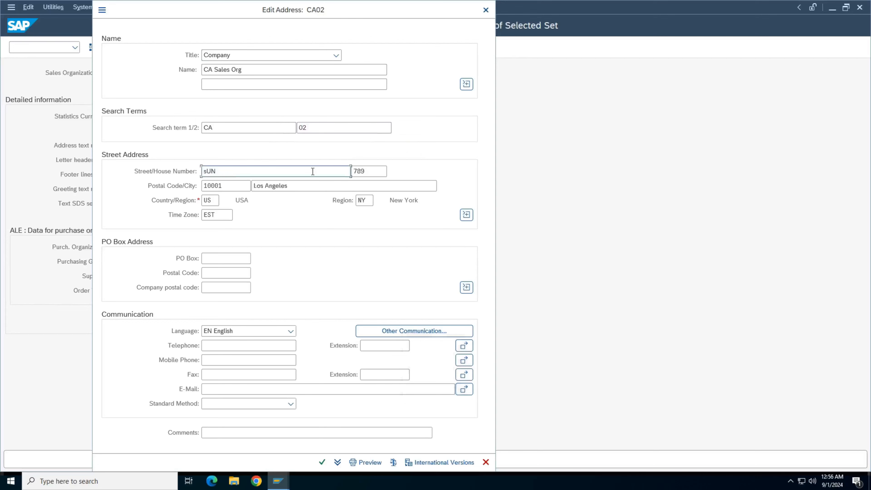
key("BackSpace")
key("BackSpace")
key("BackSpace")
key("Caps_Lock")
type("Suns")
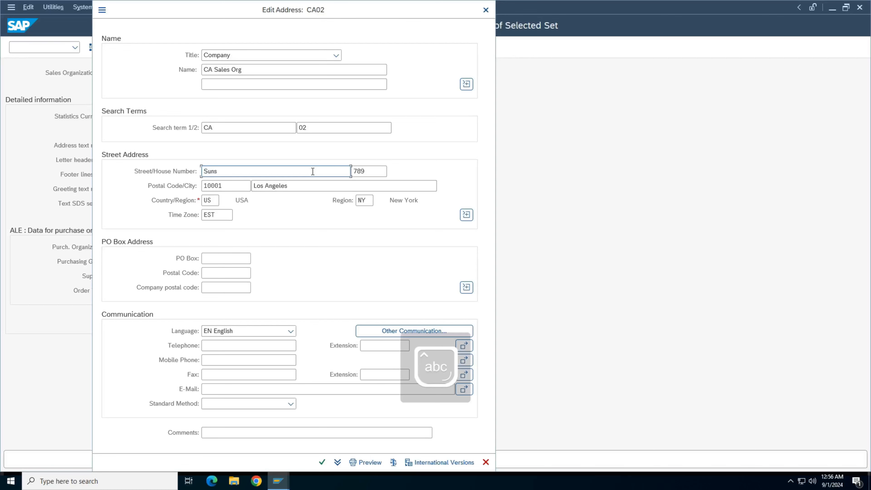
type("et BLVD")
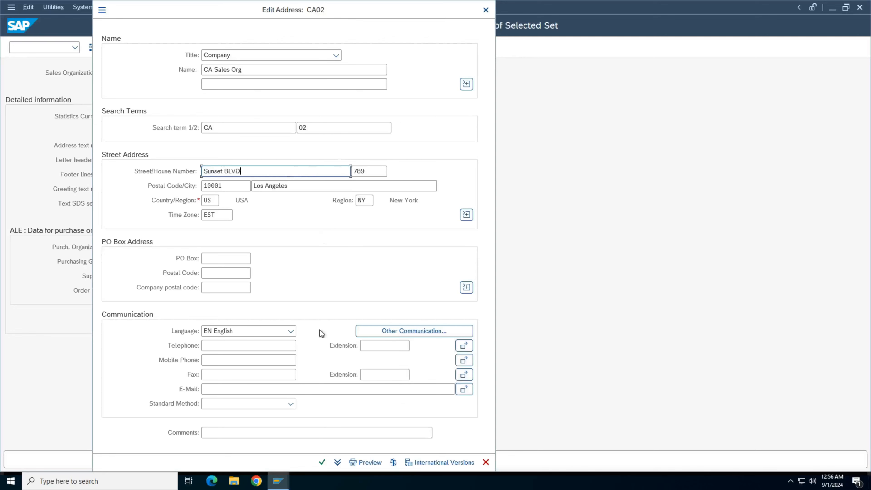
left_click(322, 462)
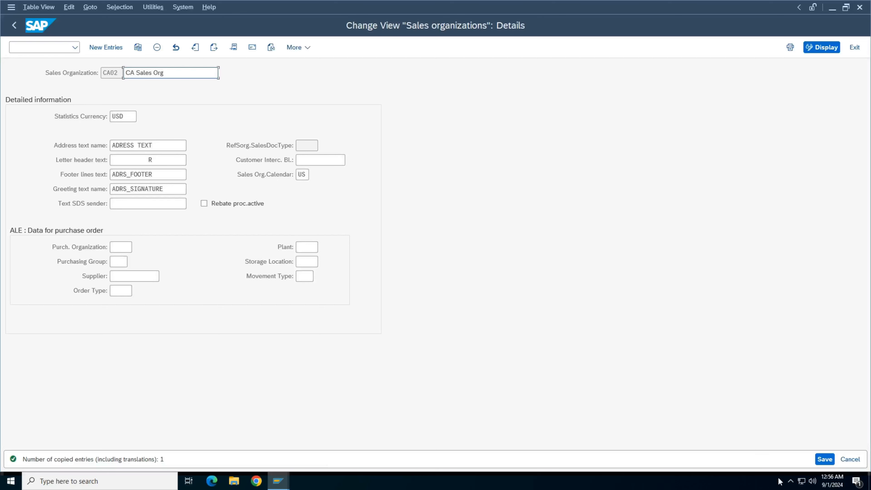
left_click(824, 459)
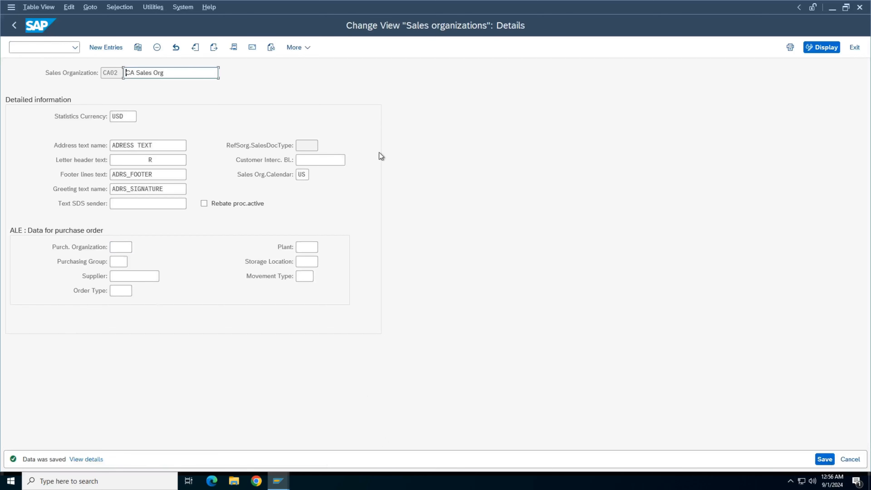
Start a copy of sales organization CA02 and give the new entry the code IN03.
left_click(139, 47)
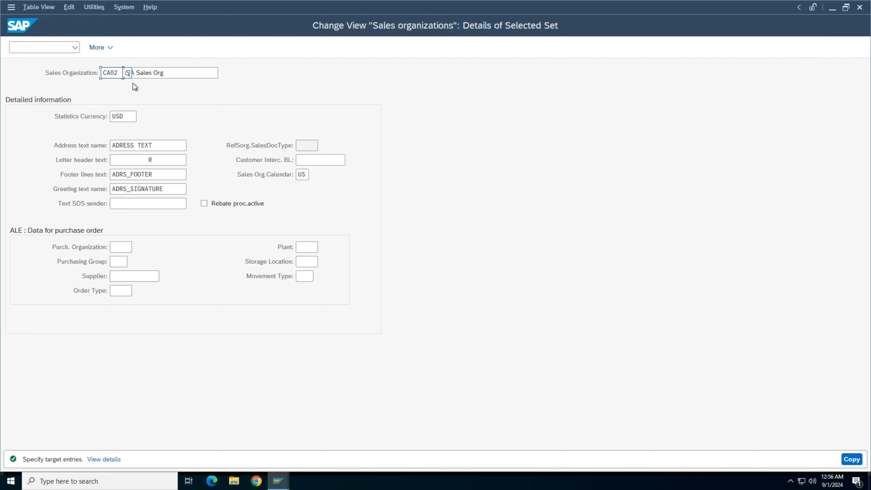
left_click_drag(119, 73, 1, 75)
key("Caps_Lock")
type("IN")
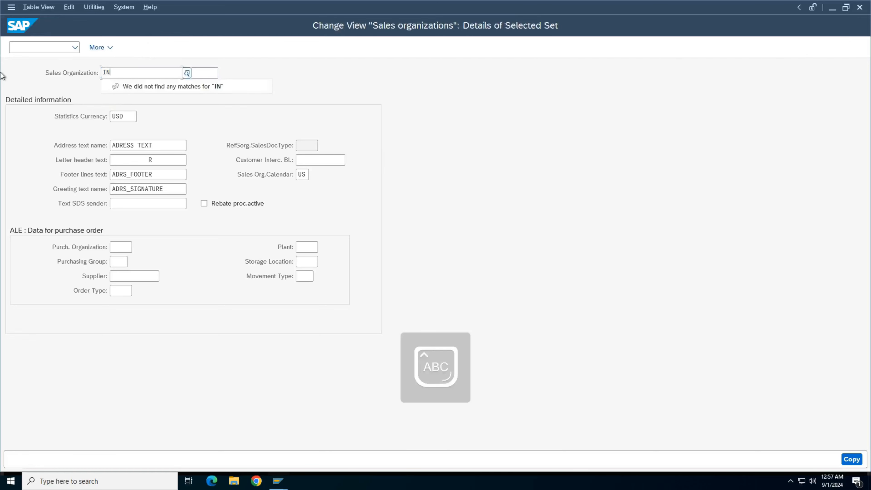
type("03")
key("Tab")
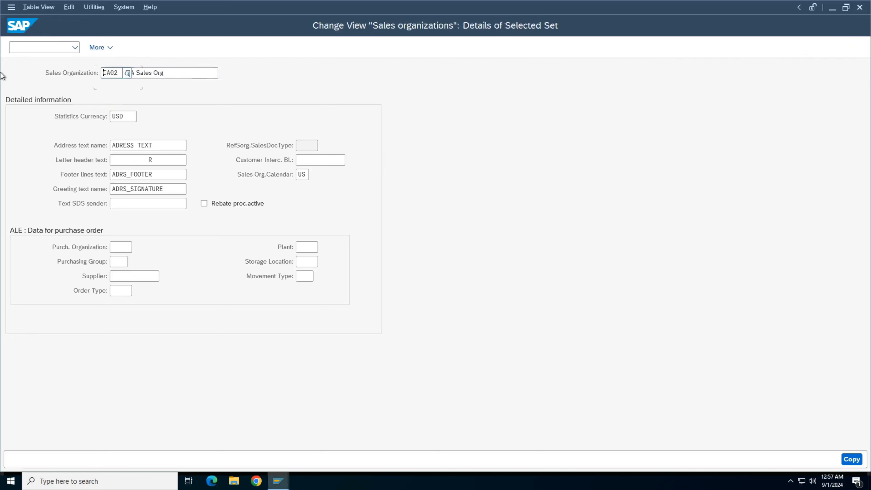
Name sales organization IN03 "IN Sales Org" and copy that name to the clipboard.
key("Delete")
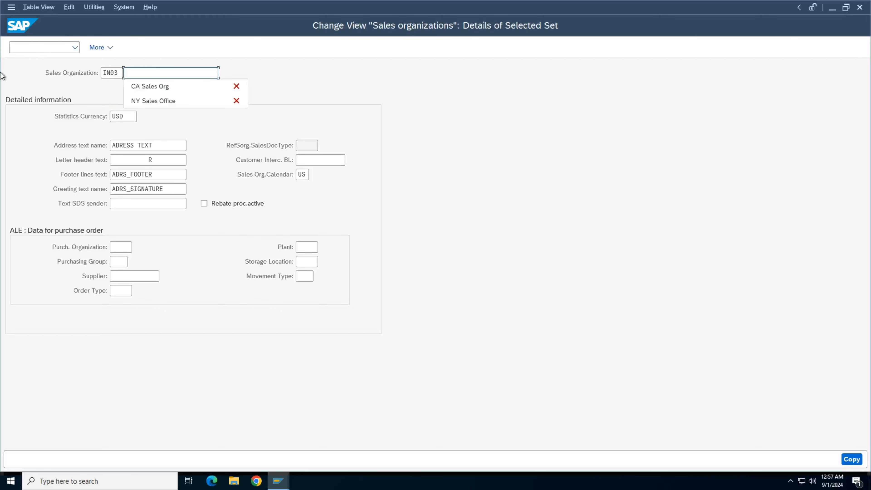
type("IN")
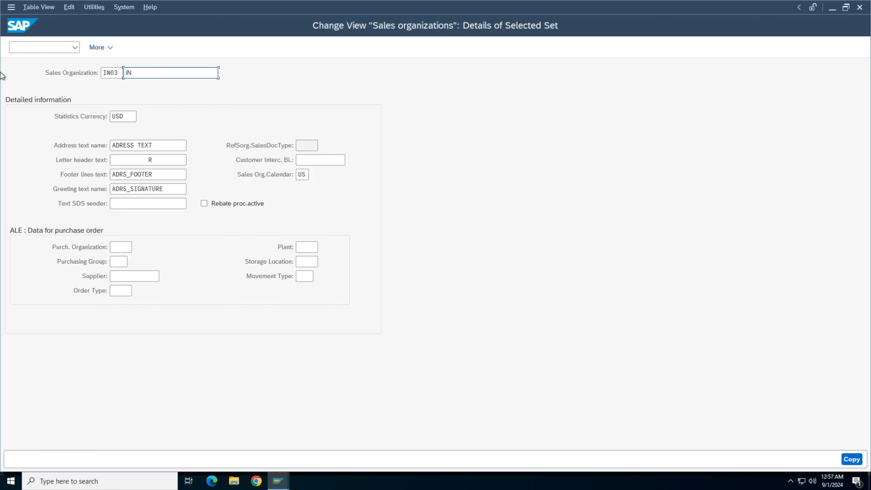
key("BackSpace")
key("BackSpace")
type("IN S")
key("Caps_Lock")
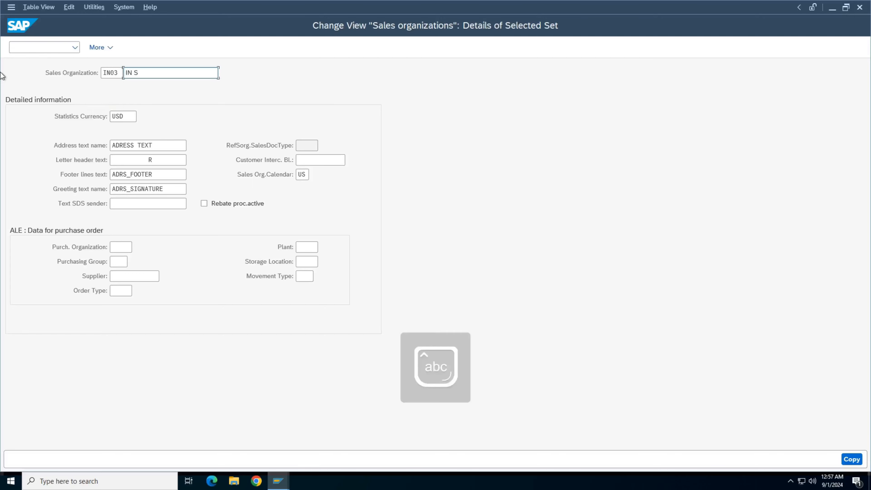
type("ales Org")
key("ctrl+a")
key("ctrl+c")
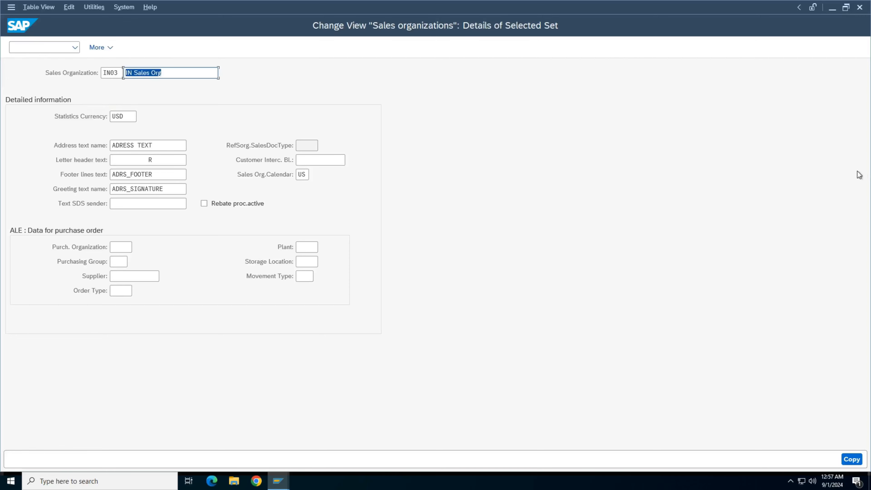
Set the statistics currency of sales organization IN03 to INR.
key("Tab")
key("ctrl+a")
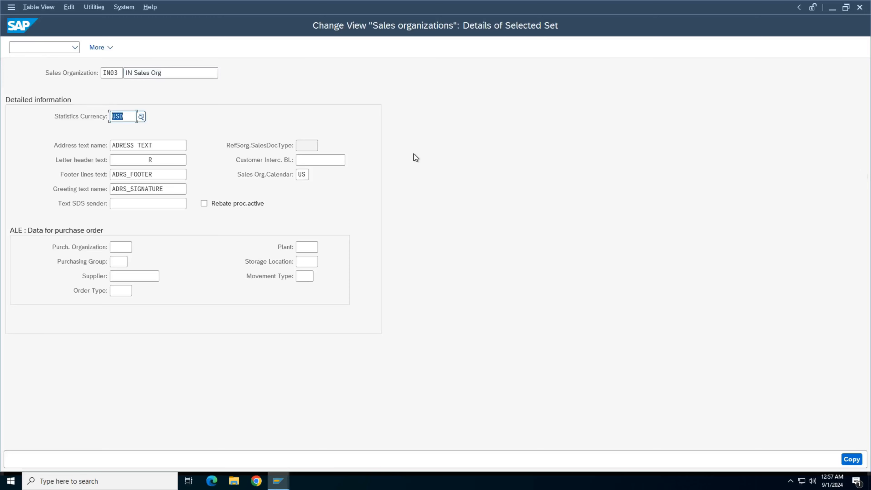
key("BackSpace")
type("inr")
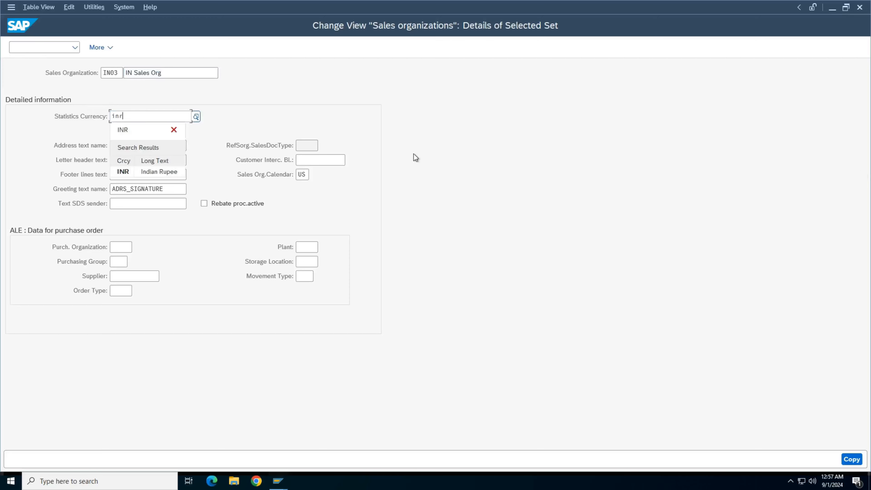
Accept Indian Rupee as the statistics currency and set the sales organization calendar to IN (India).
left_click(162, 172)
key("Tab")
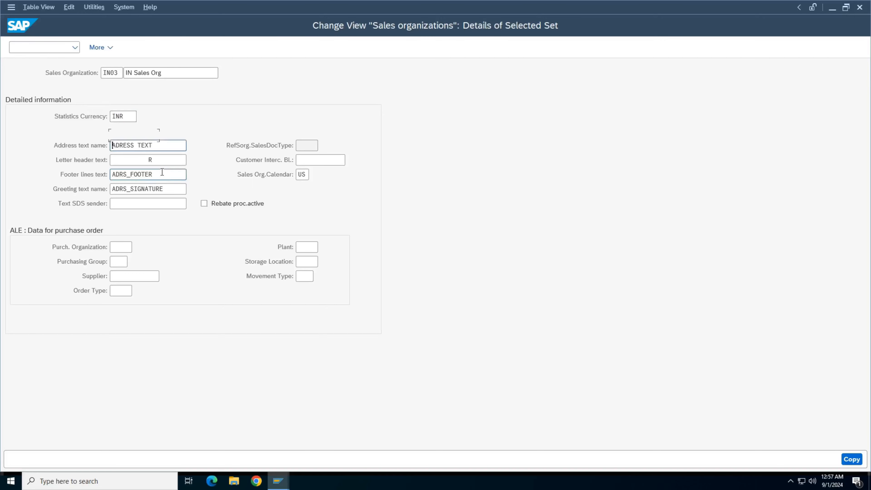
double_click(305, 175)
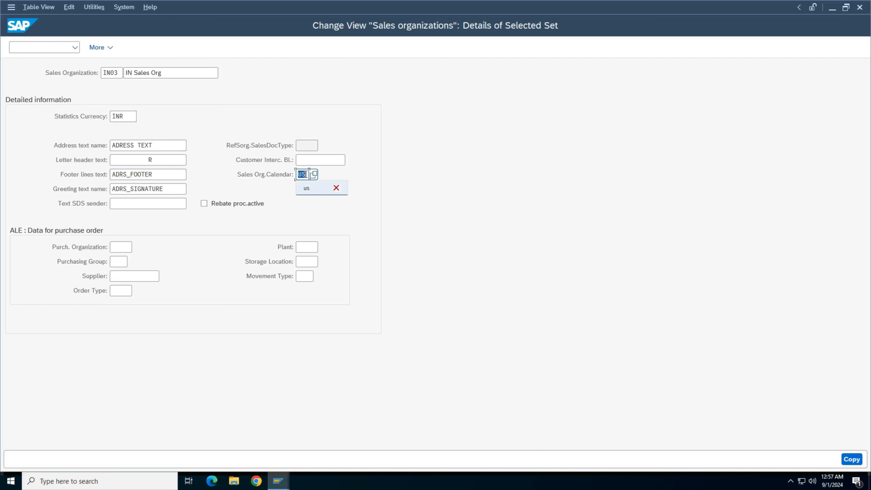
type("in")
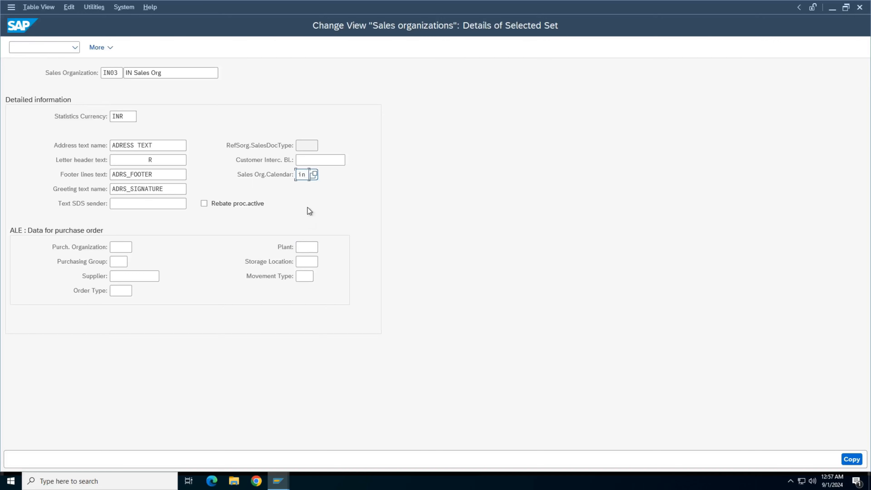
left_click(313, 174)
scroll(390, 322, "down", 10)
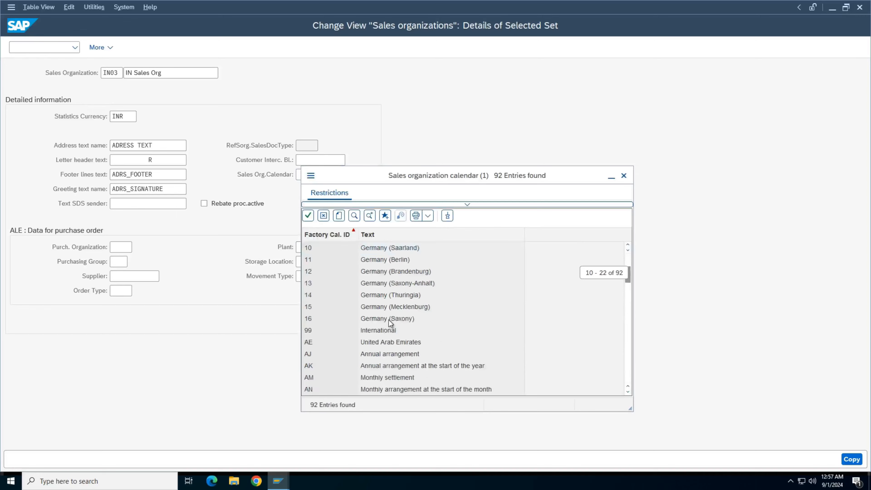
scroll(389, 320, "down", 4)
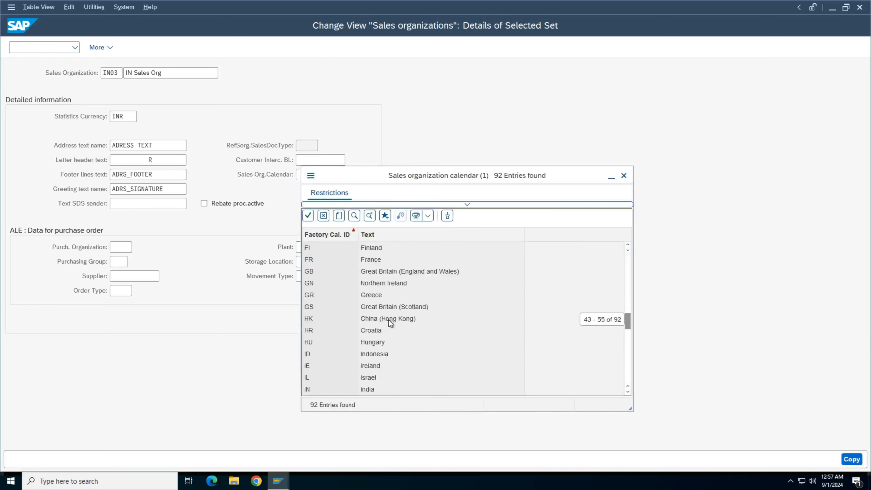
scroll(389, 320, "down", 2)
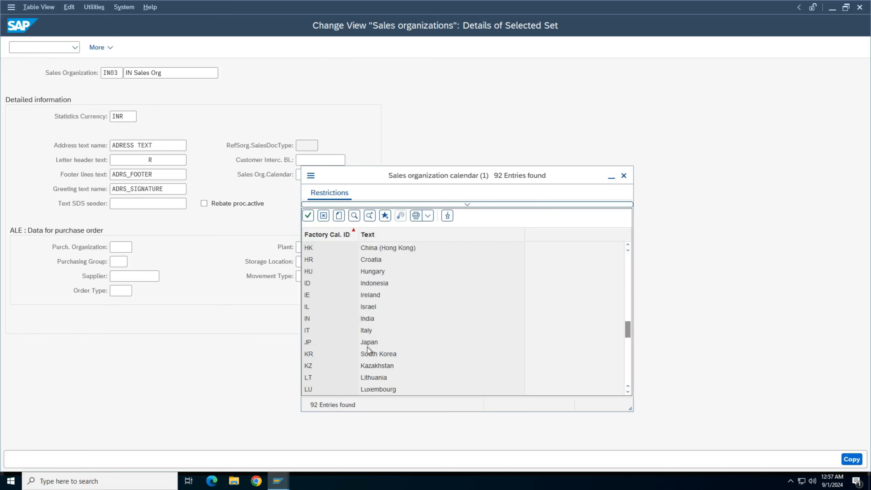
double_click(360, 319)
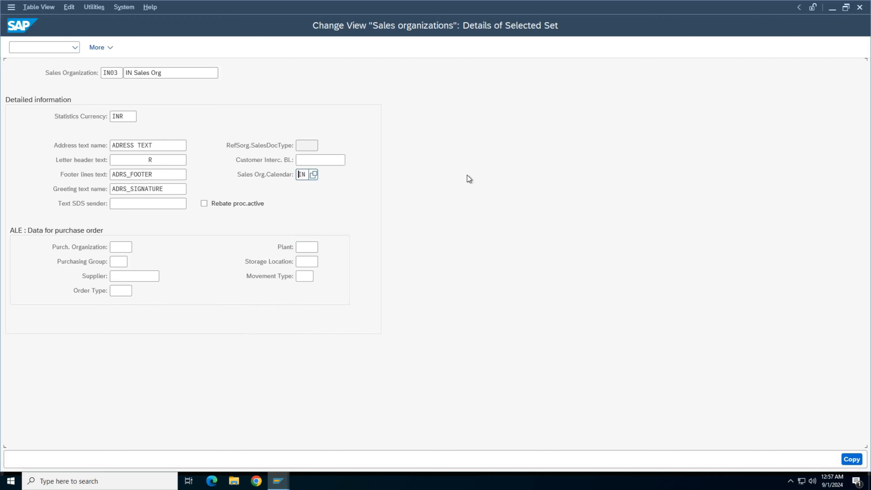
Confirm the copied IN03 details and replace the name in its address with "IN Sales Org".
key("Return")
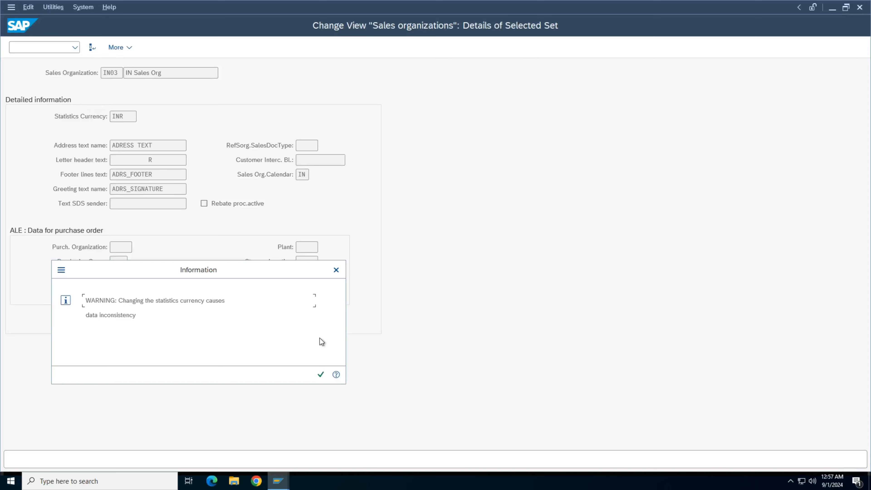
left_click(321, 374)
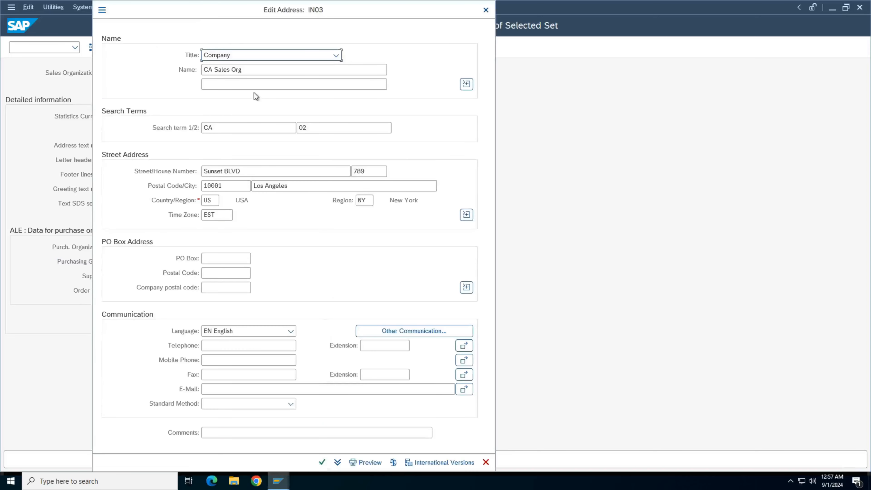
left_click_drag(266, 70, 69, 49)
key("ctrl+v")
key("Tab")
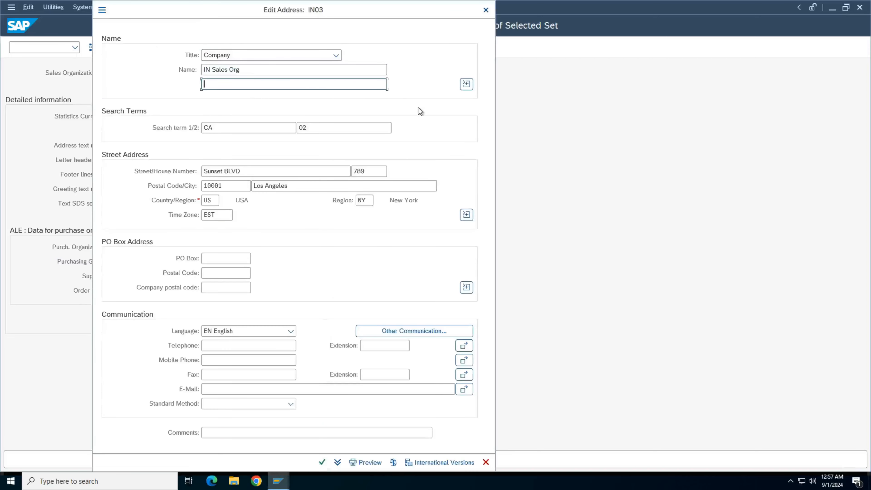
Set the two search terms in the IN03 address to IN and 03.
key("Tab")
key("Tab")
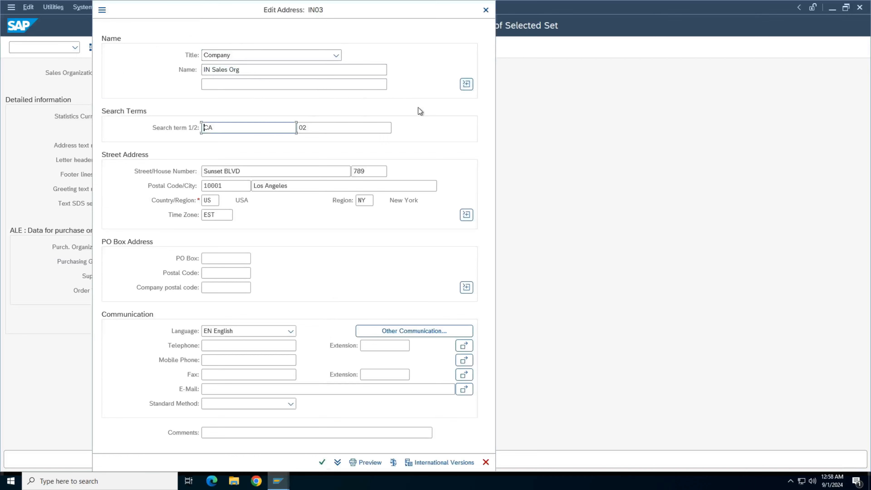
key("ctrl+a")
key("BackSpace")
key("Down")
key("Down")
key("Down")
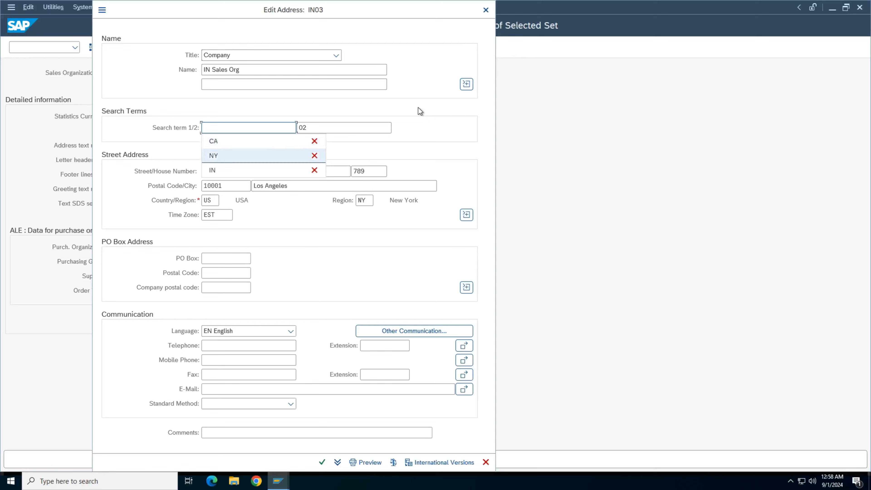
key("Return")
key("Tab")
key("ctrl+a")
key("Down")
key("Down")
key("Down")
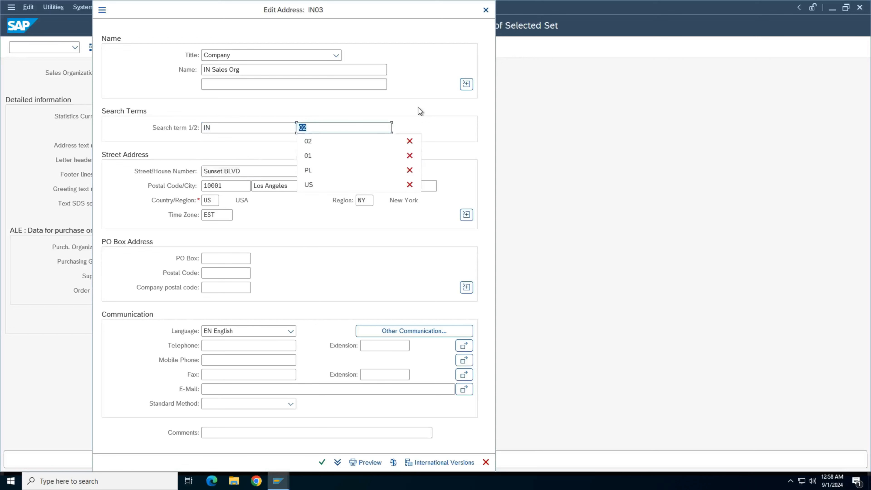
key("Up")
key("Return")
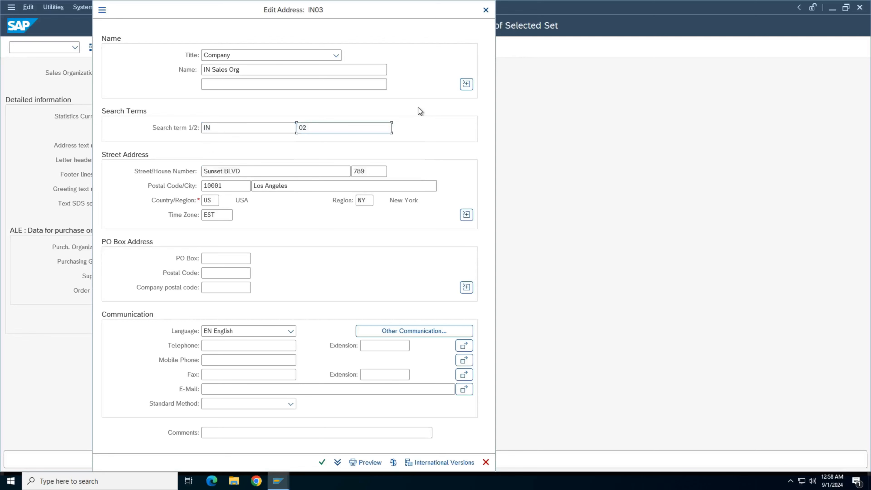
key("BackSpace")
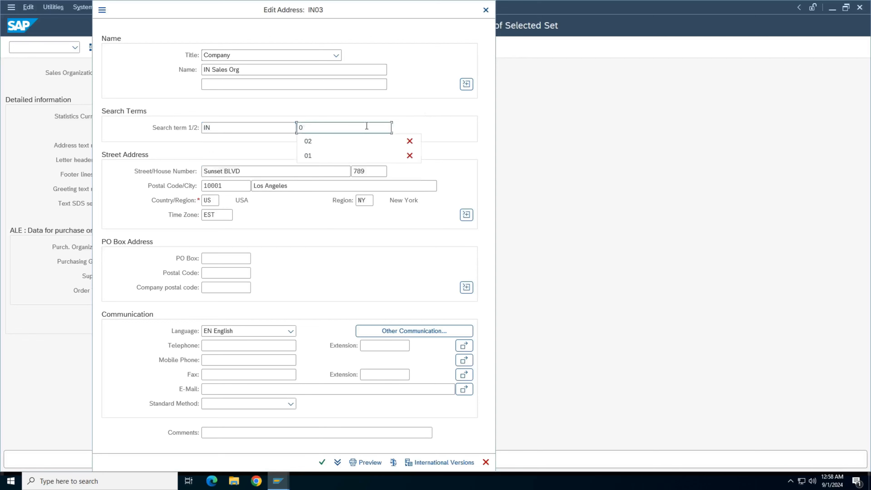
type("3")
key("Tab")
Replace the street name and house number in the IN03 address.
key("ctrl+a")
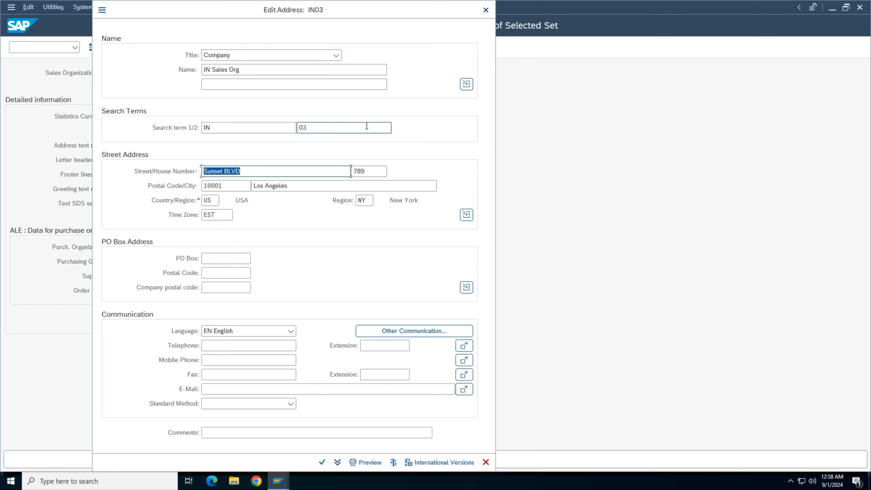
key("BackSpace")
type("Pune Street")
key("Tab")
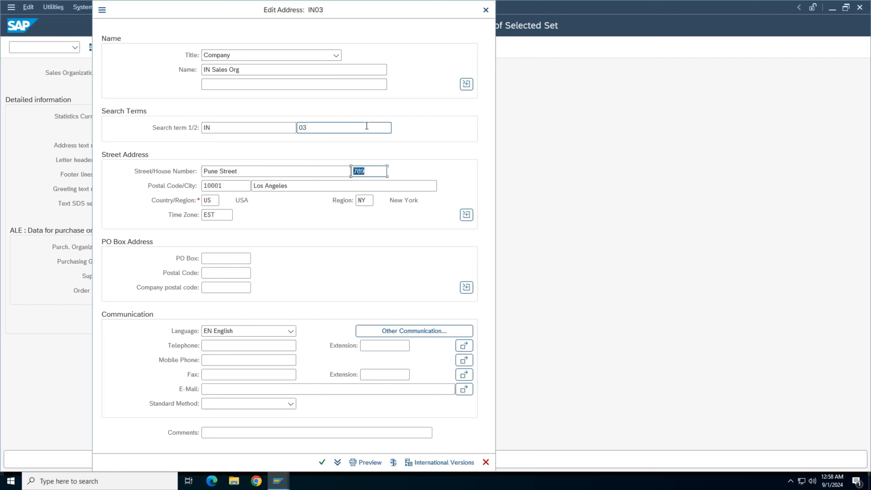
type("456")
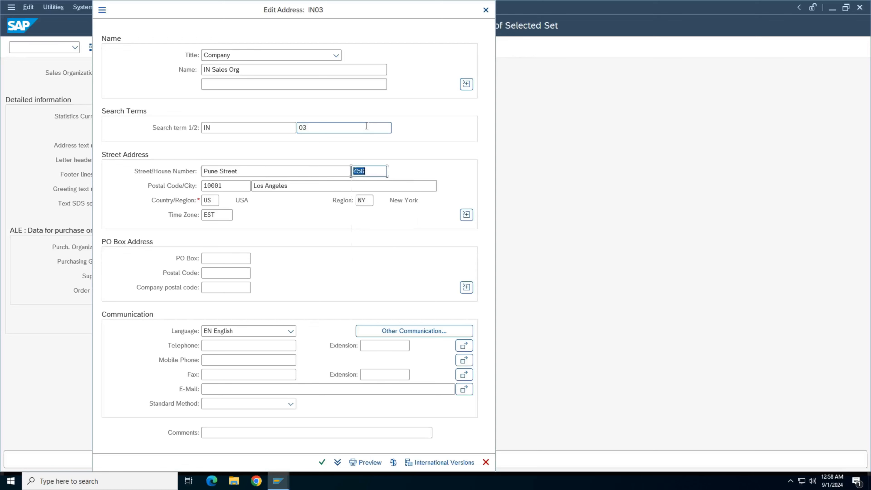
key("Tab")
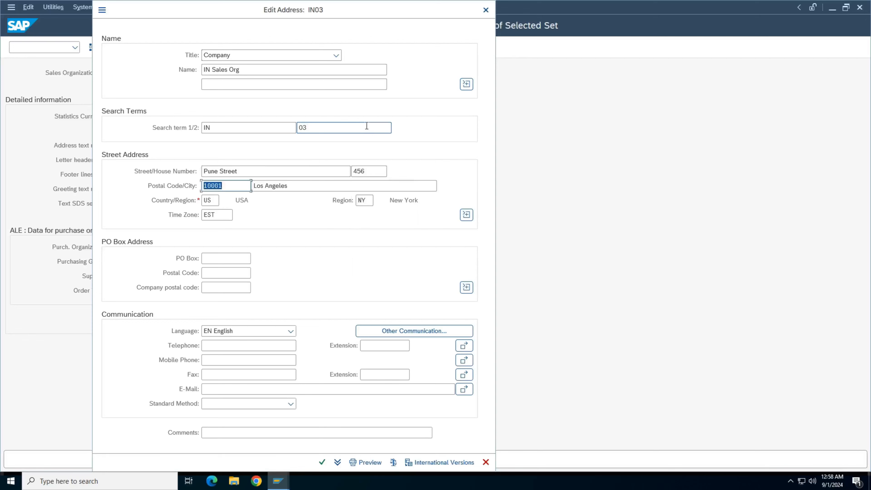
Try a different previously used postal code in the IN03 address.
key("Down")
key("Down")
key("Down")
key("Tab")
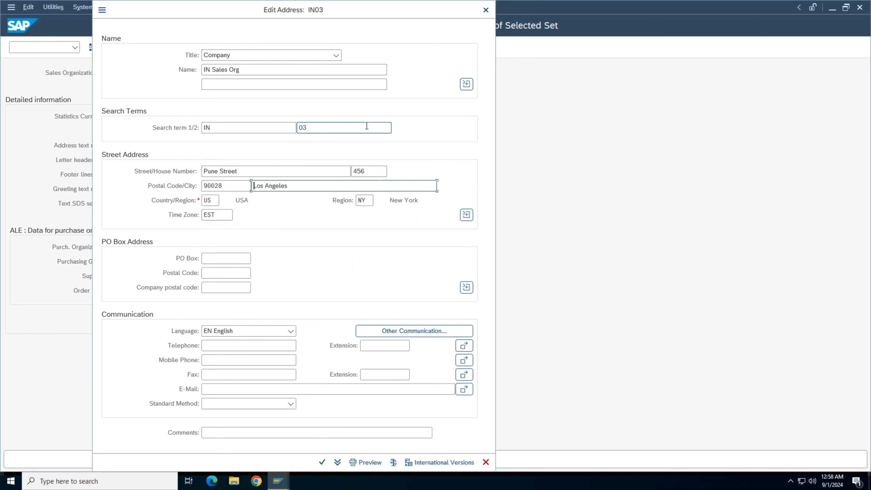
Set the country of the IN03 address to IN.
key("Tab")
key("Down")
key("Down")
key("Down")
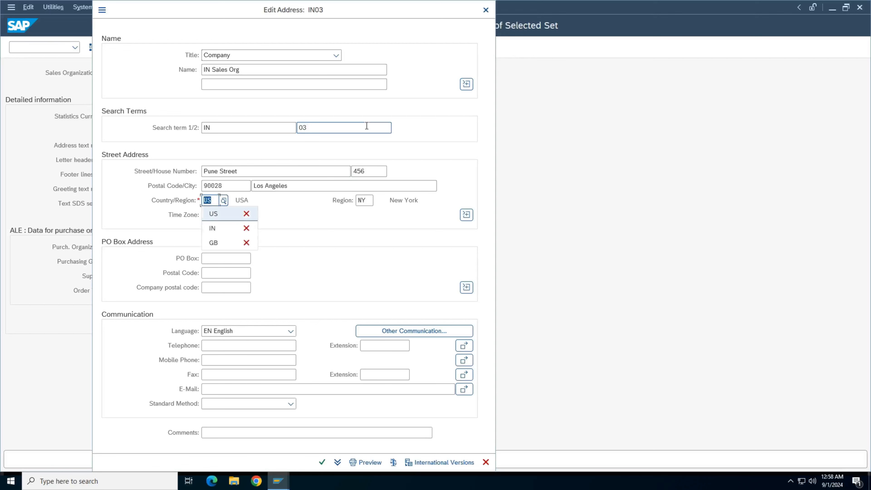
key("Return")
key("Tab")
key("alt+space")
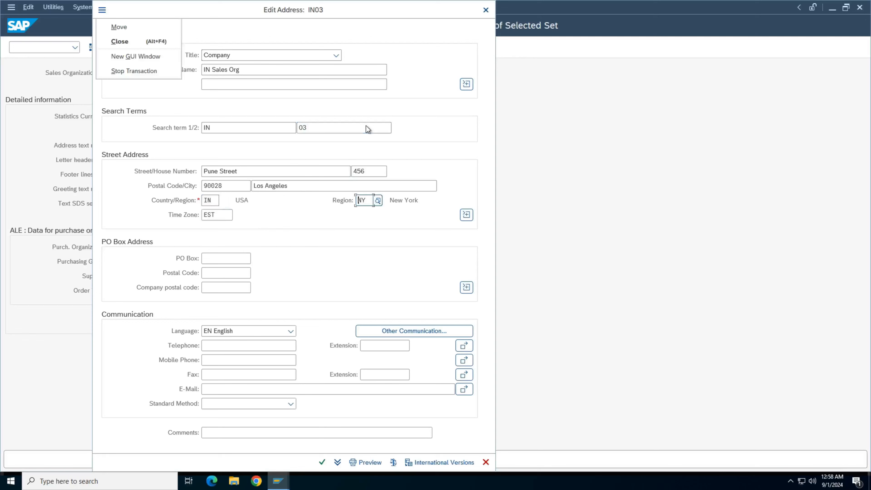
Replace the city in the IN03 address with the Indian city from the earlier entries.
left_click(325, 186)
left_click_drag(326, 186, 163, 195)
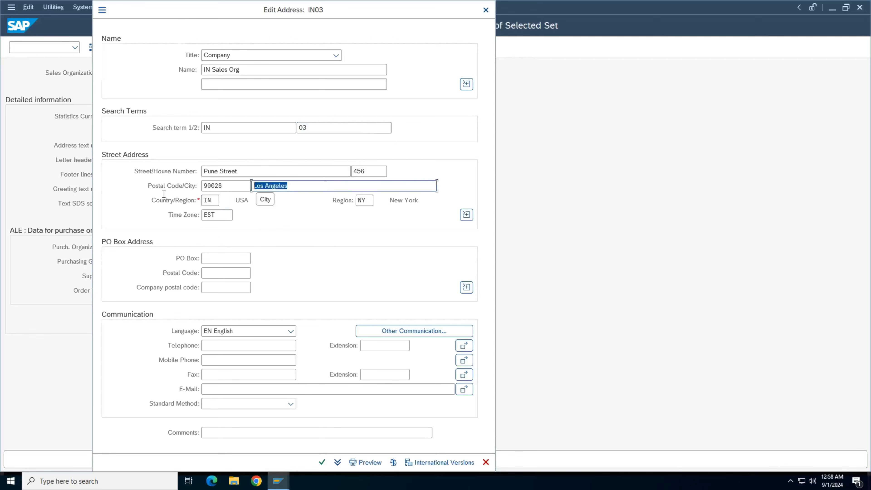
key("Down")
key("Down")
key("Down")
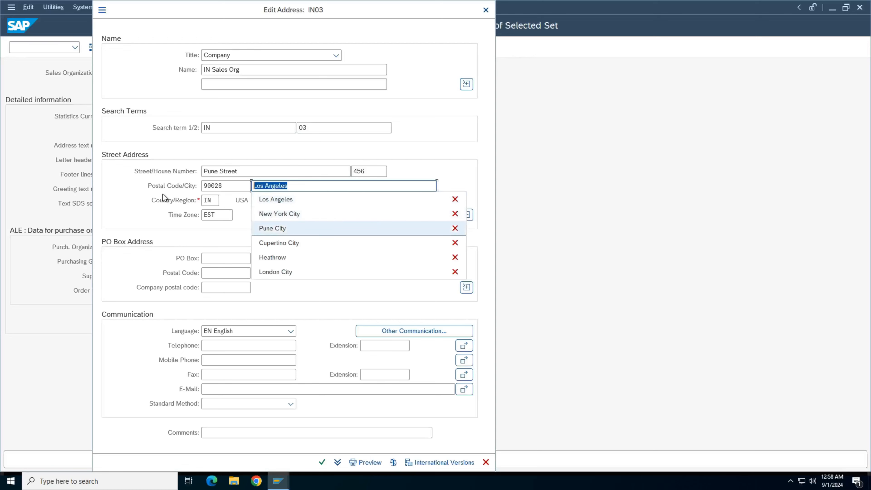
key("Return")
key("Tab")
key("Tab")
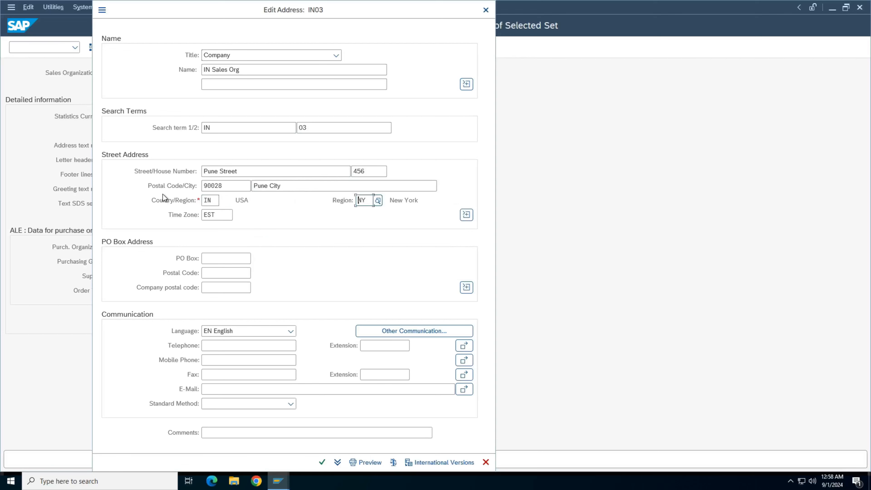
Set the region of the IN03 address to MH.
key("Down")
key("Down")
key("Down")
key("Up")
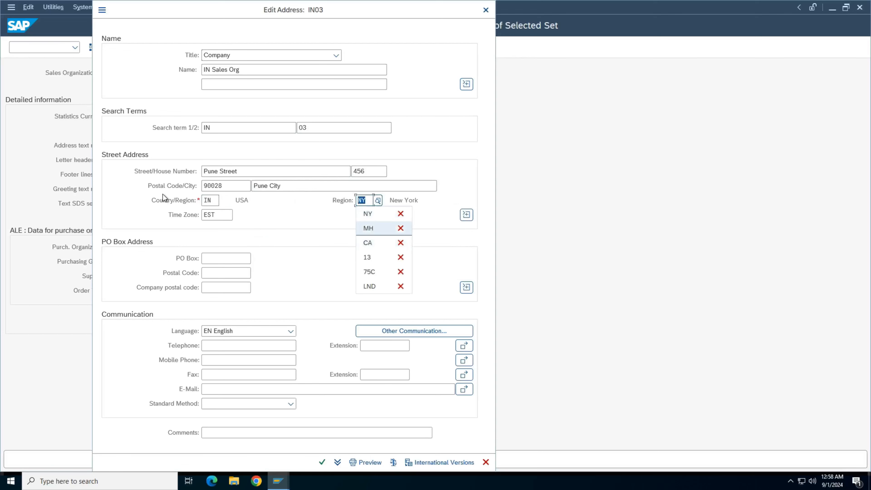
key("Return")
key("Tab")
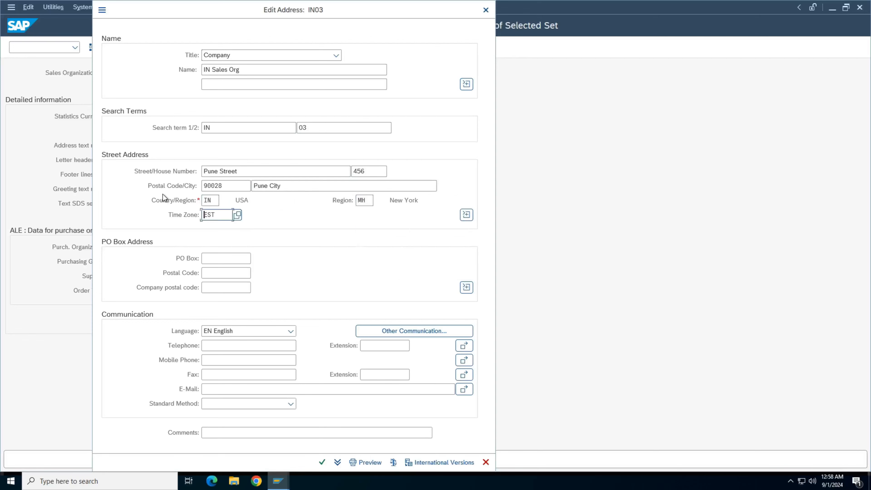
Clear the time zone in the IN03 address and try to accept the address.
key("shift+End")
key("Delete")
key("Return")
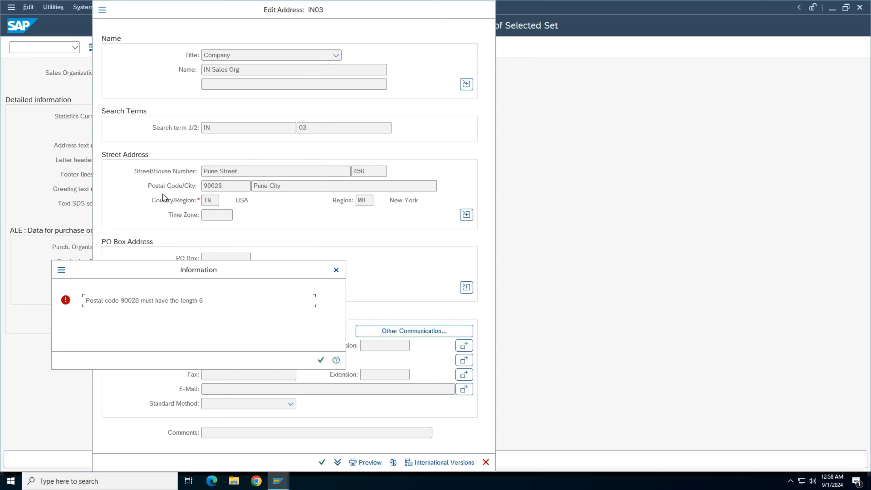
key("Tab")
key("Return")
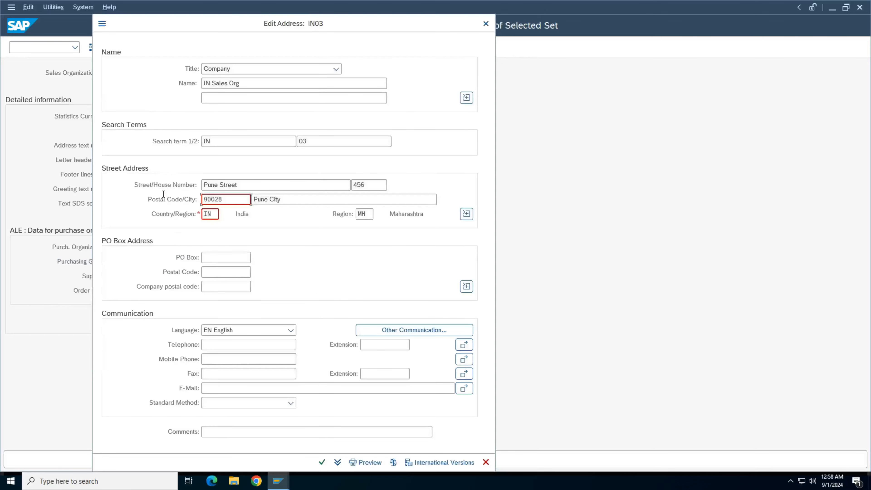
Replace the postal code with a previously used six-digit Indian one and accept the IN03 address.
key("Return")
key("Return")
key("Return")
key("ctrl+a")
key("Down")
key("Down")
key("Down")
key("Down")
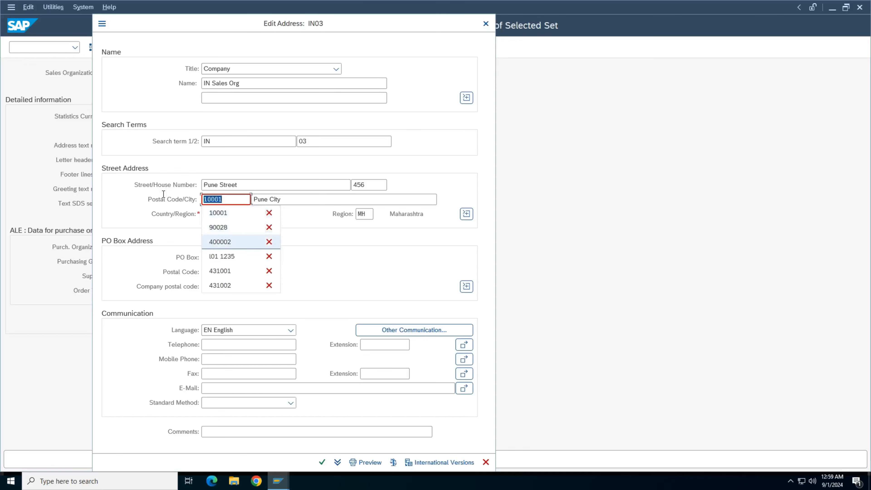
key("Down")
key("Down")
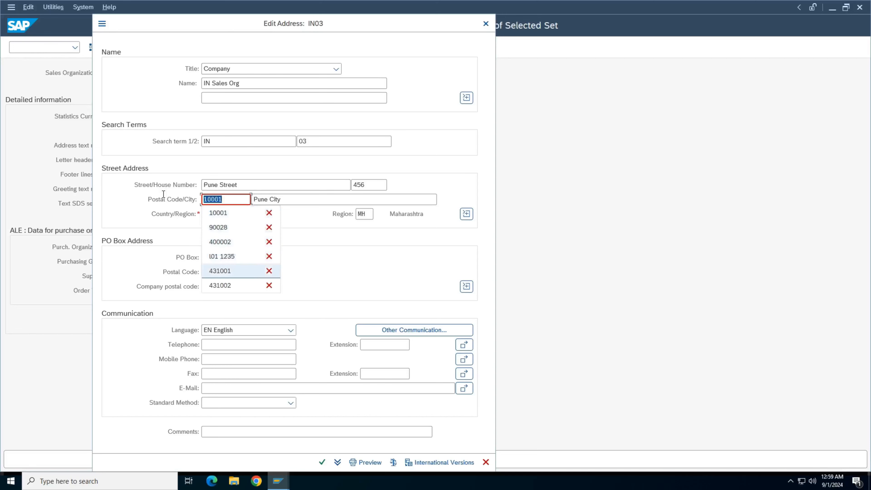
key("Up")
key("Up")
key("Return")
key("Return")
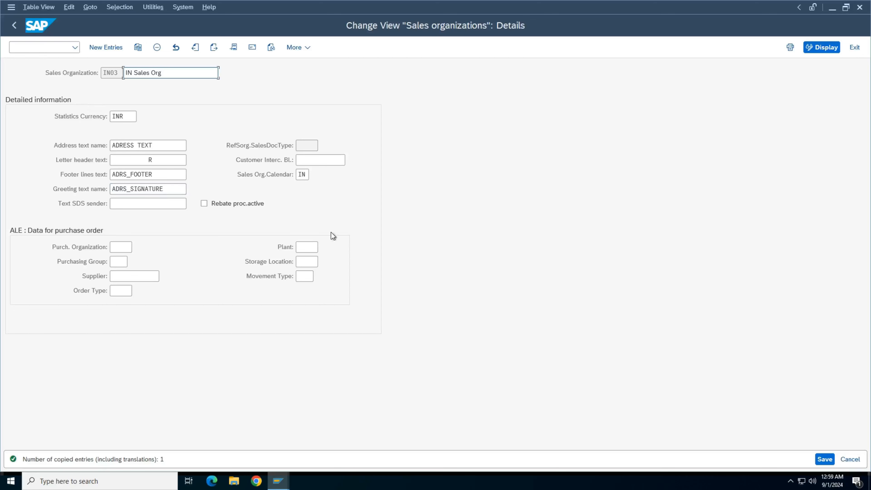
Save sales organization IN03 and return to the sales organizations overview.
left_click(828, 463)
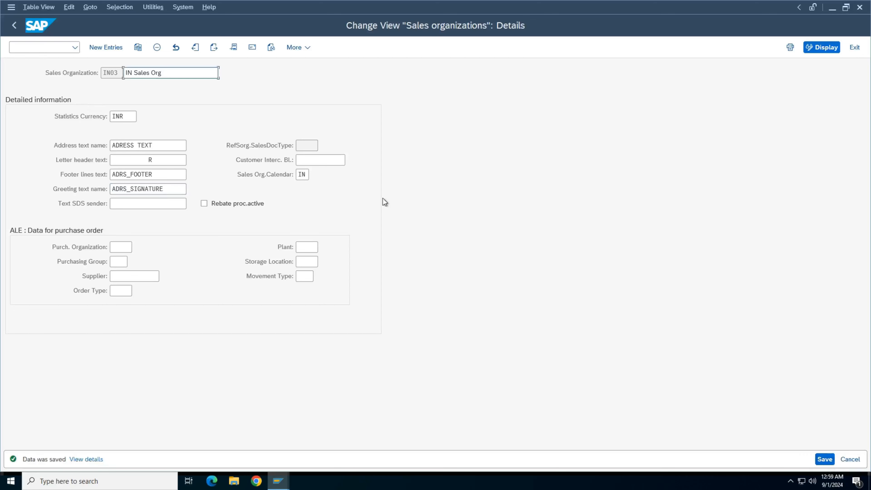
key("ctrl+s")
left_click(14, 25)
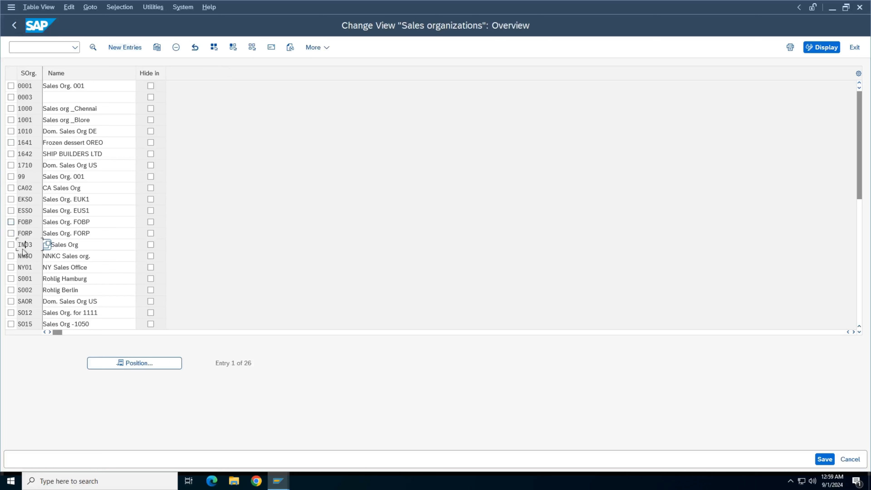
Mark the entries IN03, CA02 and NY01 in the sales organizations overview.
left_click(11, 245)
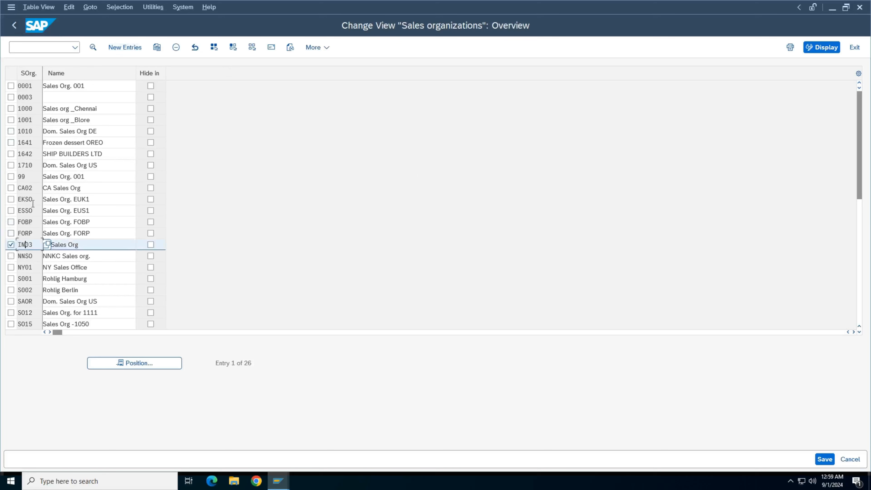
left_click(11, 187)
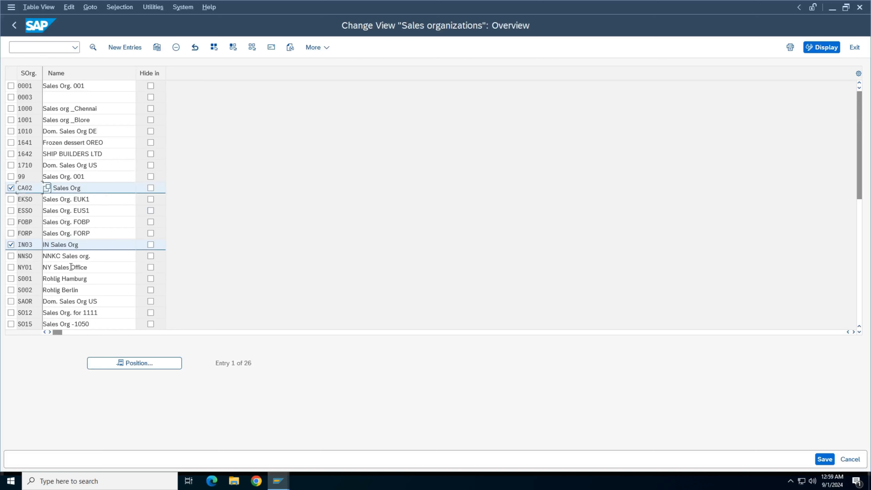
left_click(11, 268)
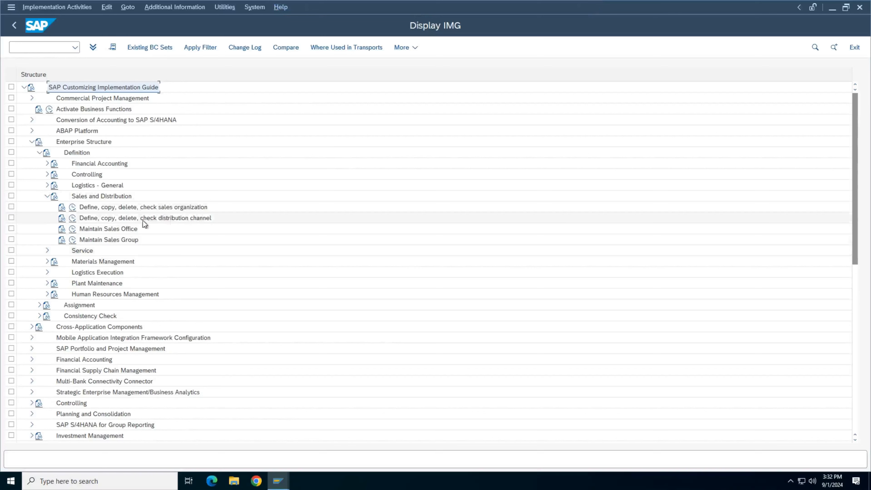
Open the Define distribution channel activity under Sales and Distribution and highlight the name of distribution channel 01.
left_click(72, 218)
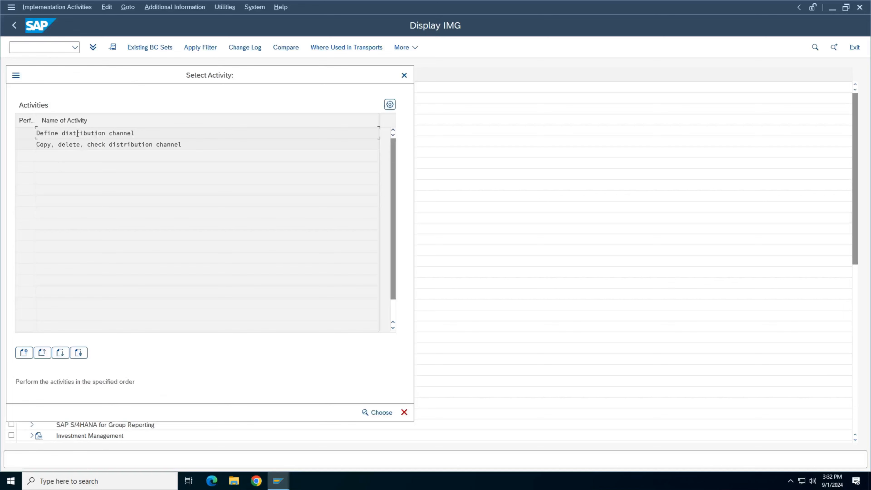
double_click(68, 132)
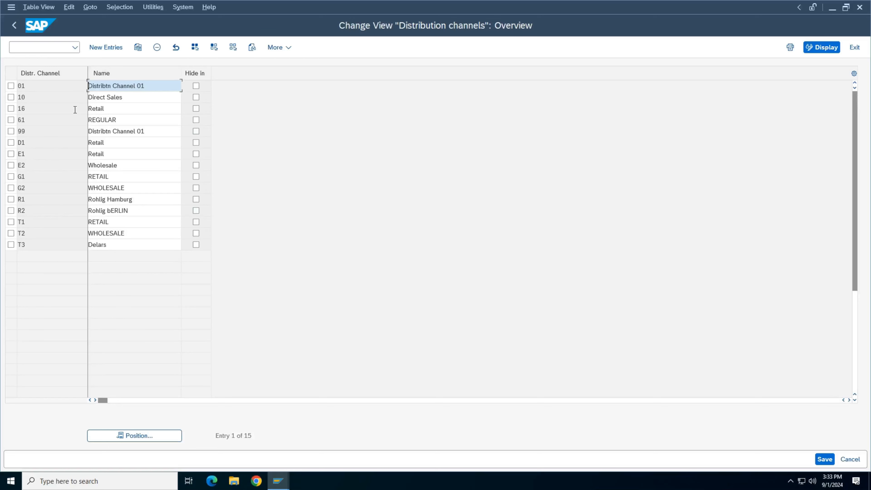
left_click_drag(40, 85, 1, 101)
left_click_drag(151, 86, 3, 82)
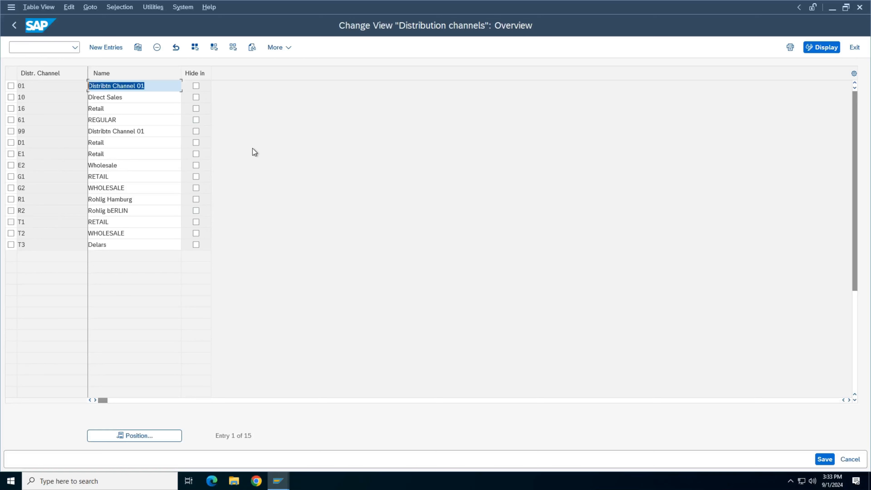
Start new distribution channel entries and add channel L1 with the name Whole Sale.
key("Caps_Lock")
left_click(106, 48)
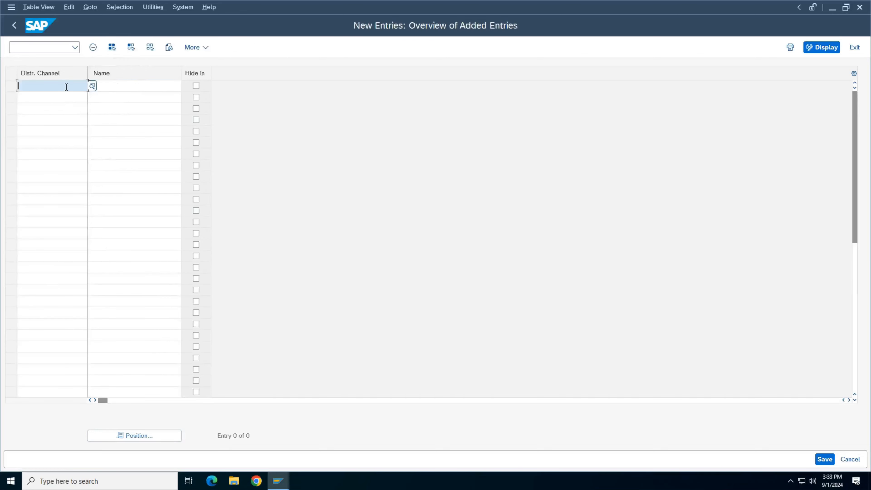
type("L1")
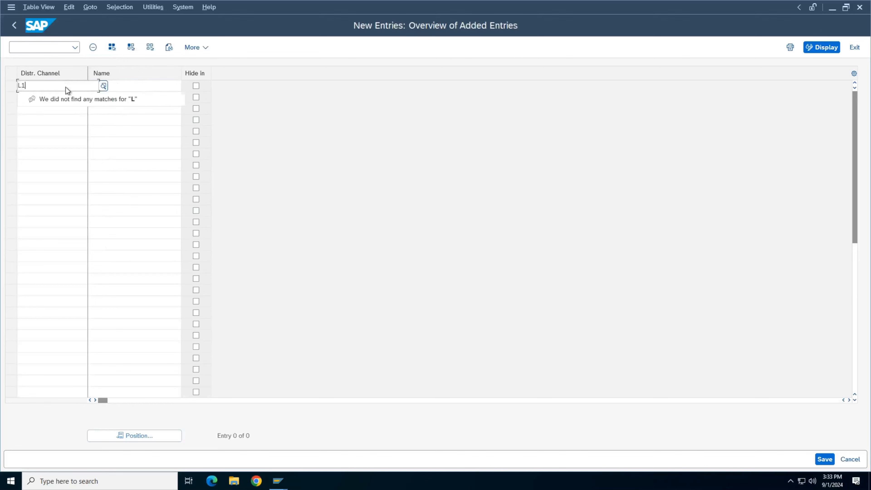
key("Tab")
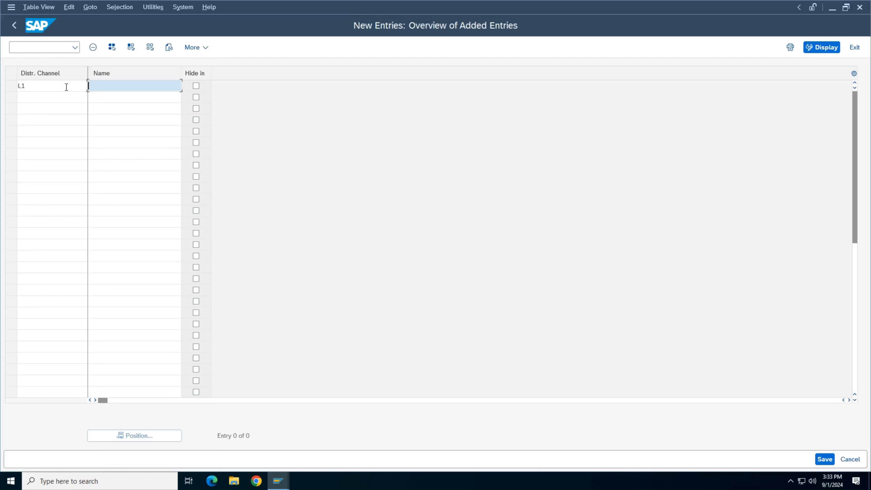
type("w")
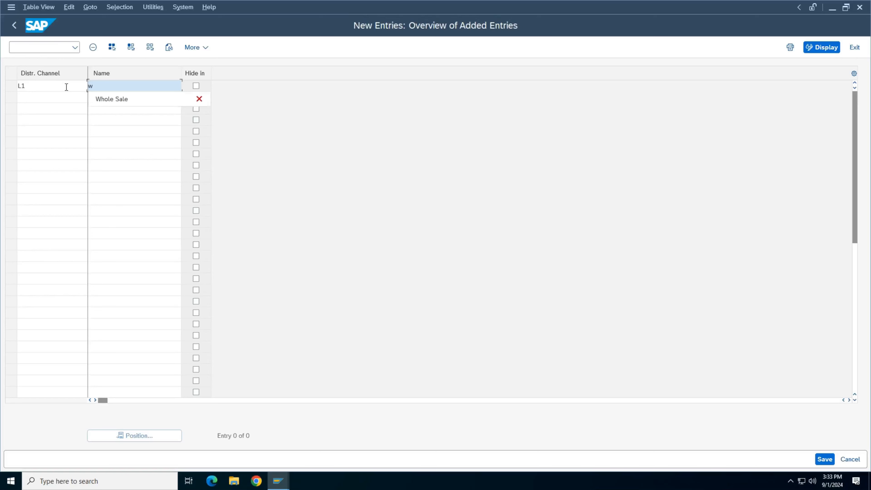
key("Return")
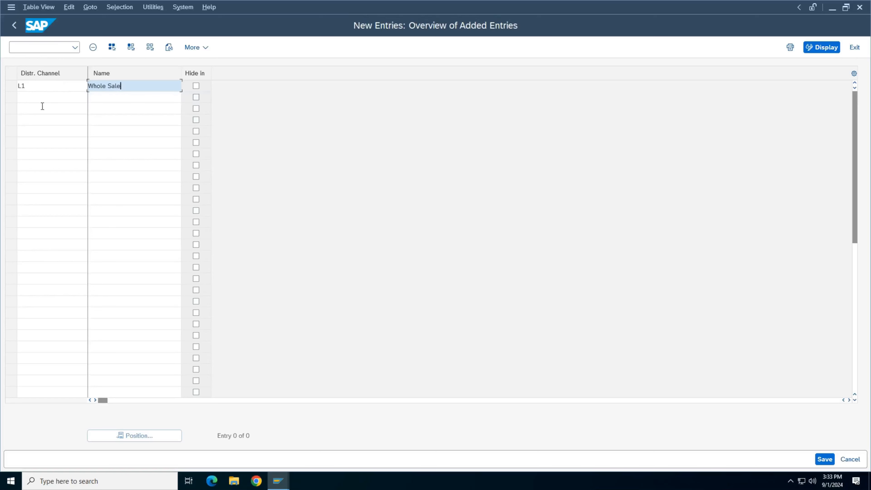
Add distribution channel L2 with the name Retail in the second row.
left_click(48, 99)
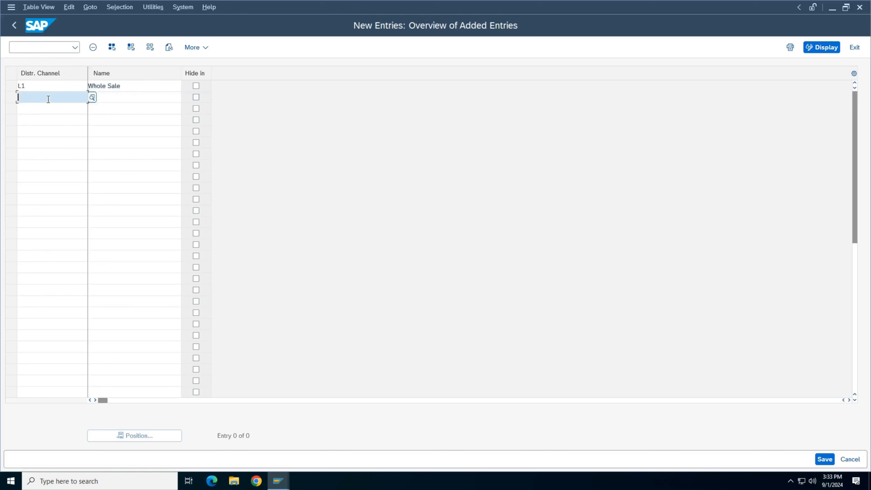
type("L2")
key("Tab")
type("R")
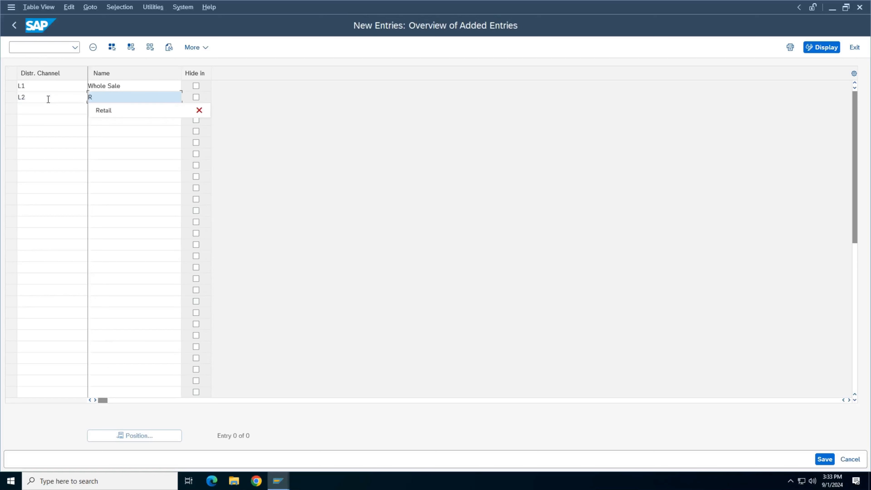
left_click(115, 109)
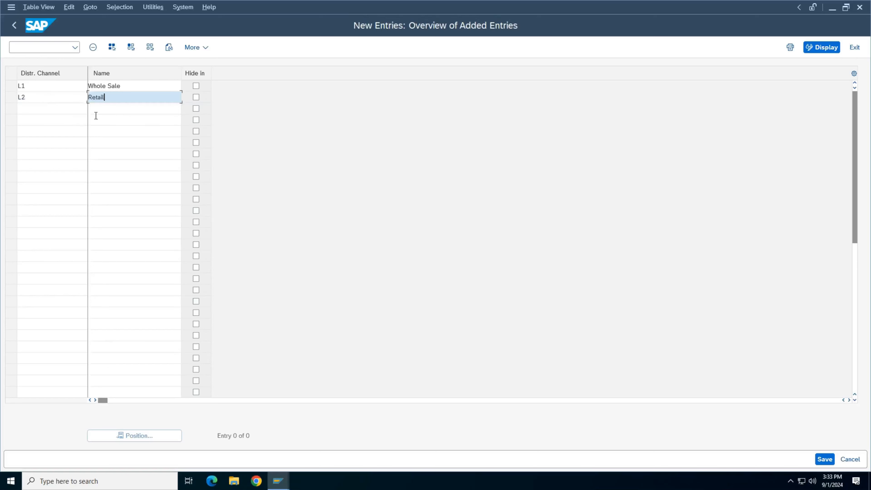
Add distribution channel L3 with the name Online Sale in the third row and validate the entries.
left_click(56, 109)
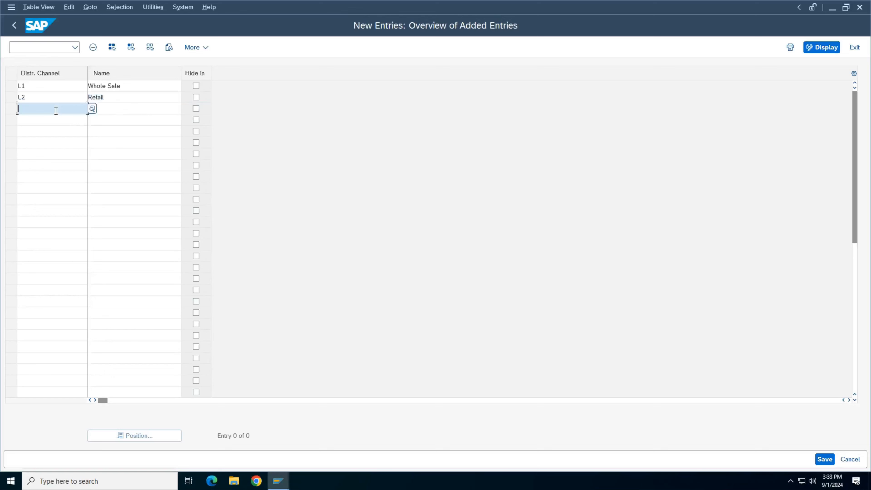
type("L3")
key("Tab")
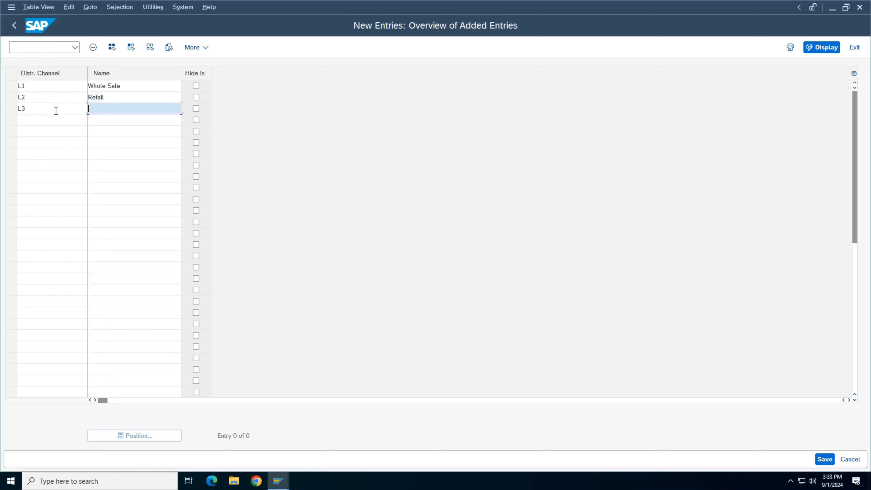
type("O")
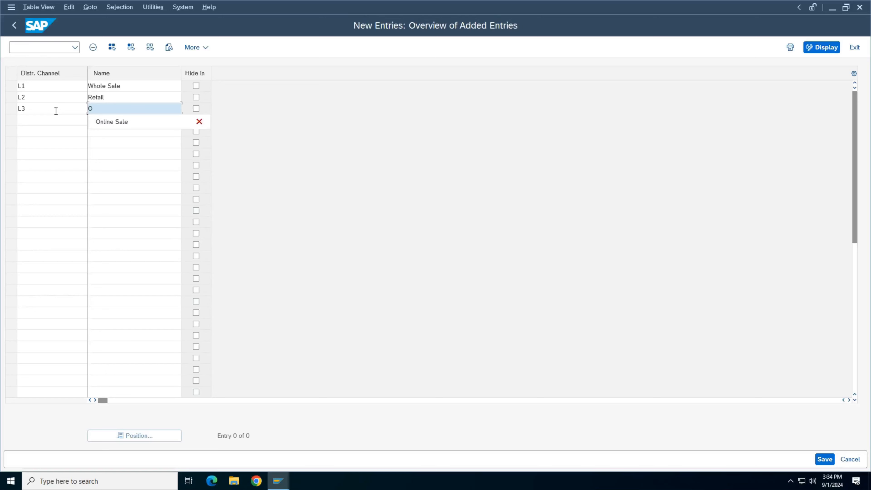
left_click(113, 123)
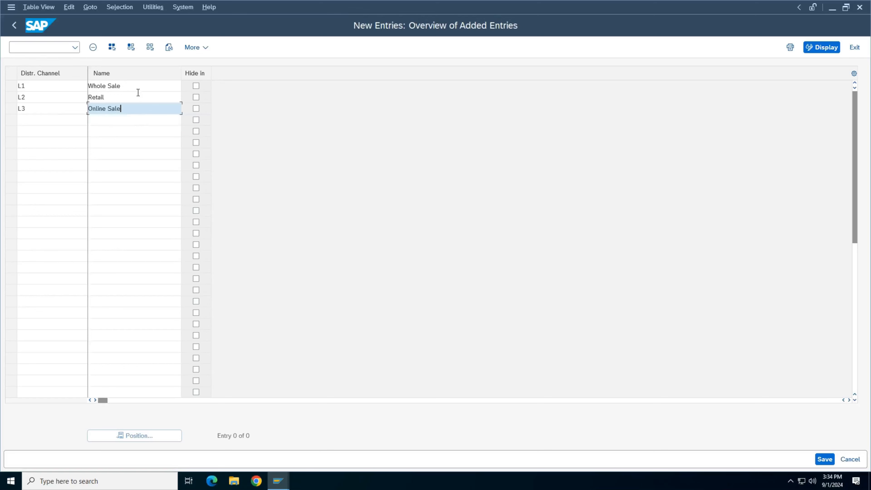
key("Return")
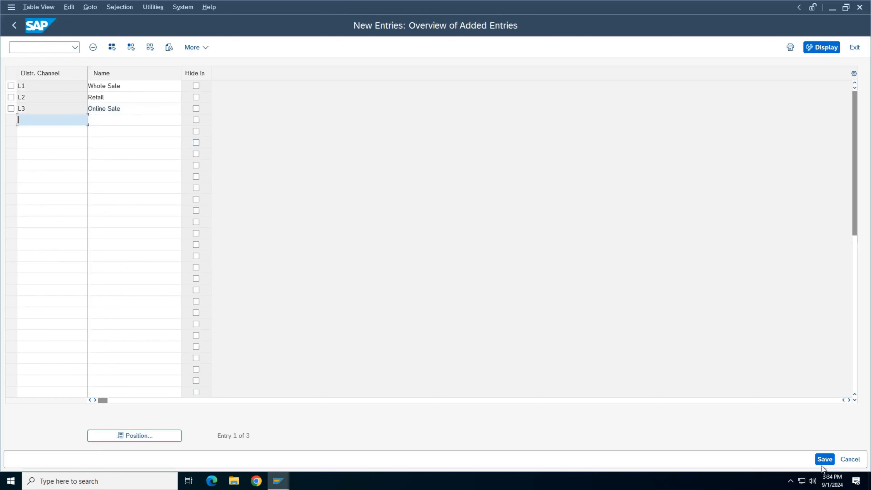
Save the new distribution channels under the proposed SAP TRAINING customizing request and leave the new entries view.
left_click(822, 460)
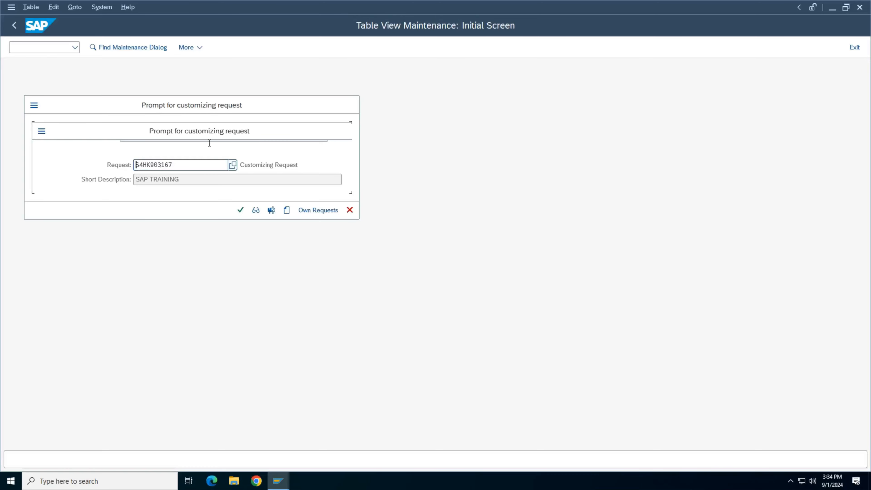
left_click(240, 210)
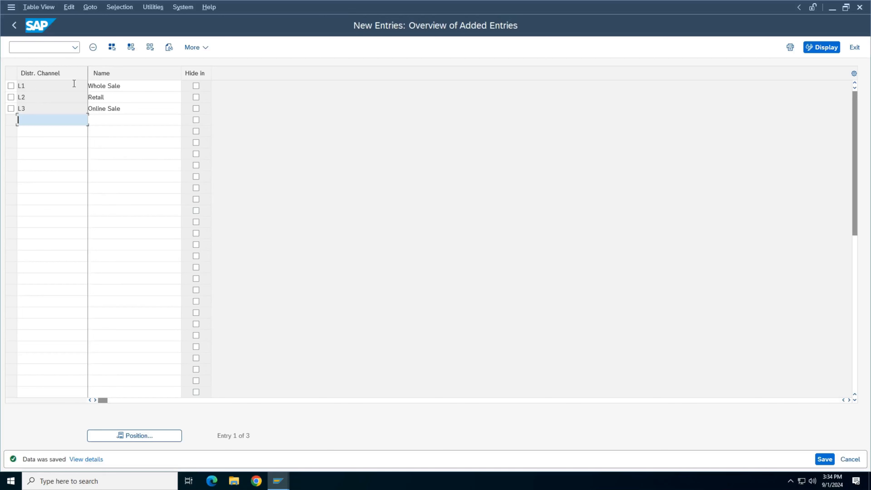
left_click(14, 26)
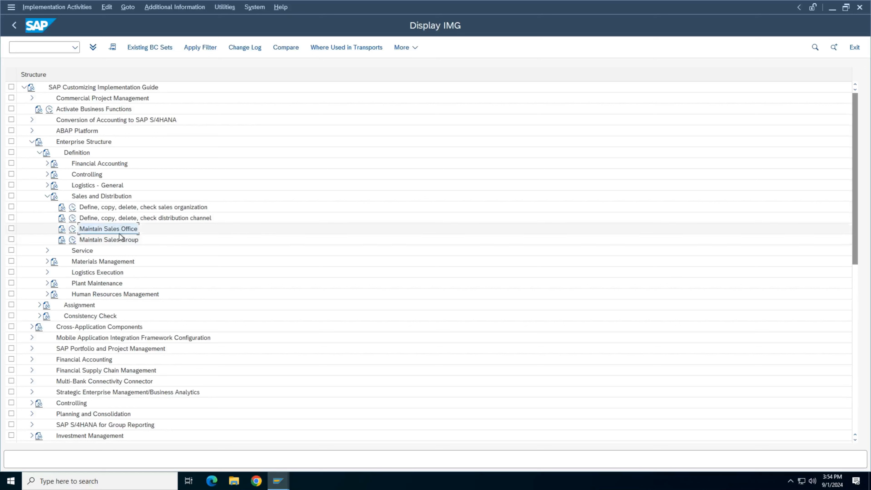
Create a new entry in Maintain Sales Office with code NYSO and description Sales Office NY.
left_click(73, 229)
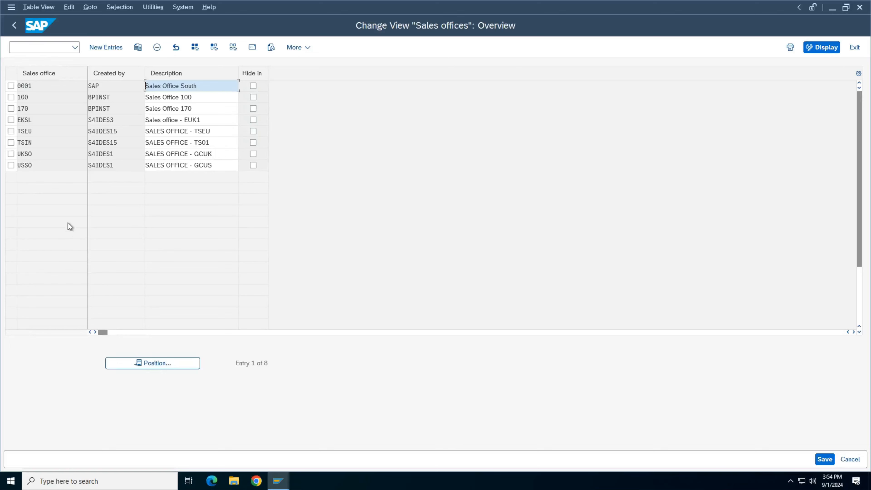
left_click(105, 49)
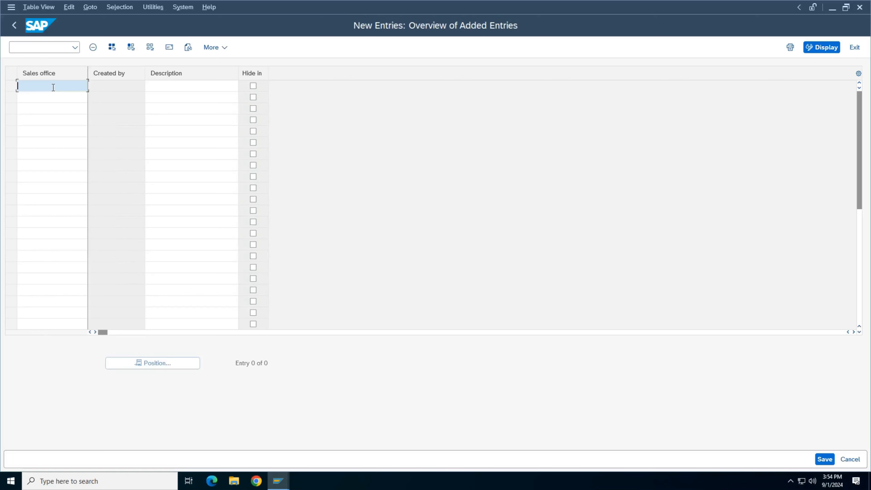
key("Caps_Lock")
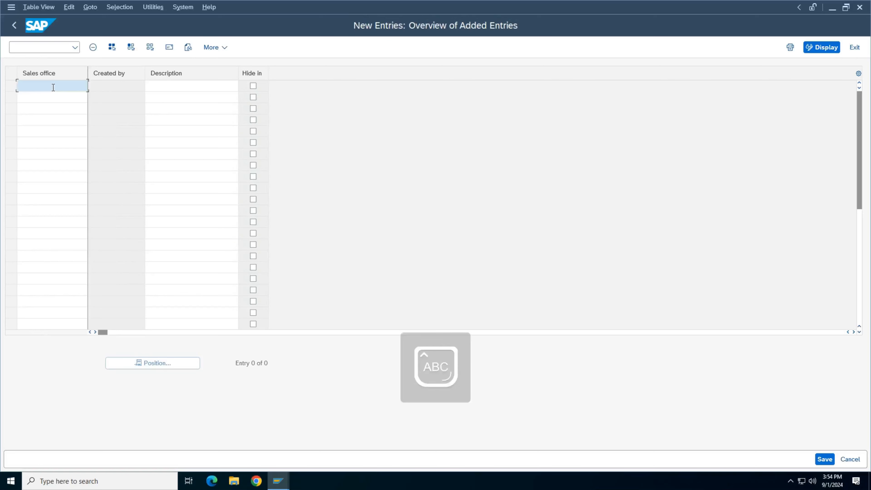
type("N")
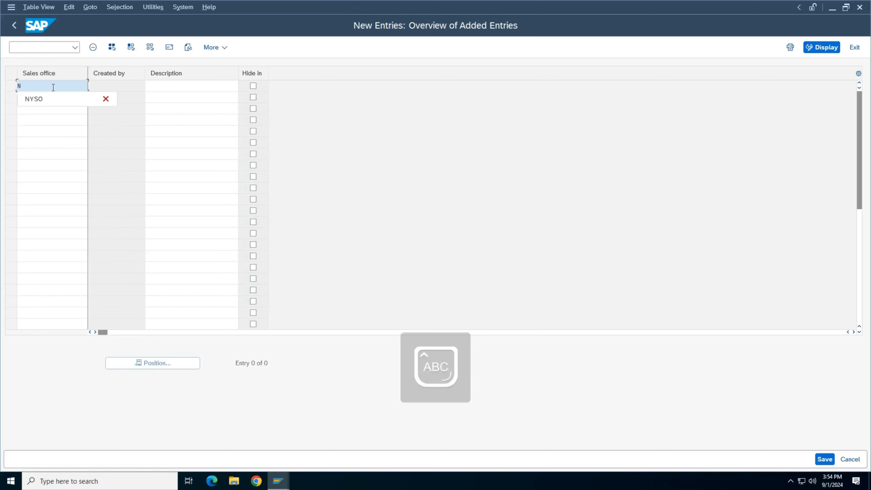
key("Down")
key("Return")
key("Tab")
key("Down")
key("Down")
key("Down")
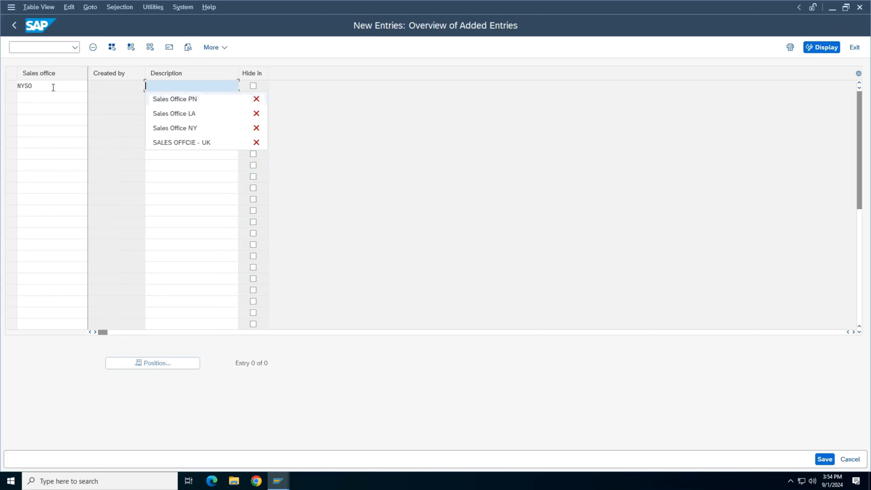
key("Return")
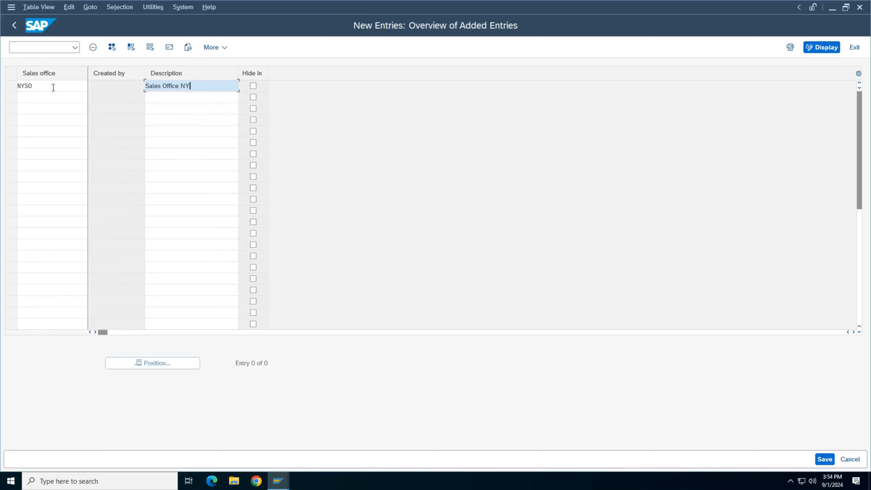
left_click(184, 210)
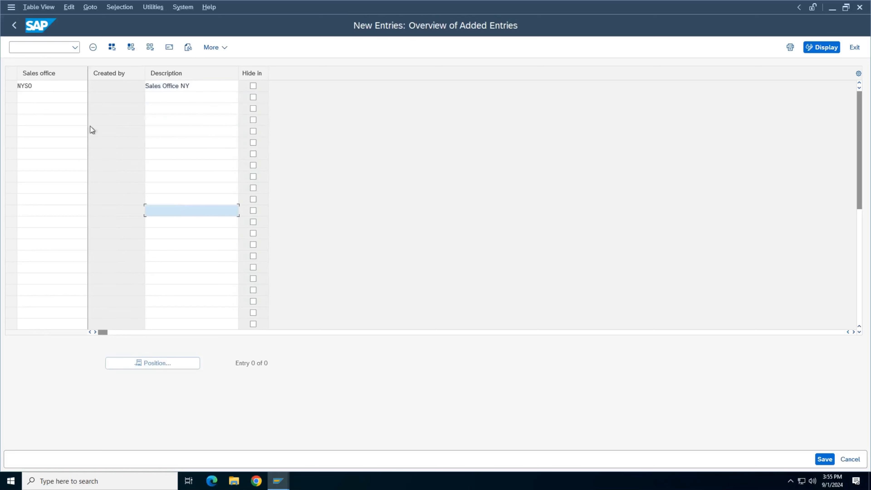
Open the address of sales office NYSO and set its title to Company and its name to Sales Office - New York.
left_click(169, 47)
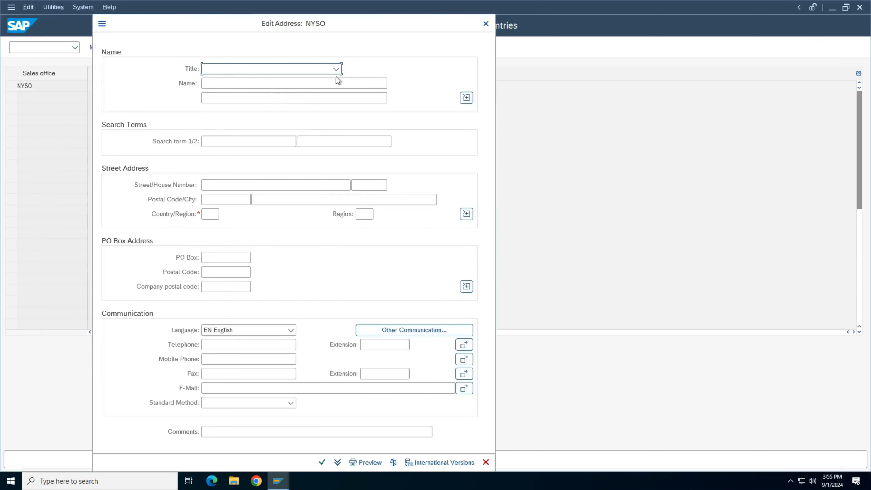
left_click(336, 68)
left_click(294, 83)
left_click(294, 83)
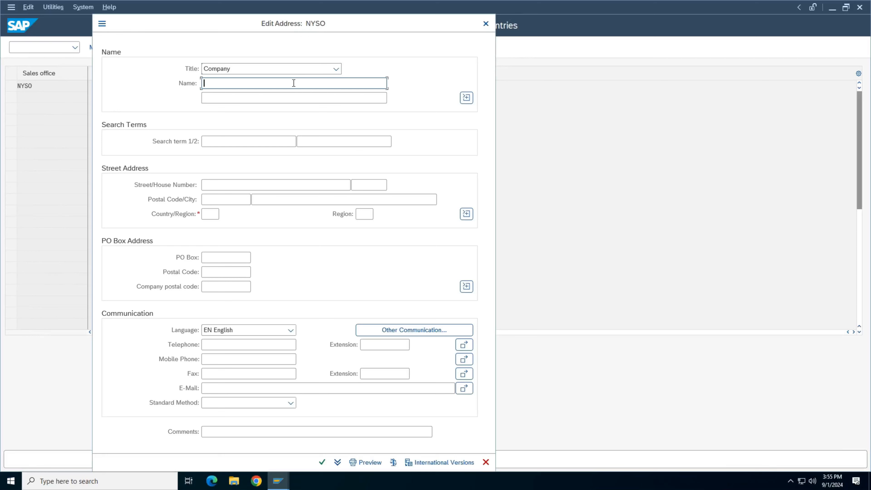
key("Down")
key("Down")
key("Down")
key("Return")
key("Tab")
key("Tab")
key("Tab")
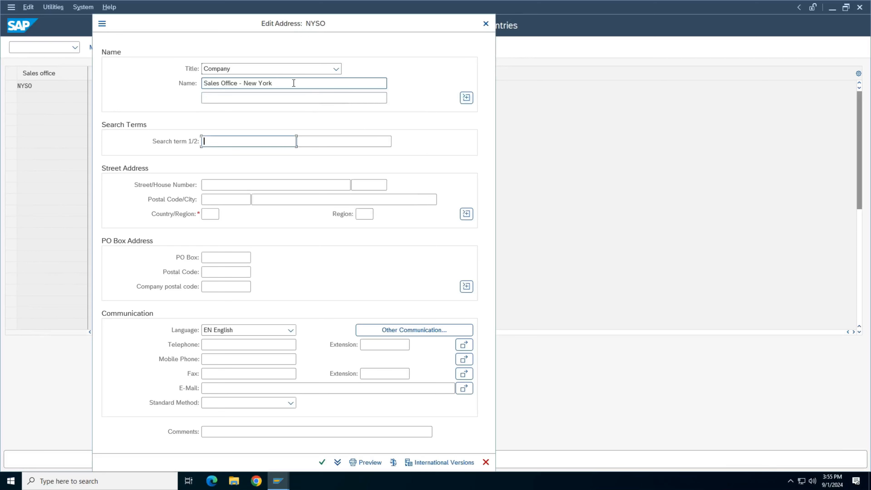
Enter NY and SO as the two search terms of the sales office address.
type("NY")
key("Tab")
type("SO")
key("Tab")
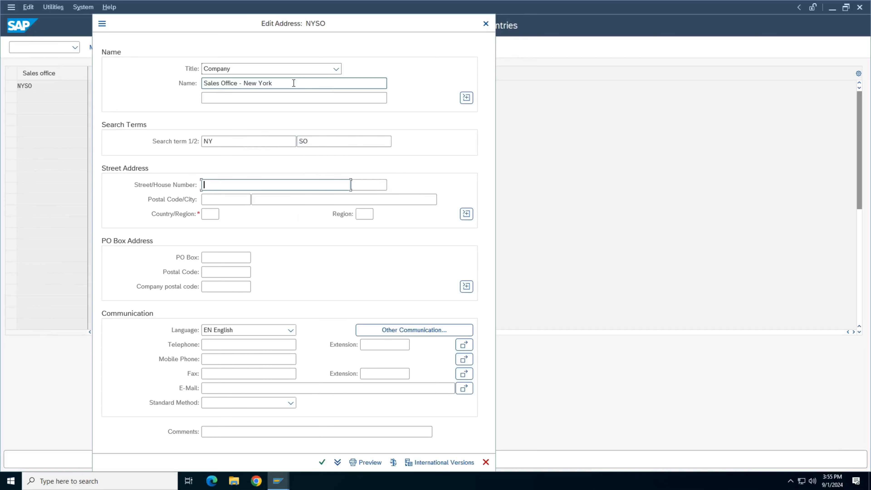
Fill in the street name and house number of the sales office address.
type("Wall Street")
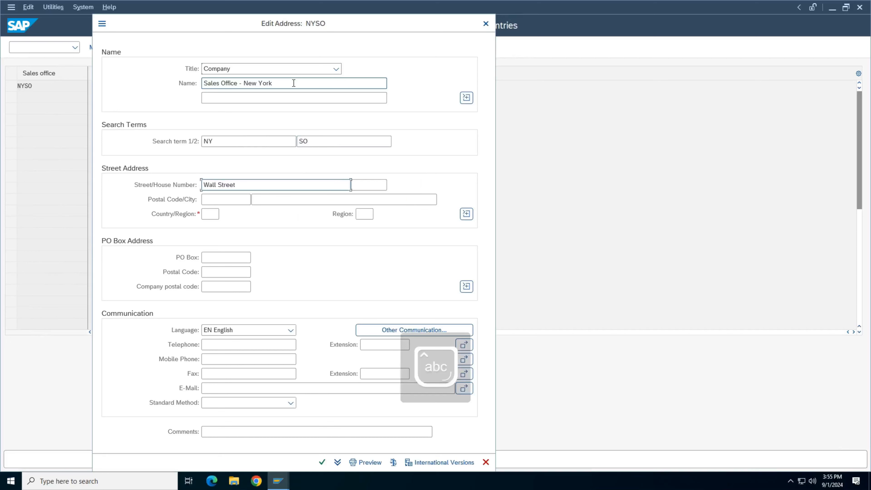
key("Tab")
type("1")
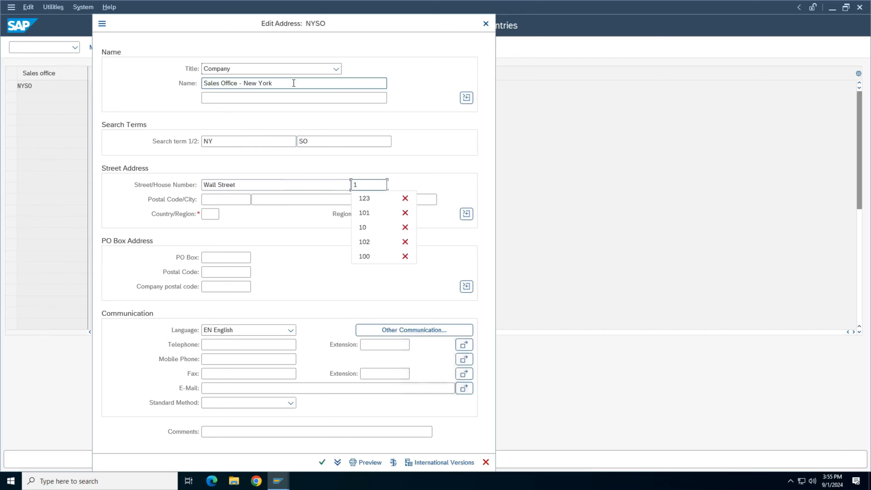
key("Return")
key("Tab")
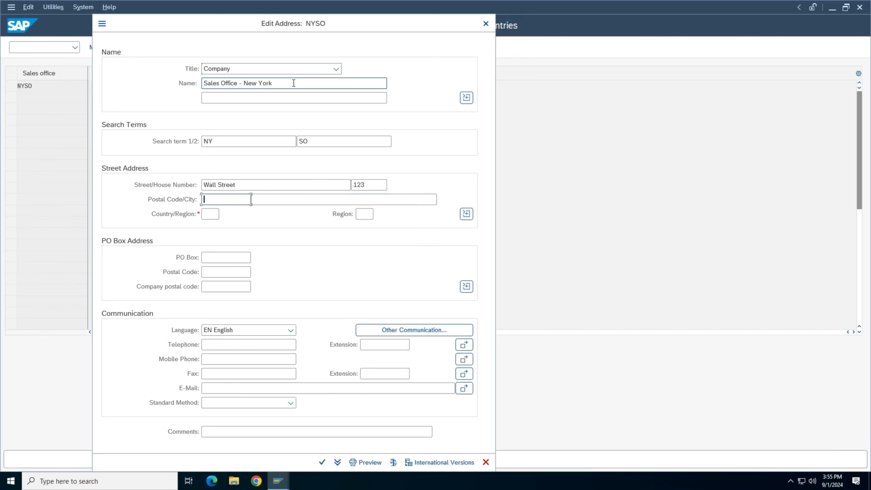
Fill in the postal code and city of the sales office address.
key("Down")
key("Down")
key("Down")
key("Down")
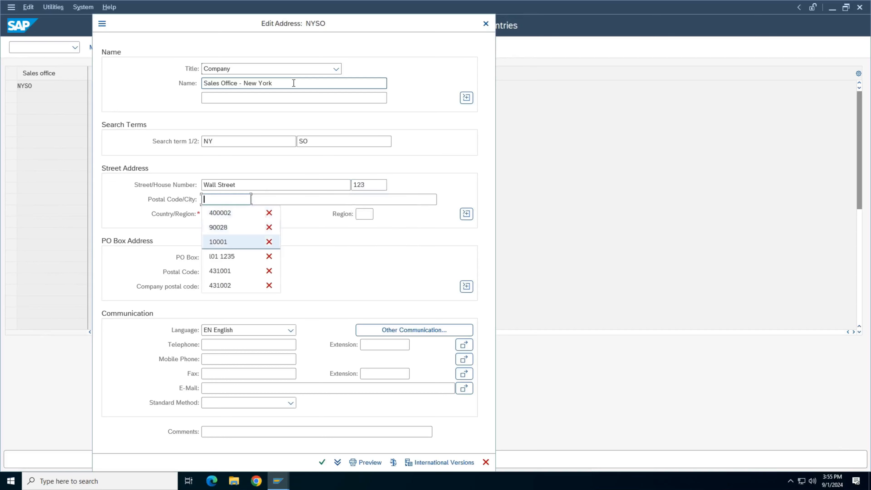
key("Return")
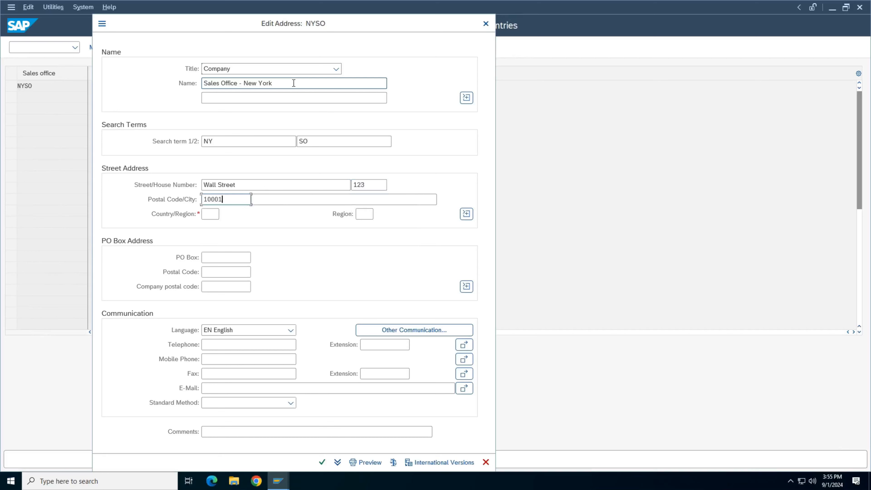
key("Tab")
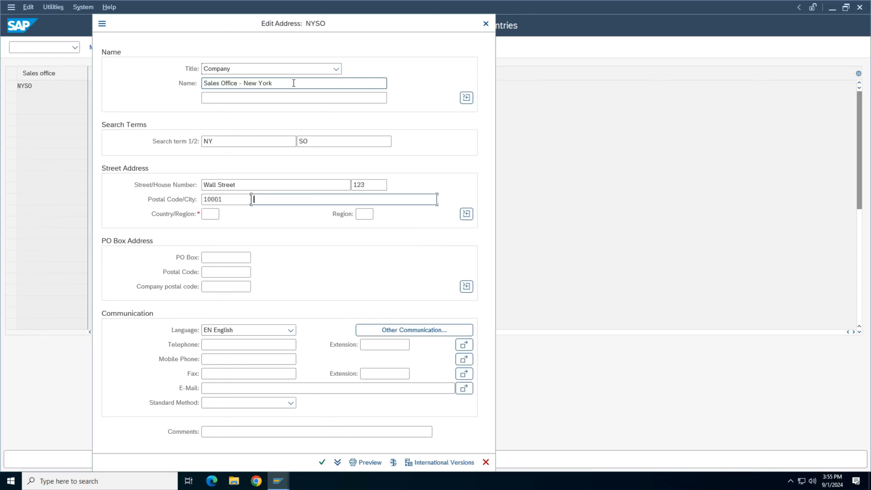
type("N")
key("Down")
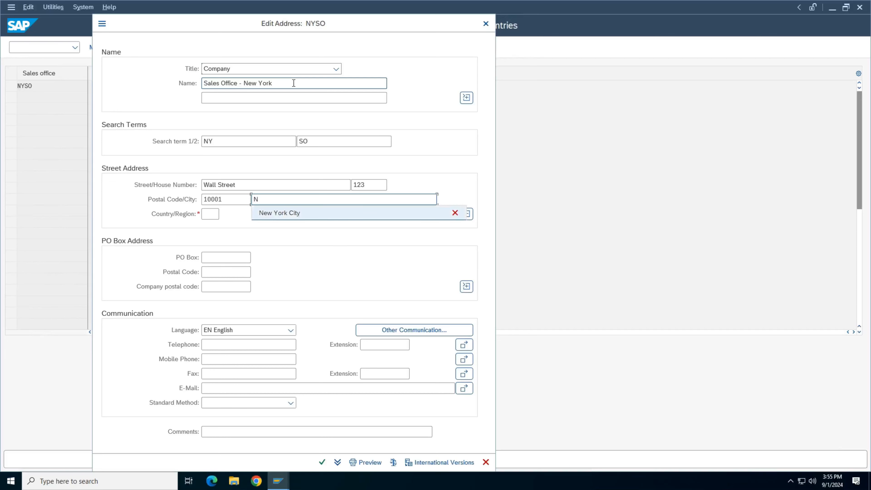
key("Return")
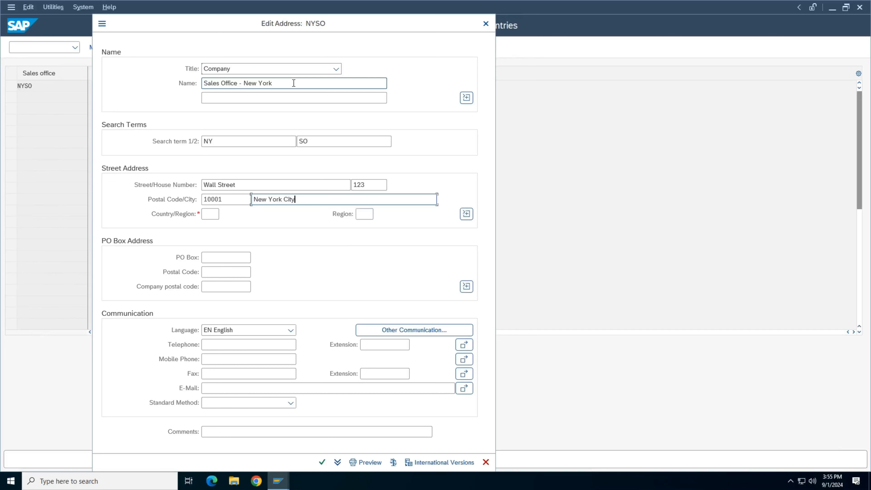
Set the NYSO address to country US and region NY, and accept the address.
key("Tab")
type("U")
key("Down")
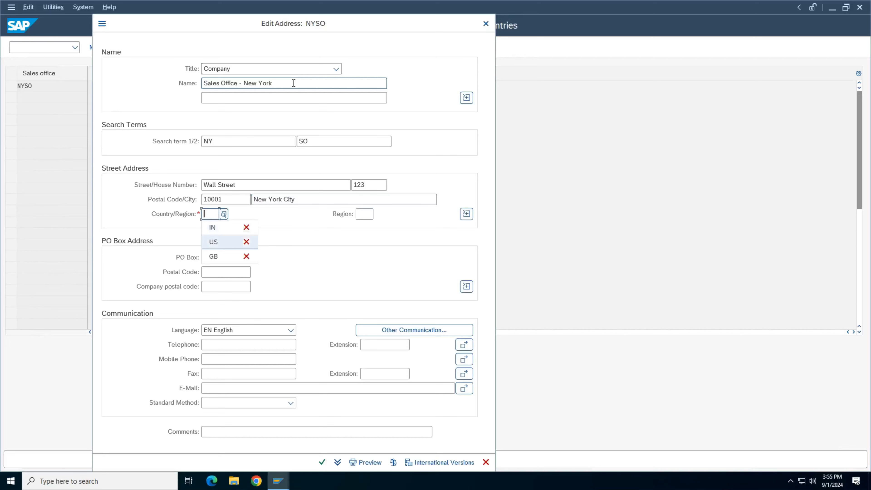
key("Return")
key("Tab")
key("Down")
key("Down")
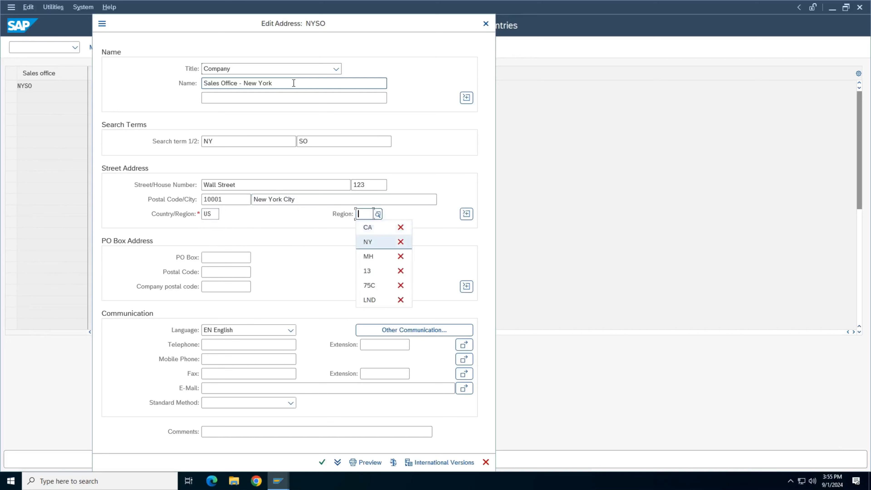
key("Return")
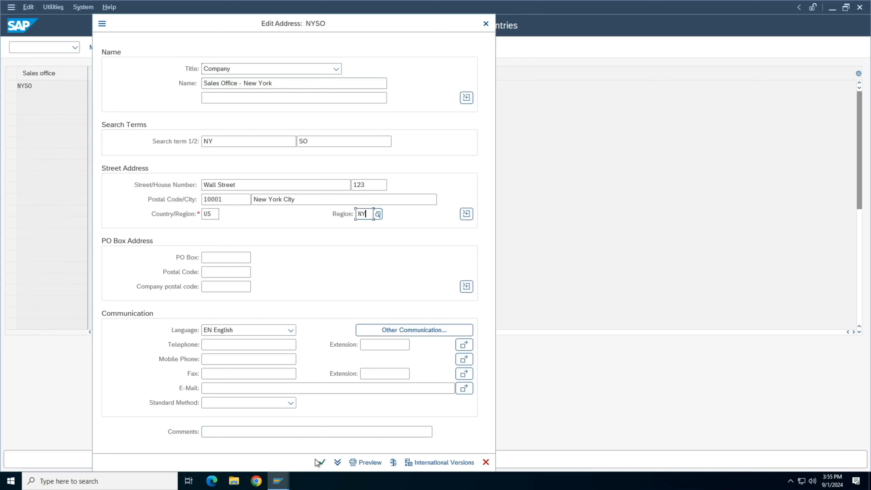
left_click(321, 464)
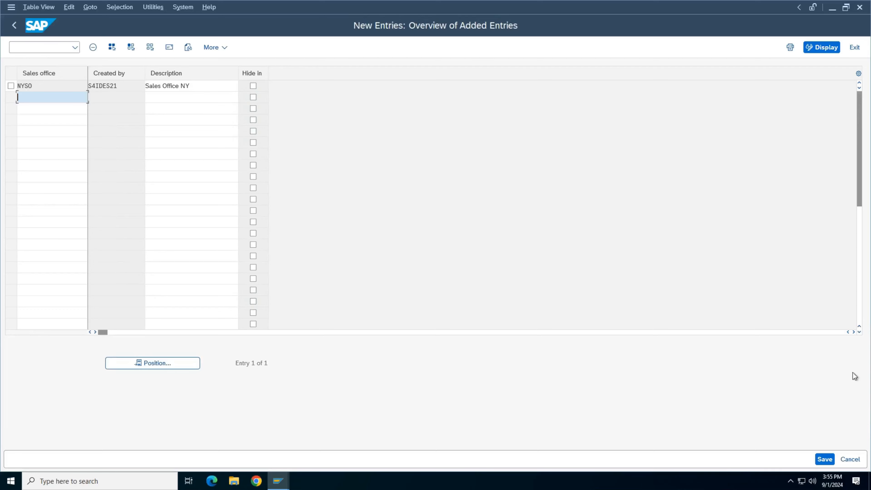
Save sales office NYSO under the proposed SAP TRAINING customizing request and return to the sales offices overview.
left_click(824, 459)
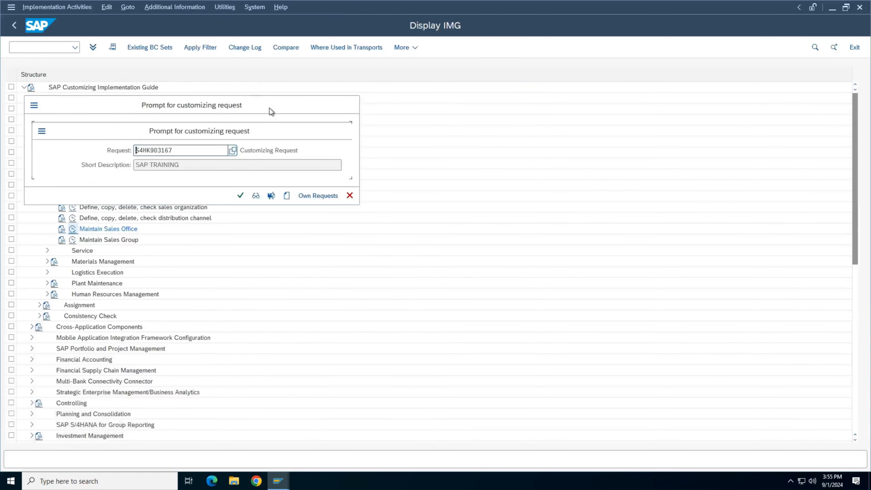
left_click(241, 196)
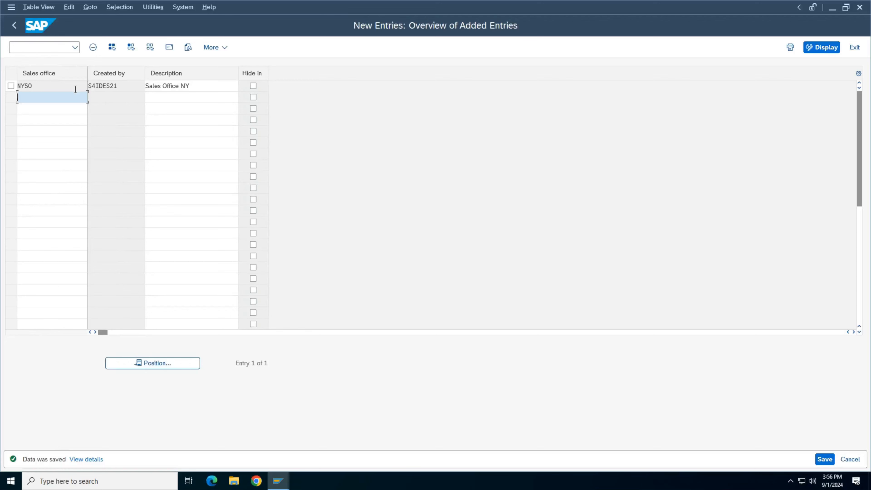
left_click(14, 25)
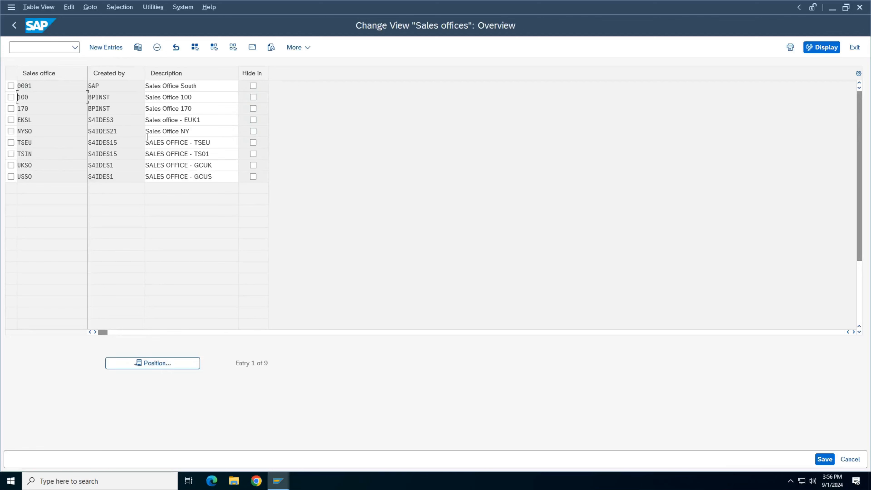
Start a new sales office entry with the code LASO.
left_click(106, 49)
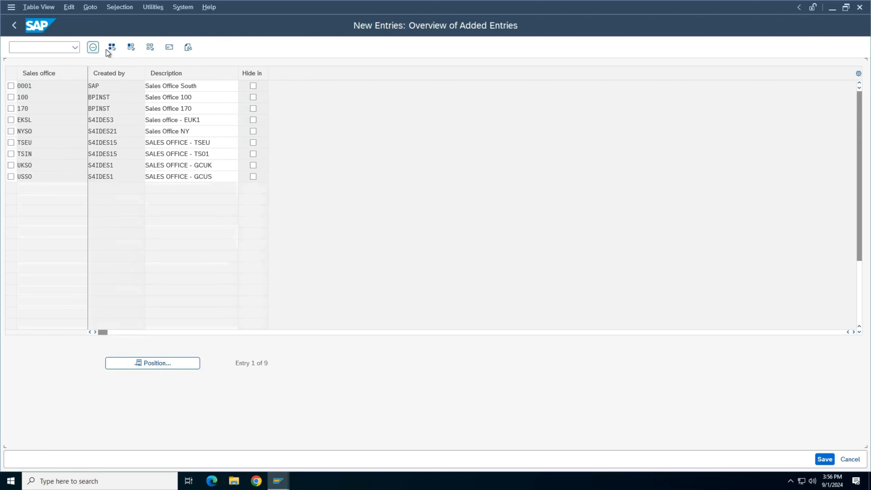
key("BackSpace")
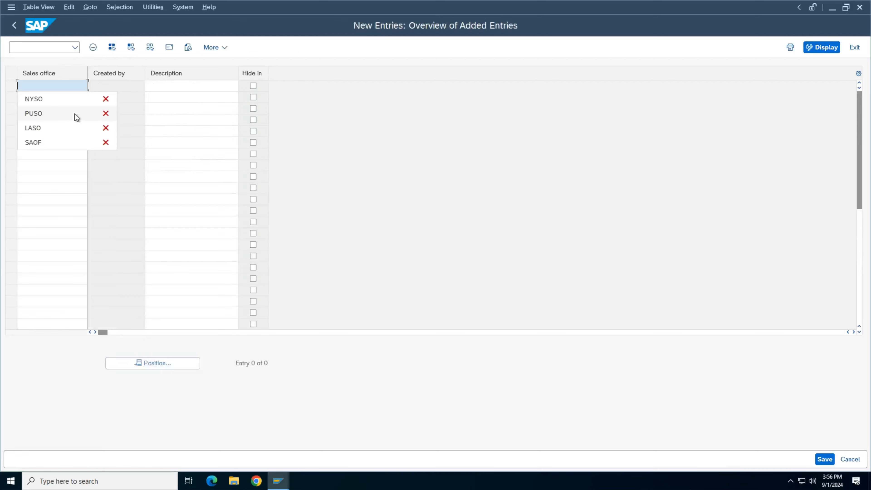
key("Down")
key("Down")
key("Down")
key("Return")
Enter Sales Office LA as the description of sales office LASO.
key("Tab")
key("BackSpace")
key("Down")
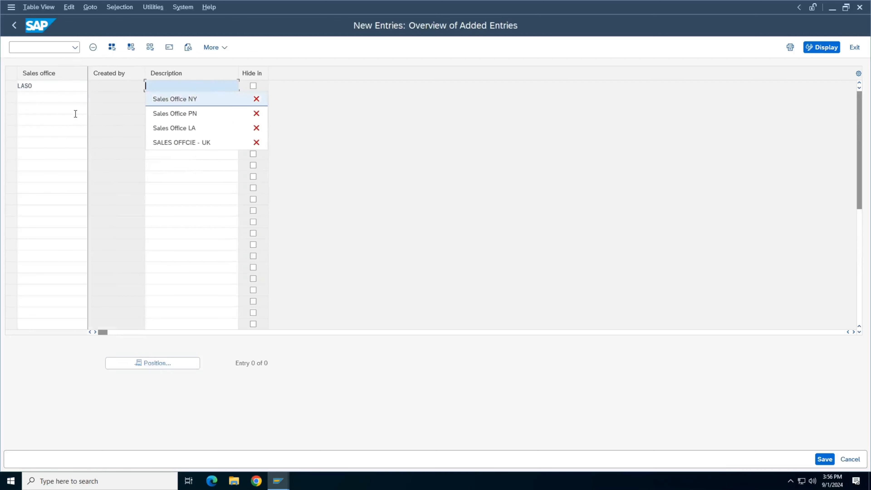
key("Down")
key("Down")
key("Up")
key("Up")
key("Down")
key("Down")
key("Return")
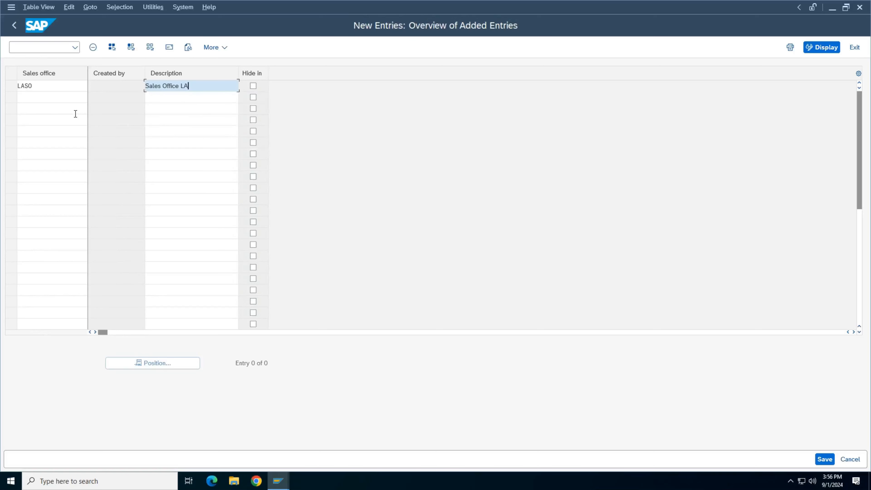
left_click(187, 109)
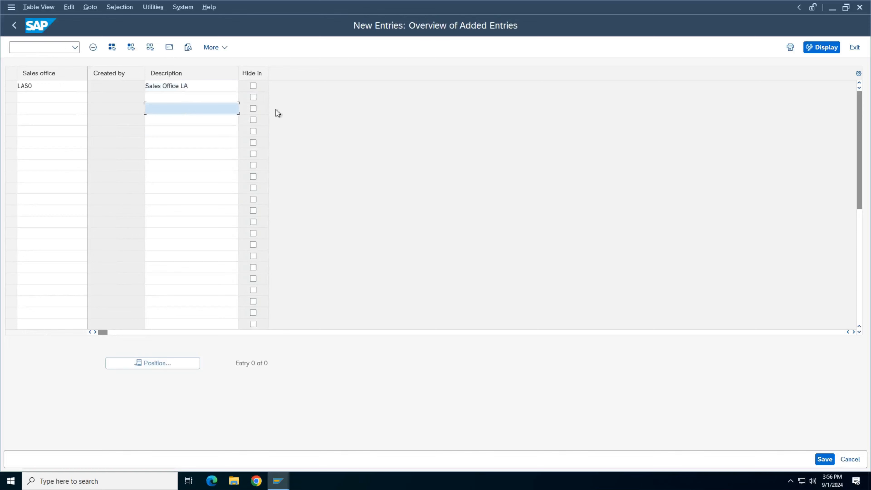
Open the address of sales office LASO and set its title to Company and its name to Sales Office -Los Angeles.
left_click(169, 47)
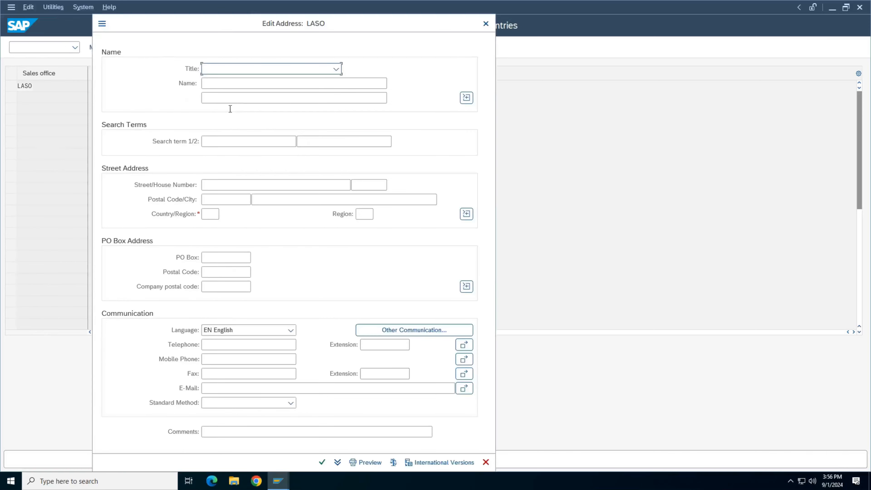
left_click(282, 72)
left_click(259, 82)
key("Down")
key("Down")
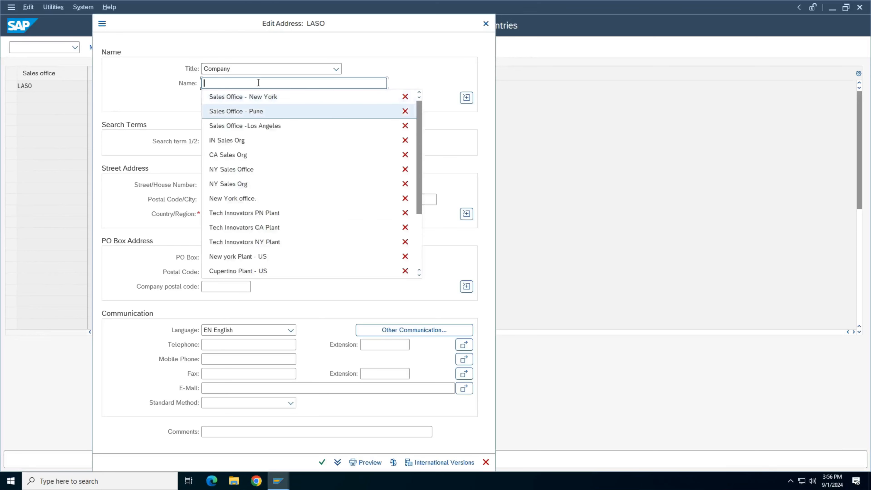
key("Down")
key("Return")
Enter LA and SO as the two search terms of the LASO address.
key("Tab")
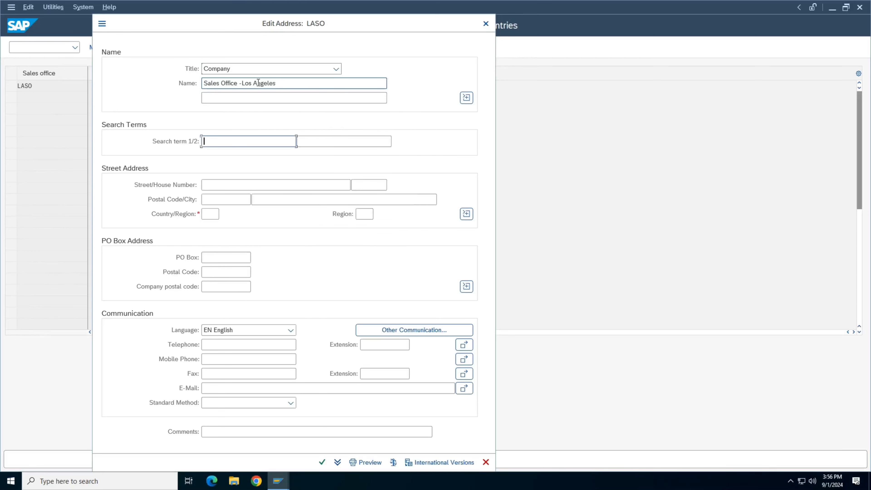
key("Down")
key("Down")
key("Down")
key("Return")
key("Tab")
key("Down")
key("Down")
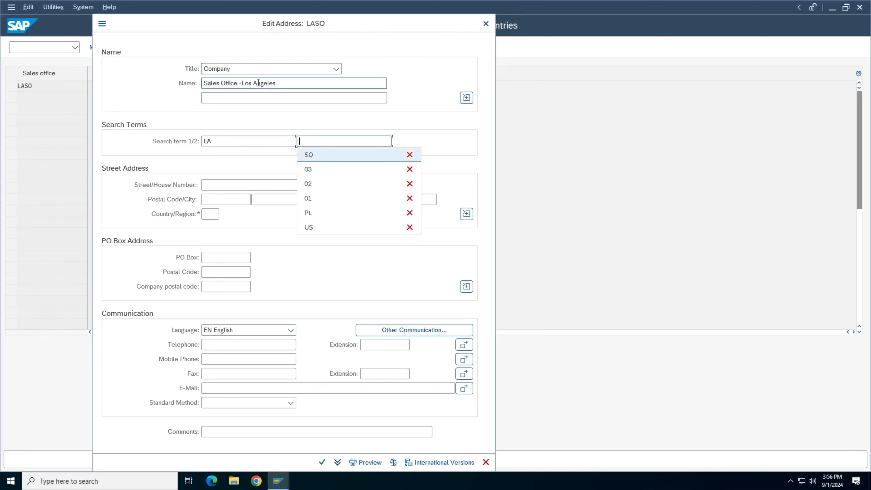
key("Return")
Fill in the street name and house number of the LASO address.
left_click(233, 185)
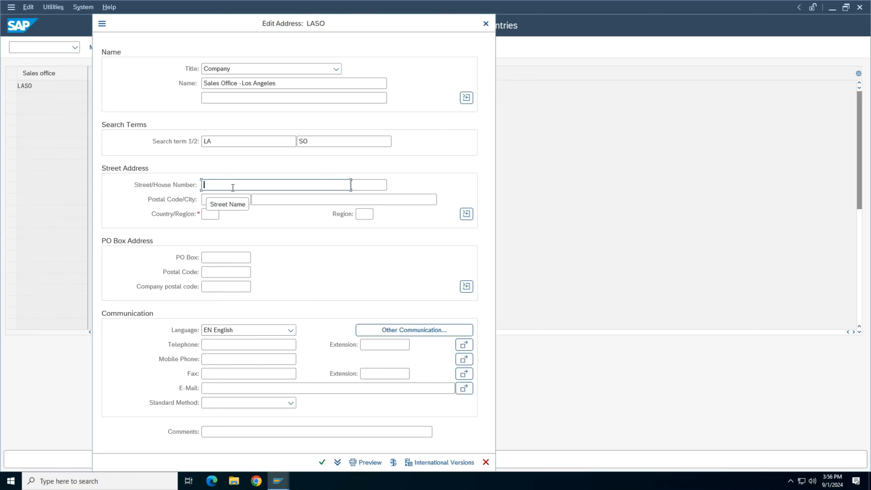
type("Sunset Blvd")
key("Tab")
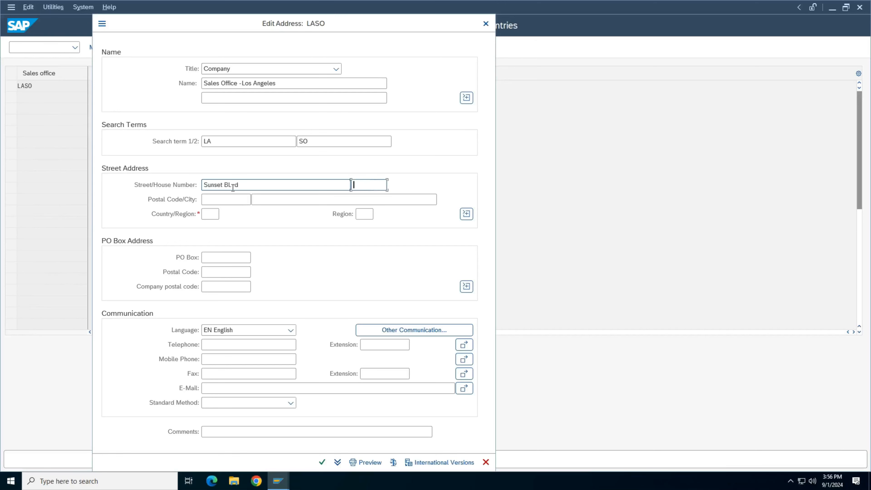
type("456")
Fill in the postal code and city of the LASO address.
key("Tab")
key("Down")
key("Down")
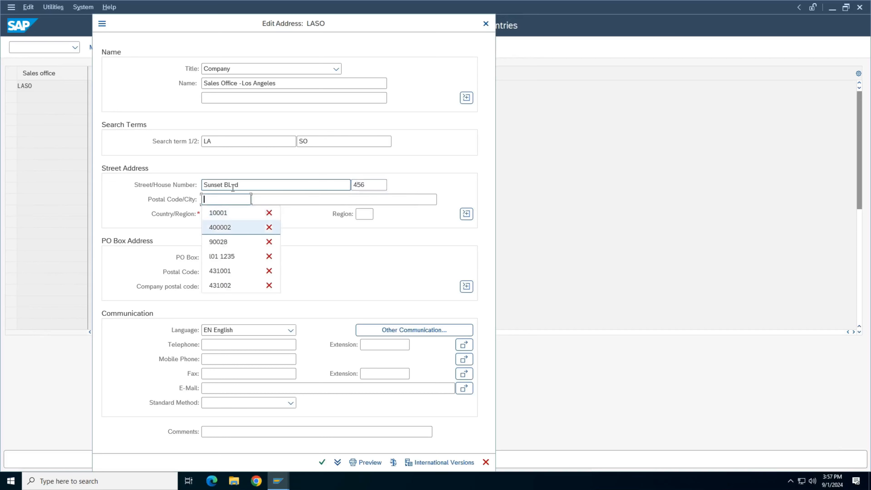
key("Down")
key("Return")
key("Tab")
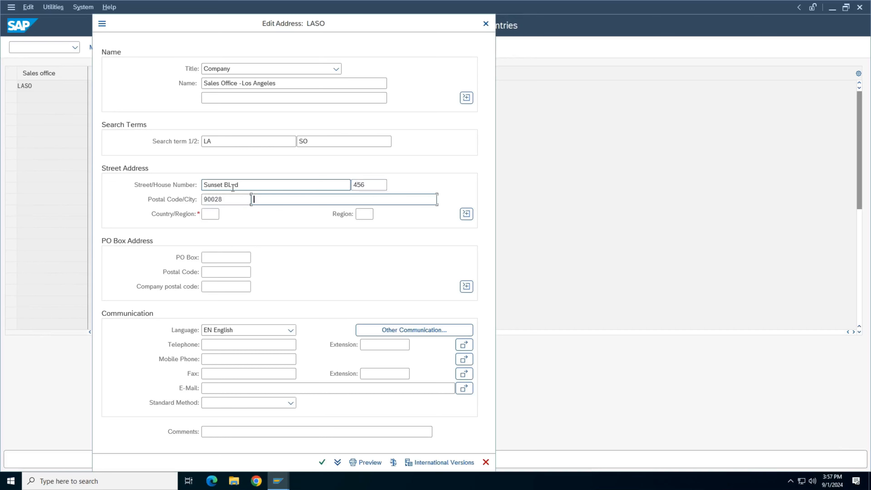
type("L")
key("Down")
key("Return")
Set the LASO address to country US and region CA, and accept the address.
key("Tab")
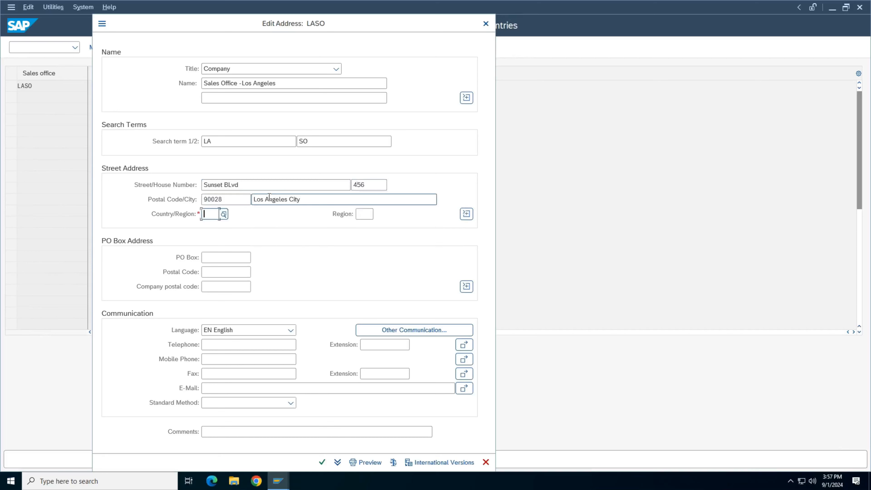
key("Down")
key("Down")
key("Return")
key("Tab")
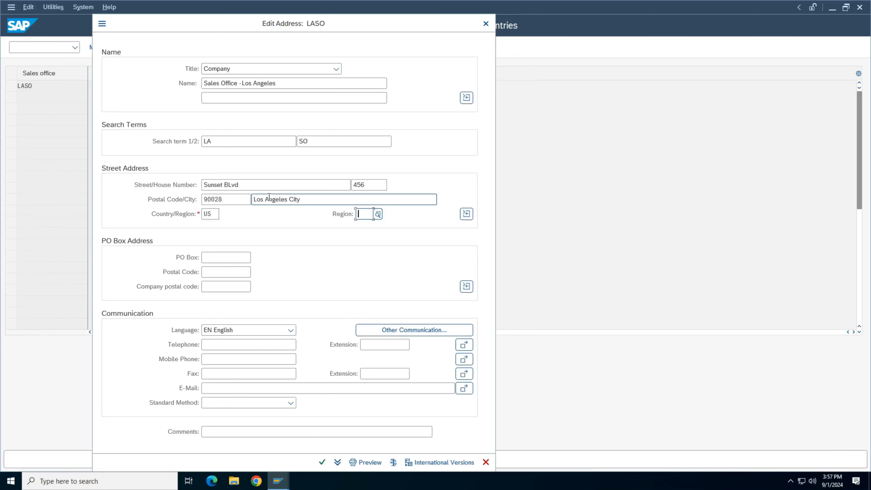
key("Down")
key("Down")
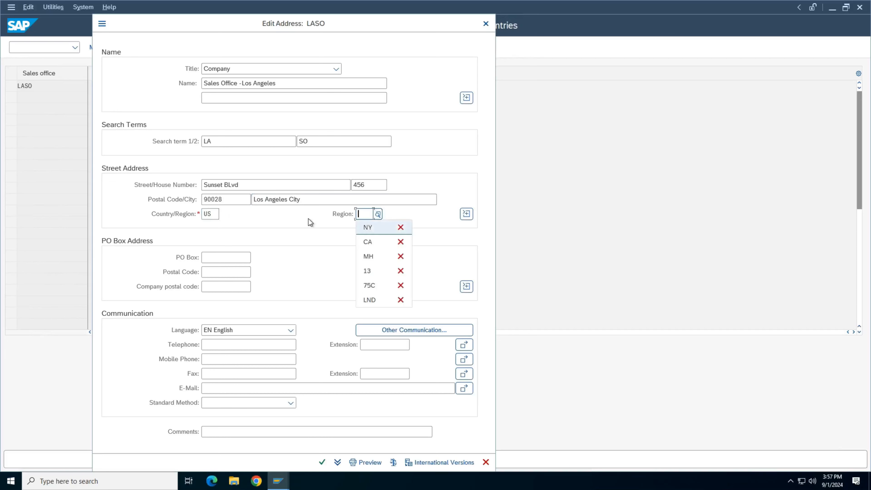
key("Down")
key("Return")
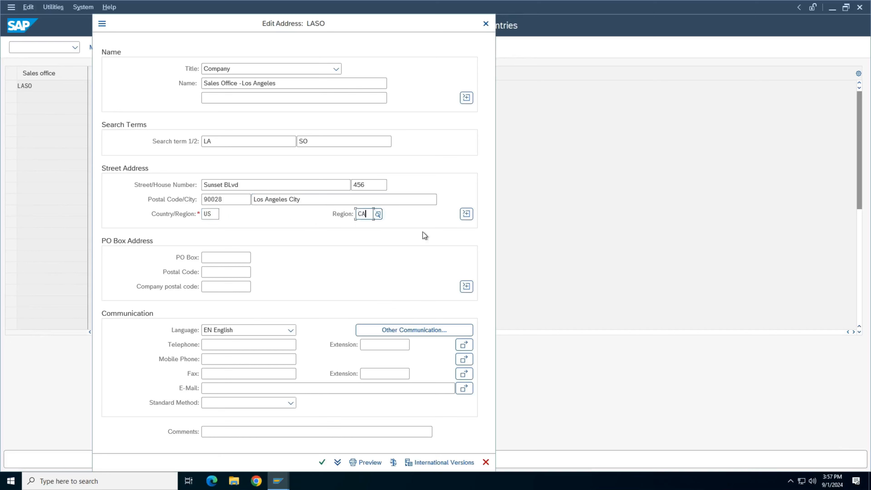
left_click(322, 462)
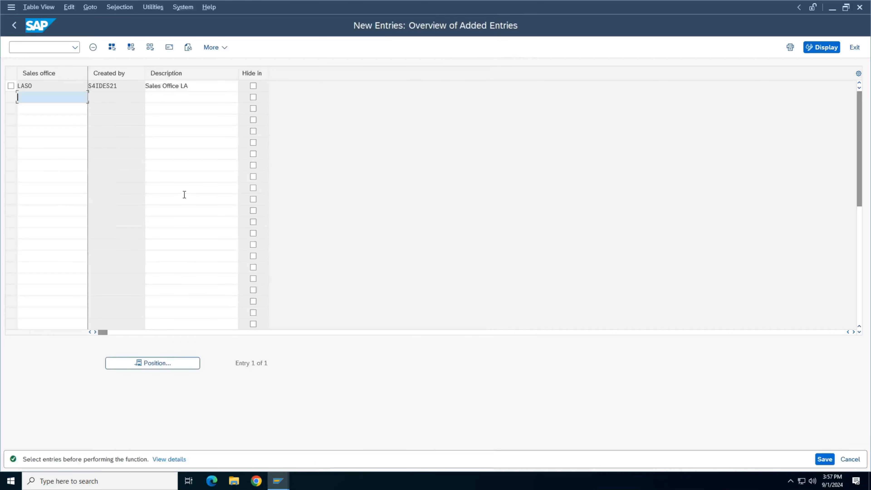
Save sales office LASO and return to the sales offices overview.
left_click(822, 460)
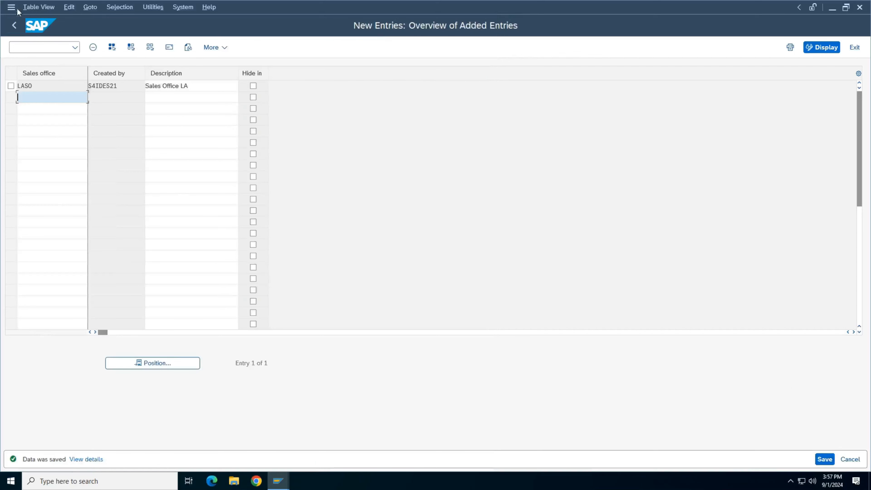
left_click(14, 26)
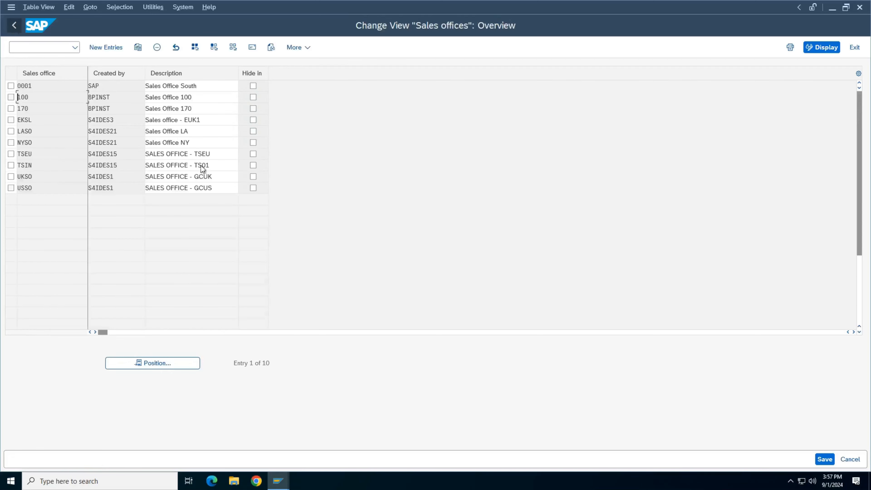
Start a new sales office entry with the code PUSO.
left_click(107, 47)
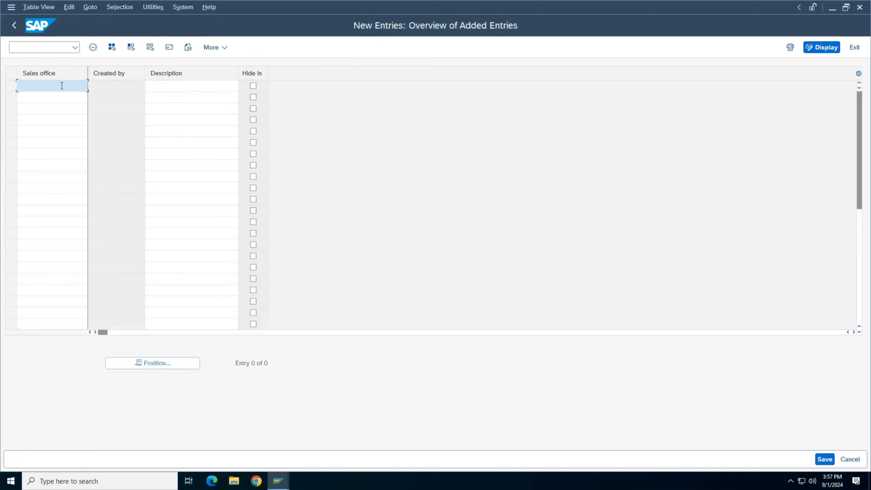
key("space")
key("Down")
key("Down")
key("Down")
key("Return")
Enter Sales Office PN as the description of sales office PUSO.
key("Tab")
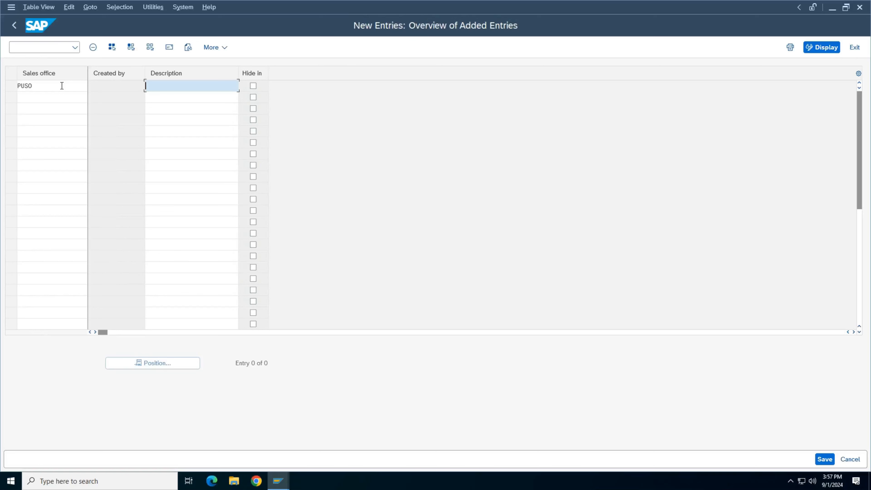
key("space")
key("Down")
key("Down")
key("Down")
key("Return")
left_click(26, 98)
left_click_drag(44, 85, 2, 40)
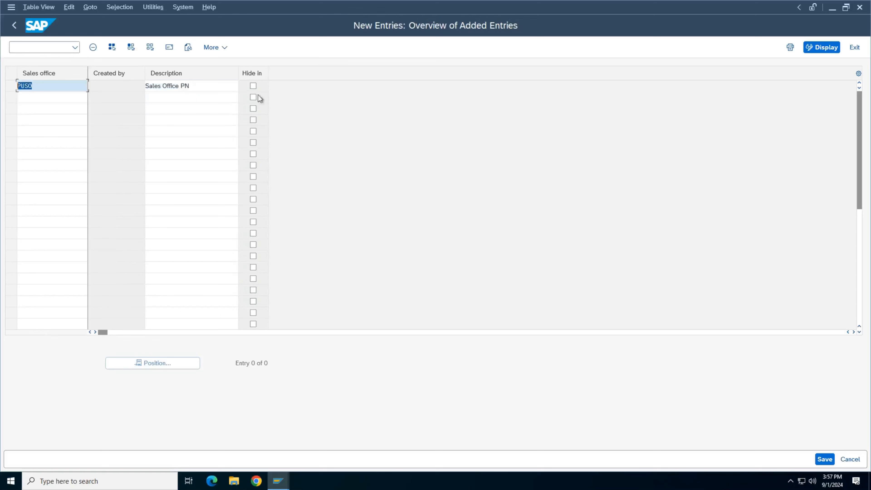
left_click_drag(217, 86, 3, 45)
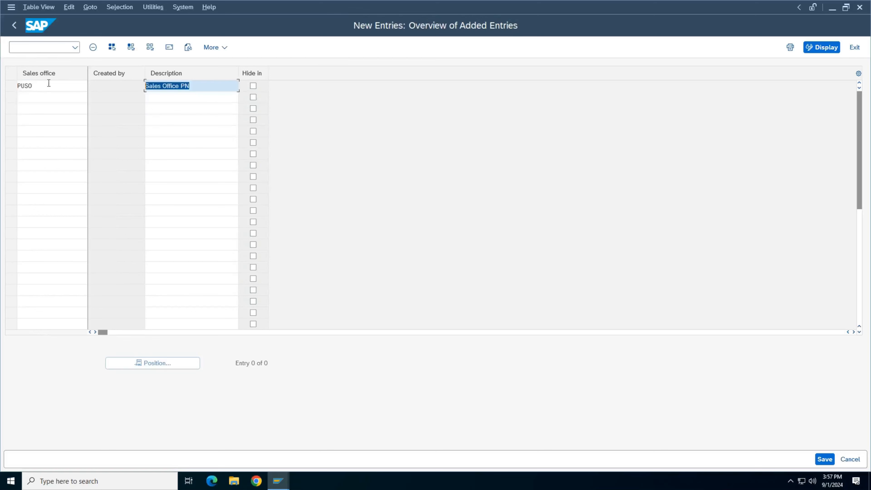
Open the address of sales office PUSO and set its title to Company and its name to Sales Office - Pune.
left_click(169, 47)
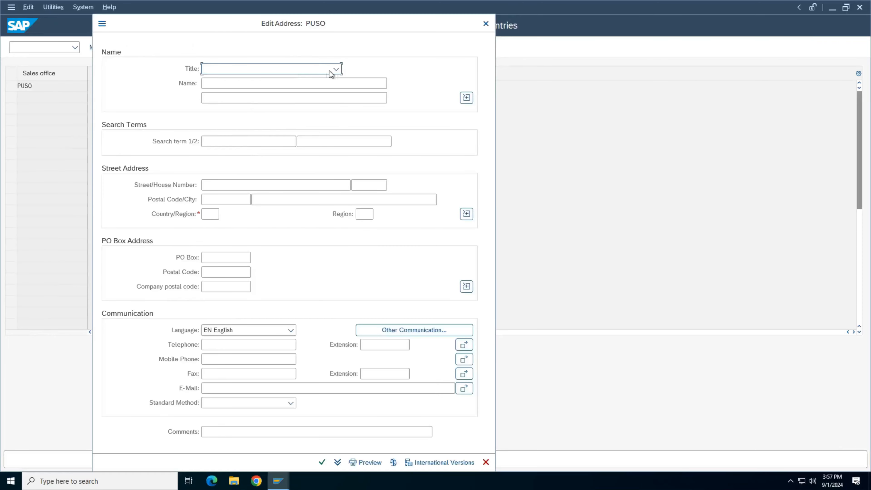
left_click(330, 72)
left_click(263, 85)
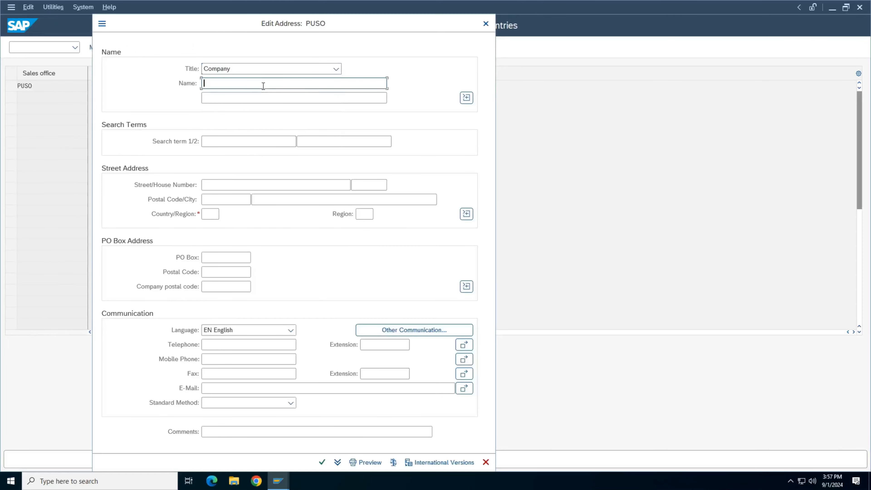
key("Down")
key("Down")
key("Down")
key("Down")
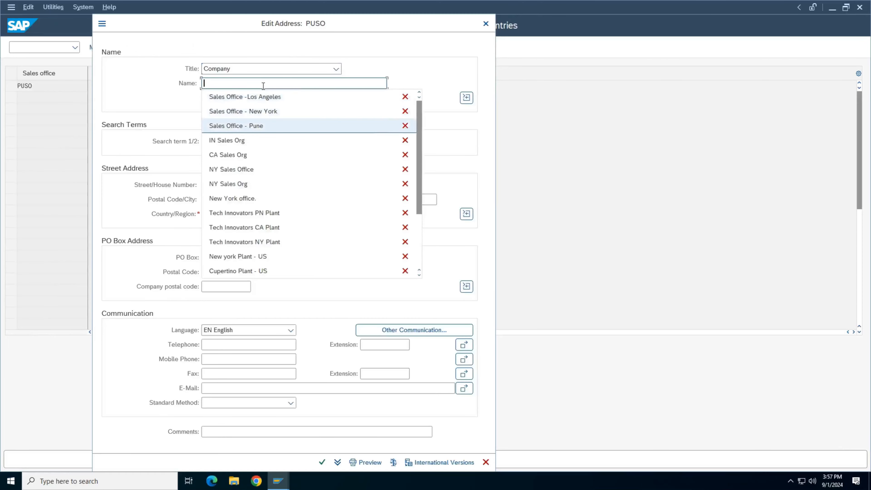
key("Tab")
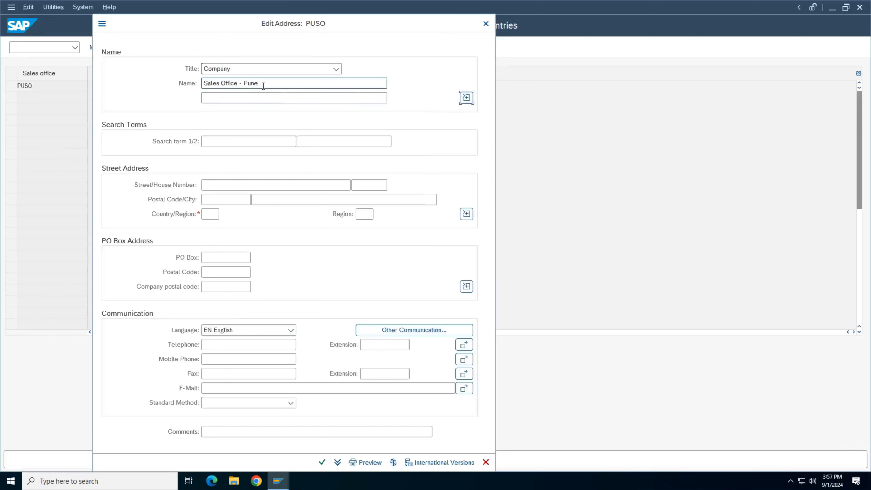
Enter PU and SO as the two search terms in the address of sales office PUSO.
key("Tab")
key("Down")
key("Down")
key("Down")
key("Down")
key("Tab")
key("Down")
key("Down")
key("Tab")
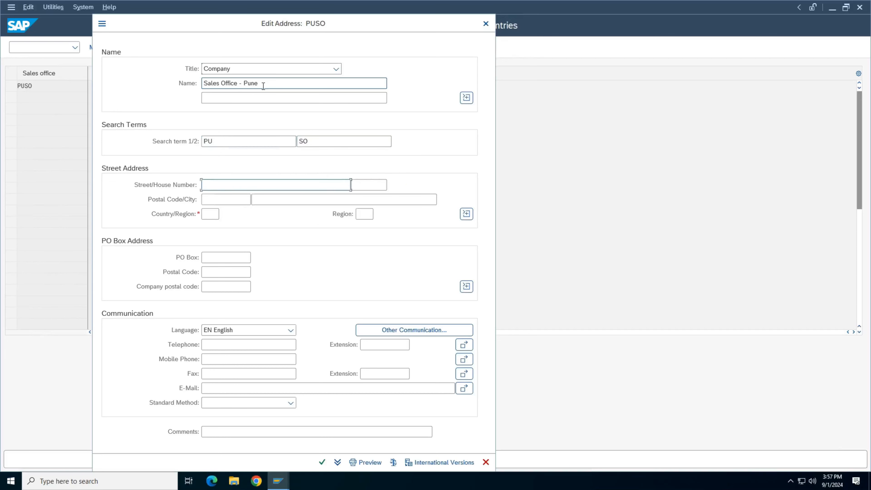
Fill in the street, house number and postal code in the street address of sales office PUSO.
type("Pune Street")
key("Tab")
type("789")
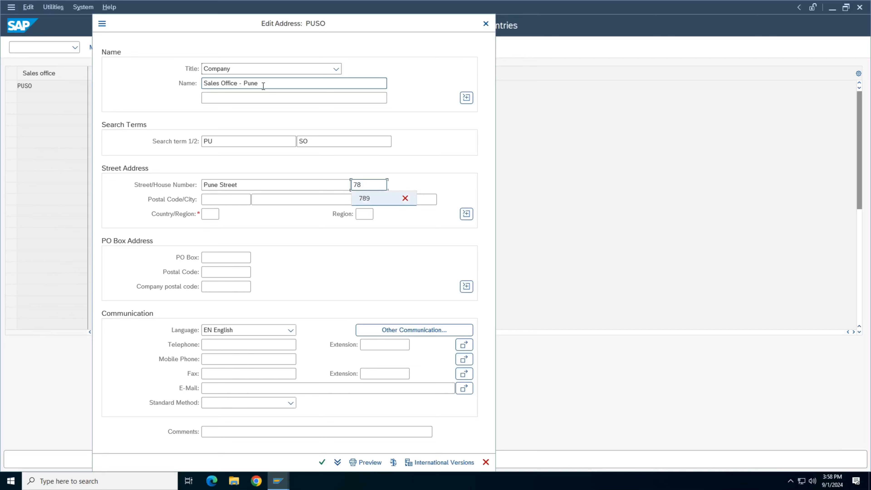
key("Tab")
key("Down")
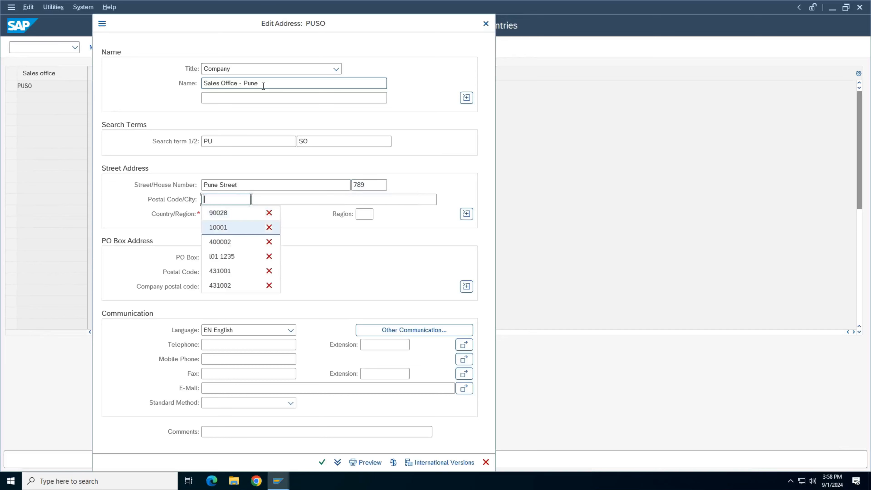
key("Down")
key("Return")
Set the PUSO address to city Pune City, country IN and region MH.
key("Tab")
key("Down")
key("Down")
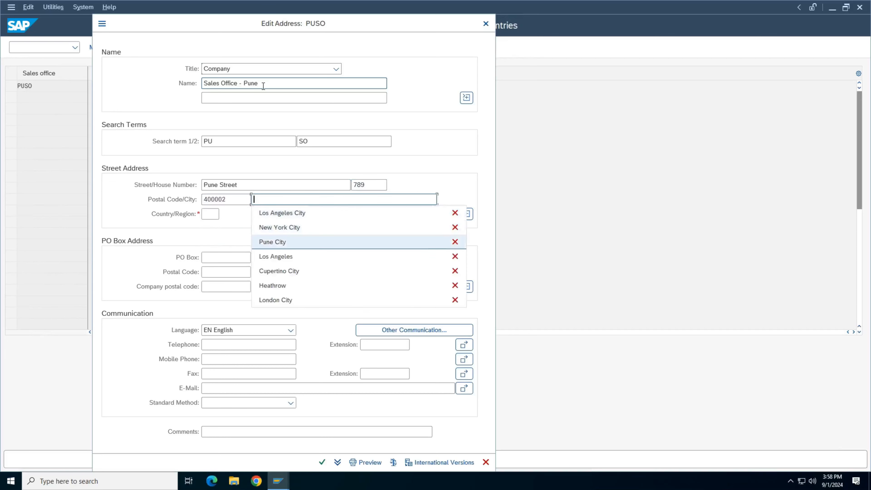
key("Return")
key("Tab")
key("Down")
key("Down")
key("Return")
key("Tab")
left_click(362, 235)
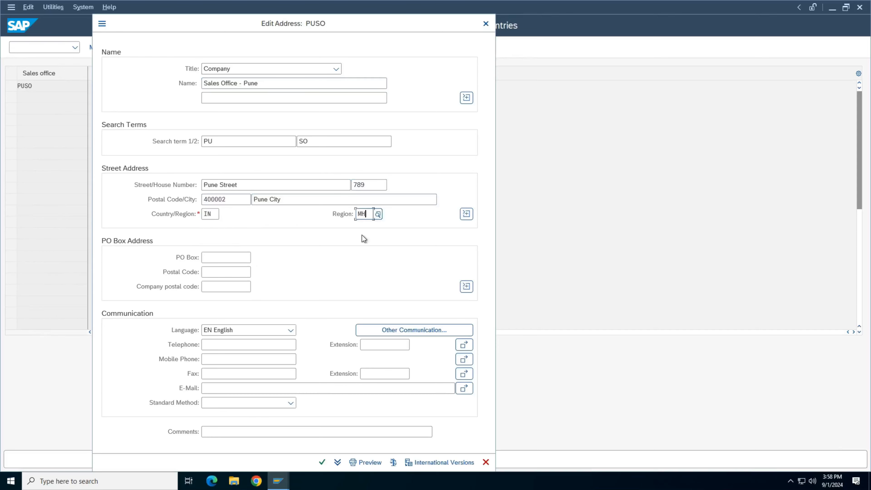
Accept the PUSO address and save the sales office, returning to the sales offices overview.
left_click(322, 462)
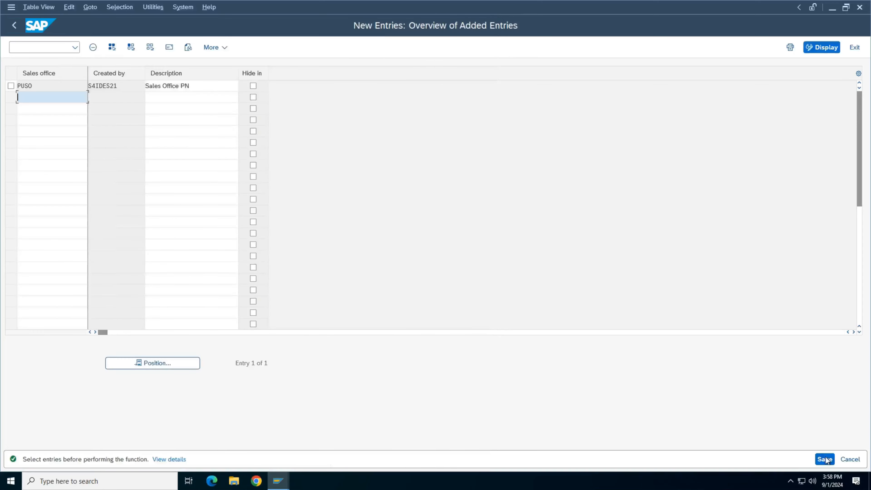
left_click(826, 459)
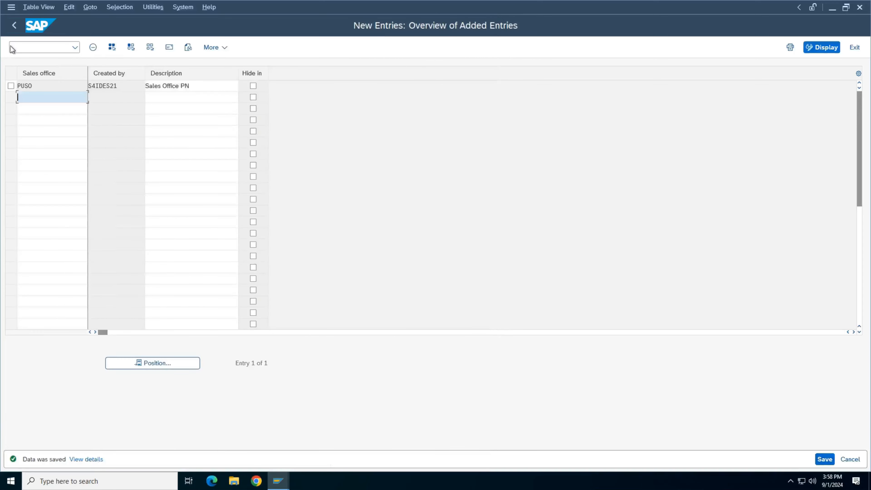
left_click(15, 26)
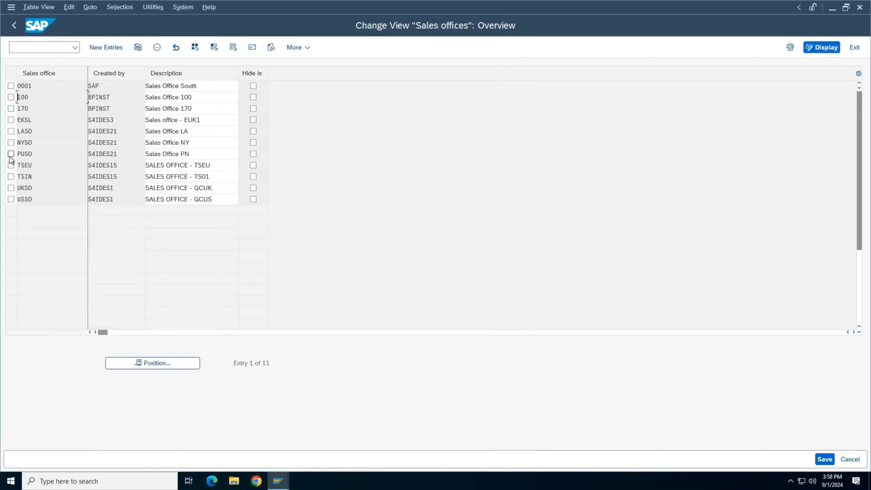
Mark sales offices LASO, NYSO and PUSO in the overview for review, and return to the implementation guide.
left_click(11, 142)
left_click(11, 131)
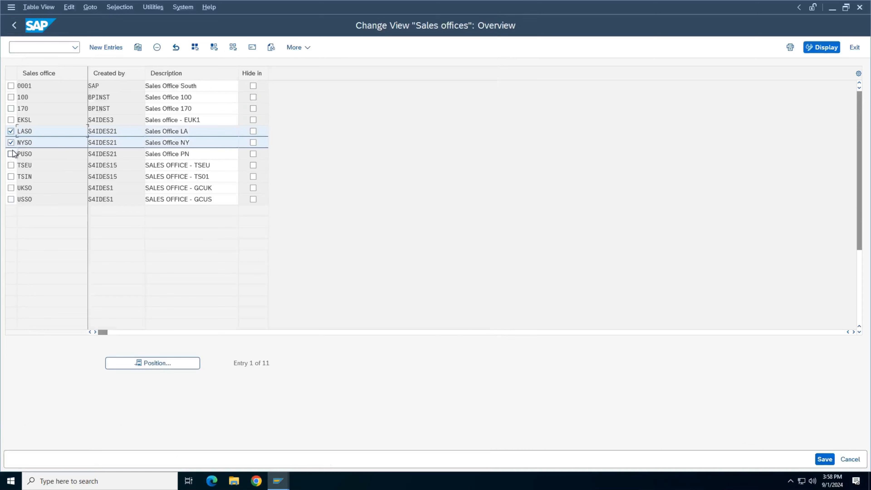
left_click(11, 153)
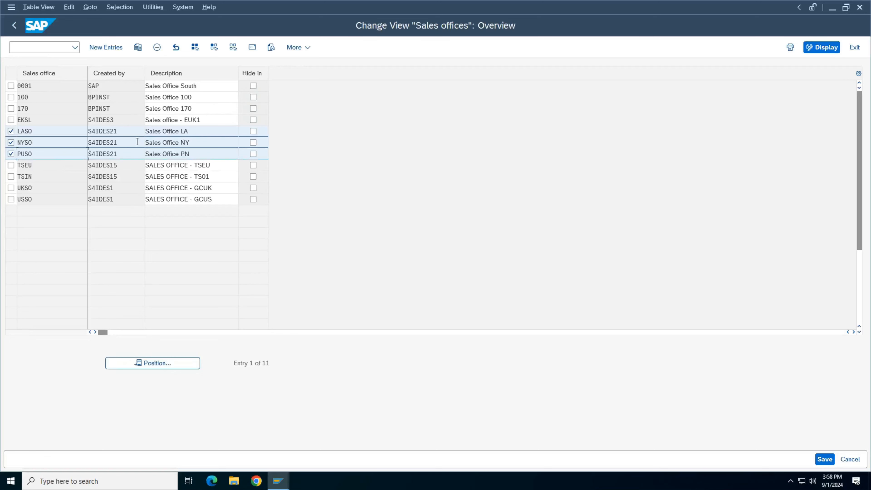
left_click(14, 26)
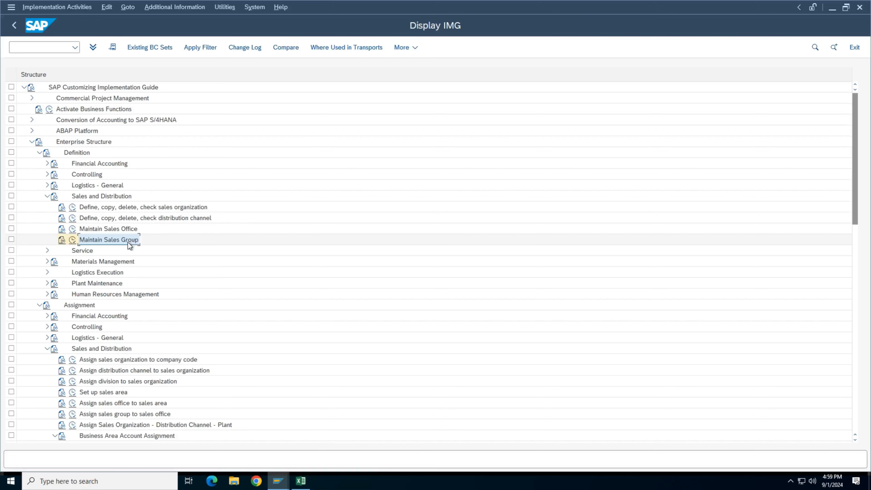
Open Maintain Sales Group and add a new entry USG with the description Sales Group US.
left_click(73, 241)
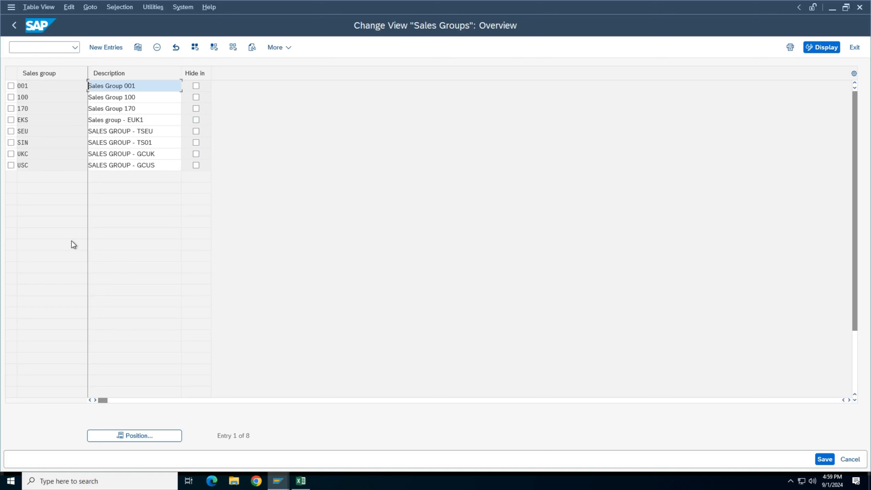
left_click(104, 48)
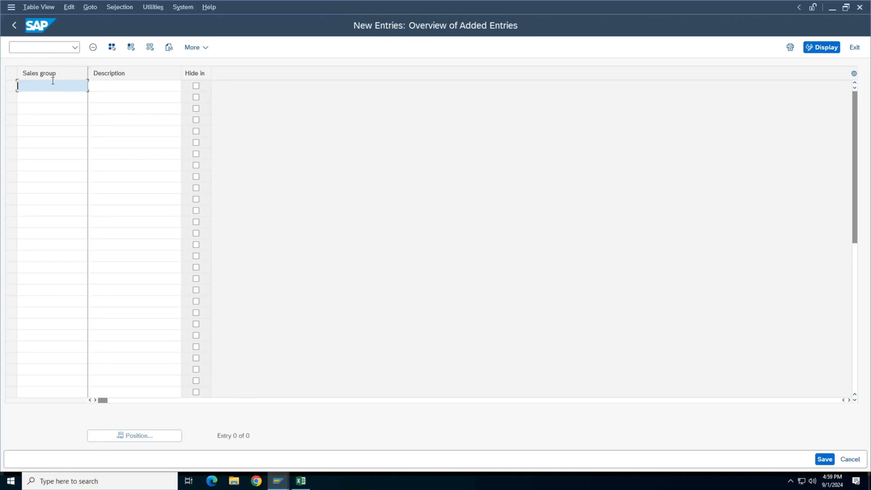
key("Caps_Lock")
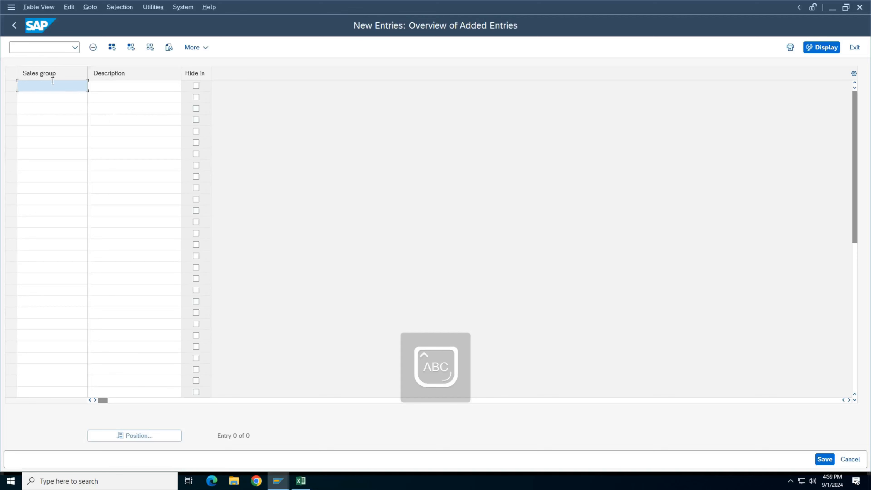
type("USG")
key("Tab")
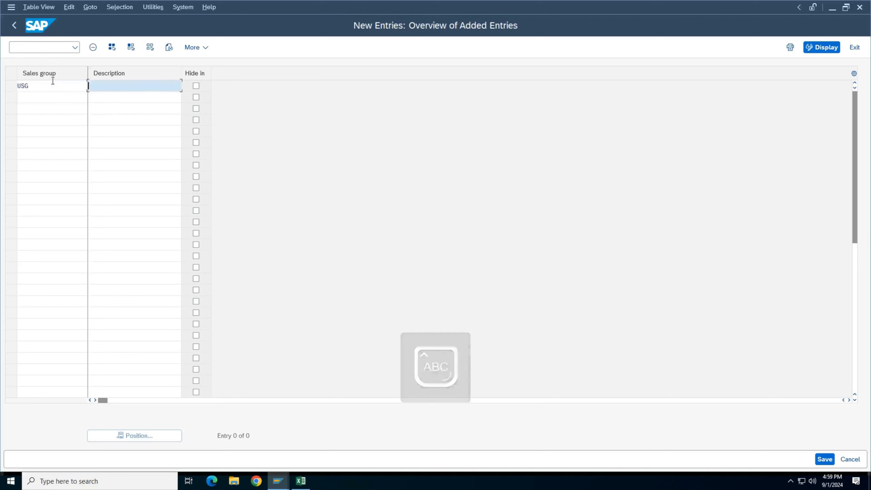
key("Return")
key("Tab")
key("Tab")
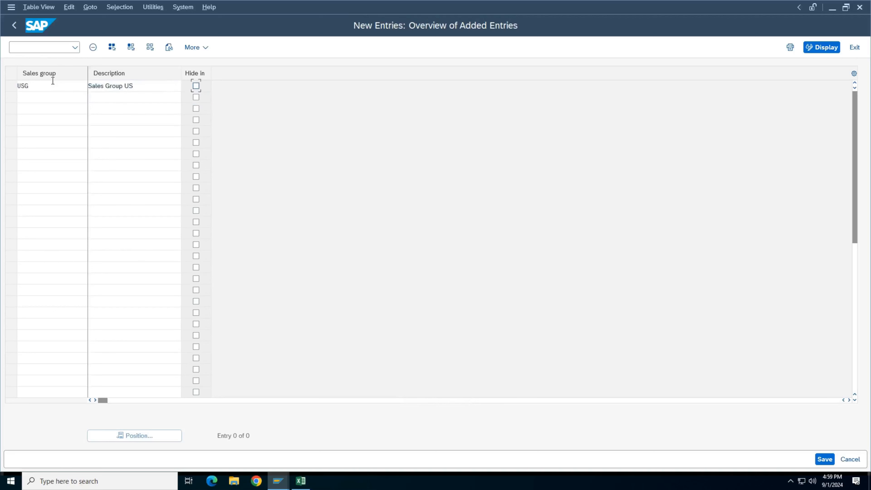
Add a second sales group ISG with the description Sales Group IN.
type("I")
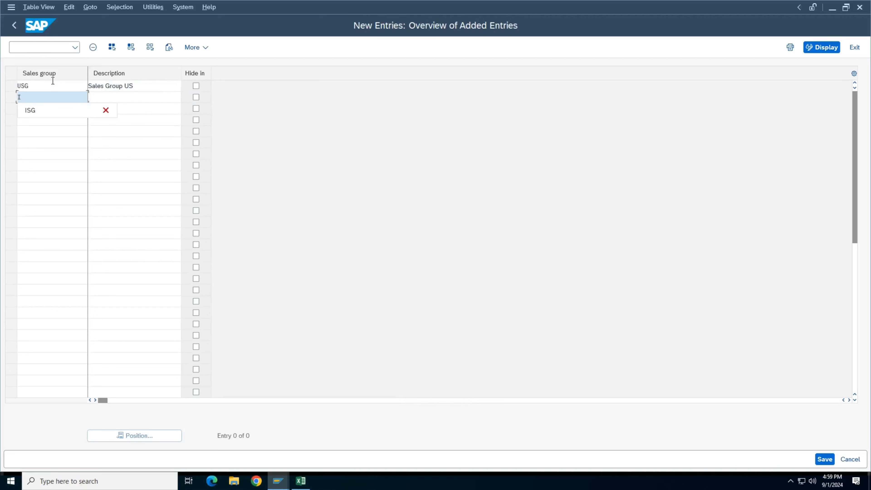
key("Down")
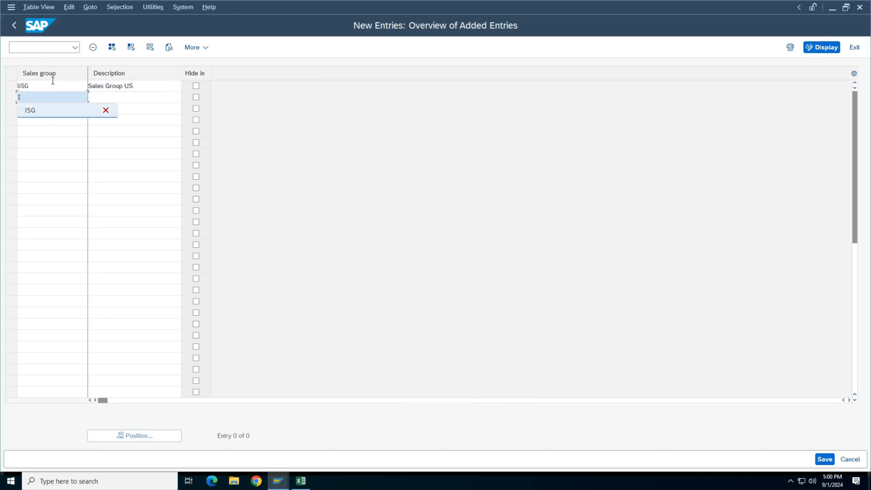
key("Return")
key("Tab")
key("Down")
key("Down")
key("Down")
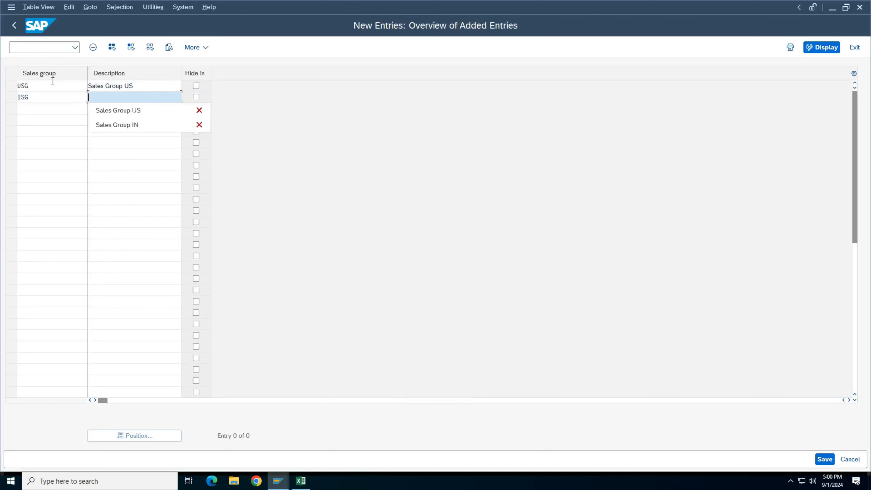
key("Return")
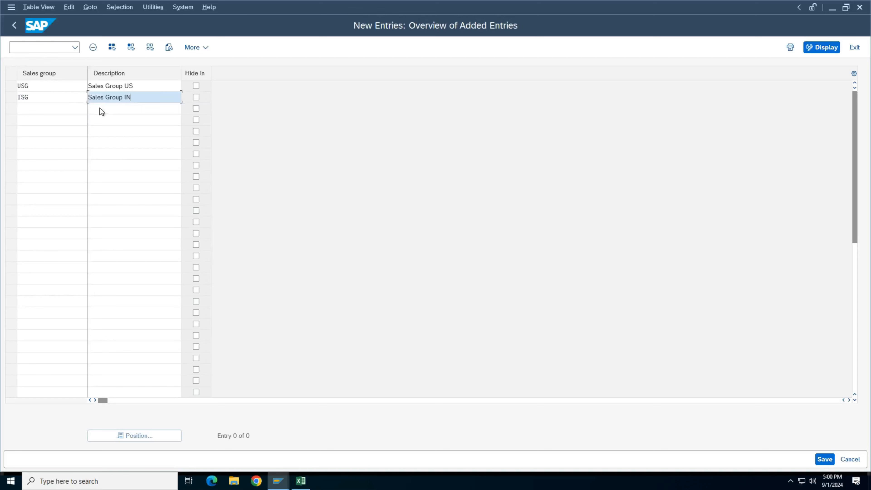
key("Return")
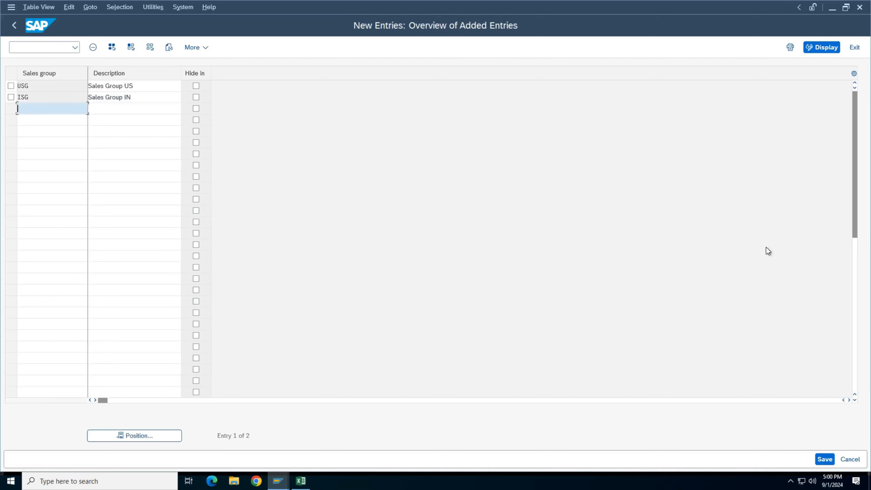
Save both new sales groups under the SAP TRAINING customizing request and return to the implementation guide.
left_click(825, 460)
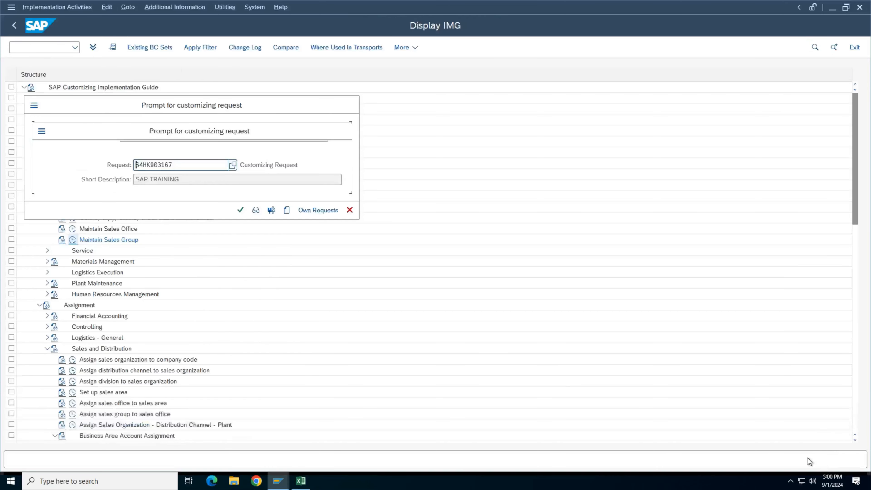
left_click(241, 210)
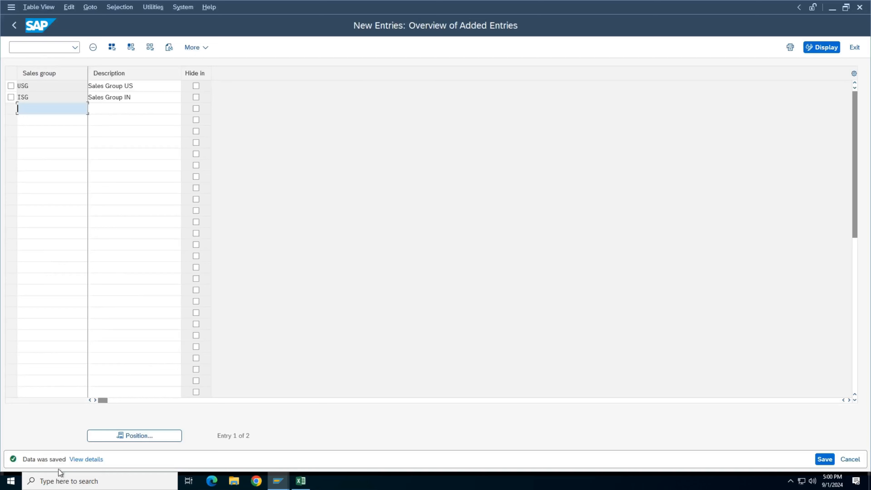
left_click(16, 26)
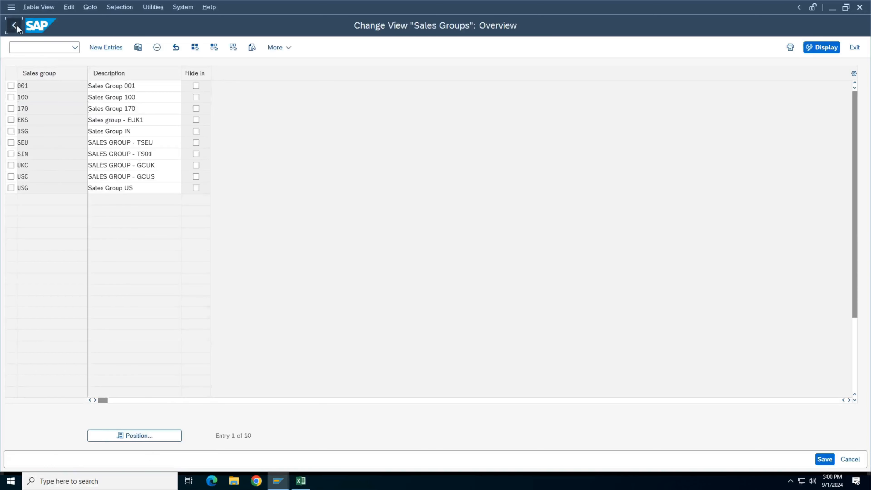
left_click(17, 25)
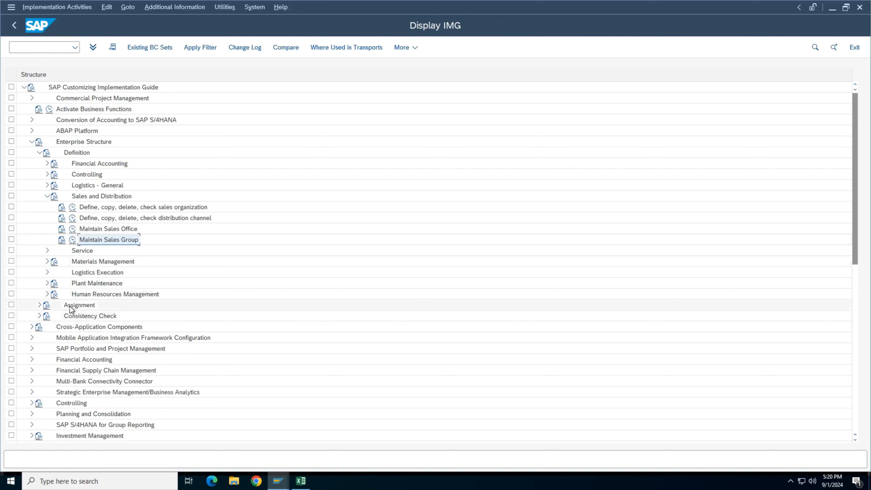
Open the activity Assign sales organization to company code under the Sales and Distribution assignments of the enterprise structure.
left_click(38, 305)
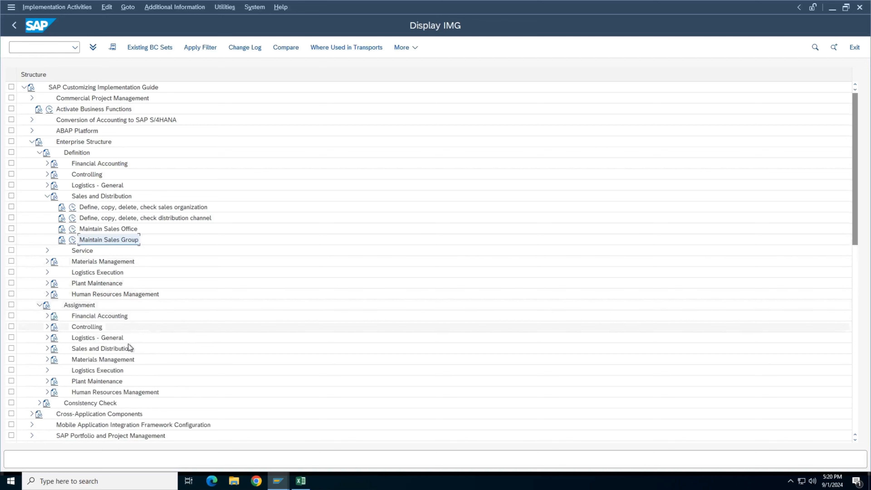
left_click(47, 348)
scroll(128, 330, "down", 6)
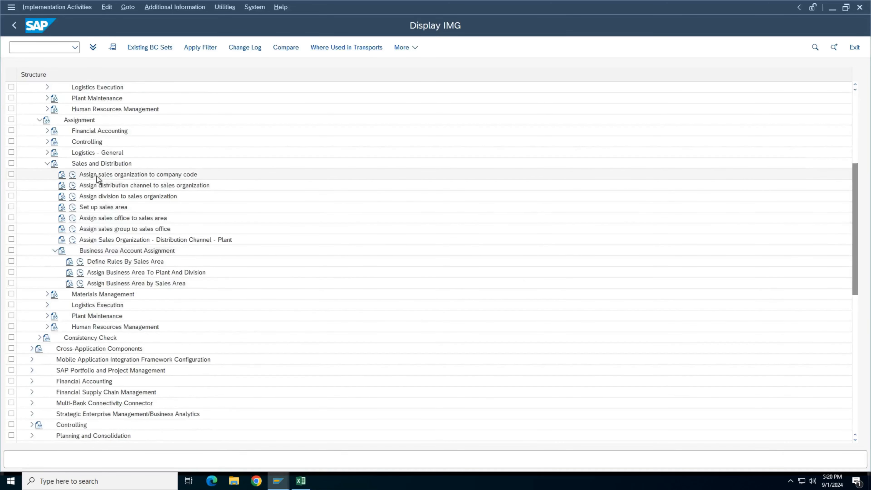
left_click(72, 174)
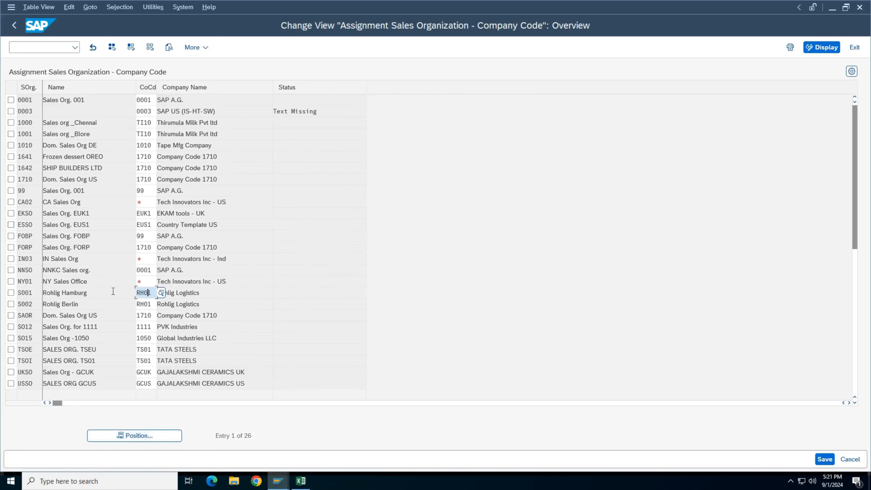
Assign company code TIUS, Tech Innovators Inc - US, to sales organization NY01 from the list of company codes.
left_click(140, 282)
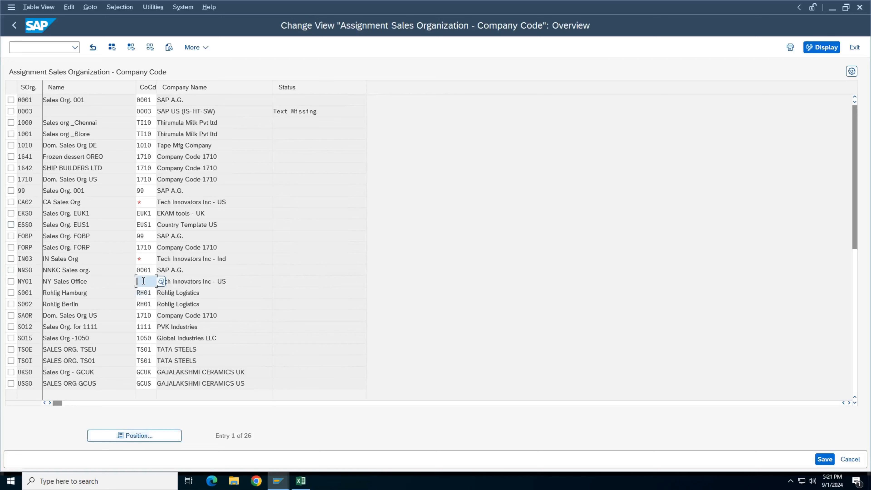
left_click(150, 260)
left_click(147, 200)
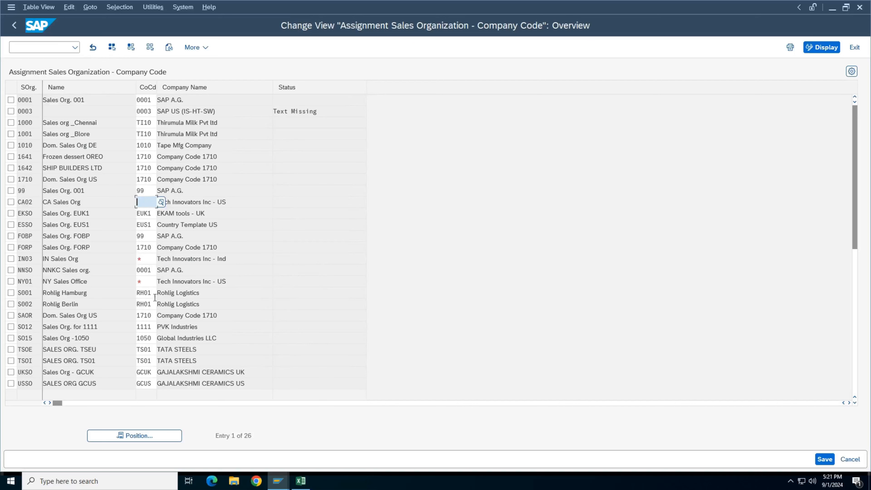
left_click(148, 284)
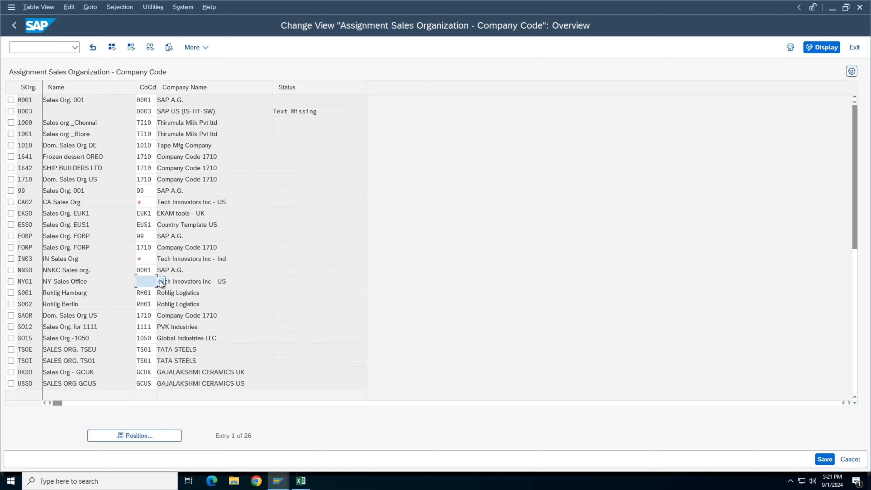
left_click(162, 282)
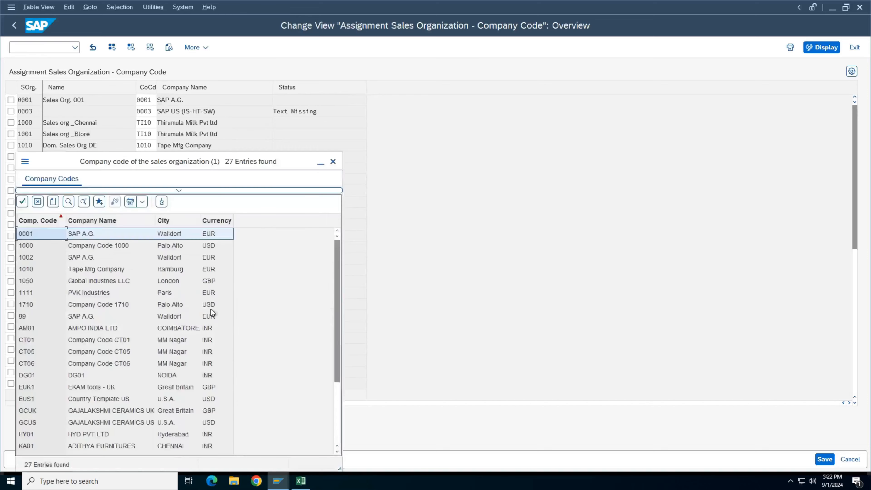
scroll(182, 304, "down", 3)
left_click_drag(105, 159, 384, 116)
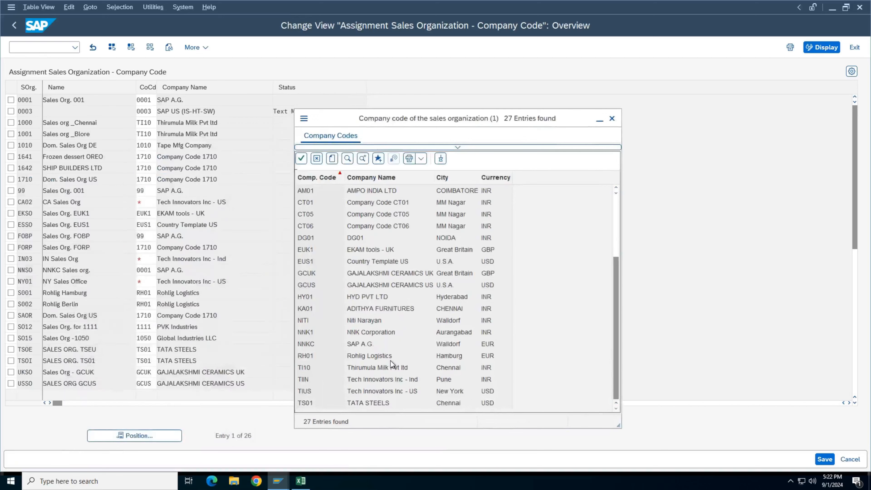
double_click(326, 392)
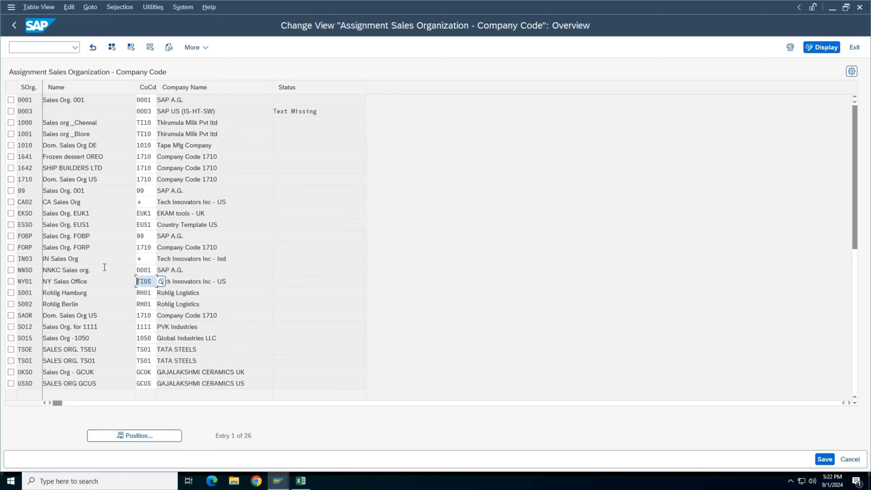
Assign company code TIUS to sales organization CA02, CA Sales Org.
left_click(150, 279)
left_click(150, 203)
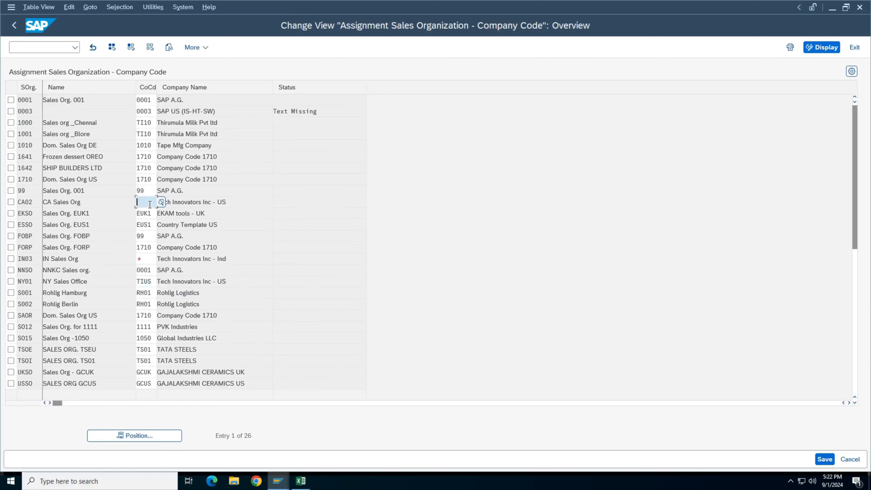
type("TIUS")
Assign company code TIIN, Tech Innovators Inc - Ind, to sales organization IN03 from the list of company codes.
left_click(145, 259)
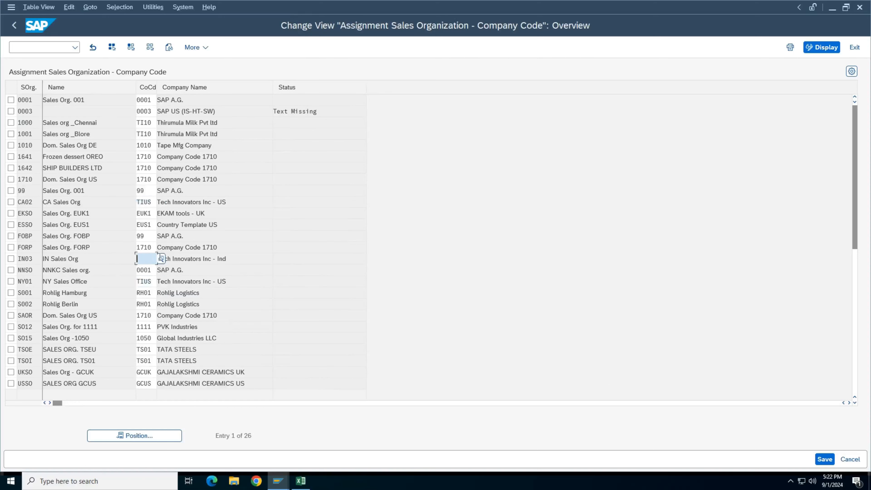
left_click(161, 258)
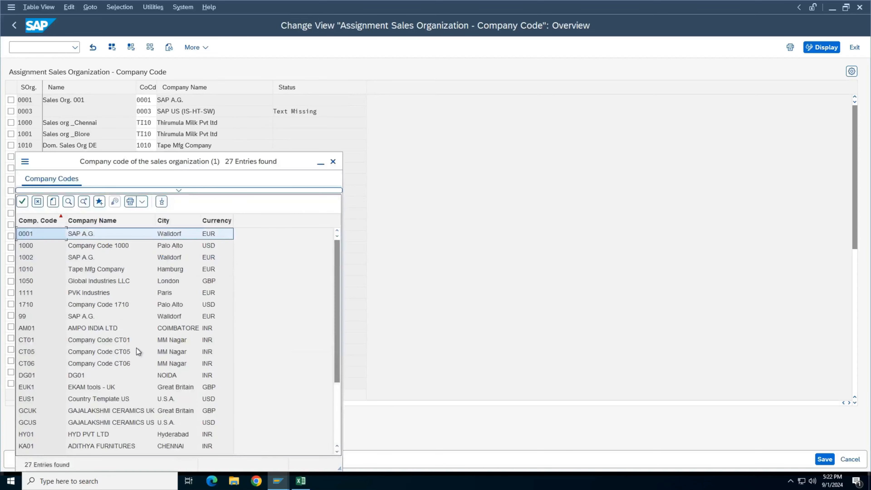
scroll(136, 348, "down", 3)
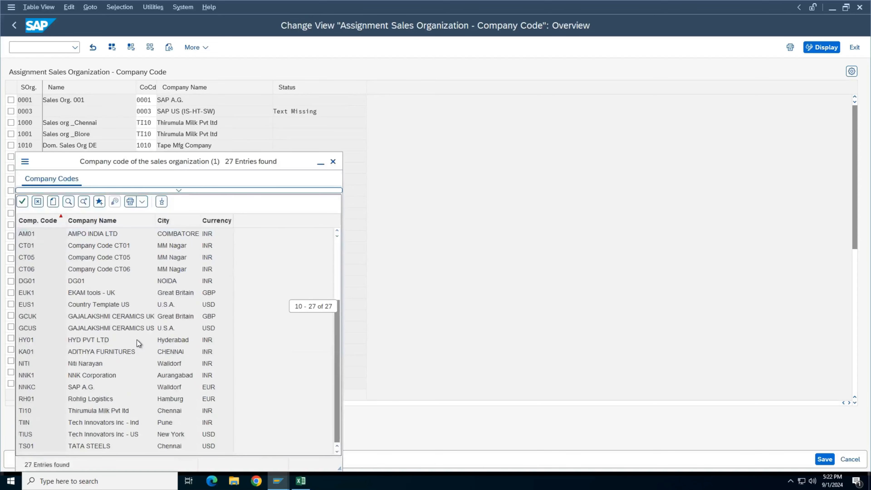
double_click(79, 422)
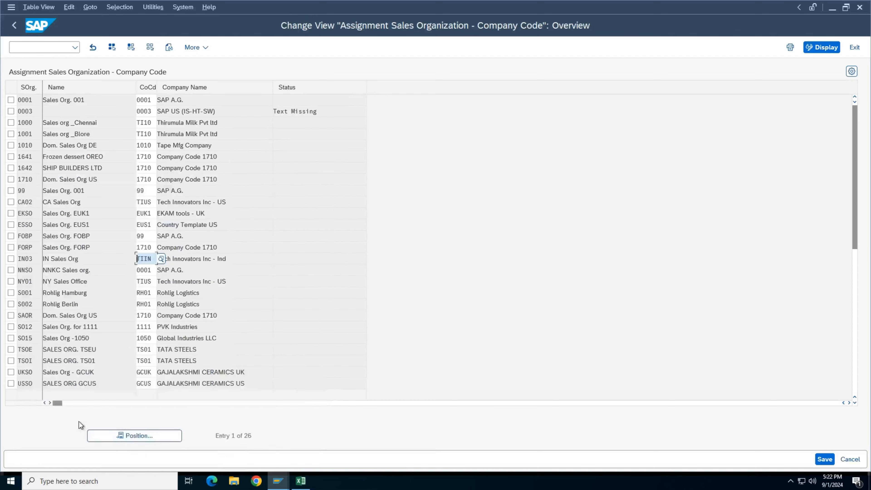
Select sales organizations CA02, IN03 and NY01, save their assignments under the SAP TRAINING customizing request and return to the implementation guide.
left_click(151, 281)
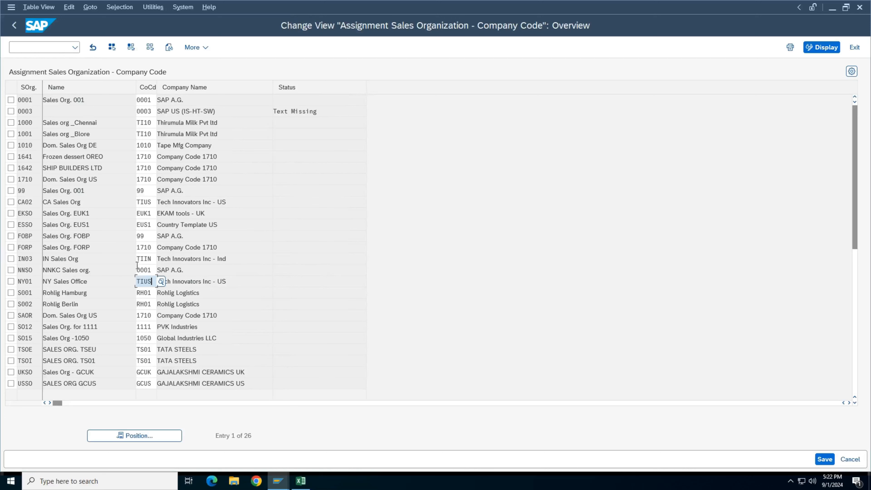
left_click_drag(154, 259, 98, 258)
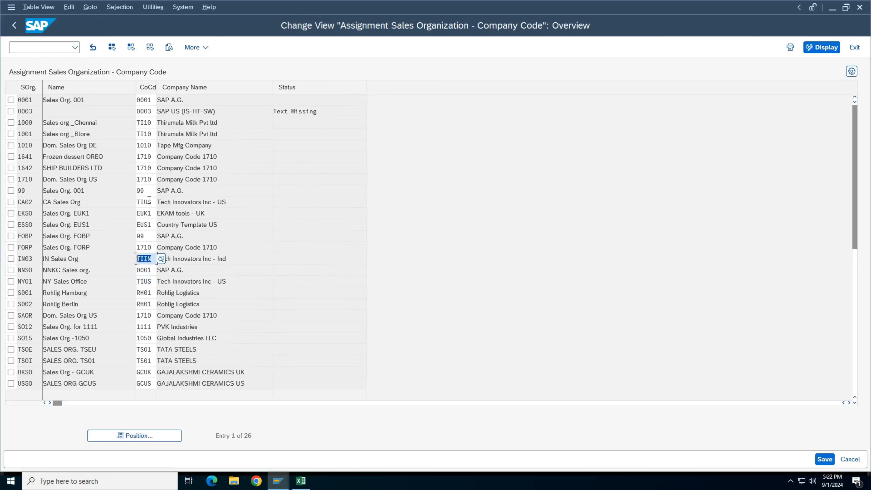
left_click_drag(149, 200, 64, 199)
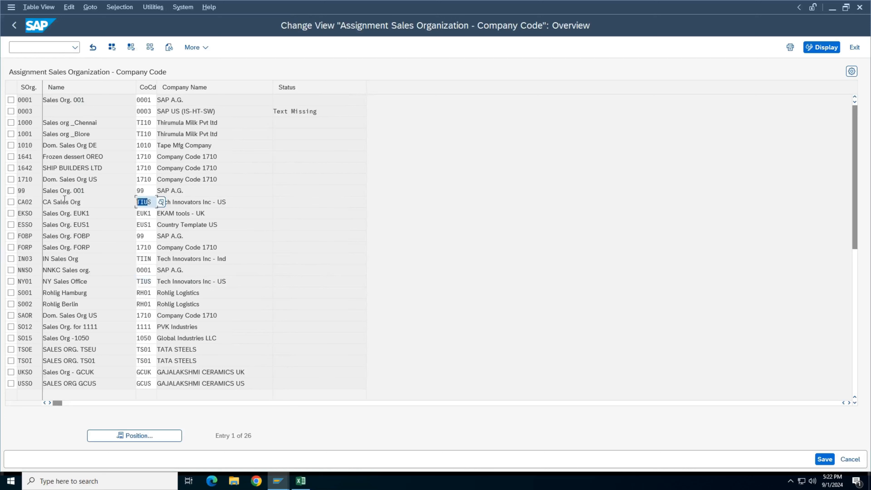
left_click(11, 201)
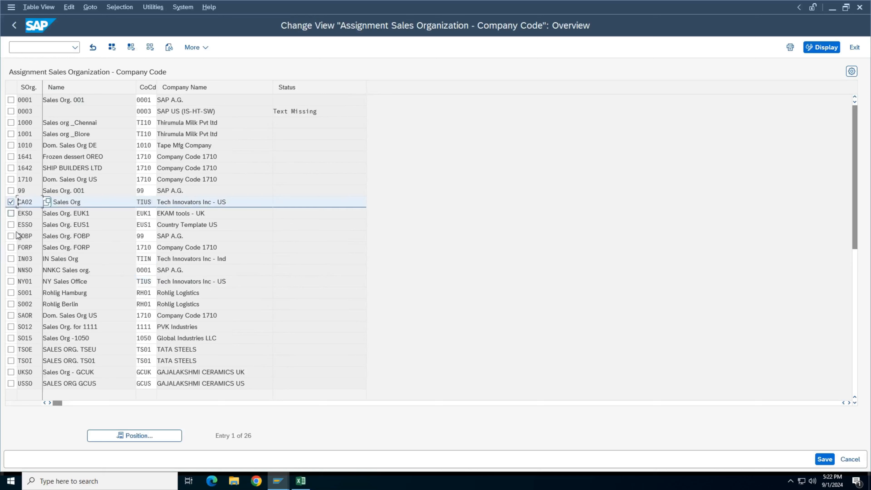
left_click(11, 258)
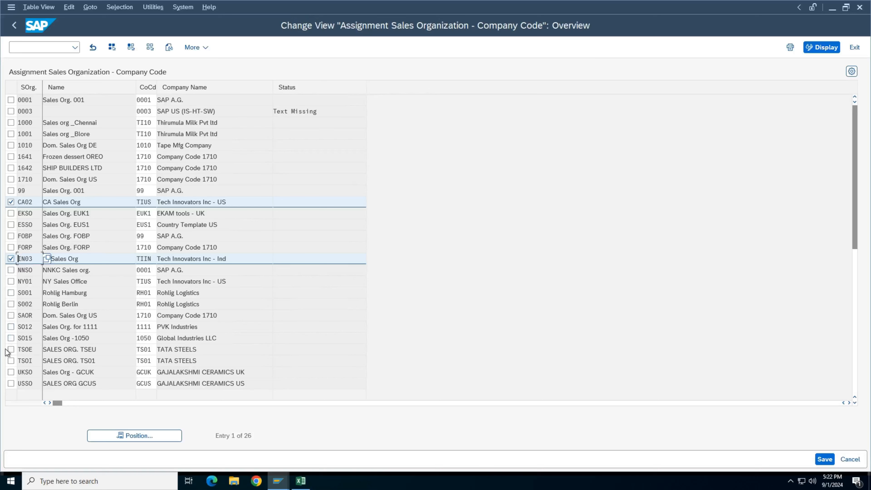
left_click(11, 281)
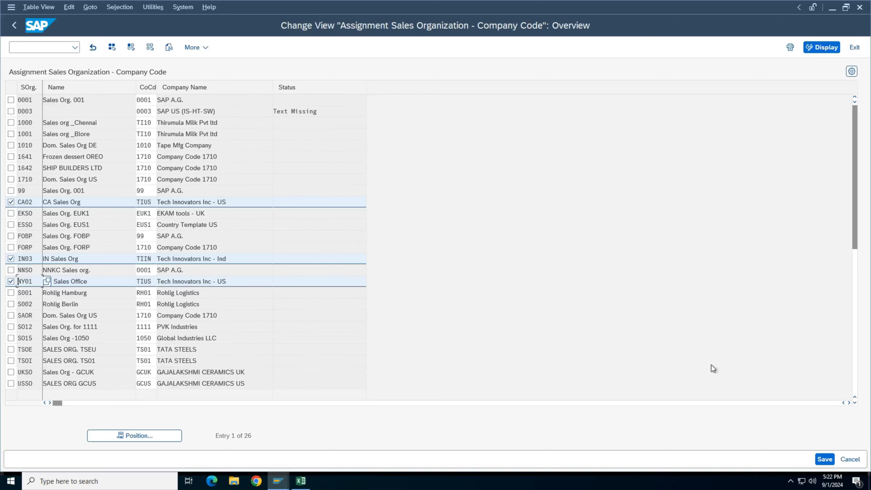
left_click(825, 459)
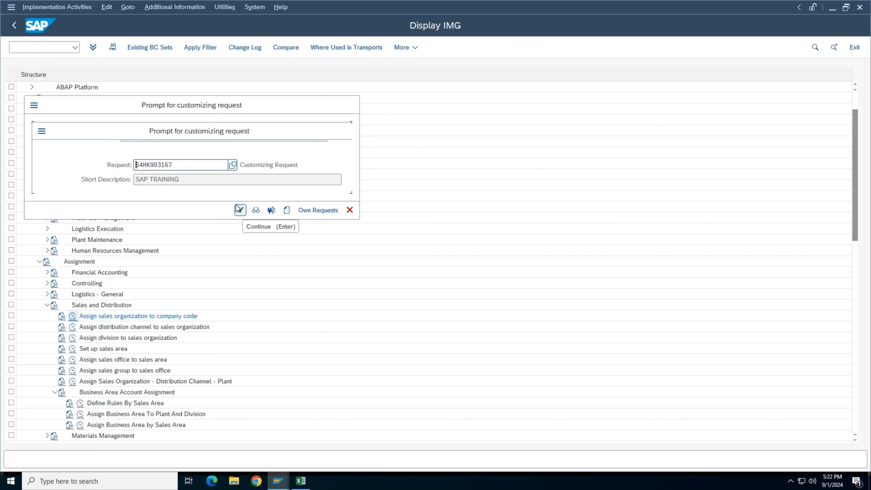
left_click(240, 211)
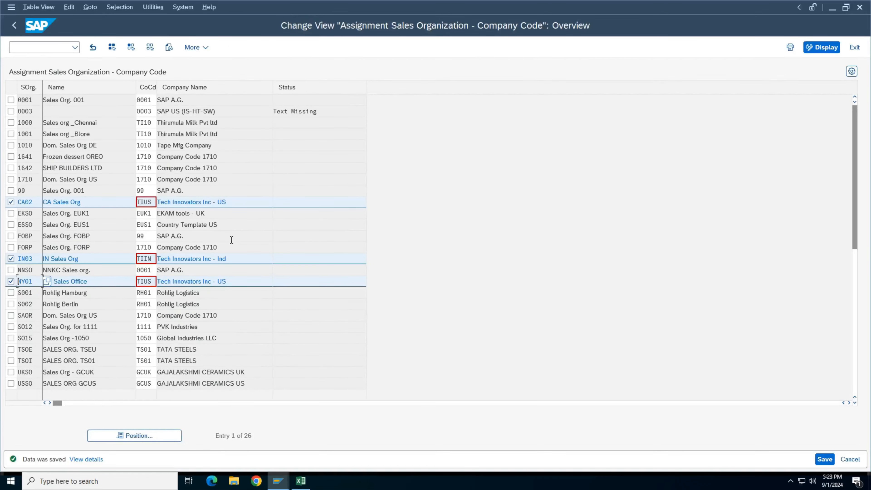
left_click(14, 26)
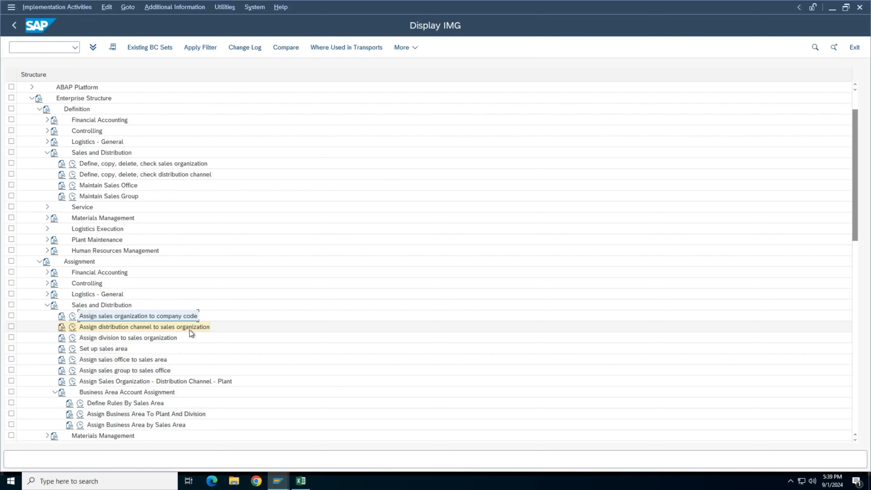
Open the activity Assign distribution channel to sales organization and position the list at sales organization NY.
left_click(73, 328)
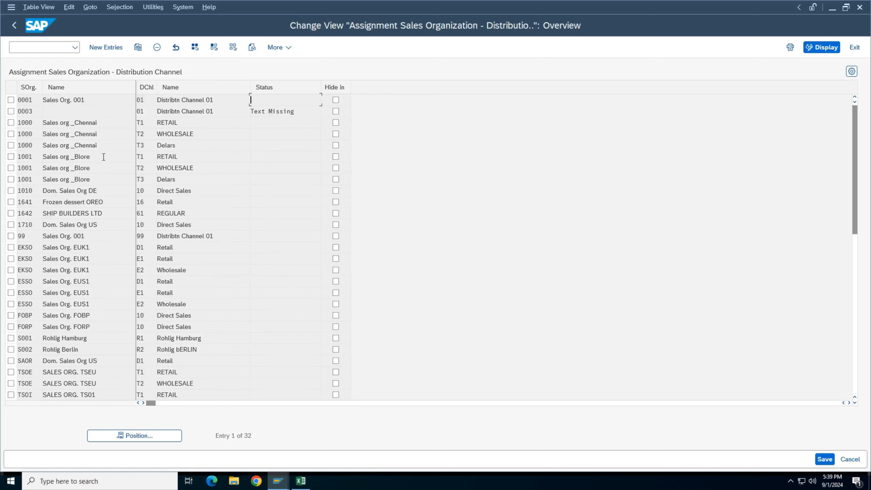
left_click(126, 439)
type("S001")
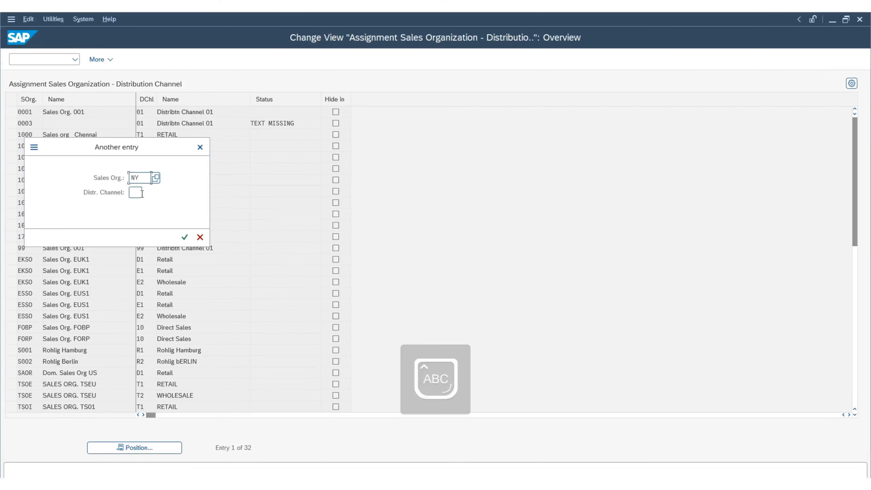
key("Return")
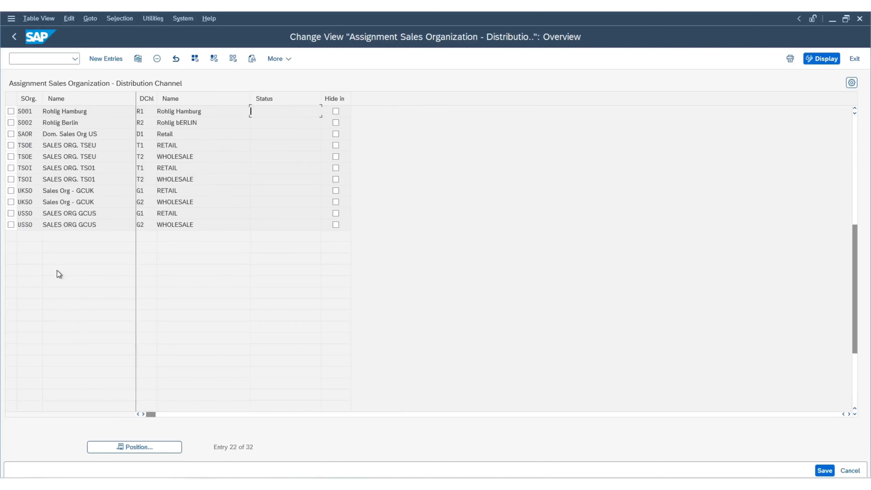
Start new entries and assign distribution channel L1, Whole Sale, to sales organization NY01 using the value lists.
left_click(116, 59)
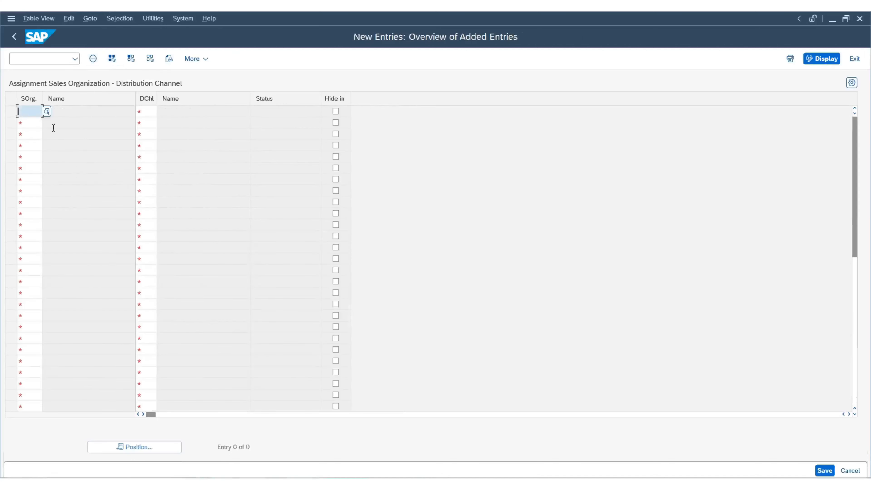
left_click(48, 111)
scroll(102, 268, "down", 5)
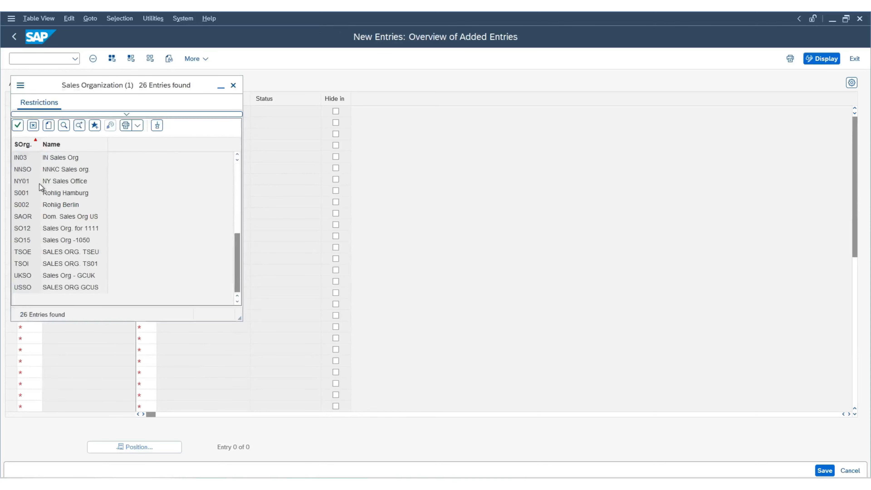
left_click(40, 184)
left_click(147, 111)
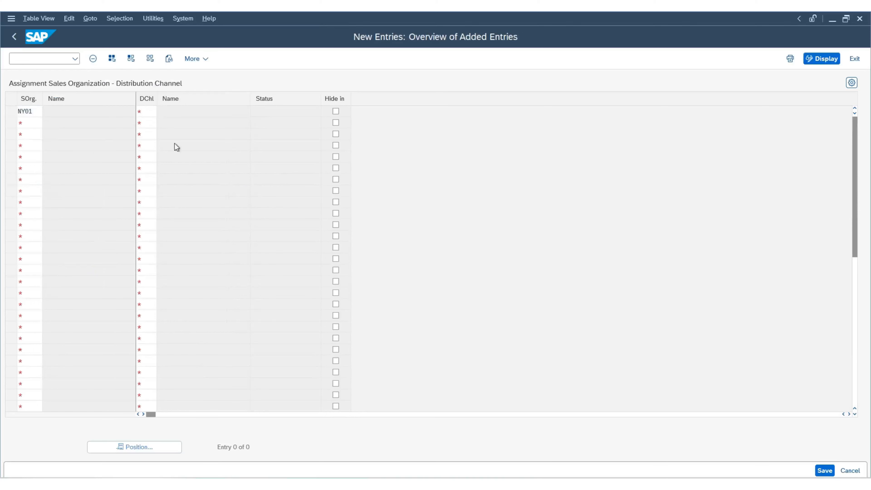
key("F4")
scroll(143, 231, "down", 3)
scroll(134, 233, "up", 3)
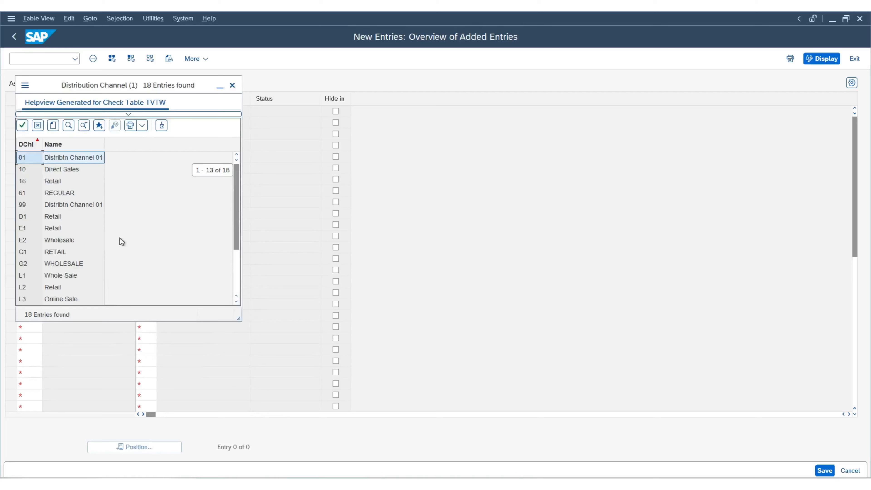
scroll(72, 244, "down", 1)
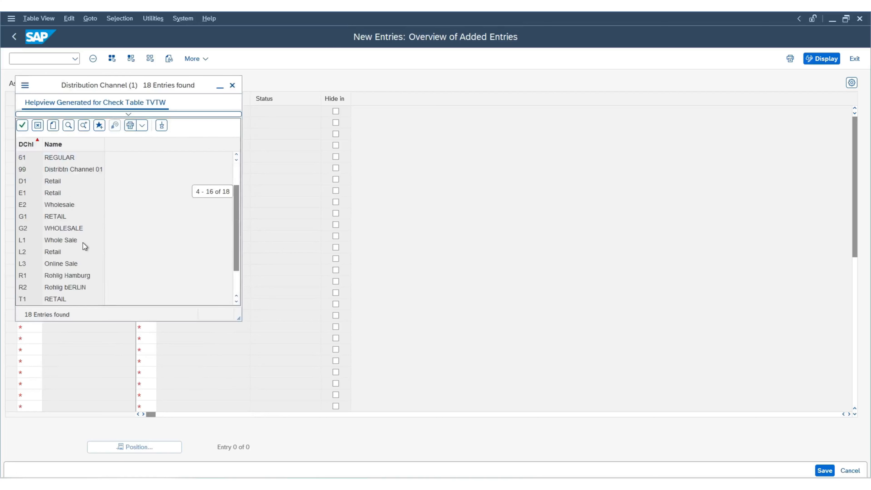
scroll(76, 213, "down", 1)
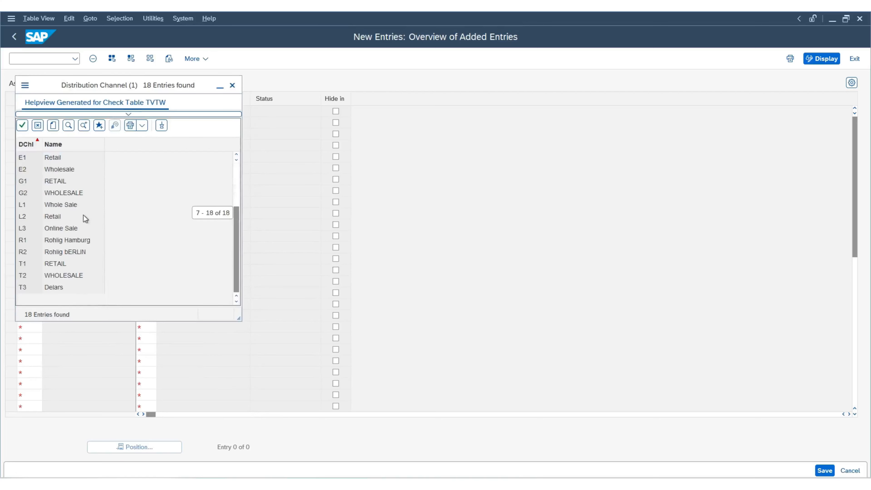
double_click(56, 205)
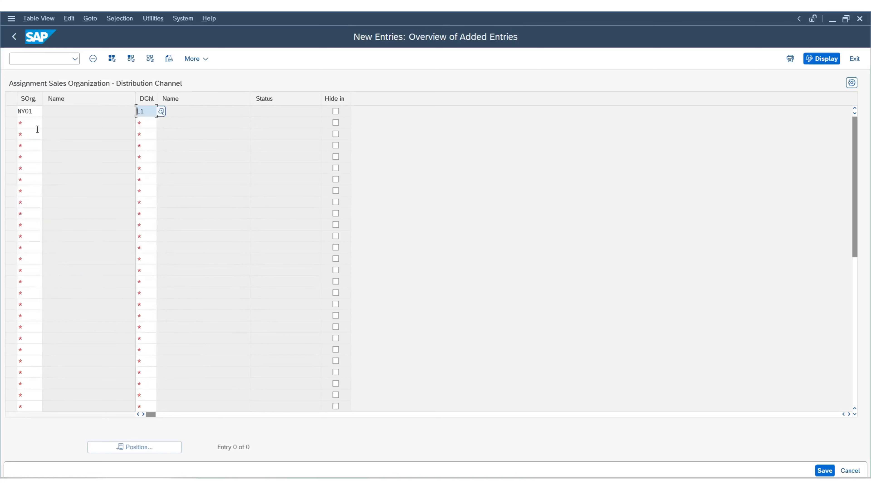
Add a second entry assigning distribution channel L2, Retail, to sales organization NY01.
left_click(30, 126)
left_click(44, 123)
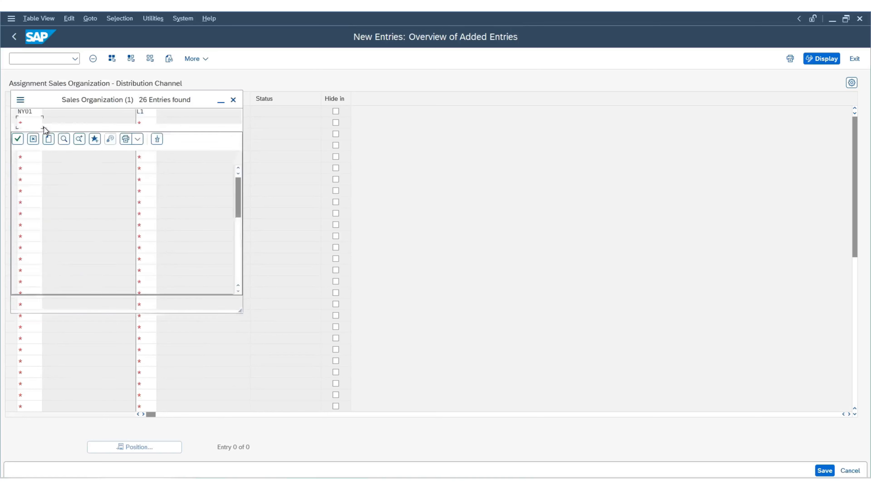
scroll(24, 268, "down", 2)
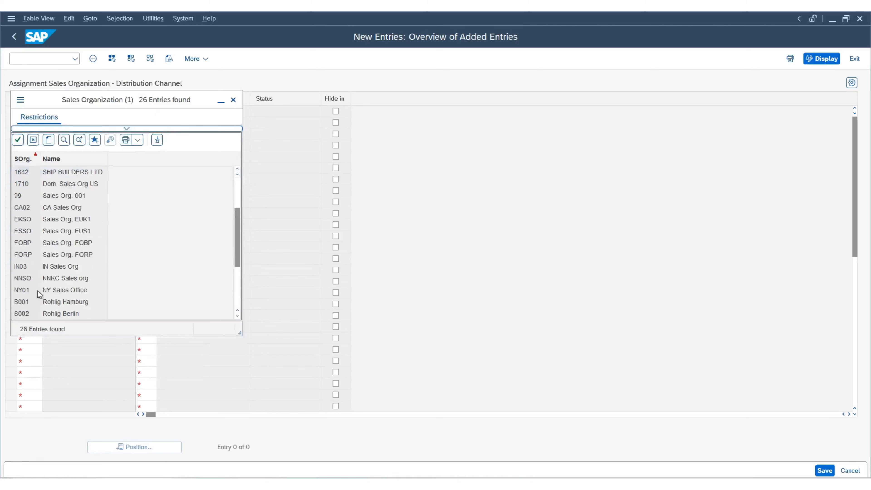
double_click(28, 292)
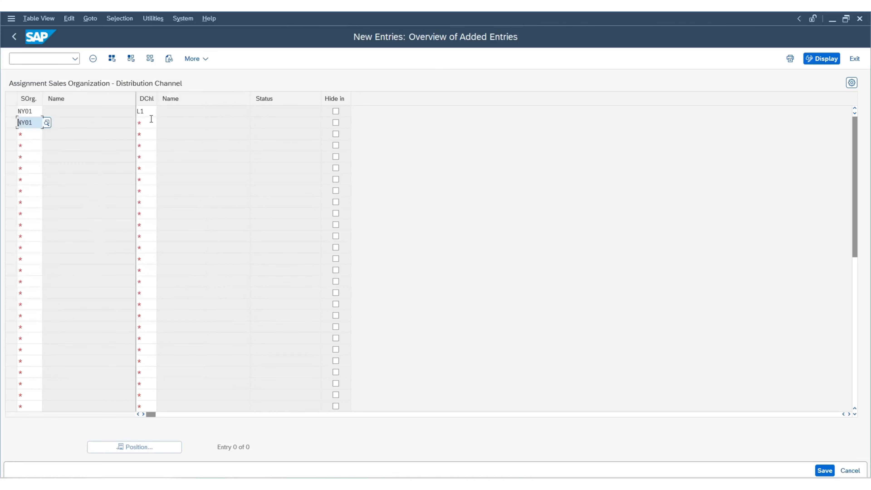
left_click(150, 121)
key("Caps_Lock")
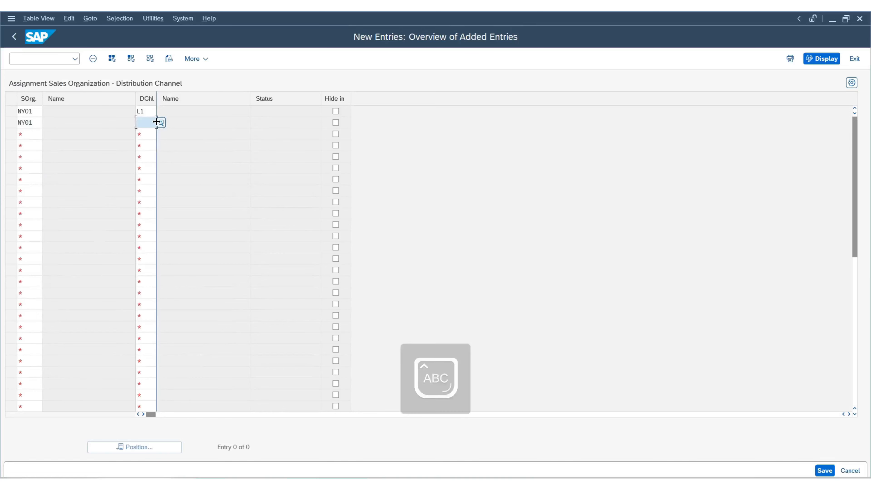
type("L2")
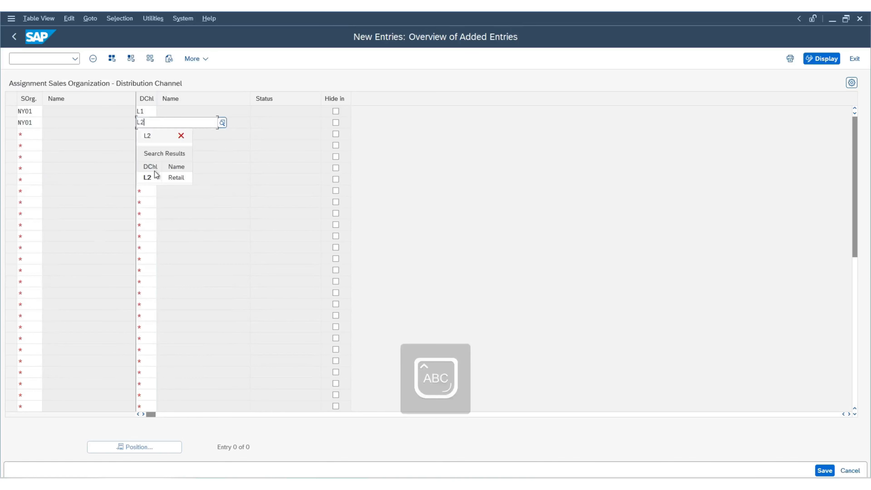
left_click(151, 177)
Add a third entry assigning distribution channel L3, Online Sale, to sales organization NY01 and save the new entries.
left_click(37, 133)
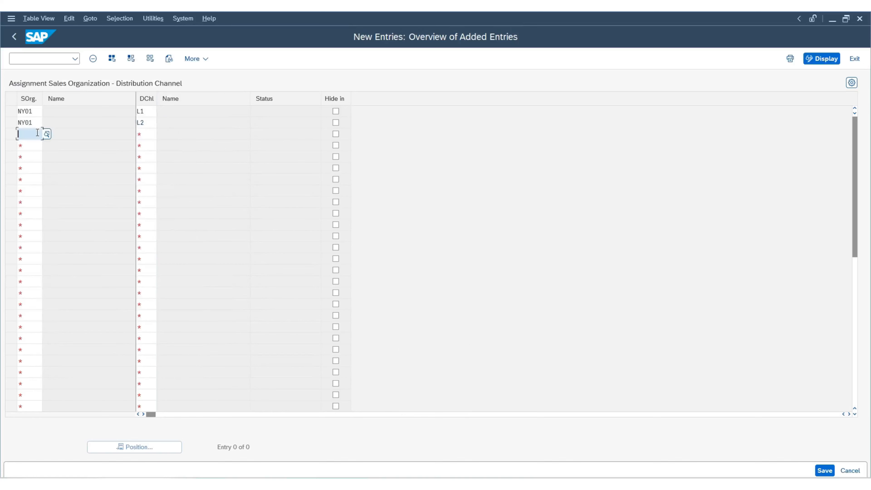
type("NY01")
left_click(148, 133)
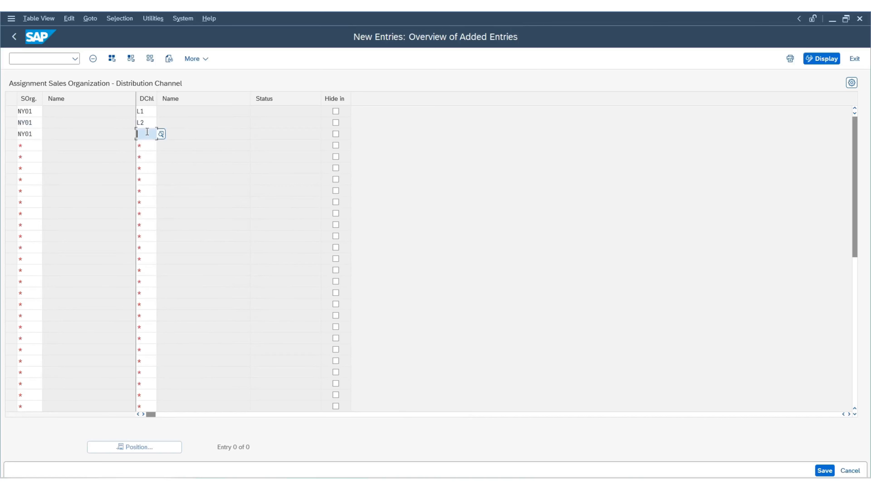
type("L")
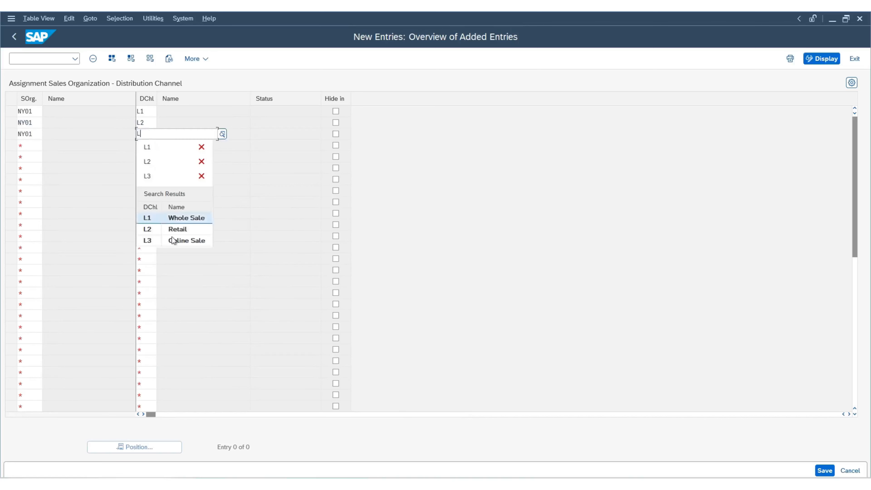
left_click(173, 241)
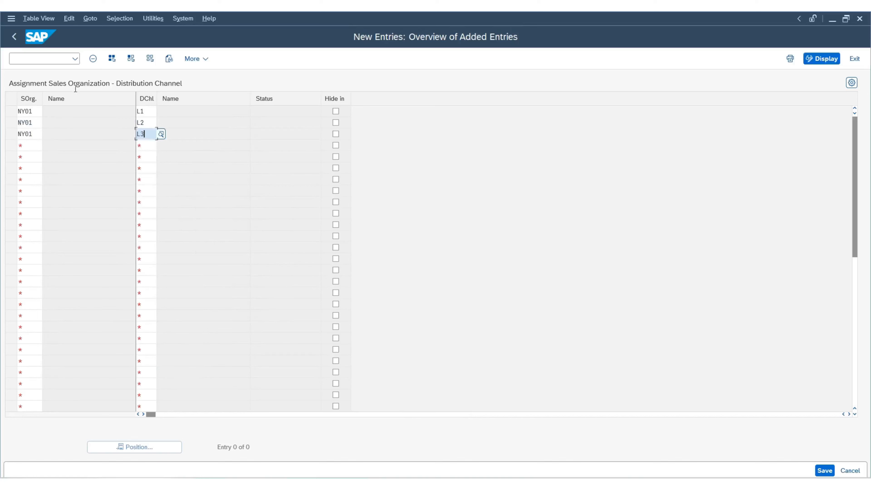
left_click(147, 148)
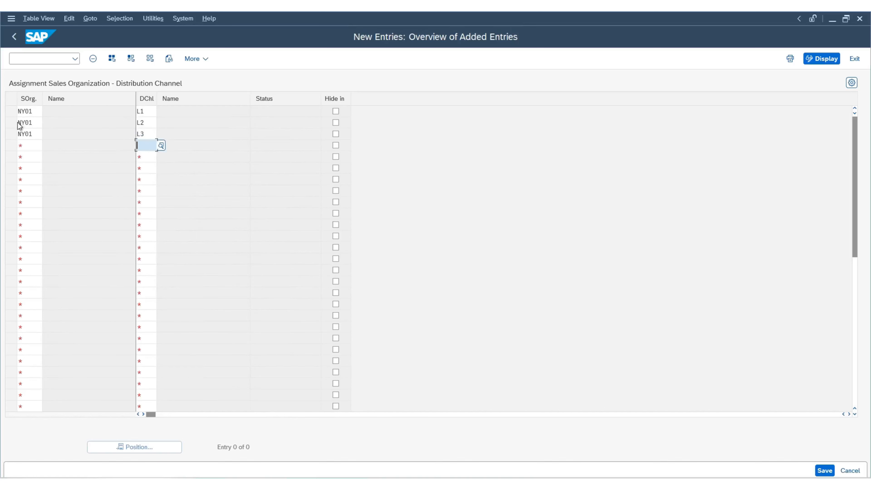
key("ctrl+s")
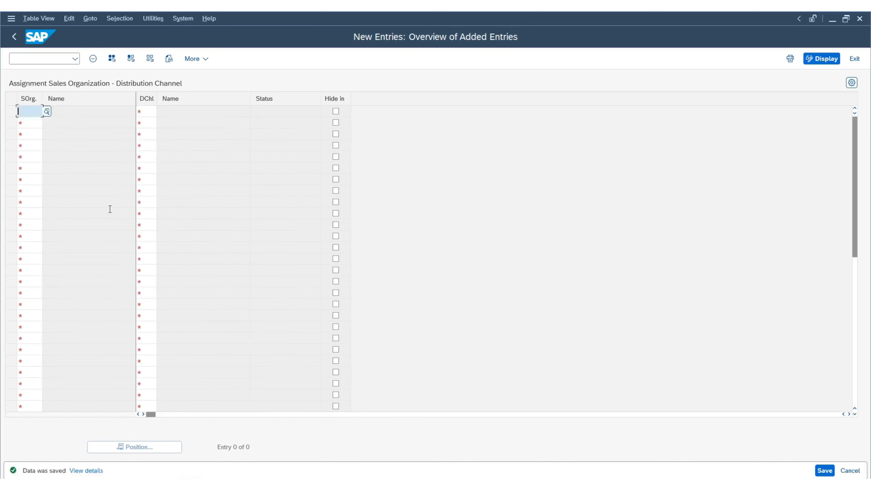
Copy the sales organizations NY01, CA02 and IN03 from G10:G18 of Excel Sheet3 into the SOrg. column of SAP's new distribution channel assignments.
key("alt+Tab")
left_click(192, 188)
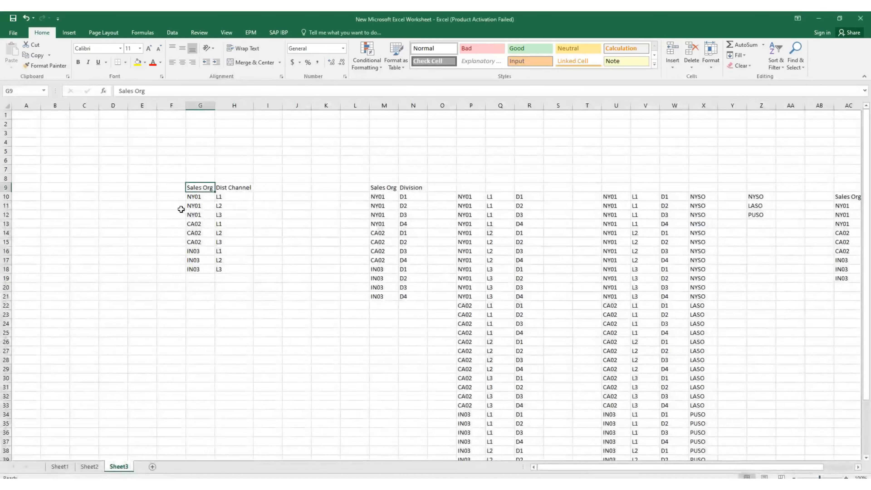
key("alt+Tab")
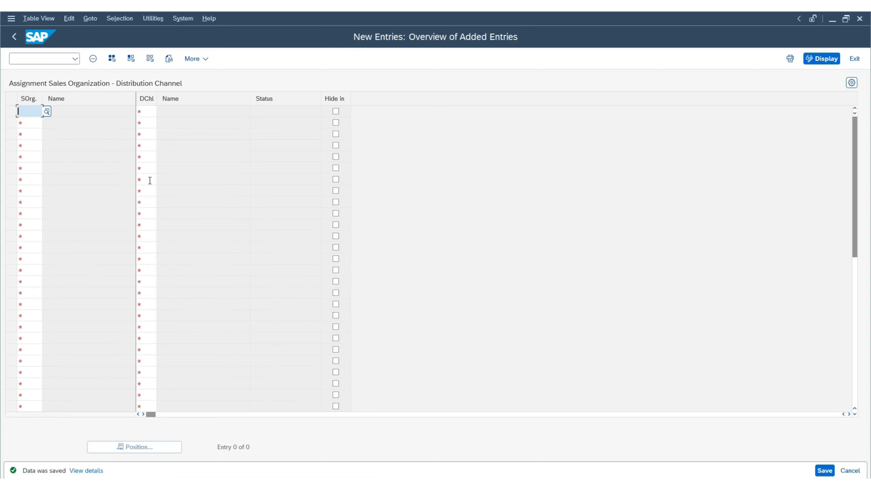
key("alt+Tab")
left_click(196, 199)
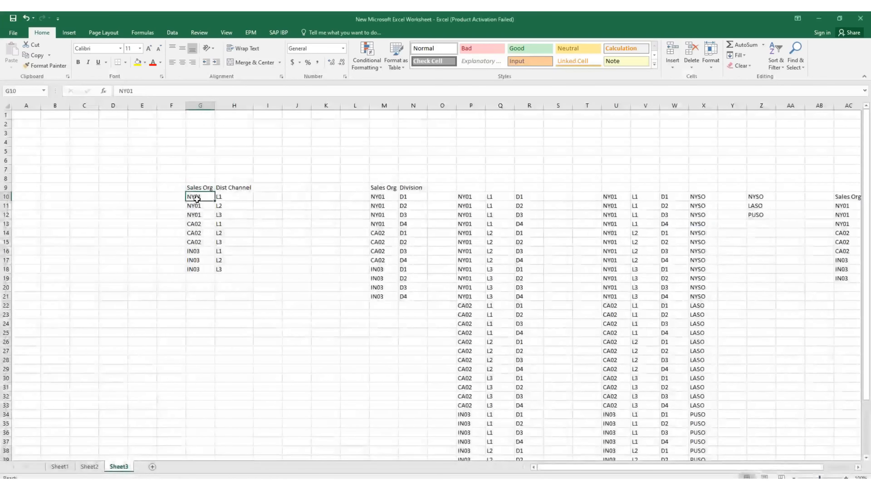
key("ctrl+shift+Down")
key("ctrl+c")
key("alt+Tab")
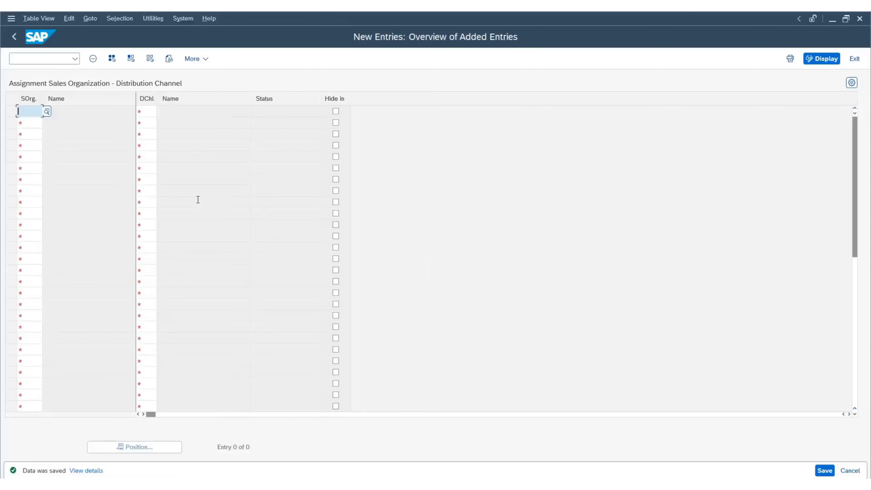
key("ctrl+v")
key("Tab")
Copy distribution channels L1 to L3 from H10:H18 of the Excel sheet into SAP's DChl column and validate the entries.
key("alt+Tab")
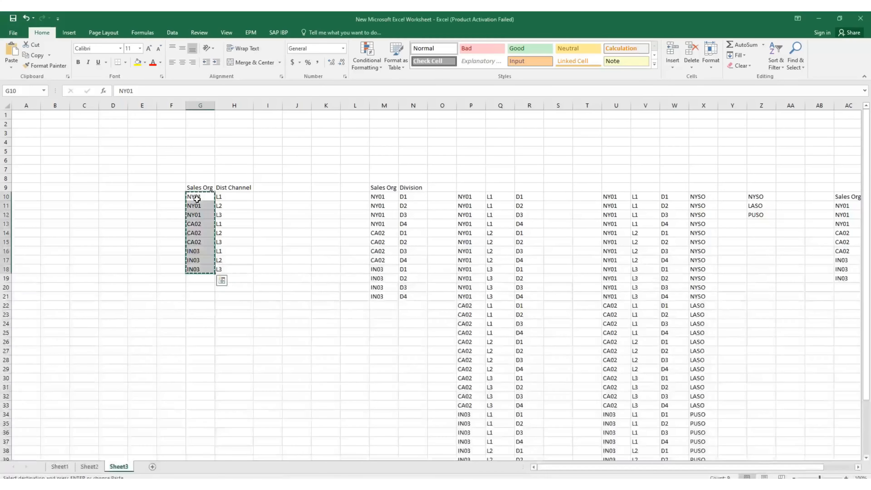
key("Right")
key("ctrl+shift+Down")
key("ctrl+c")
key("alt+Tab")
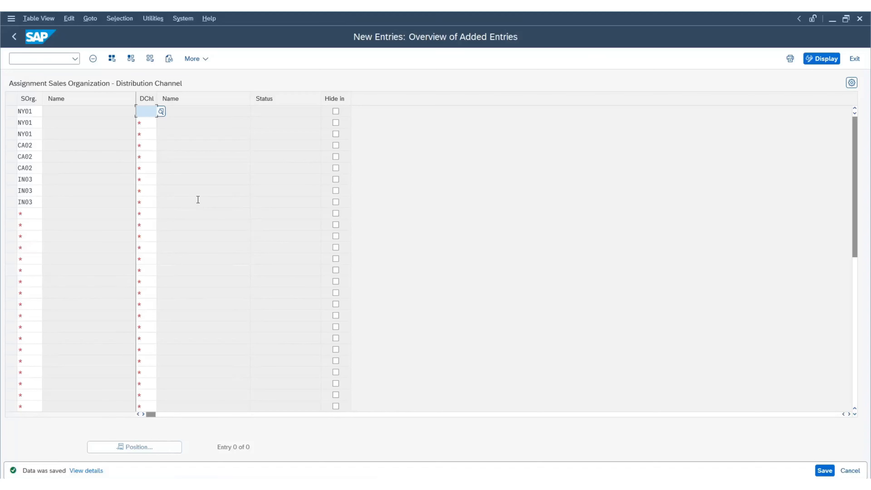
key("ctrl+v")
key("Return")
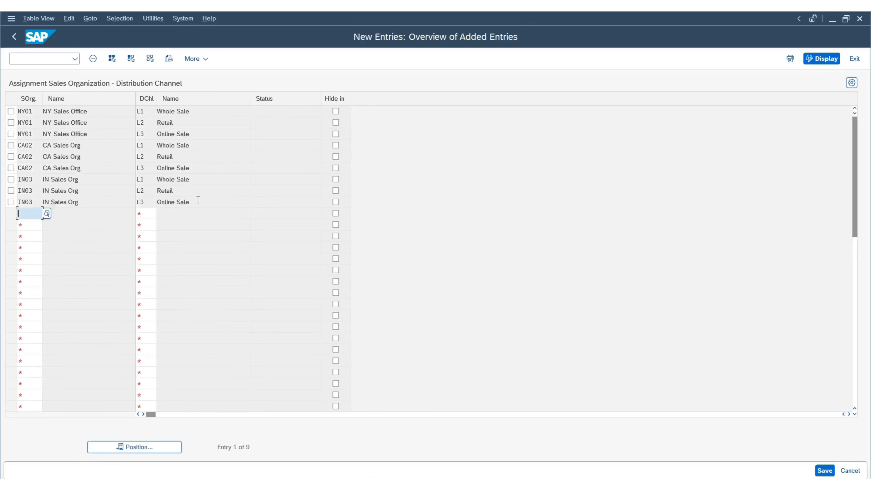
Save the distribution channel assignments and return to the IMG structure.
left_click(825, 470)
left_click(14, 37)
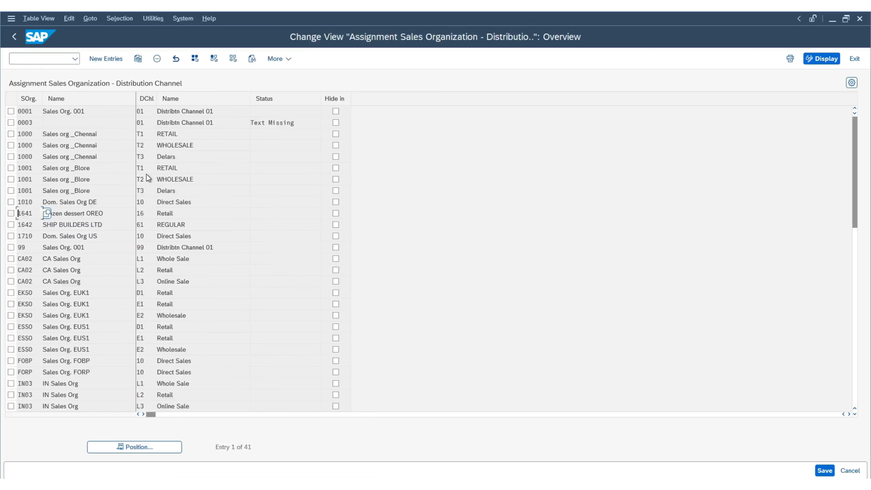
left_click(15, 37)
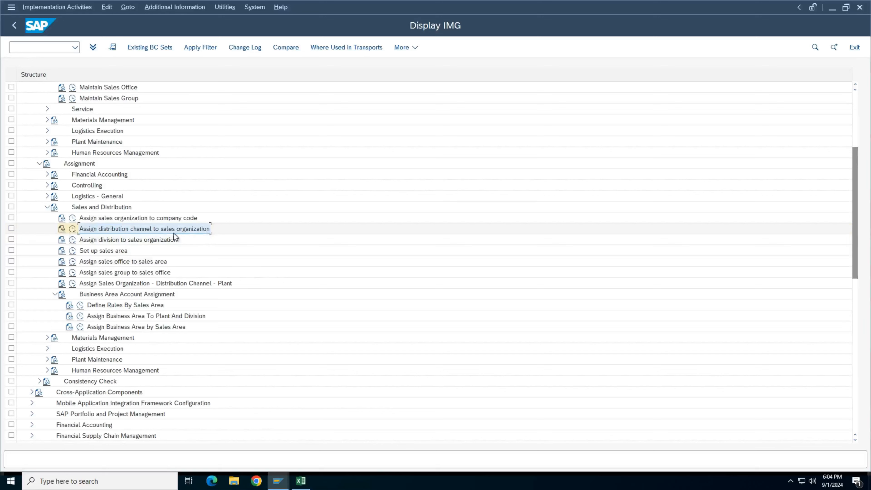
Start new entries in Assign division to sales organization and fill the SOrg. column with NY01, CA02 and IN03 from Excel cells M10:M21.
left_click(72, 240)
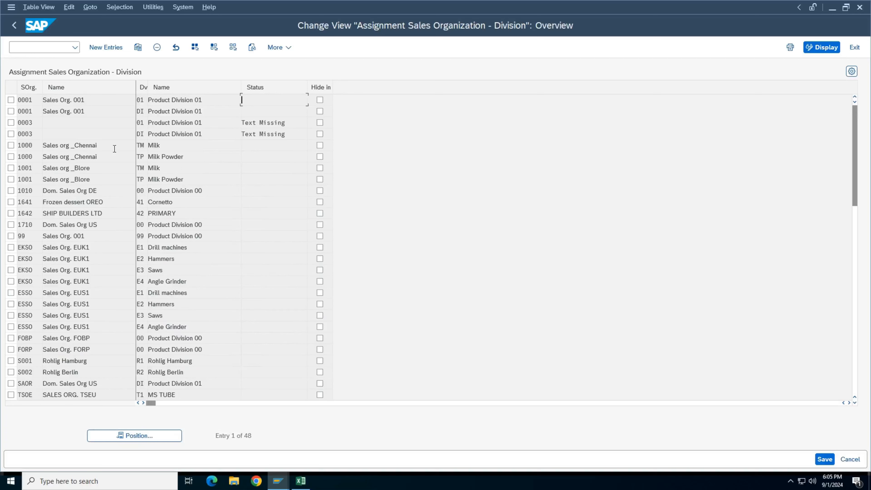
left_click(114, 47)
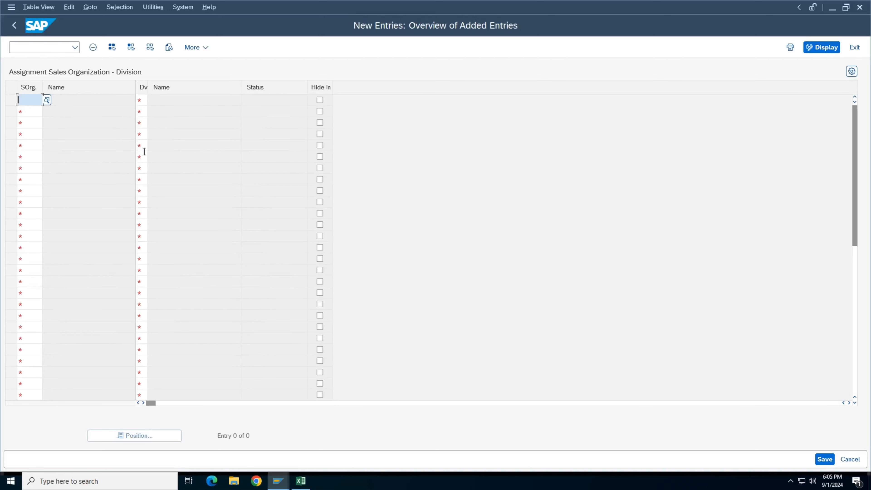
left_click(301, 481)
left_click(380, 186)
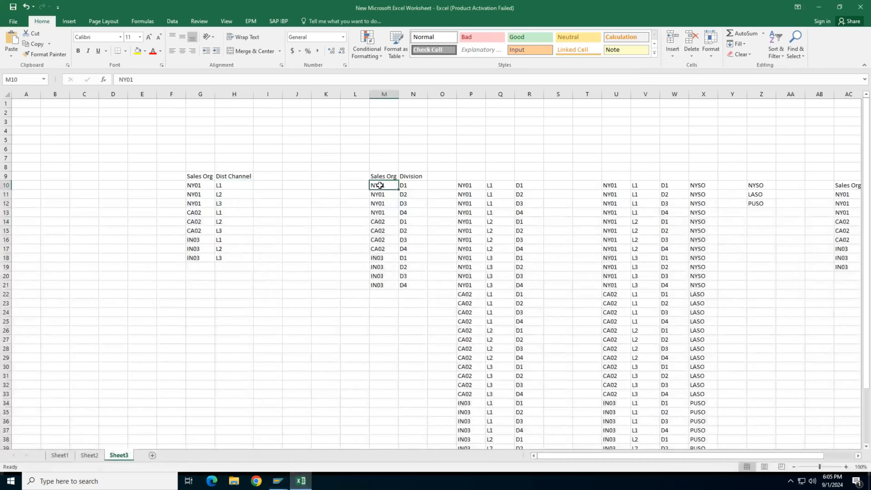
key("ctrl+shift+Down")
key("ctrl+c")
key("alt+Tab")
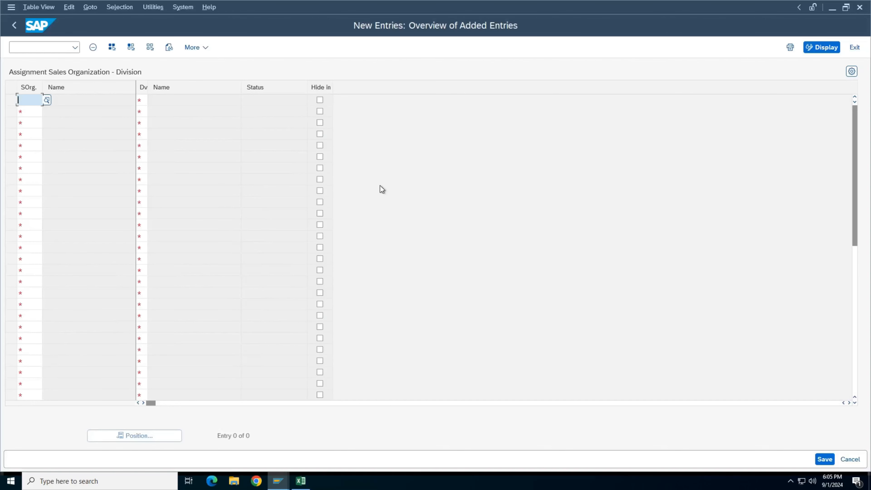
key("ctrl+v")
key("Tab")
Copy divisions D1 to D4 from N10:N21 of the Excel sheet into SAP's Dv column and validate the entries.
key("alt+Tab")
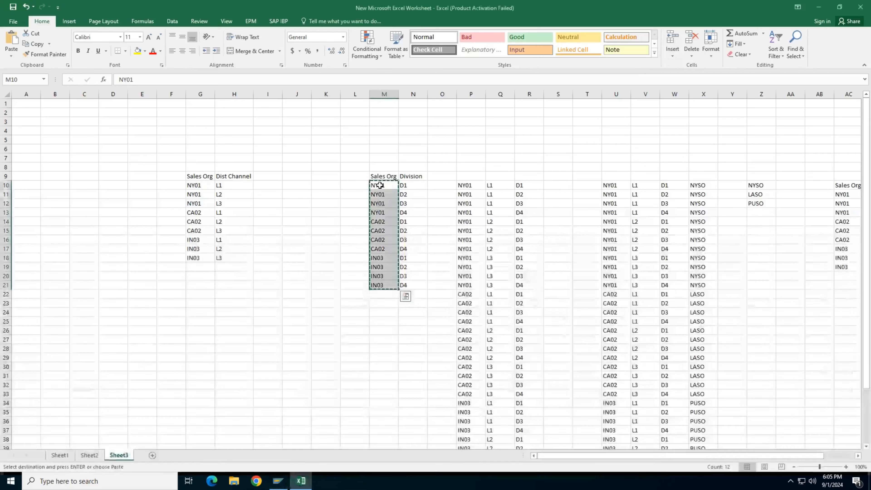
key("Right")
key("ctrl+shift+Down")
key("ctrl+c")
key("alt+Tab")
key("ctrl+v")
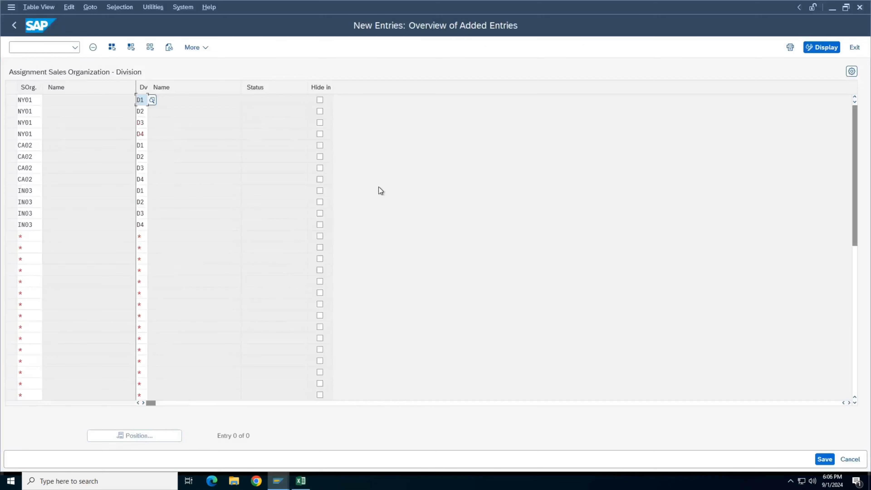
key("Return")
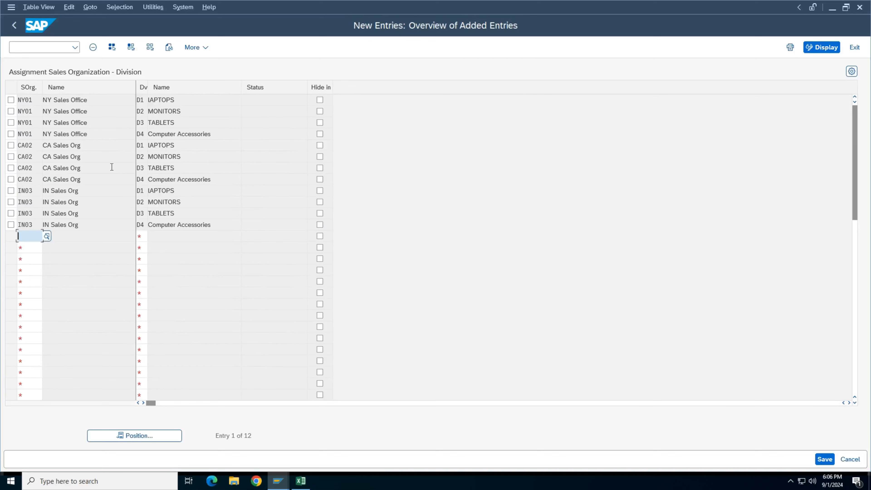
Save the division assignments to the proposed SAP TRAINING customizing request and return to the IMG structure.
left_click(822, 459)
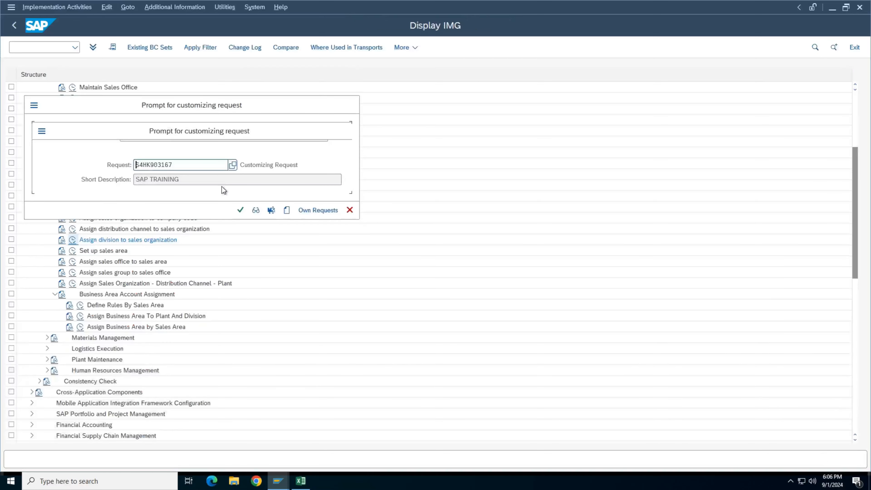
left_click(240, 210)
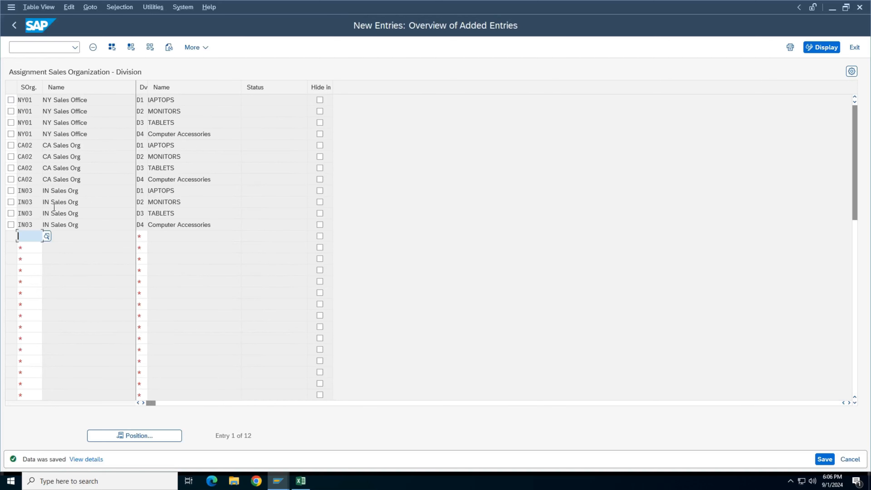
left_click(18, 25)
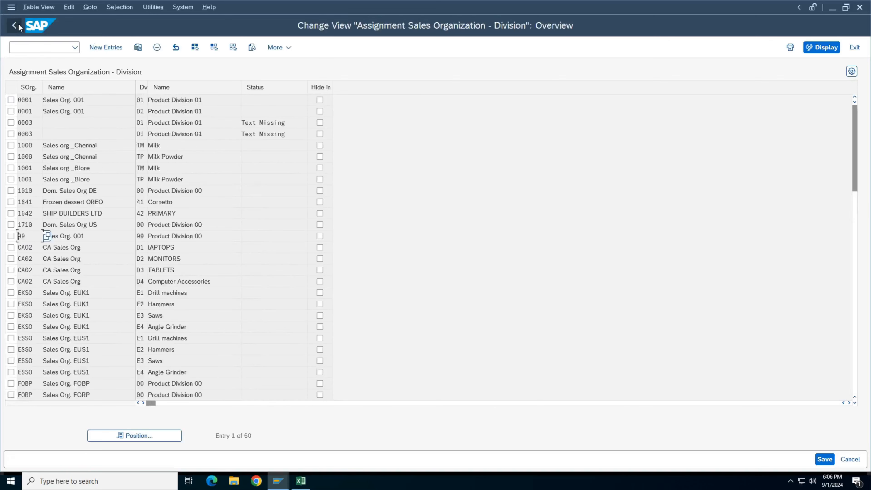
left_click(19, 25)
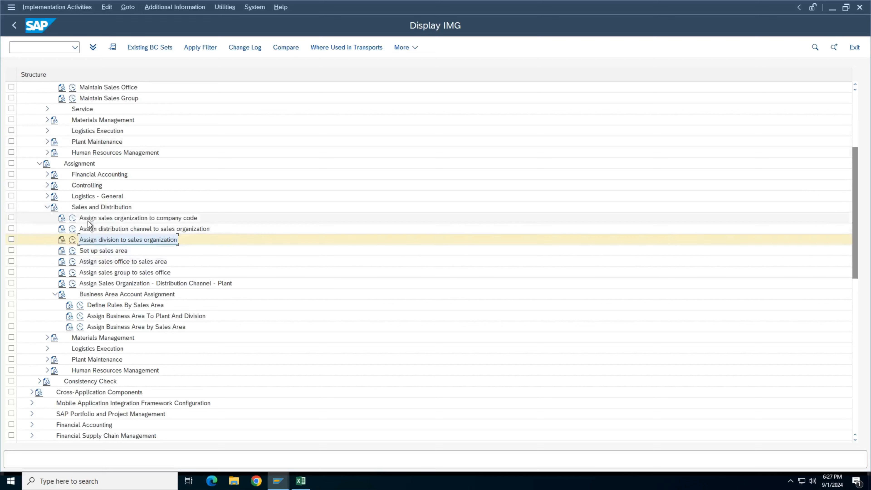
Open the activity Set up sales area and start new entries for sales organization, distribution channel and division.
left_click(73, 253)
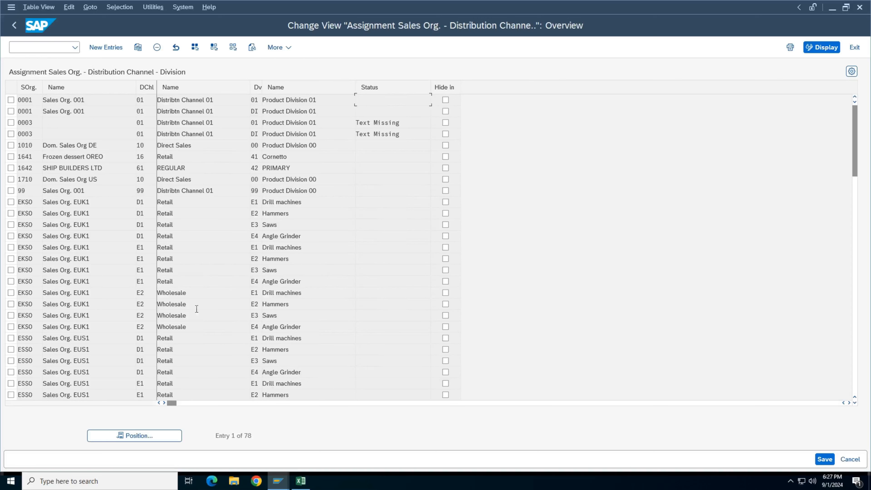
left_click(106, 47)
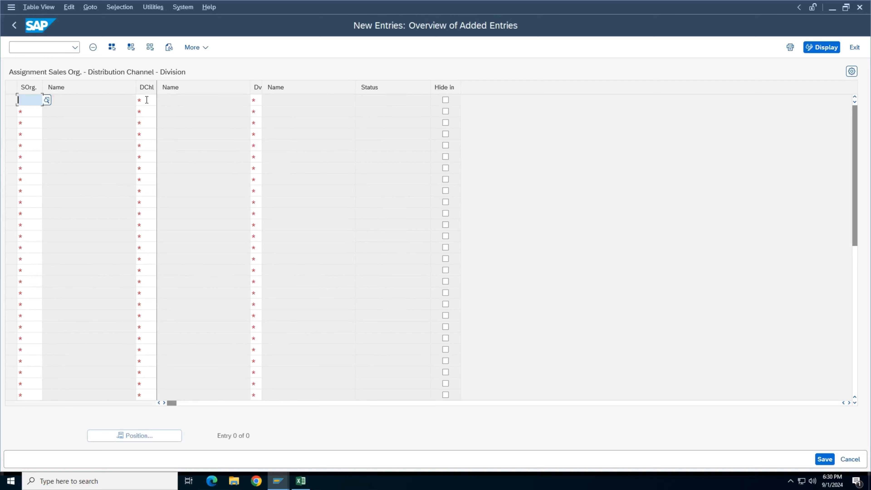
left_click(34, 113)
left_click(36, 124)
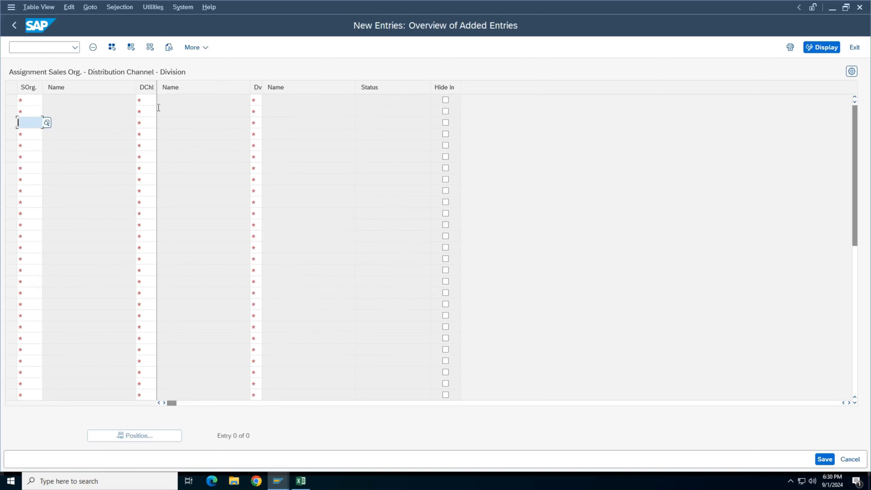
left_click(152, 99)
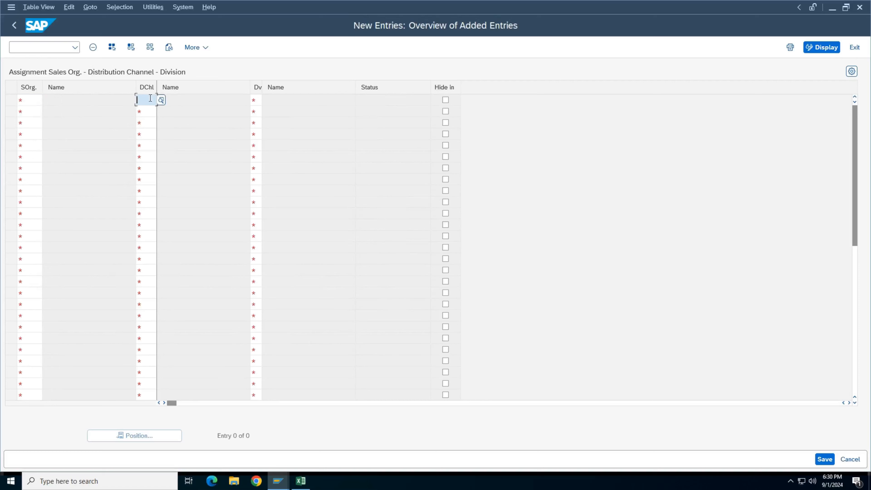
Examine the division value list for the divisions assigned to sales organizations IN03 and NY01, and close it without choosing one.
left_click(256, 100)
left_click(267, 100)
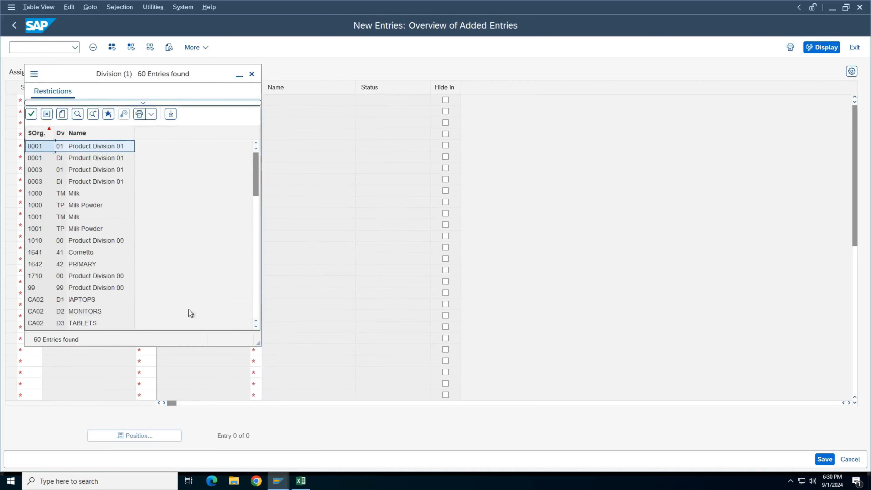
left_click_drag(256, 343, 399, 396)
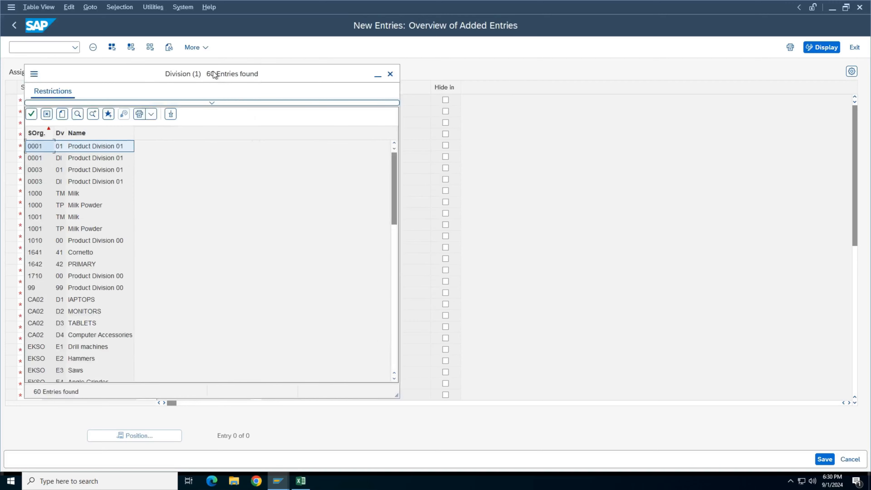
left_click_drag(217, 74, 481, 64)
scroll(446, 196, "down", 13)
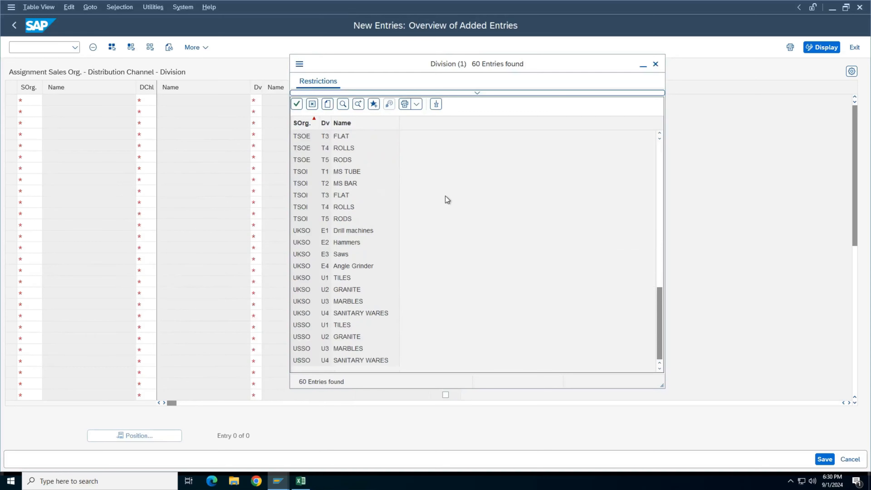
scroll(446, 196, "up", 6)
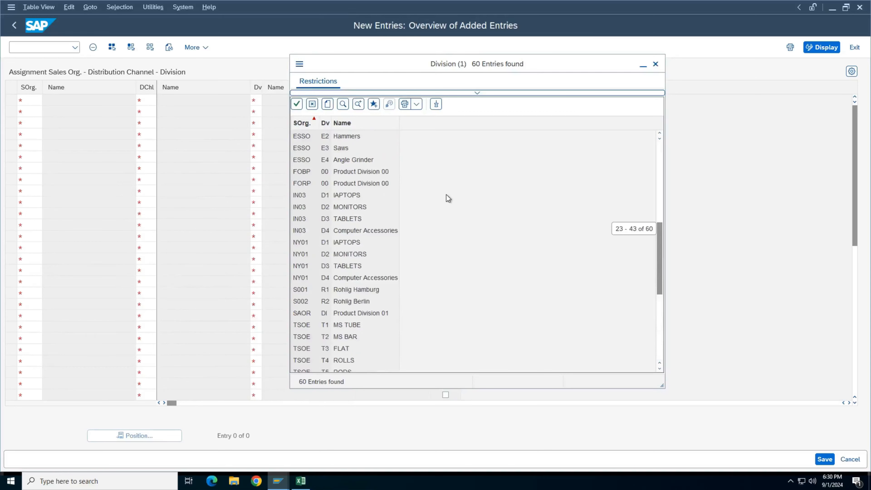
left_click(325, 207)
left_click(329, 219)
left_click(334, 231)
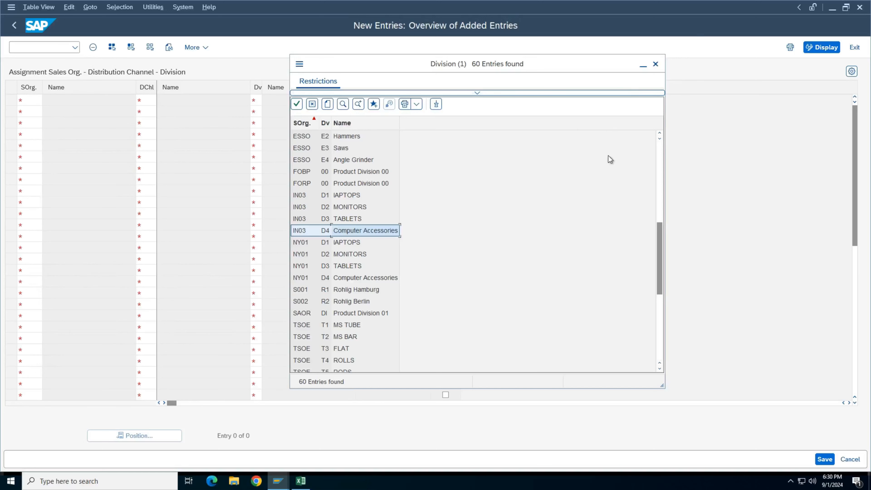
left_click(656, 64)
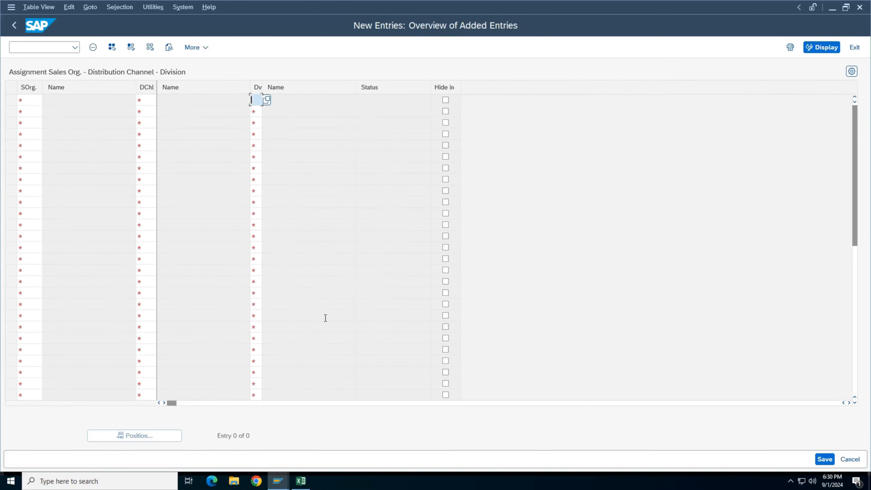
Copy the sales organizations NY01, CA02 and IN03 from P10:P45 of the Excel sheet into the SOrg. column of SAP's new sales areas.
left_click(301, 480)
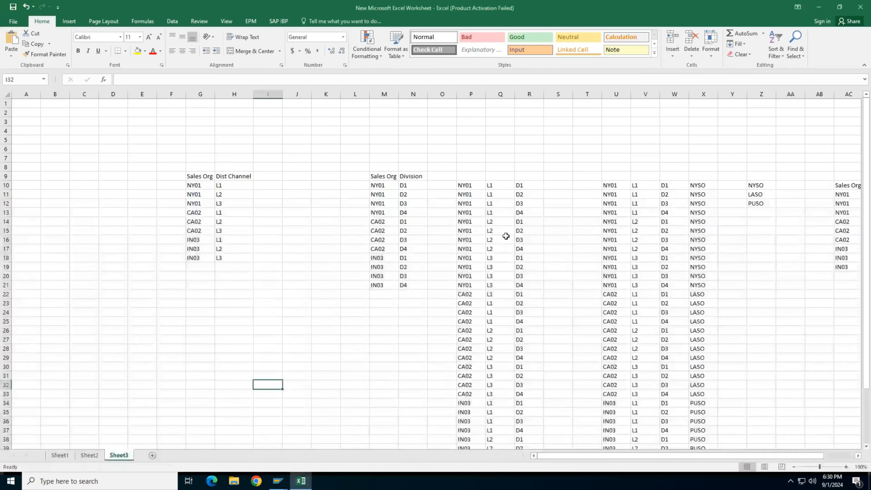
left_click(482, 196)
key("ctrl+shift+Down")
key("ctrl+c")
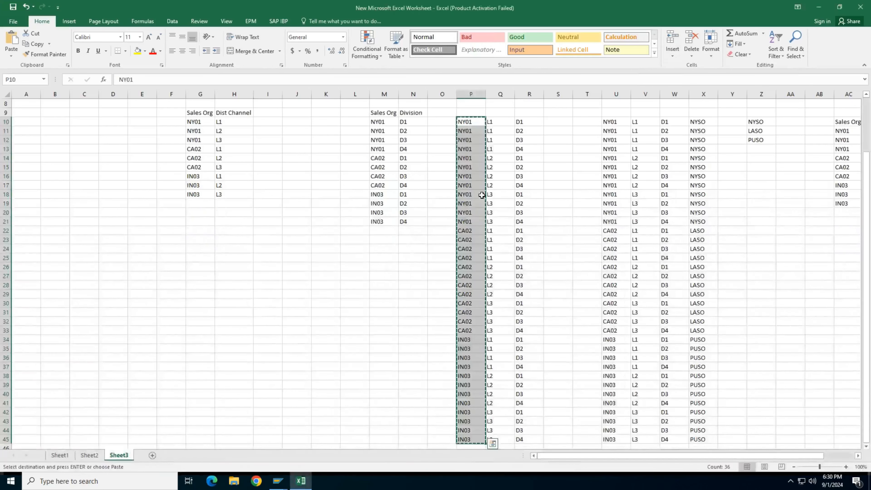
key("alt+Tab")
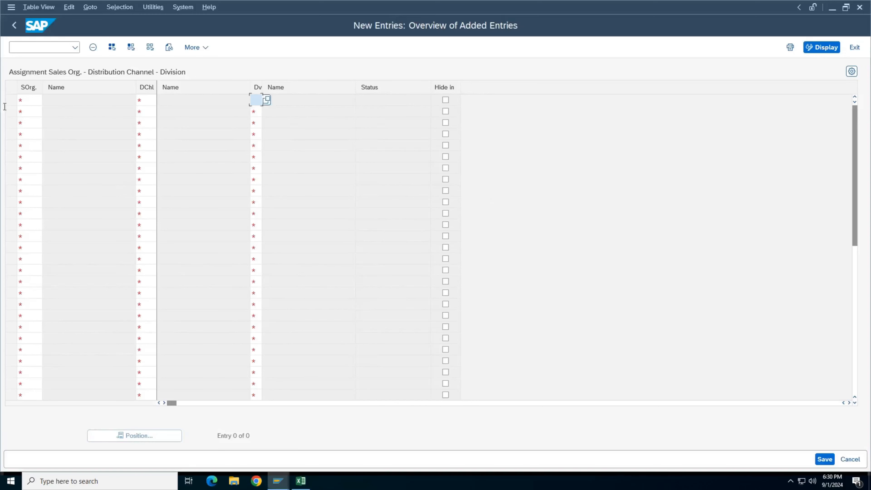
left_click(33, 100)
key("ctrl+v")
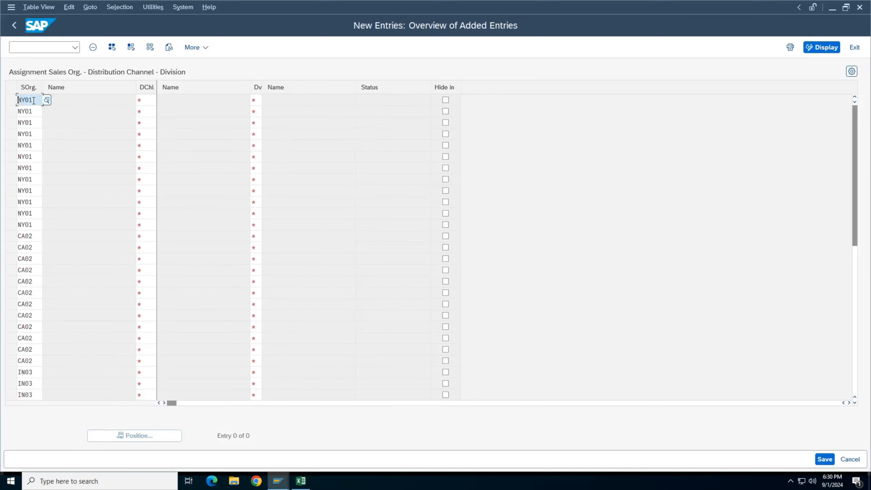
Copy the distribution channels L1, L2 and L3 from Q10:Q45 of the Excel sheet into the DChl column of SAP's new sales areas.
left_click(141, 100)
key("alt+Tab")
key("Right")
key("ctrl+shift+Down")
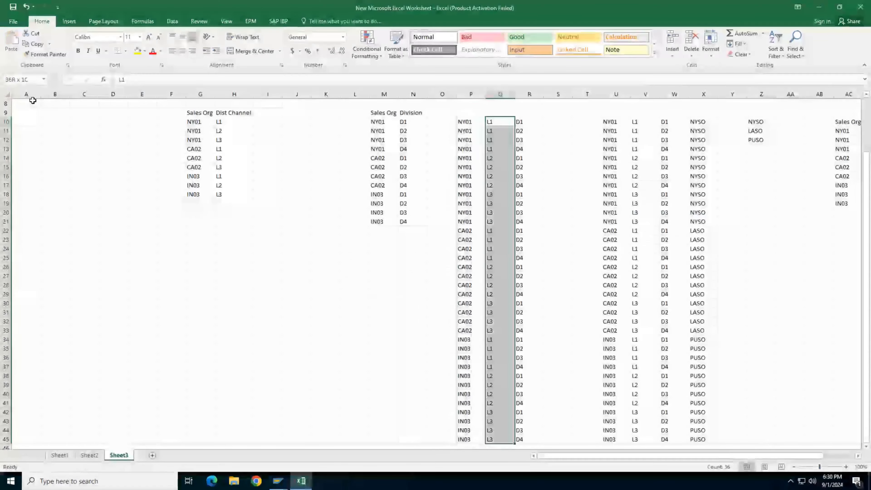
key("ctrl+c")
key("alt+Tab")
key("ctrl+v")
key("Tab")
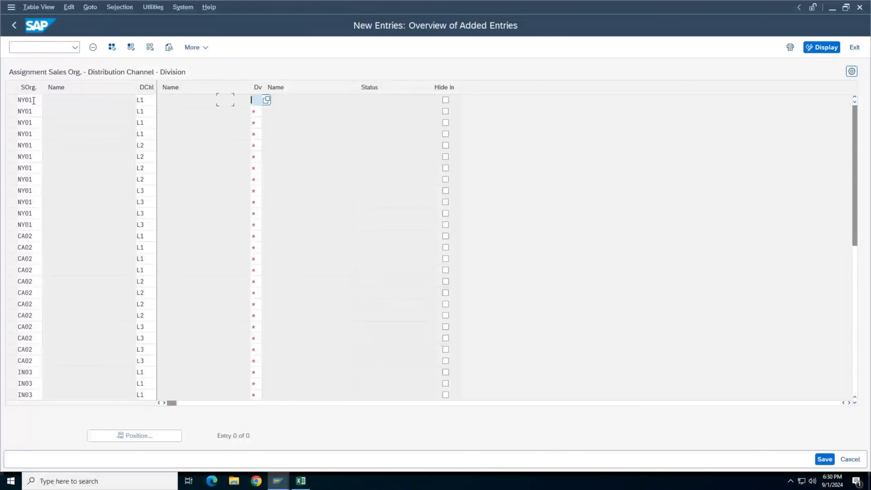
Copy the divisions D1 to D4 from R10:R45 of the Excel sheet into SAP's Dv column and validate the new entries.
key("alt+Tab")
key("Right")
key("ctrl+shift+Down")
key("ctrl+c")
key("alt+Tab")
key("ctrl+v")
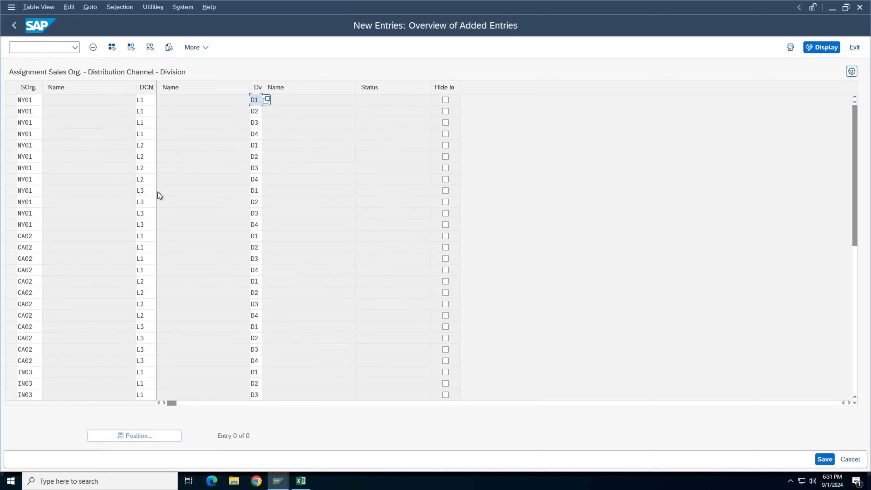
key("Return")
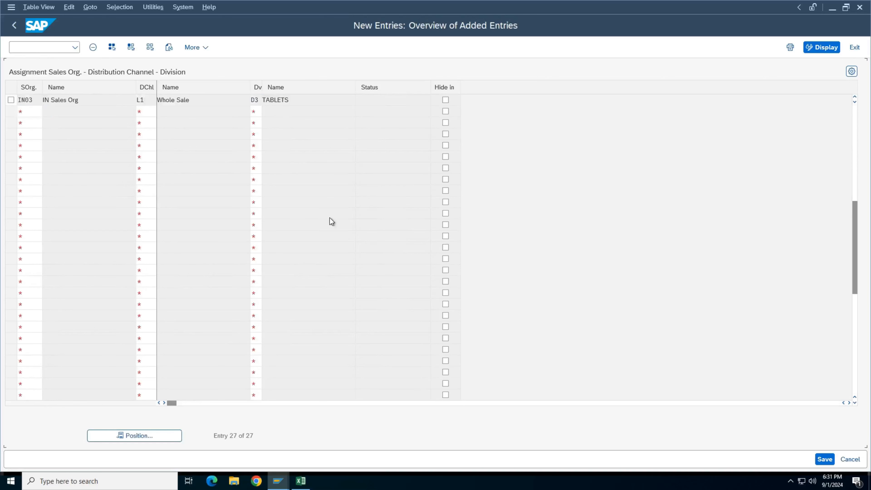
Save the new sales areas to the proposed SAP TRAINING customizing request.
scroll(330, 218, "up", 8)
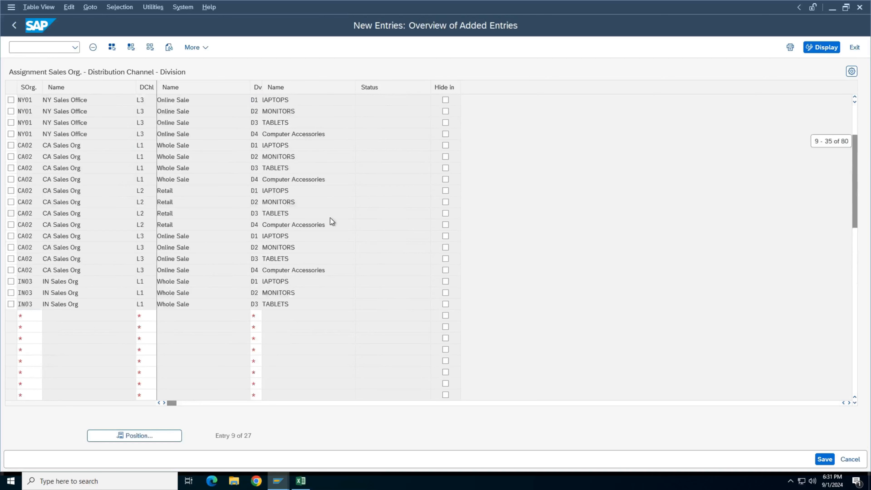
left_click(825, 459)
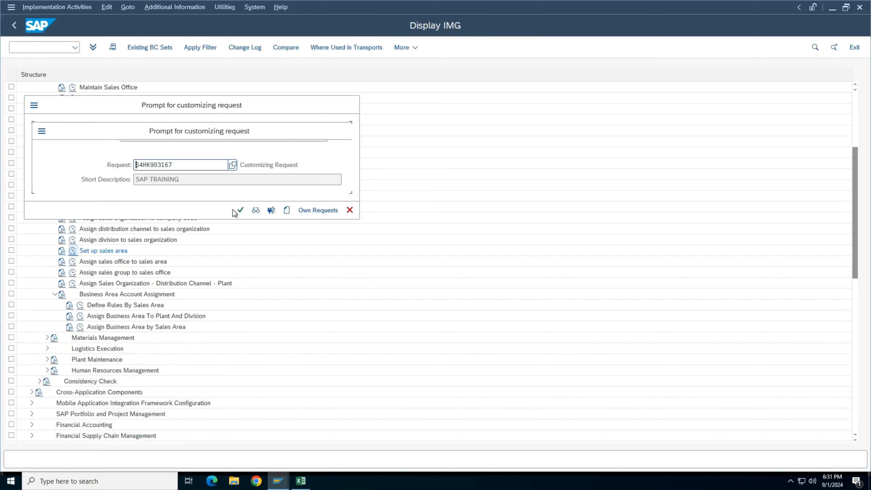
left_click(240, 210)
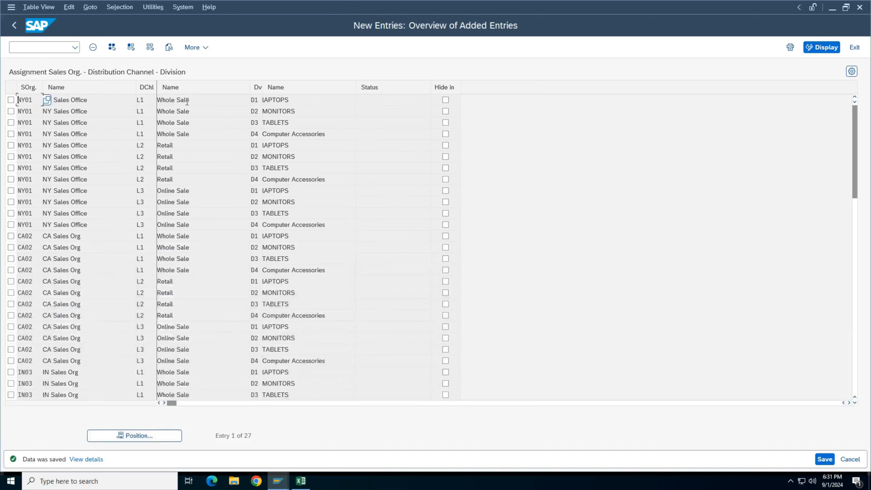
Examine the saved sales areas for the division combinations under each sales organization and distribution channel.
left_click(293, 99)
key("shift+End")
key("Down")
key("Down")
key("Down")
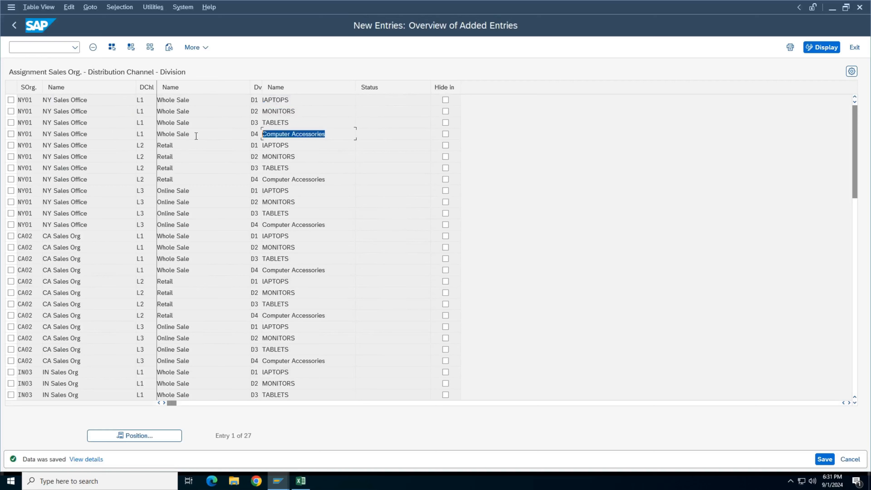
left_click(188, 156)
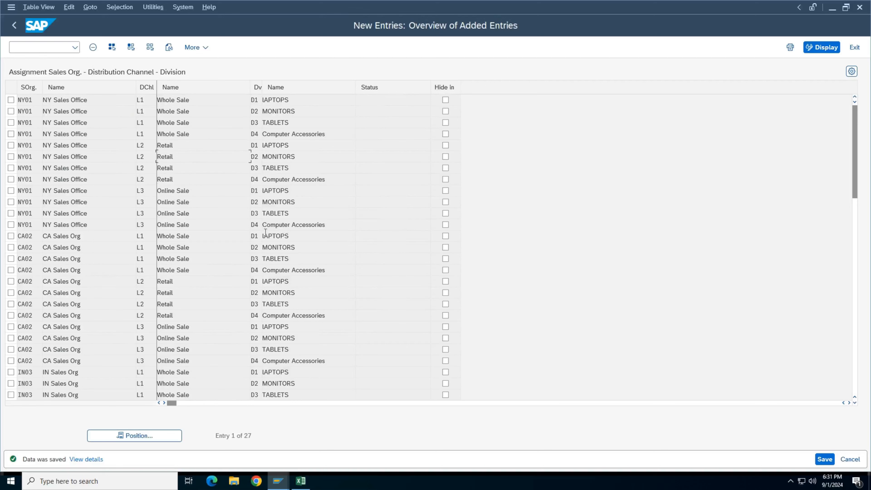
scroll(191, 262, "down", 1)
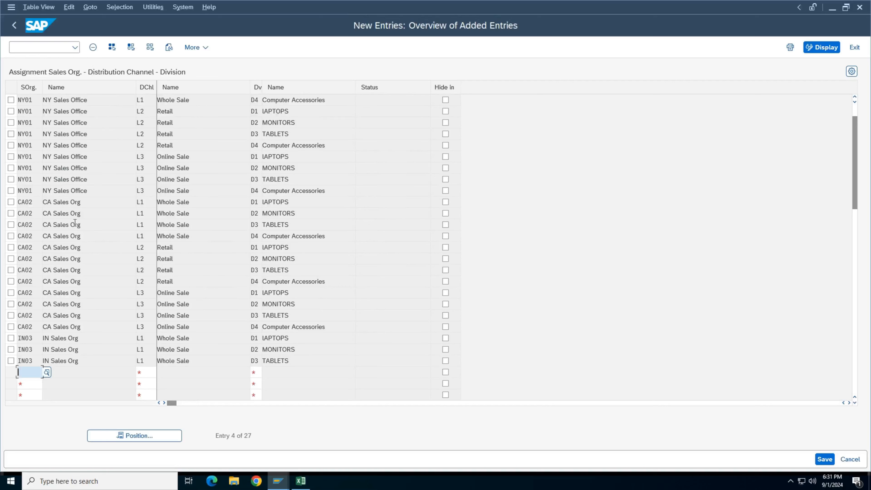
scroll(132, 322, "down", 2)
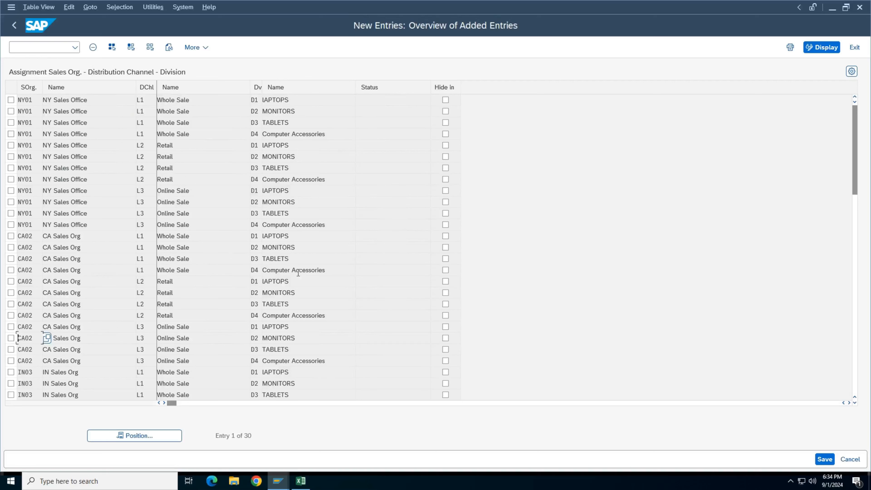
Save the added sales area entries and return to the IMG structure.
left_click(824, 459)
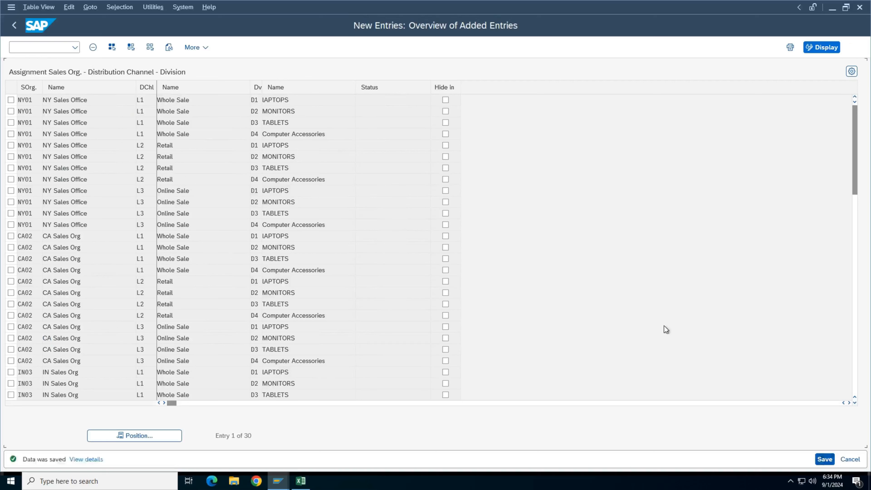
left_click(14, 25)
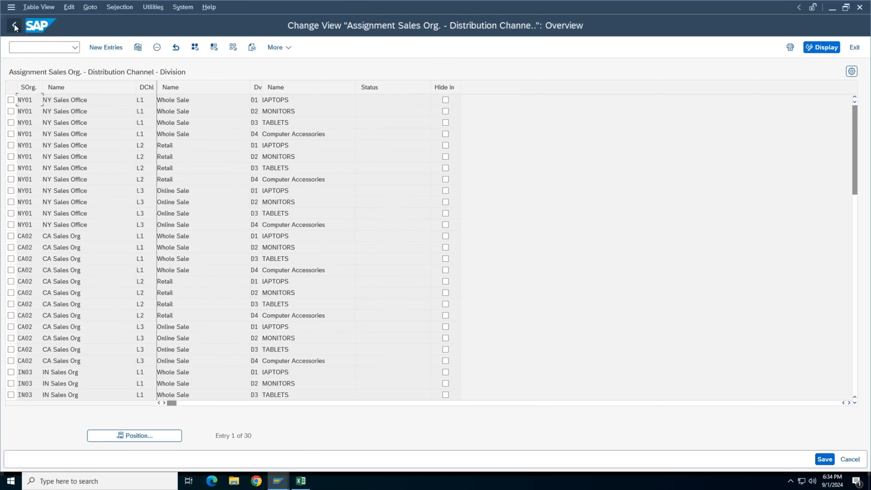
left_click(14, 26)
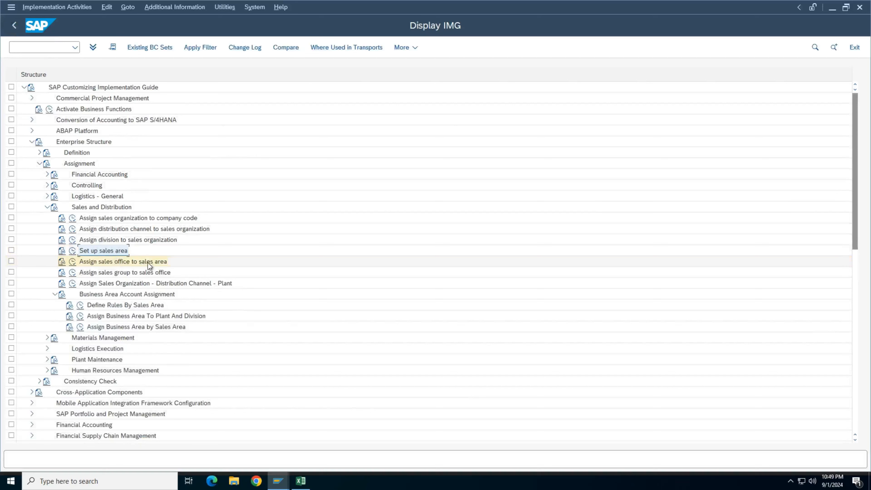
Open the activity Assign sales office to sales area and start a new entry with sales organization NY01.
double_click(85, 264)
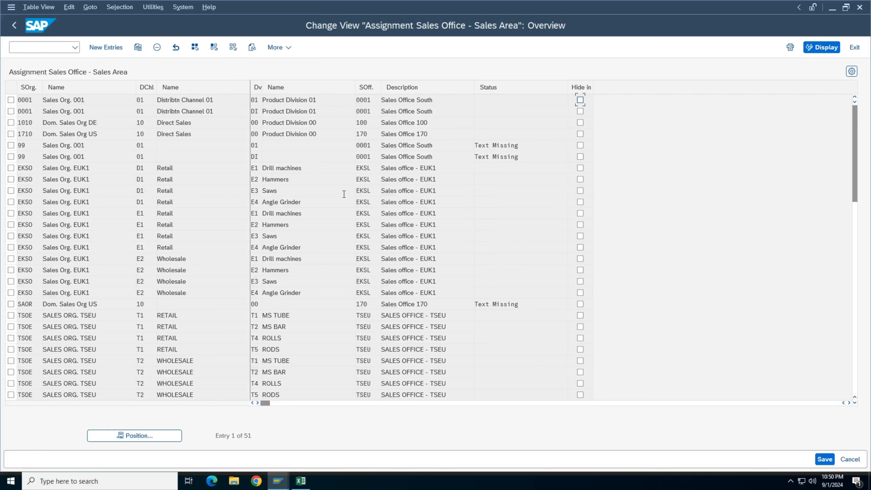
left_click(106, 48)
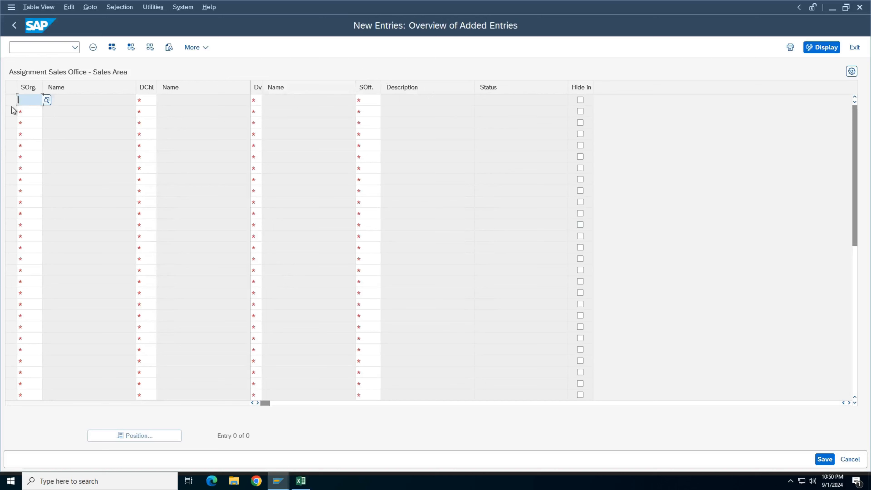
type("N")
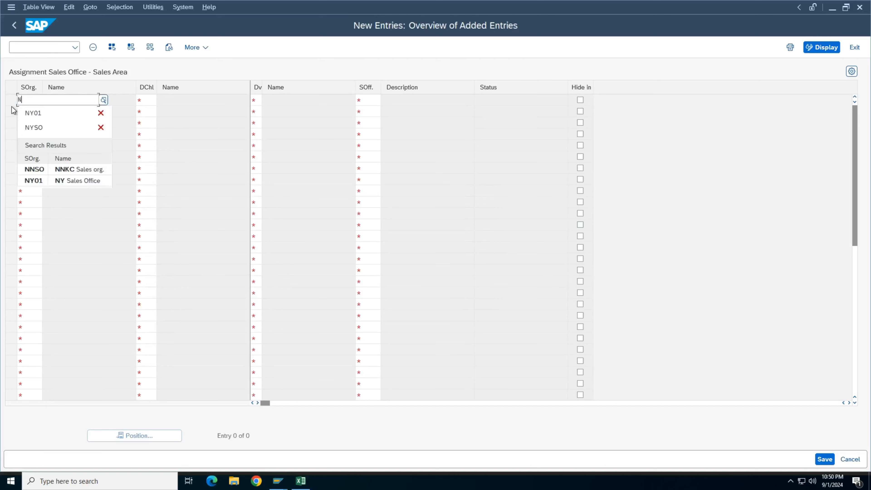
key("Down")
key("Down")
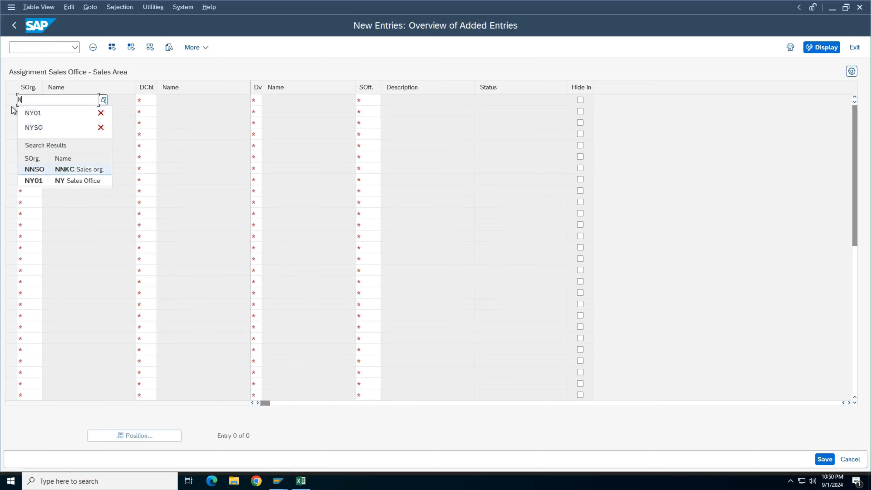
key("Down")
key("Return")
key("Tab")
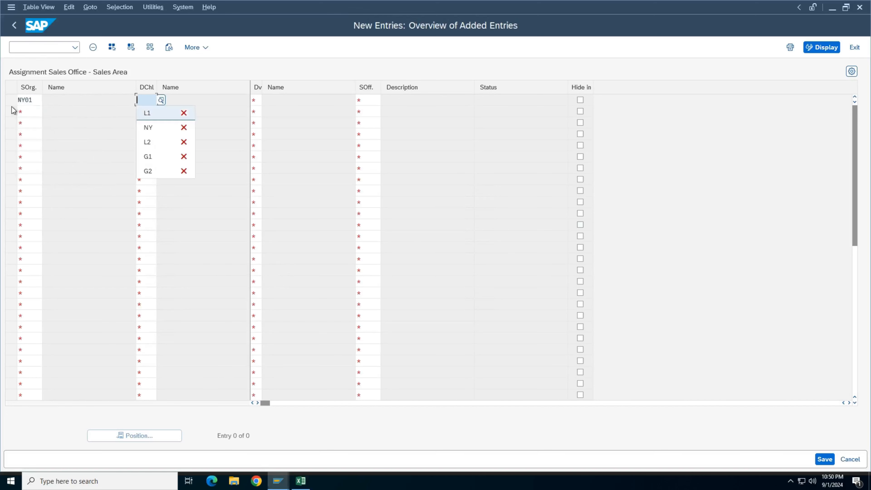
Complete the first entry with distribution channel L1, division D1 and sales office NYSO, and view the available sales offices.
key("Return")
key("Tab")
key("Down")
key("Down")
key("Down")
key("Down")
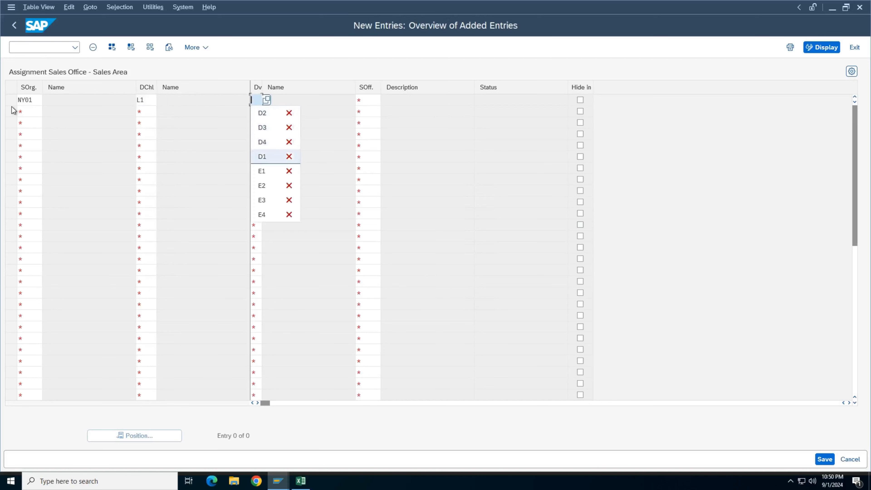
key("Return")
key("Tab")
key("Down")
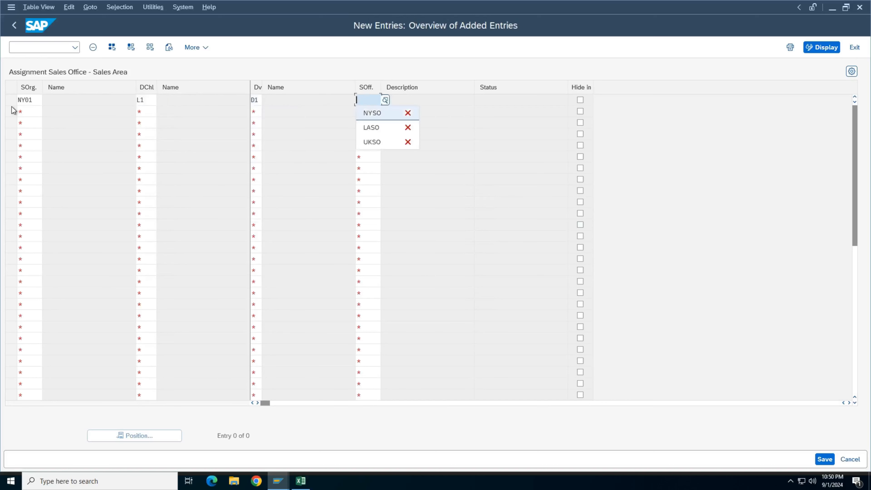
key("Return")
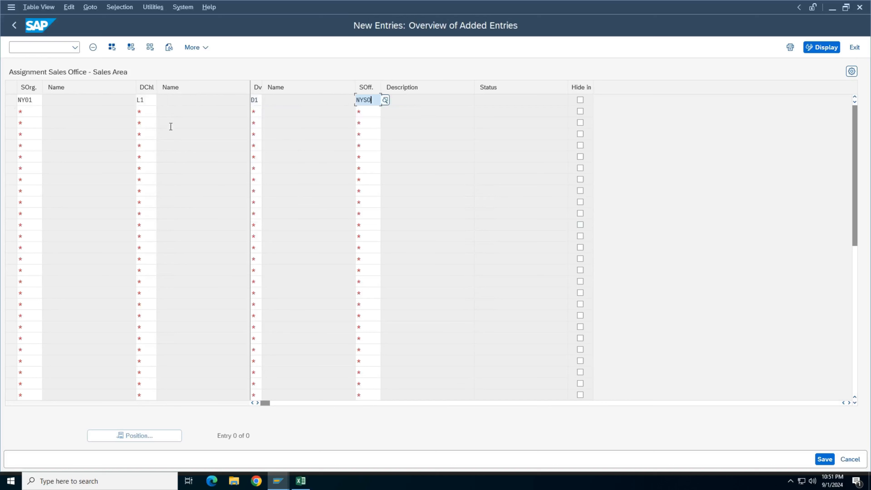
left_click(385, 100)
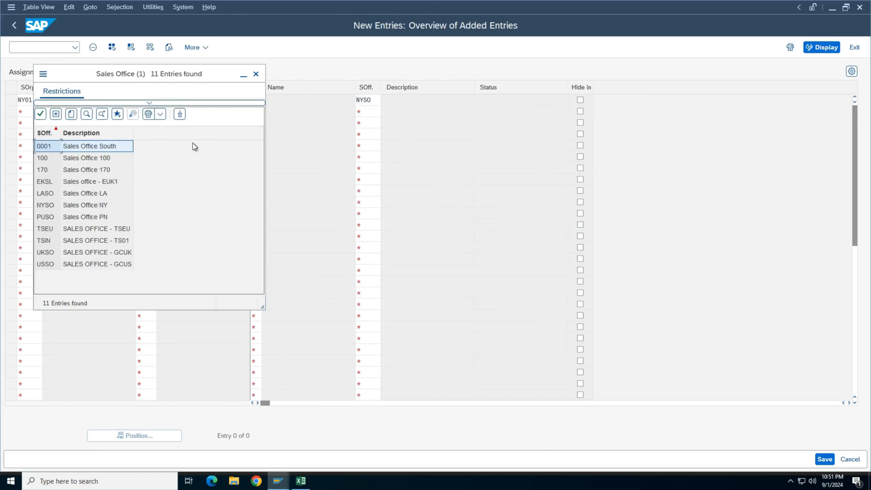
left_click(256, 74)
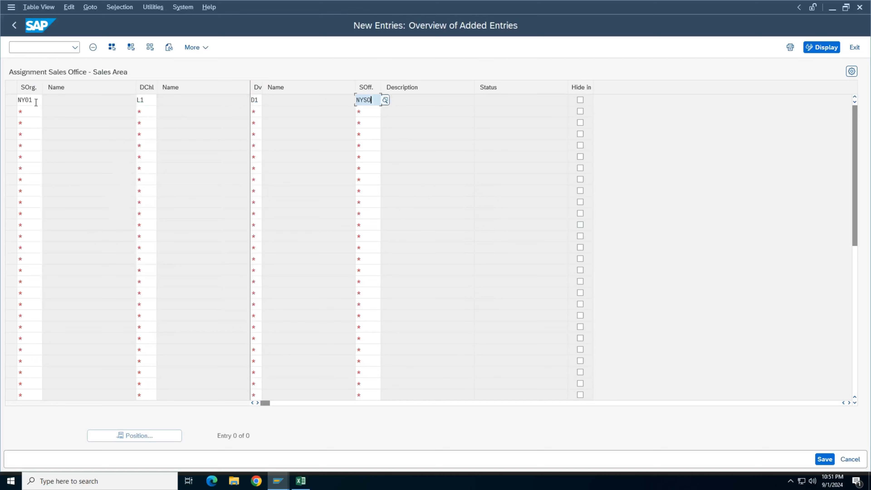
Fill the second row with sales organization NY01, distribution channel L1, division D2 and sales office NYSO.
left_click(35, 112)
type("NY01")
key("Tab")
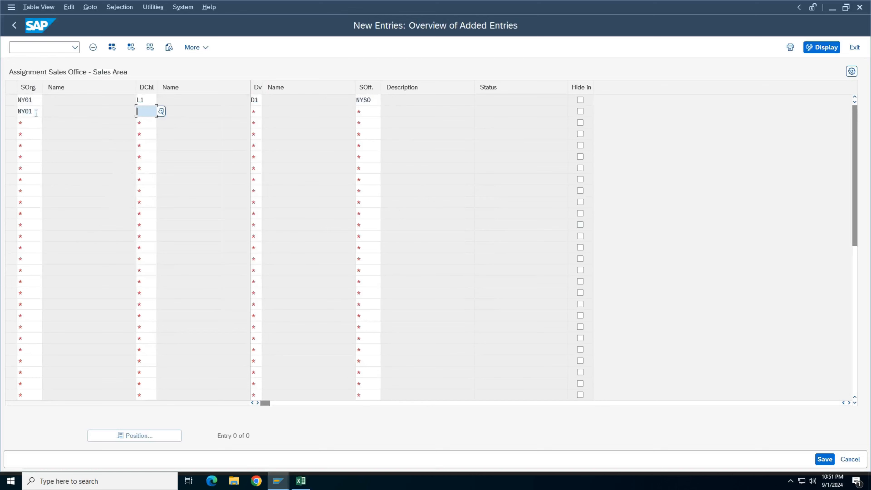
key("Down")
key("Return")
key("Tab")
key("Down")
key("Down")
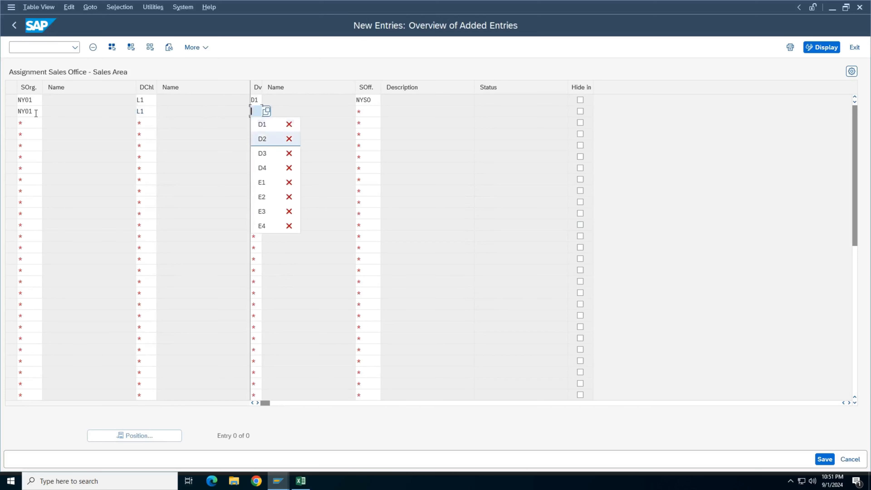
key("Return")
key("Tab")
key("Down")
key("Return")
key("Tab")
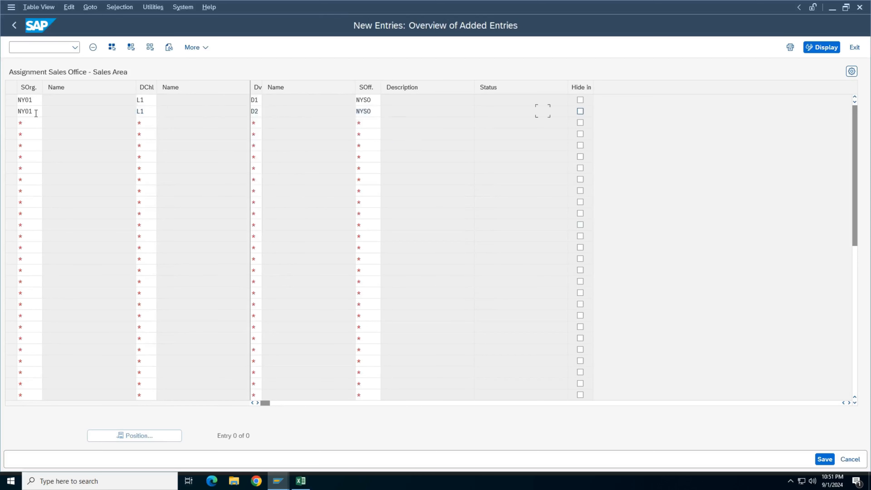
Fill the third row with sales organization NY01, distribution channel L1, division D3 and sales office NYSO.
key("Tab")
key("Down")
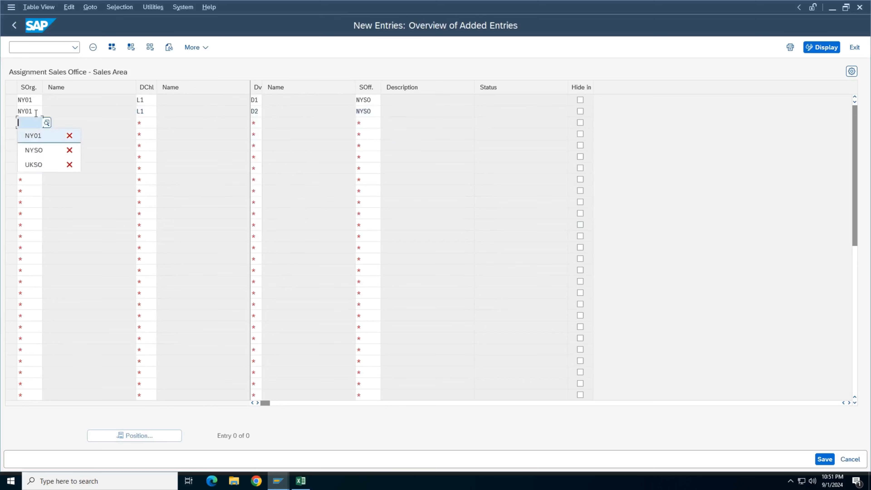
key("Return")
key("Tab")
key("Down")
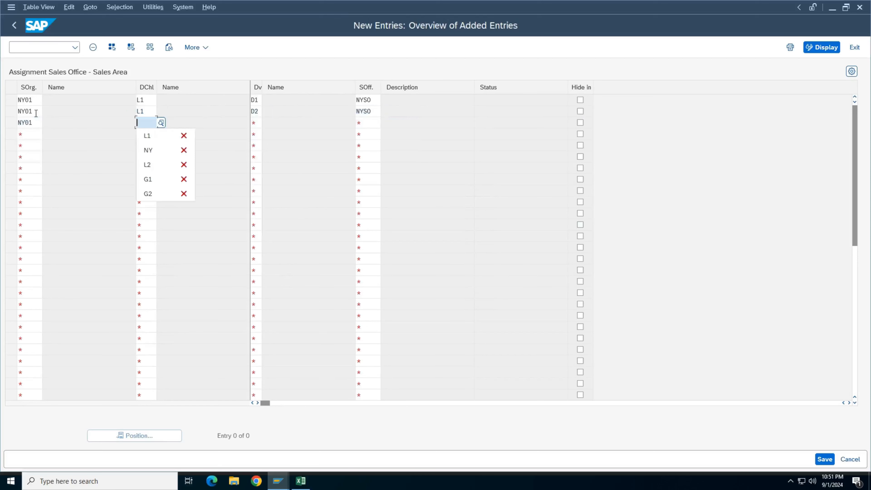
key("Return")
key("Tab")
key("Down")
key("Down")
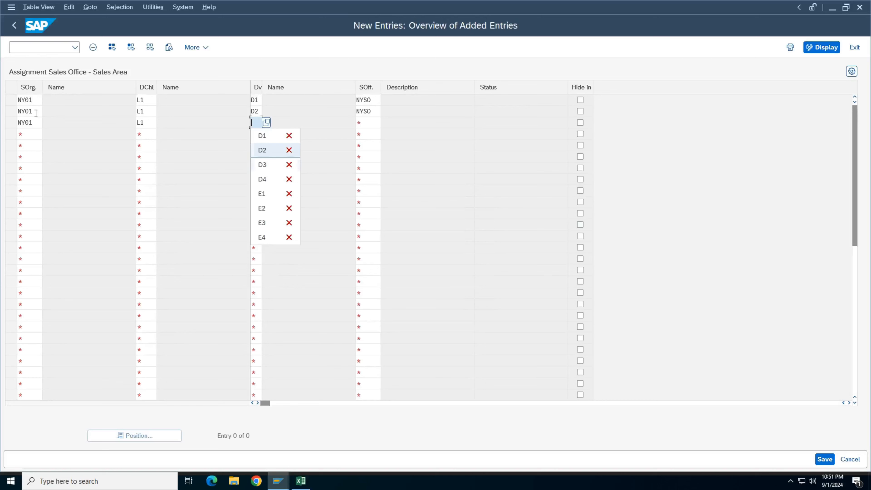
key("Down")
key("Return")
key("Tab")
key("Down")
key("Return")
key("Tab")
key("alt+t")
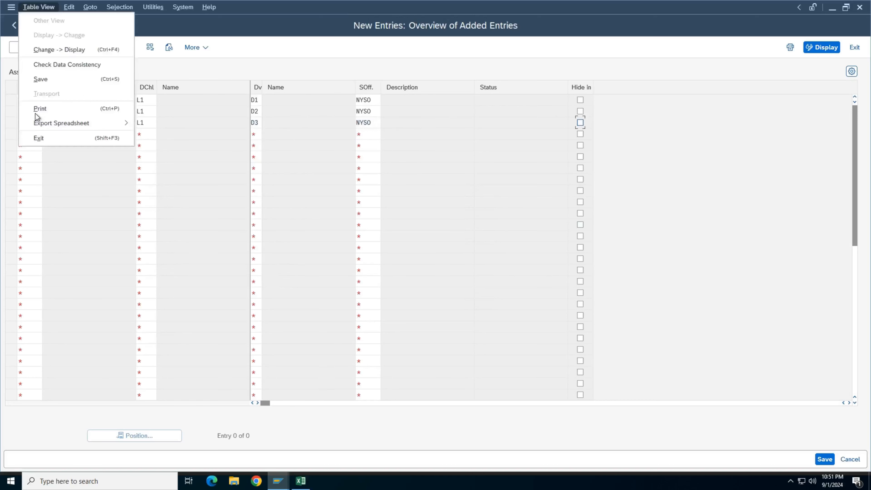
left_click(42, 215)
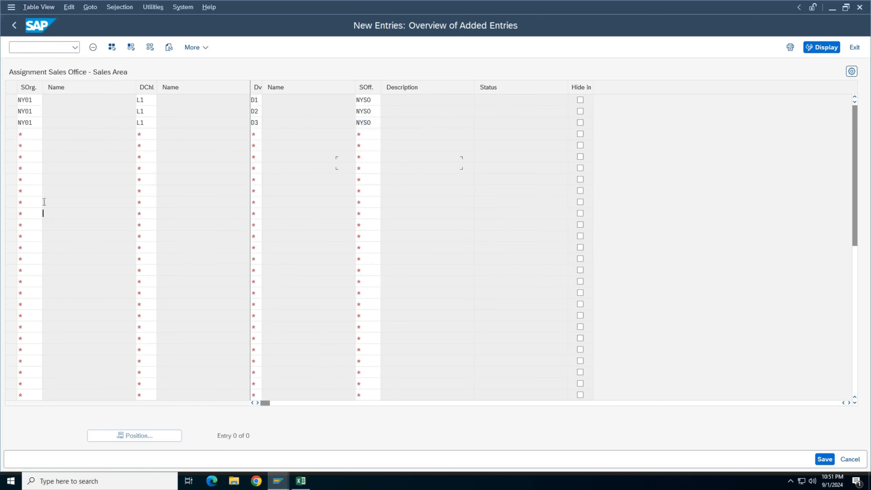
Fill the fourth row with NY01, L1, division D4 and sales office NYSO, and validate the new entries.
left_click(24, 133)
key("Return")
key("Tab")
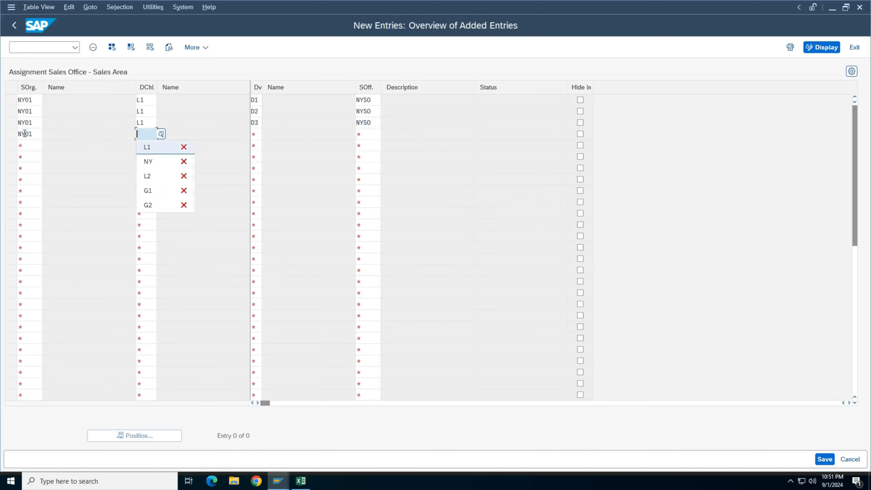
key("Return")
key("Tab")
key("Down")
key("Down")
key("Down")
key("Return")
key("Tab")
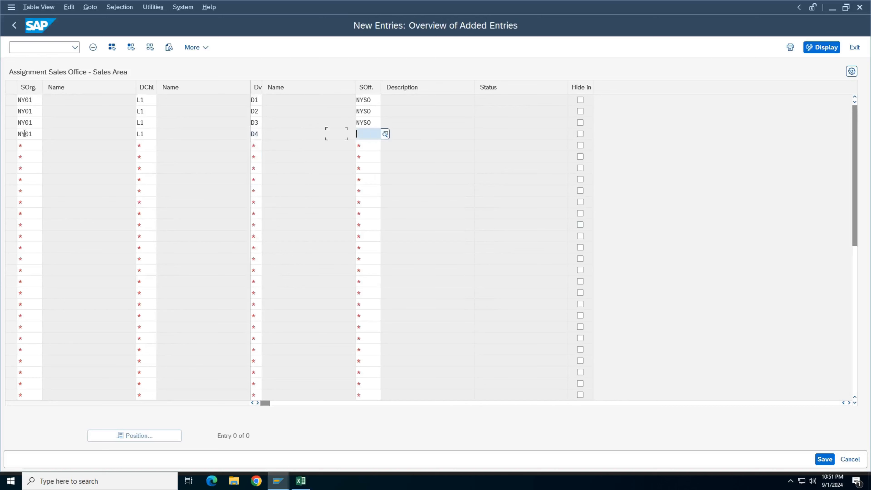
key("Down")
key("Return")
key("Return")
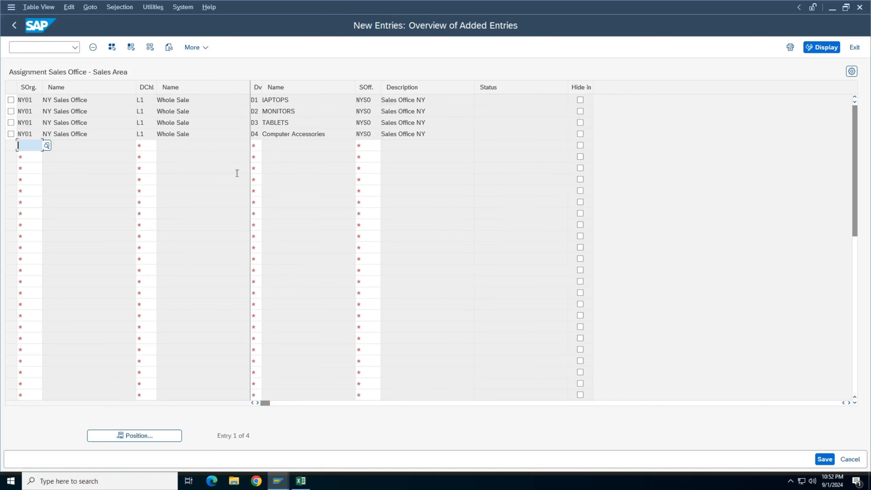
Switch to the Excel assignment list and examine the four NY01 rows with distribution channel L2 (rows 11 to 14).
left_click(304, 481)
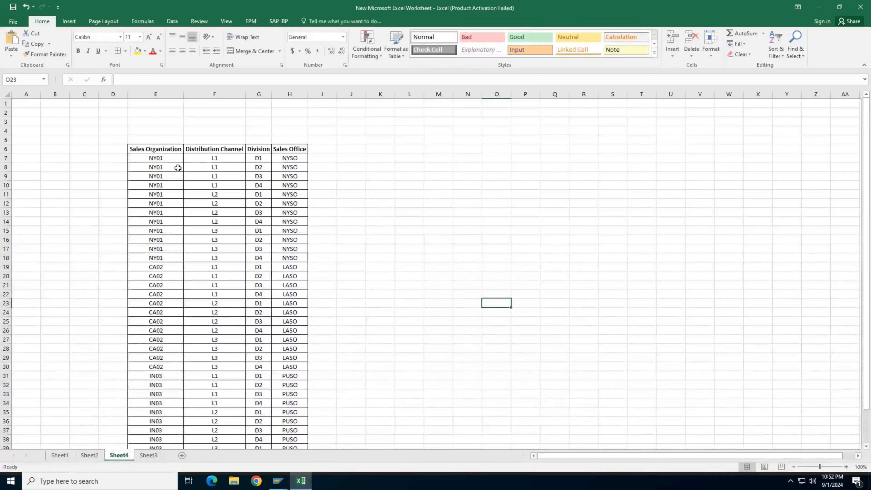
left_click(176, 159)
left_click(224, 168)
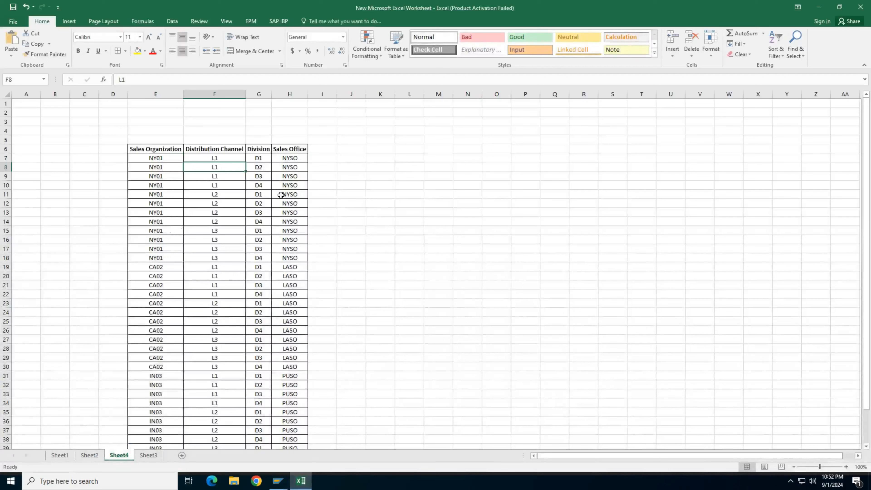
left_click_drag(164, 194, 296, 222)
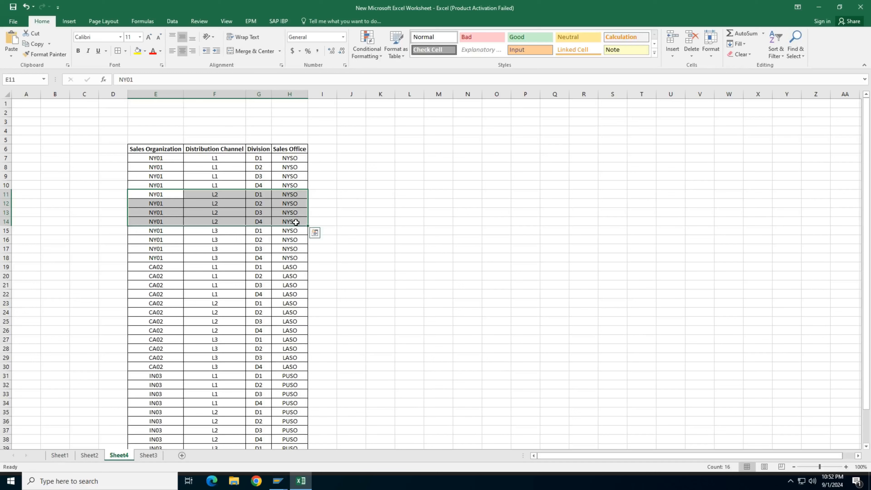
key("ctrl+q")
key("Escape")
key("Left")
key("Right")
key("shift+Down")
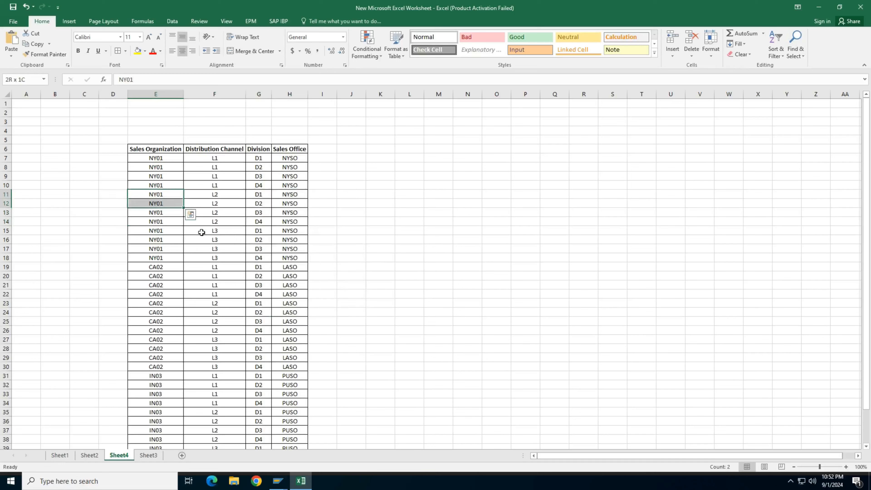
key("Right")
key("Right")
key("Right")
key("Left")
key("Right")
key("Left")
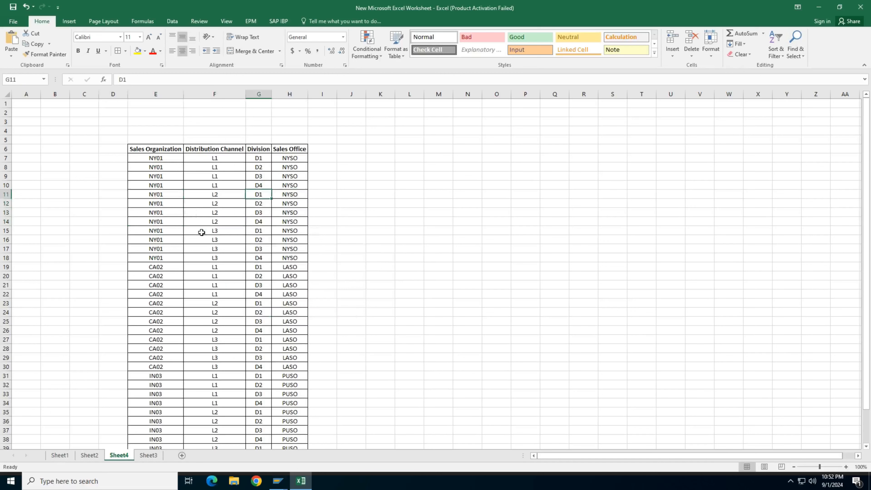
key("Left")
key("Left")
key("Right")
key("shift+Down")
key("shift+Down")
key("shift+Down")
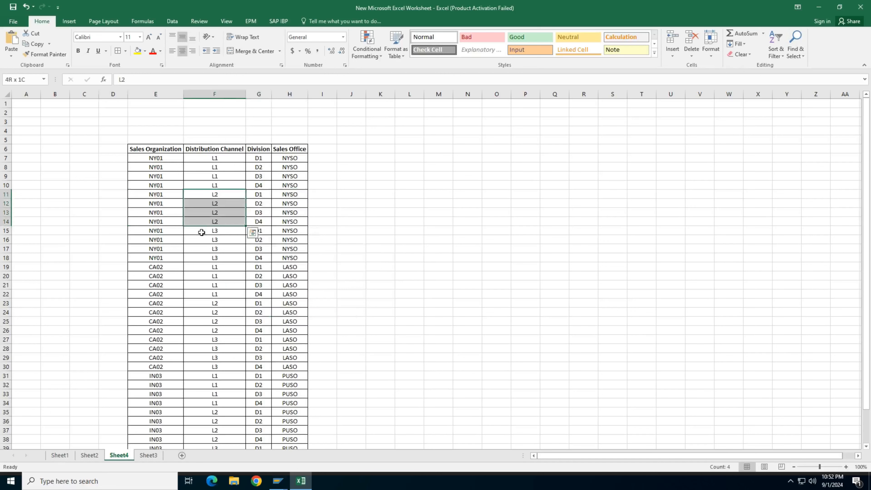
Copy sales organization NY01 from rows 11 to 14 of the Excel list into the next four empty SAP entries.
key("Left")
key("shift+Down")
key("shift+Down")
key("shift+Down")
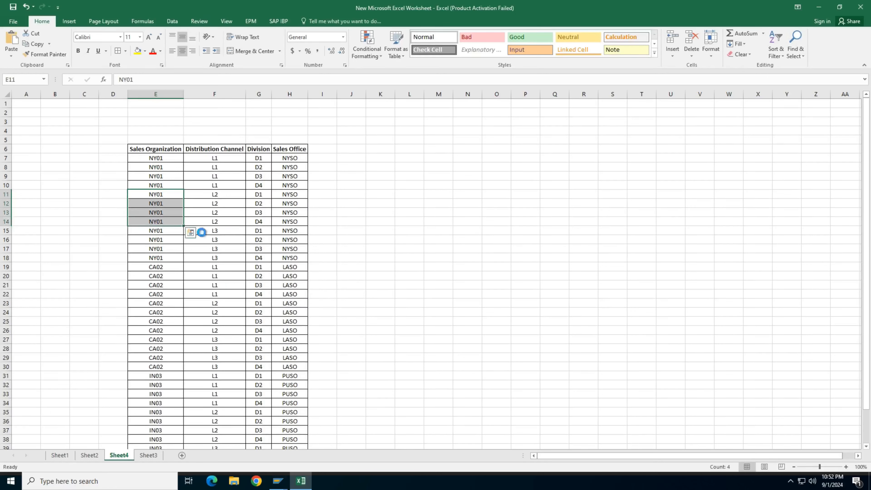
key("ctrl+c")
key("alt+Tab")
key("ctrl+v")
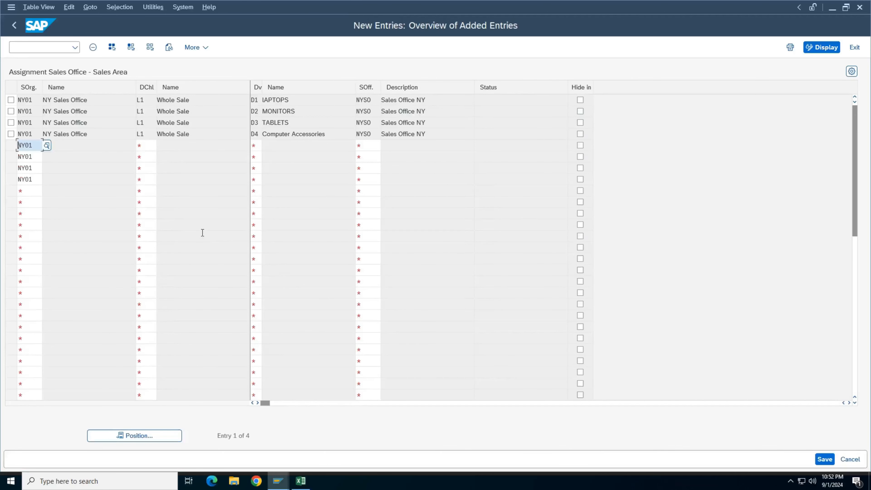
Copy distribution channel L2 from Excel rows 11 to 14 into the four new NY01 entries in SAP.
key("Tab")
key("alt+Tab")
key("Right")
key("shift+Down")
key("shift+Down")
key("shift+Down")
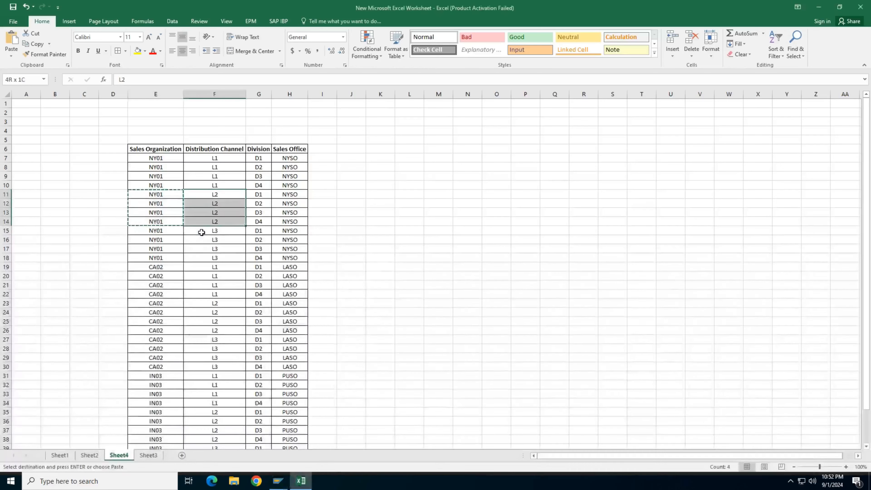
key("ctrl+c")
key("alt+Tab")
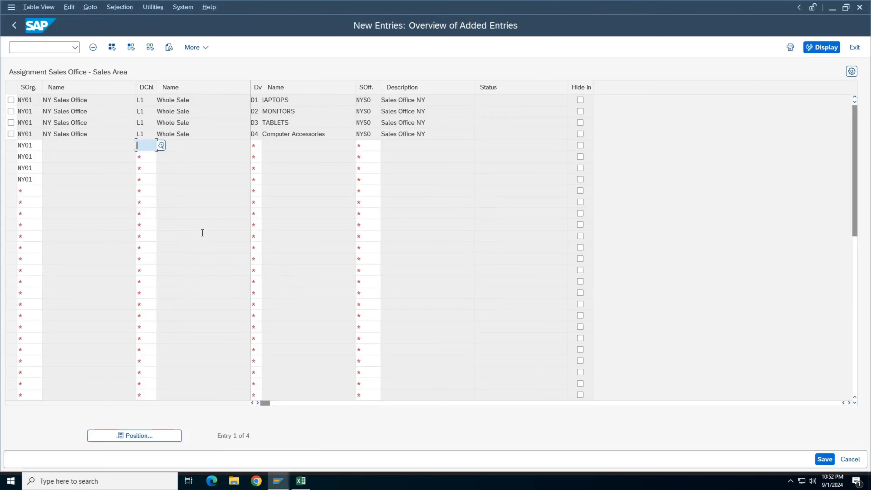
key("ctrl+v")
Copy divisions D1 to D4 from Excel rows 11 to 14 into the four NY01 L2 entries in SAP.
key("Tab")
key("Right")
key("shift+Down")
key("shift+Down")
key("shift+Down")
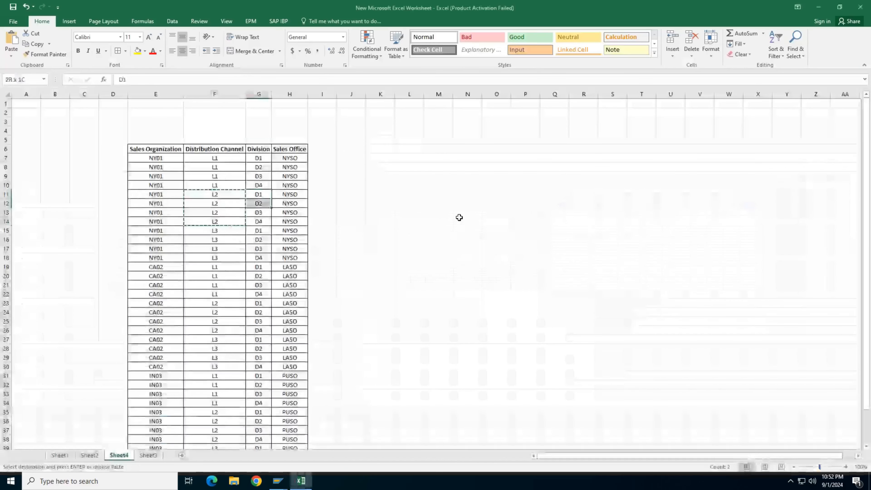
key("ctrl+c")
key("alt+Tab")
key("ctrl+v")
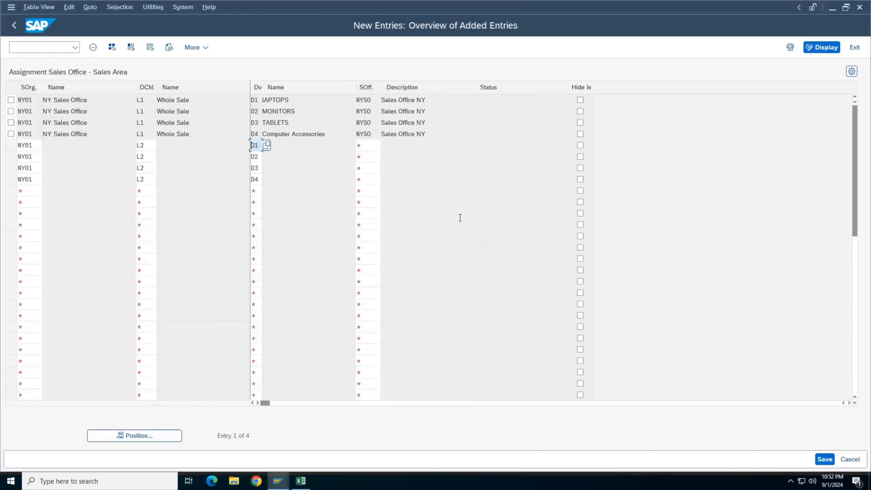
Copy sales office NYSO from Excel rows 11 to 14 into the four NY01 L2 entries in SAP and validate them.
key("Tab")
key("alt+Tab")
key("Right")
key("shift+Down")
key("shift+Down")
key("shift+Down")
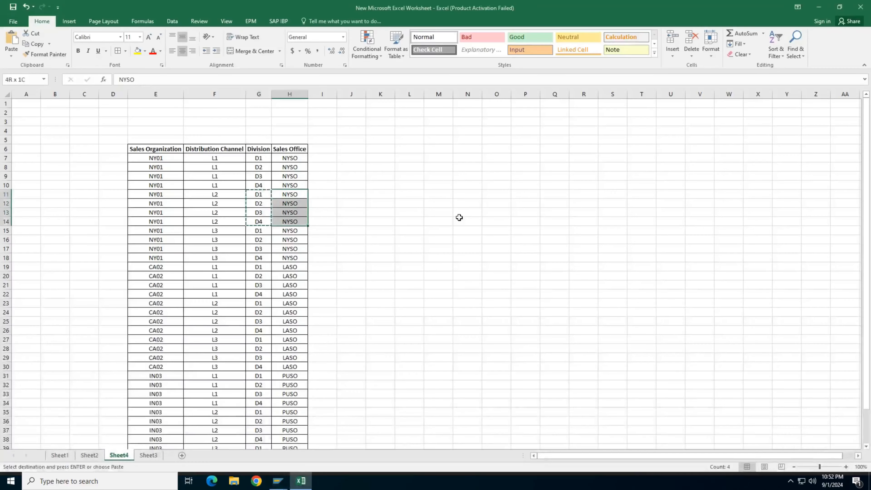
key("ctrl+c")
key("alt+Tab")
key("ctrl+v")
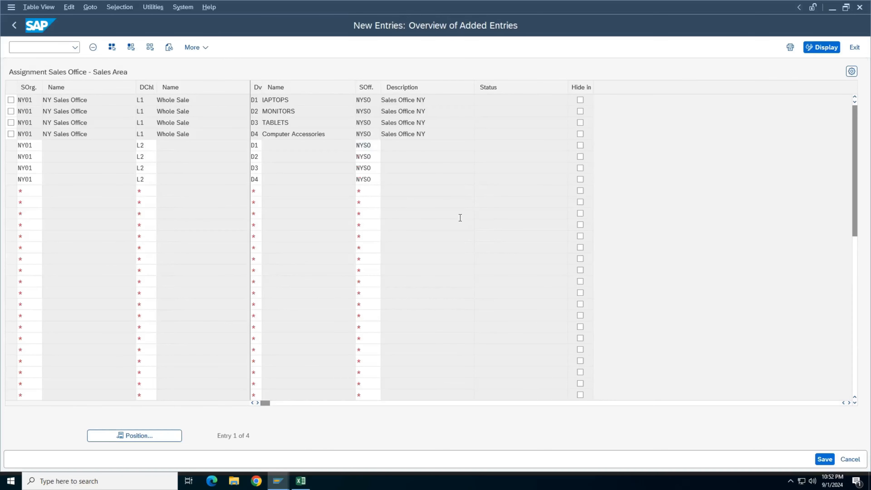
key("Return")
Copy sales organization NY01 from Excel rows 15 to 18 into the next four empty SAP entries.
key("alt+Tab")
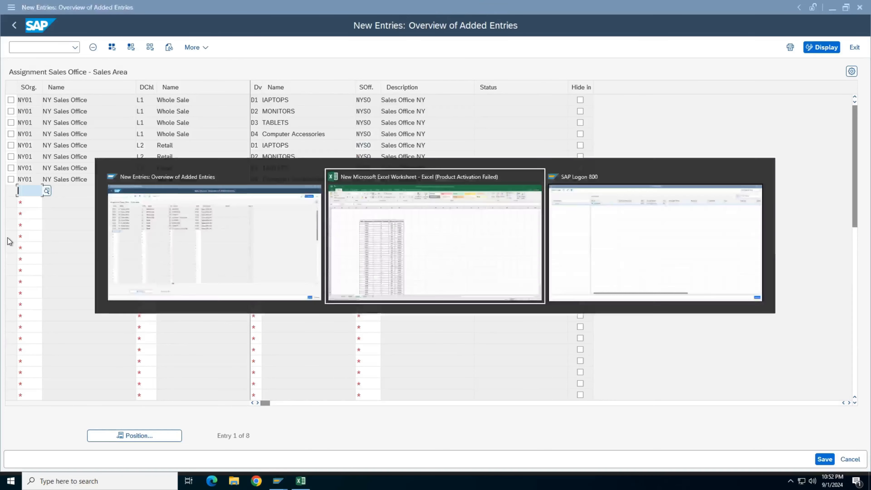
key("Down")
key("Down")
key("Down")
key("Down")
key("Left")
key("Left")
key("Left")
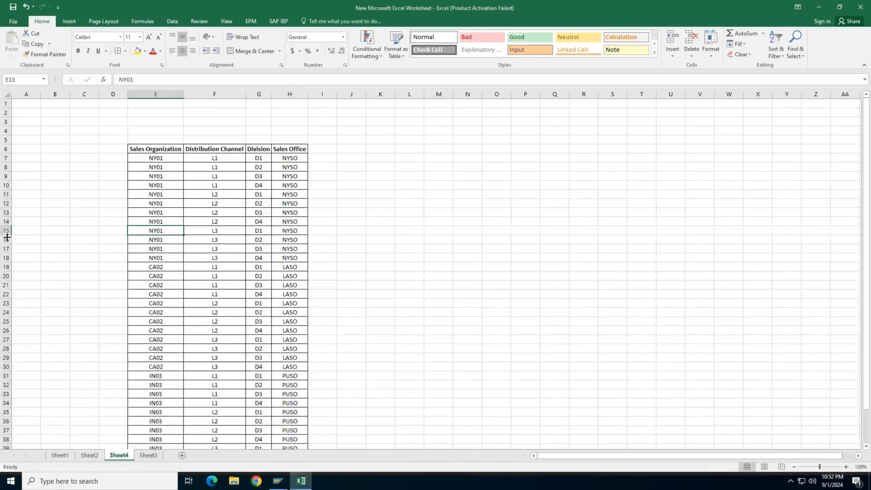
key("shift+Down")
key("shift+Down")
key("shift+Down")
key("ctrl+c")
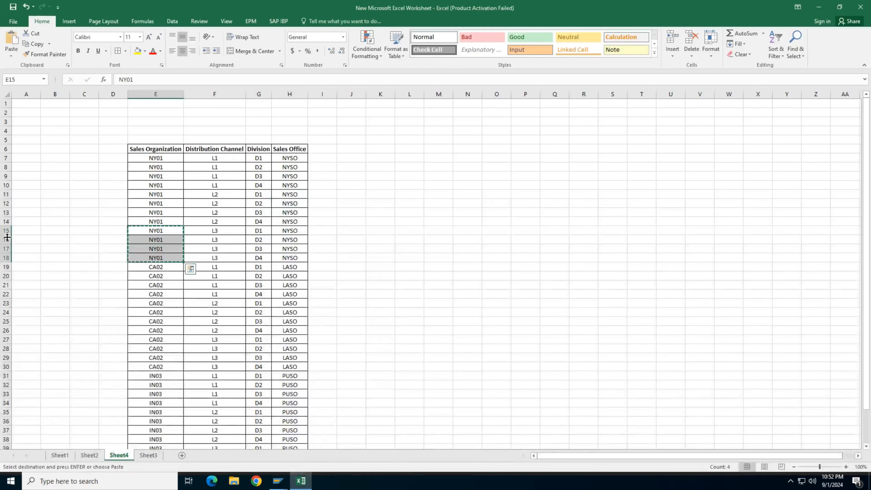
key("alt+Tab")
key("ctrl+v")
Copy distribution channel L3 from Excel rows 15 to 18 into the four newest NY01 entries in SAP.
key("Tab")
key("alt+Tab")
key("Right")
key("shift+Down")
key("shift+Down")
key("shift+Down")
key("ctrl+c")
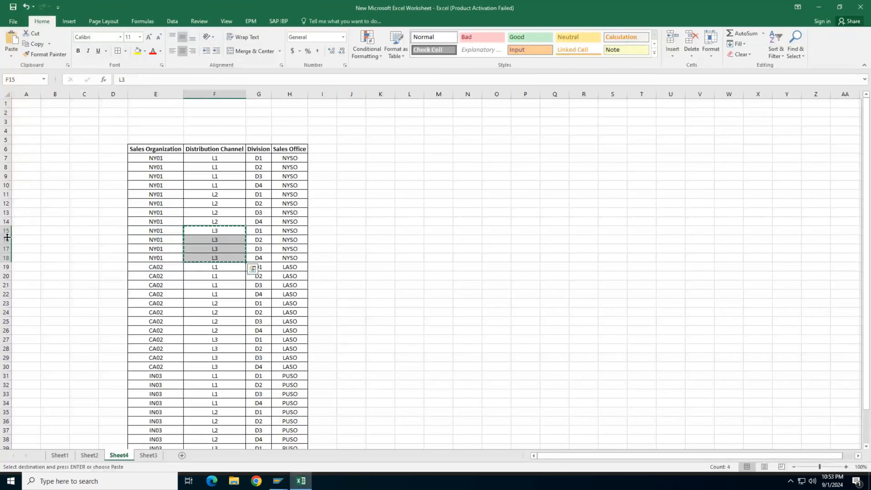
key("alt+Tab")
key("ctrl+v")
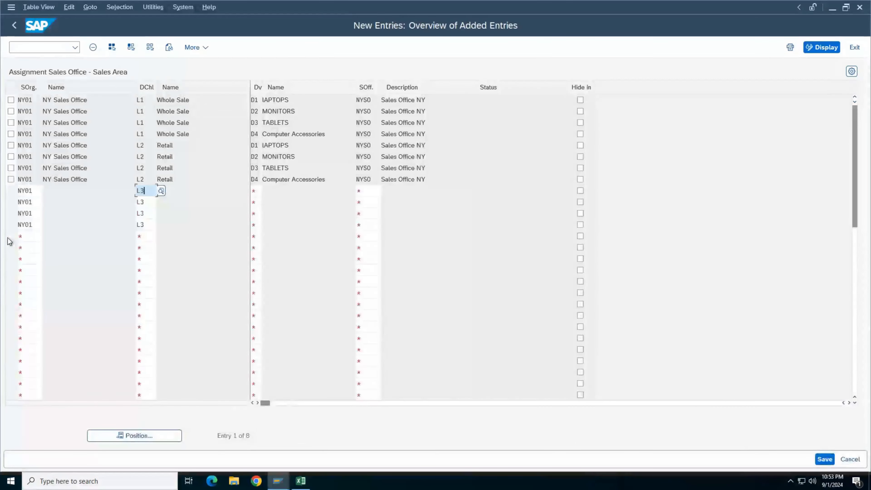
Copy divisions D1 to D4 with sales office NYSO from the existing L2 entries into the four L3 entries and validate them.
key("Tab")
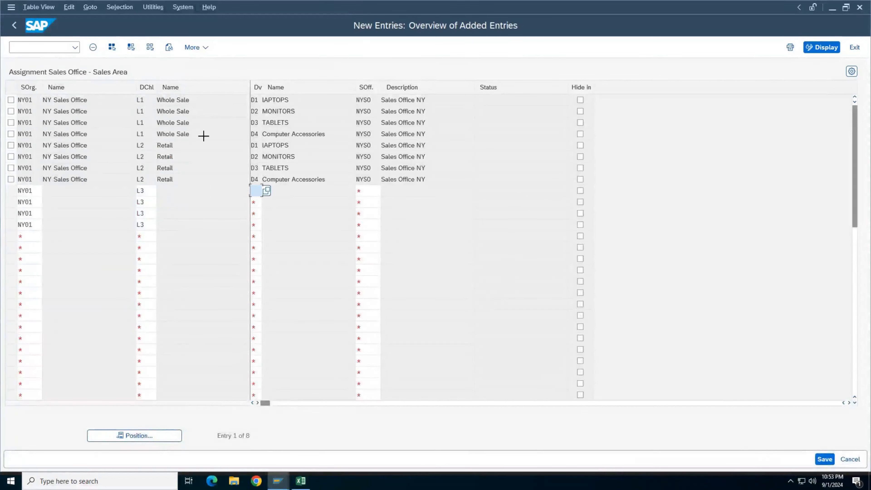
left_click_drag(254, 144, 373, 178)
key("ctrl+c")
key("Down")
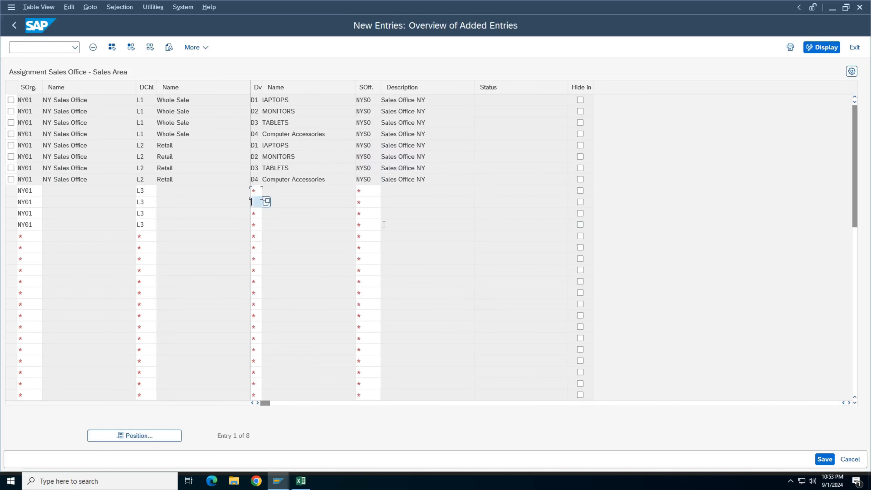
key("Up")
key("ctrl+v")
key("Return")
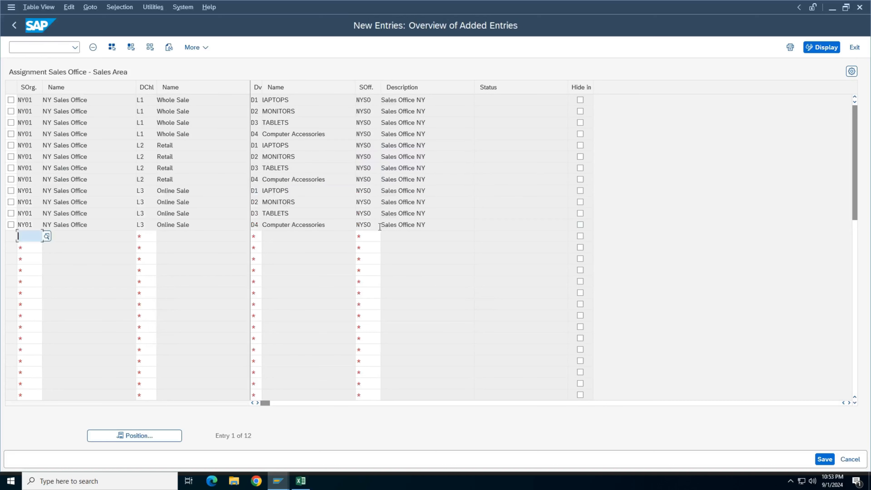
Copy sales organization CA02 from Excel rows 19 to 30 into the twelve empty SAP entries below the NY01 entries.
scroll(225, 231, "down", 3)
key("alt+Tab")
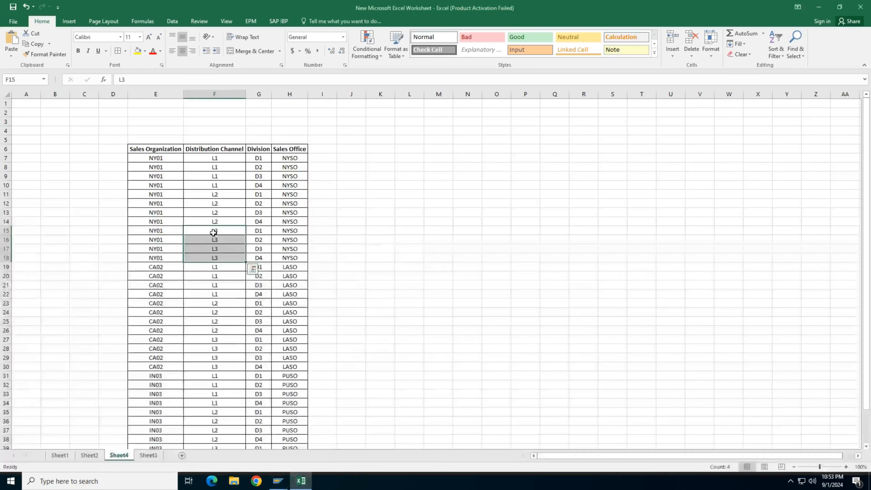
scroll(168, 253, "down", 1)
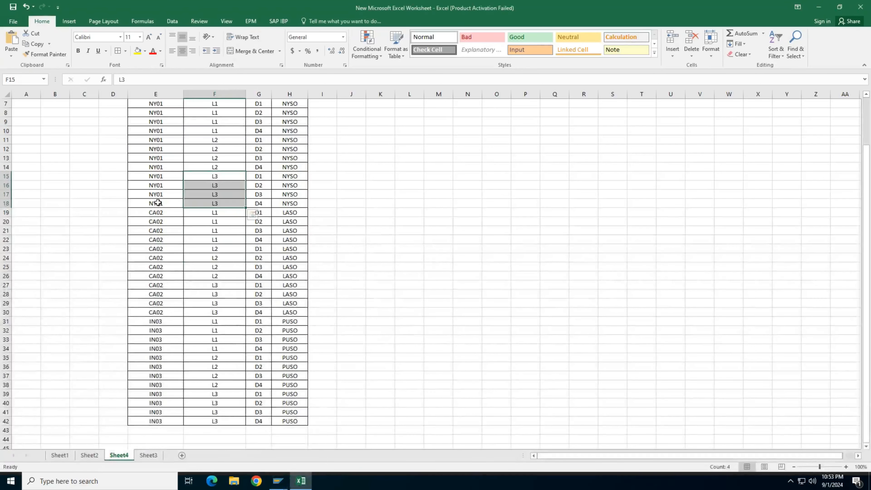
left_click(167, 213)
key("shift+Down")
key("shift+Down")
key("shift+Down")
key("shift+Down")
key("shift+Down")
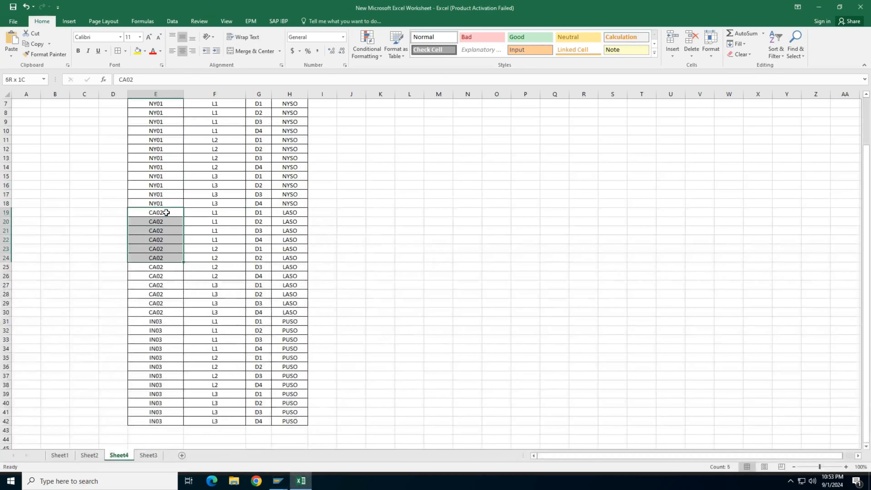
key("shift+Down")
key("shift+Down")
key("shift+Down")
key("shift+Down")
key("shift+Down")
key("shift+Down")
key("ctrl+c")
key("alt+Tab")
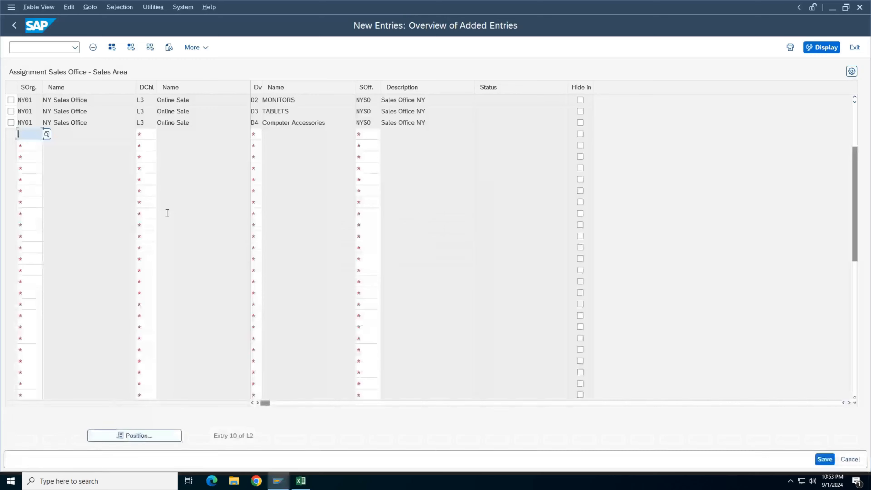
key("ctrl+v")
key("Return")
Copy distribution channels L1, L2 and L3 from Excel rows 19 to 30 into the twelve CA02 entries in SAP.
key("alt+Tab")
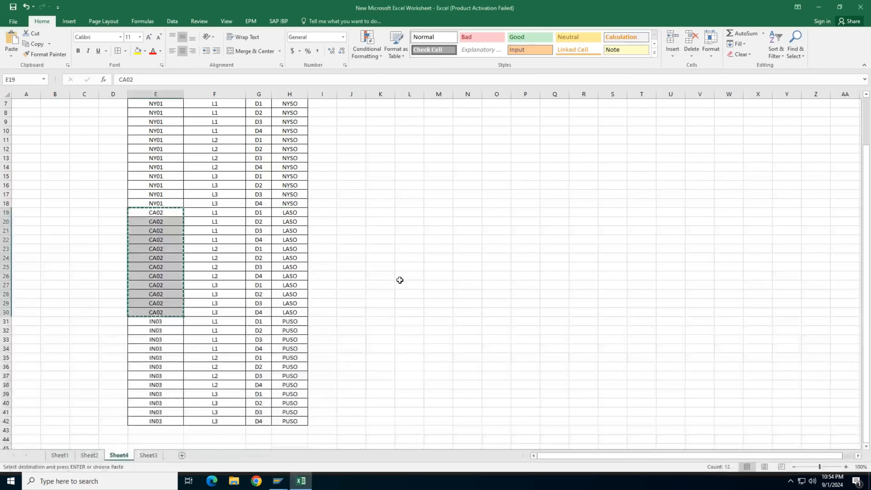
key("Right")
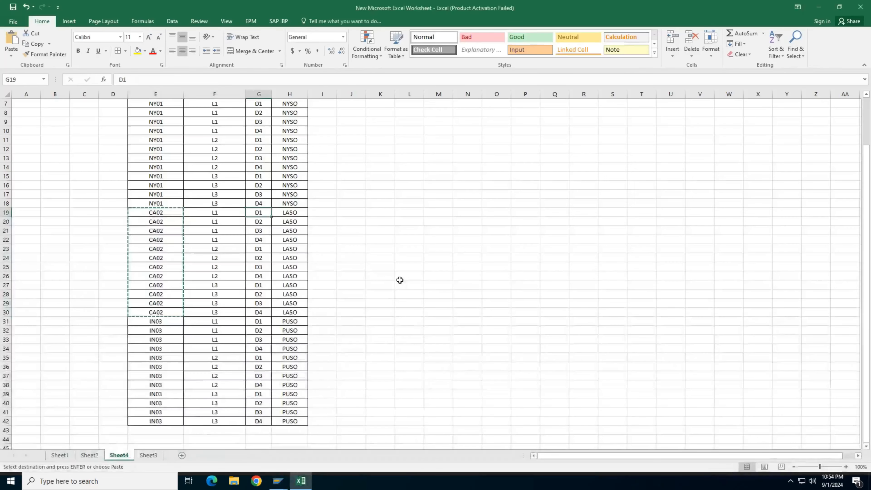
key("shift+Down")
key("shift+Down")
key("shift+Down")
key("shift+Down")
key("shift+Down")
key("shift+Down")
key("shift+Down")
key("shift+Down")
key("shift+Down")
key("shift+Down")
key("shift+Down")
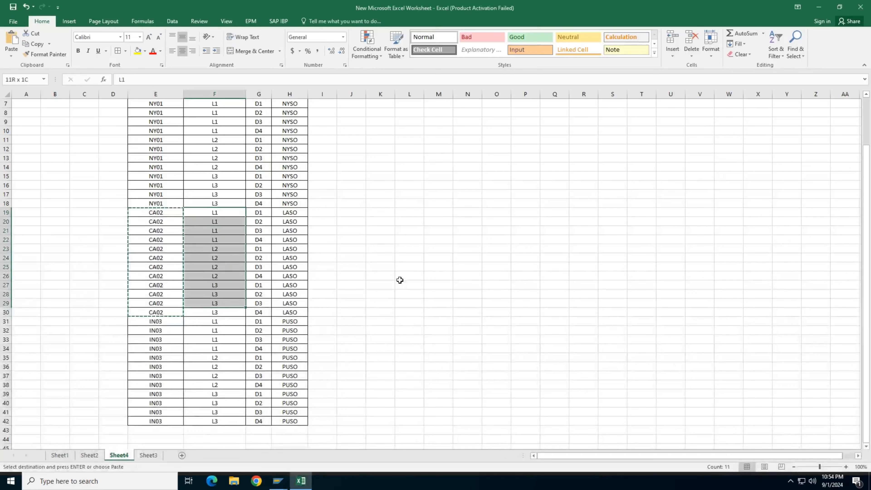
key("ctrl+c")
key("alt+Tab")
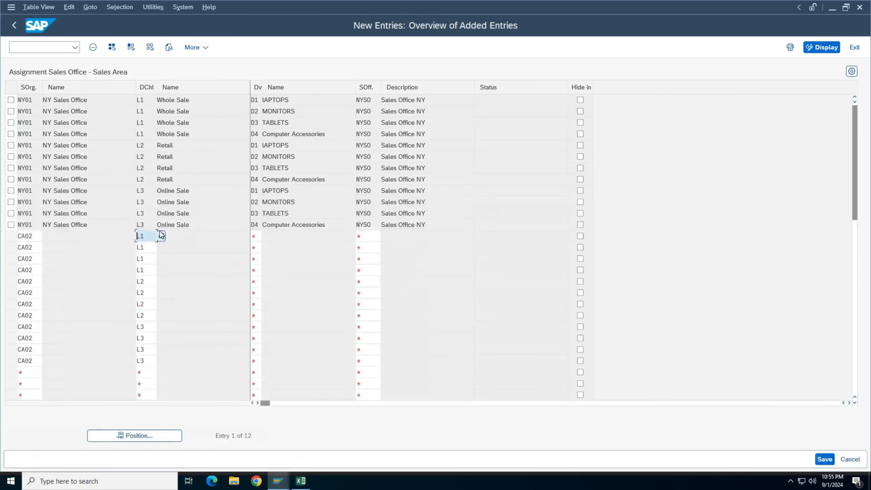
Copy the repeating divisions D1 to D4 from Excel rows 19 to 30 into the twelve CA02 entries in SAP.
key("alt+Tab")
key("Right")
key("shift+Down")
key("shift+Down")
key("shift+Down")
key("shift+Down")
key("shift+Down")
key("shift+Down")
key("shift+Down")
key("shift+Down")
key("shift+Down")
key("shift+Down")
key("shift+Down")
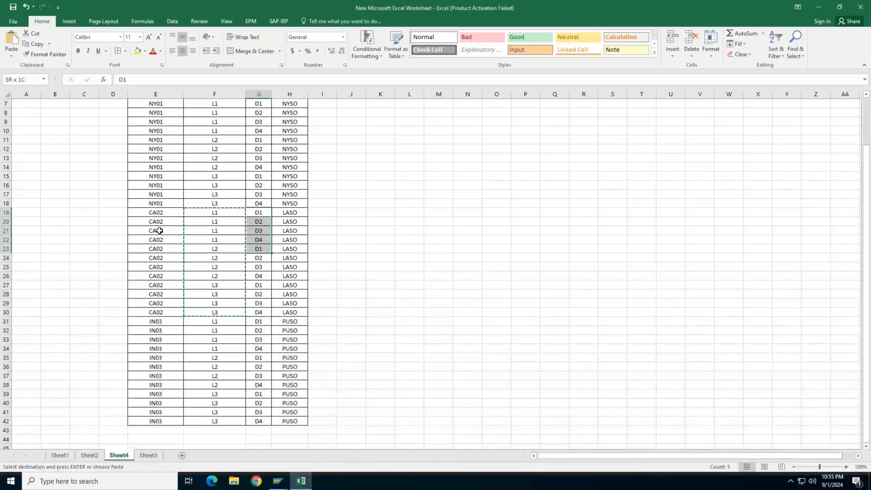
key("ctrl+c")
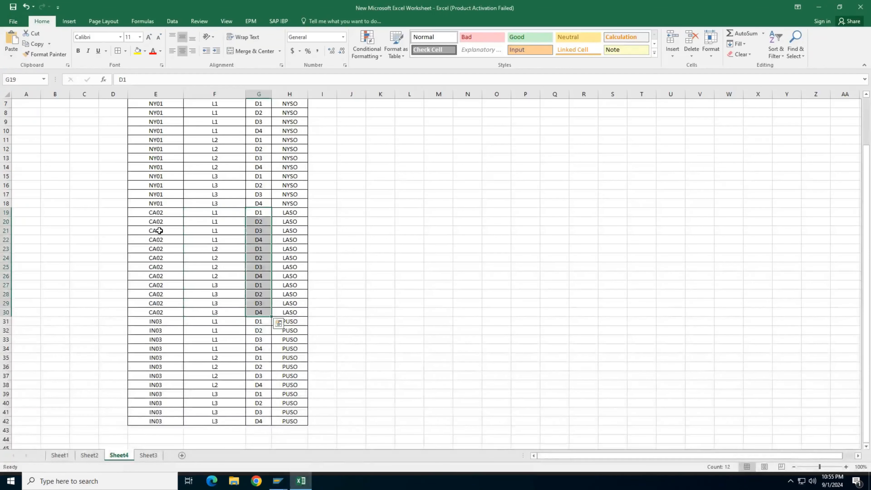
key("alt+Tab")
key("ctrl+v")
Copy sales office LASO from Excel rows 19 to 30 into the twelve CA02 entries in SAP.
key("Tab")
key("alt+Tab")
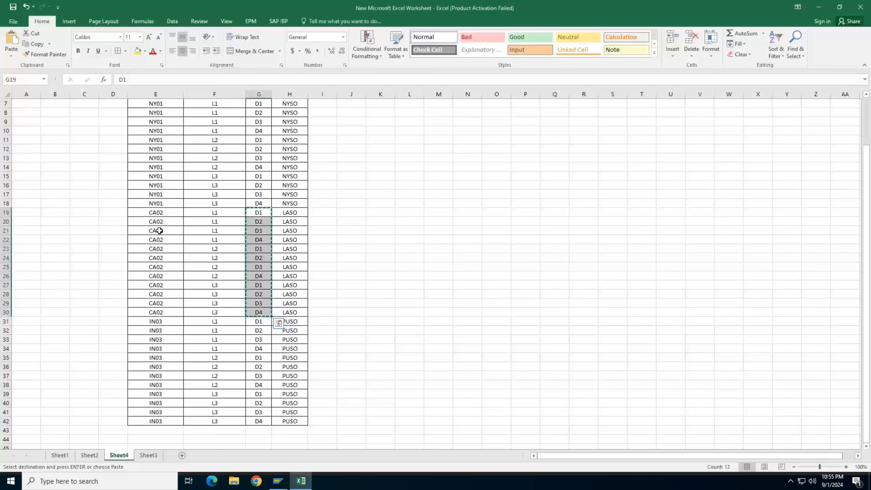
key("Right")
key("shift+Down")
key("shift+Down")
key("shift+Down")
key("shift+Down")
key("shift+Down")
key("shift+Down")
key("shift+Down")
key("shift+Down")
key("shift+Down")
key("shift+Down")
key("shift+Down")
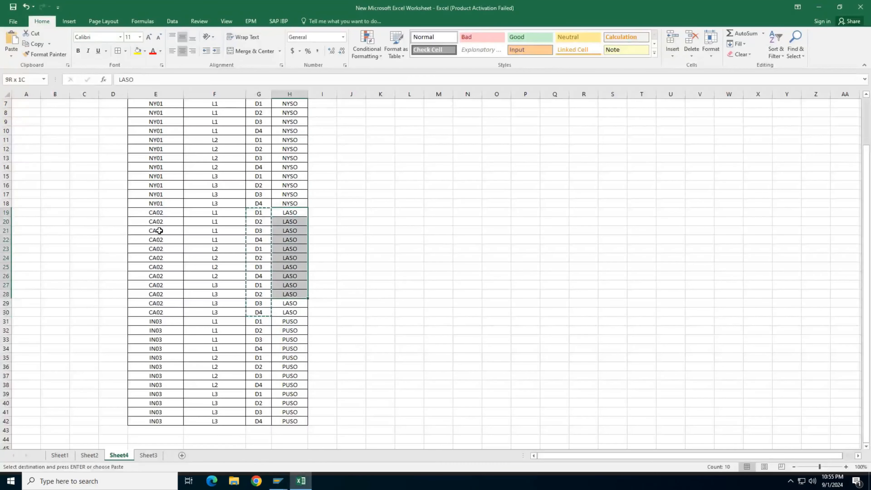
key("ctrl+c")
key("alt+Tab")
key("ctrl+v")
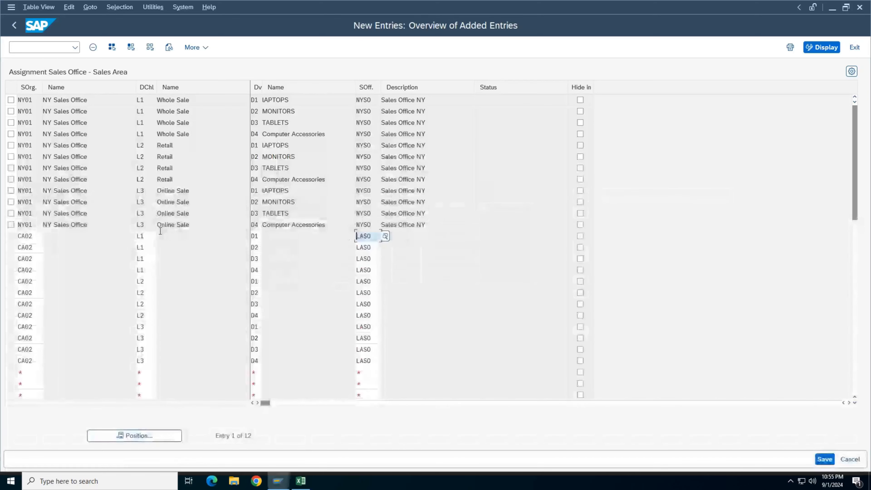
Validate the twelve CA02 sales office entries and save the assignments.
key("Return")
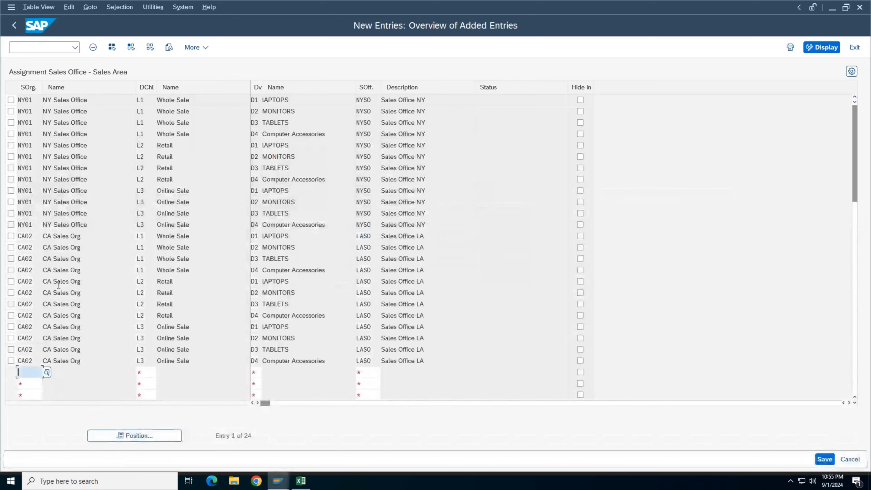
scroll(231, 282, "down", 6)
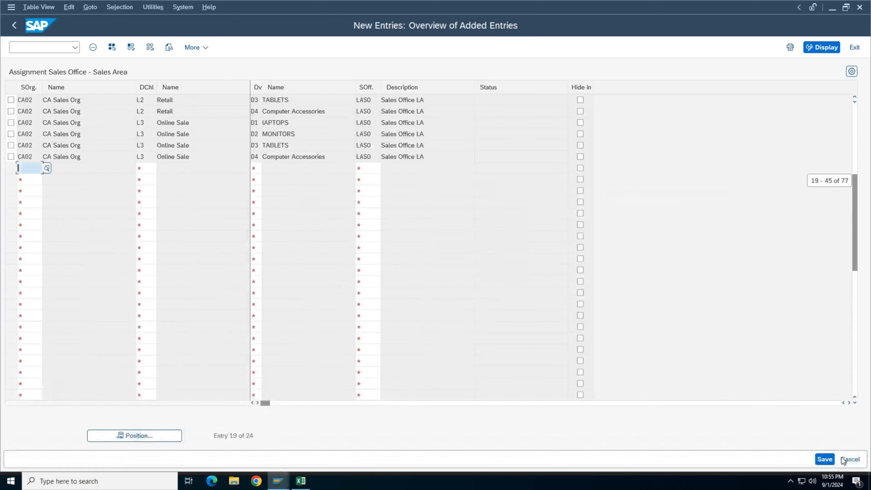
left_click(825, 459)
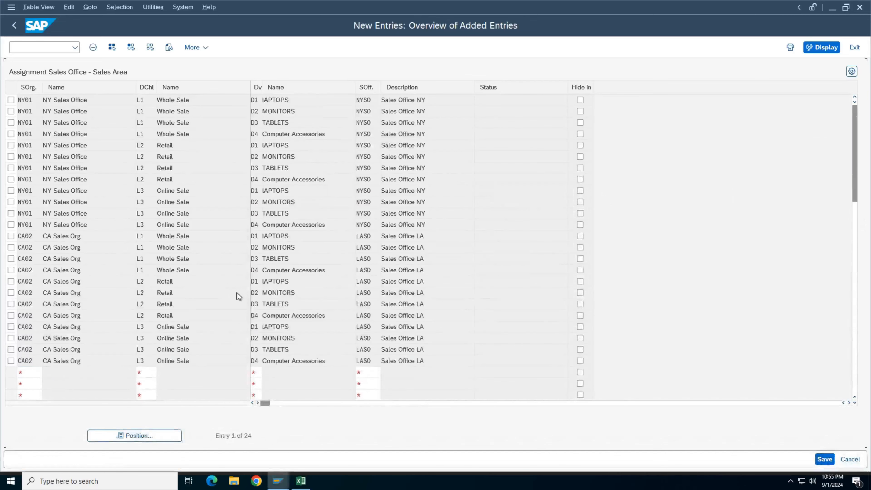
Copy sales organization IN03 from Excel rows 31 to 42 into the twelve empty SAP entries below the CA02 entries.
scroll(237, 292, "down", 8)
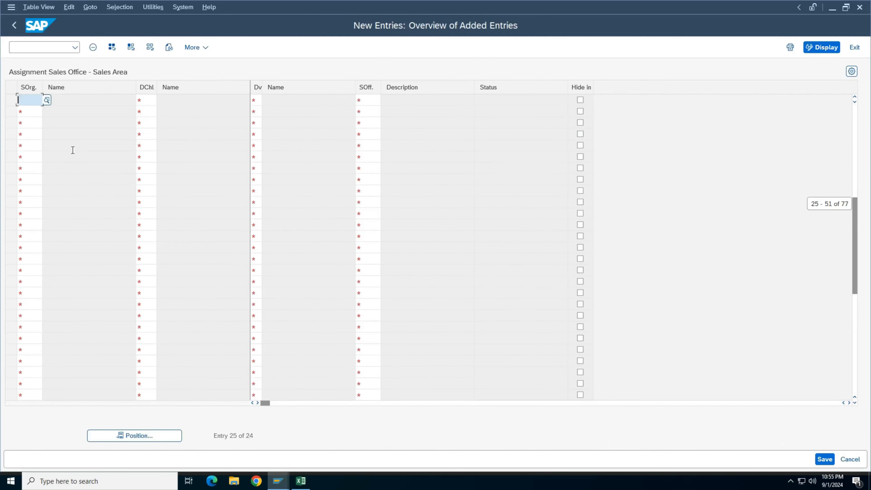
scroll(94, 181, "up", 2)
key("alt+Tab")
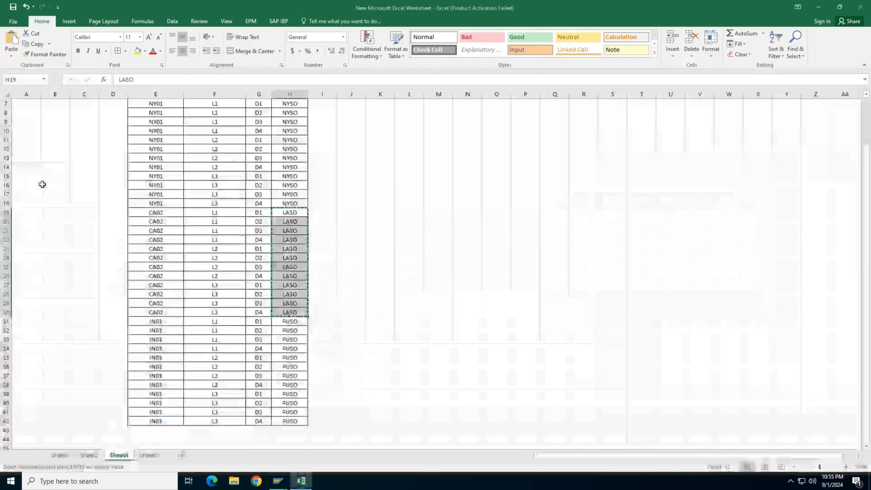
scroll(107, 202, "down", 3)
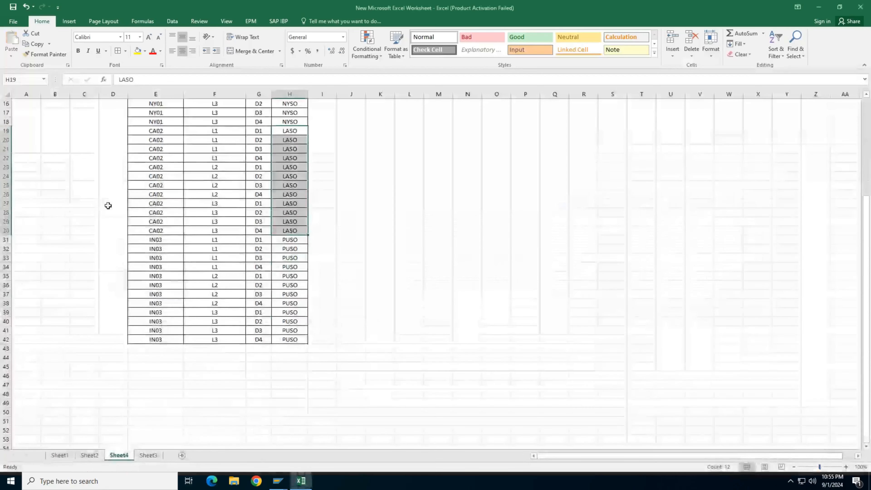
left_click(144, 247)
key("ctrl+shift+Down")
key("ctrl+c")
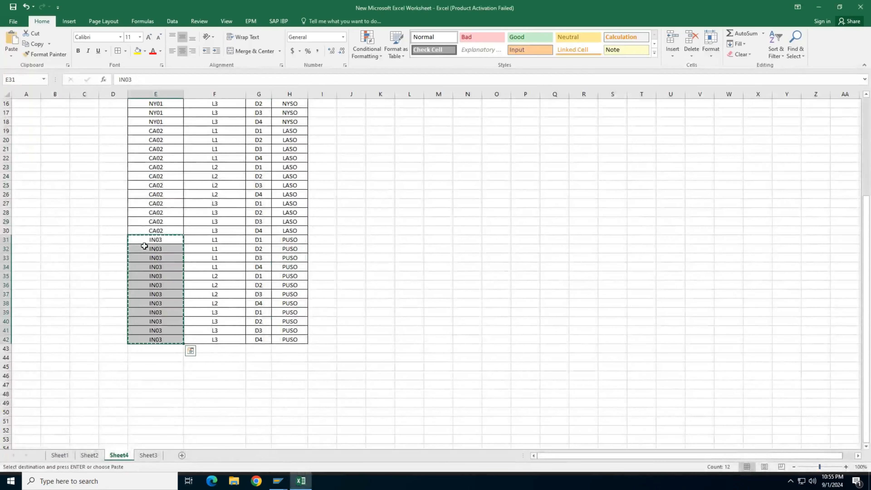
key("alt+Tab")
key("ctrl+v")
Copy distribution channels L1, L2 and L3 from Excel rows 31 to 42 into the twelve IN03 entries in SAP.
key("Tab")
key("alt+Tab")
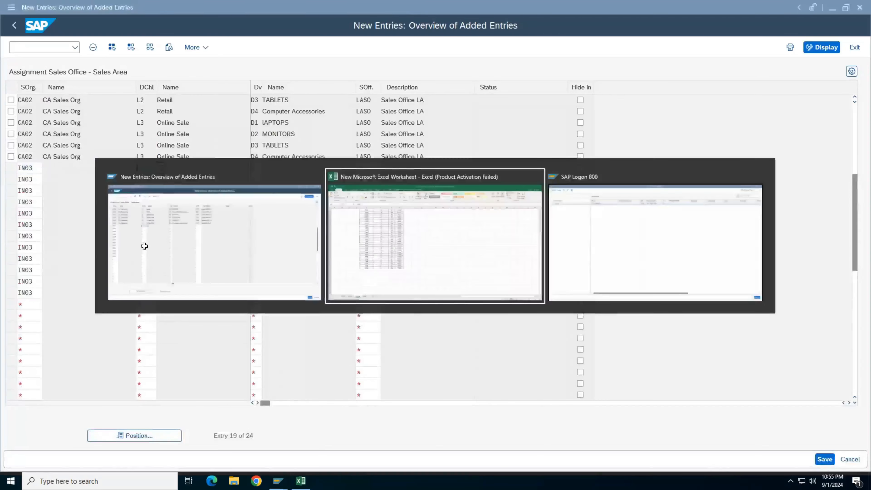
left_click(196, 238)
key("ctrl+shift+Down")
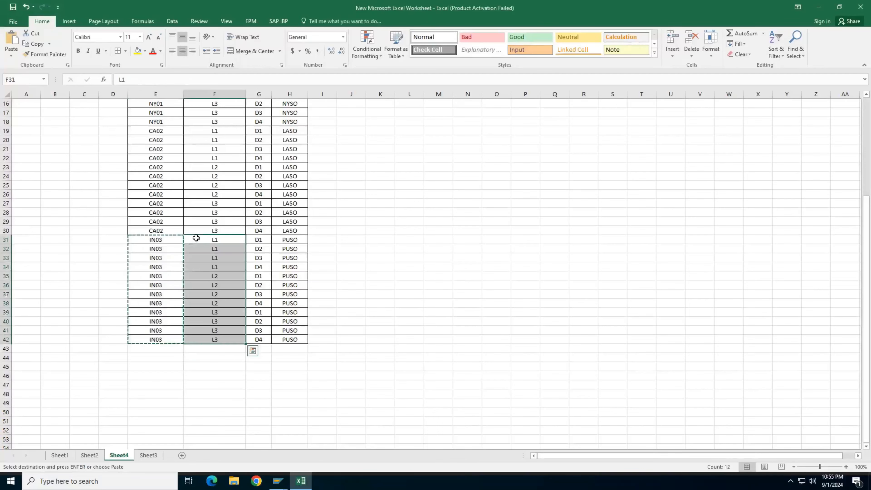
key("ctrl+c")
key("alt+Tab")
key("ctrl+v")
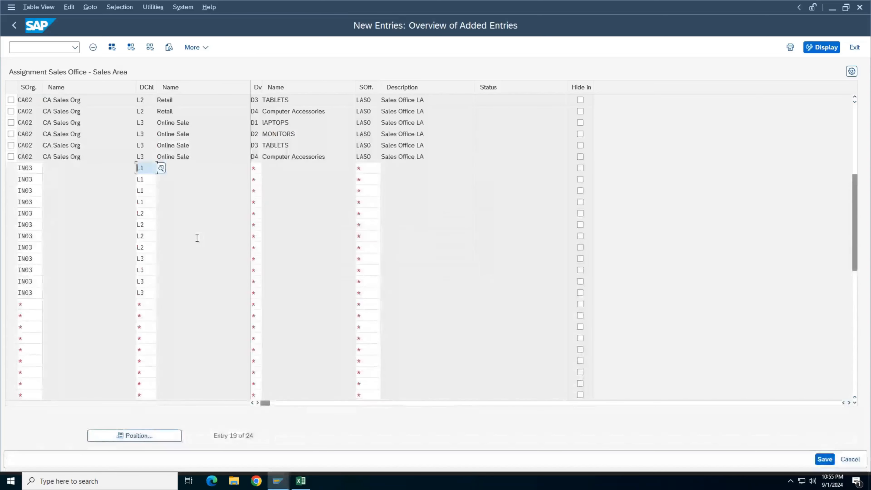
Copy the repeating divisions D1 to D4 from Excel rows 31 to 42 into the twelve IN03 entries in SAP.
key("Tab")
key("alt+Tab")
key("Right")
key("ctrl+shift+Down")
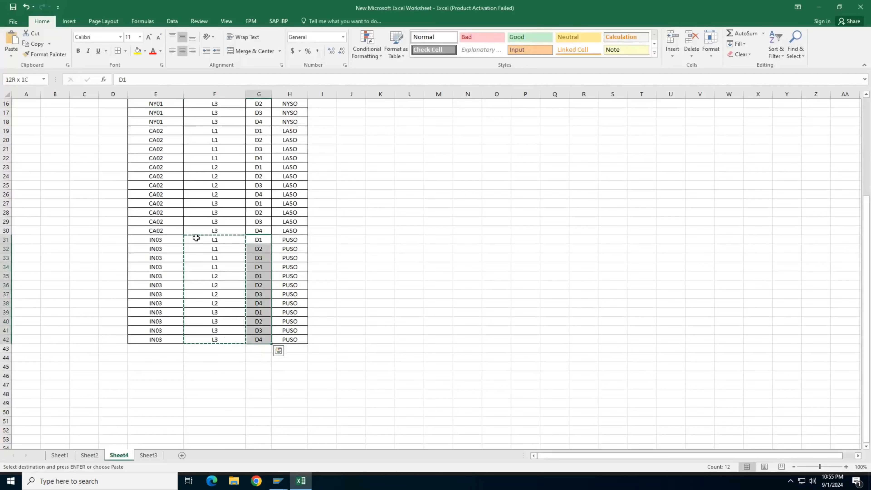
key("ctrl+c")
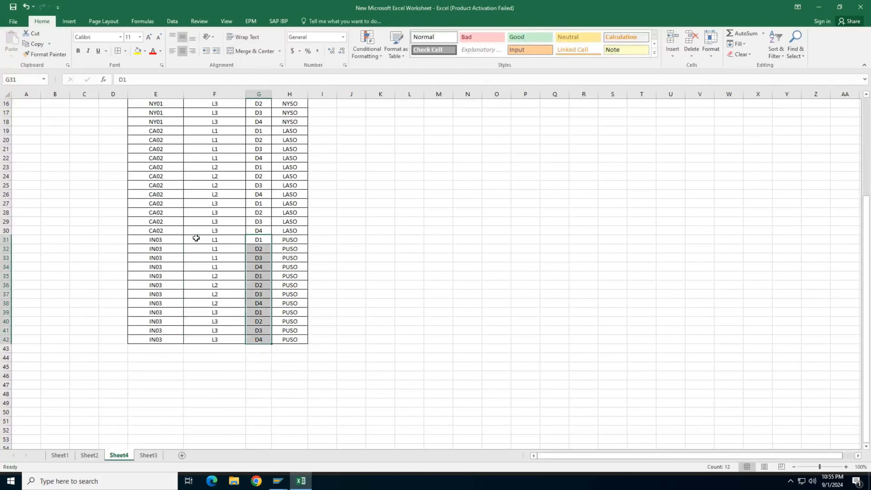
key("ctrl+c")
key("alt+Tab")
key("ctrl+v")
Copy sales office PUSO from Excel rows 31 to 42 into the twelve IN03 entries in SAP and validate them.
key("alt+Tab")
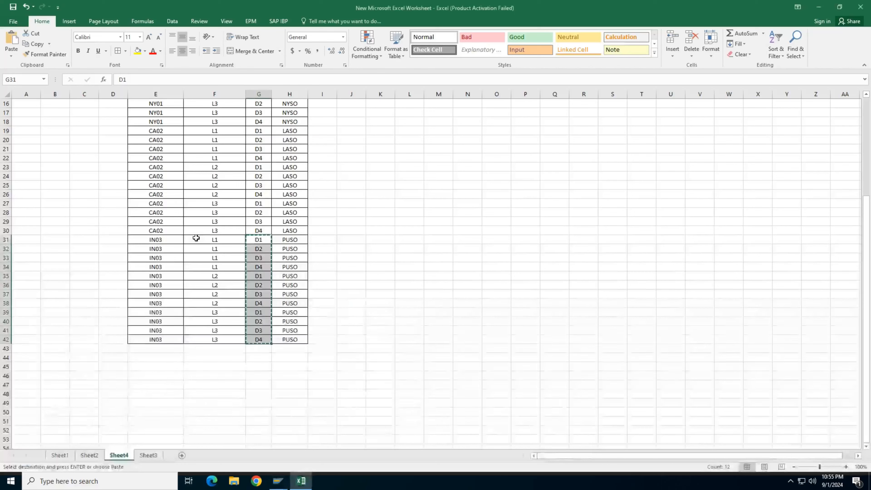
key("Right")
key("ctrl+shift+Down")
key("ctrl+c")
key("alt+Tab")
key("Tab")
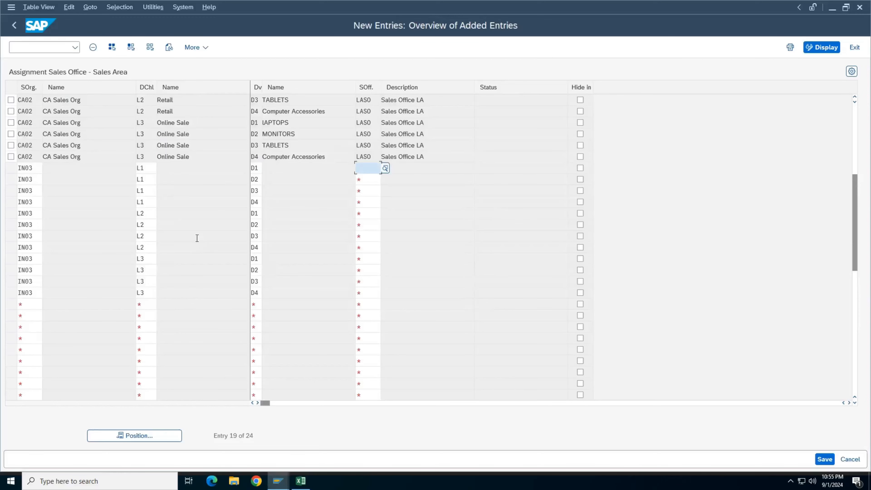
key("ctrl+v")
key("Return")
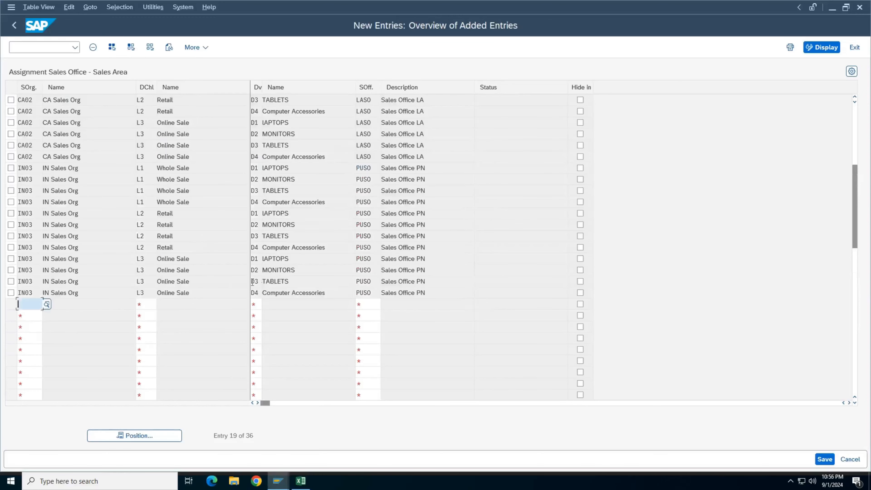
Review the sales office assignments of all NY01, CA02 and IN03 sales areas in the list of added entries.
scroll(254, 274, "up", 6)
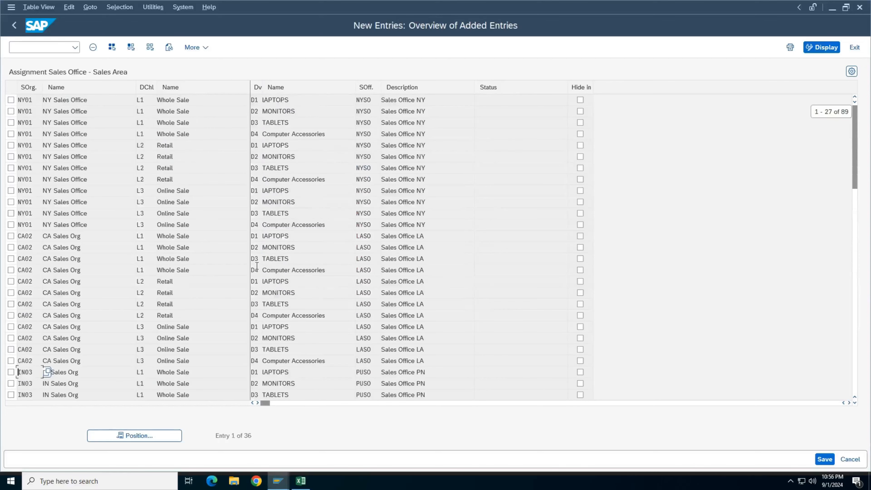
scroll(264, 258, "down", 6)
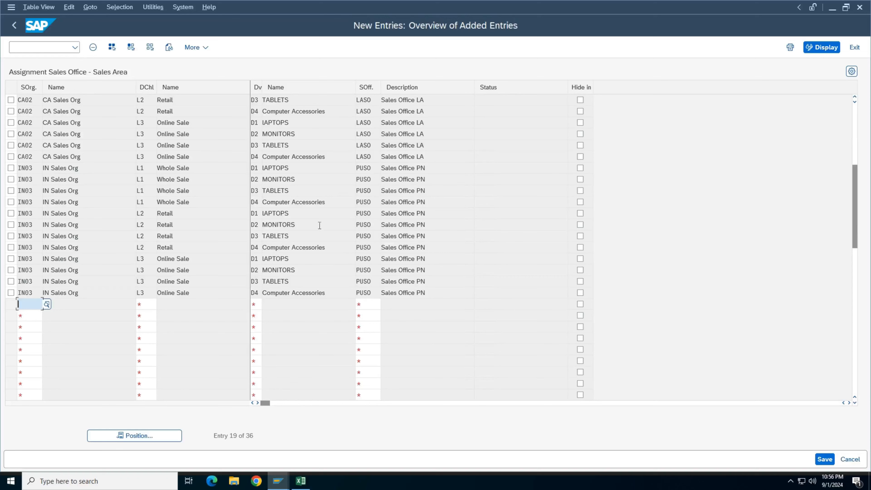
scroll(401, 247, "up", 2)
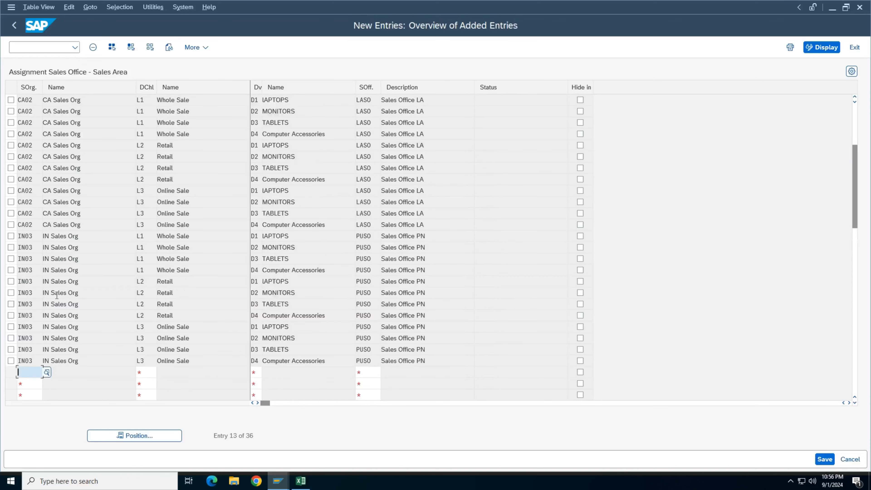
scroll(103, 304, "up", 4)
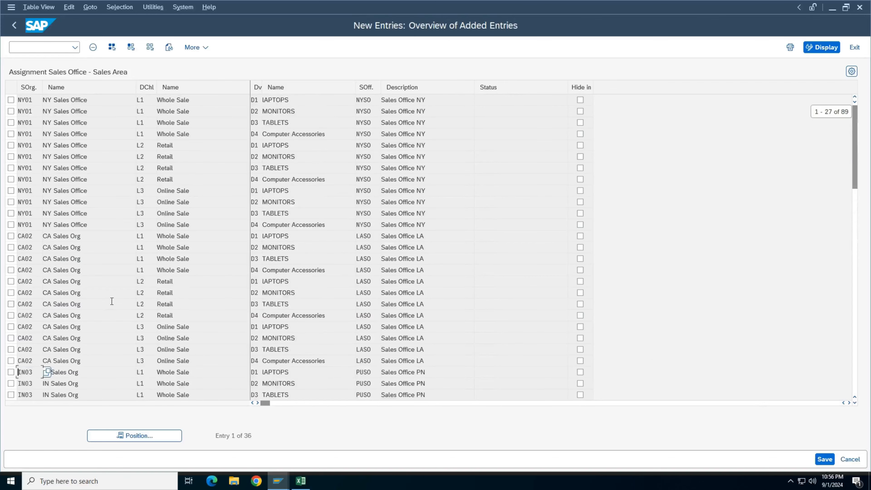
scroll(113, 301, "down", 5)
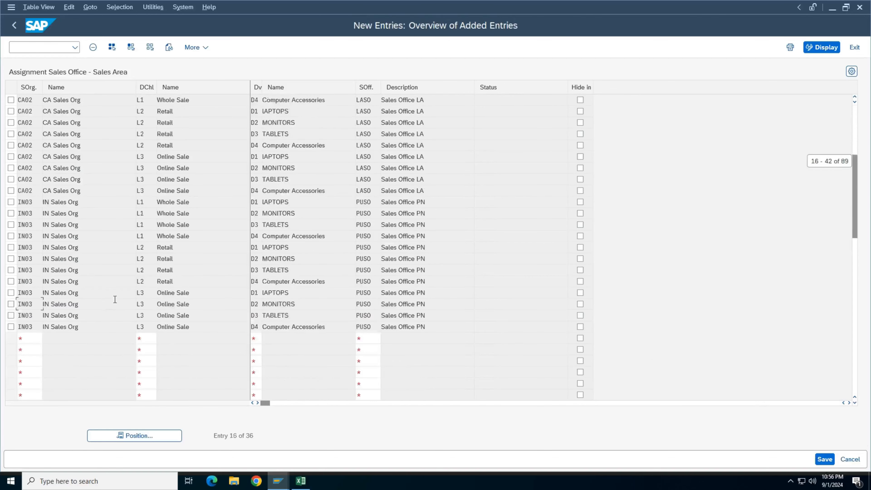
scroll(115, 299, "up", 5)
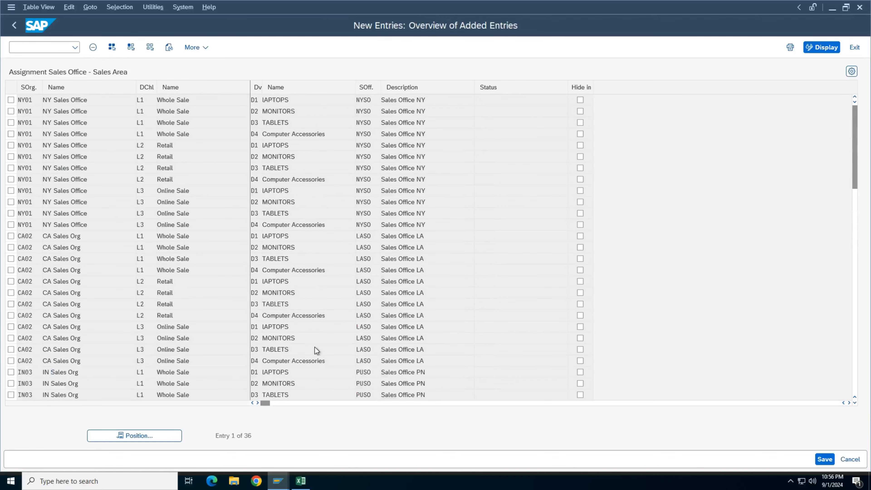
scroll(316, 347, "down", 7)
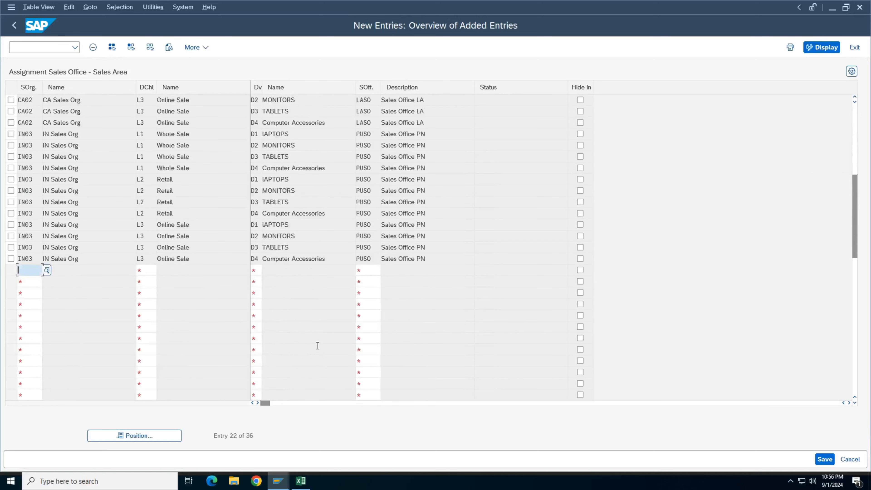
Return to the implementation guide and start new entries in the Assign sales group to sales office activity.
left_click(15, 24)
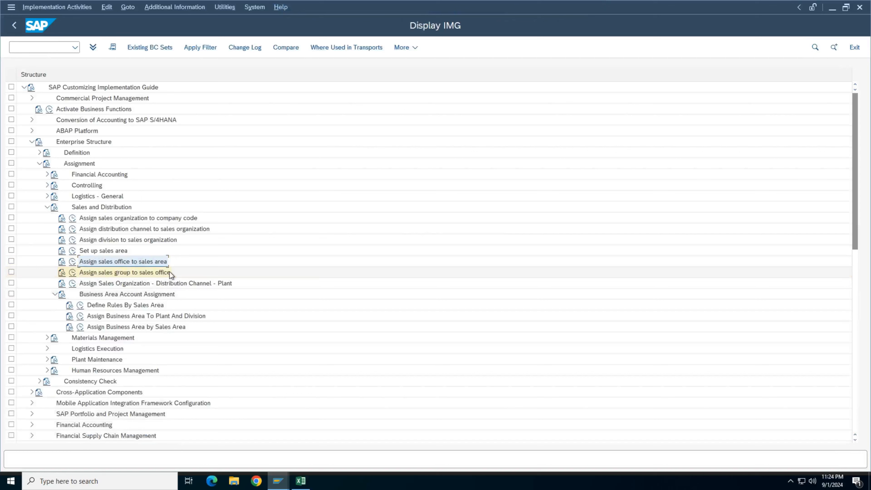
left_click(73, 274)
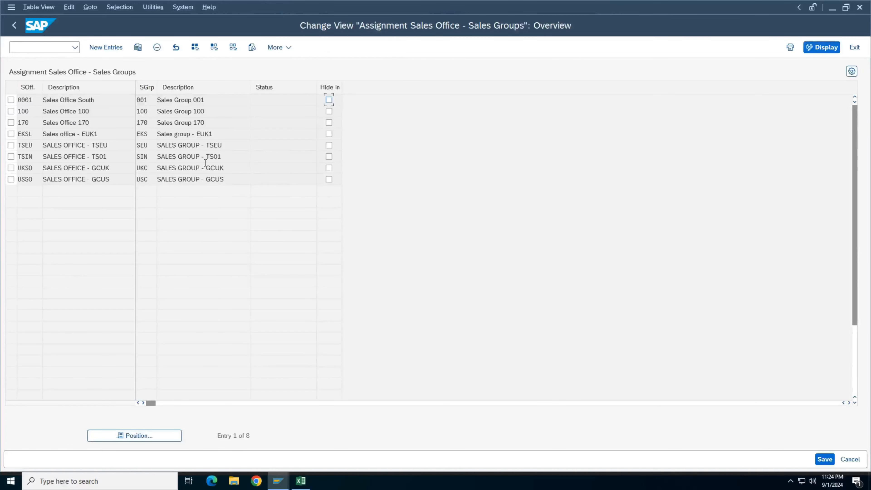
left_click(106, 47)
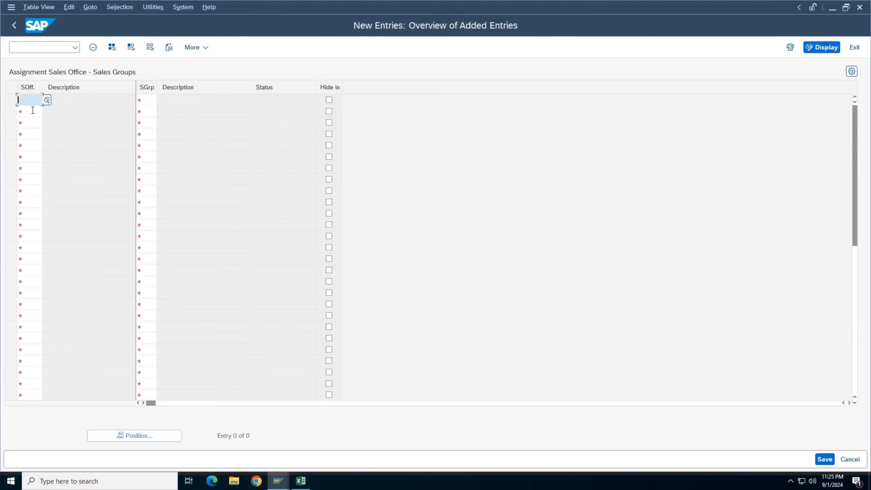
Enter sales offices NYSO, LASO and PUSO in the first three entries, choosing each from the value help.
key("BackSpace")
left_click(46, 100)
double_click(30, 205)
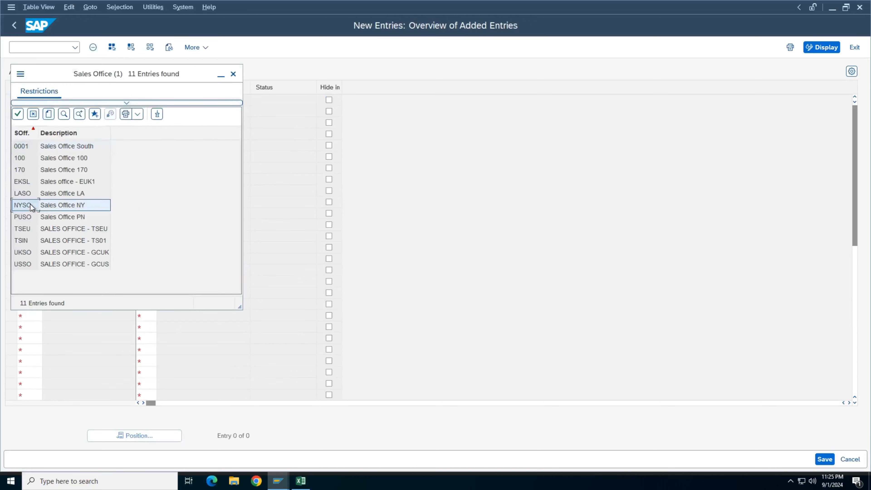
left_click(39, 111)
key("F4")
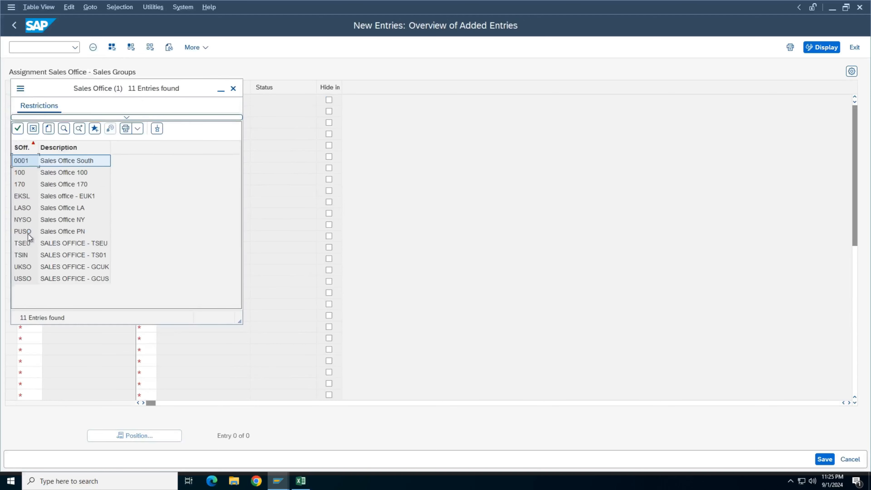
double_click(28, 208)
left_click(41, 123)
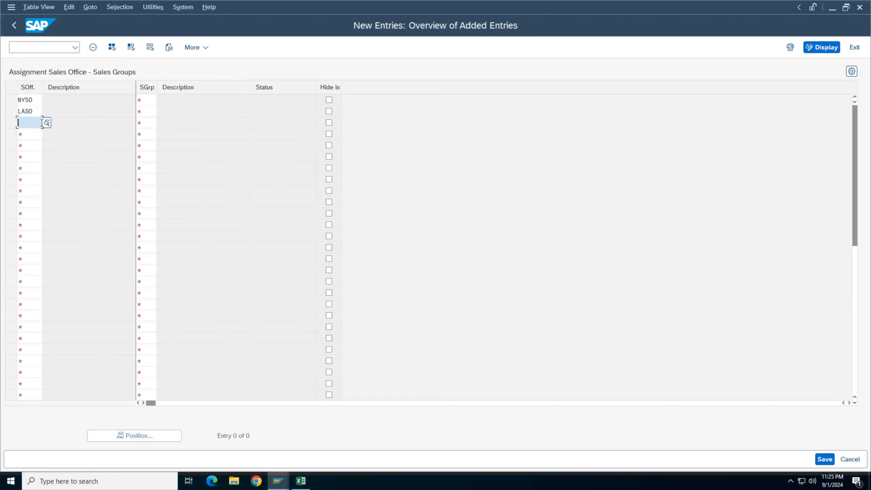
left_click(47, 123)
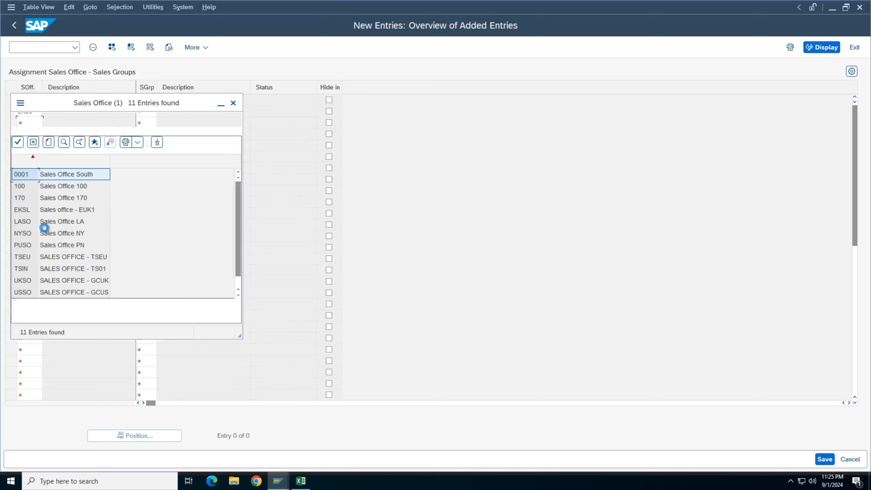
double_click(33, 247)
Assign sales group USG (Sales Group US) to sales offices NYSO and LASO.
left_click(146, 102)
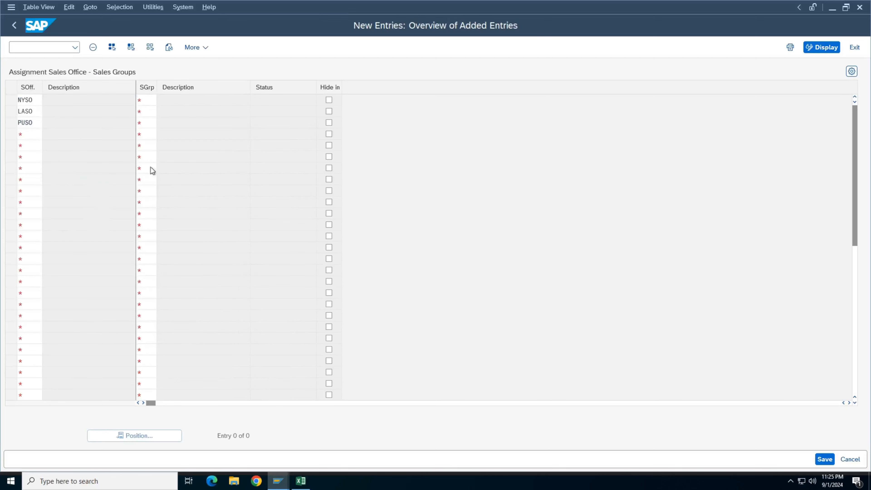
key("F4")
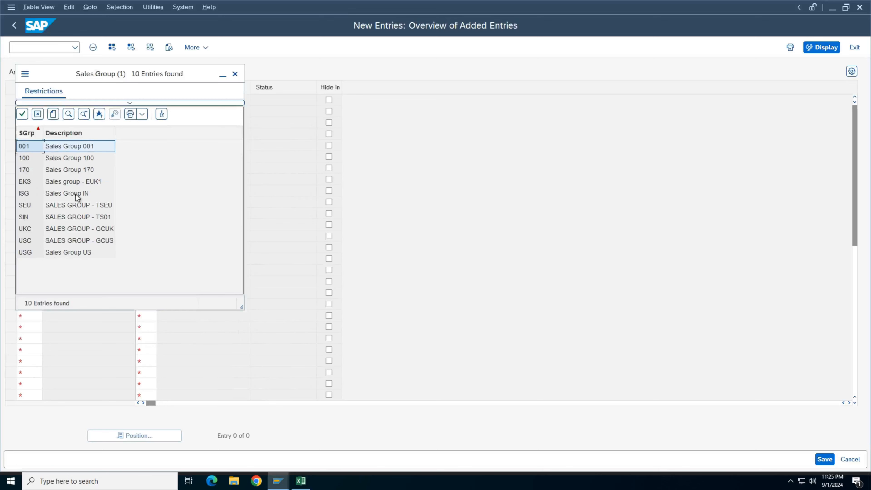
double_click(71, 253)
key("ctrl+c")
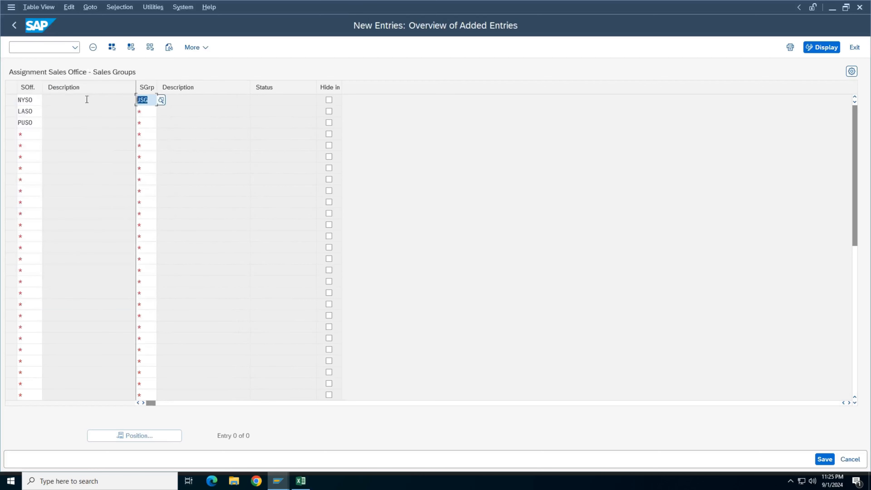
left_click(143, 113)
key("ctrl+v")
Assign sales group ISG (Sales Group IN) to sales office PUSO.
left_click(152, 124)
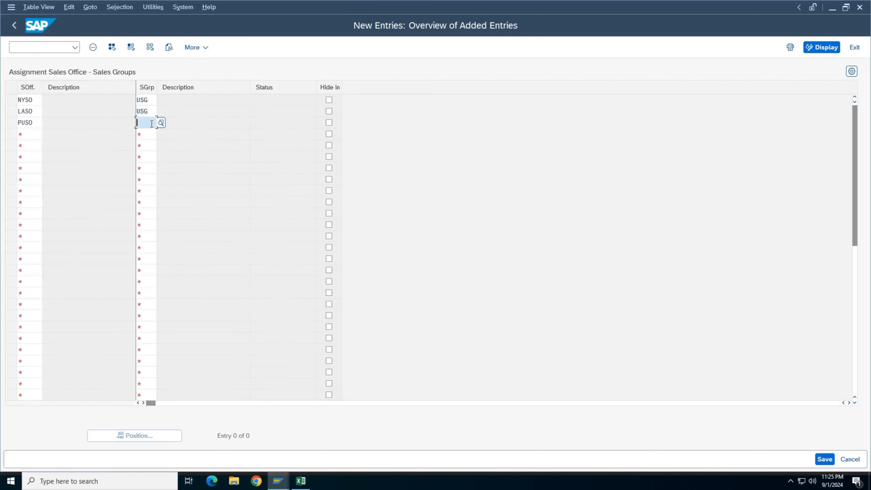
left_click(161, 123)
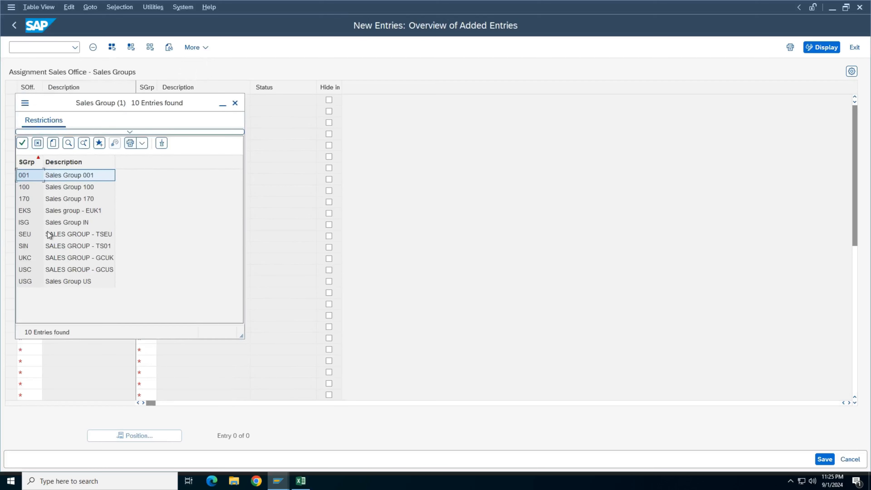
double_click(54, 222)
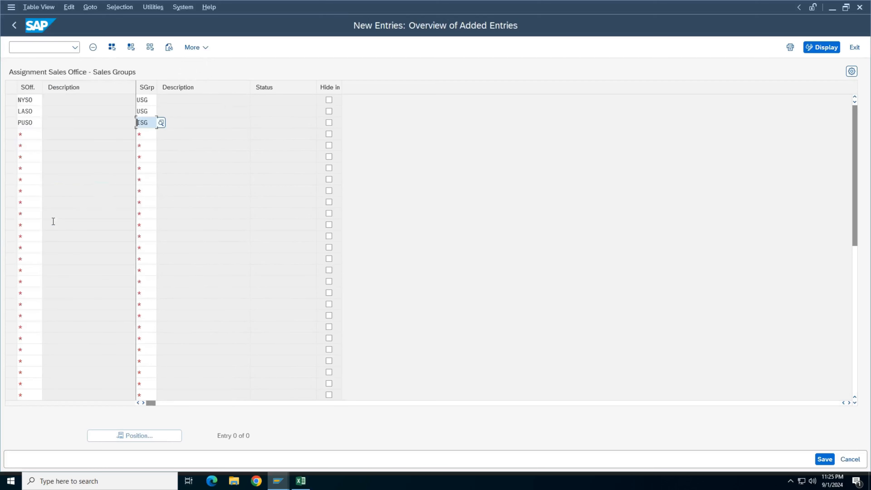
Validate the three sales office and sales group assignments and save them under the SAP TRAINING customizing request.
left_click(153, 146)
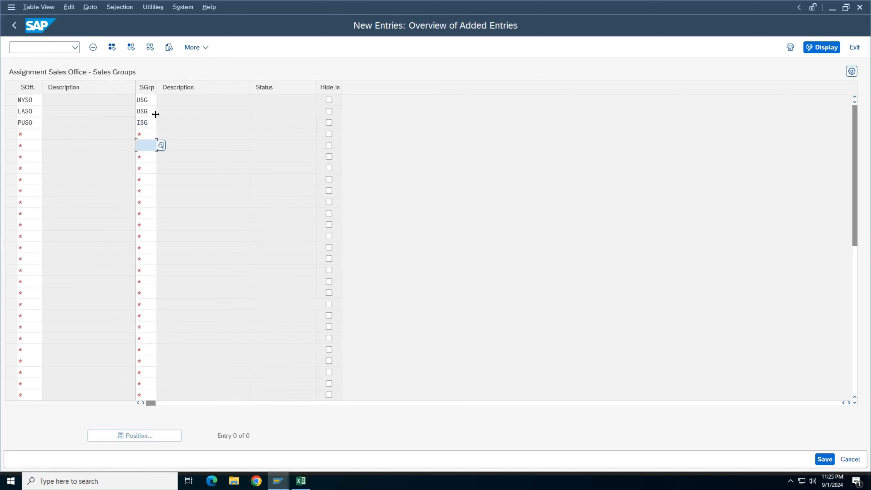
key("Return")
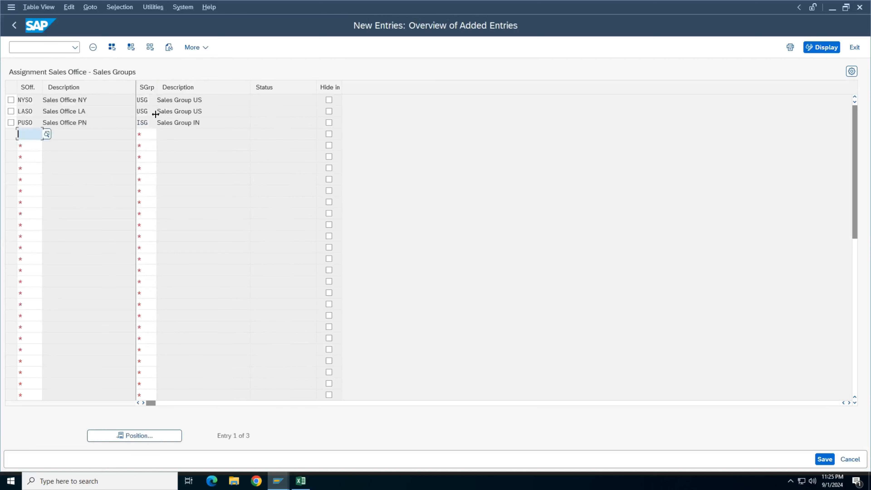
left_click(147, 135)
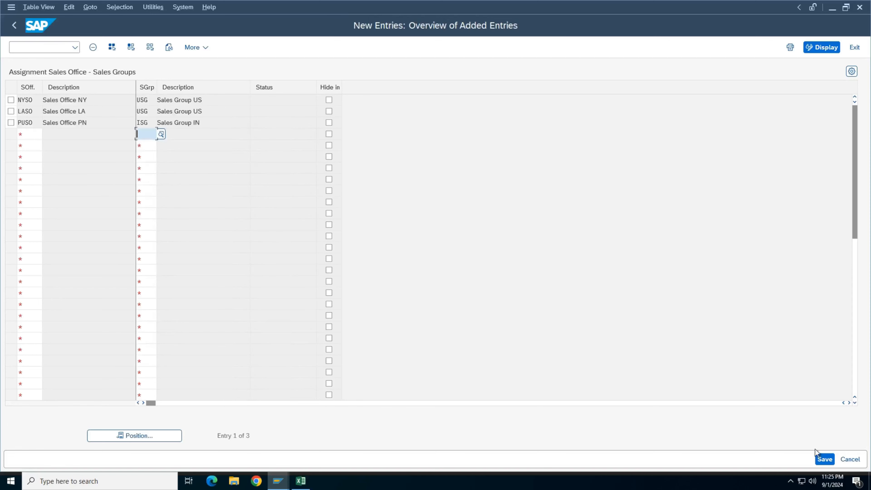
left_click(825, 459)
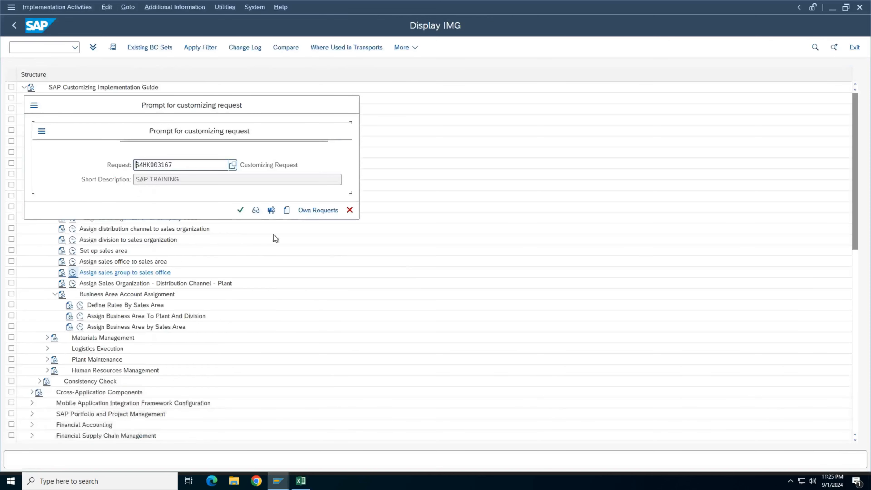
left_click(240, 211)
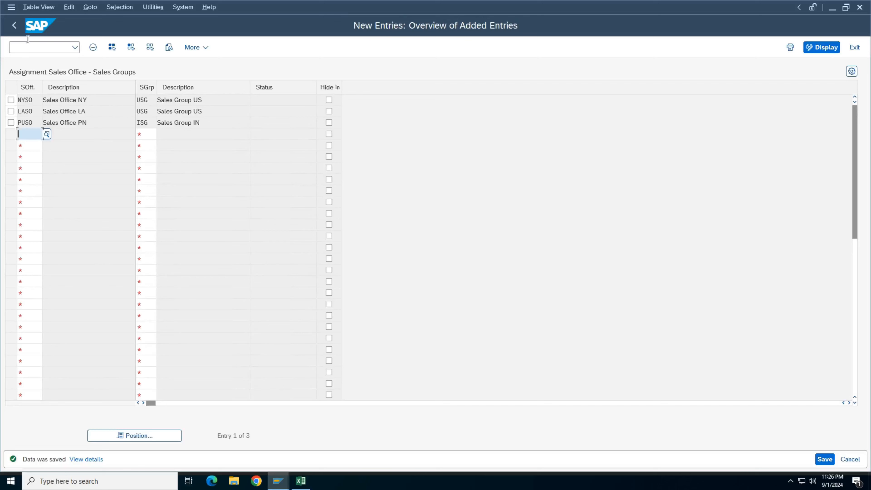
Return to the implementation guide and start new entries in the Assign Sales Organization - Distribution Channel - Plant activity.
left_click(19, 30)
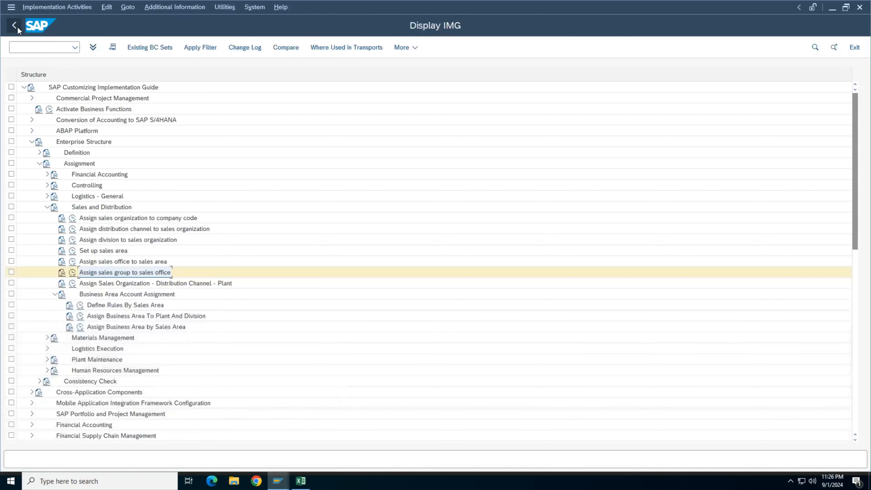
key("Down")
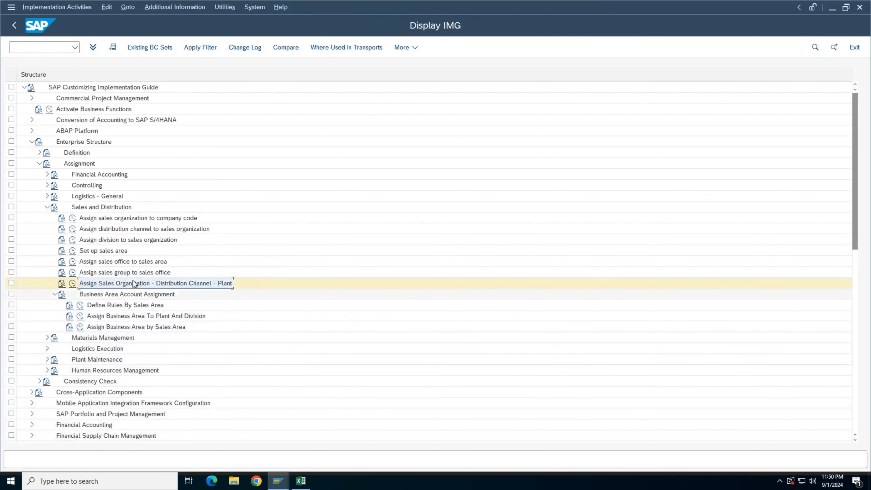
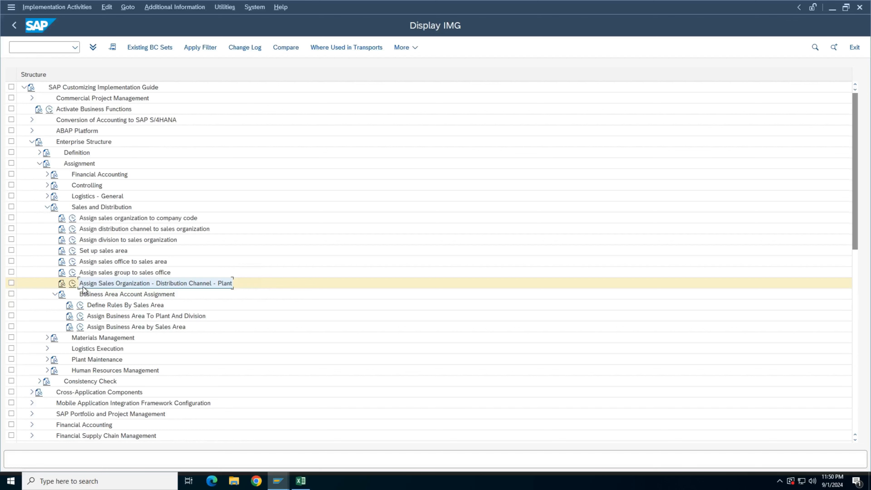
left_click(73, 283)
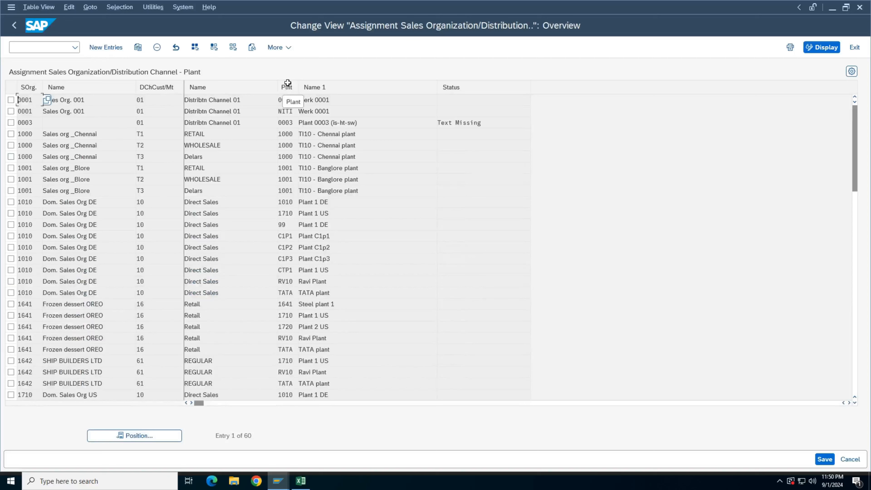
left_click(106, 48)
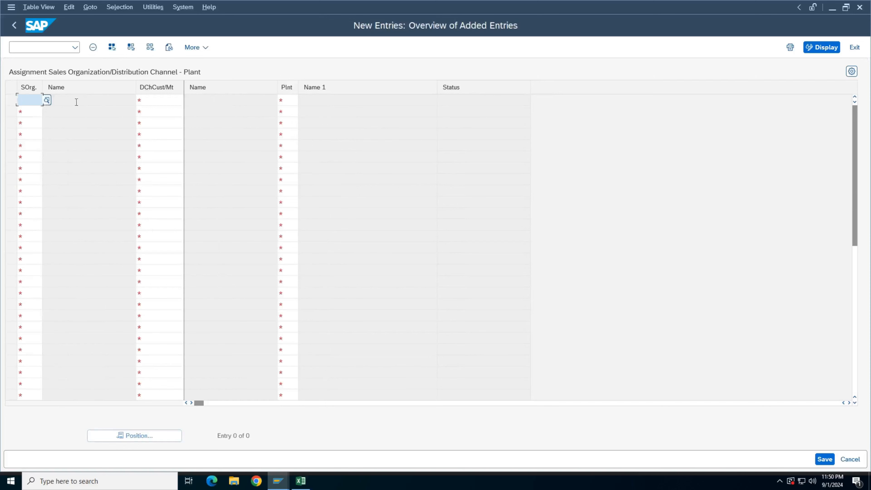
Enter sales organization NY01 with distribution channel L1 (Whole Sale) in the first entry, choosing both from the value help.
left_click(47, 100)
scroll(67, 242, "down", 4)
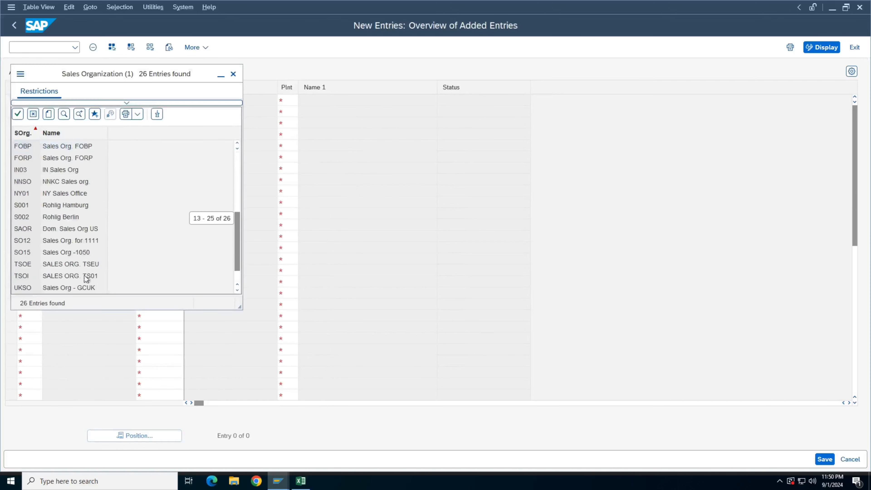
double_click(24, 193)
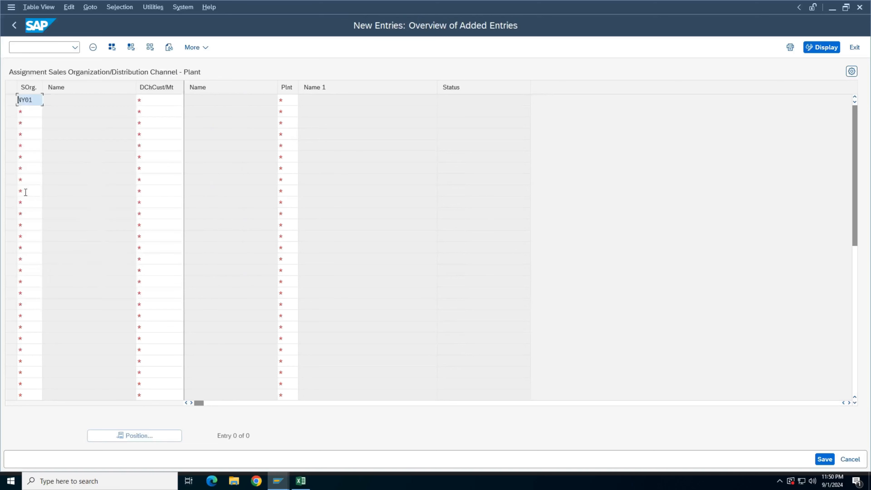
left_click(162, 100)
left_click(186, 103)
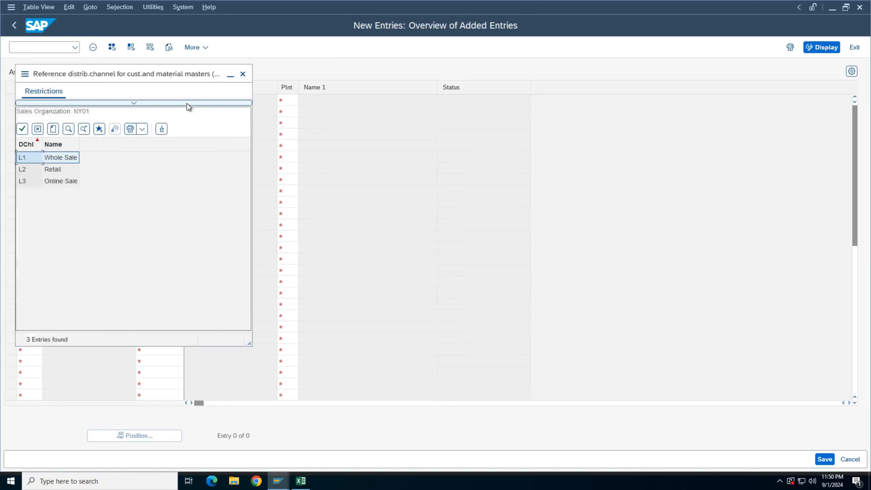
double_click(61, 157)
Assign plant NY01 (Tech Innovators NY Plant) to the first entry from the plant value help.
left_click(285, 100)
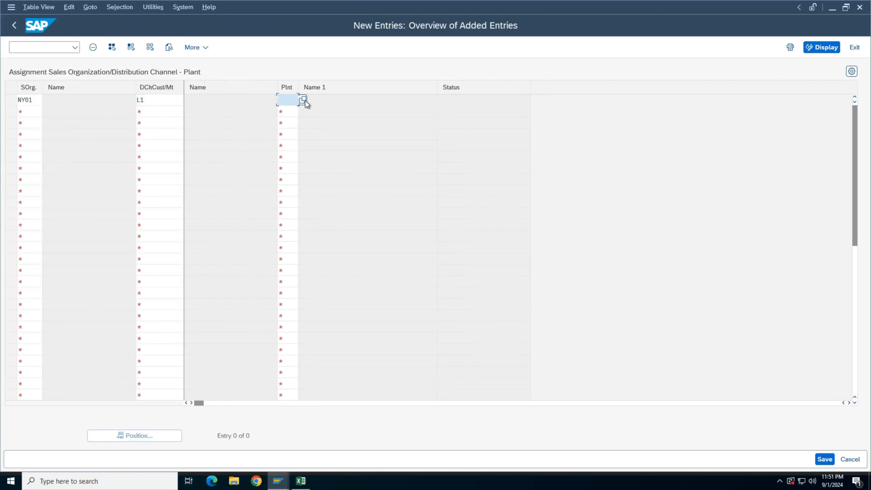
left_click(304, 100)
scroll(113, 254, "down", 4)
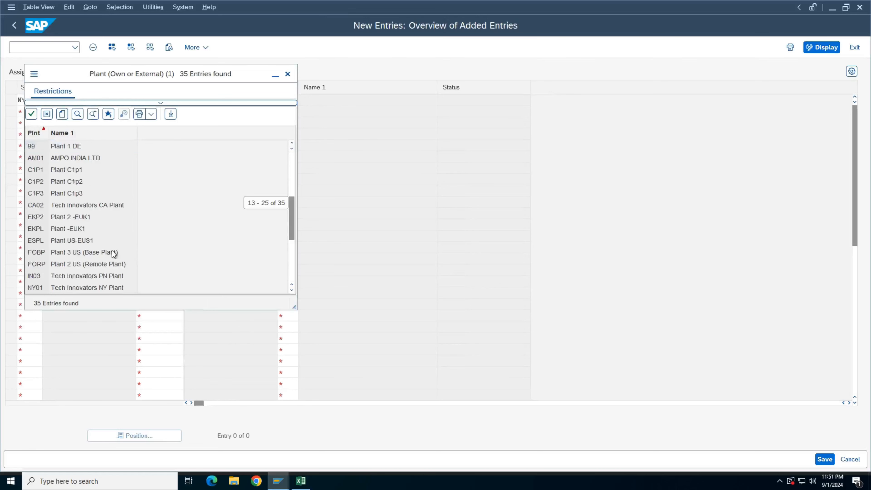
double_click(77, 287)
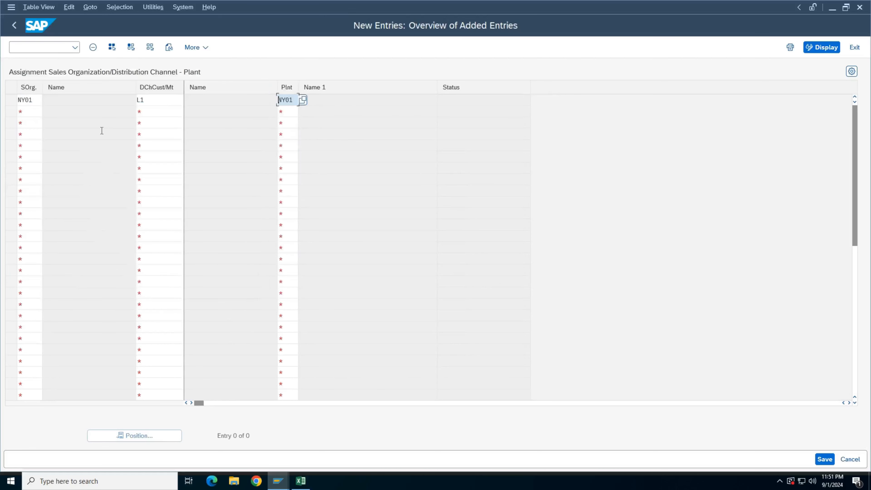
Copy sales organization NY01 into the second entry and choose distribution channel L2 (Retail) for it.
left_click(35, 100)
key("ctrl+a")
key("ctrl+c")
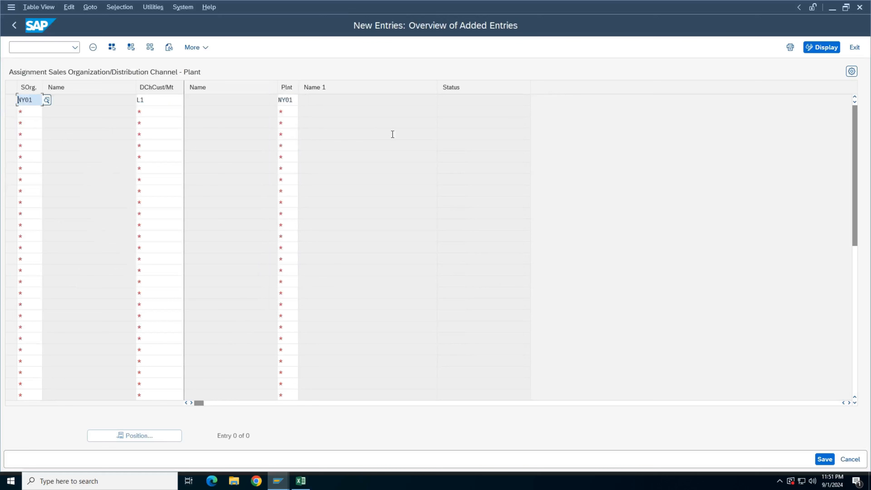
key("Down")
key("ctrl+v")
key("Tab")
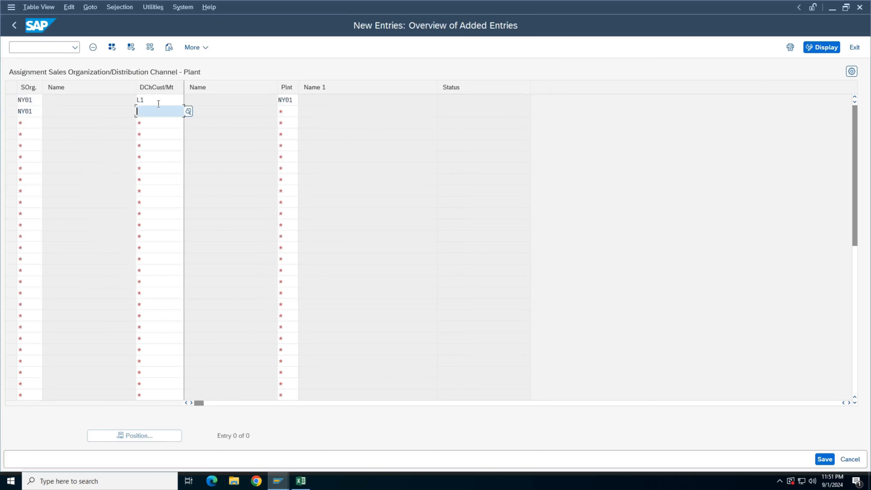
left_click(188, 112)
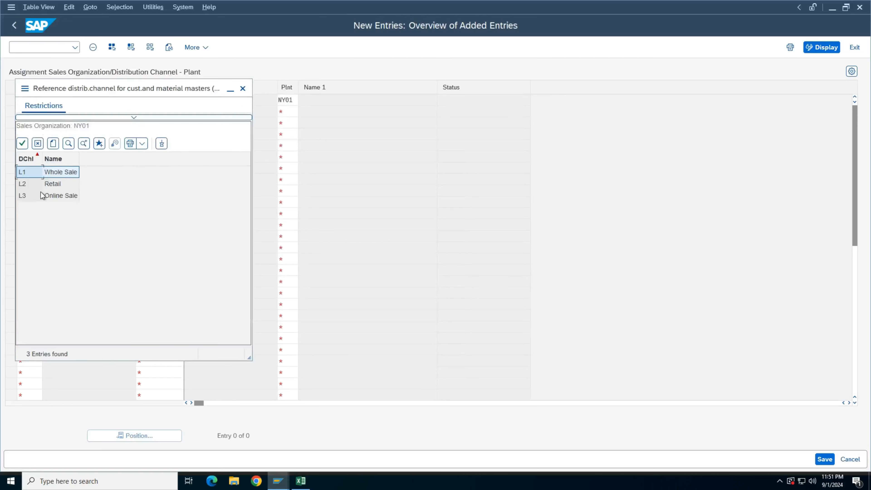
left_click(44, 184)
double_click(44, 184)
Copy plant NY01 from the first entry into the second entry.
left_click(288, 100)
key("ctrl+a")
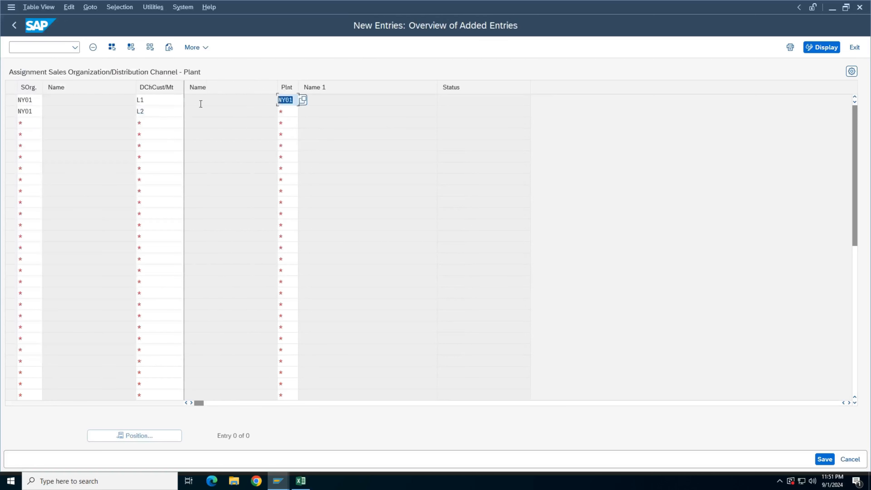
key("ctrl+c")
left_click(287, 111)
key("ctrl+v")
Copy sales organization NY01 into the third entry and choose distribution channel L3 (Online Sale) for it.
left_click(34, 112)
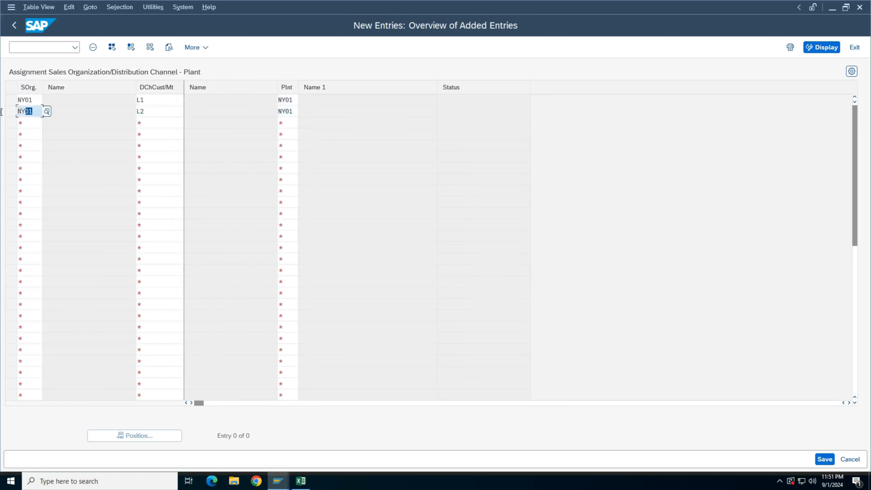
key("ctrl+a")
key("ctrl+c")
left_click(37, 127)
key("ctrl+v")
left_click(161, 123)
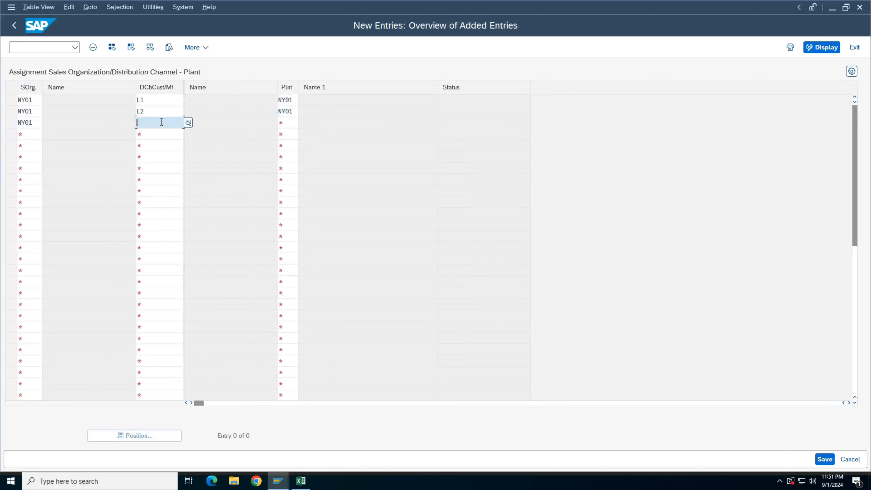
left_click(188, 123)
double_click(53, 210)
Copy plant NY01 into the third entry and validate the three NY01 entries.
double_click(287, 111)
key("ctrl+c")
left_click(286, 123)
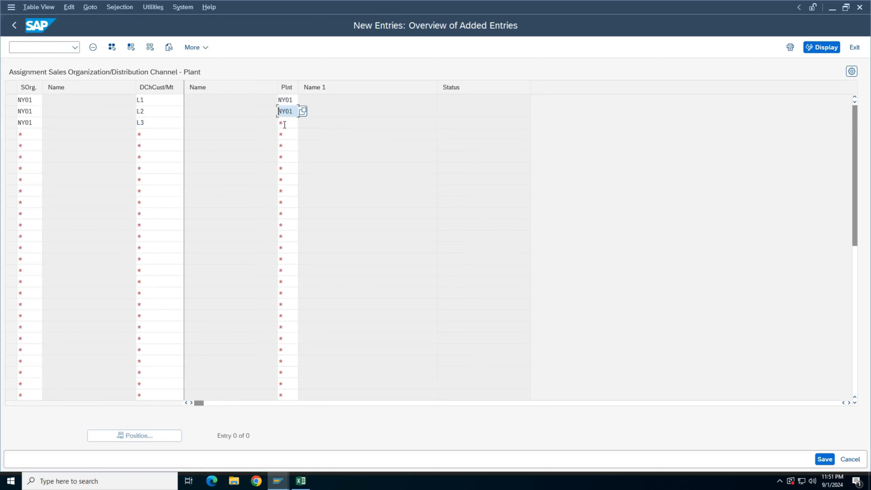
key("ctrl+v")
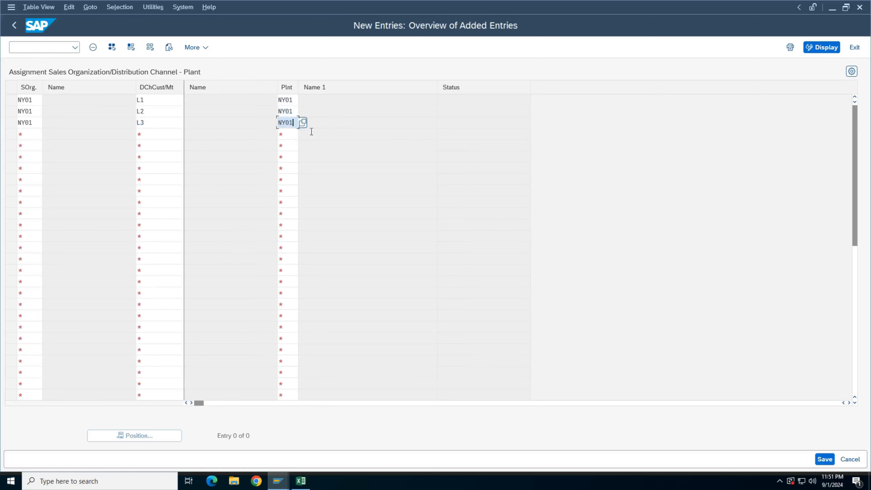
key("Return")
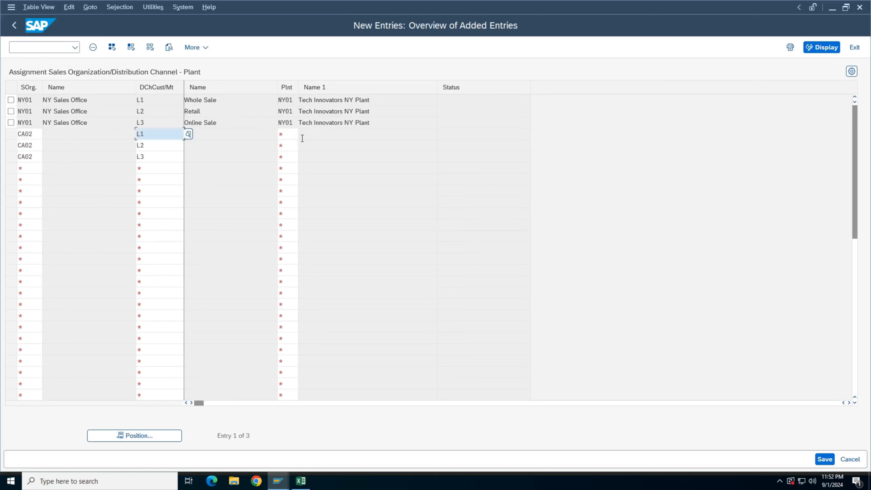
Assign plant CA02 (Tech Innovators CA Plant) to the three CA02 entries for channels L1, L2 and L3, and validate them.
left_click(289, 133)
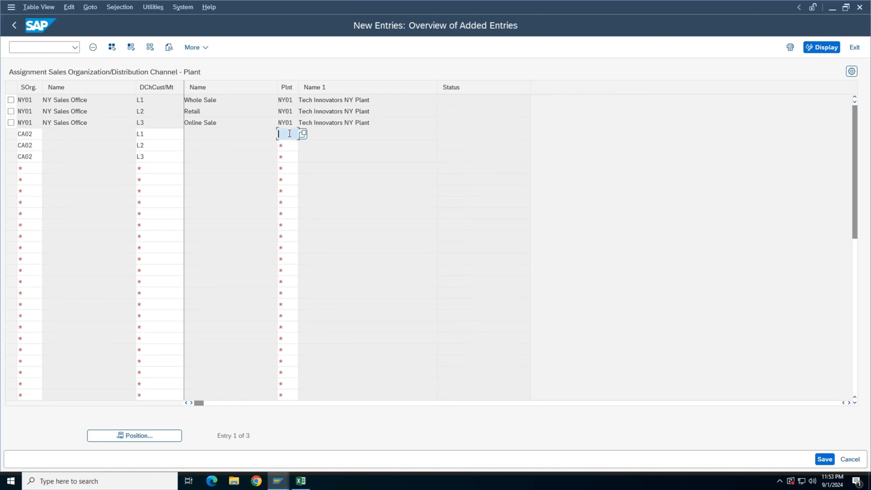
left_click(303, 134)
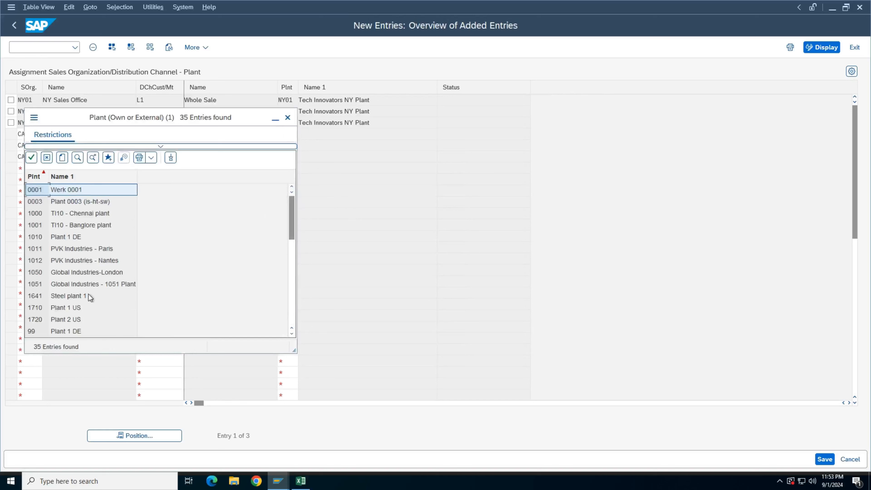
scroll(65, 247, "down", 2)
scroll(72, 295, "down", 1)
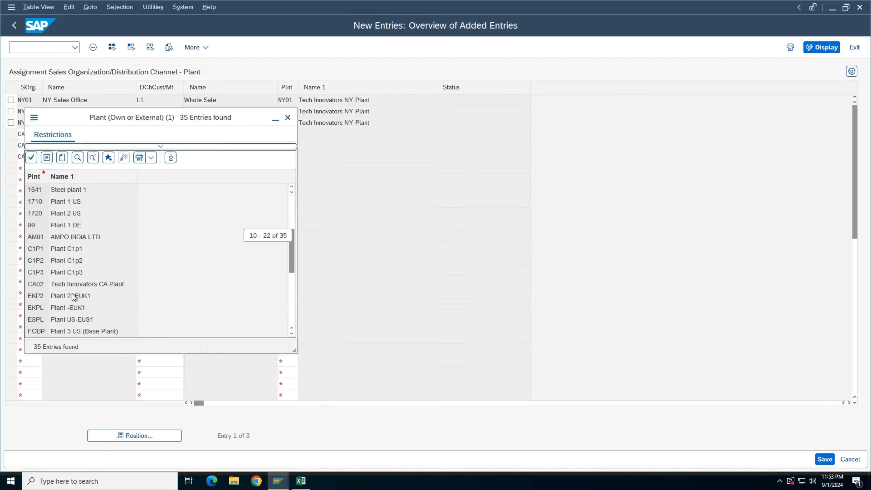
double_click(42, 285)
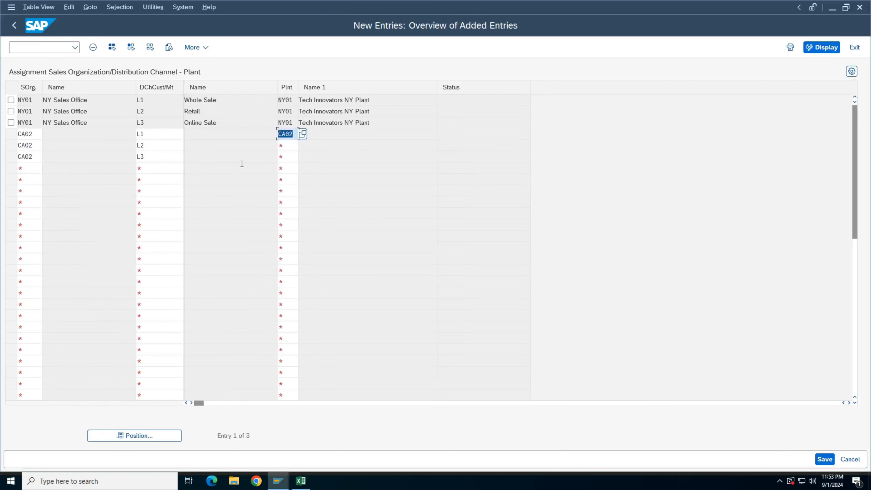
key("Down")
key("ctrl+v")
key("Down")
key("ctrl+v")
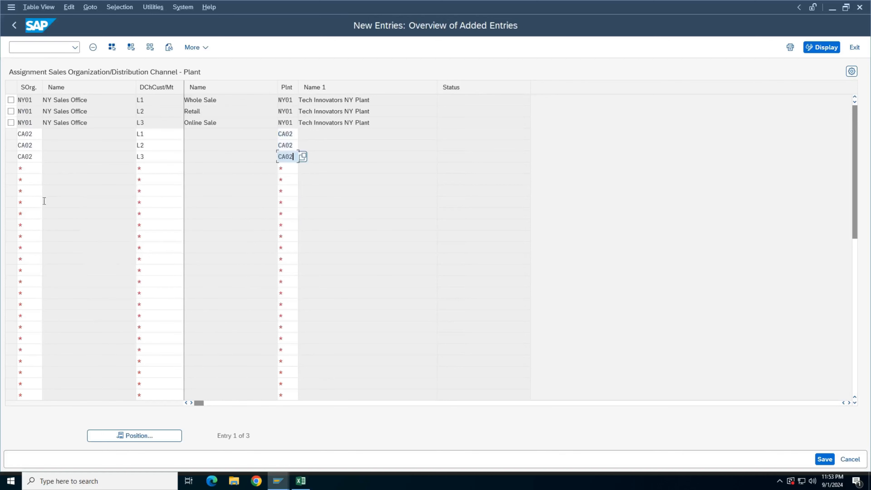
key("Return")
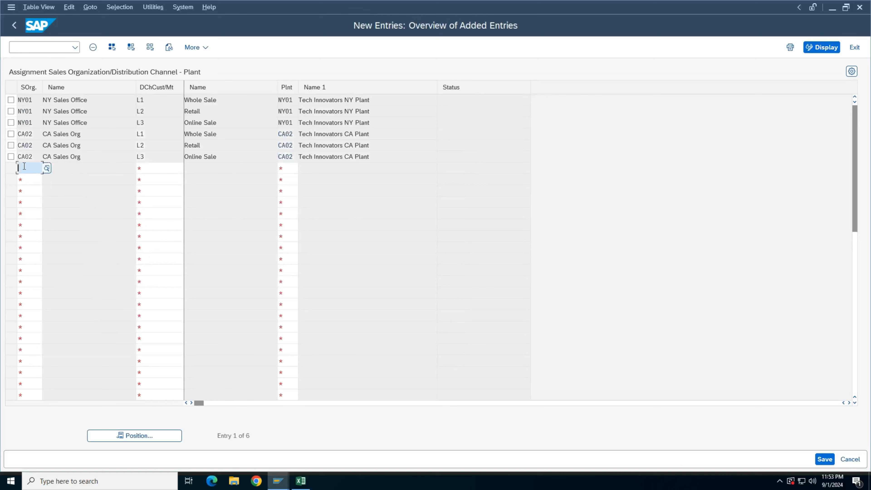
Enter sales organization IN03 (IN Sales Org) in the seventh entry, choosing it from the value help.
left_click(47, 167)
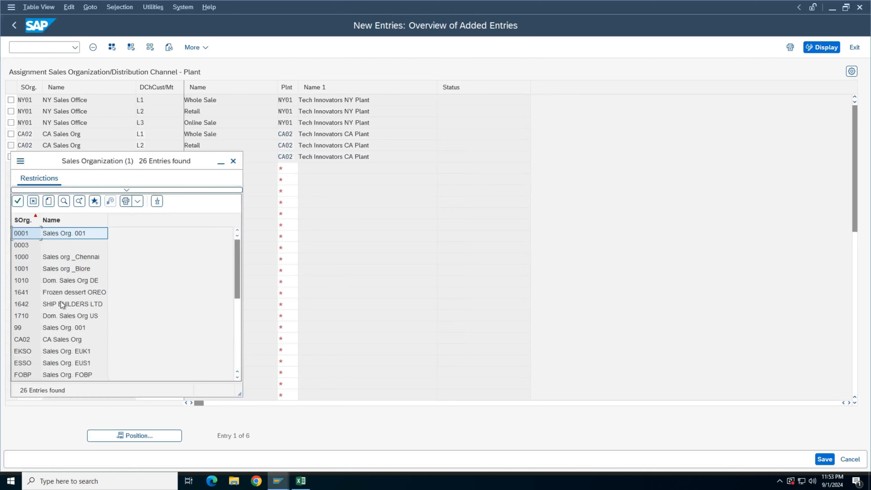
scroll(101, 302, "down", 4)
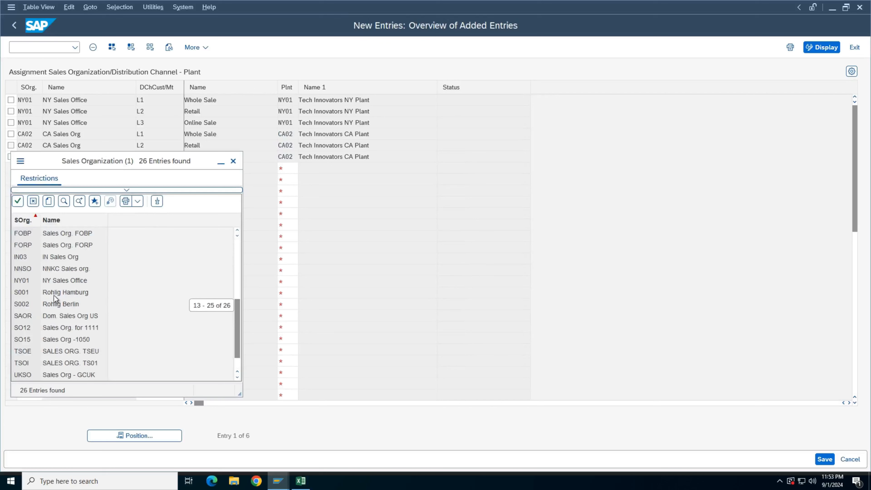
scroll(64, 352, "down", 1)
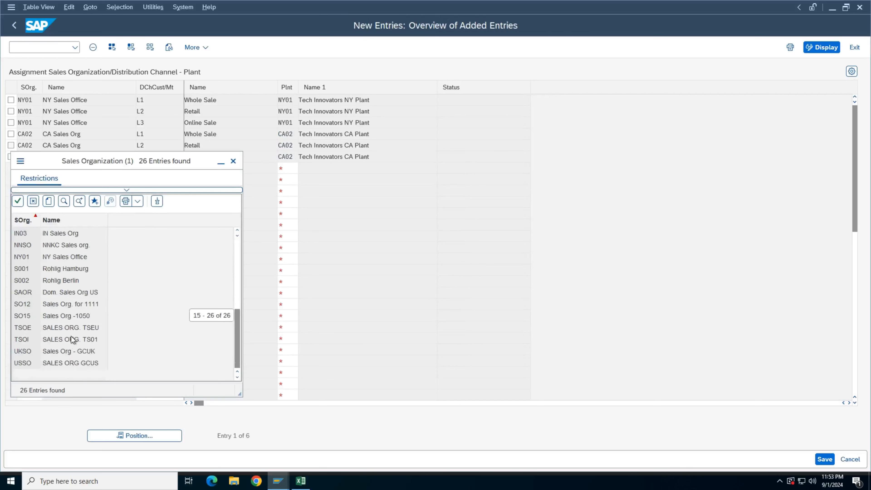
scroll(72, 340, "up", 2)
double_click(24, 304)
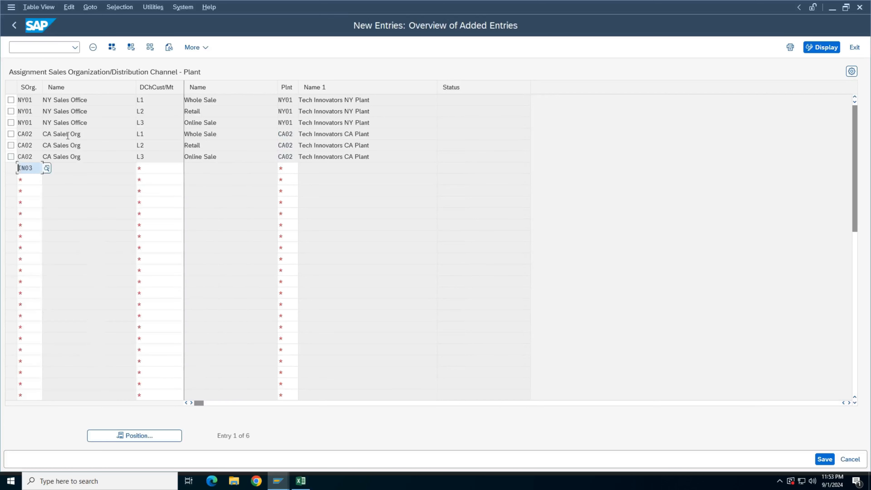
left_click(30, 181)
key("ctrl+v")
left_click(30, 186)
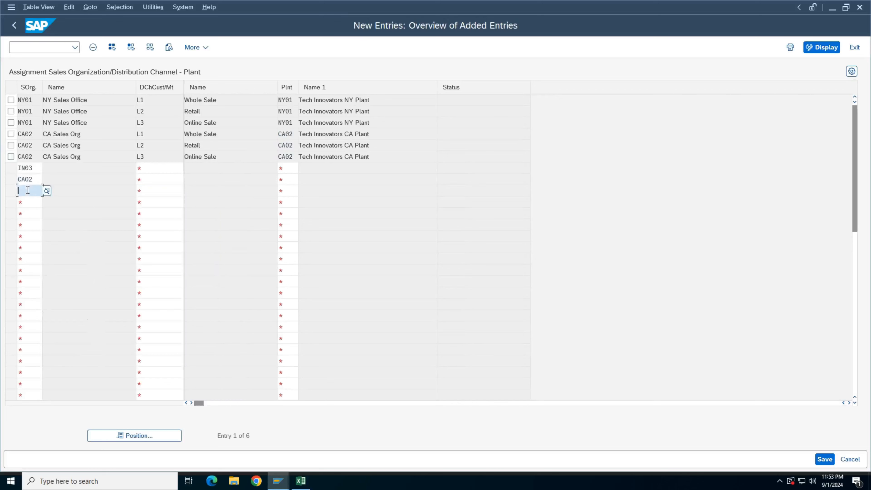
key("ctrl+v")
Copy sales organization IN03 from the seventh entry into the eighth and ninth entries.
left_click(34, 170)
key("ctrl+c")
left_click(38, 180)
key("ctrl+v")
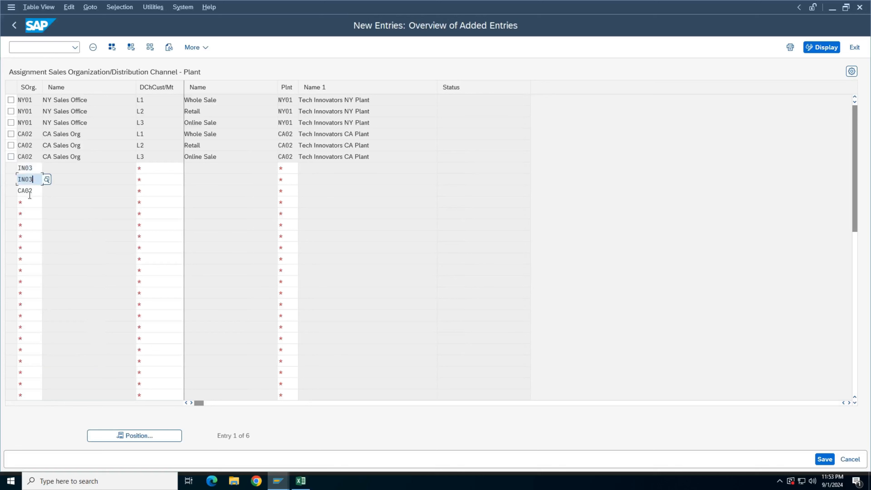
left_click(30, 191)
key("ctrl+v")
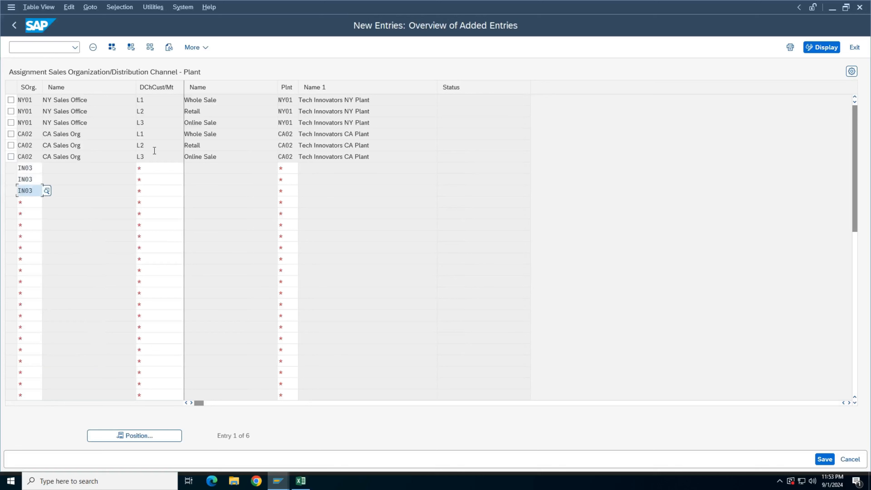
Copy distribution channels L1, L2 and L3 from the CA02 entries into the three IN03 entries.
left_click(153, 147)
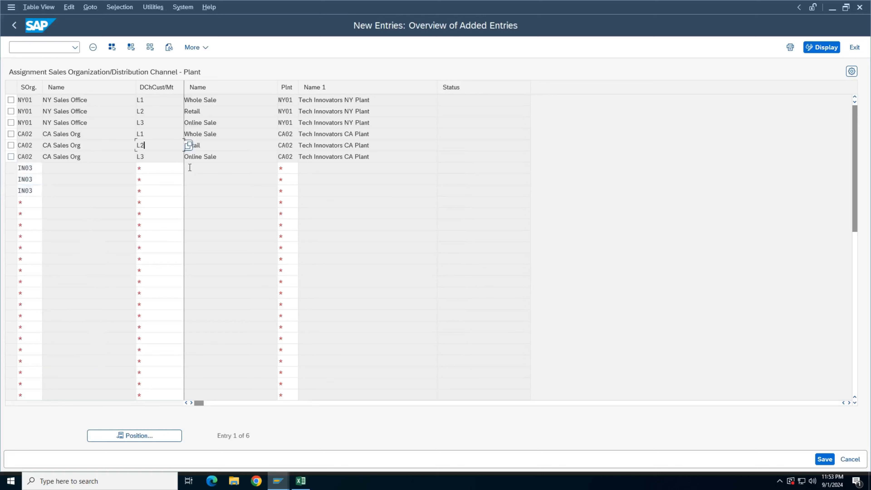
left_click_drag(148, 133, 205, 157)
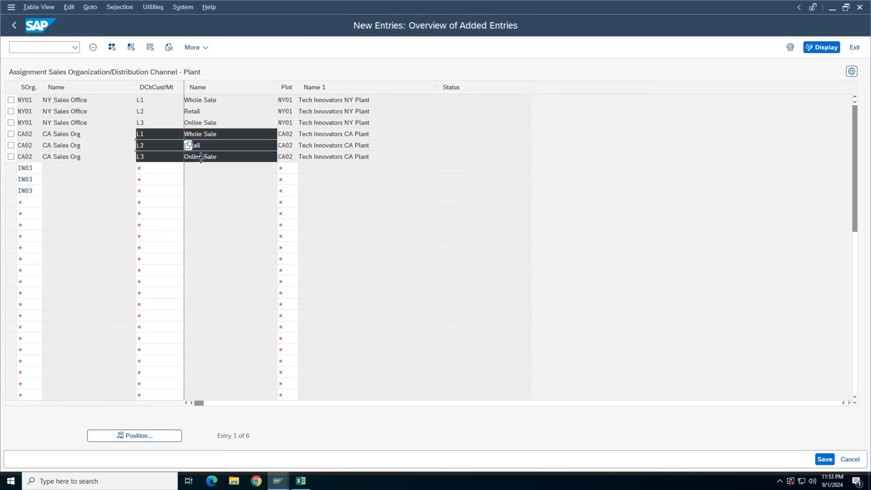
key("ctrl+c")
left_click(171, 170)
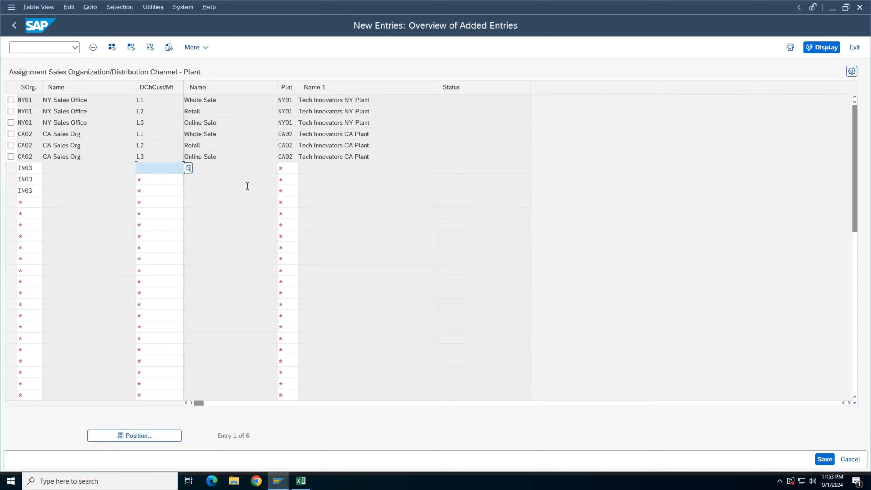
key("ctrl+v")
Assign plant IN03 (Tech Innovators PN Plant) to the three IN03 entries and validate them.
left_click(290, 169)
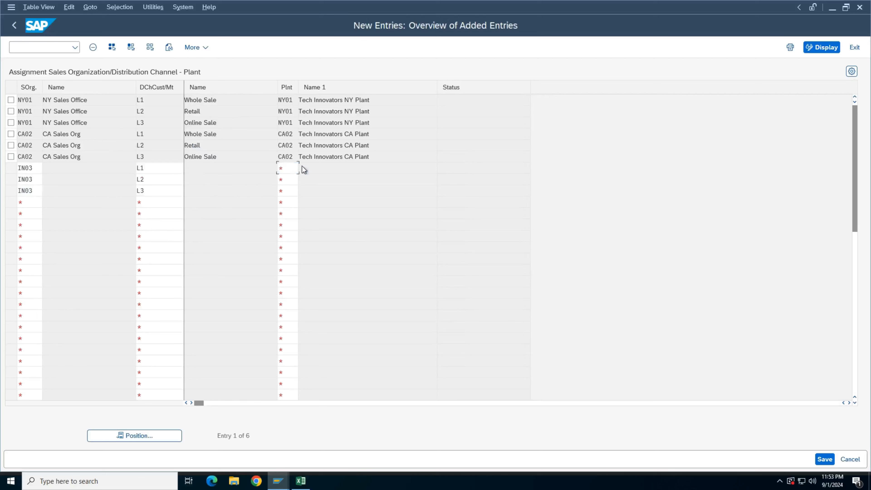
left_click(302, 167)
scroll(108, 269, "down", 5)
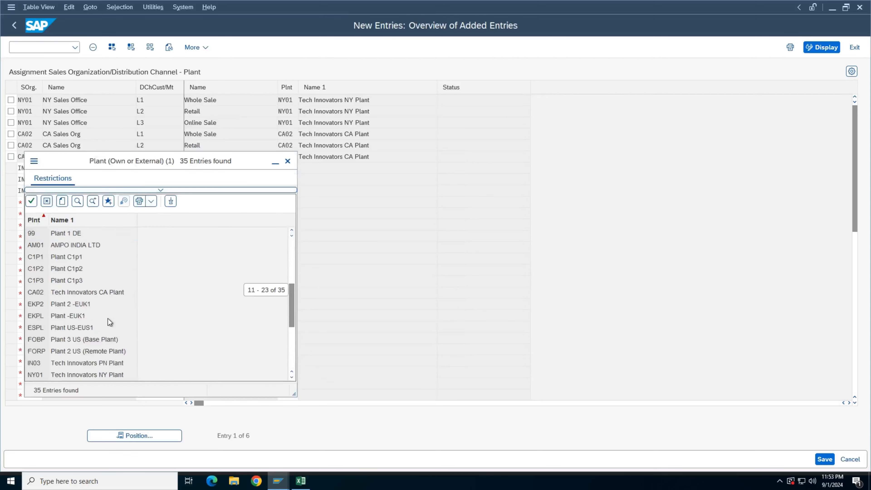
double_click(84, 363)
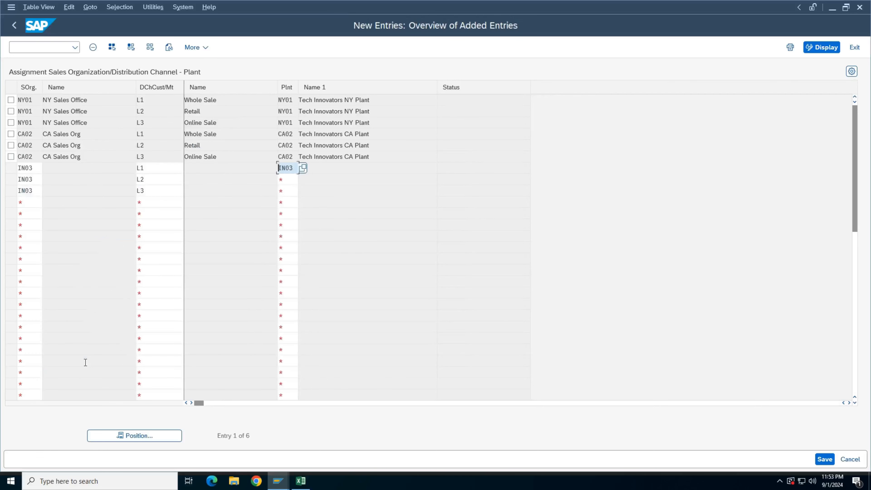
left_click(286, 179)
key("ctrl+v")
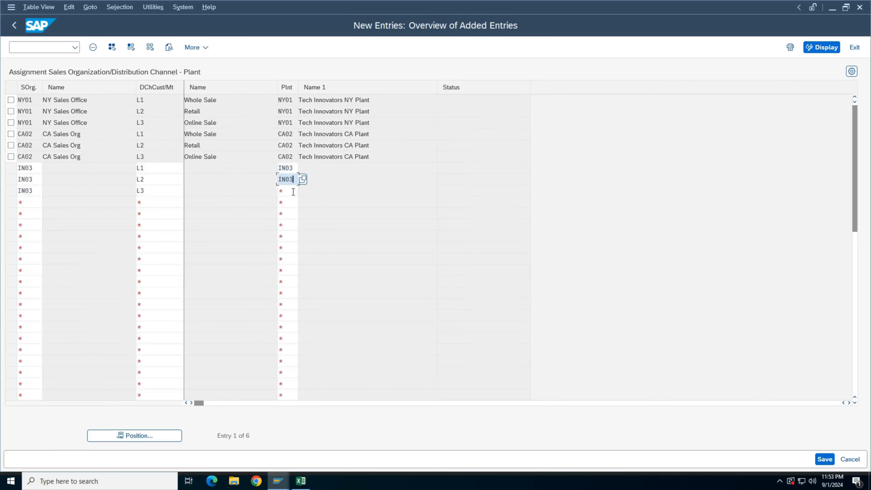
left_click(292, 191)
key("ctrl+v")
key("Return")
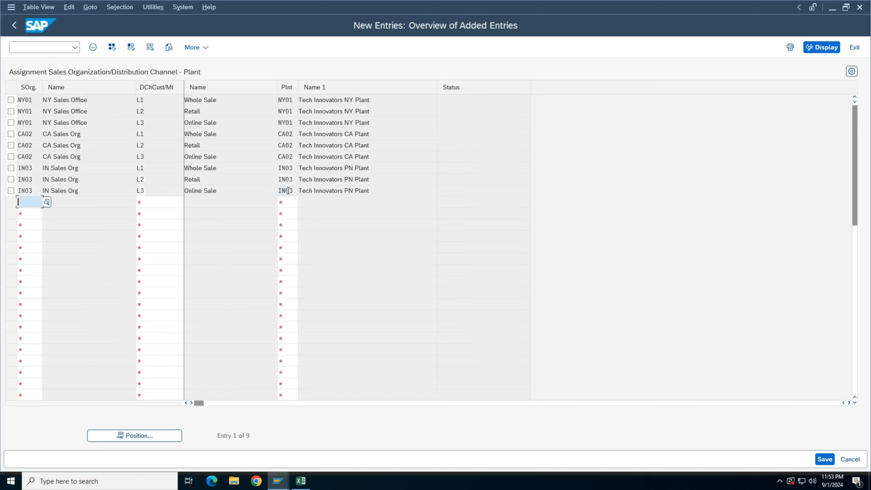
Save the new plant assignments, recording them in the SAP TRAINING customizing request.
left_click(296, 217)
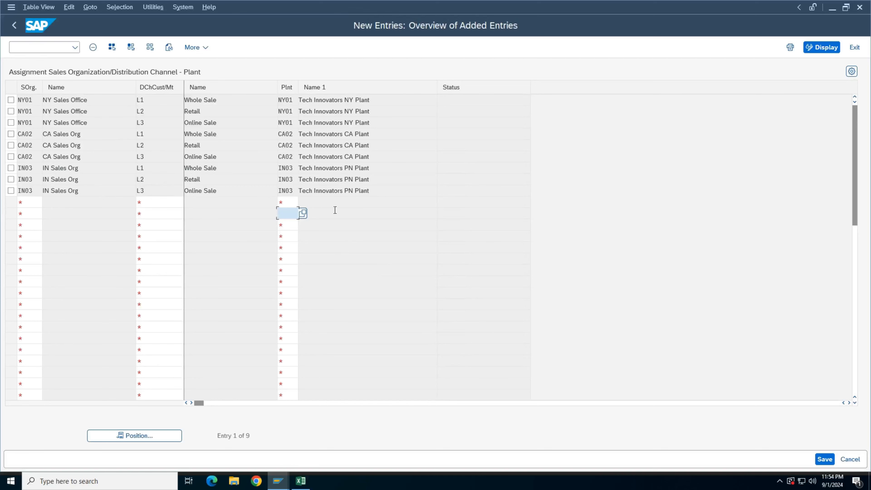
left_click(831, 462)
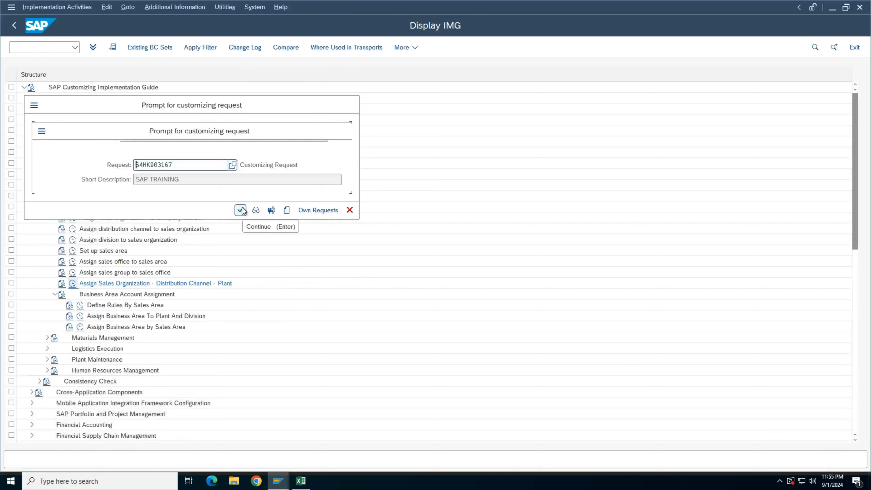
left_click(241, 210)
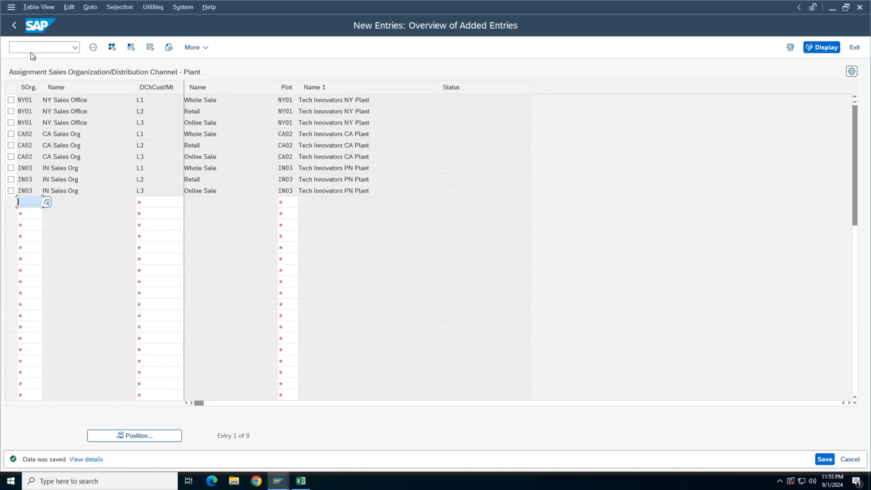
Return to the IMG structure and collapse the Business Area Account Assignment node.
left_click(14, 25)
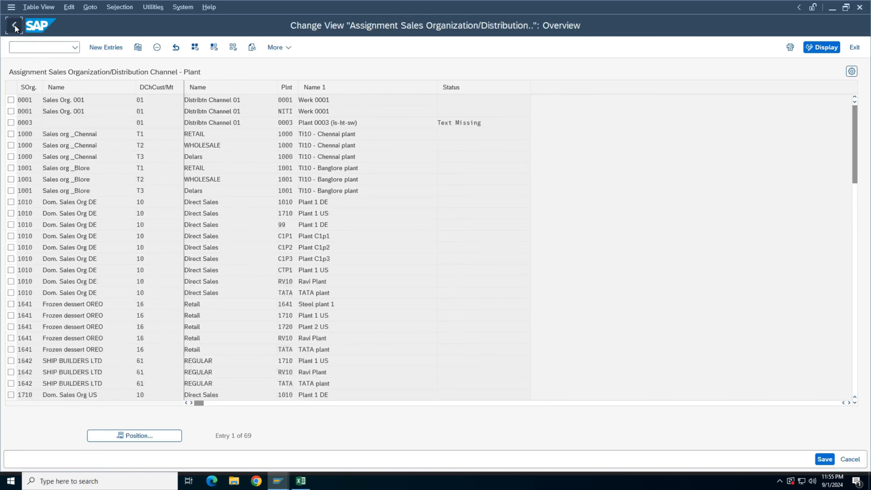
left_click(14, 25)
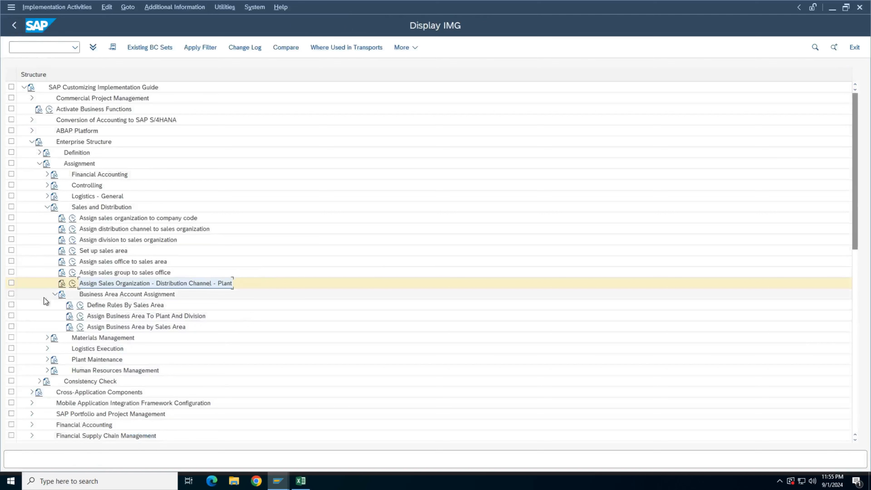
left_click(55, 294)
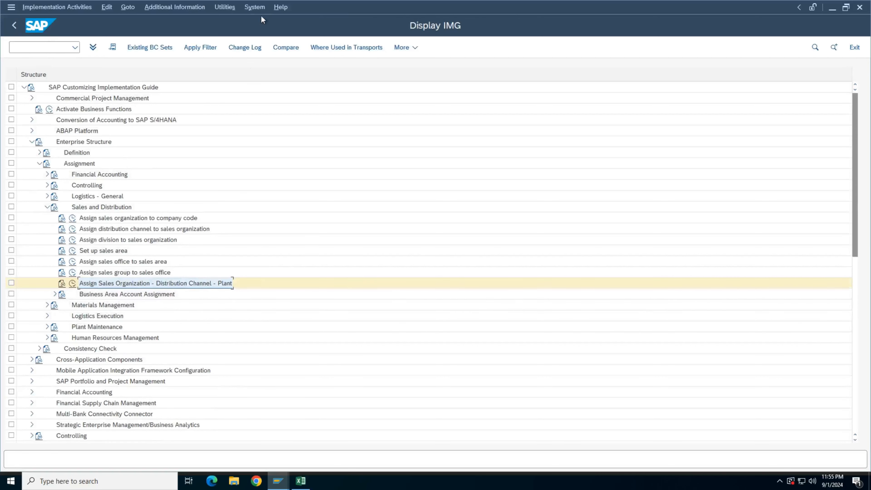
Open a new SAP session and start transaction VA01 to create a sales document.
left_click(255, 7)
left_click(258, 22)
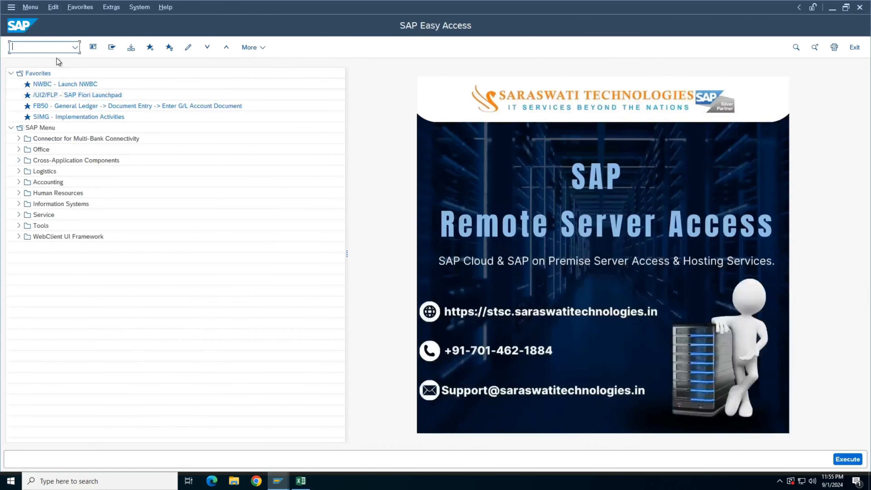
type("VA01")
key("Return")
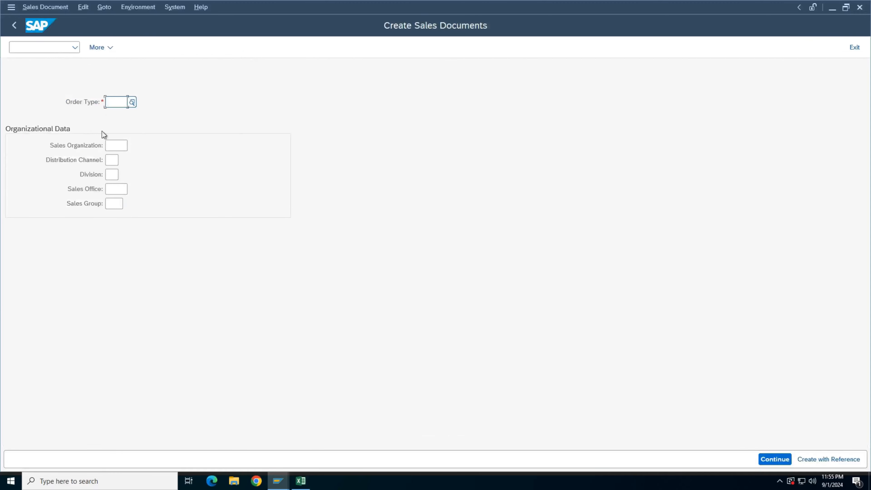
Examine the available sales document types for the order type, and close the list without choosing one.
left_click(117, 145)
left_click(119, 102)
left_click(132, 102)
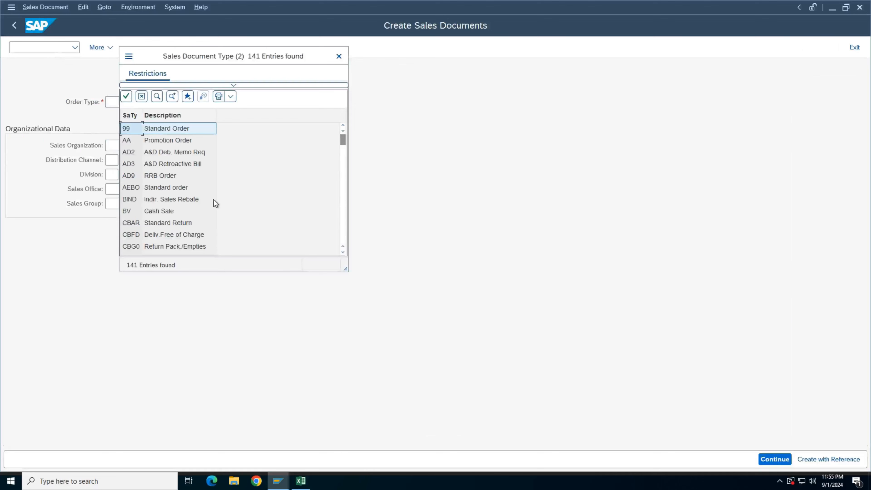
scroll(213, 199, "down", 3)
scroll(213, 198, "down", 3)
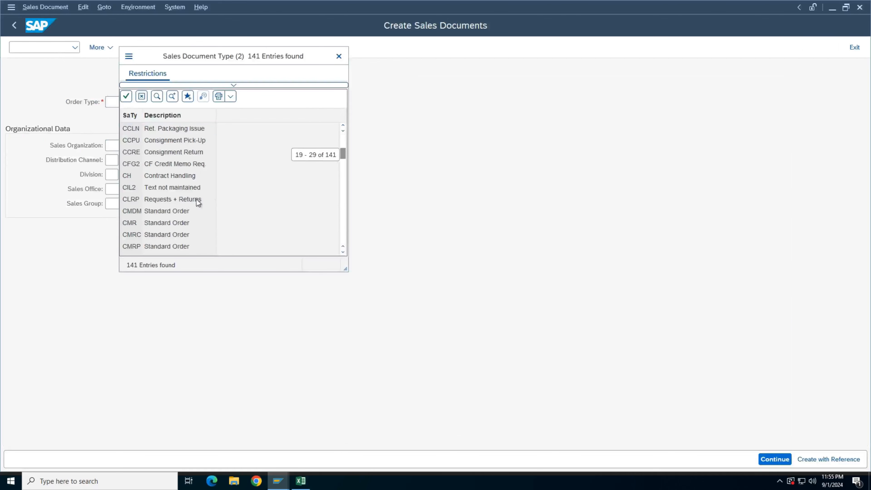
scroll(186, 219, "down", 2)
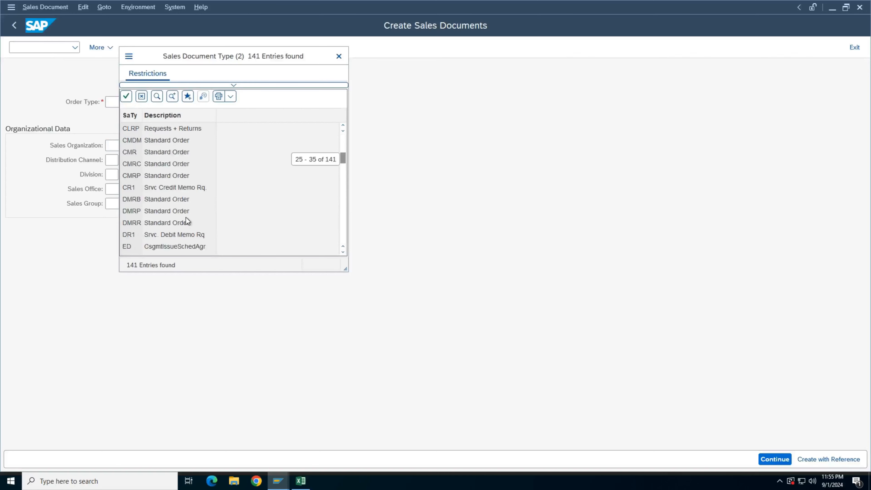
scroll(190, 214, "down", 2)
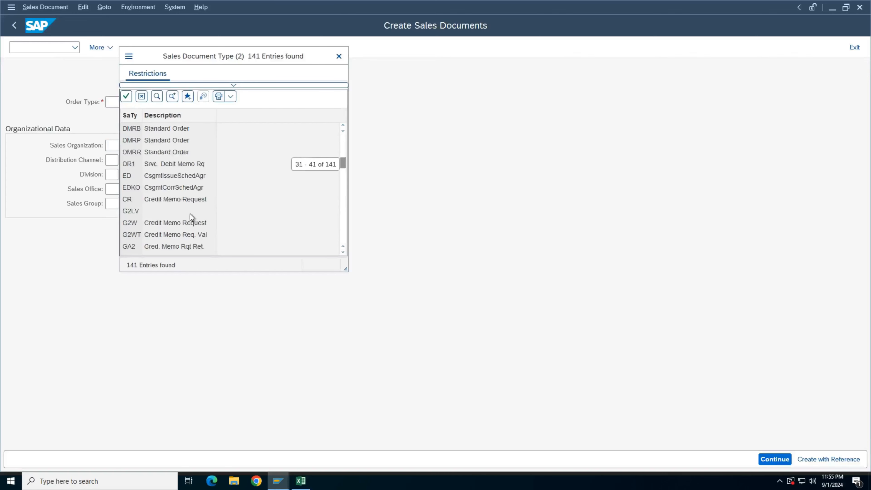
scroll(190, 217, "down", 3)
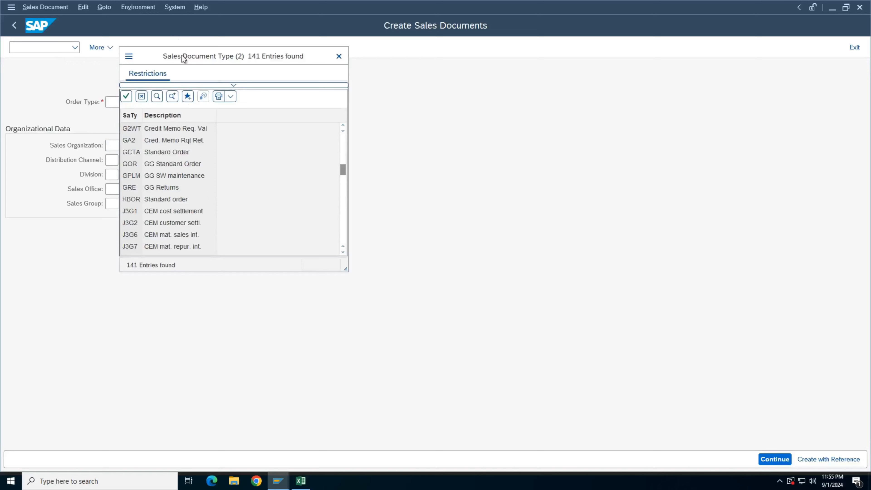
left_click(391, 54)
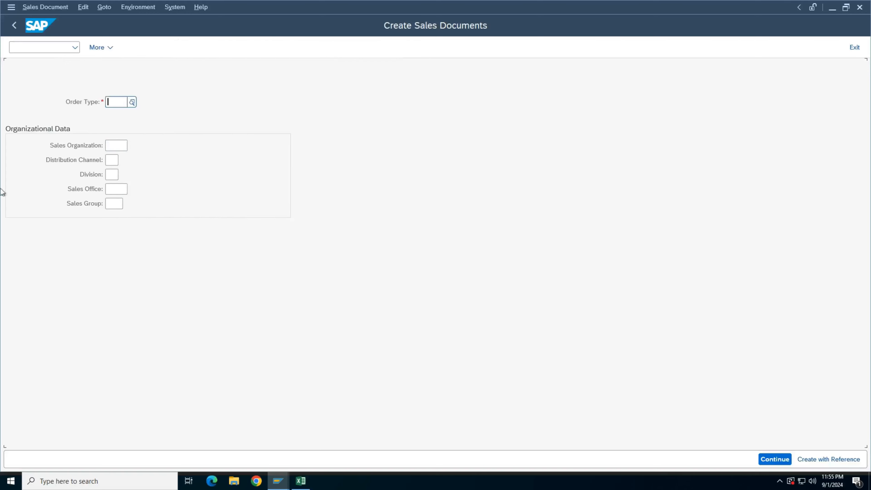
Set the sales document's sales organization to NY01 (NY Sales Office) from the value help.
left_click(114, 146)
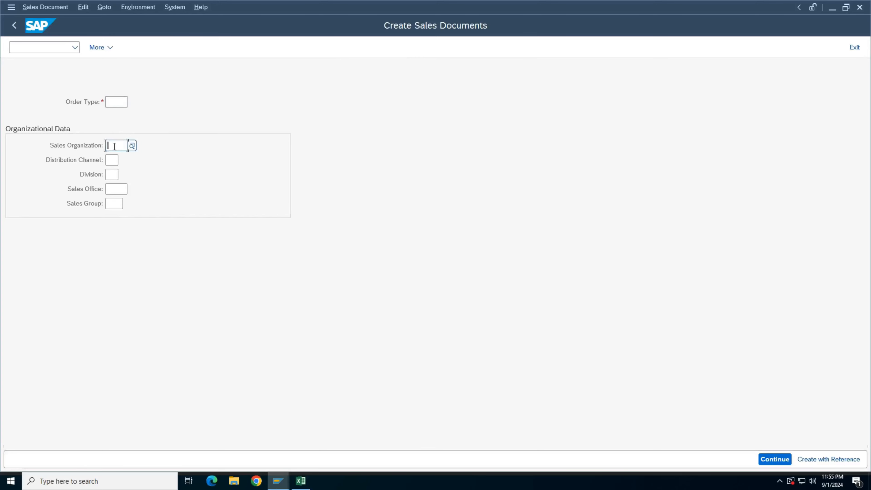
left_click(132, 147)
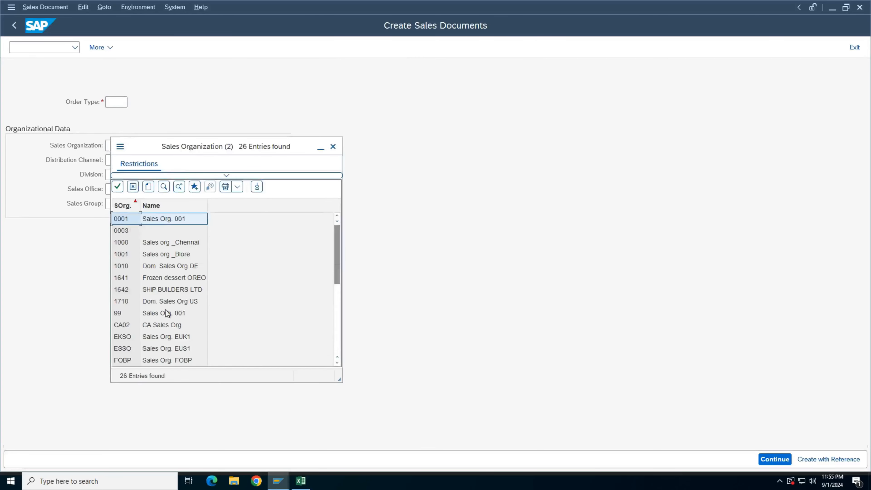
scroll(165, 313, "down", 2)
double_click(156, 341)
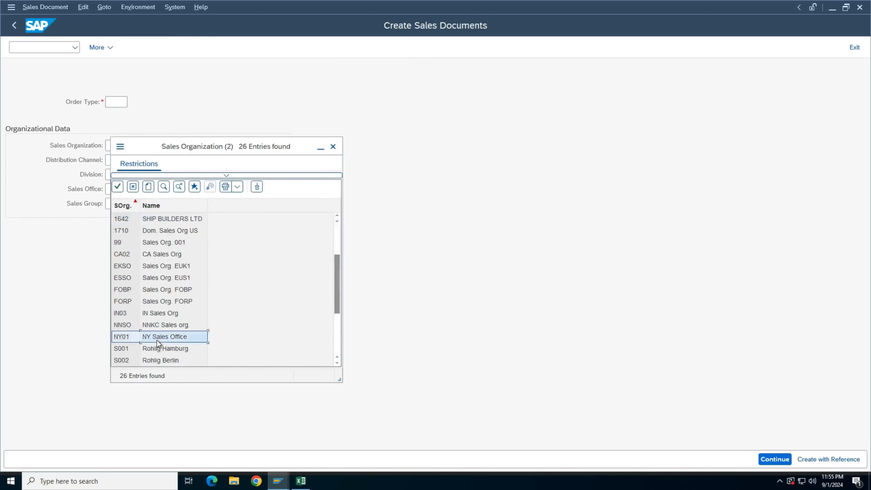
Set the distribution channel to L1 (Whole Sale) and the division to D1 from their value helps.
left_click(113, 160)
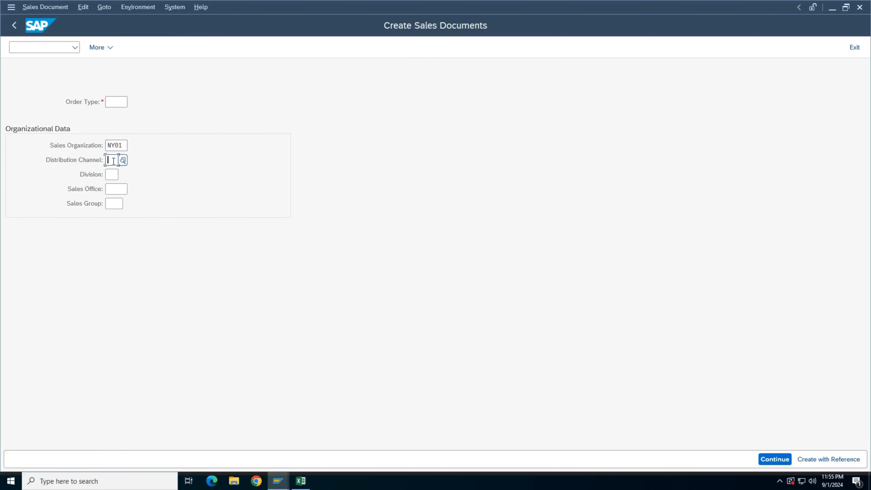
key("F4")
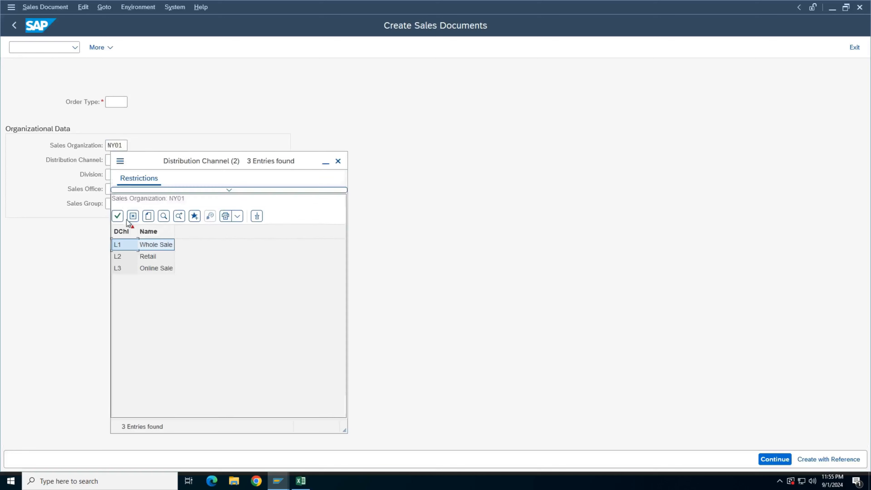
double_click(156, 246)
left_click(113, 175)
left_click(123, 174)
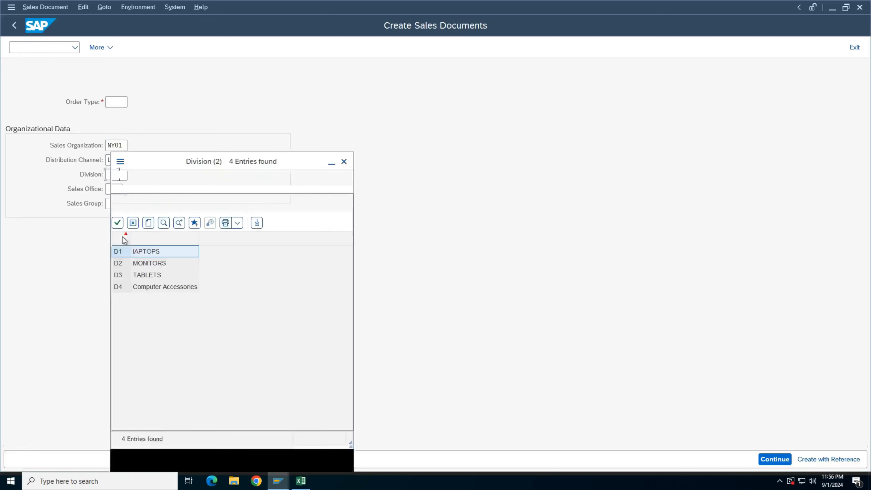
double_click(148, 252)
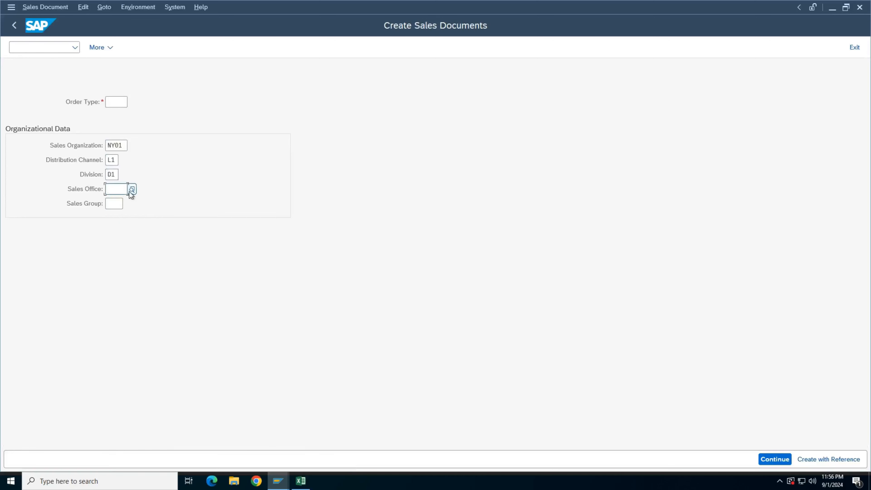
Choose sales office NYSO (Sales Office NY) and sales group USG for the sales document.
left_click(132, 189)
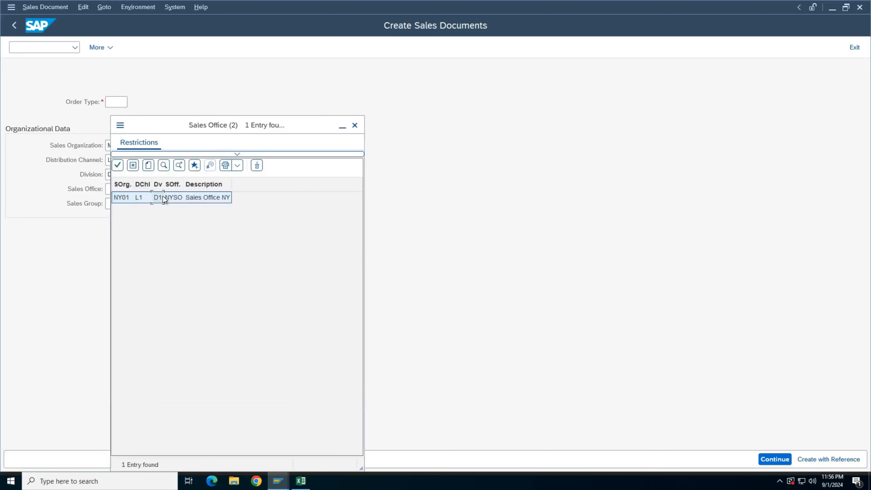
double_click(154, 197)
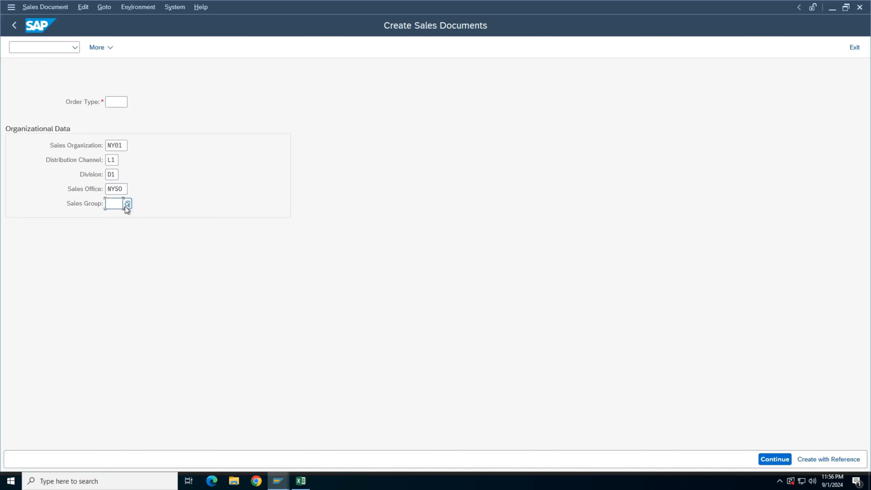
left_click(127, 204)
double_click(163, 271)
Create a sales document of order type 99 (Standard Order) with the entered organizational data, and return from its overview.
left_click(110, 102)
left_click(132, 102)
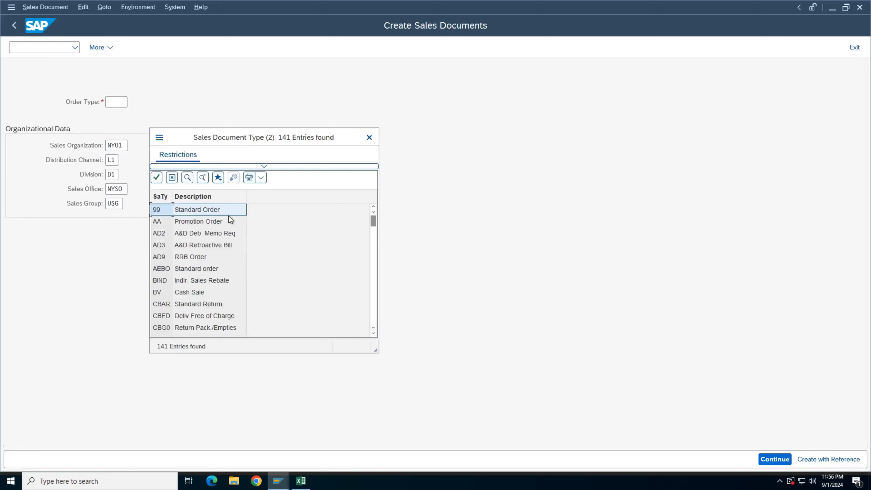
double_click(212, 212)
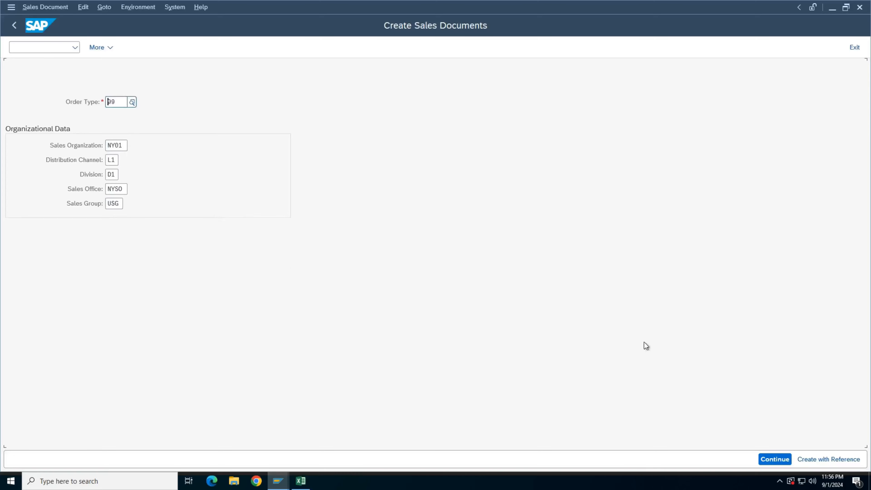
key("Return")
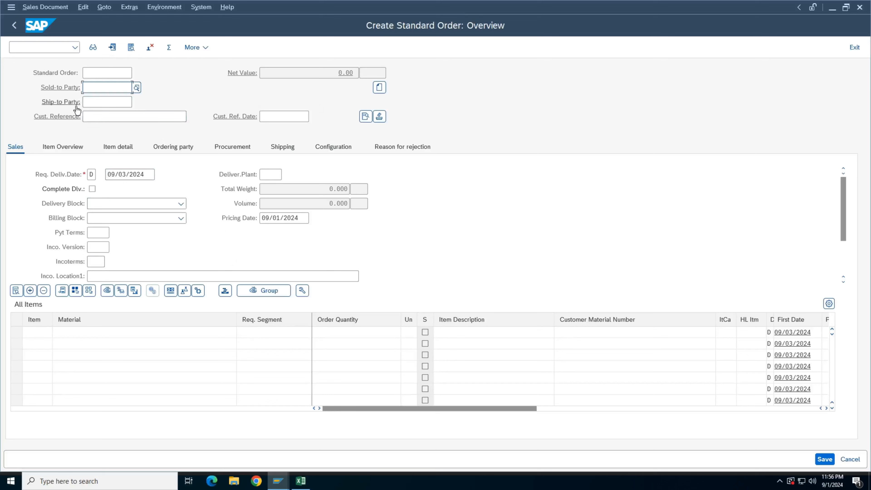
left_click(16, 26)
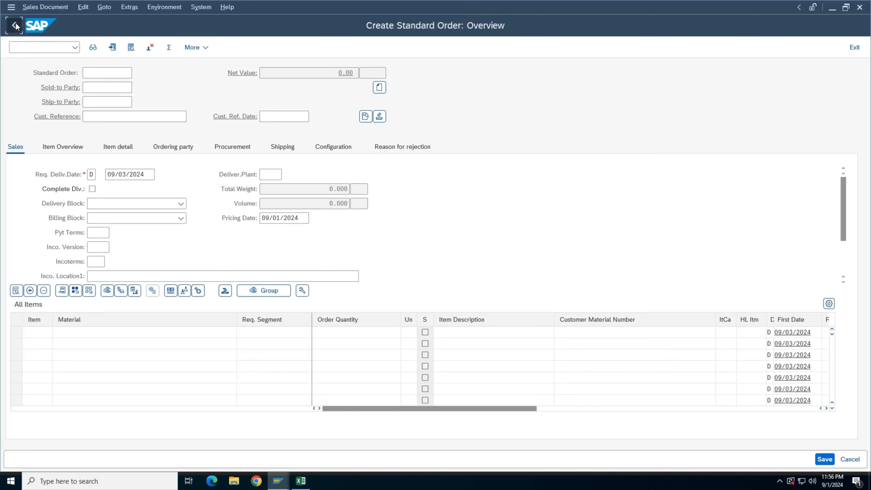
Clear the sales office and sales group, open the standard order overview without them, and return to the initial screen.
left_click_drag(125, 189, 16, 194)
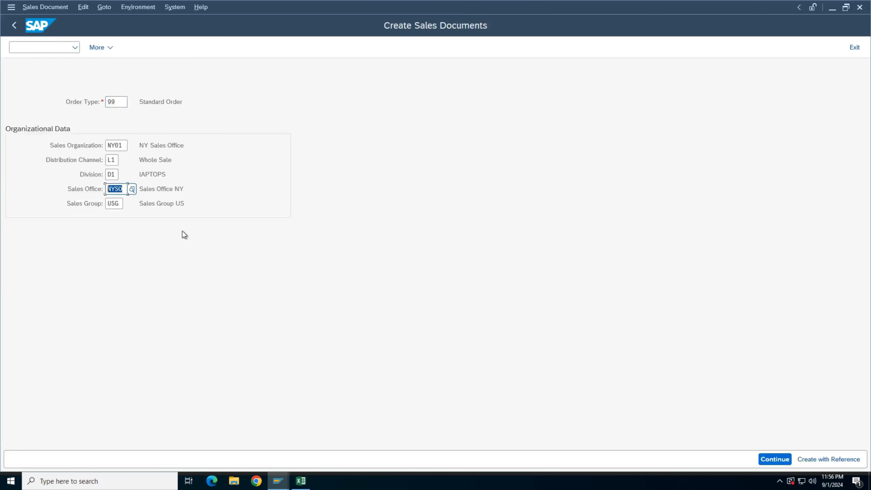
key("BackSpace")
left_click_drag(121, 203, 106, 203)
key("BackSpace")
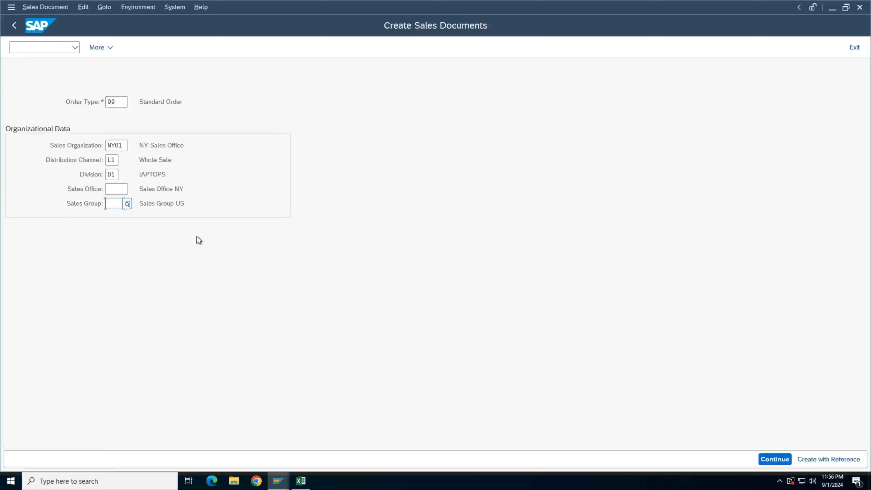
key("Return")
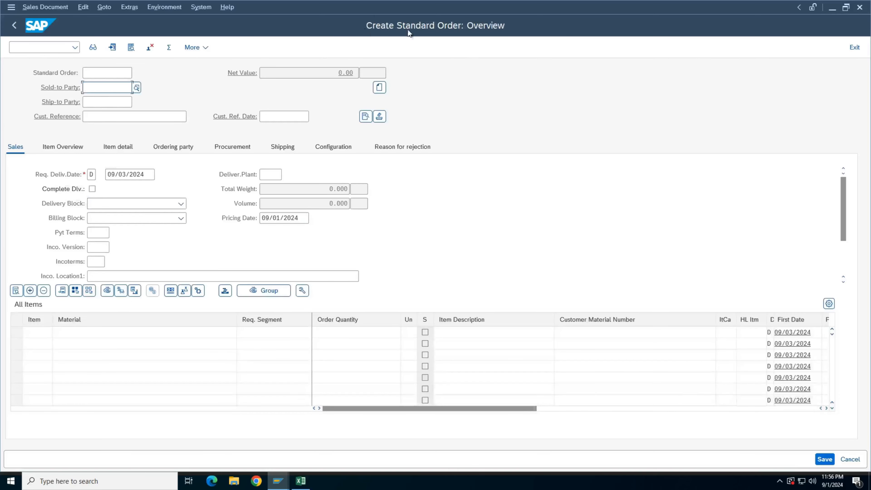
left_click(16, 28)
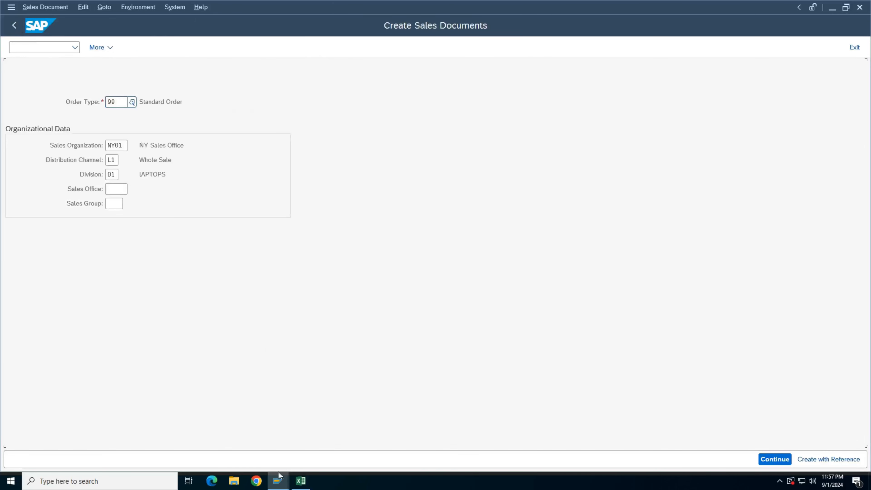
Switch to the Display IMG session and open Define Rules By Sales Area under Business Area Account Assignment.
mouse_move(279, 477)
left_click(269, 434)
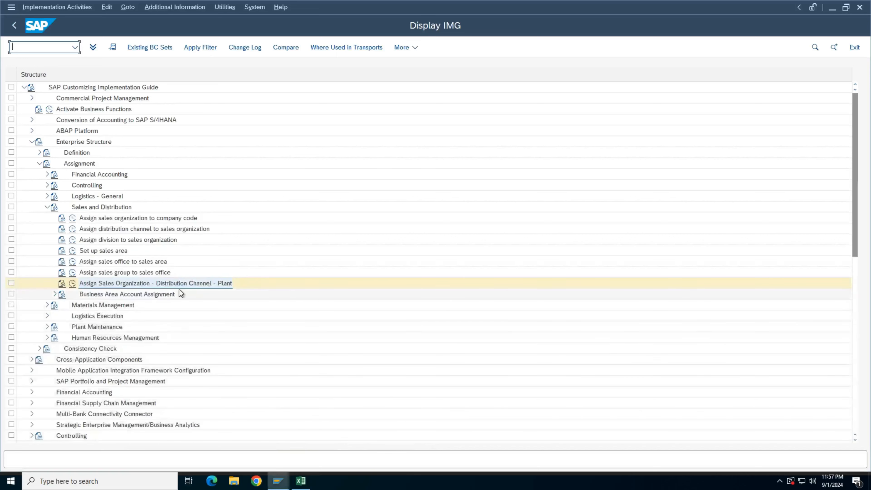
left_click(140, 294)
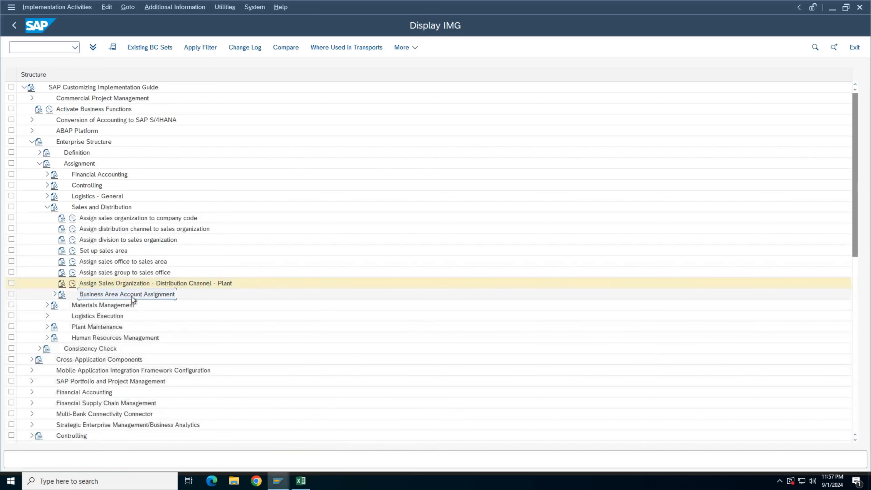
left_click(55, 295)
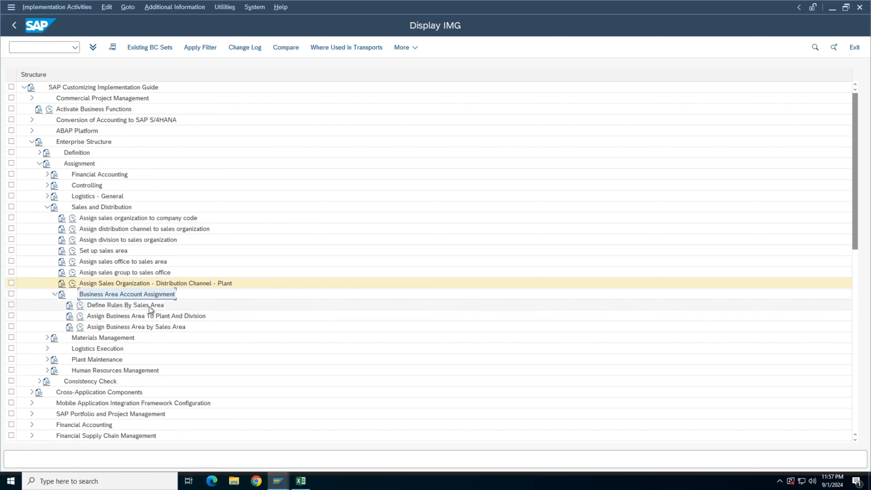
left_click(97, 309)
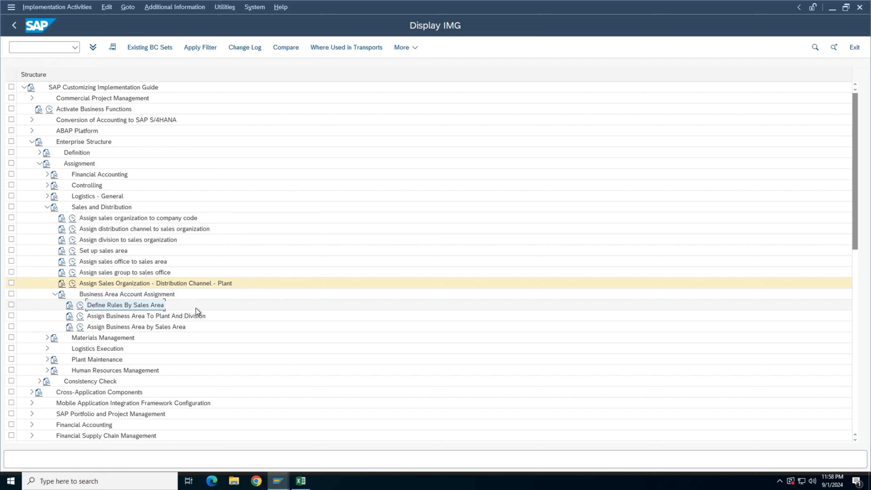
left_click(81, 305)
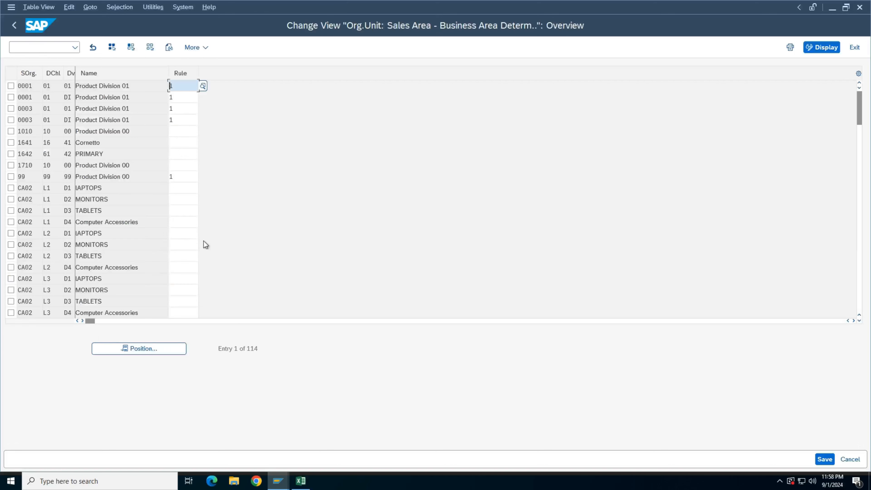
Position the sales area list at the entries of sales organization NY01 using the value help.
left_click(157, 349)
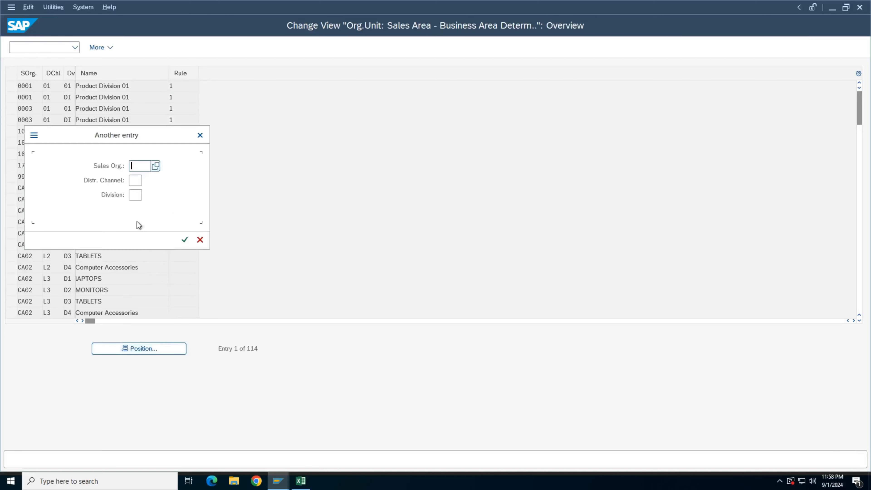
left_click(155, 166)
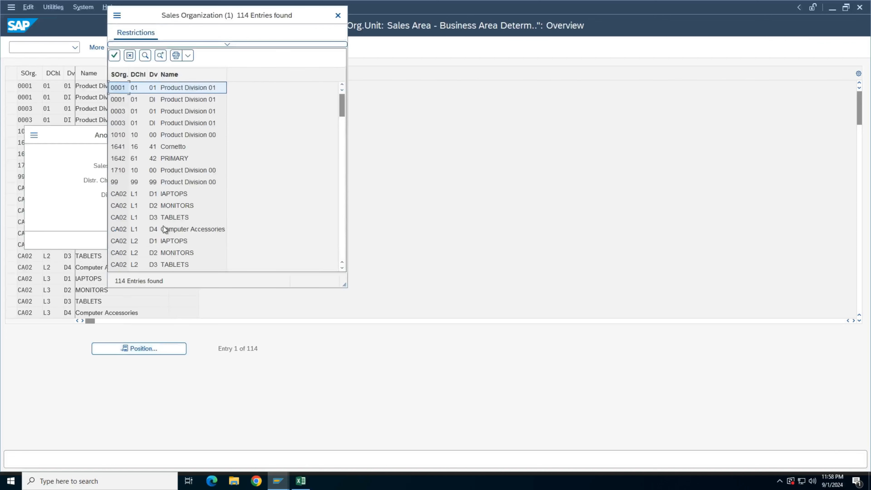
scroll(164, 228, "down", 14)
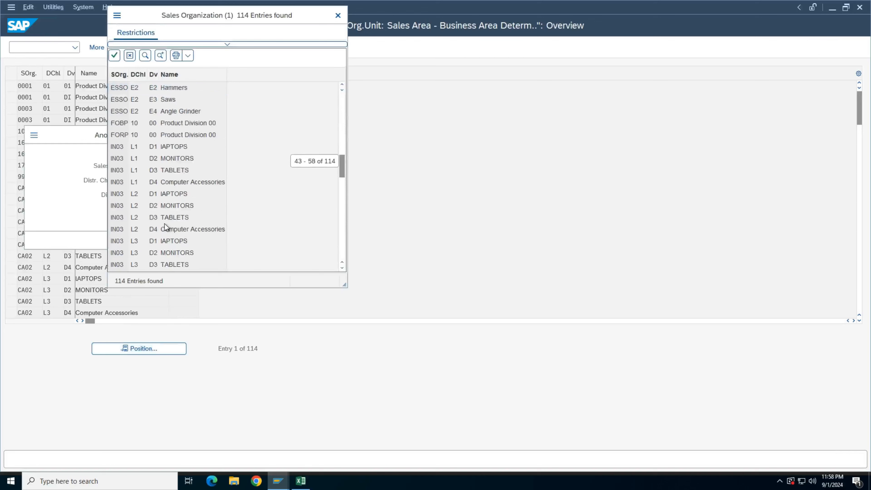
scroll(165, 222, "down", 2)
double_click(162, 219)
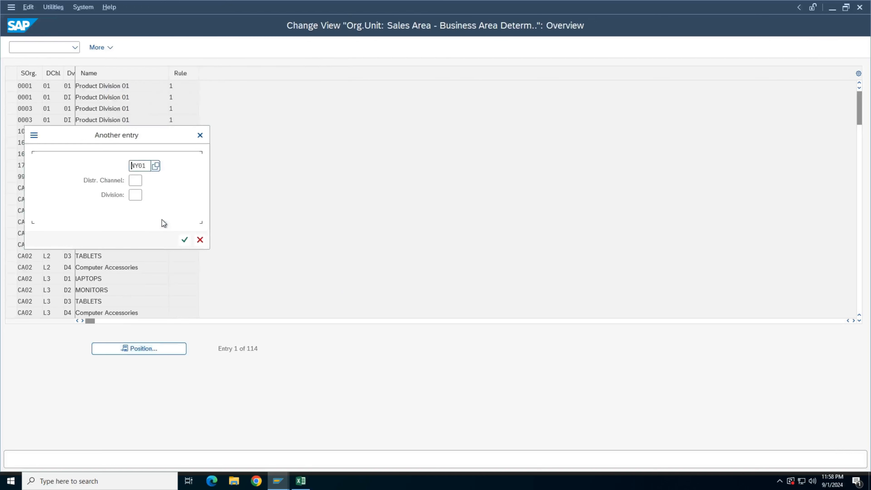
left_click(184, 240)
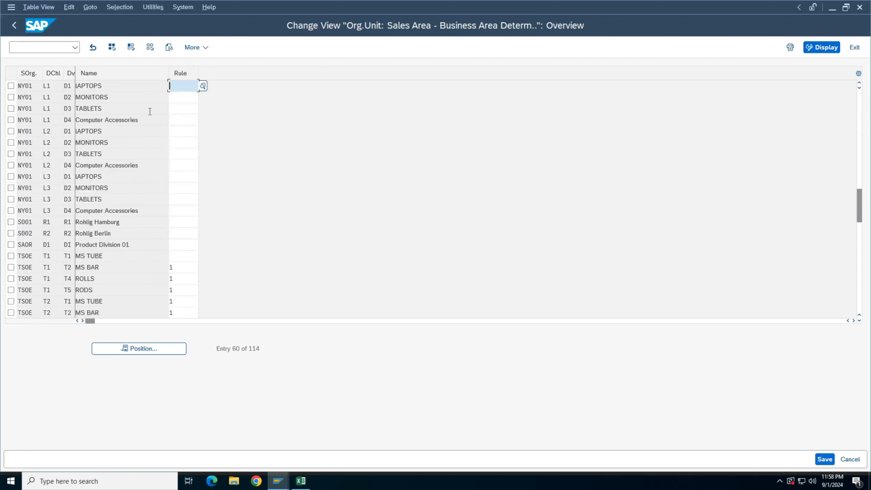
Choose business area determination rule 001 (plant/division) for sales area NY01, L1, D1 from the value help.
left_click(202, 86)
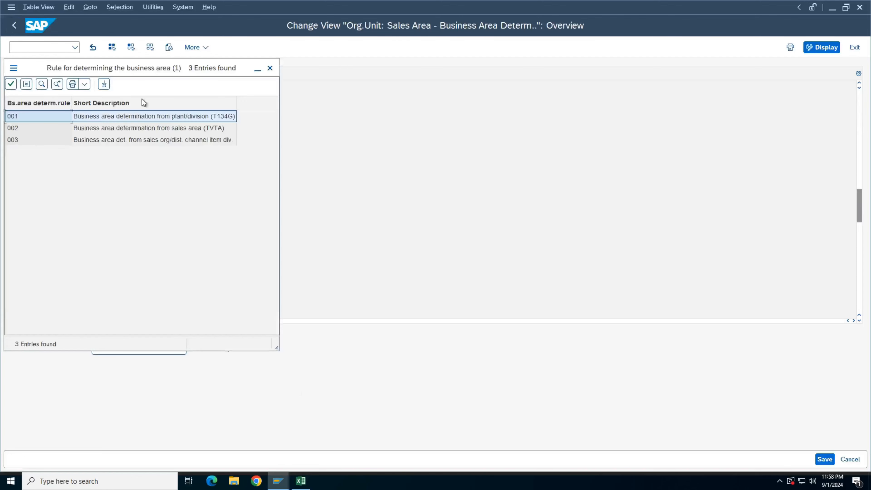
left_click_drag(142, 66, 385, 66)
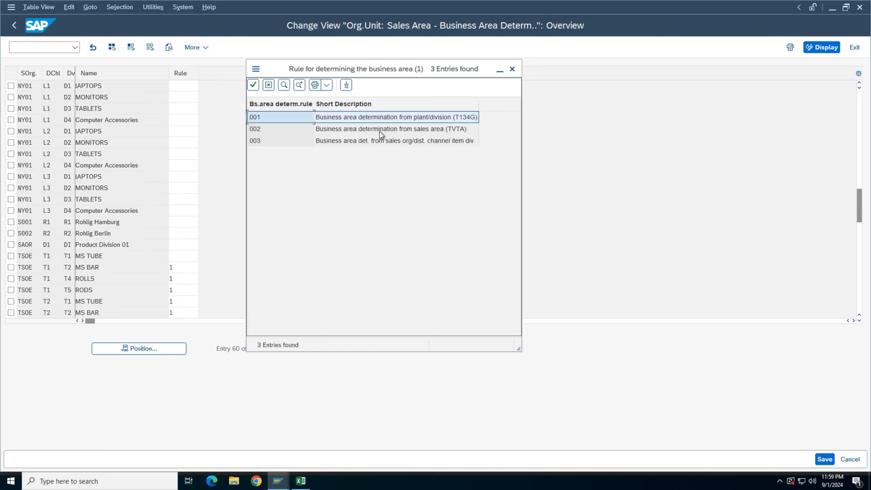
double_click(294, 117)
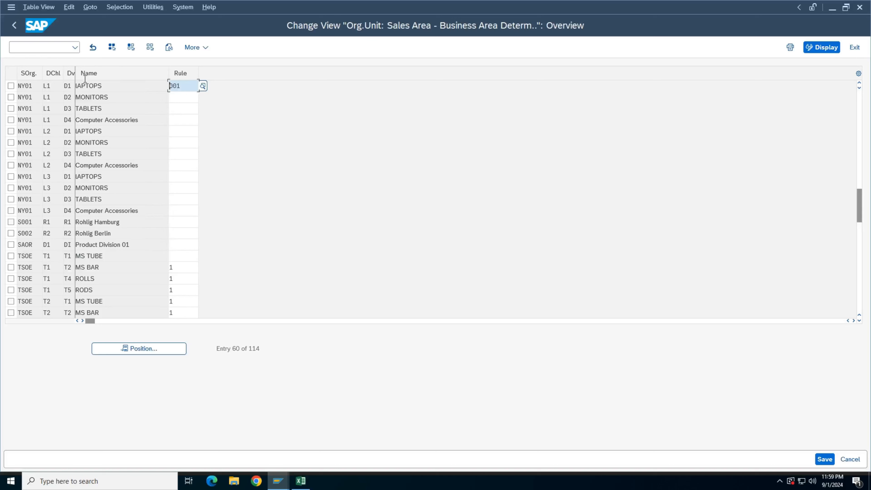
left_click_drag(189, 86, 68, 86)
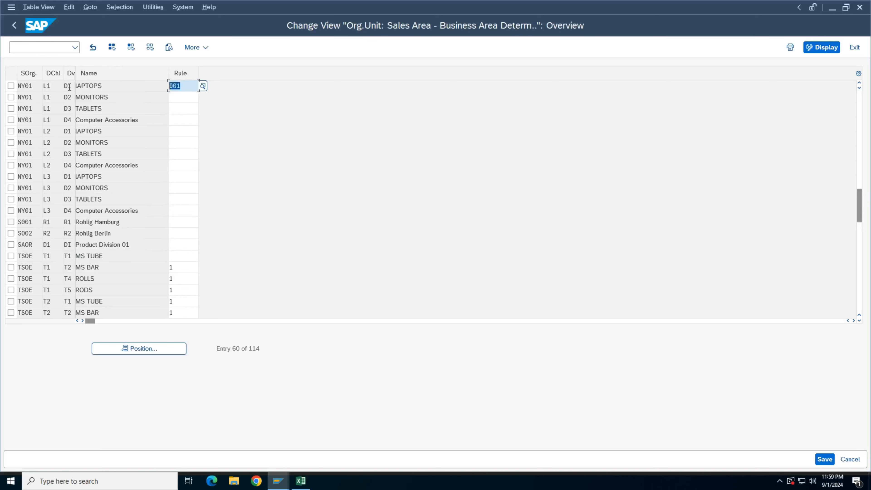
Set rule 001 for divisions D2, D3 and D4 of sales organization NY01 in distribution channel L1.
left_click(190, 97)
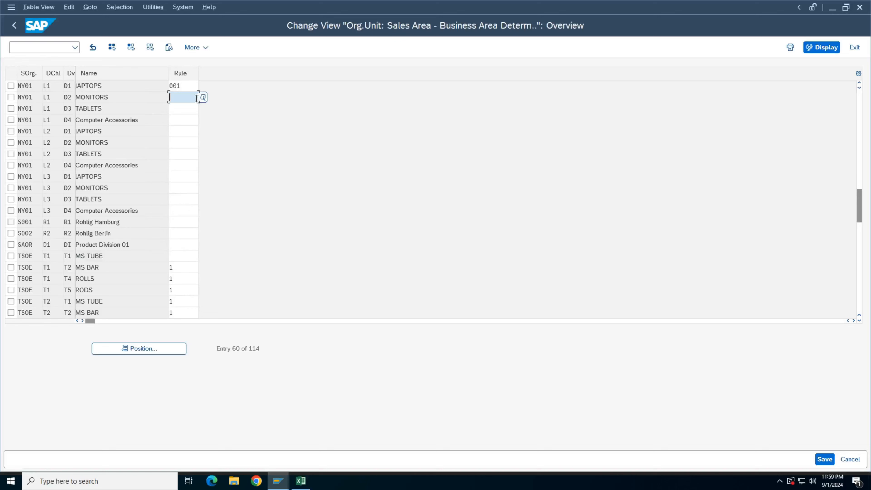
type("001")
key("Tab")
type("001")
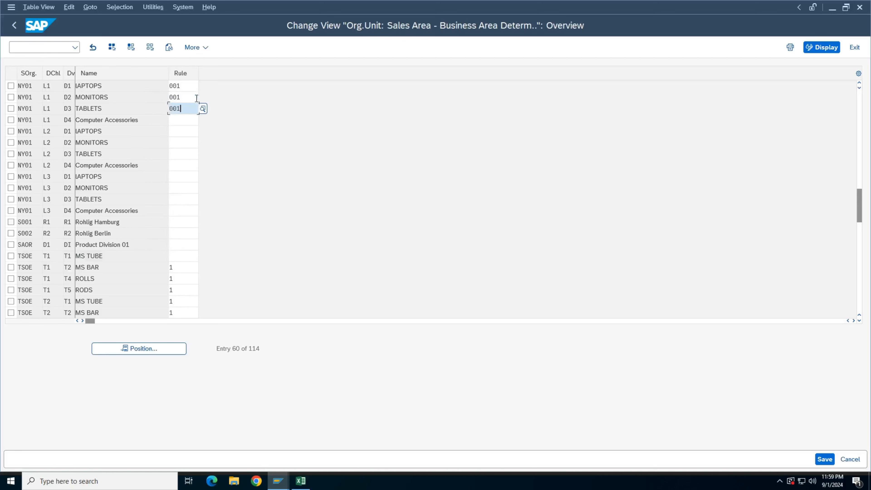
key("Tab")
type("001")
key("Tab")
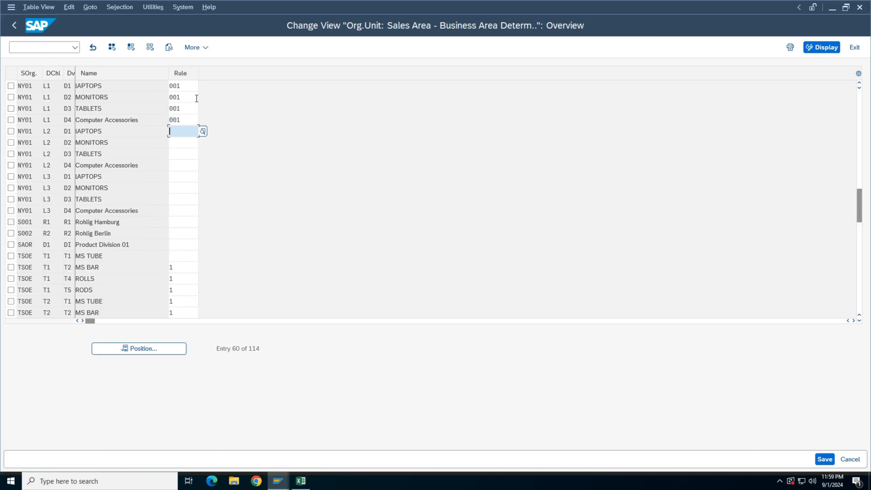
Set rule 001 for divisions D1 to D4 of sales organization NY01 in distribution channel L2.
type("001")
key("Tab")
type("001")
key("Tab")
type("001")
key("Tab")
type("001")
key("Tab")
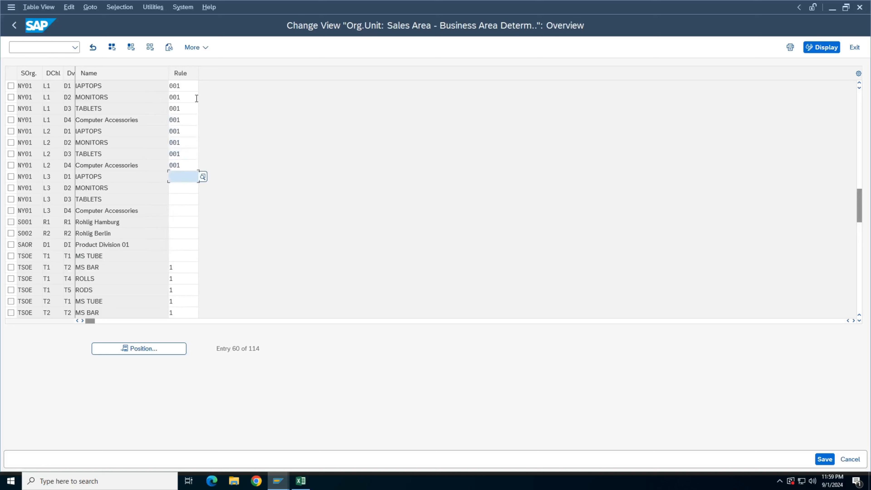
Set rule 001 for divisions D1 to D4 of sales organization NY01 in distribution channel L3.
type("001")
key("Tab")
type("001")
key("Tab")
type("001")
key("Tab")
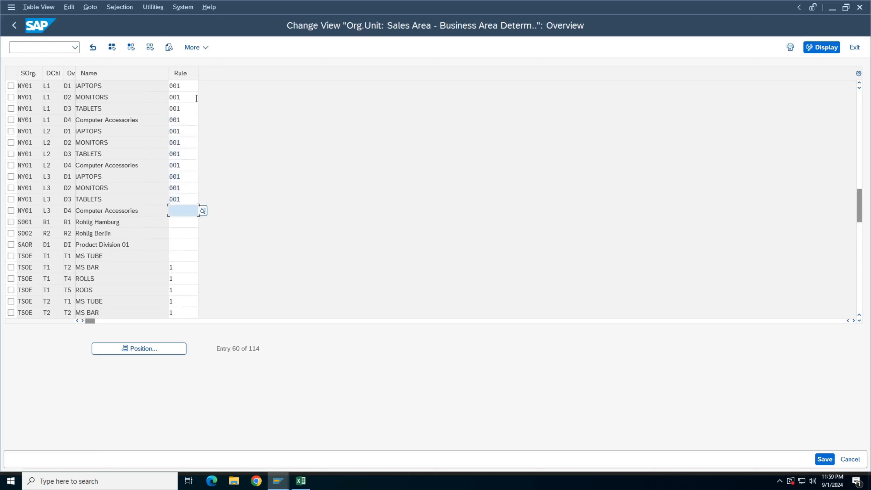
type("001")
Review the rules entered for all NY01 sales areas, and look at the IN03 entries above them.
key("Up")
key("Up")
key("Up")
key("Up")
key("Up")
key("Up")
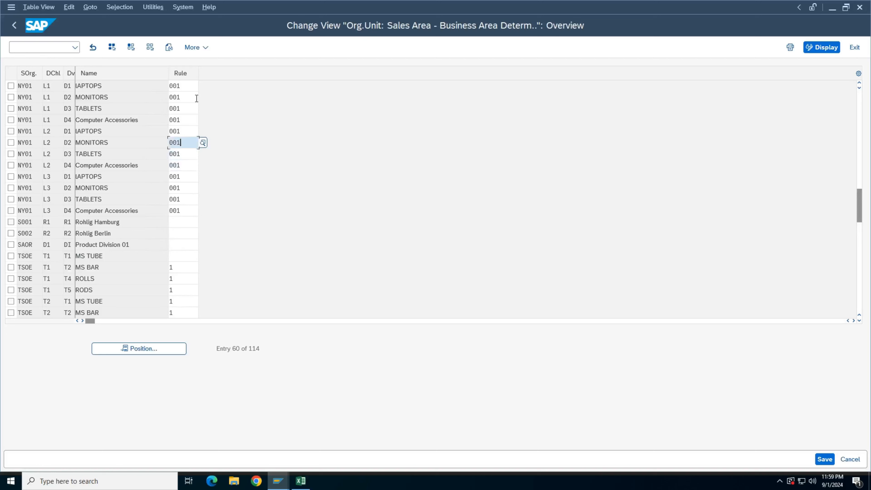
key("Up")
key("Up")
key("Up")
key("Up")
key("Up")
key("Down")
key("Down")
key("Down")
key("Down")
key("Down")
key("Down")
key("Down")
key("Down")
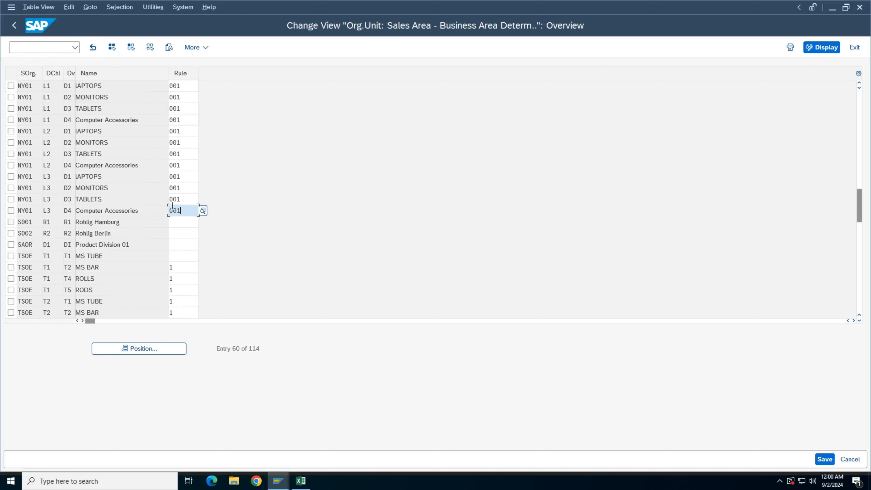
scroll(195, 213, "up", 2)
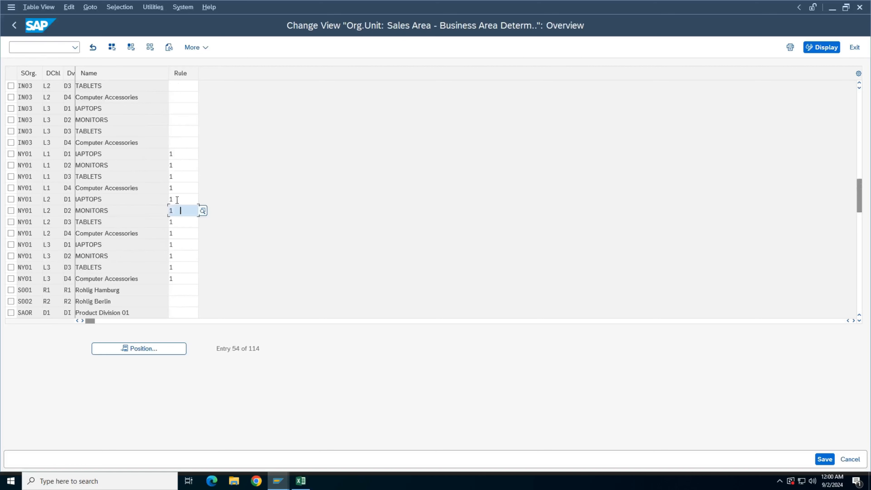
Save the business area determination rules for the sales areas in the SAP TRAINING customizing request and return to the IMG structure.
scroll(177, 200, "up", 5)
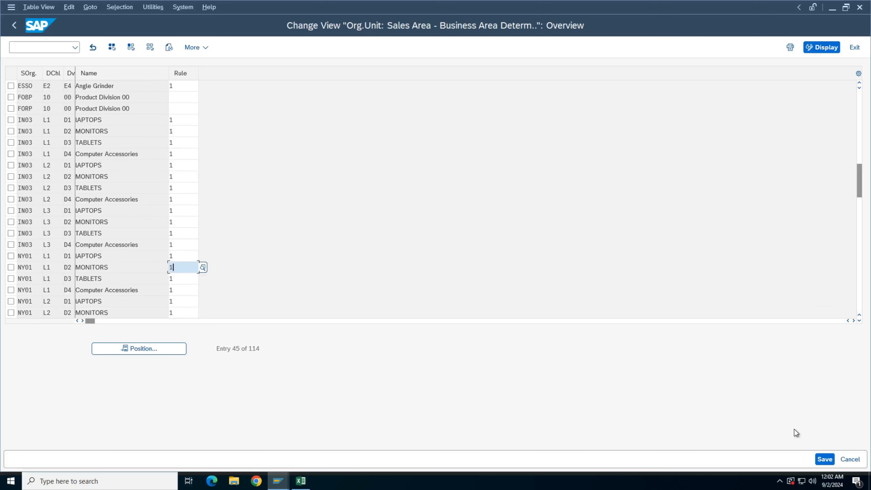
left_click(825, 459)
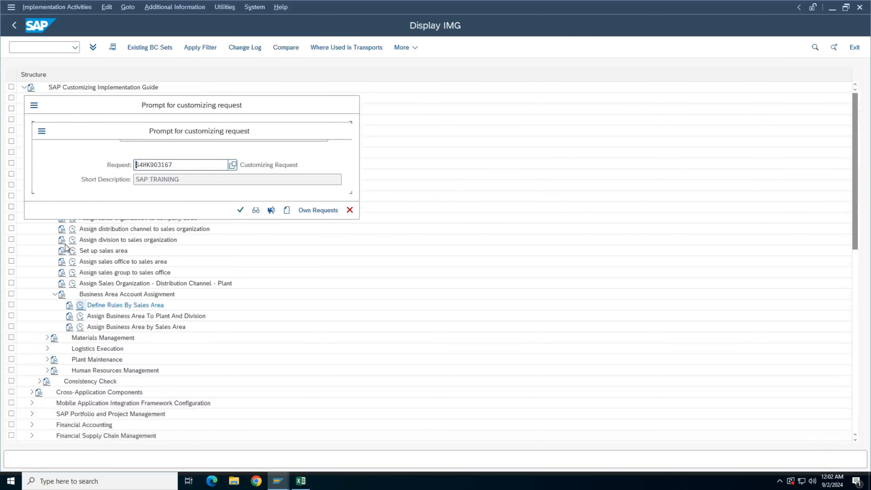
left_click(240, 211)
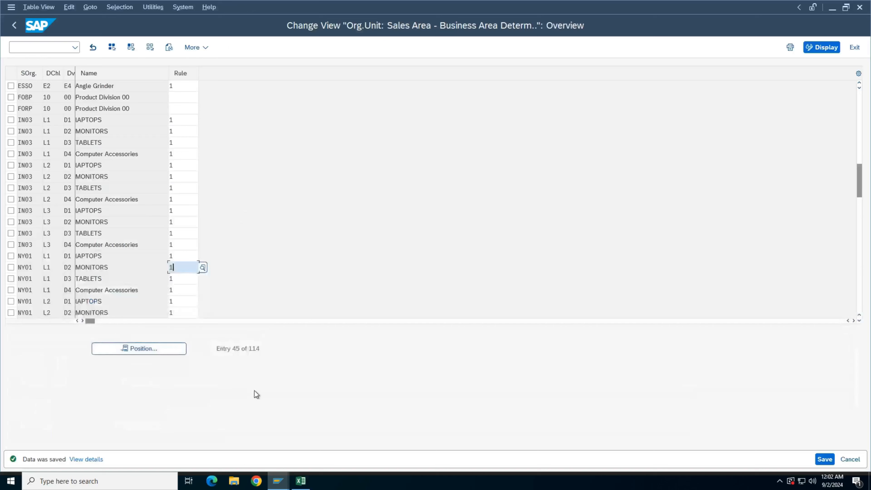
left_click(8, 25)
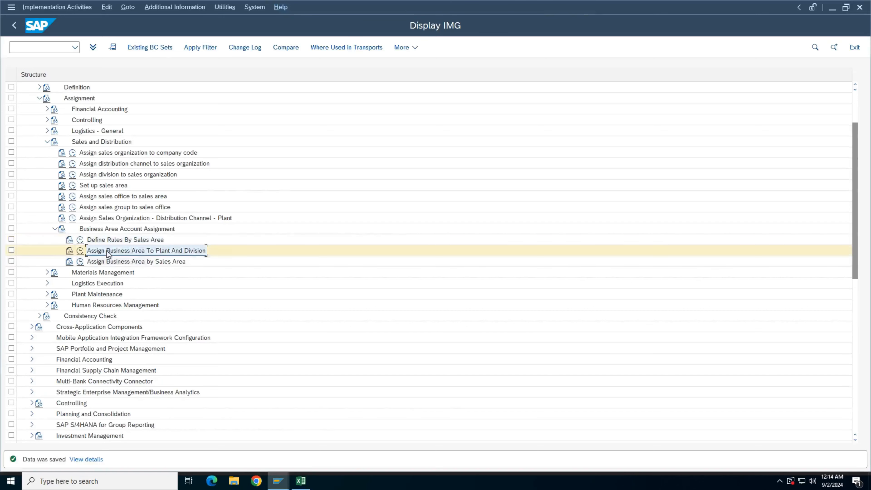
Open Assign Business Area To Plant And Division and start a new entry for plant NY01.
left_click(80, 253)
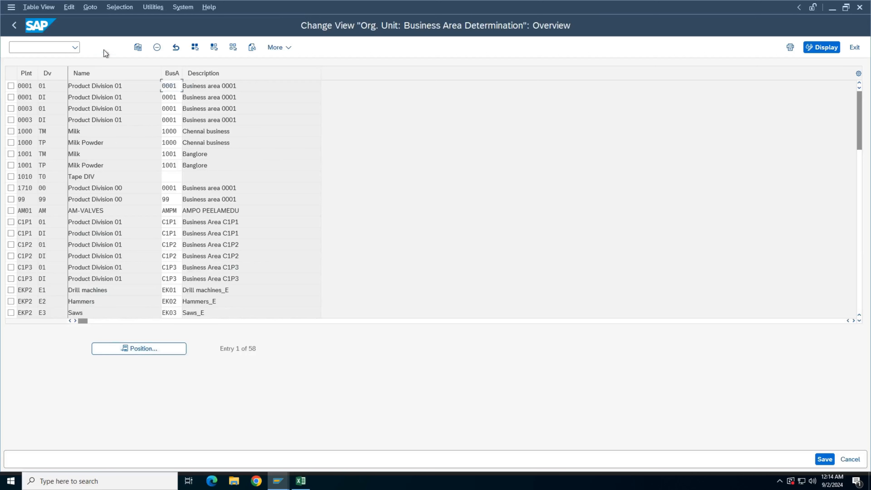
left_click(104, 50)
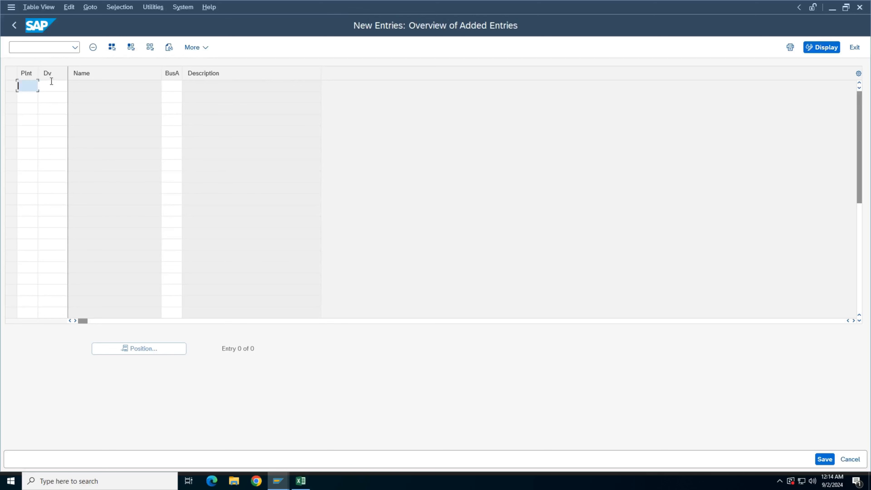
left_click(40, 89)
left_click_drag(128, 19, 480, 64)
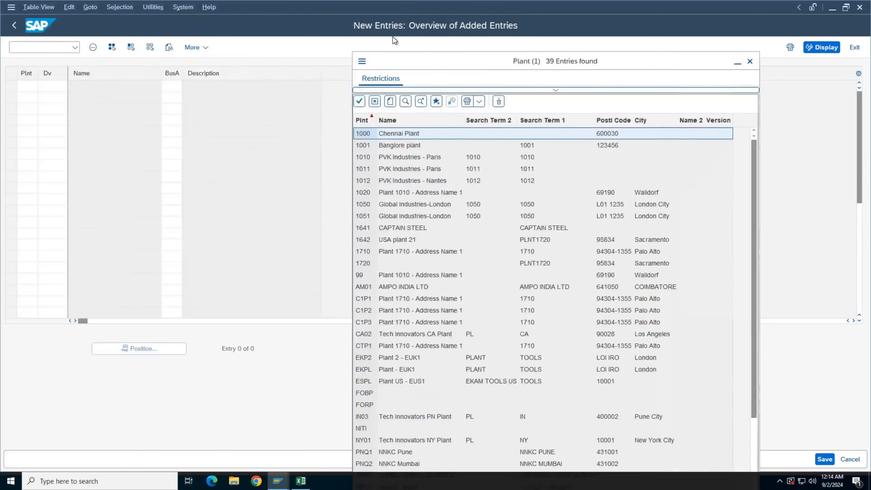
scroll(383, 347, "down", 2)
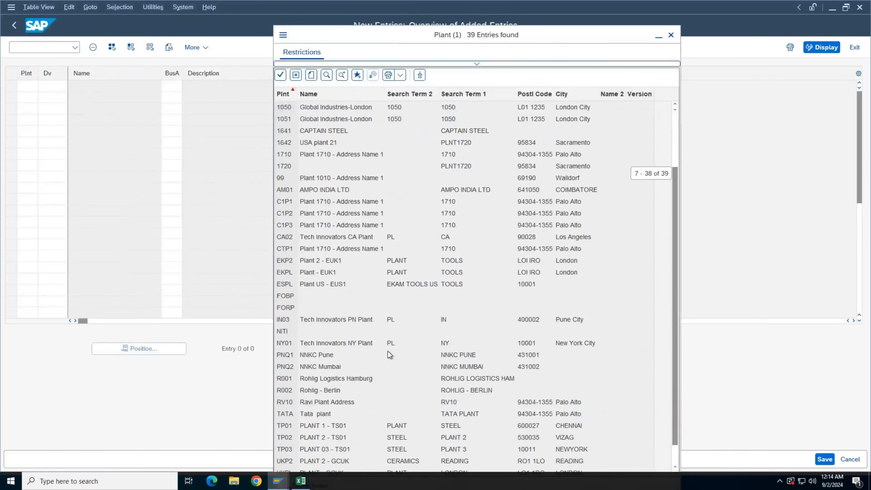
double_click(291, 344)
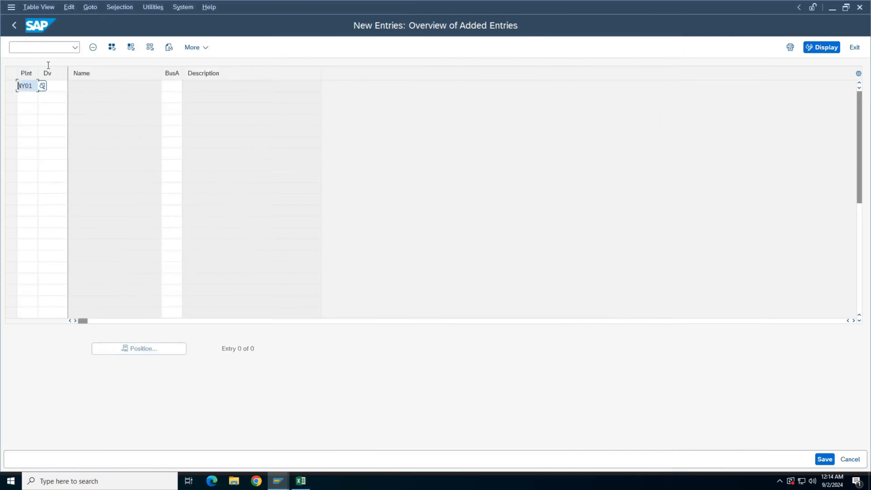
Complete the first NY01 entry with division D1 and business area USA1.
left_click(56, 88)
left_click(73, 86)
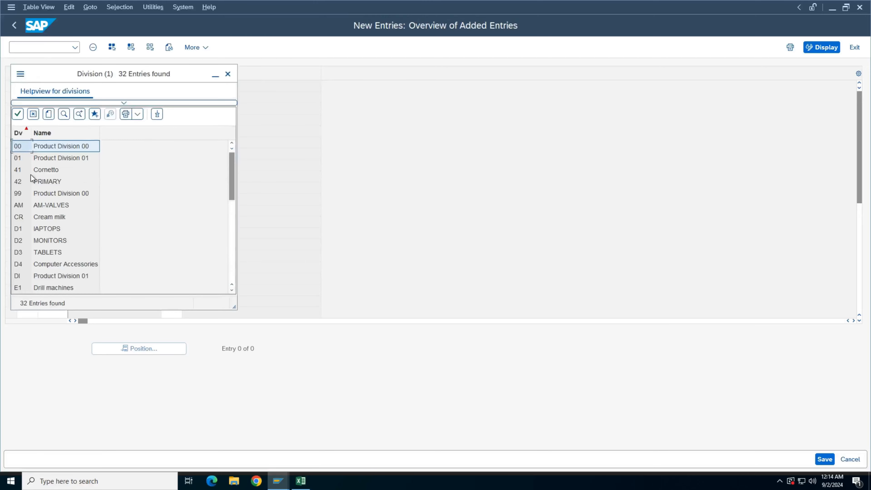
double_click(37, 236)
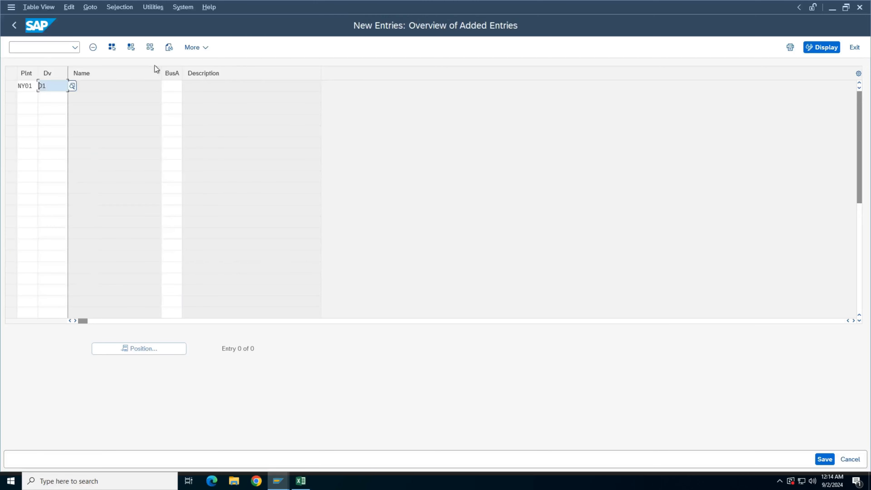
left_click(172, 86)
left_click(186, 86)
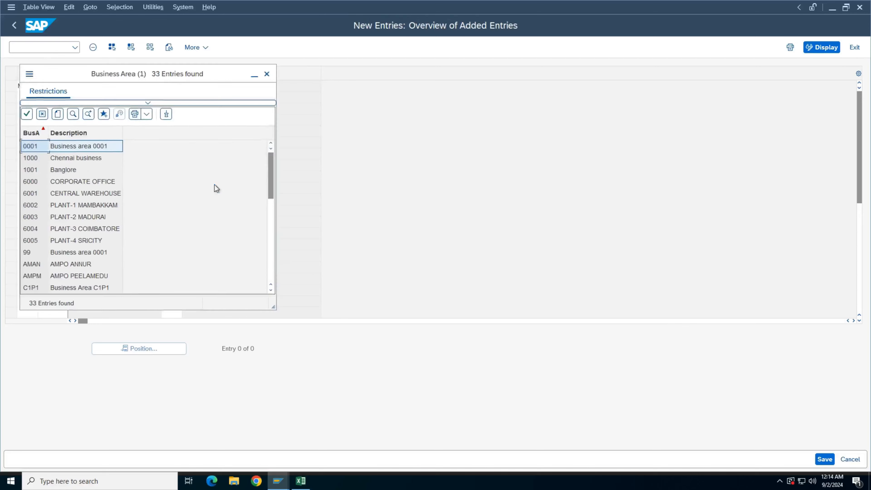
left_click_drag(128, 77, 320, 68)
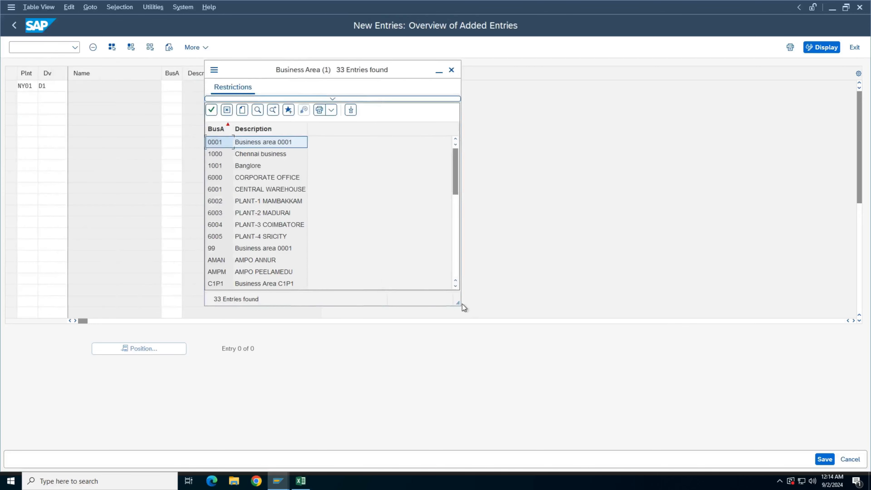
left_click_drag(462, 304, 595, 442)
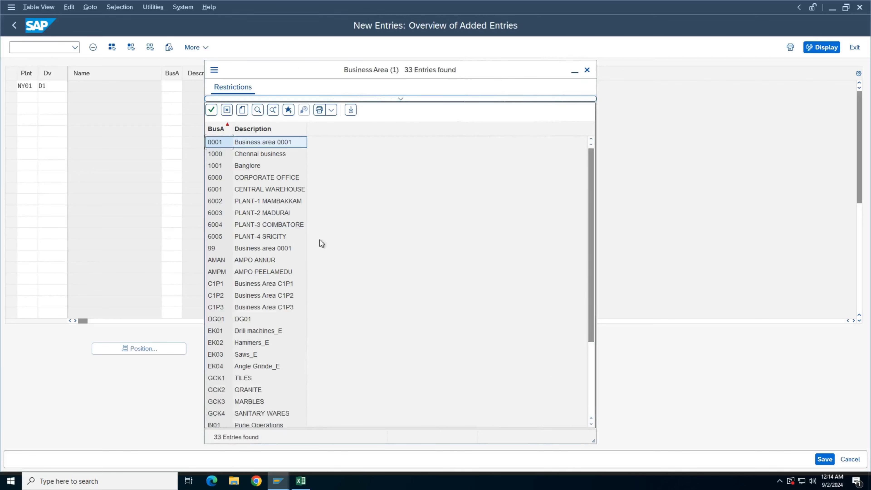
scroll(299, 286, "down", 3)
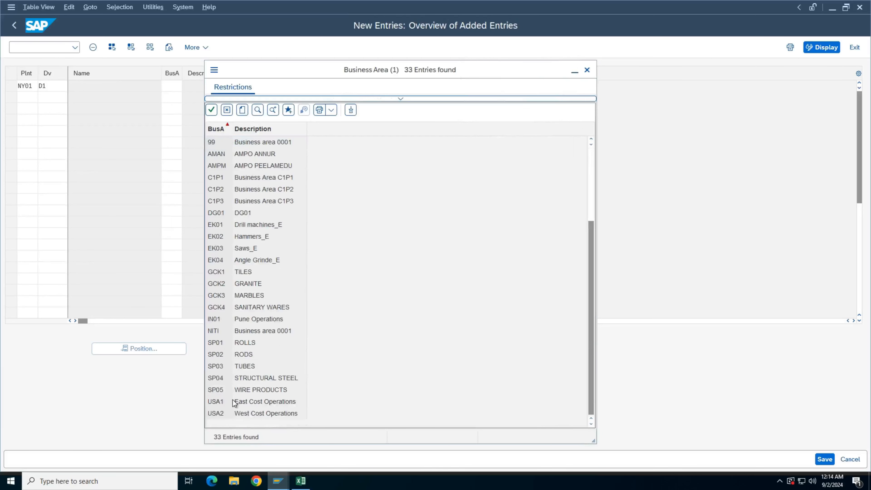
double_click(221, 404)
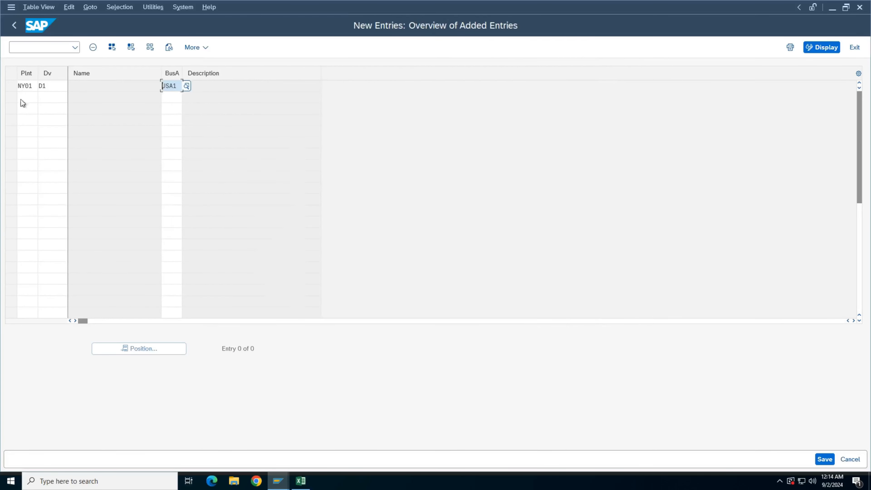
Add a second entry for plant NY01 with division D2 and business area USA1.
left_click(29, 97)
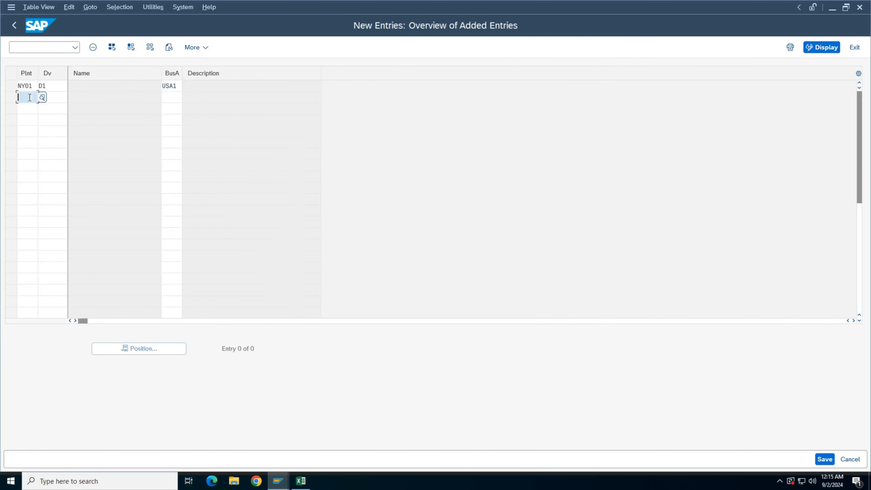
left_click(44, 98)
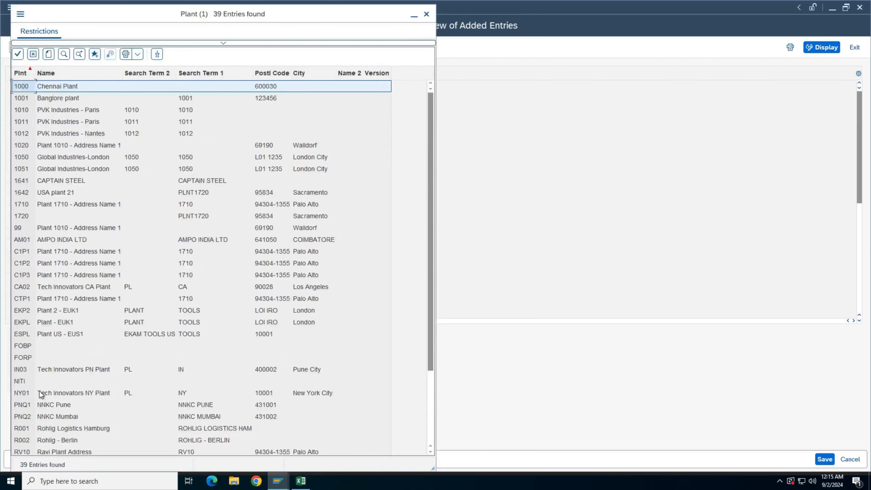
double_click(43, 394)
key("Tab")
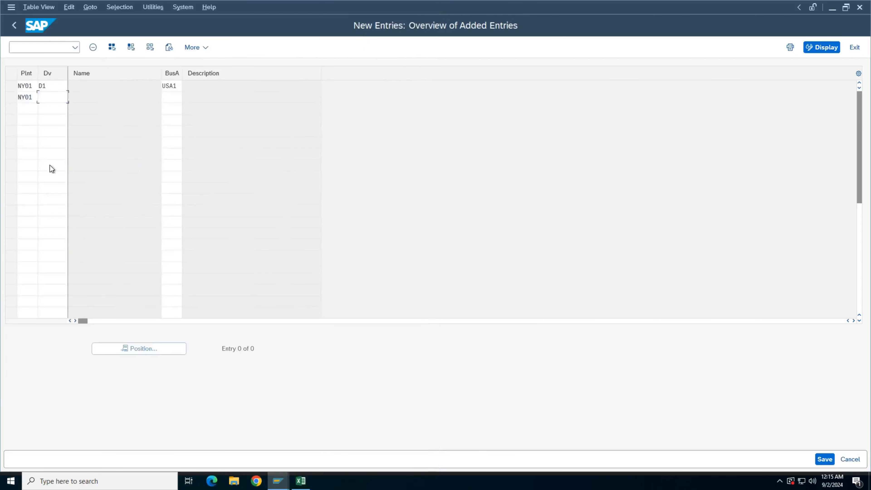
key("F4")
double_click(35, 255)
double_click(165, 86)
key("ctrl+c")
left_click(168, 97)
key("ctrl+v")
Add a third entry for plant NY01 with division D3 and business area USA1.
double_click(25, 97)
key("ctrl+c")
left_click(27, 108)
key("ctrl+v")
left_click(52, 104)
left_click(72, 109)
double_click(45, 282)
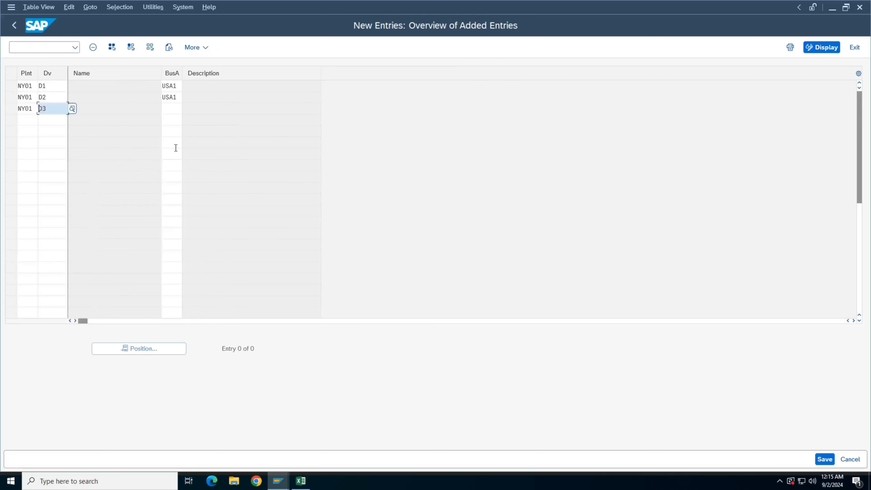
double_click(172, 97)
left_click(163, 108)
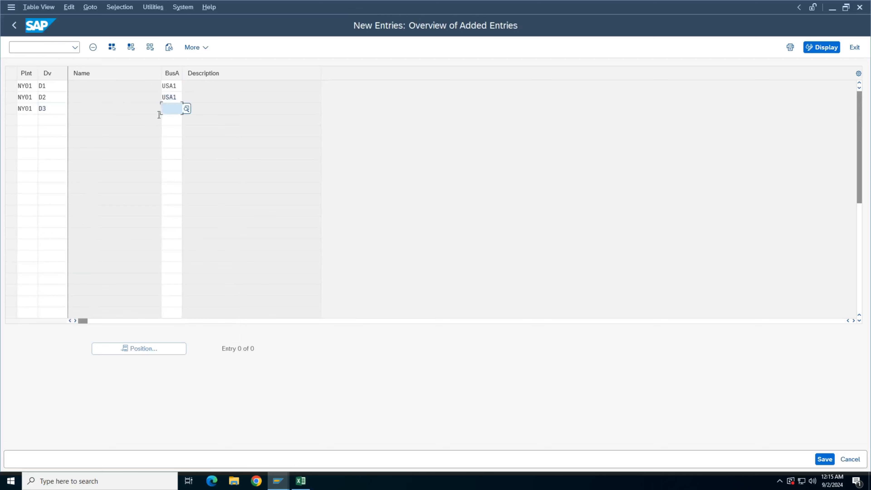
key("ctrl+v")
Add a fourth entry for plant NY01 with division D4 and business area USA1, and validate the entries.
left_click(30, 123)
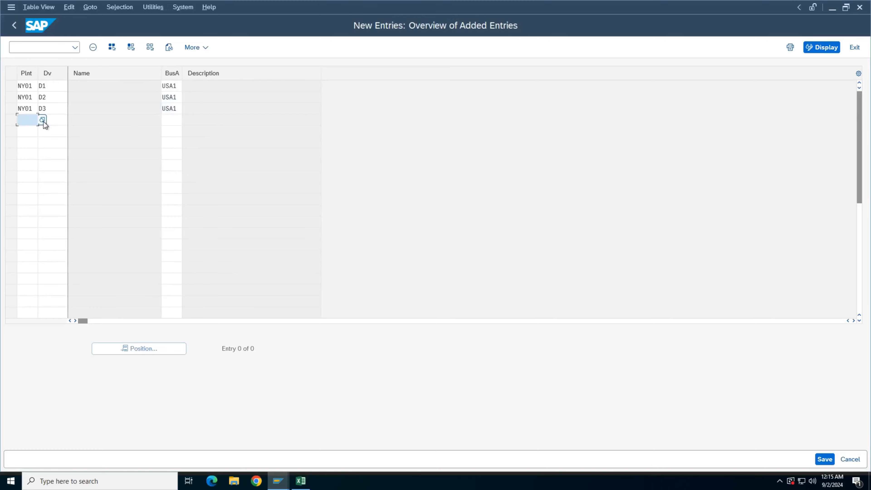
left_click(43, 120)
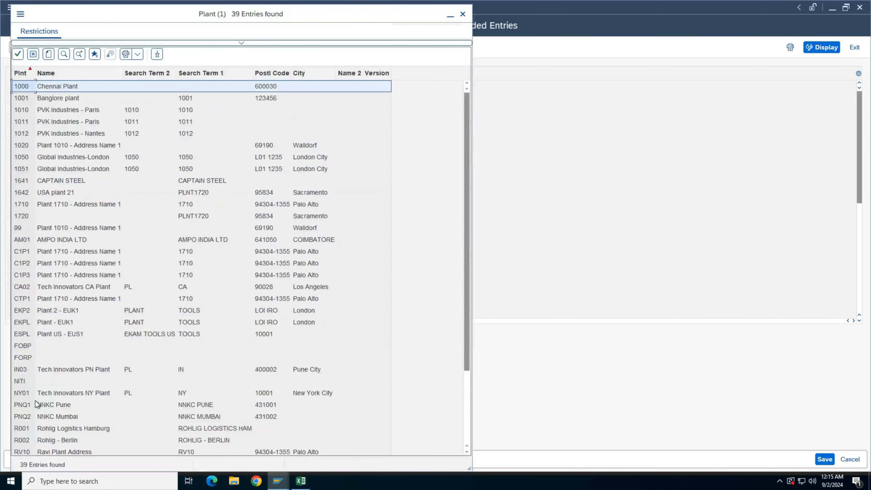
double_click(39, 393)
left_click(53, 120)
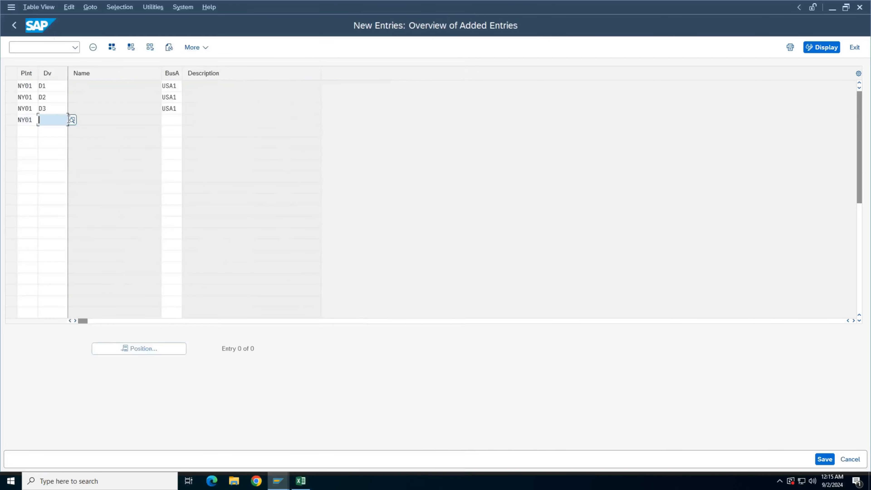
left_click(71, 120)
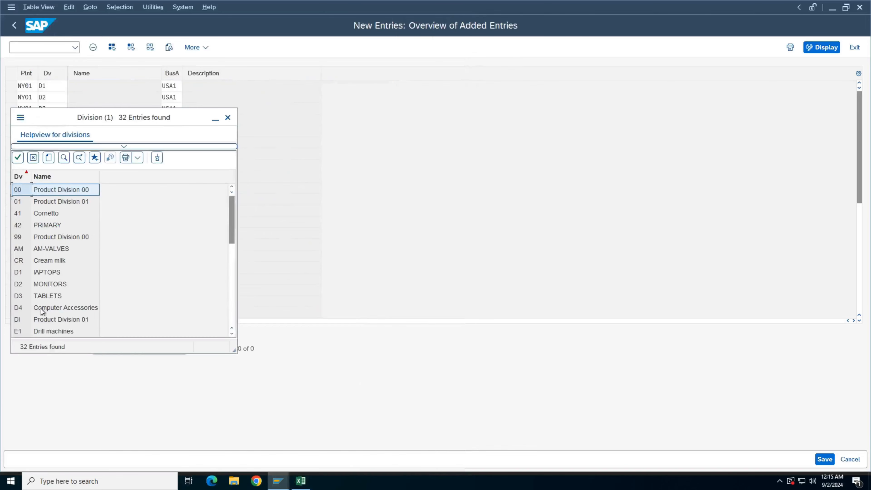
double_click(41, 308)
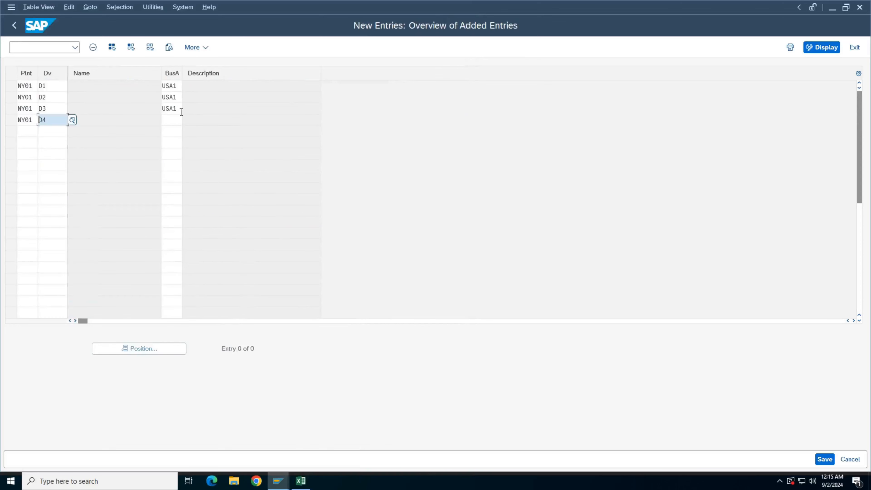
left_click(162, 108)
left_click(169, 124)
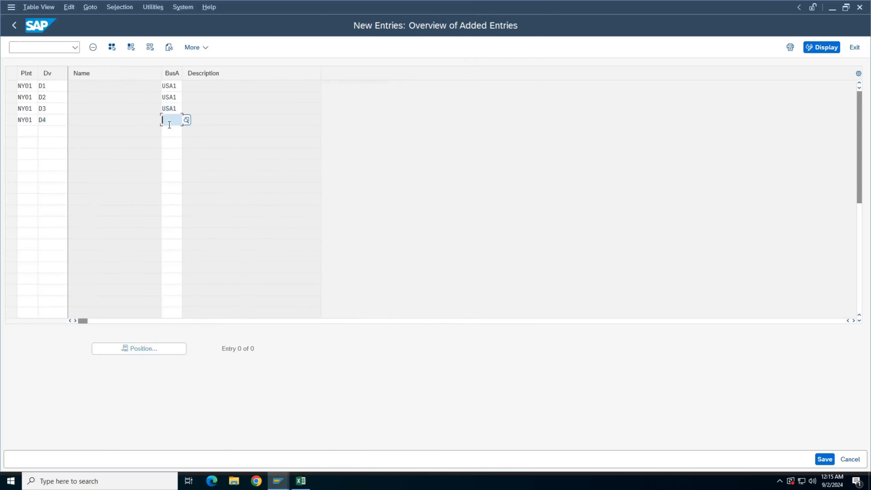
key("ctrl+v")
key("Return")
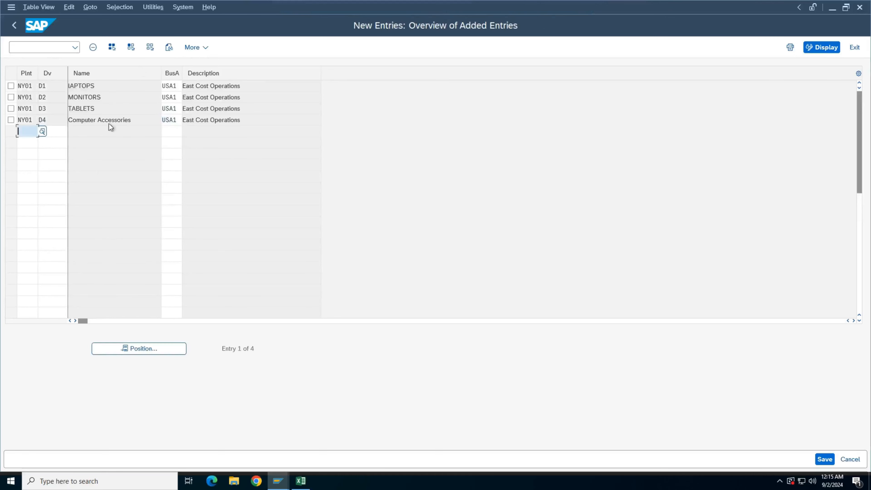
Start an entry for plant CA02 and copy divisions D1 to D4 from the NY01 rows into the new rows.
left_click(42, 131)
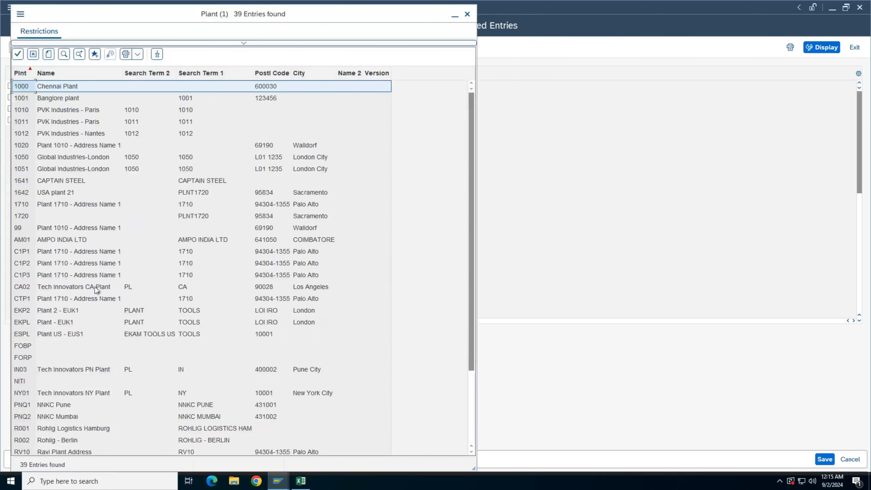
double_click(27, 289)
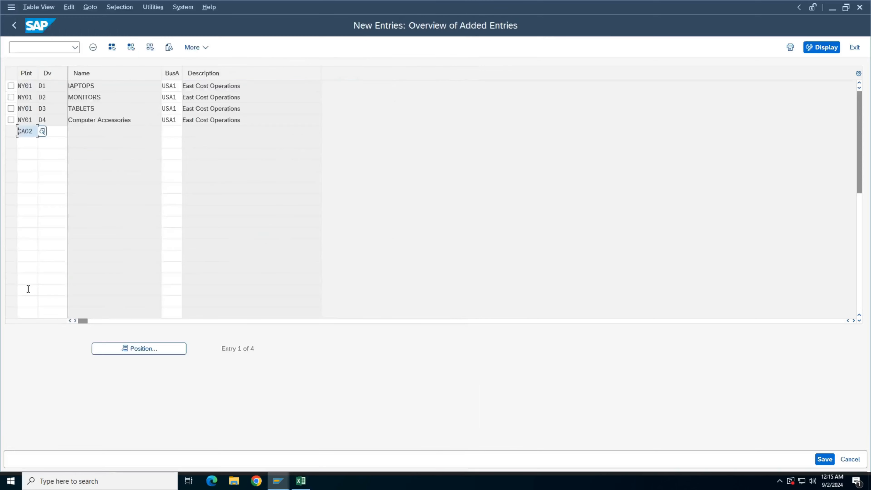
left_click(54, 133)
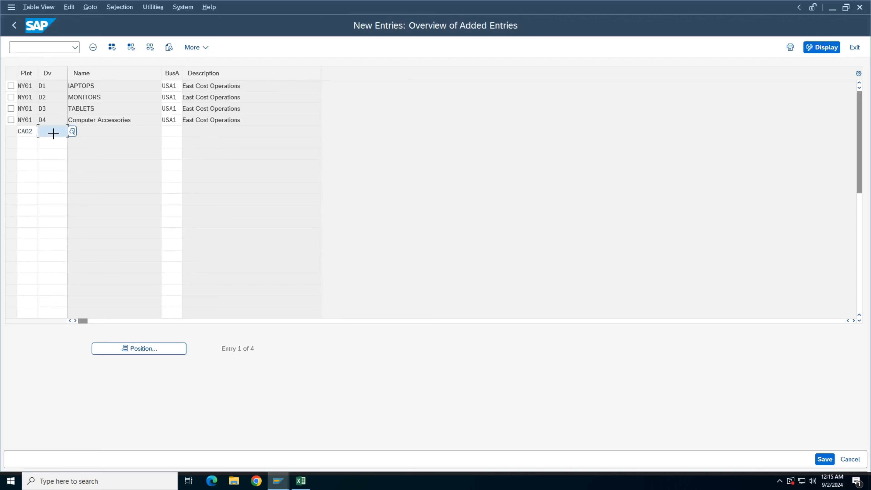
left_click_drag(43, 82, 55, 119)
key("ctrl+c")
key("ctrl+v")
Assign business area USA2 (West Cost Operations) to the CA02 row with division D1.
left_click(168, 132)
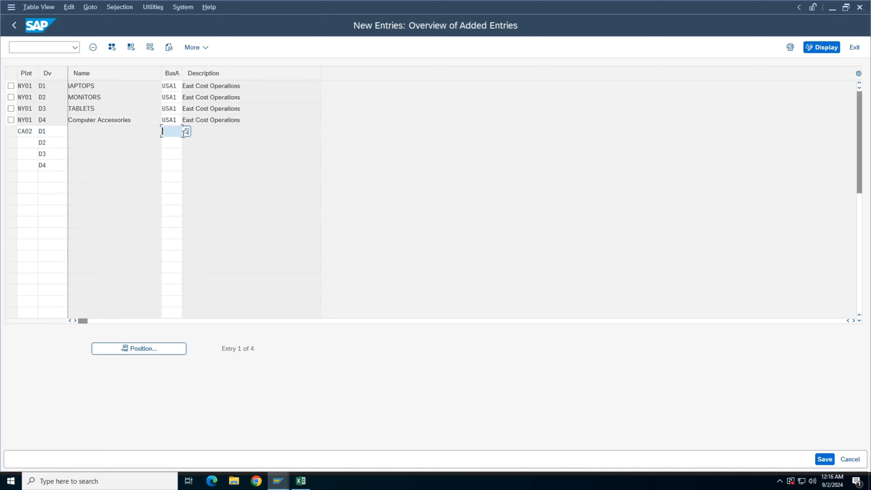
left_click(186, 133)
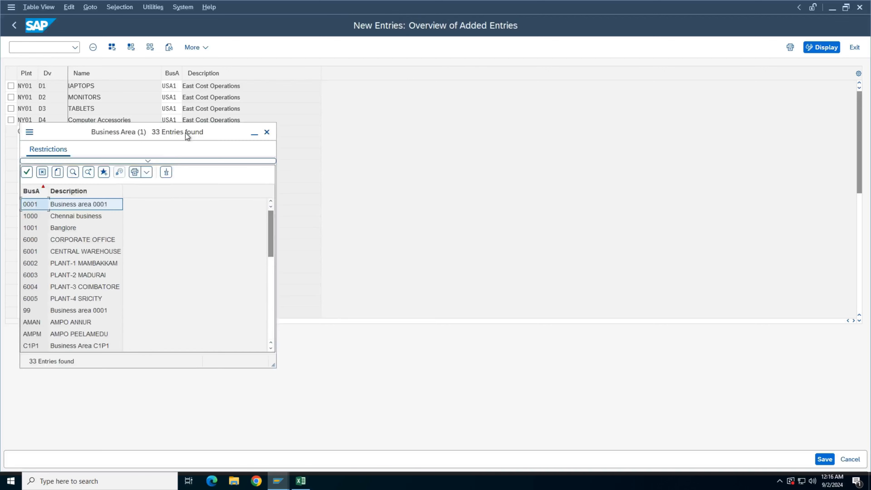
scroll(81, 303, "down", 6)
scroll(80, 303, "down", 1)
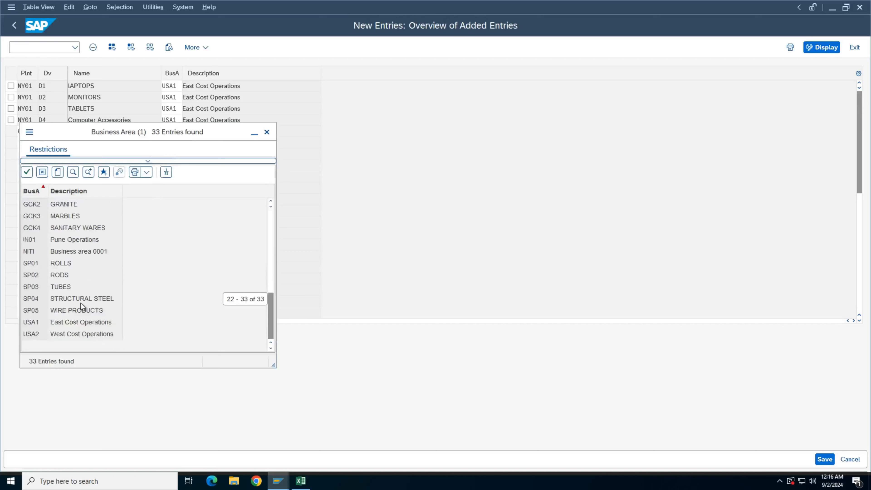
left_click_drag(142, 132, 261, 125)
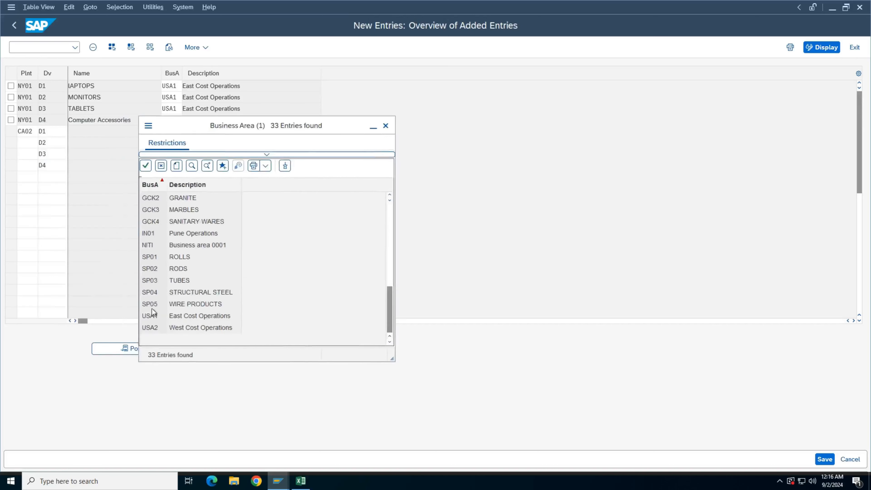
double_click(159, 329)
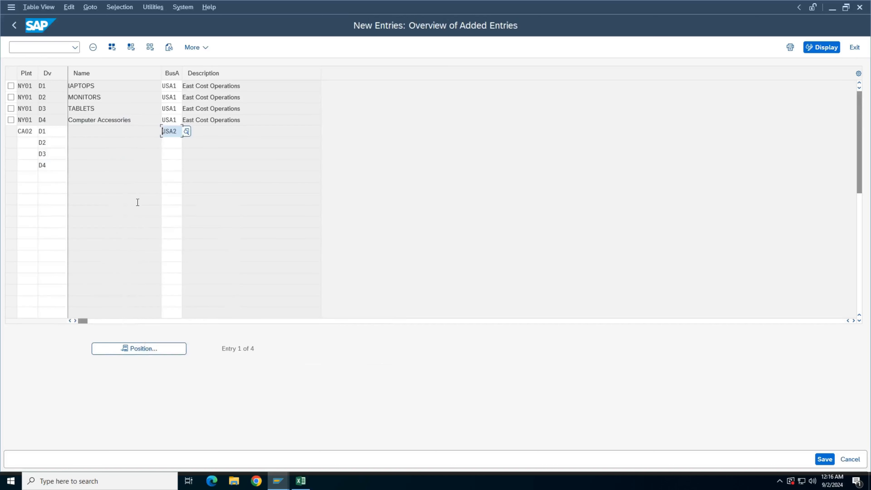
Copy plant CA02 into the three new rows holding divisions D2, D3 and D4.
left_click(34, 132)
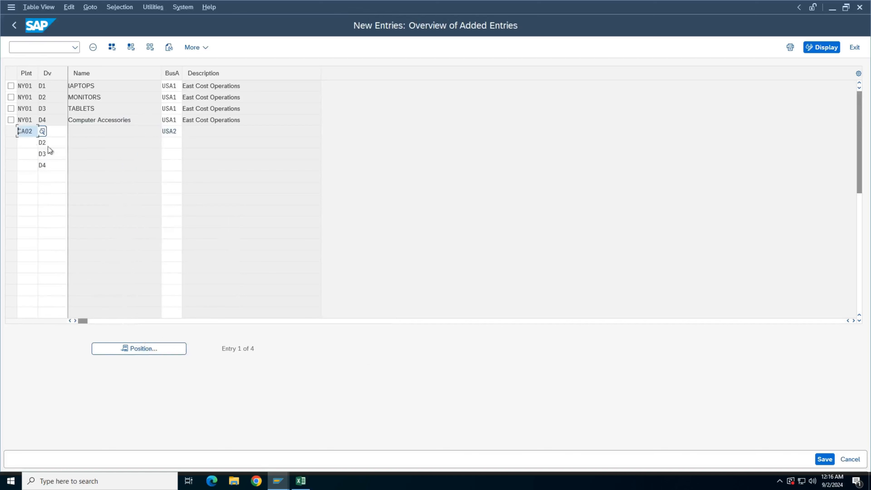
left_click(28, 142)
key("ctrl+v")
left_click(30, 154)
key("ctrl+v")
left_click(27, 166)
key("ctrl+v")
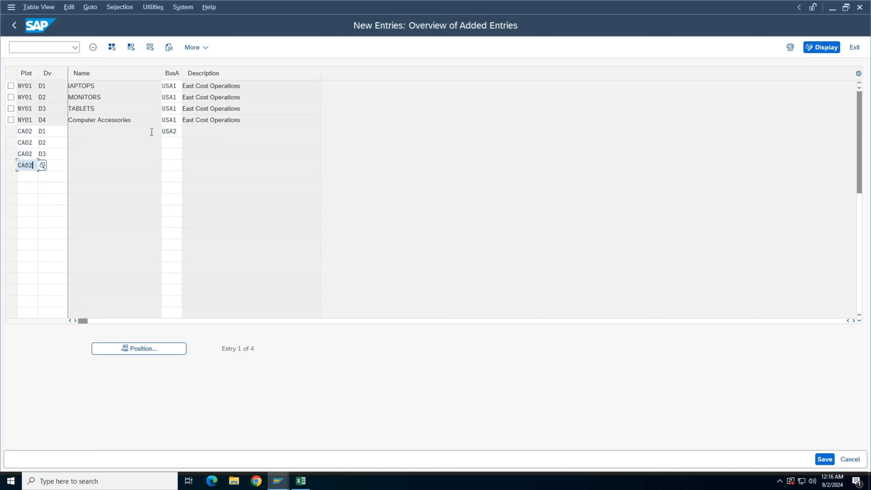
Copy business area USA2 from the CA02 D1 row into the CA02 rows for divisions D2, D3 and D4.
left_click(180, 132)
key("ctrl+c")
left_click(174, 143)
key("ctrl+v")
left_click(174, 155)
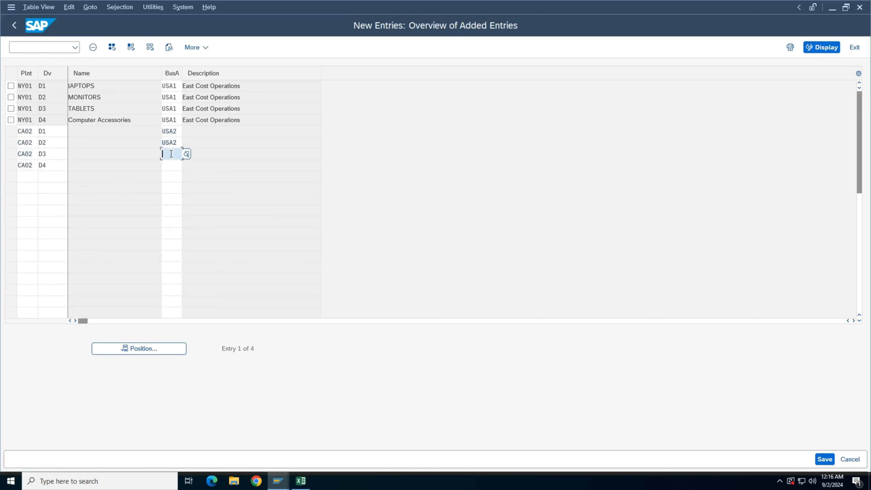
key("ctrl+v")
left_click(174, 165)
key("ctrl+v")
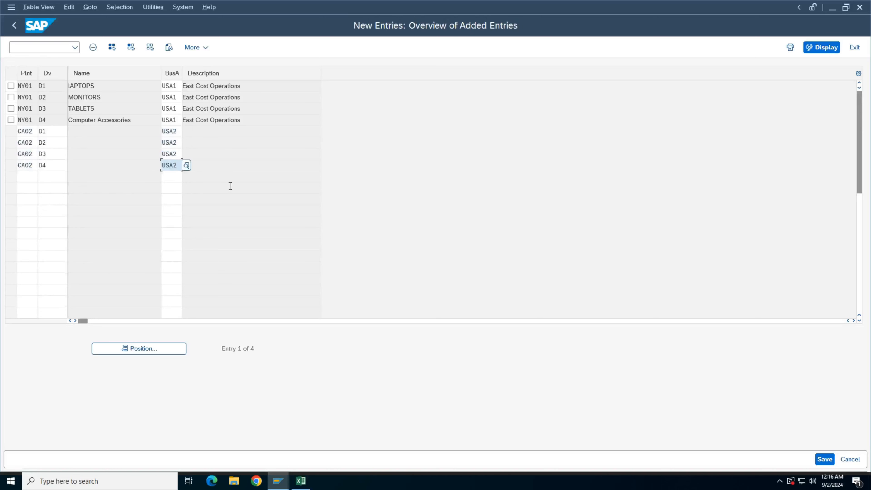
Check the business area value list for the CA02 D1 row, close it, and validate the CA02 entries.
left_click(180, 131)
left_click(186, 131)
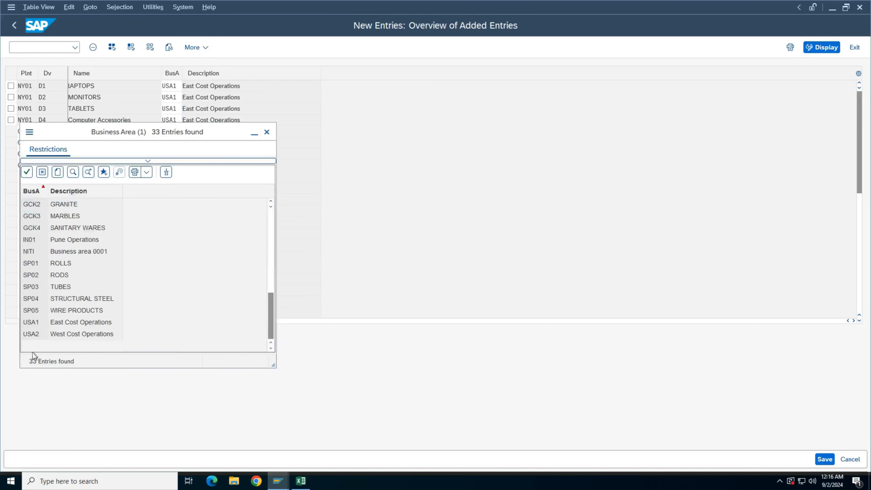
left_click(266, 132)
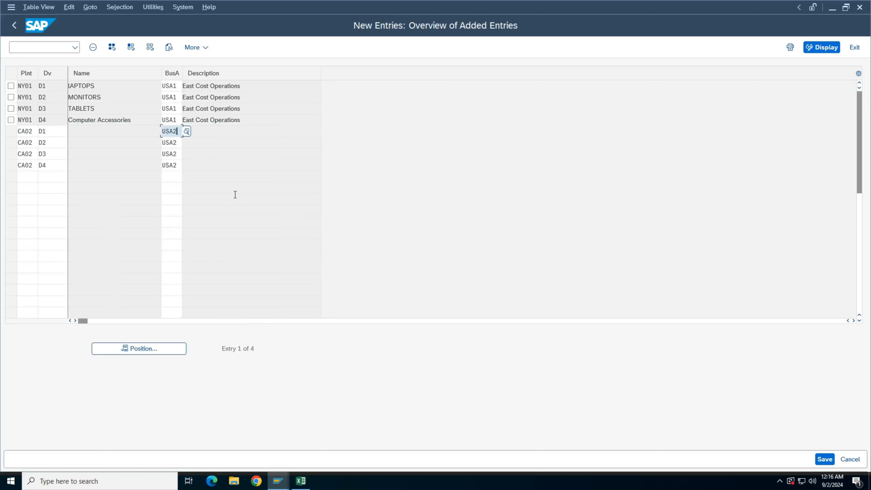
key("Return")
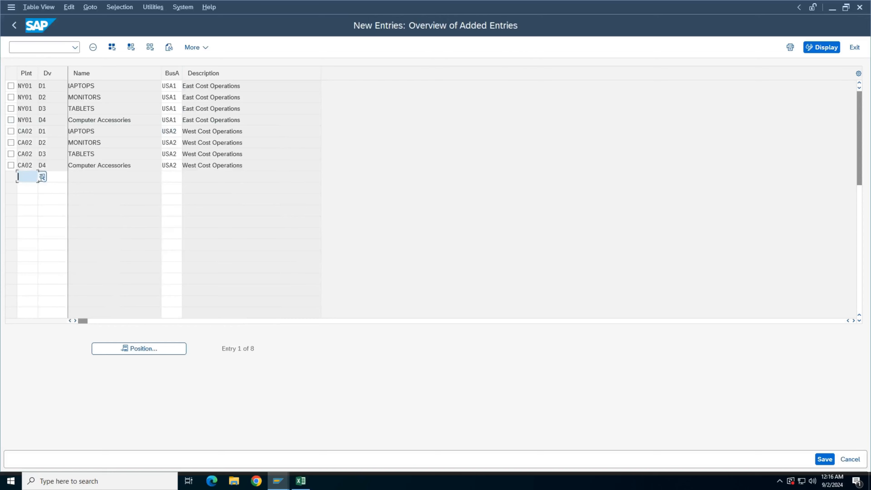
Select plant IN03 for the next empty row and repeat it in the three rows below.
left_click(44, 182)
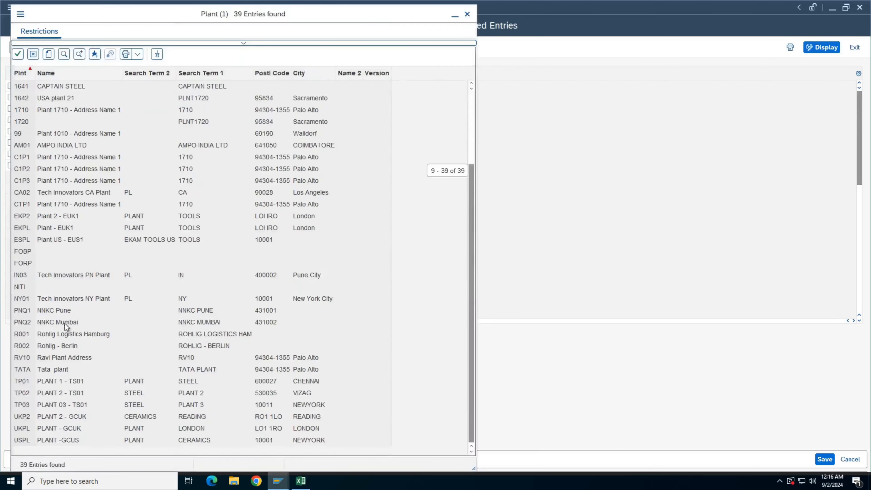
left_click(26, 277)
double_click(25, 277)
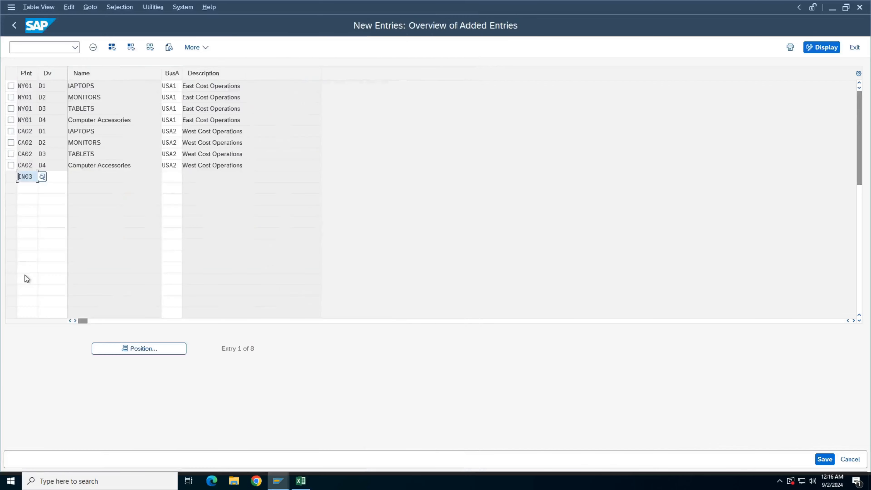
left_click(29, 188)
key("ctrl+v")
left_click(30, 199)
key("ctrl+v")
left_click(30, 210)
key("ctrl+v")
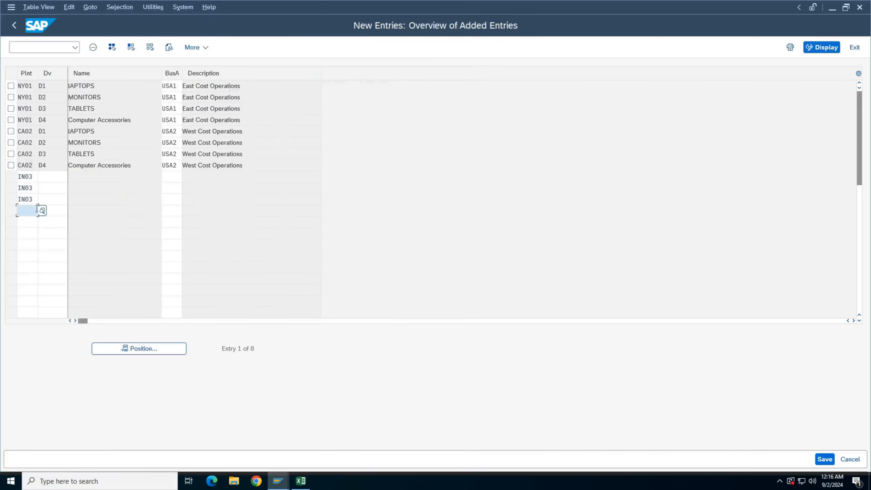
Copy divisions D1 to D4 from the CA02 rows into the four IN03 rows.
left_click(56, 185)
left_click(52, 177)
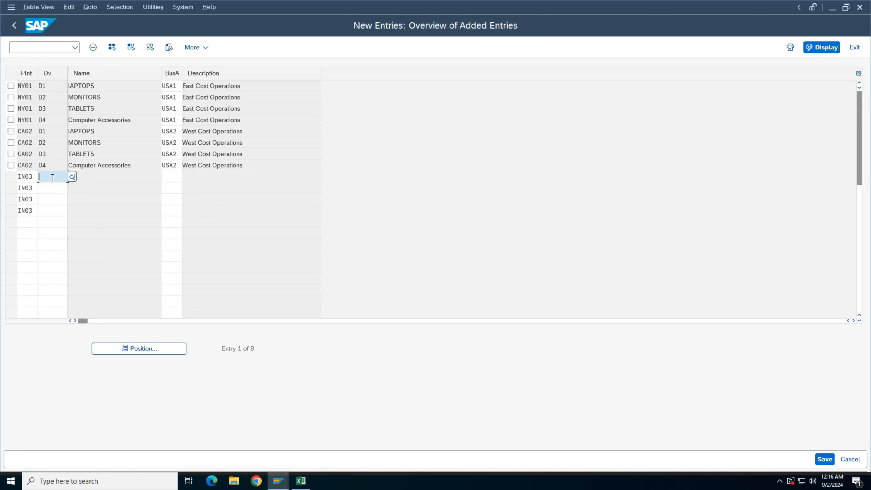
left_click_drag(47, 132, 51, 168)
key("ctrl+c")
key("ctrl+v")
Assign business area IN01 (Pune Operations) to the IN03 row with division D1.
left_click(175, 179)
left_click(187, 177)
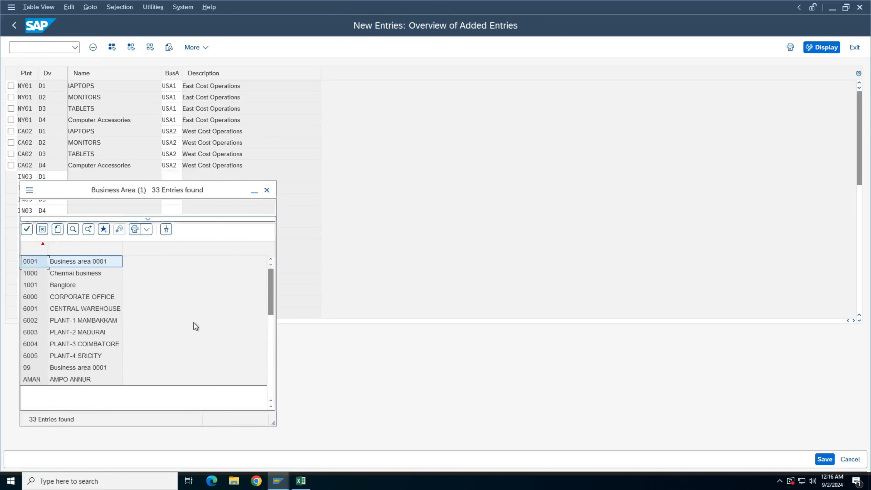
scroll(78, 339, "down", 6)
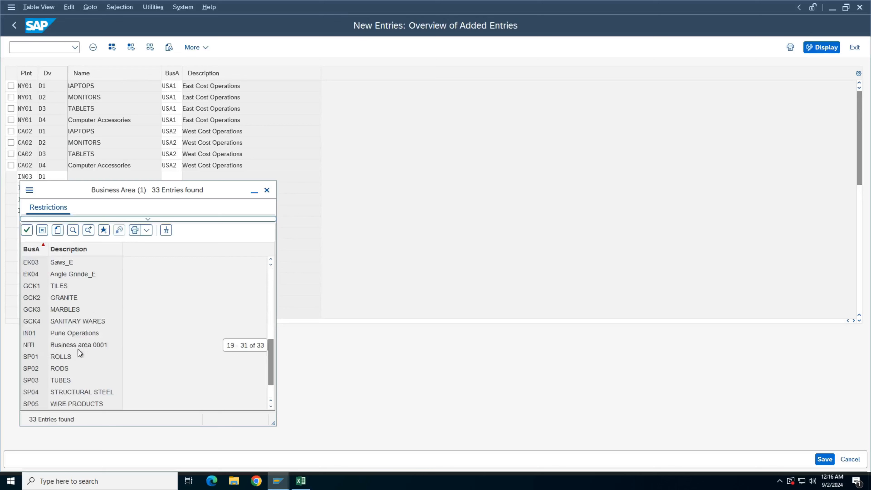
double_click(68, 334)
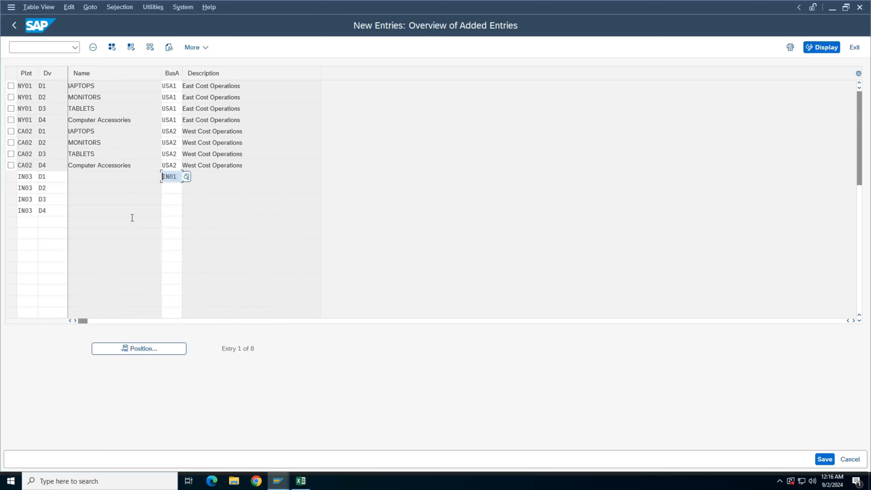
Copy business area IN01 into the IN03 rows for divisions D2, D3 and D4, and validate the entries.
key("ctrl+a")
key("ctrl+c")
key("ctrl+v")
left_click(167, 188)
key("ctrl+v")
left_click(171, 201)
key("ctrl+v")
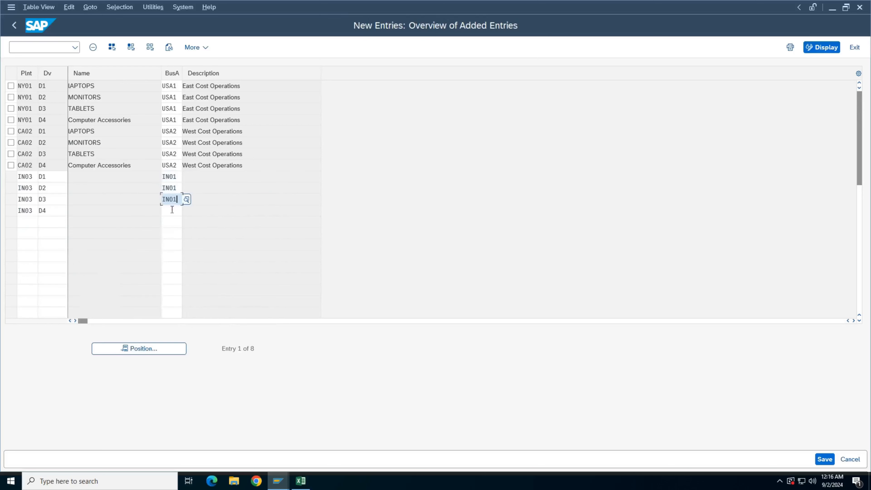
left_click(172, 210)
key("ctrl+v")
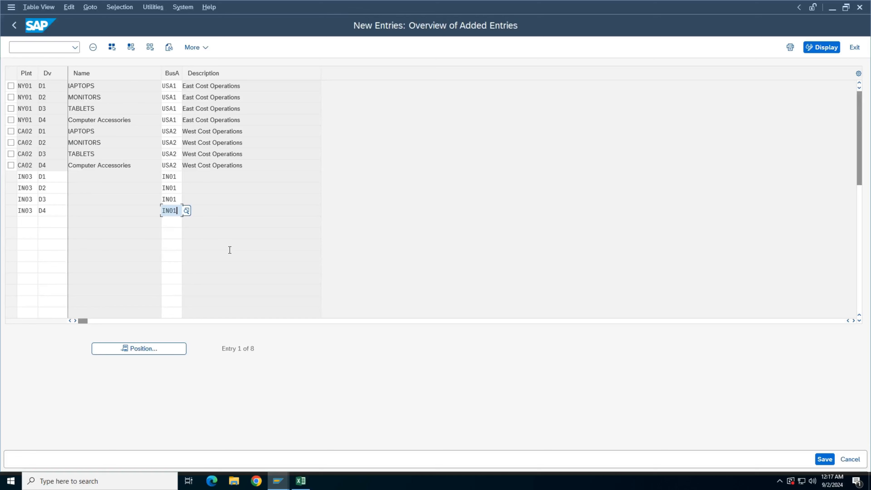
key("Return")
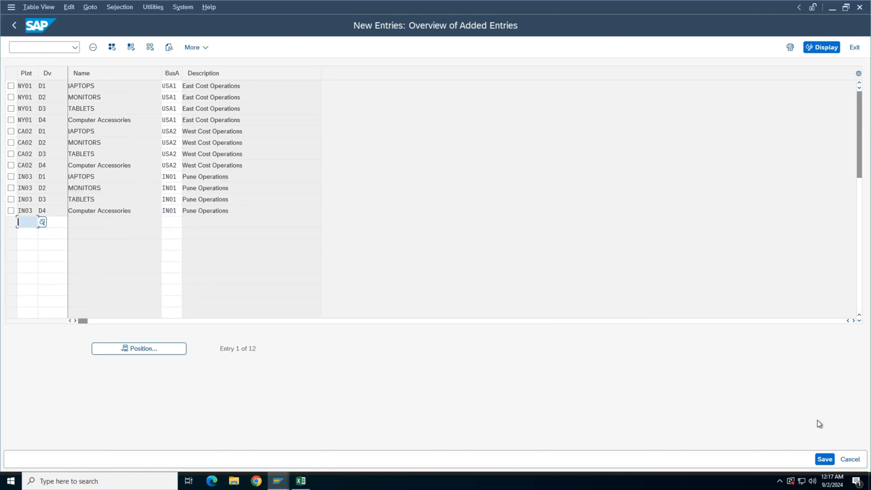
Save the plant and division assignments to the proposed customizing request and return to the IMG structure.
left_click(825, 459)
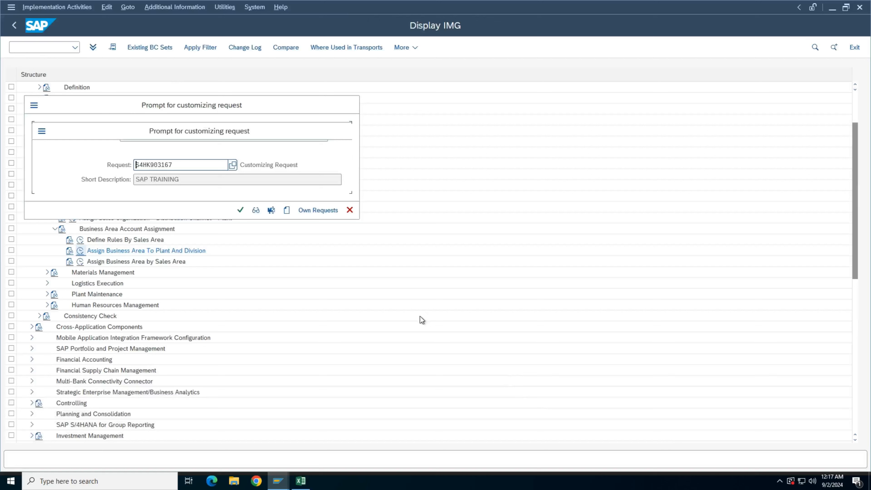
left_click(240, 210)
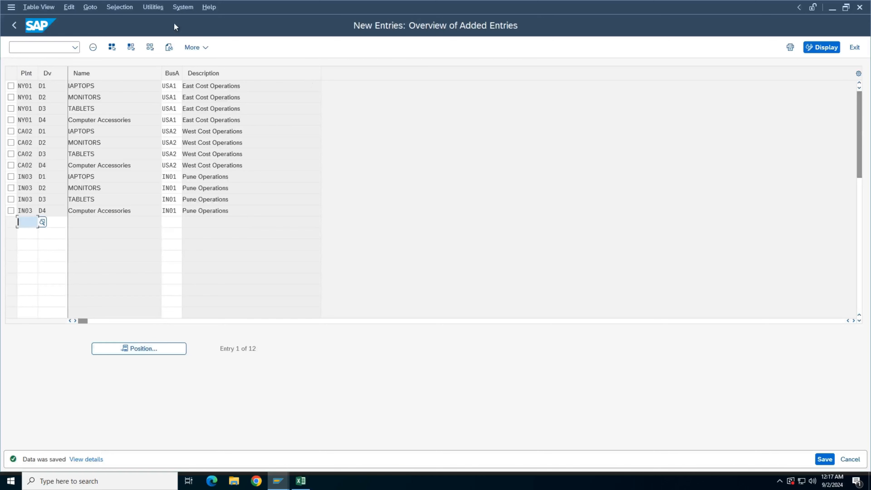
left_click(14, 26)
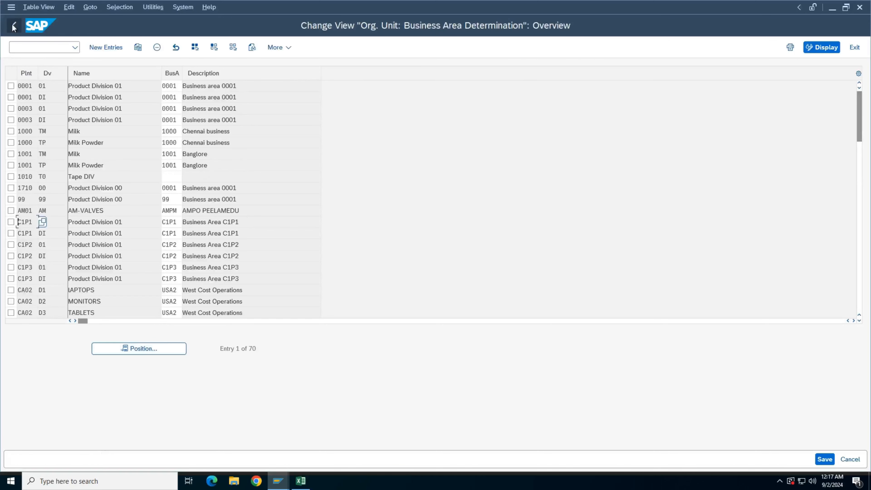
left_click(13, 26)
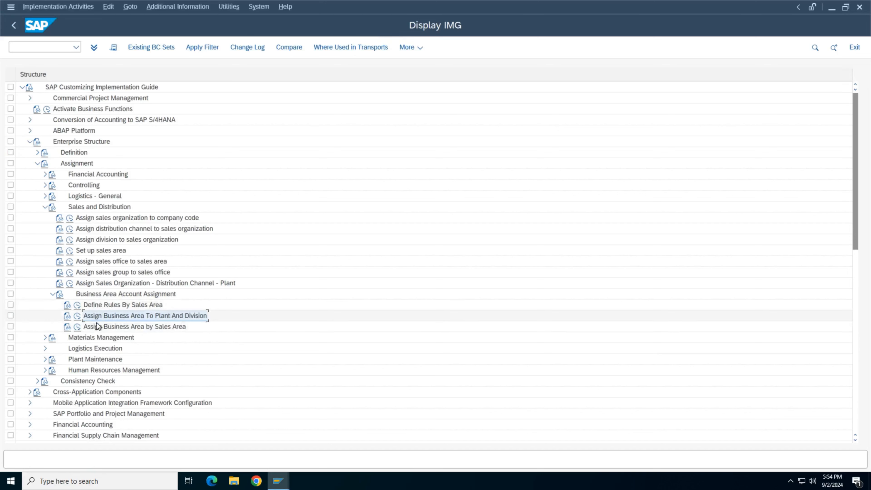
left_click(114, 327)
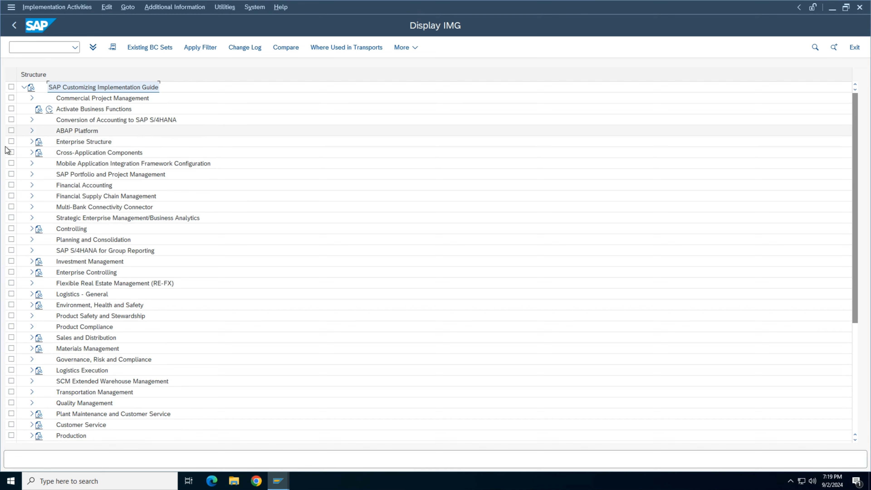
Expand Enterprise Structure, its Definition node, and Materials Management in the customizing guide.
left_click(32, 142)
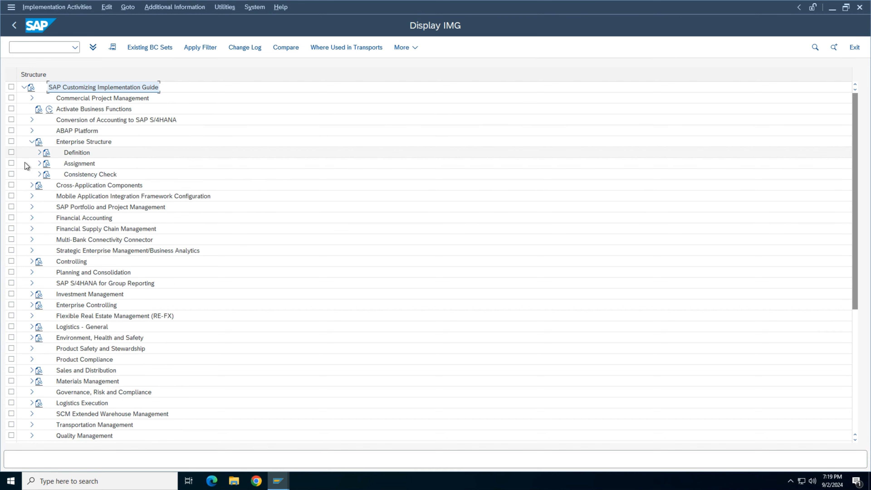
left_click(39, 153)
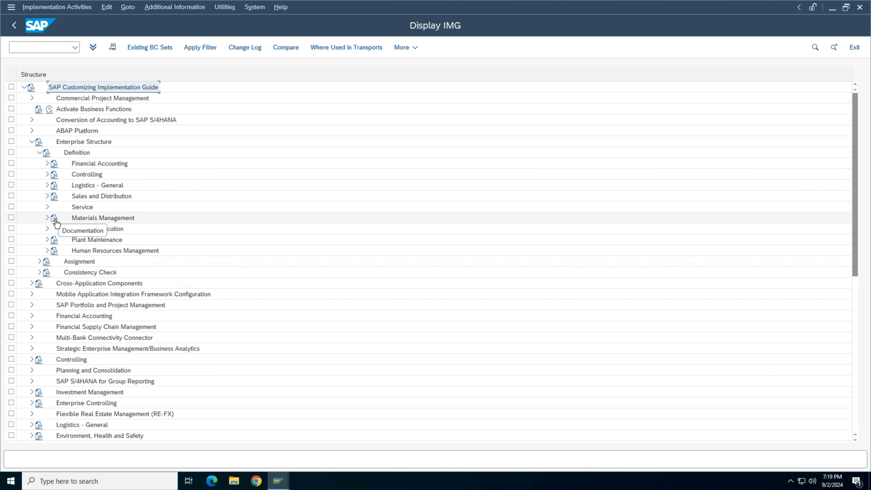
left_click(47, 218)
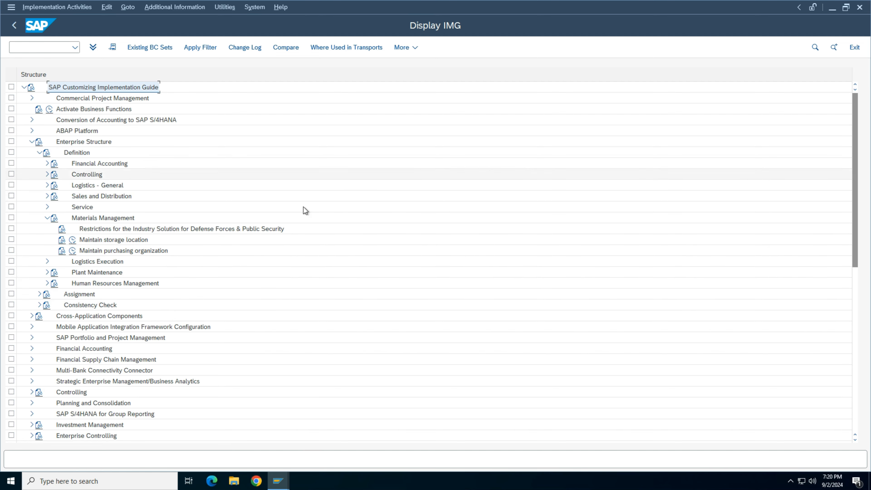
Execute the Maintain storage location activity under Enterprise Structure, Definition, Materials Management.
left_click(94, 143)
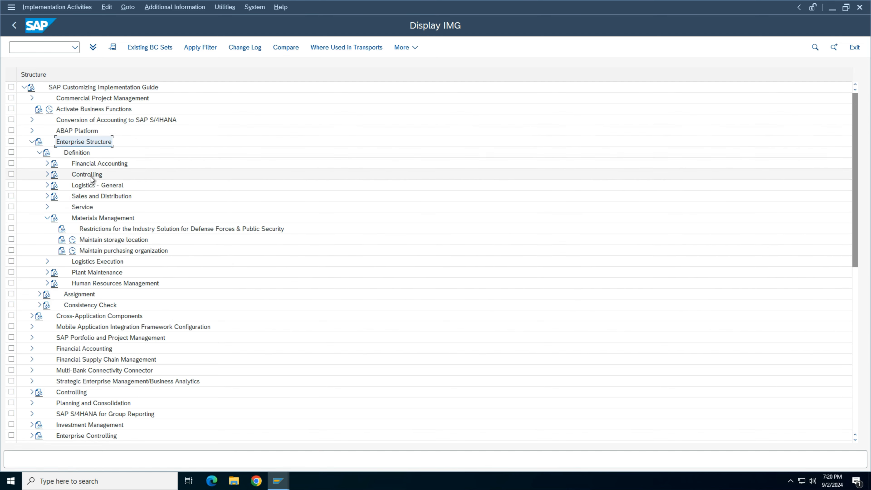
left_click(81, 153)
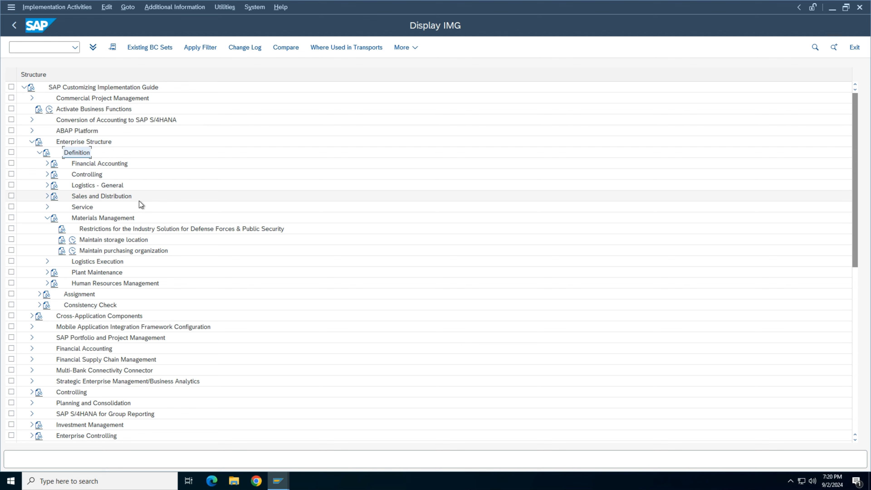
left_click(103, 218)
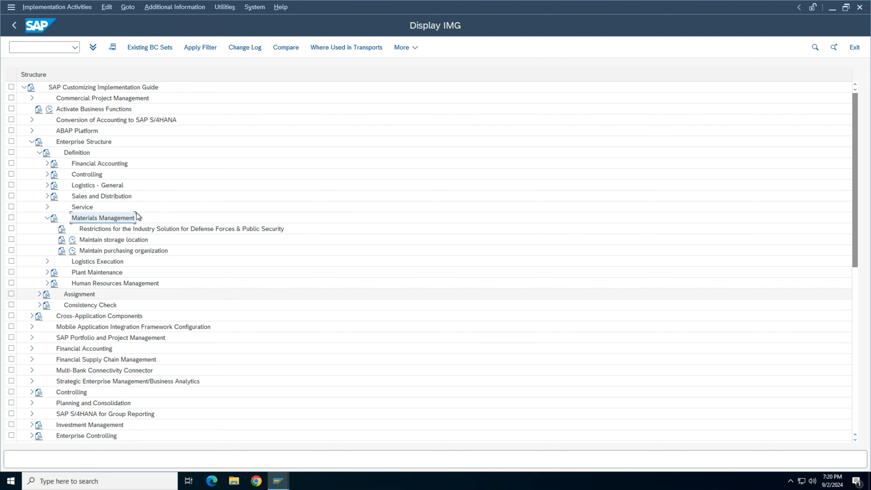
left_click(102, 240)
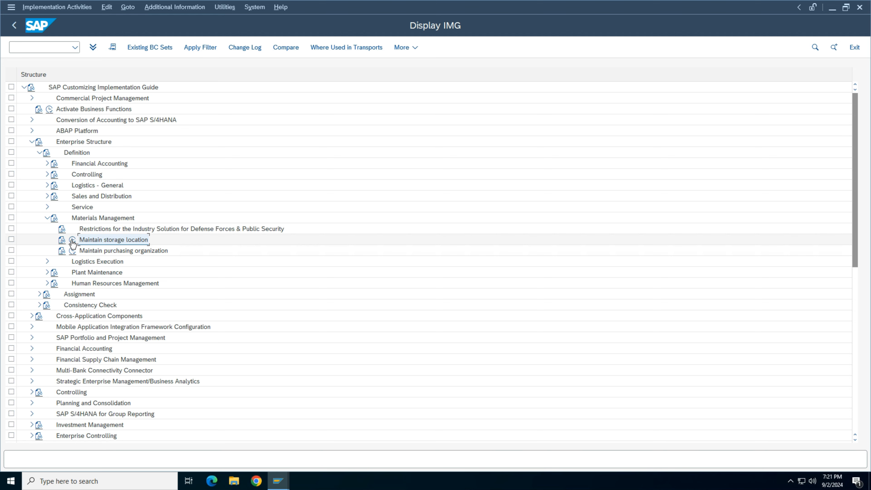
left_click(72, 240)
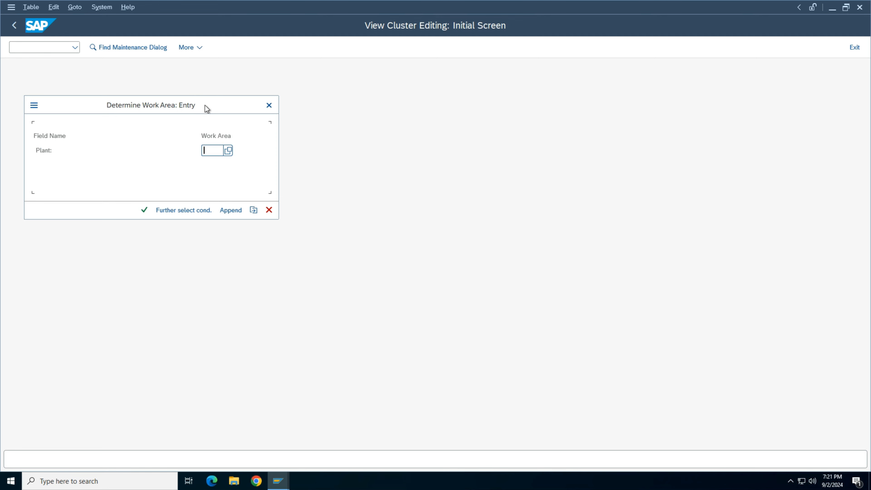
Set plant NY01 as the work area and start adding new storage location entries.
key("Caps_Lock")
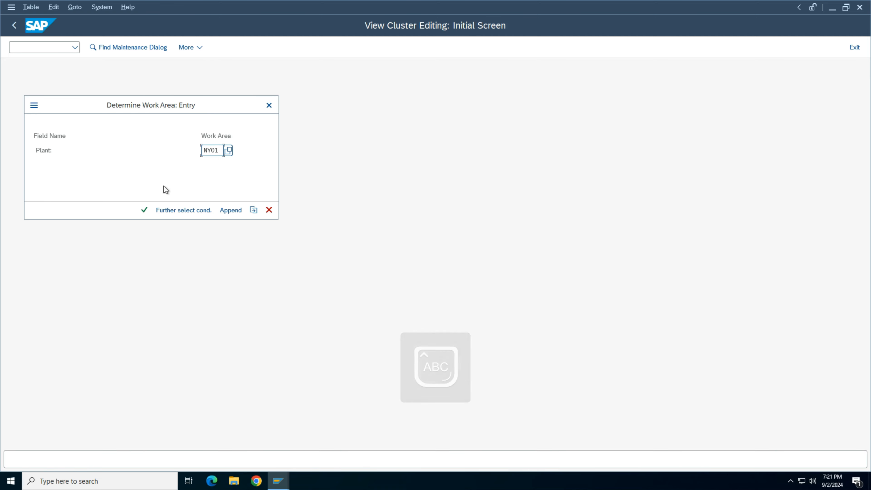
left_click(144, 210)
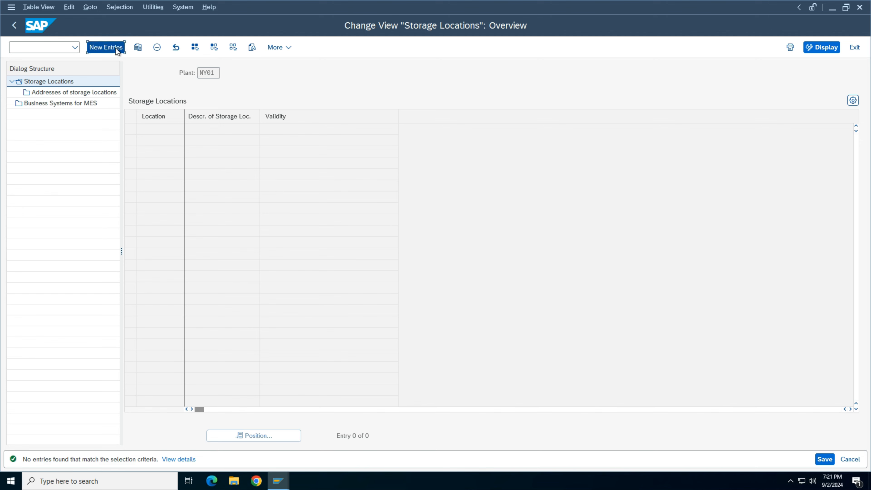
left_click(107, 47)
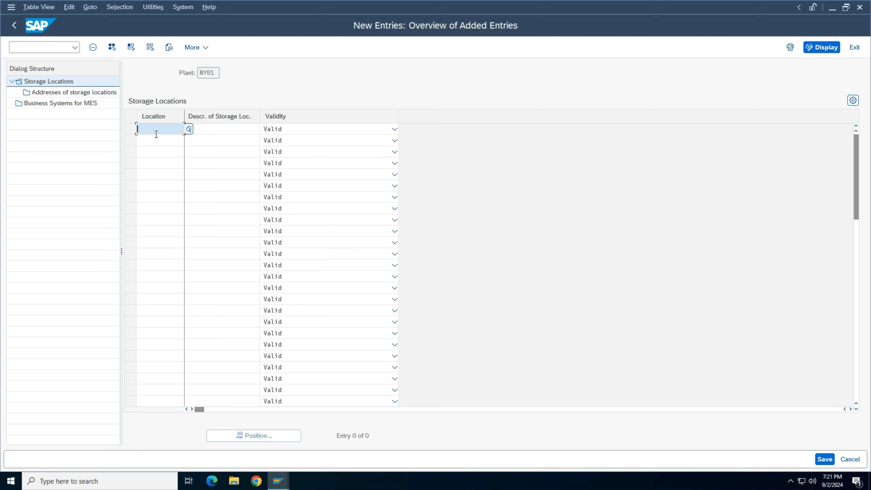
Enter storage location NYS1 with the description StrLoc-NY in the first row.
type("NYS")
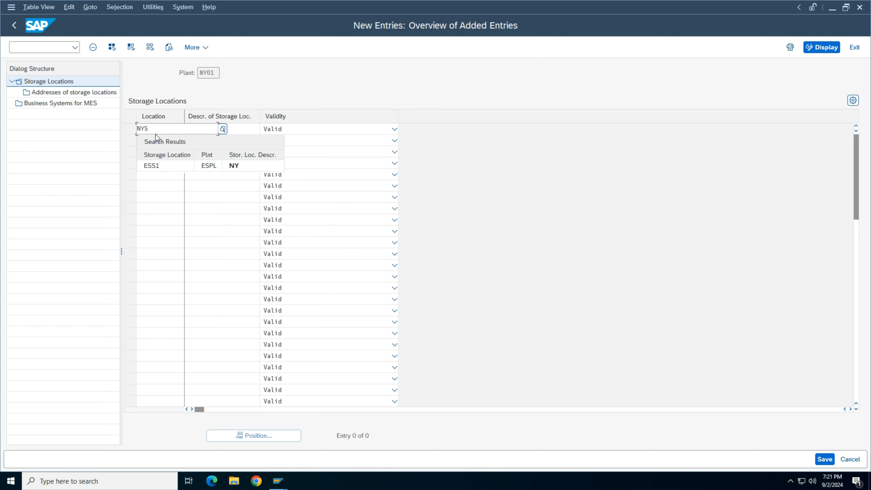
type("1")
key("Tab")
key("Caps_Lock")
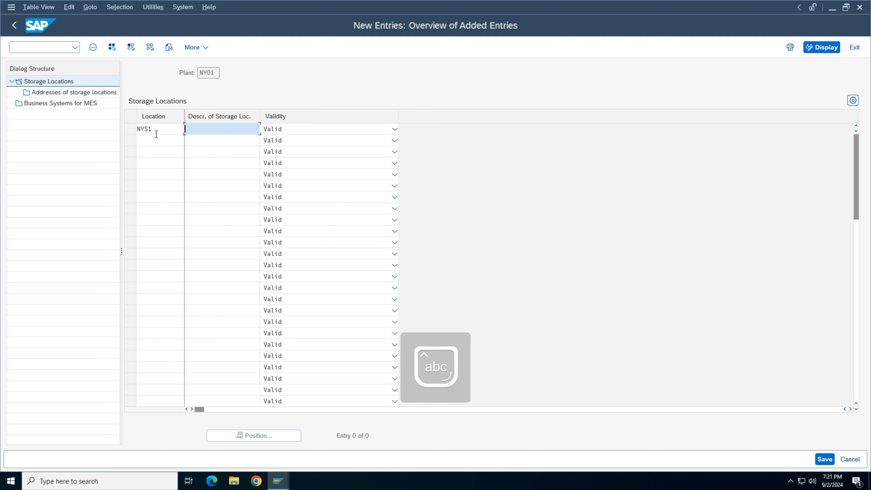
type("S")
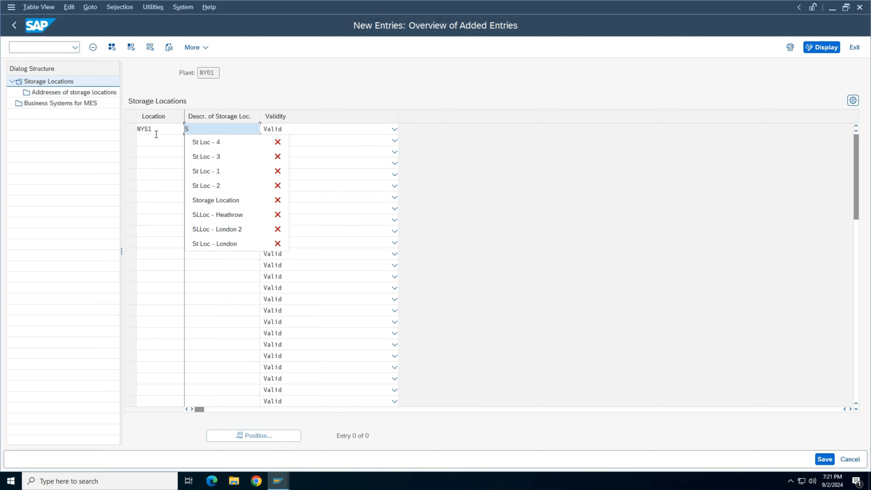
type("tr")
type("Loc-NY")
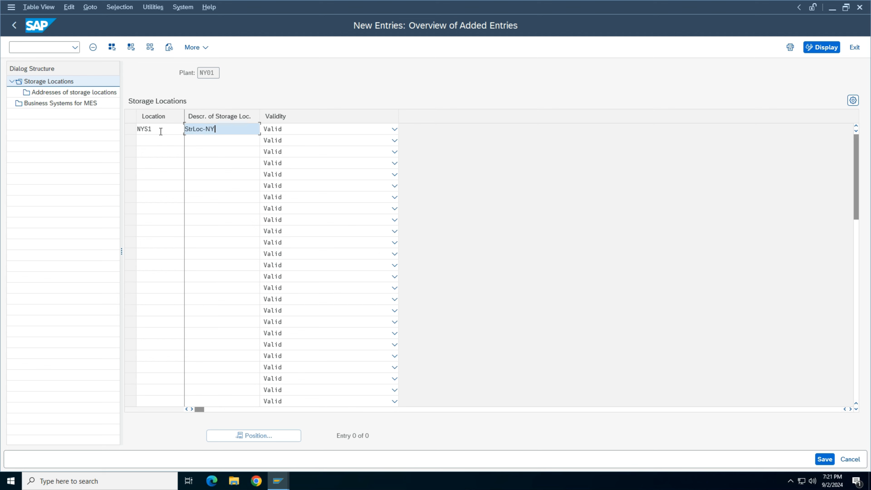
Copy location code NYS1 into the second row and change it to NYS2.
double_click(152, 130)
key("ctrl+c")
left_click(151, 141)
key("ctrl+v")
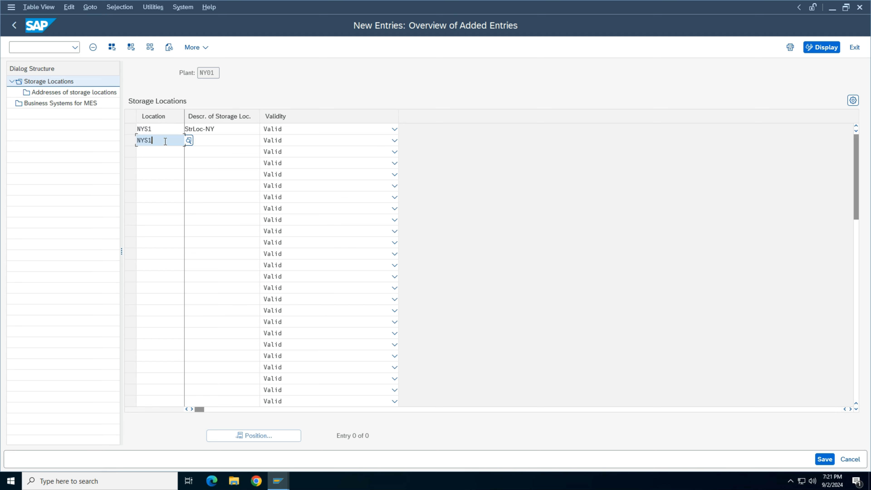
key("BackSpace")
type("2")
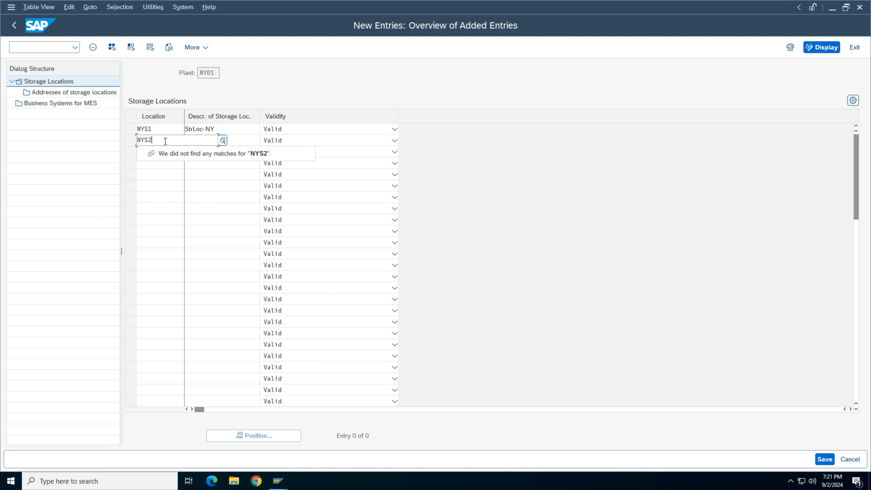
left_click_drag(165, 141, 1, 143)
Reuse the first description for NYS2, change it to "StrLoc 2 -NY", and validate both entries.
left_click_drag(223, 129, 88, 131)
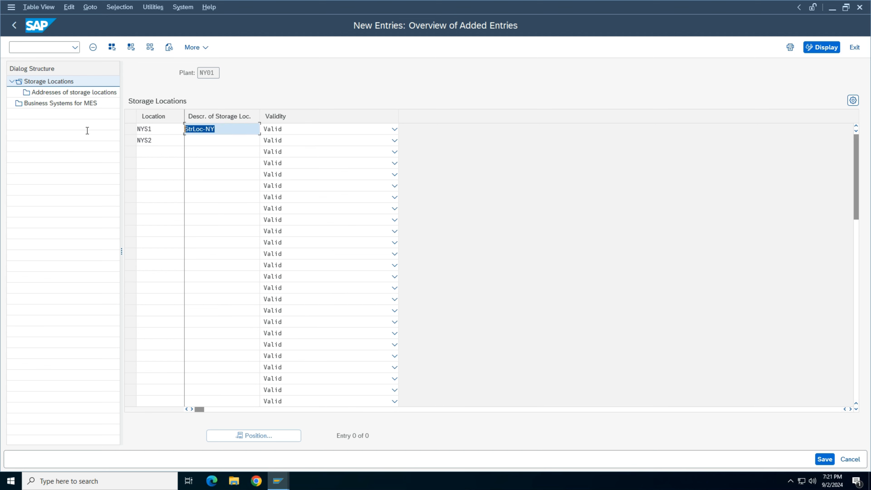
key("ctrl+c")
left_click(212, 141)
key("ctrl+v")
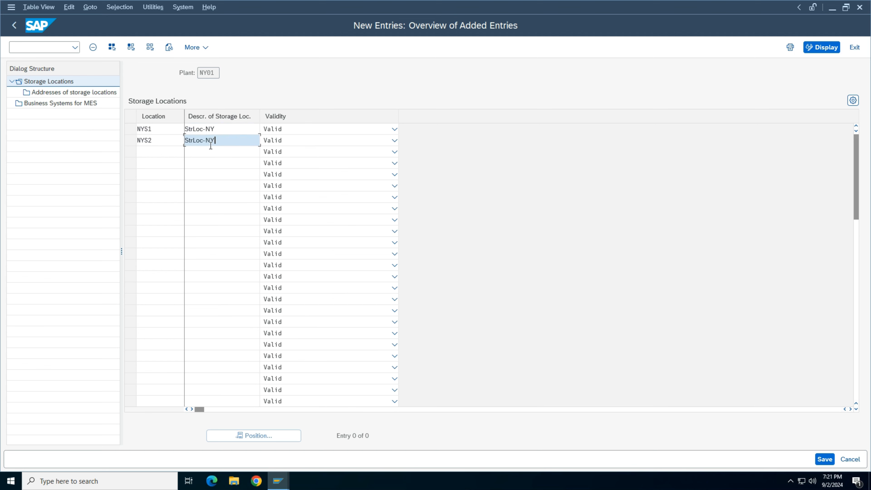
left_click_drag(203, 141, 261, 144)
key("BackSpace")
type("2 -NY")
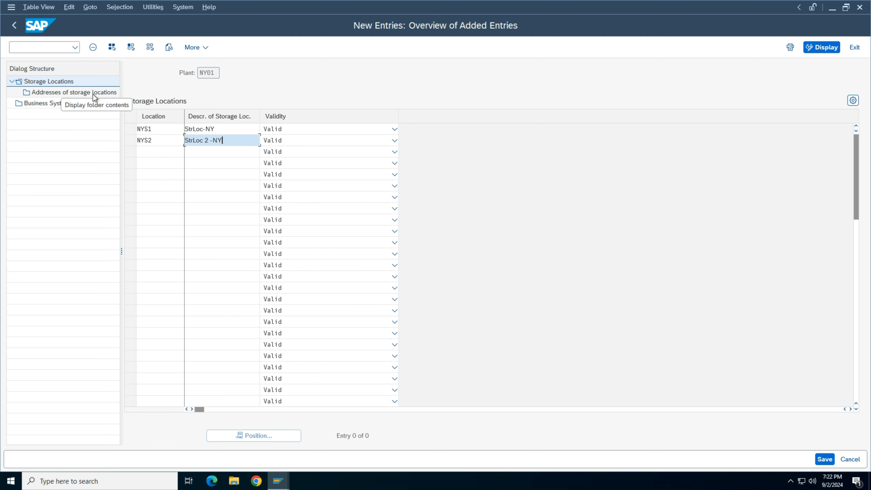
left_click(164, 153)
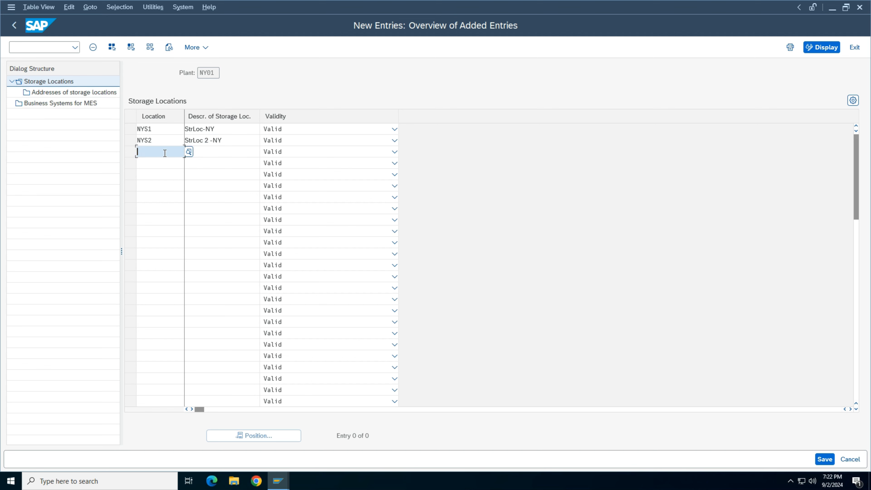
key("Return")
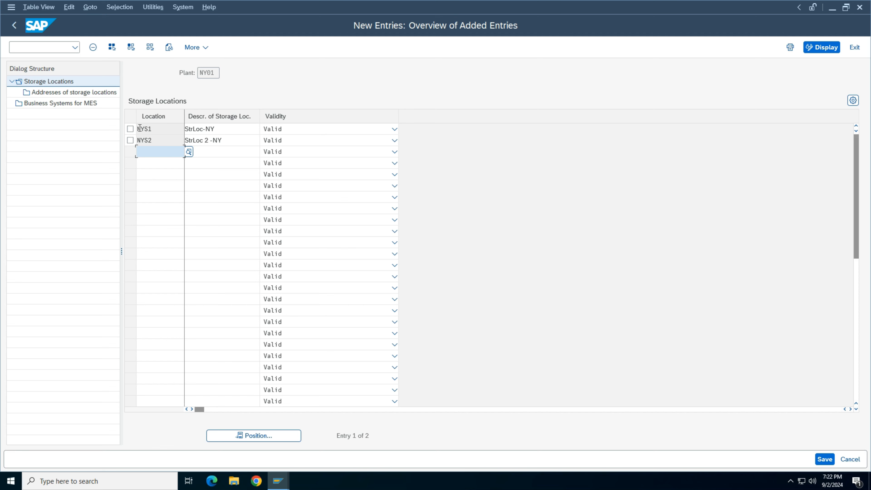
Create address number 1 for storage location NYS1 and open its address details.
left_click(130, 128)
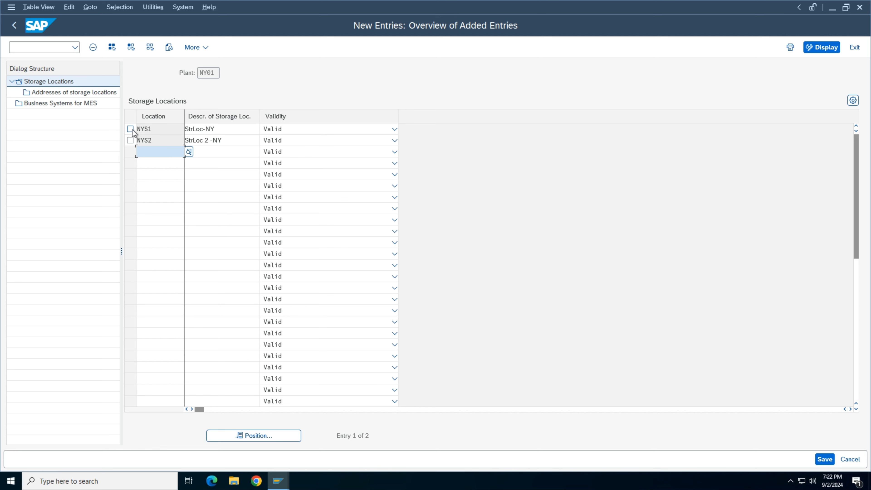
double_click(60, 93)
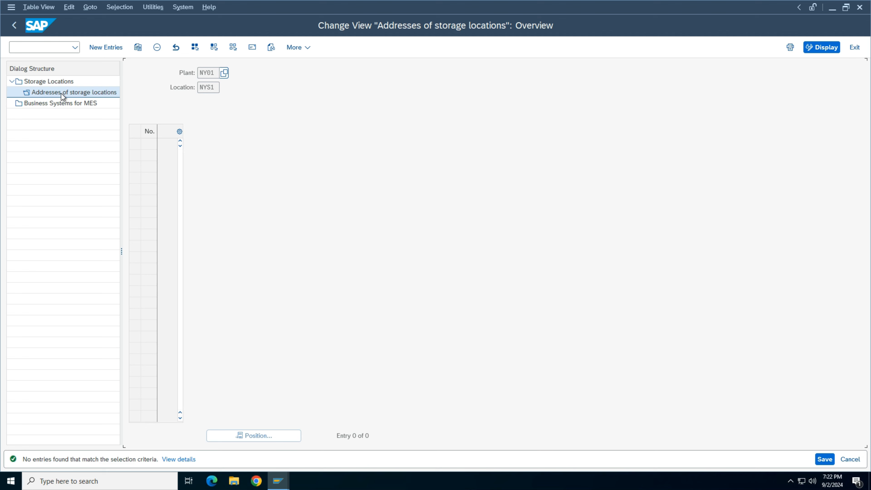
left_click(107, 48)
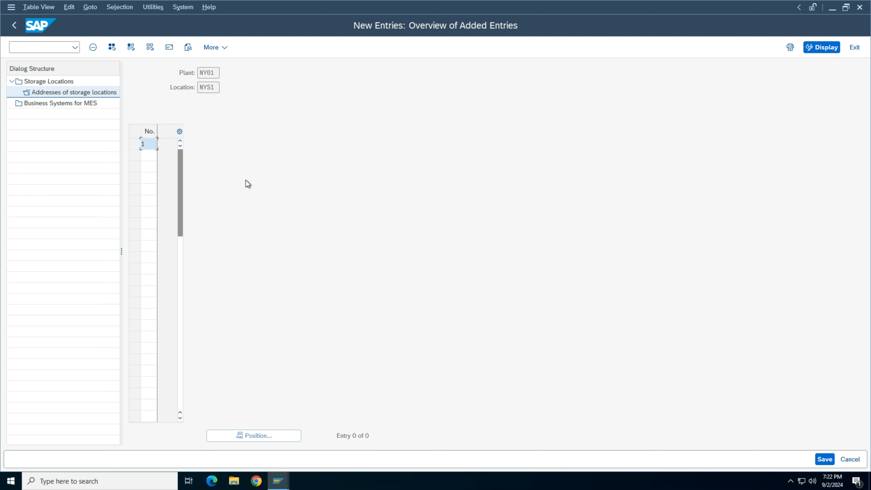
key("Return")
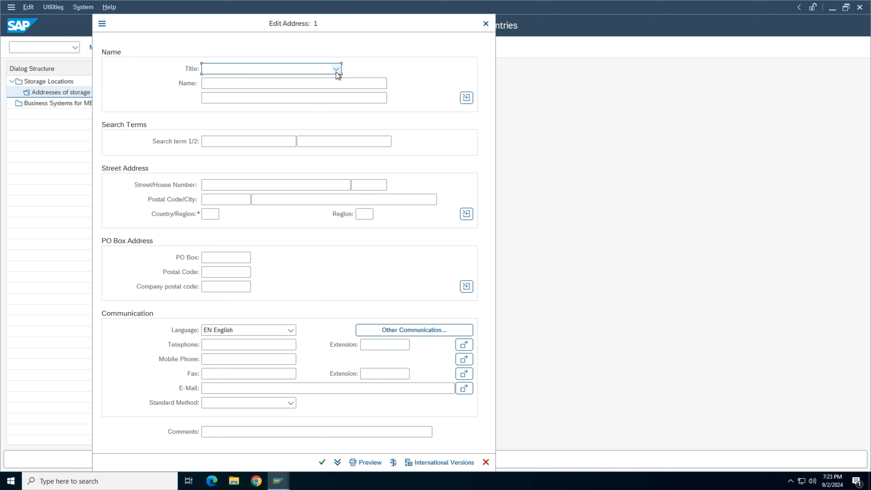
Set the address title to Company and the country to US, and accept the address.
left_click(336, 69)
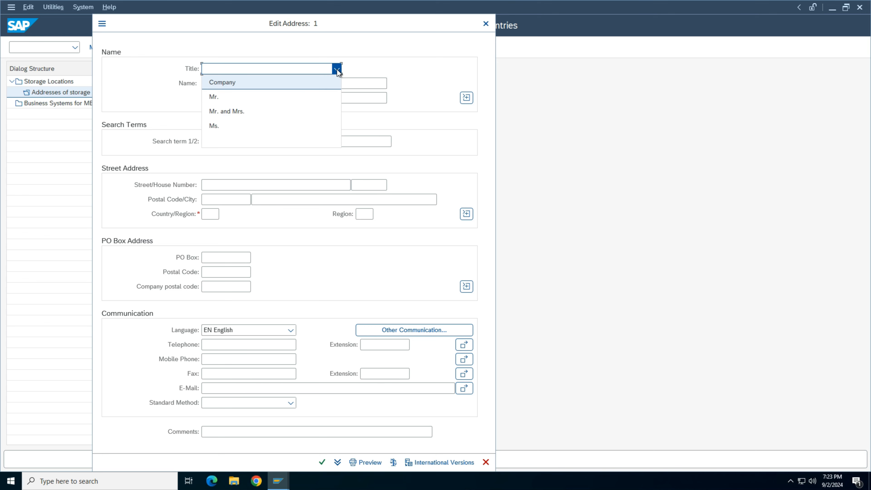
left_click(316, 88)
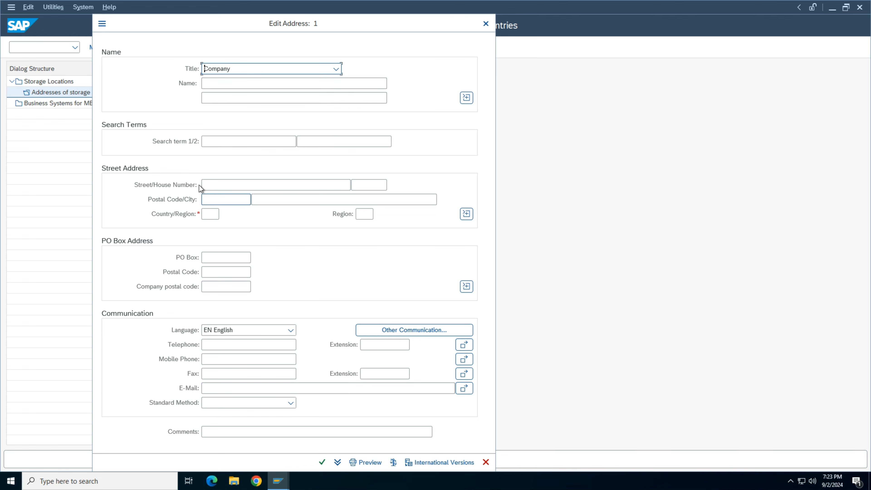
left_click(225, 146)
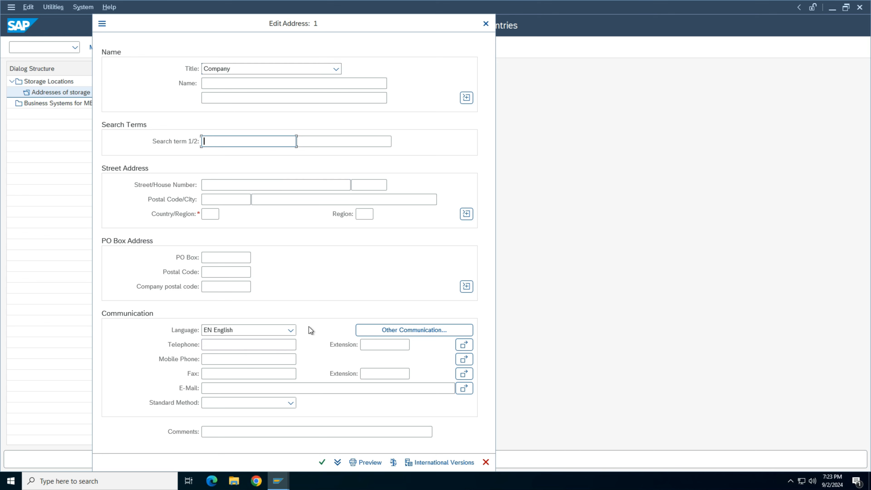
left_click(212, 214)
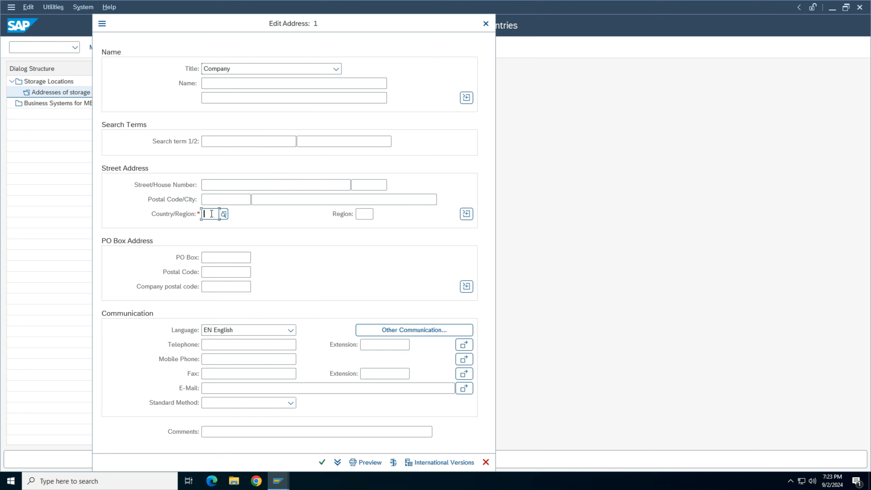
type("US")
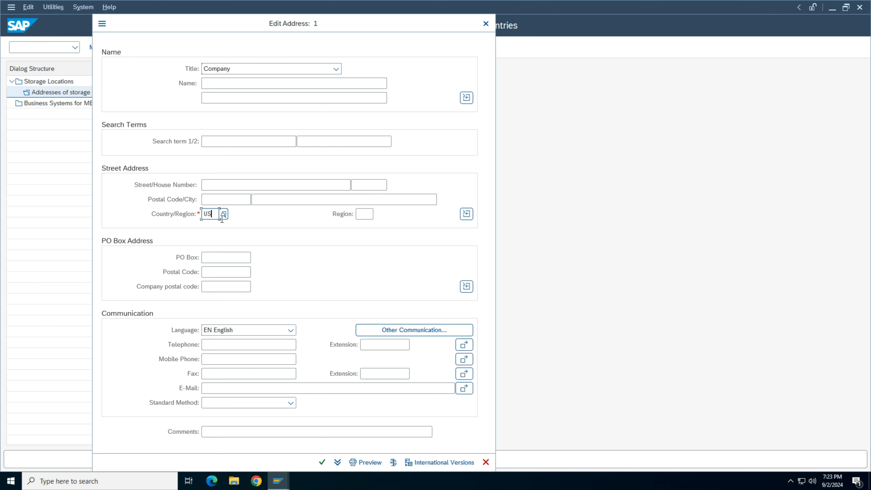
left_click(322, 463)
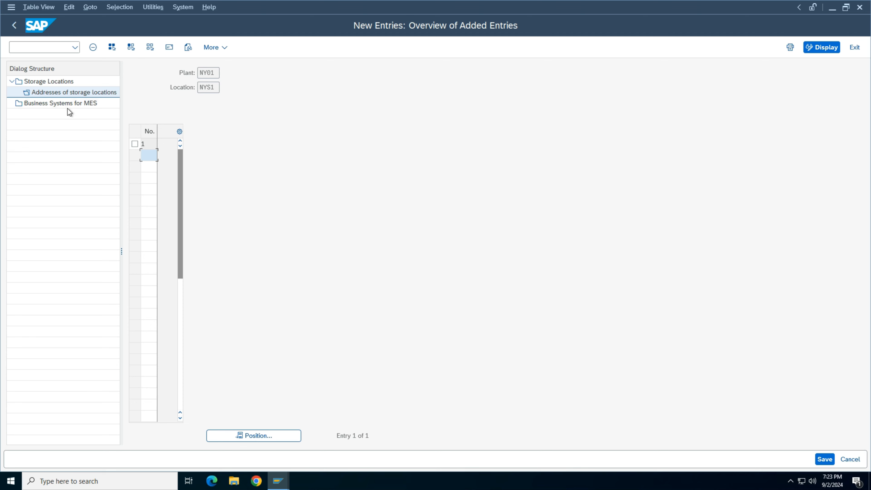
Return to the storage locations list and save it to your own customizing request S4HK903167, SAP TRAINING.
left_click(60, 81)
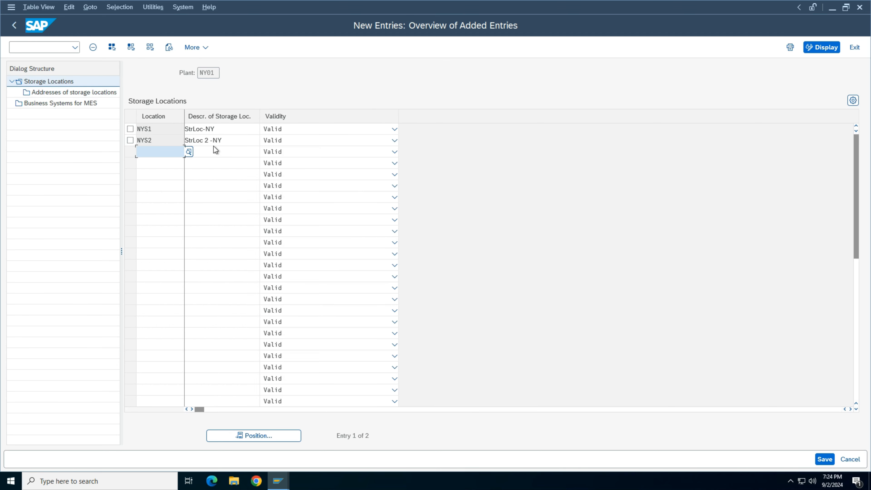
left_click(825, 459)
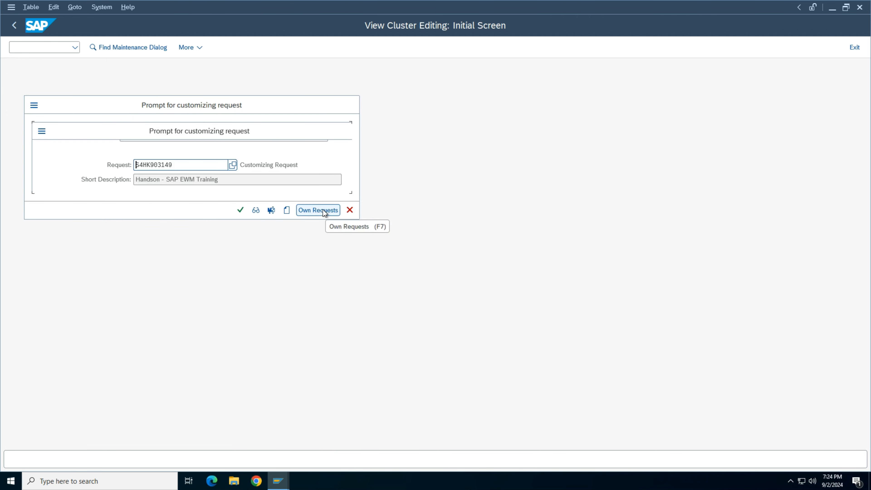
left_click(323, 209)
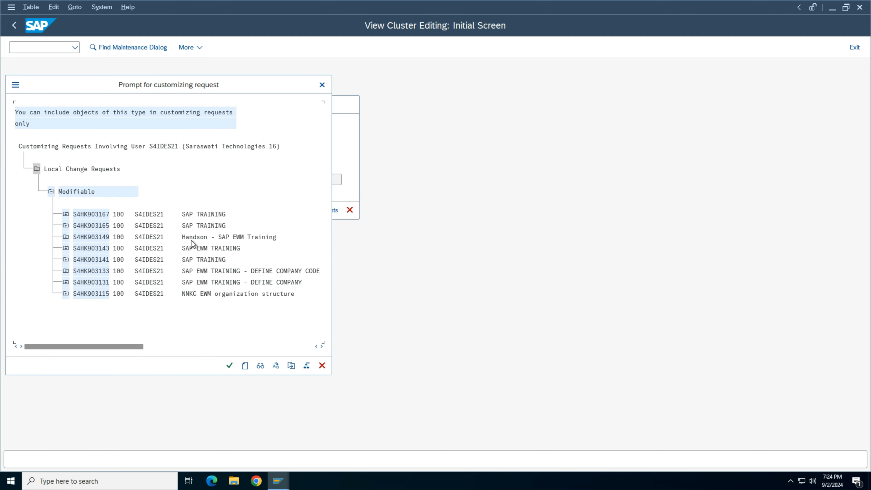
double_click(99, 215)
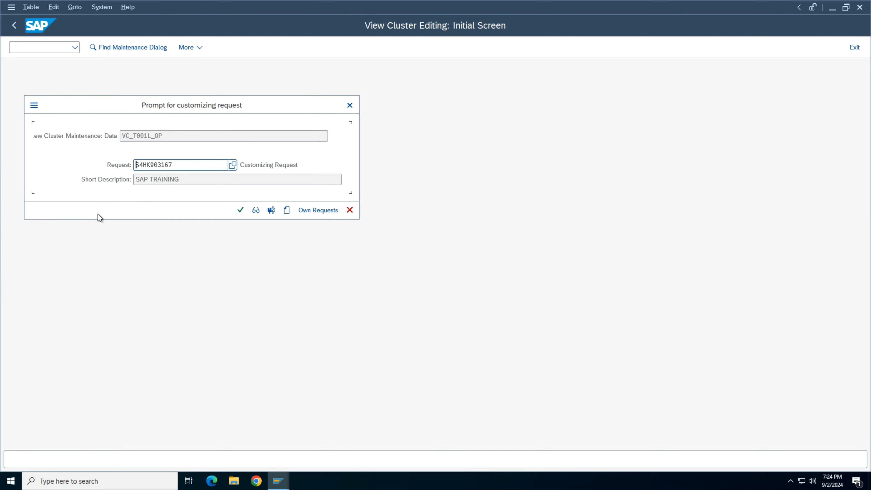
left_click(241, 210)
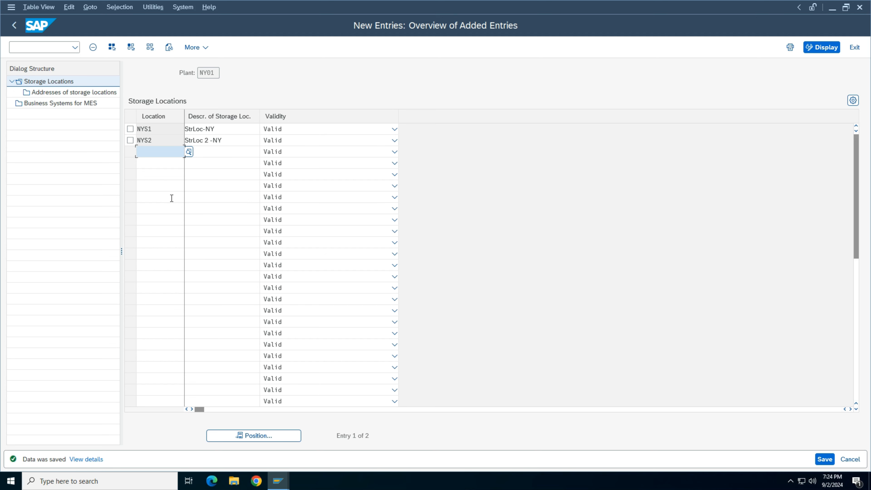
Go back to the customizing guide and execute Maintain storage location again for plant CA02.
left_click(14, 25)
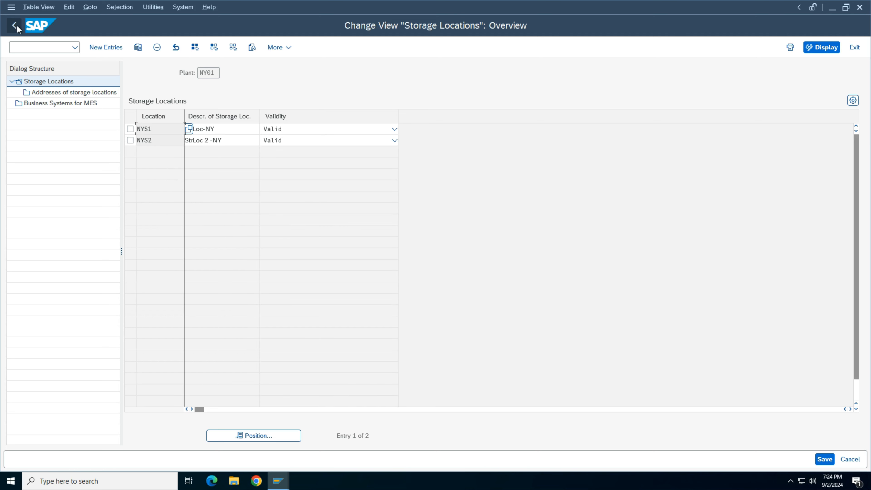
left_click(14, 26)
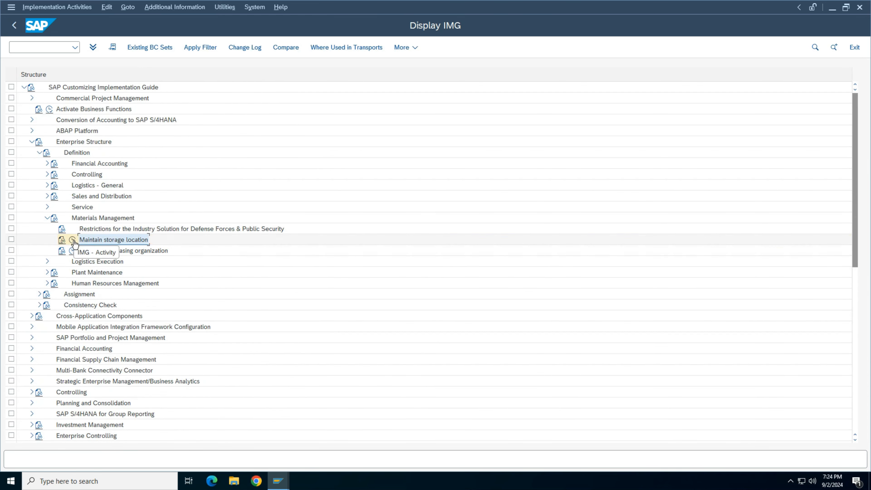
left_click(61, 239)
double_click(212, 150)
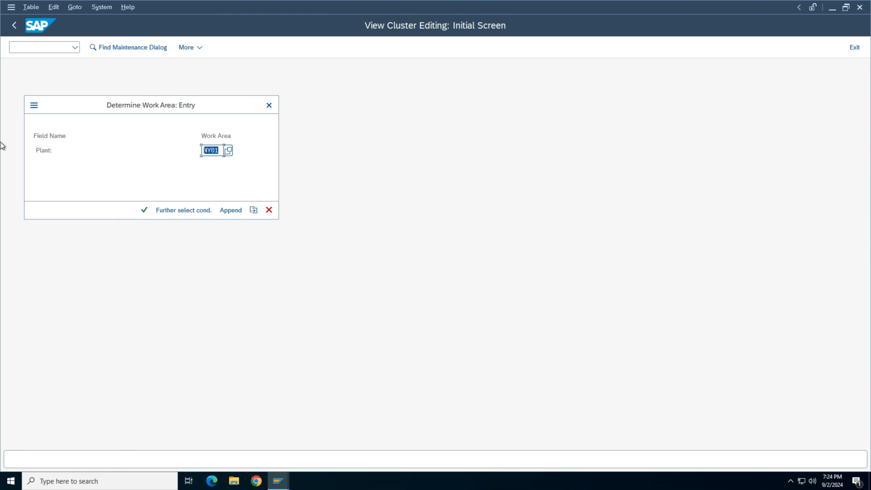
type("ca02")
key("Return")
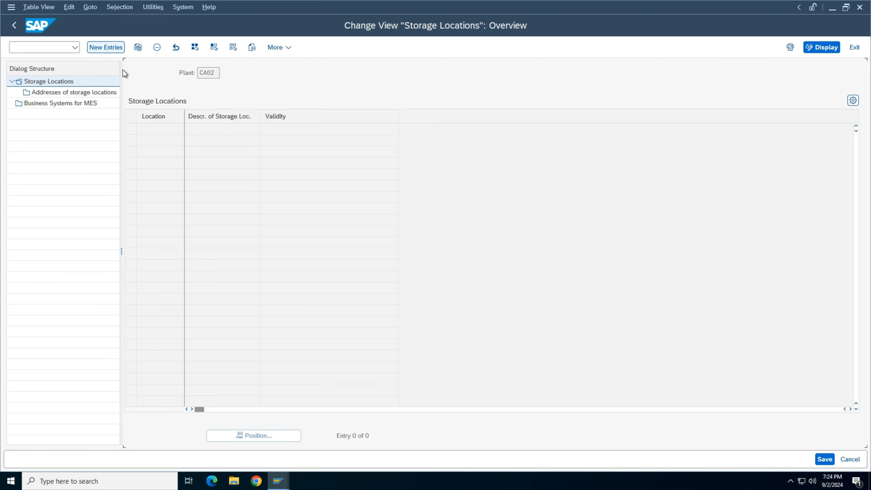
Start a new storage location entry for plant CA02 with the location code CASL.
key("F5")
key("Caps_Lock")
type("C")
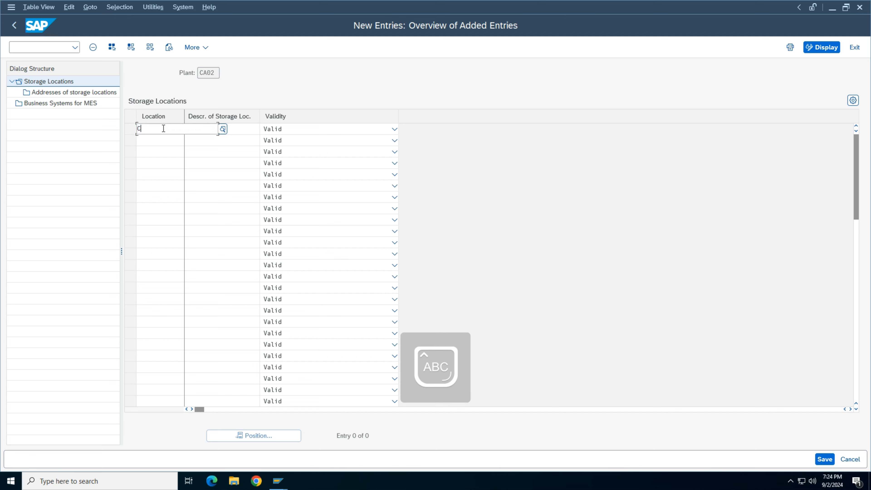
type("ASL")
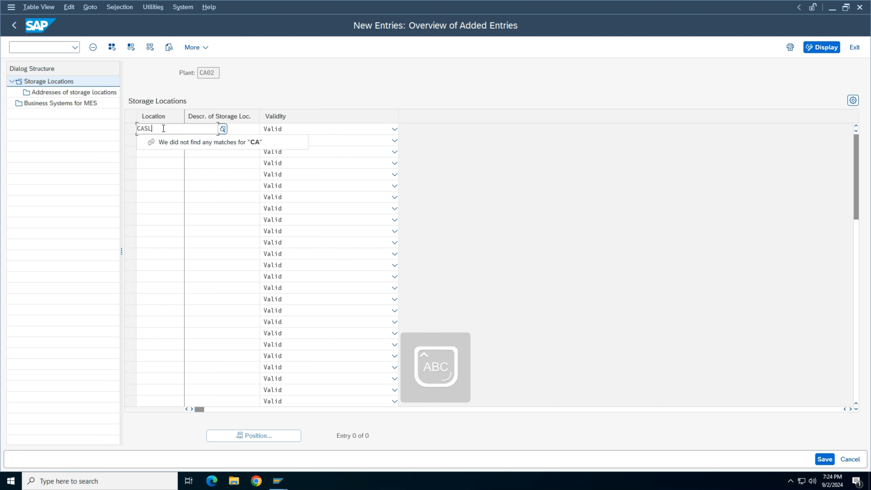
Describe storage location CASL as St Loc - CA and confirm the entry.
key("Tab")
type("StrLoc-N")
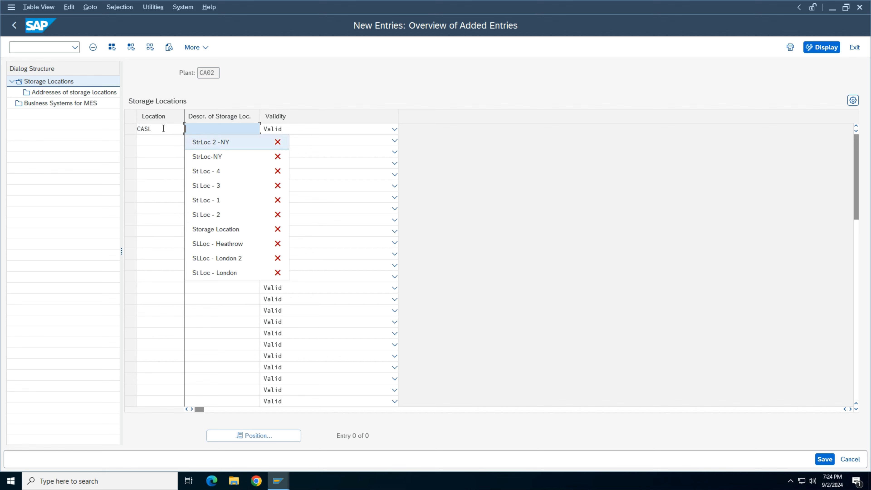
key("BackSpace")
key("BackSpace")
key("BackSpace")
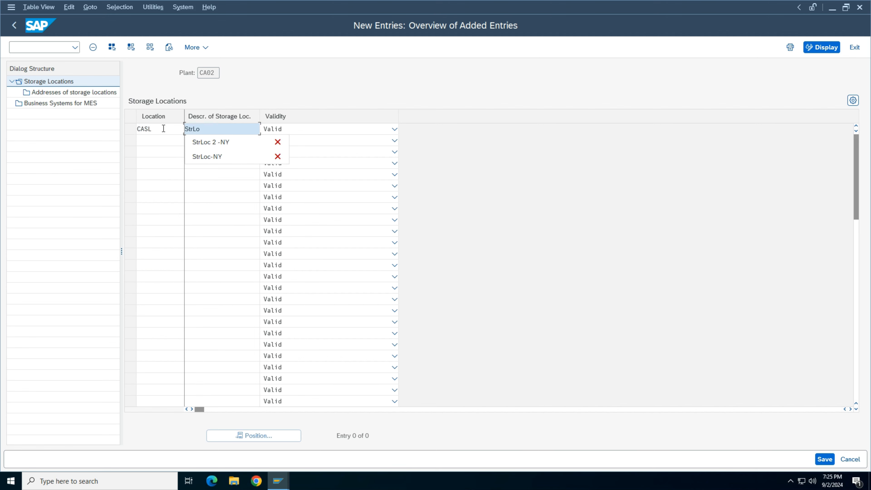
key("BackSpace")
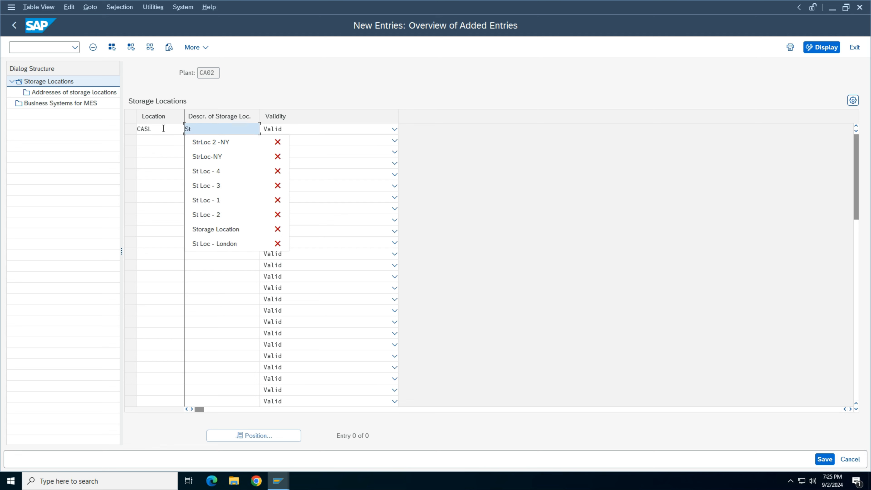
type("L")
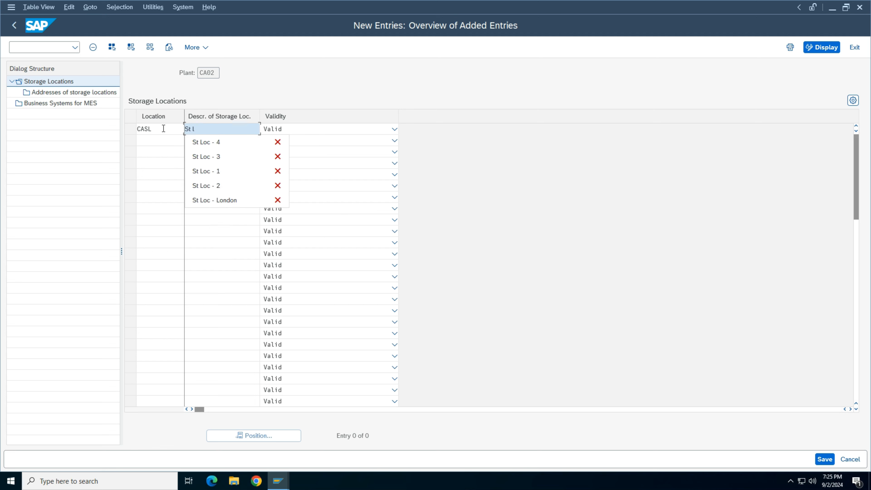
key("BackSpace")
key("BackSpace")
key("Caps_Lock")
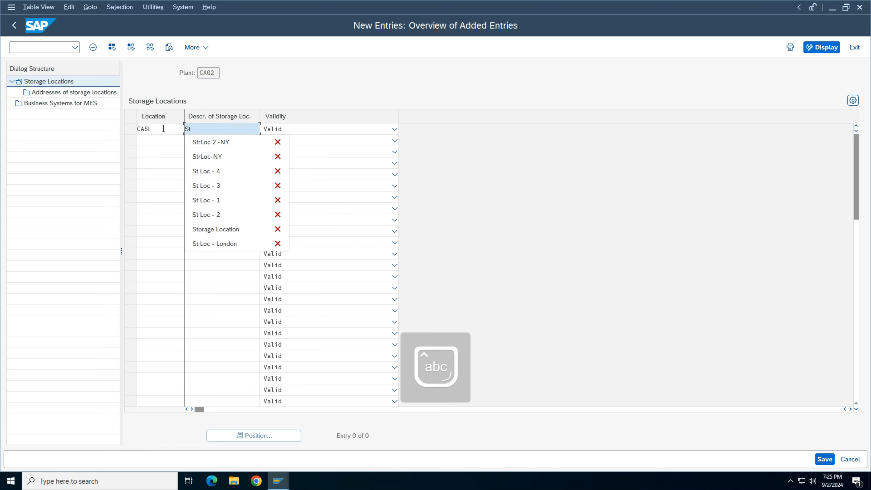
type("Loc")
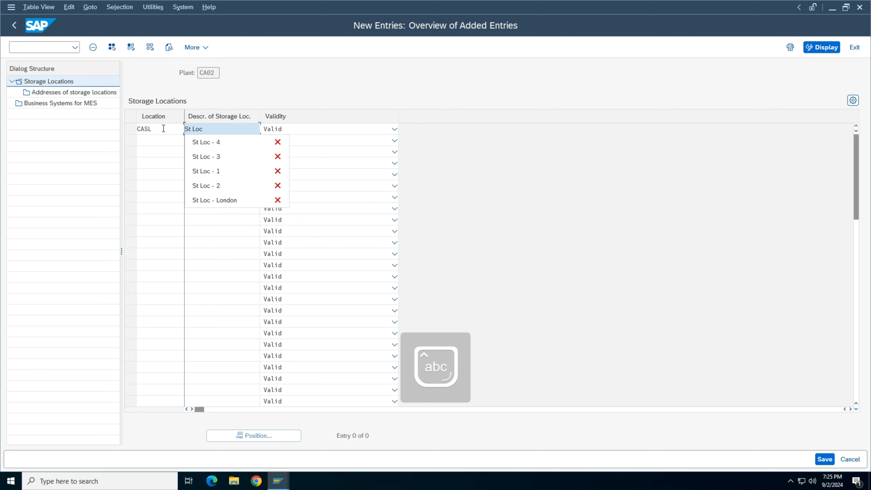
type("--")
key("BackSpace")
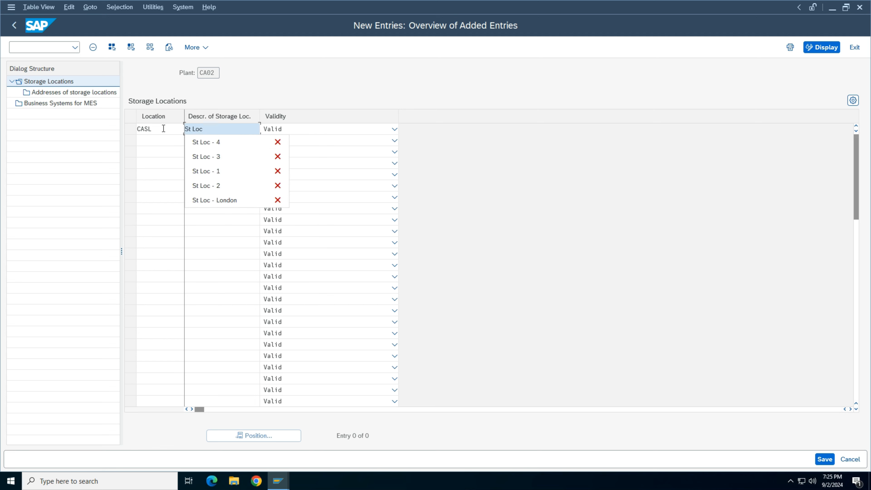
type("- CA")
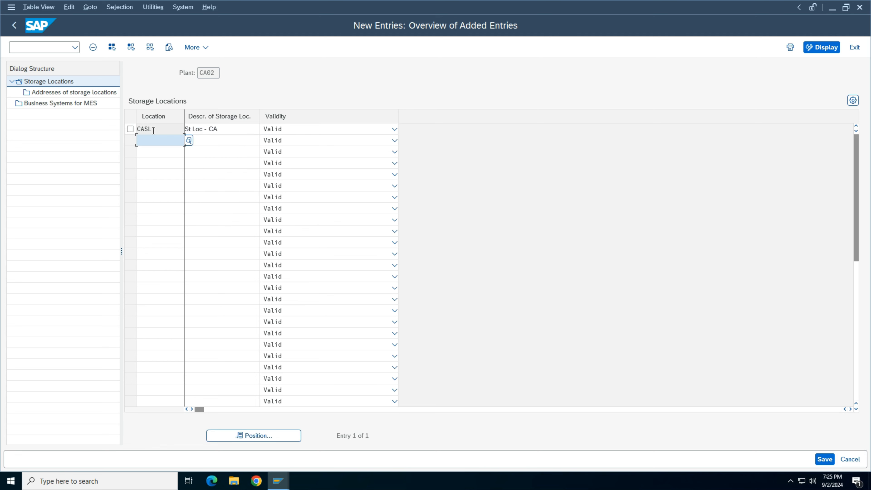
key("Return")
Create address number 1 for storage location CASL with the country CA, and accept the address.
double_click(105, 94)
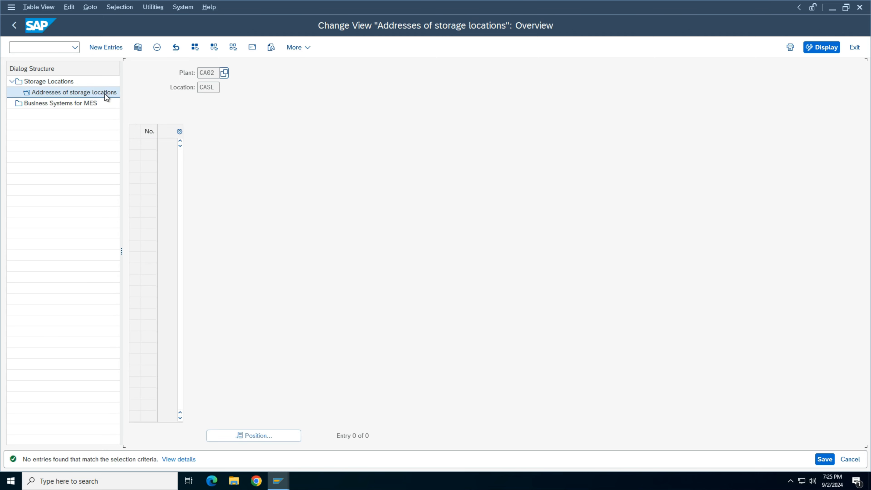
key("F5")
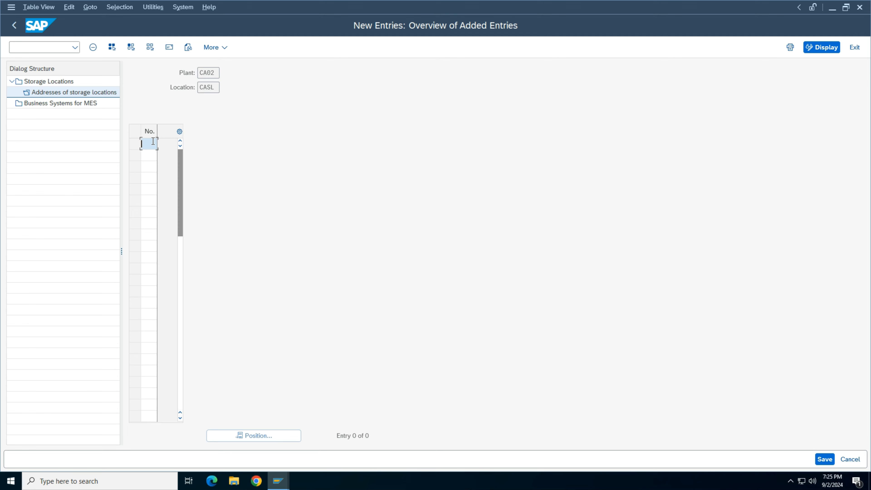
key("Return")
left_click(210, 213)
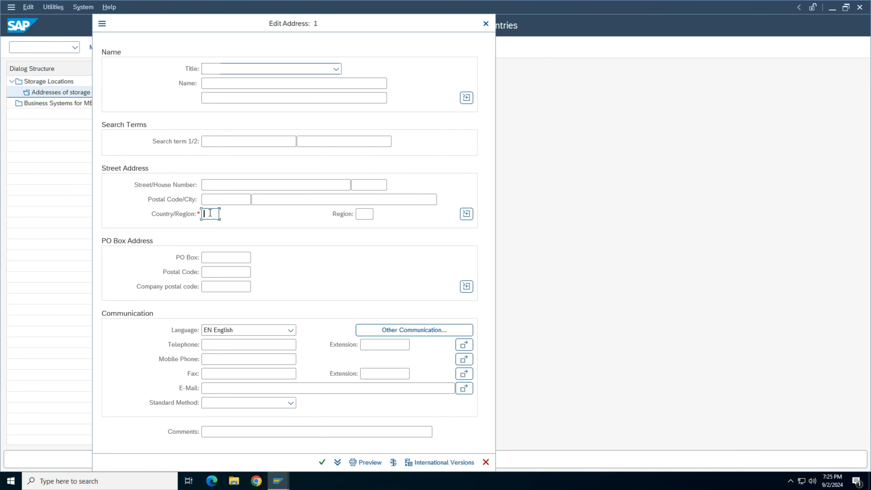
type("CA")
key("Return")
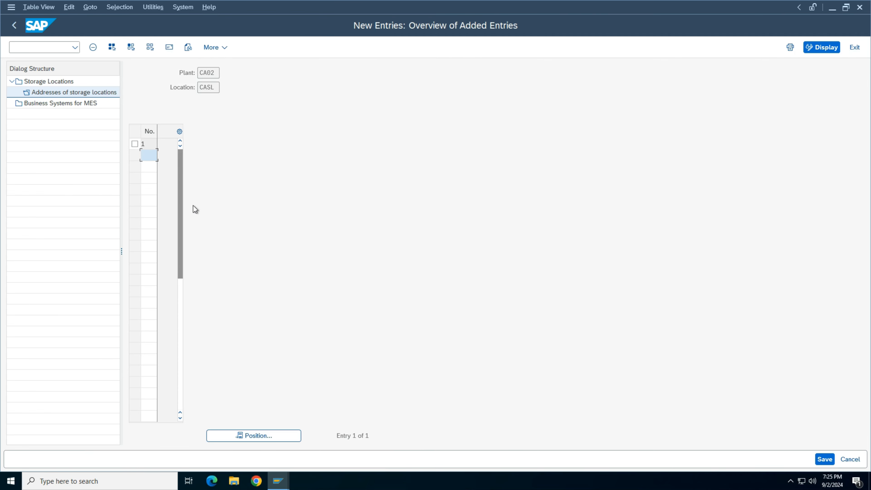
Return to the storage locations list for plant CA02 and save it to the proposed customizing request.
double_click(65, 81)
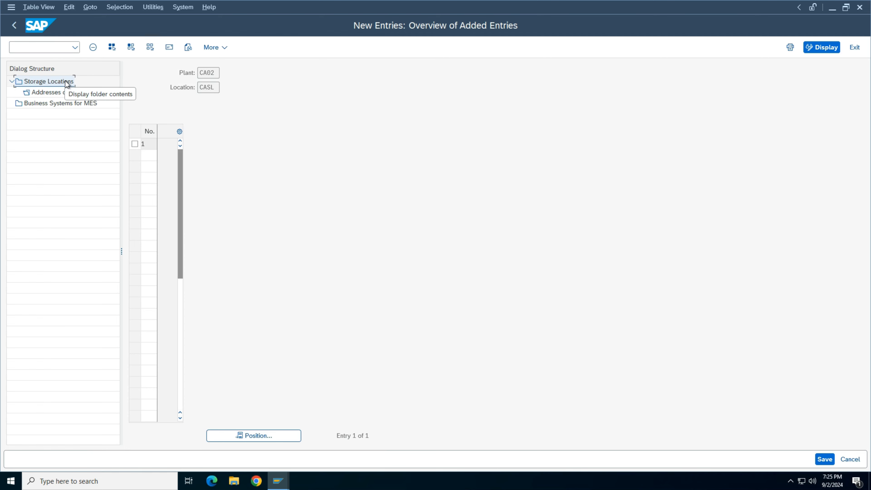
left_click(825, 459)
left_click(241, 210)
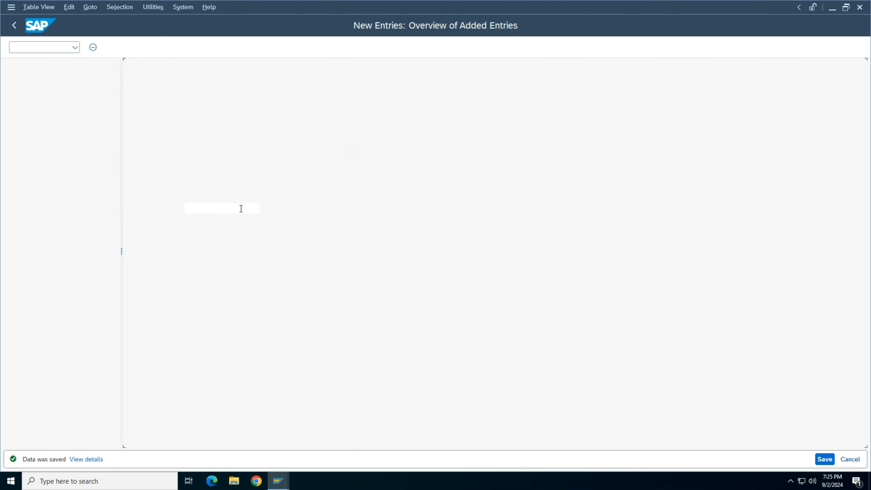
Go back to the customizing guide and execute Maintain storage location for plant IN03.
left_click(15, 26)
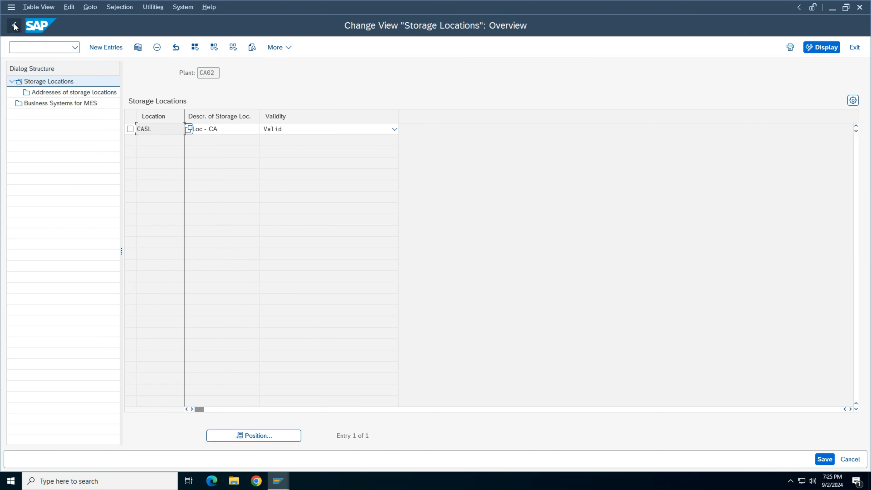
left_click(15, 26)
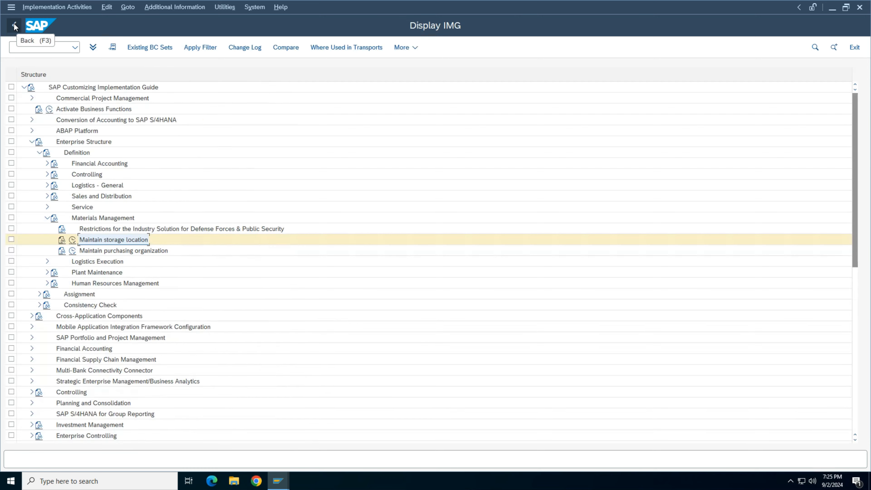
left_click(72, 241)
left_click_drag(222, 153, 59, 153)
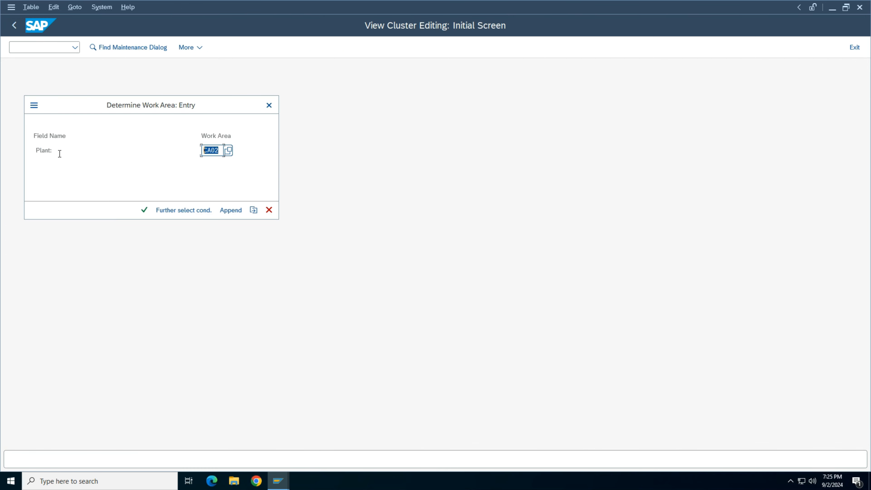
type("IN03")
key("Return")
Add storage location INSL with the description St Loc - IN to plant IN03.
left_click(103, 47)
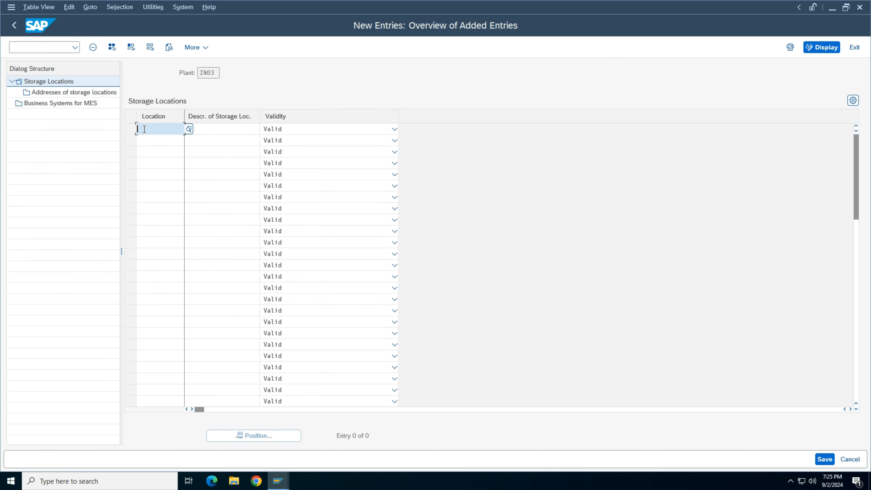
key("Caps_Lock")
type("INSL")
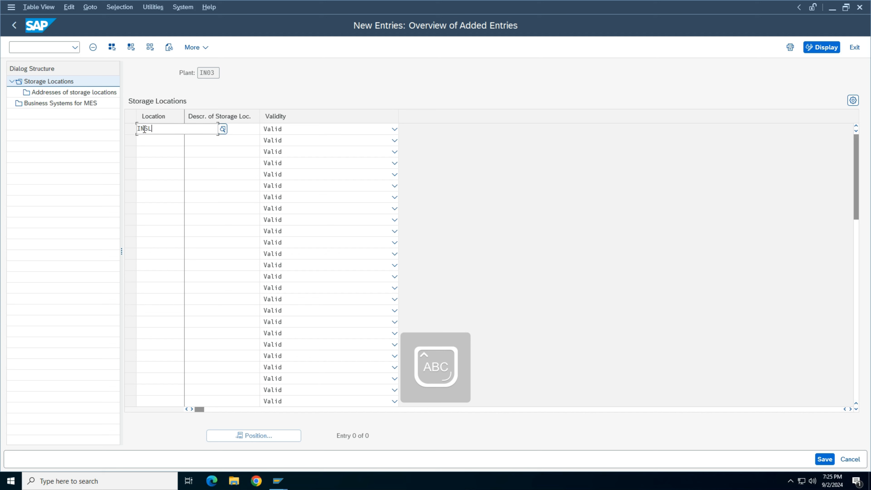
key("Tab")
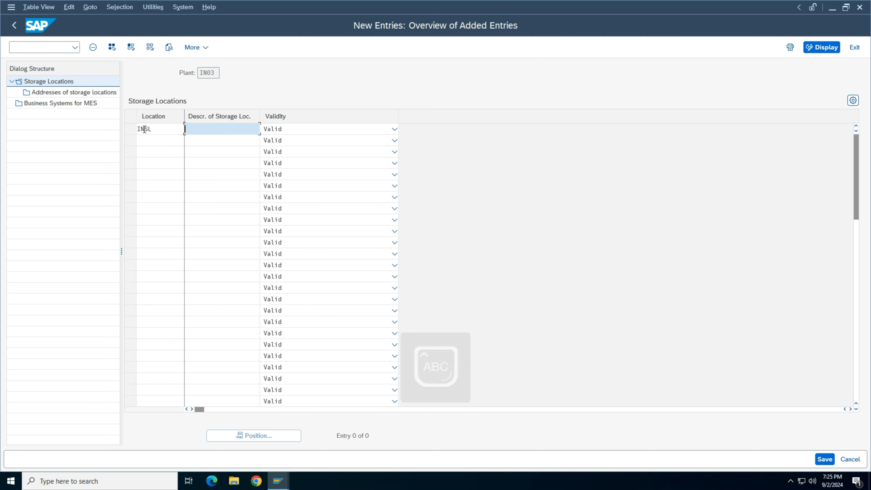
type("St Loc - CA")
key("Down")
key("Return")
key("BackSpace")
key("BackSpace")
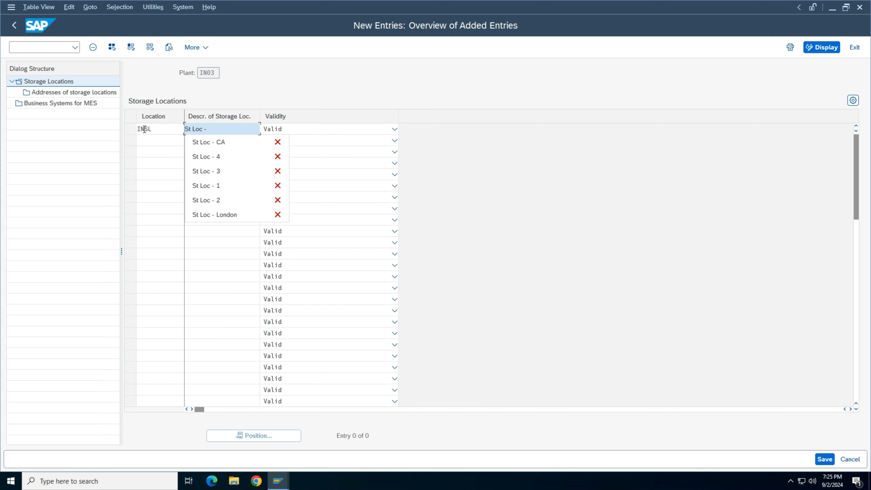
type("IN")
key("Return")
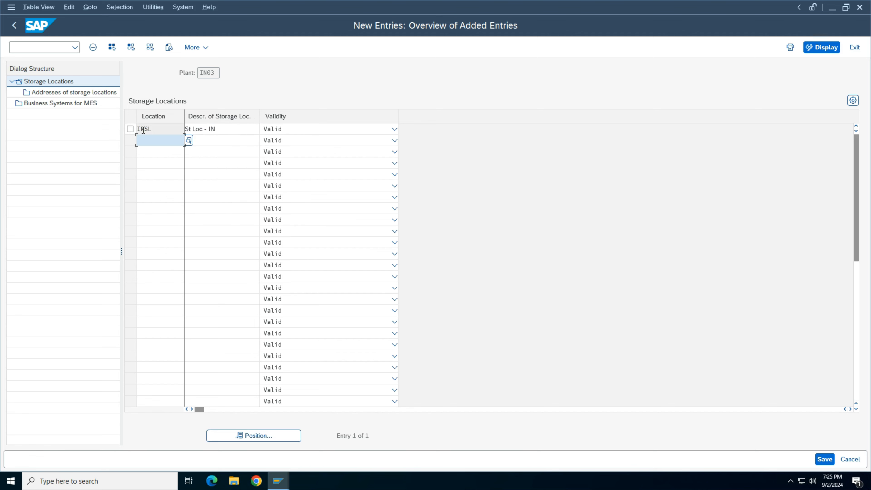
Create address number 1 for storage location INSL and open its address details.
double_click(79, 92)
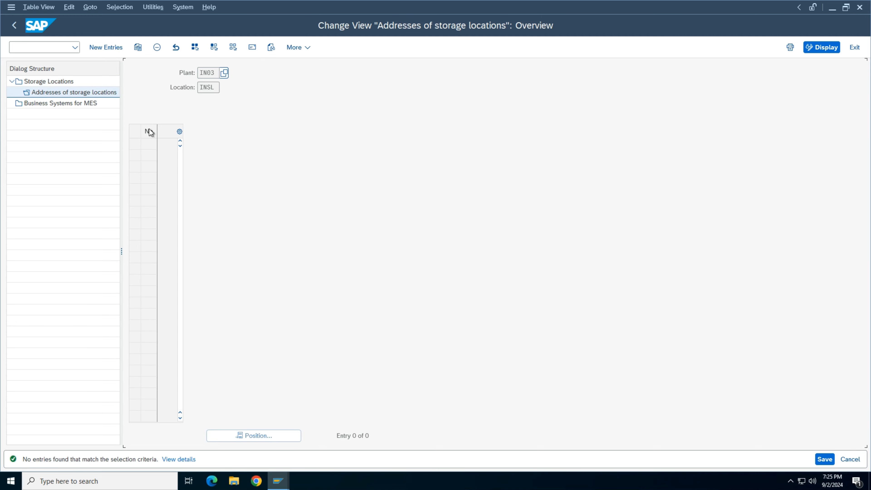
left_click(106, 47)
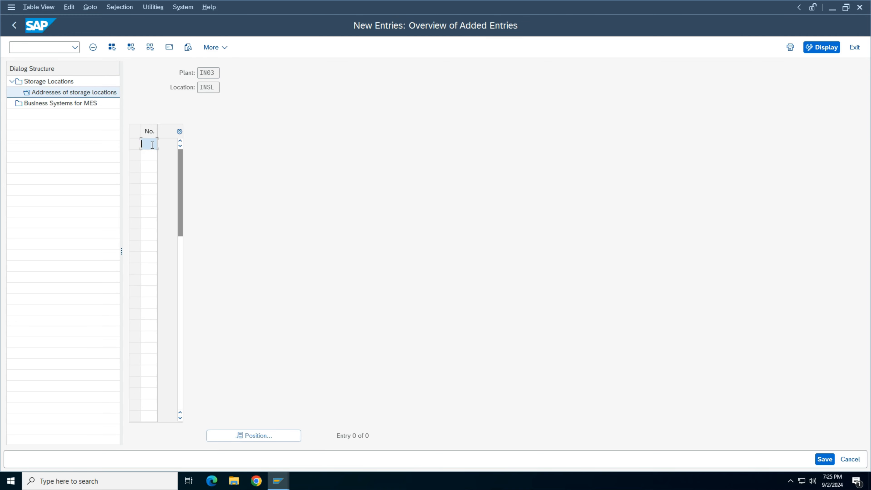
key("F1")
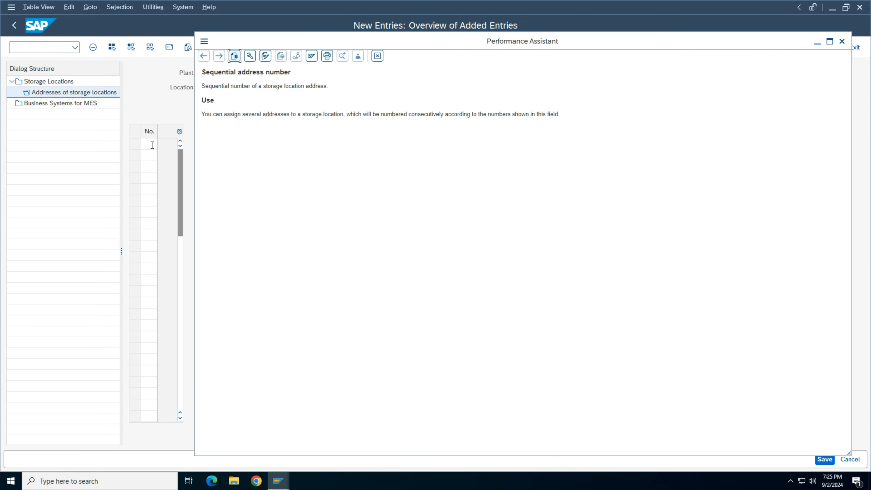
left_click(842, 42)
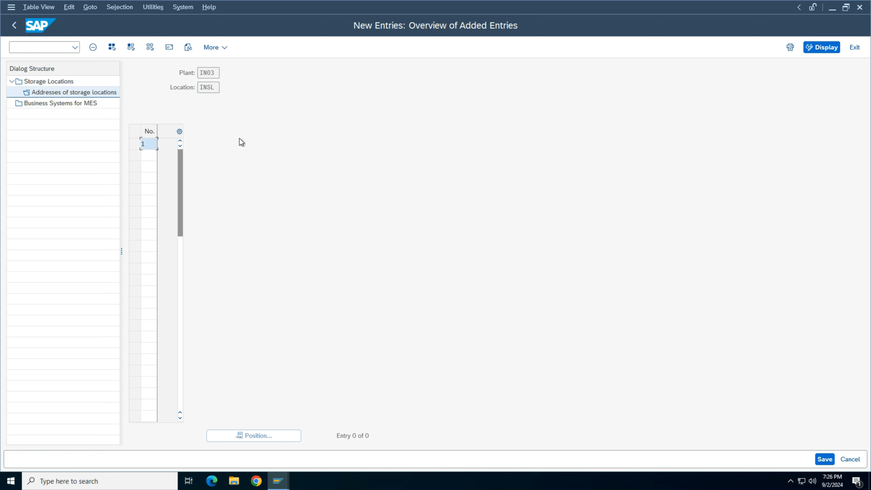
key("Return")
Set the INSL address title to Company and the country to US, and accept the address.
left_click(284, 69)
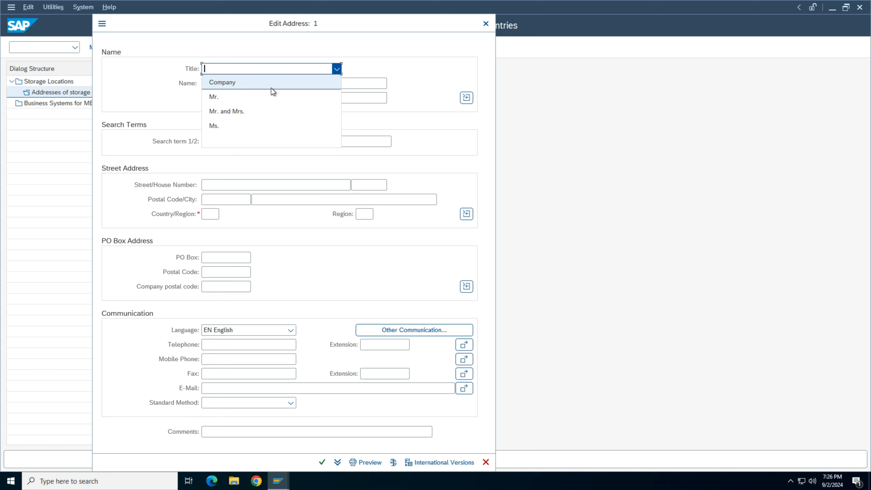
left_click(271, 88)
left_click(209, 214)
type("US")
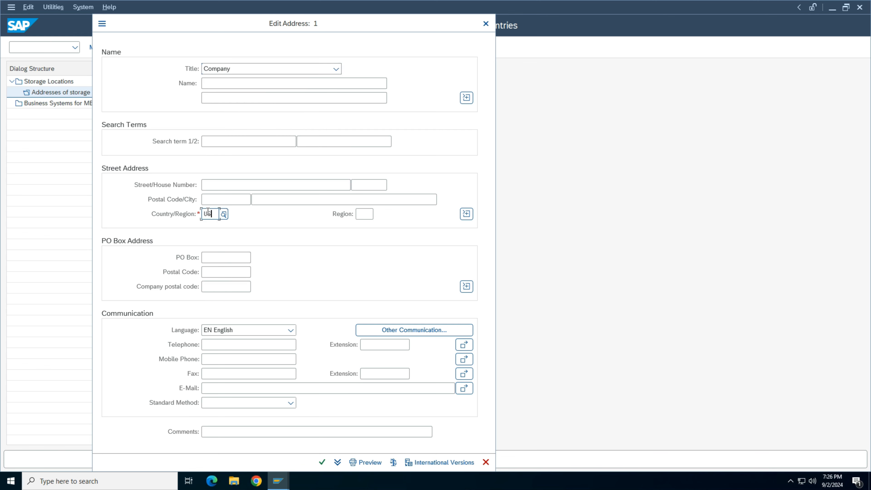
key("Return")
Save the plant IN03 storage locations to customizing request S4HK903167, SAP TRAINING, and return to the customizing guide.
left_click(48, 81)
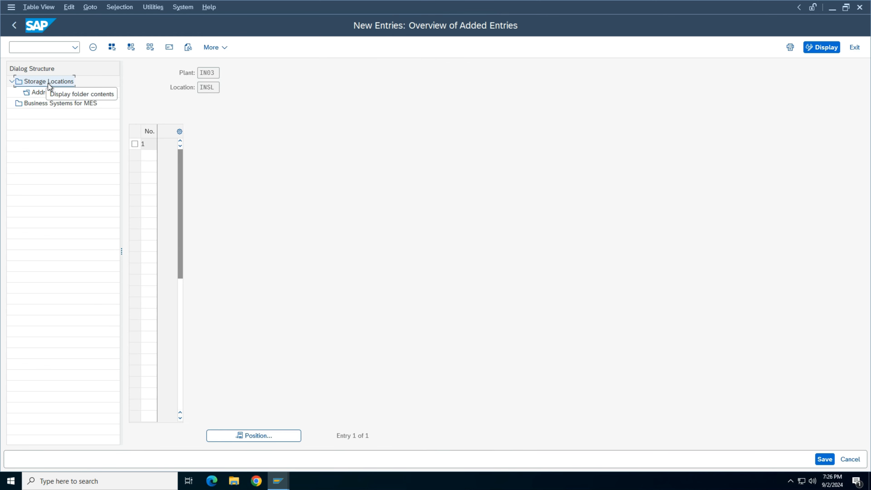
left_click(825, 460)
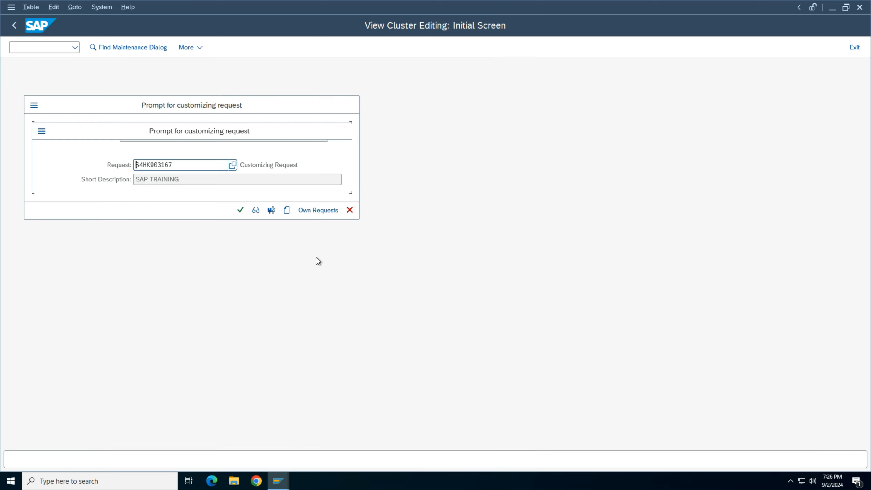
left_click(240, 211)
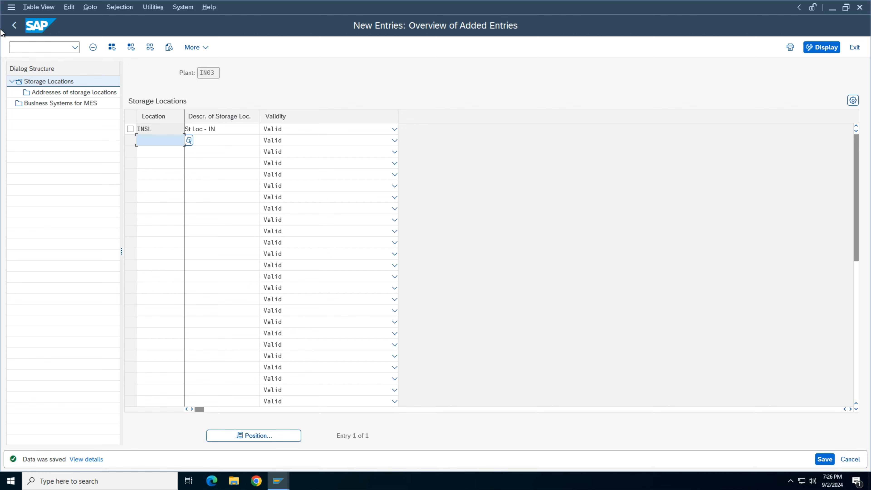
left_click(15, 25)
left_click(15, 25)
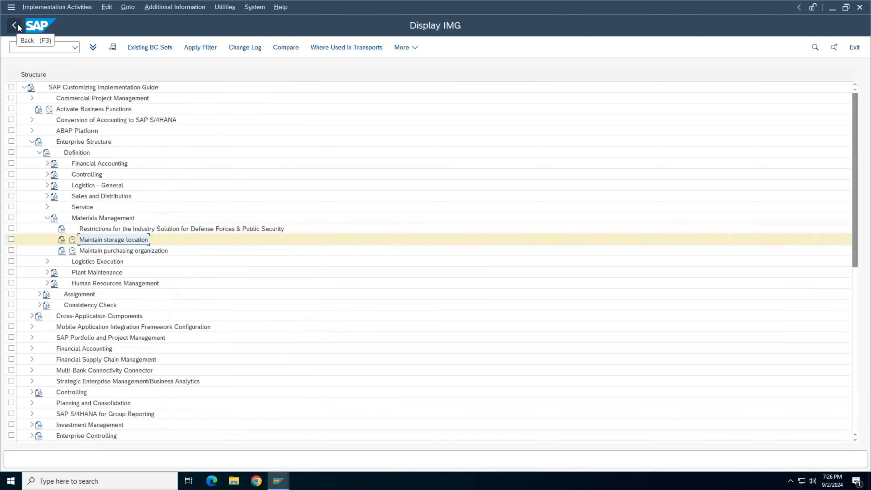
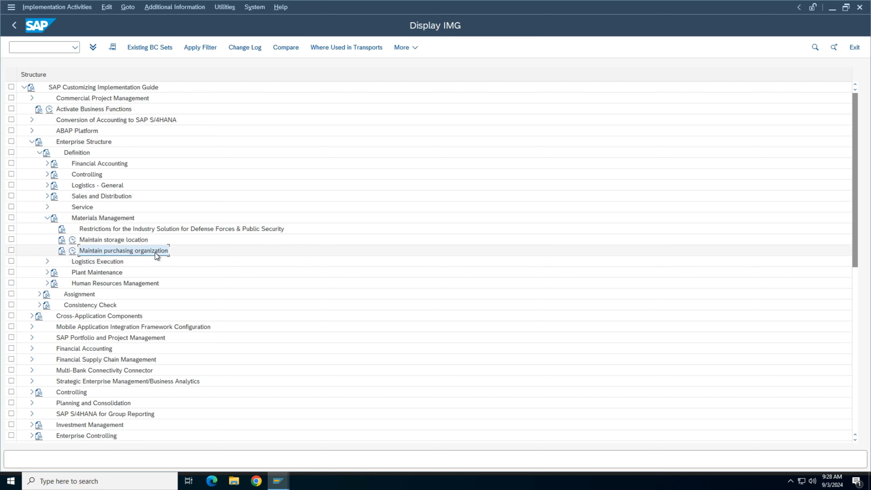
Create purchasing organization TIPO with the description Pur Org - TIPO in the Materials Management definition.
left_click(72, 250)
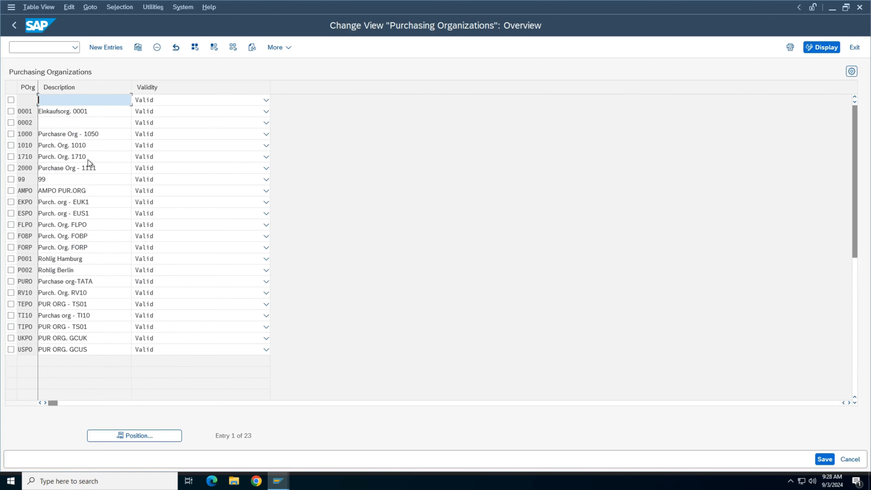
left_click(102, 48)
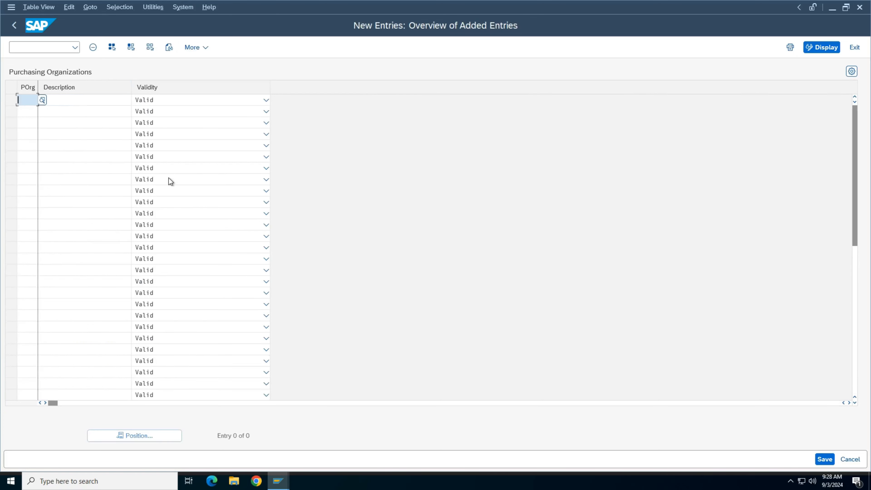
key("Caps_Lock")
type("TIPO")
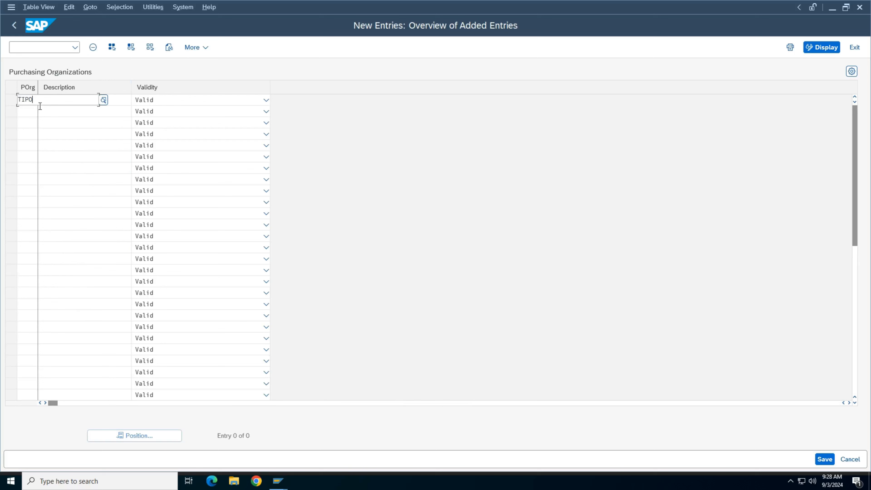
key("Tab")
key("Caps_Lock")
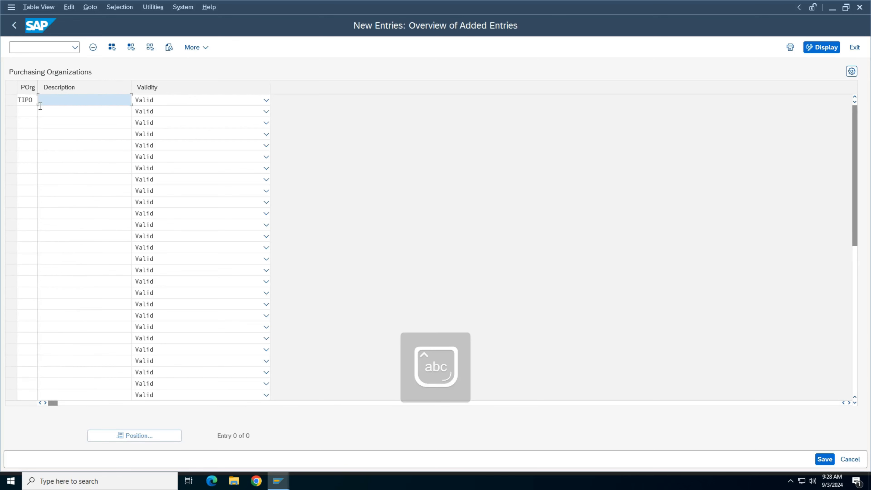
left_click(40, 103)
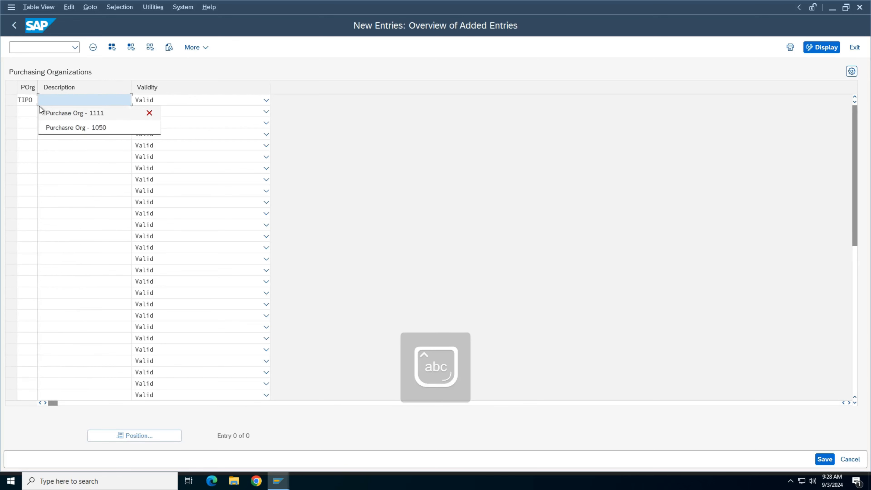
type("Pur")
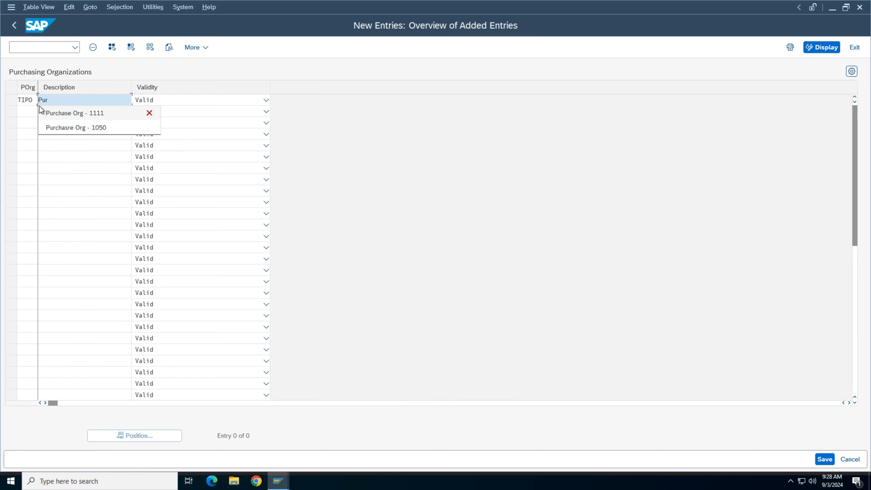
type(" Org")
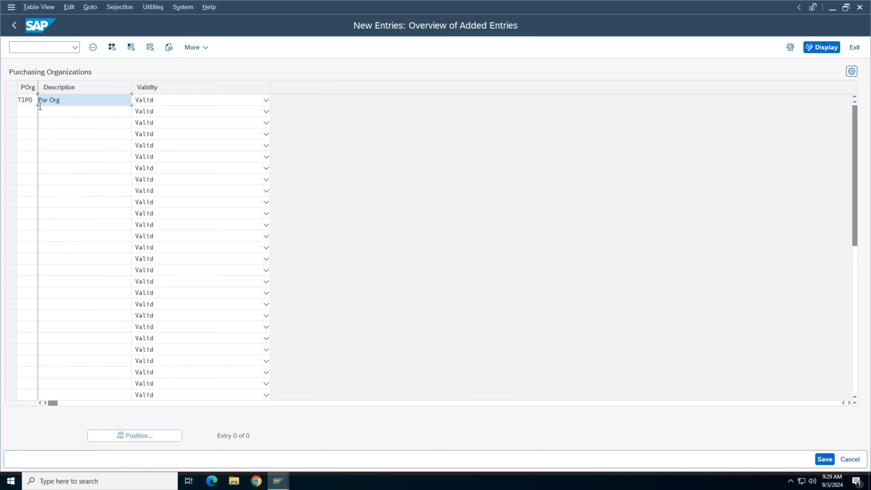
type(" - TIPO")
key("Return")
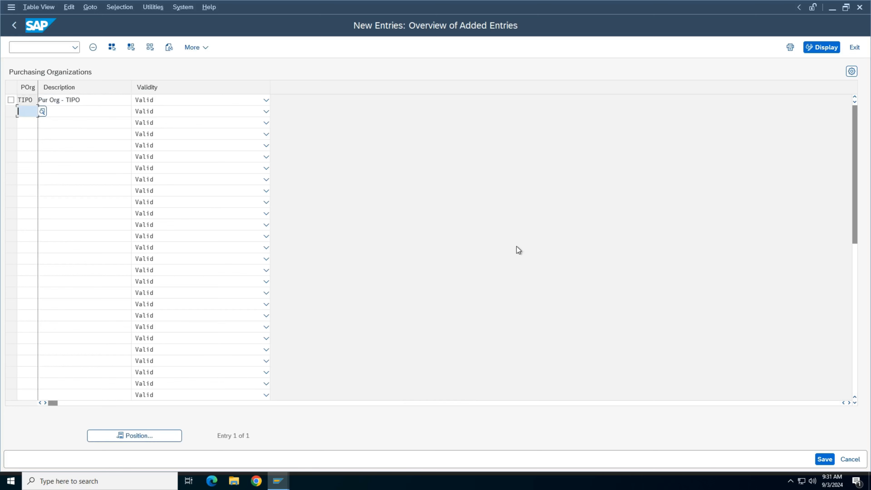
Save the new purchasing organization to customizing request S4HK903167 and return to the customizing guide.
left_click(825, 459)
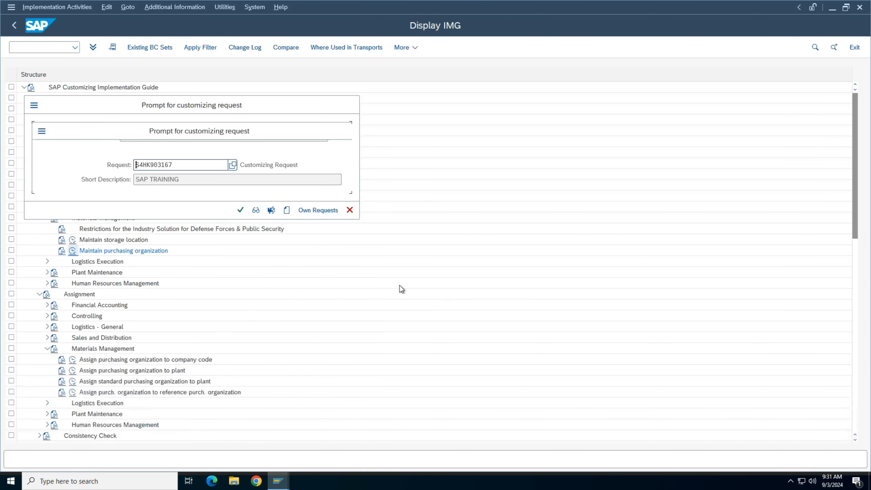
left_click(240, 210)
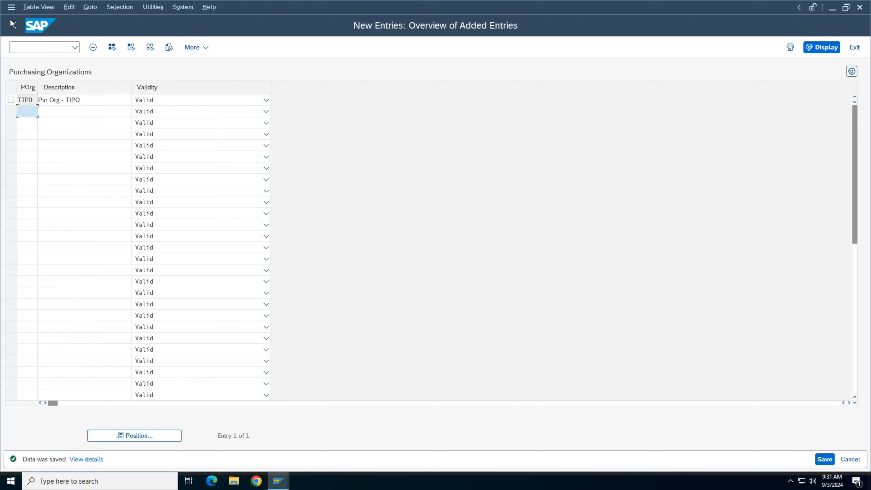
left_click(15, 26)
left_click(15, 26)
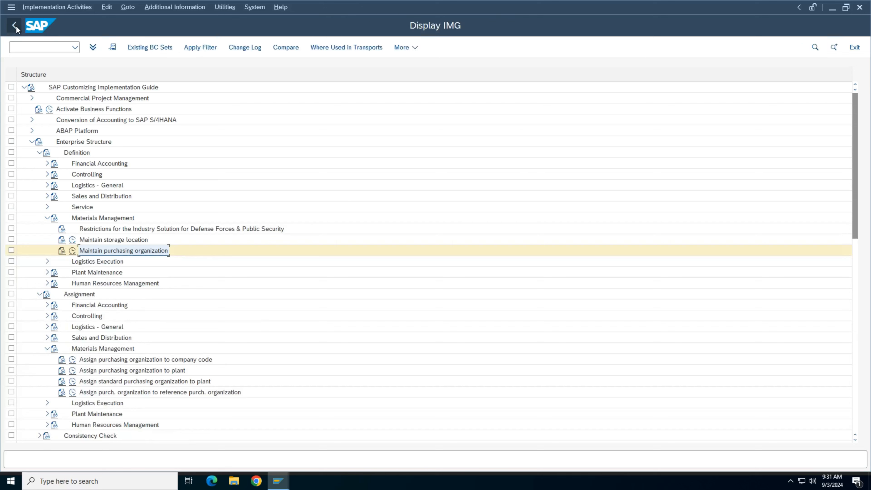
Open the activity that assigns purchasing organizations to company codes, under the Materials Management assignments.
scroll(288, 281, "down", 1)
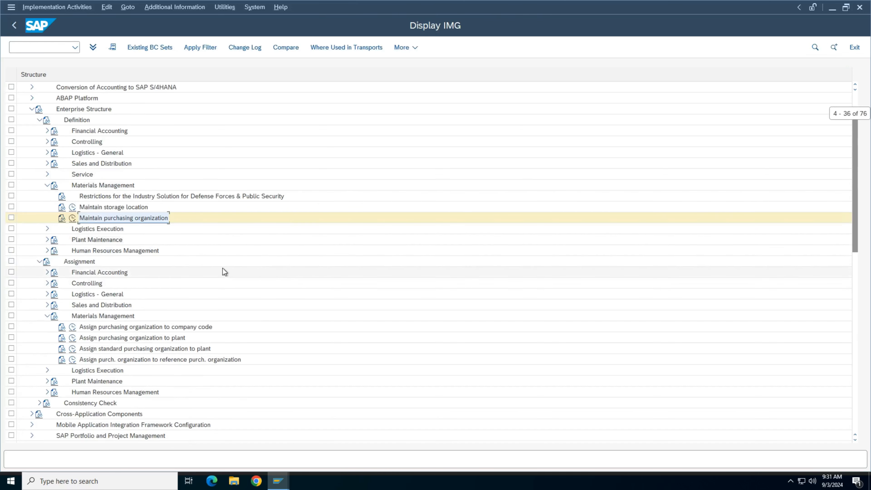
left_click(88, 262)
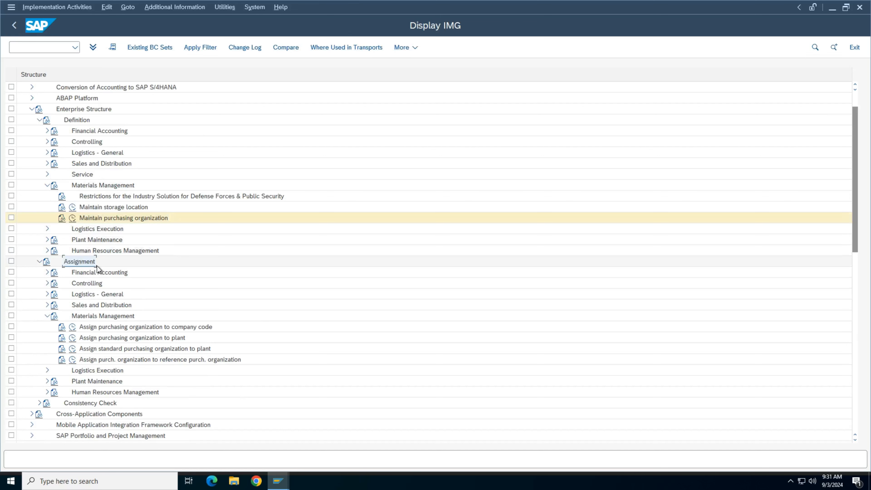
scroll(103, 273, "down", 3)
left_click(88, 214)
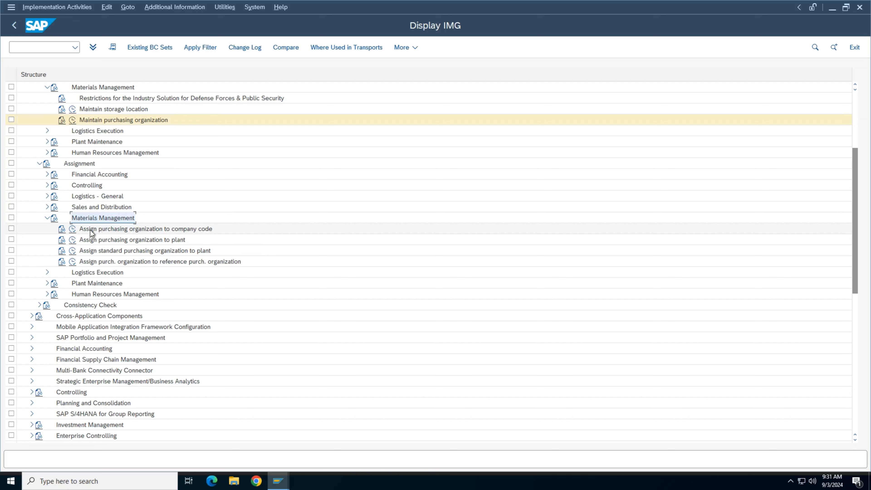
left_click(72, 229)
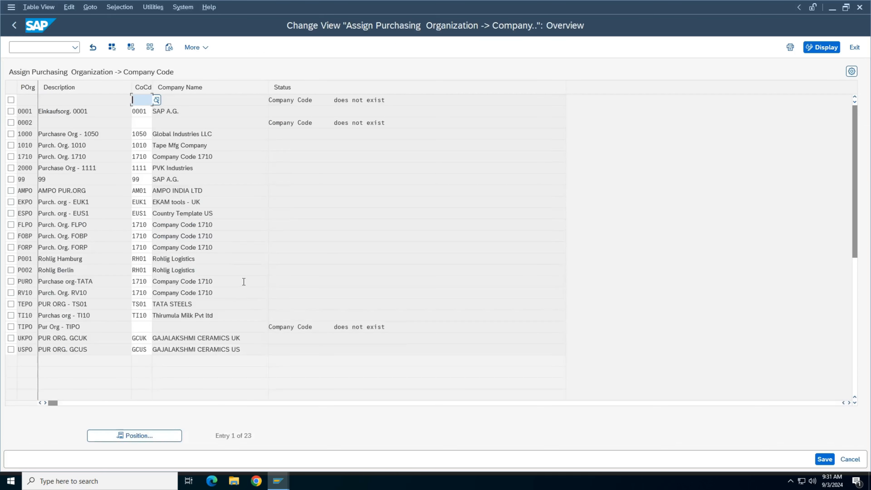
Assign company code TIUS, Tech Innovators Inc - US, to purchasing organization TIPO.
scroll(130, 241, "down", 2)
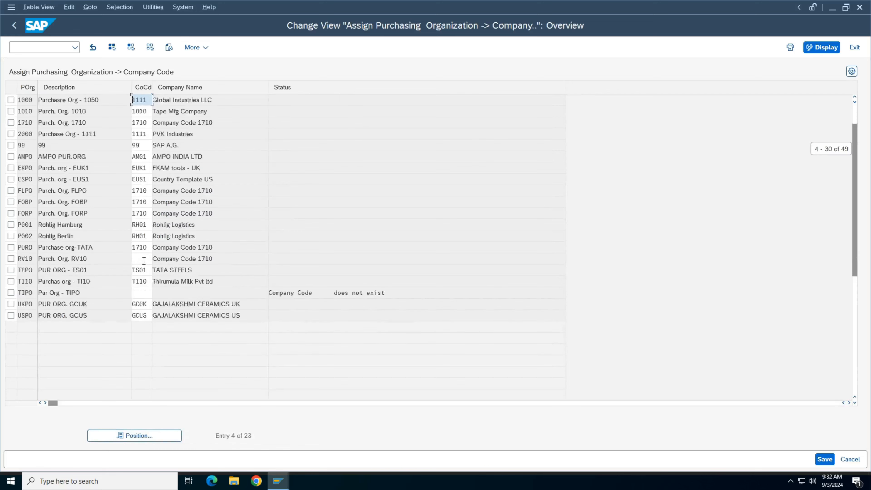
left_click(11, 259)
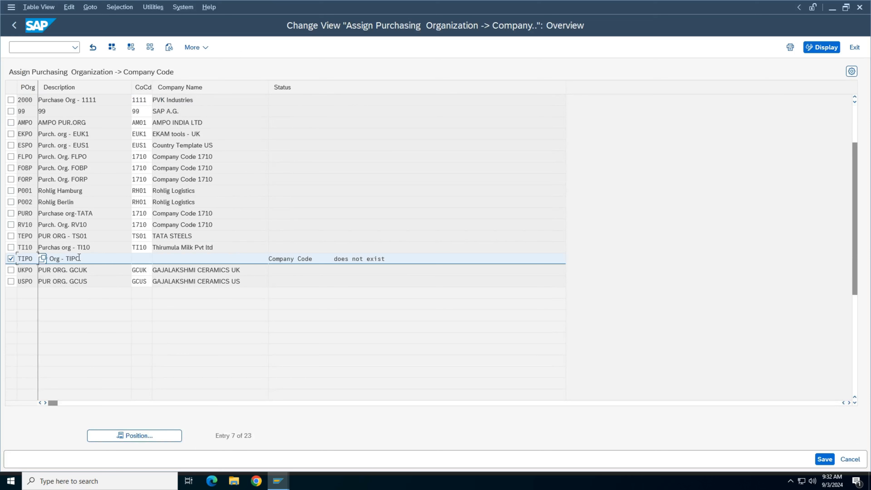
left_click_drag(79, 258, 21, 257)
left_click(141, 261)
left_click(156, 259)
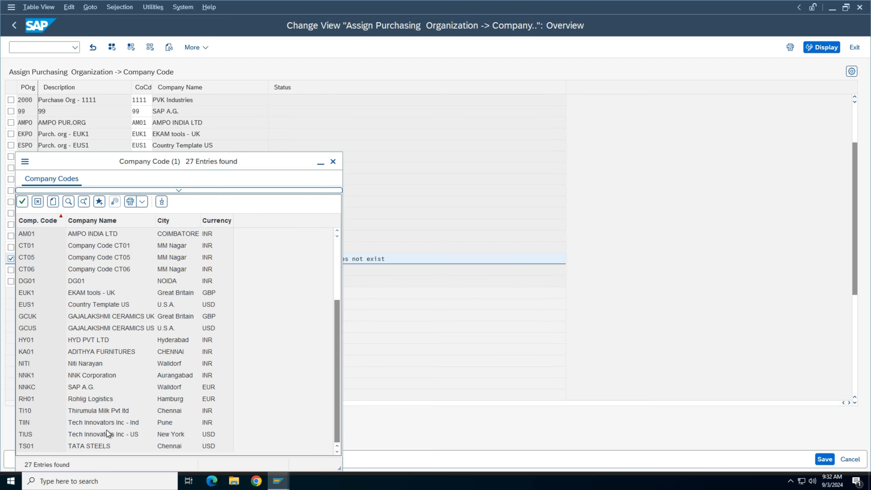
double_click(126, 434)
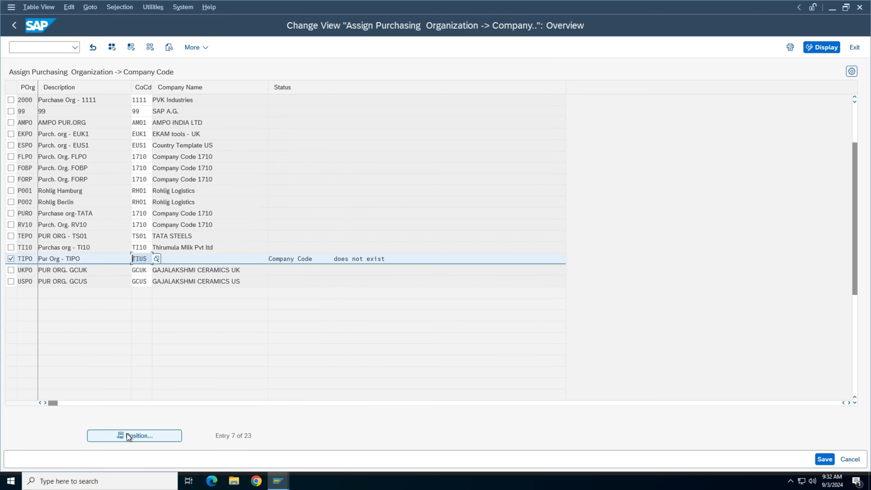
key("Return")
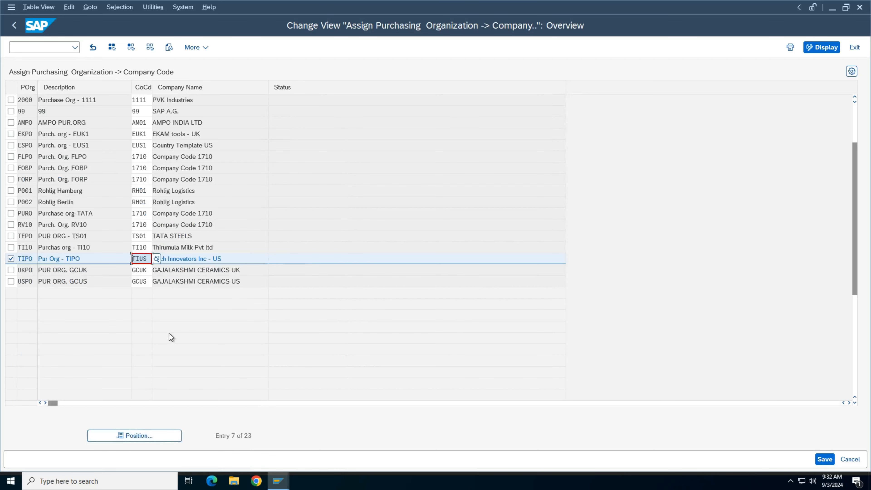
Save the company code assignment to customizing request S4HK903167 and open the activity that assigns purchasing organizations to plants.
left_click(825, 459)
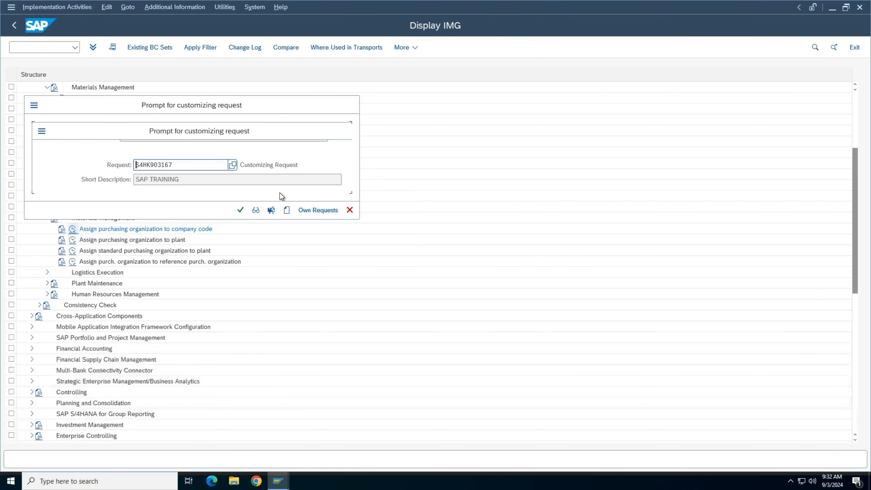
left_click(240, 210)
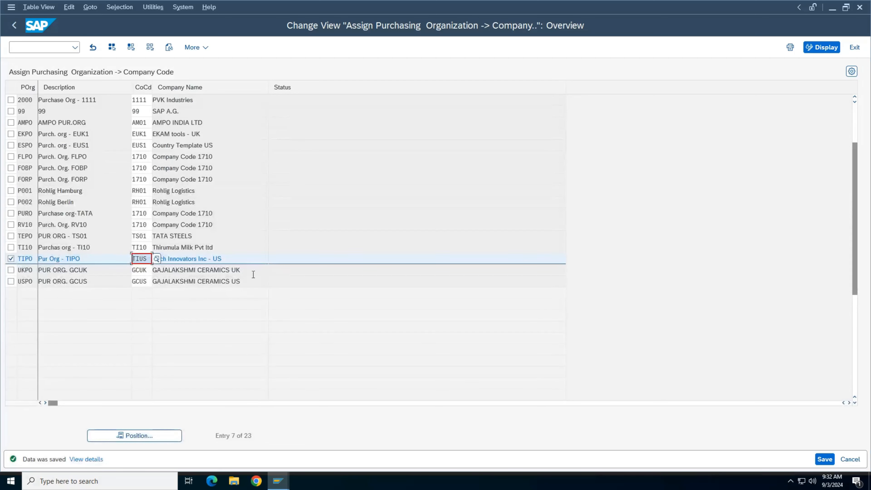
left_click(15, 25)
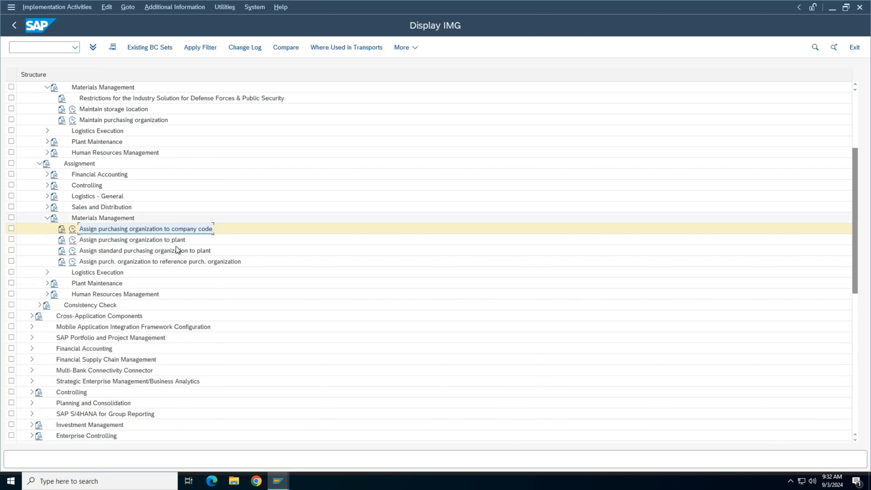
left_click(111, 241)
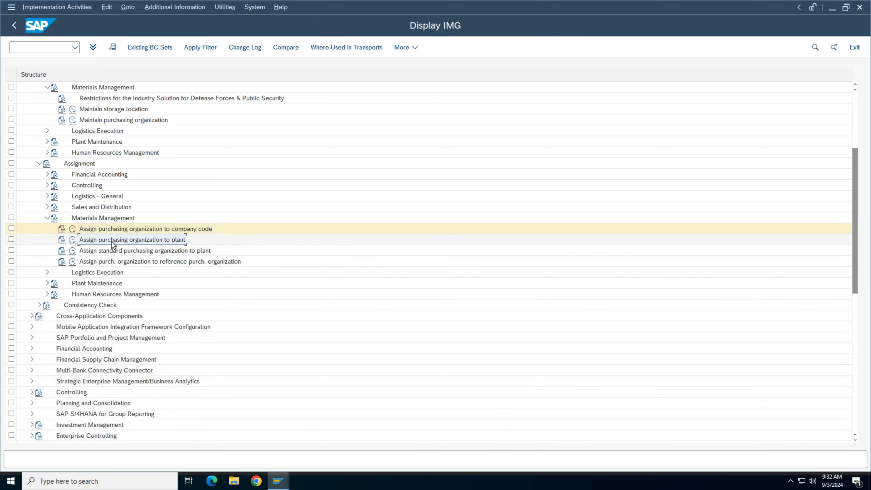
left_click(72, 240)
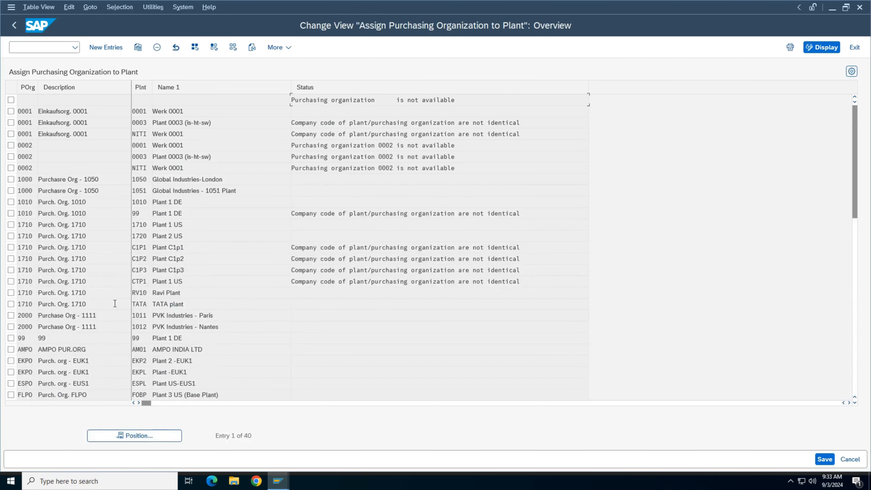
Look for purchasing organization TIPO among the existing plant assignments.
scroll(116, 305, "down", 5)
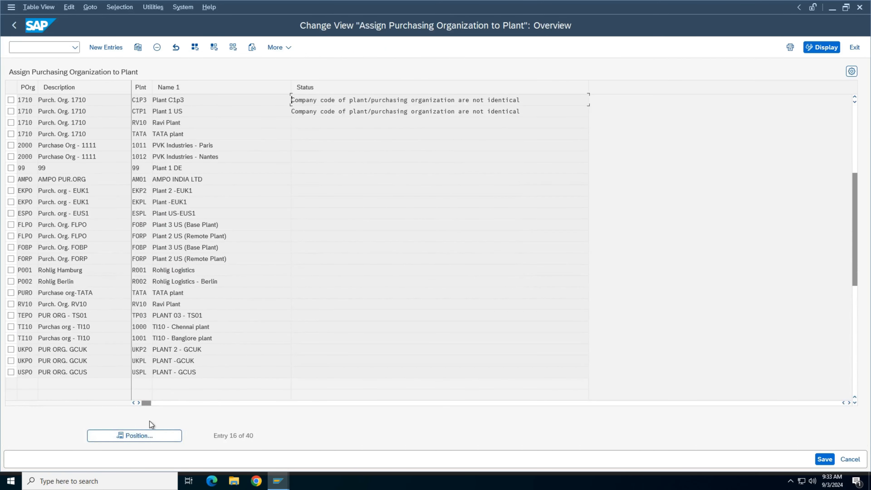
left_click(164, 440)
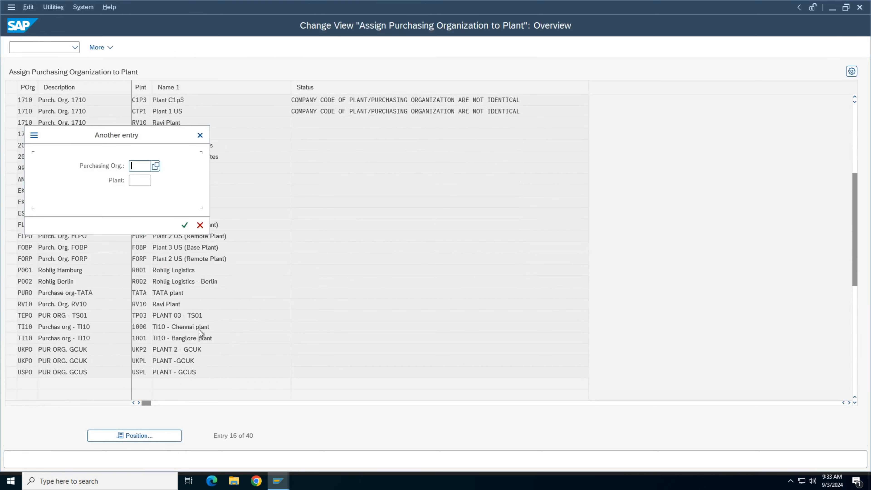
key("Caps_Lock")
type("UKP0")
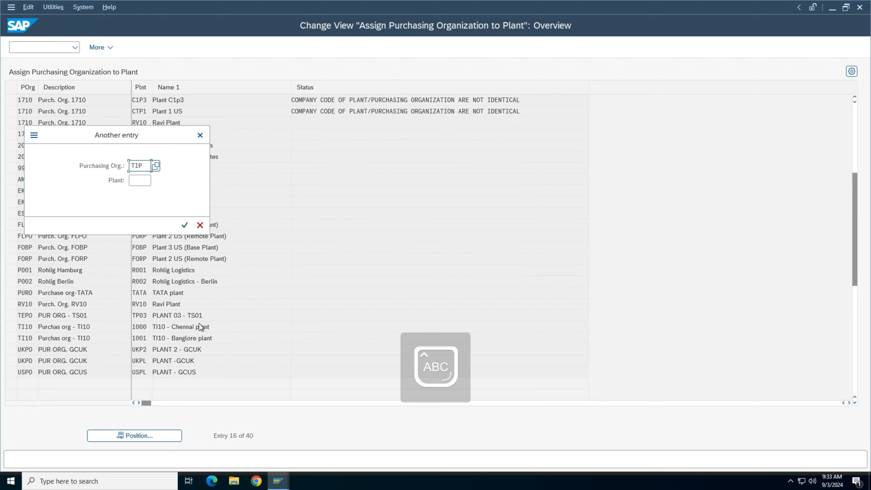
key("Return")
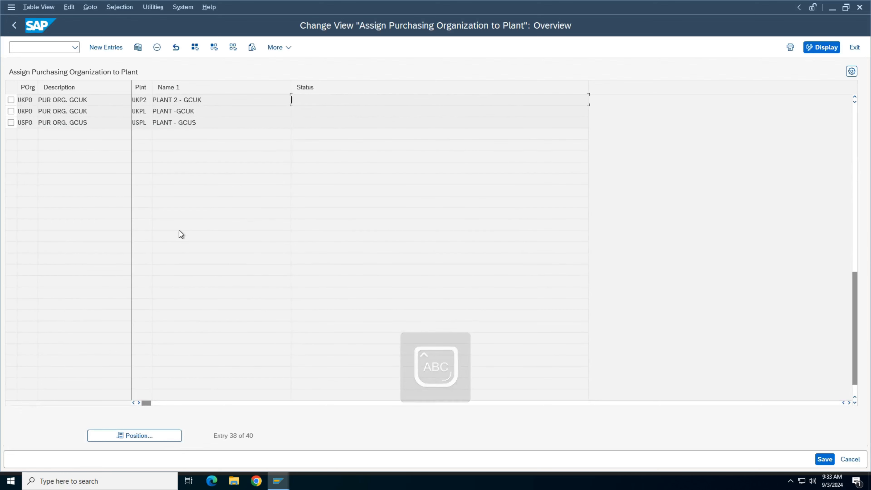
scroll(122, 153, "up", 8)
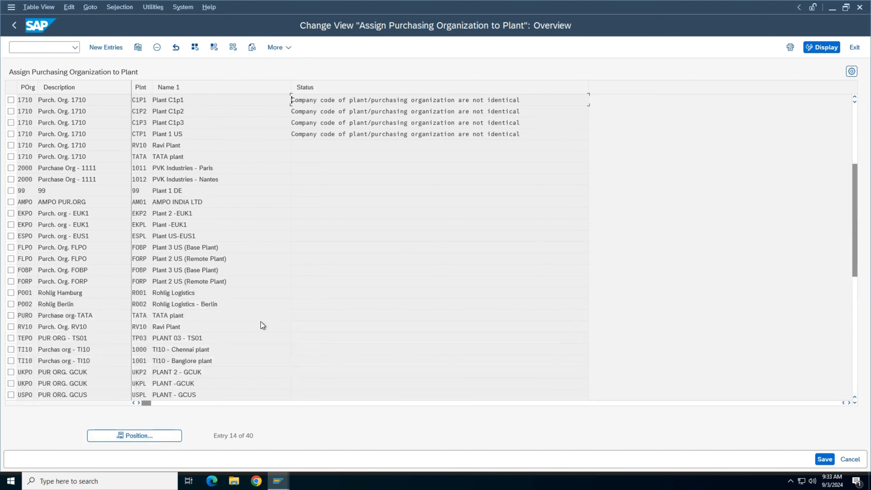
scroll(118, 223, "up", 2)
scroll(118, 223, "down", 3)
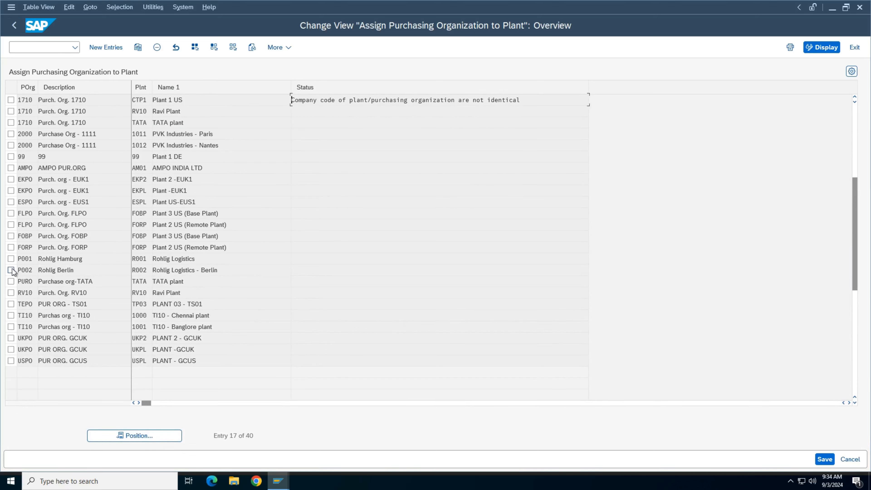
Add a new entry assigning purchasing organization TIPO to plant NY01.
left_click(108, 47)
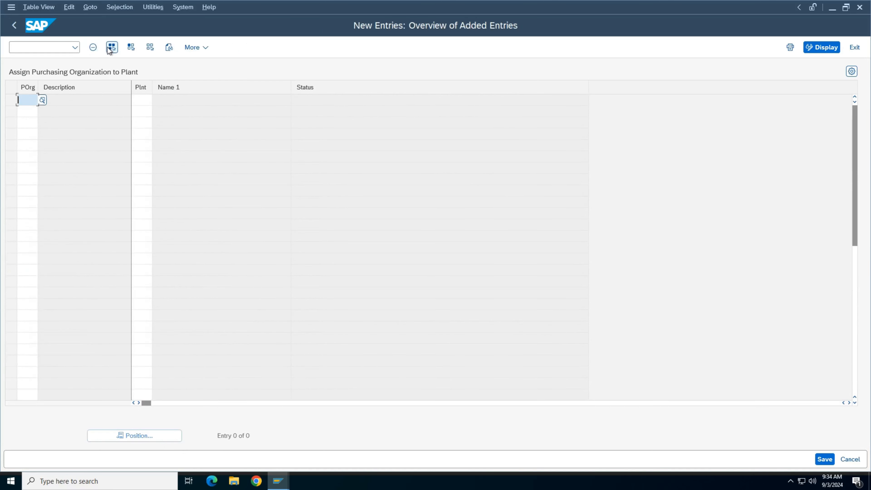
type("TIPO")
key("Tab")
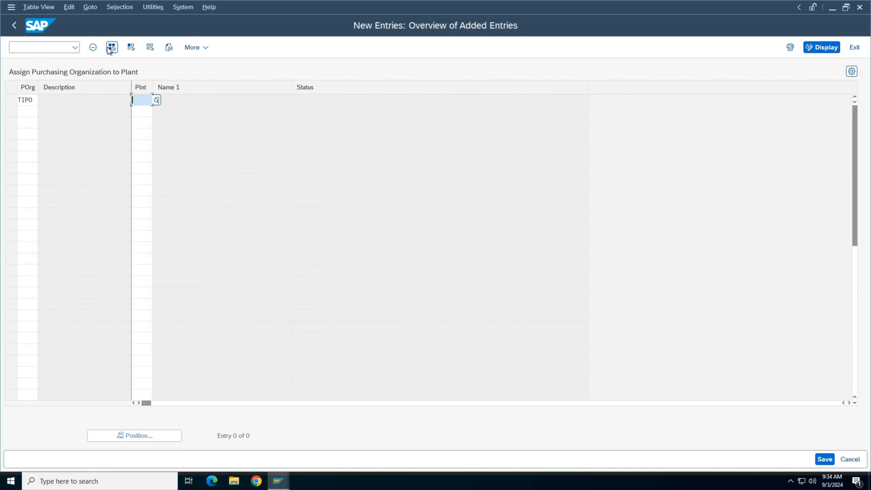
type("NY")
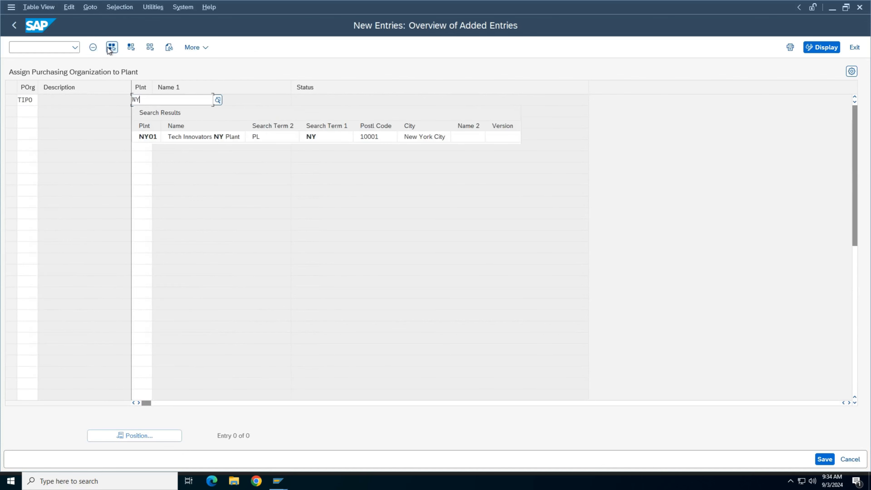
key("Down")
key("Return")
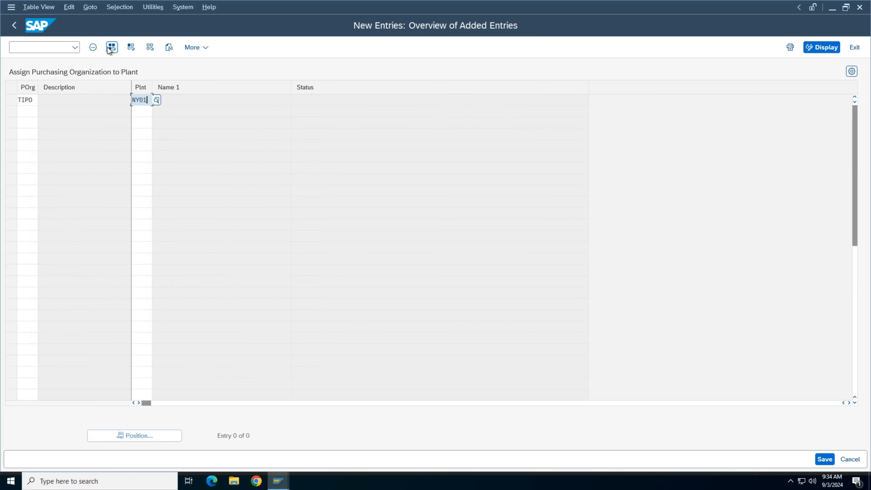
Add a second new entry assigning purchasing organization TIPO to plant CA02.
key("Tab")
type("TPO")
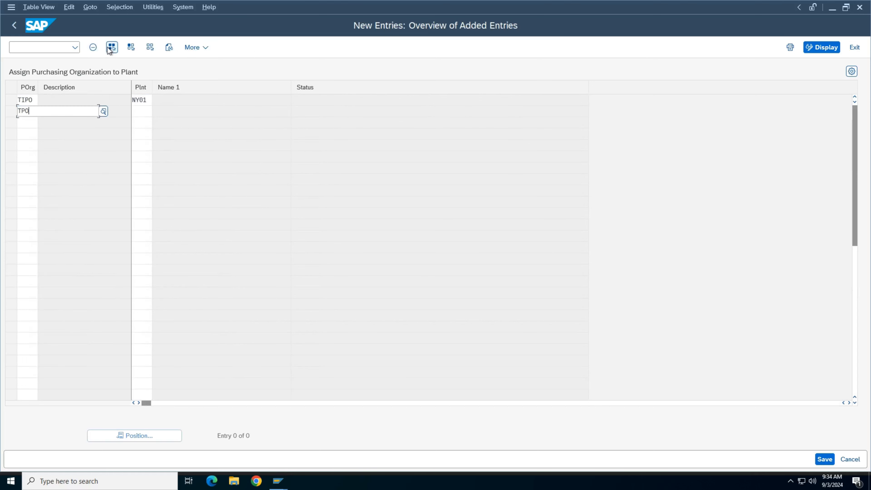
key("Tab")
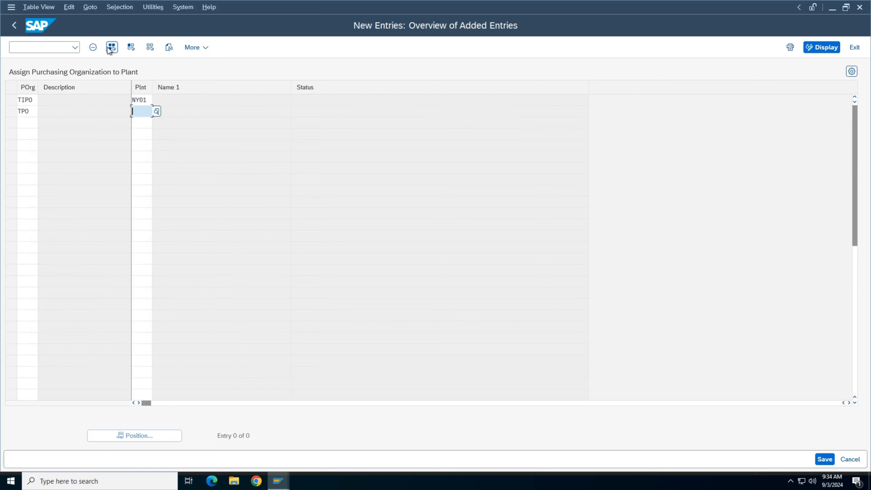
type("CA")
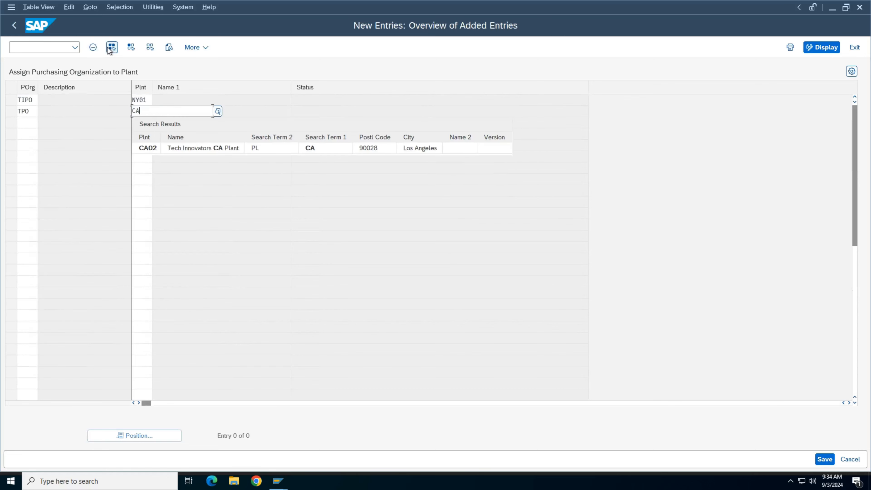
key("Down")
key("Return")
key("Tab")
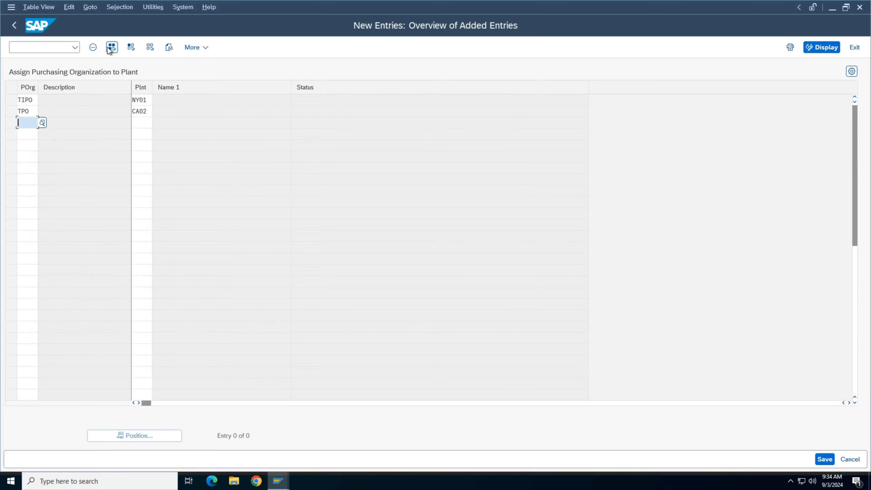
key("shift+Tab")
key("shift+Tab")
type("TIPO")
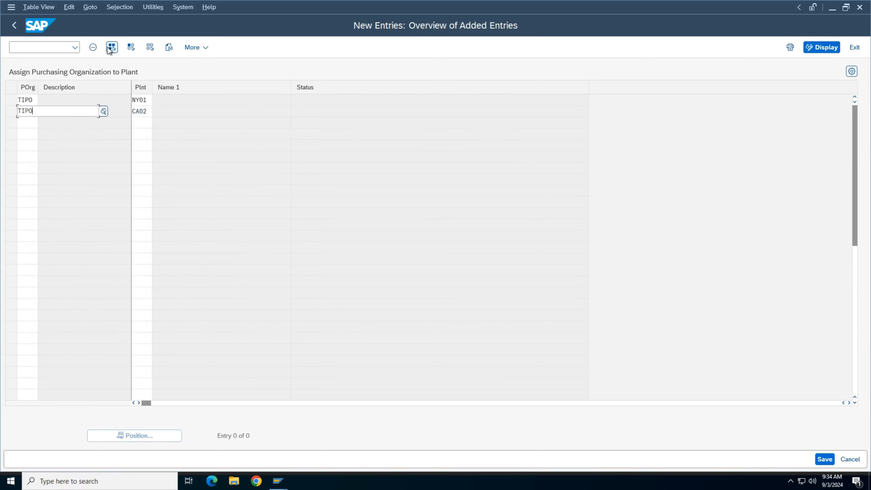
key("Return")
Add a third new entry assigning purchasing organization TIPO to plant IN03.
type("TIPO")
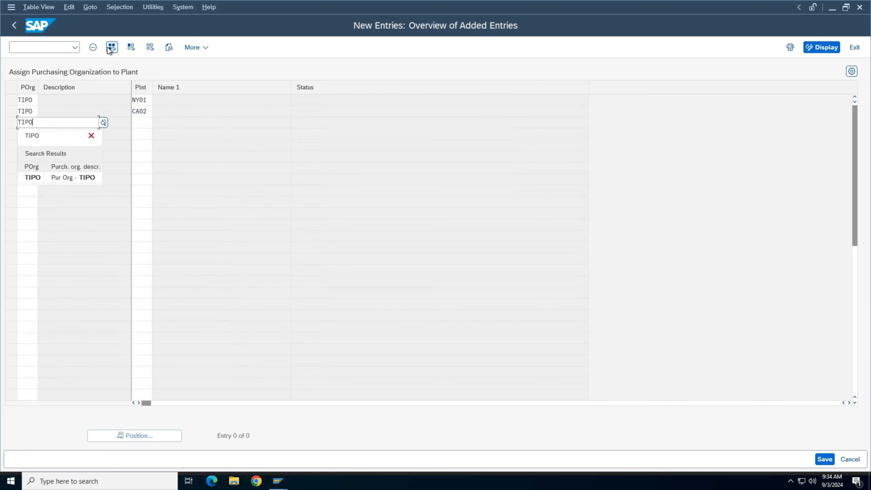
key("Tab")
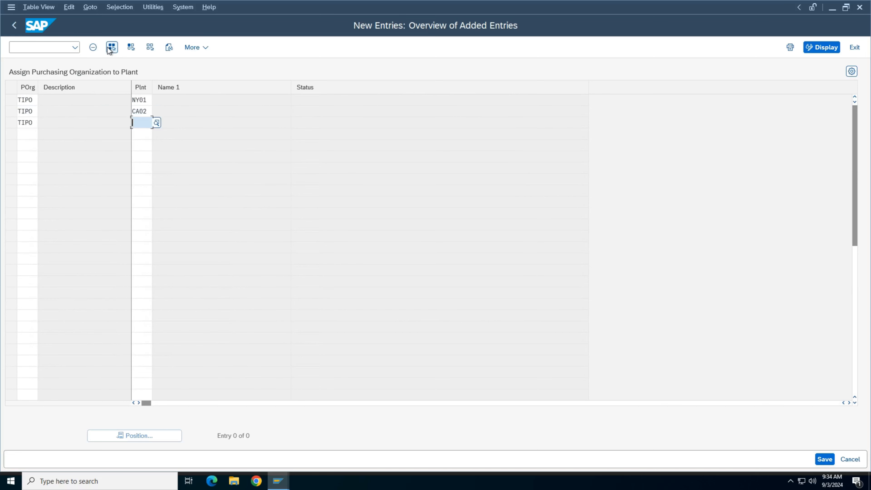
type("IN03")
key("Down")
key("Return")
left_click(25, 135)
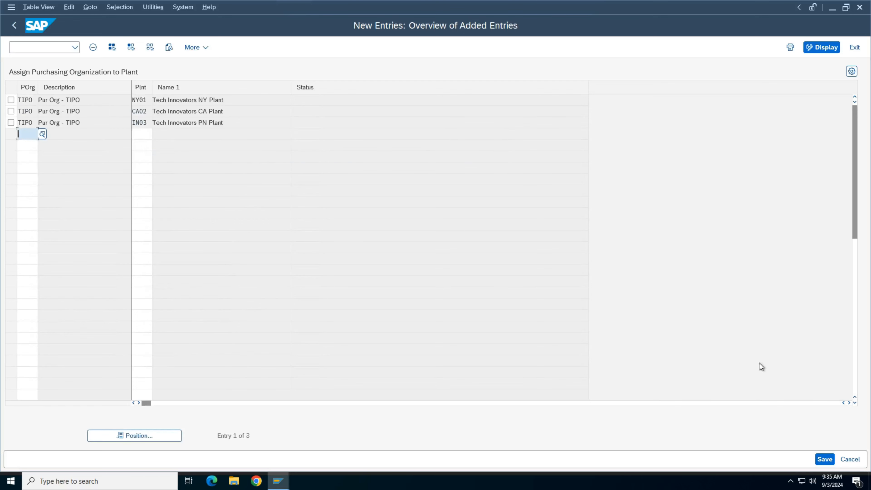
Save the plant assignments to customizing request S4HK903167 and return to the implementation guide.
left_click(823, 459)
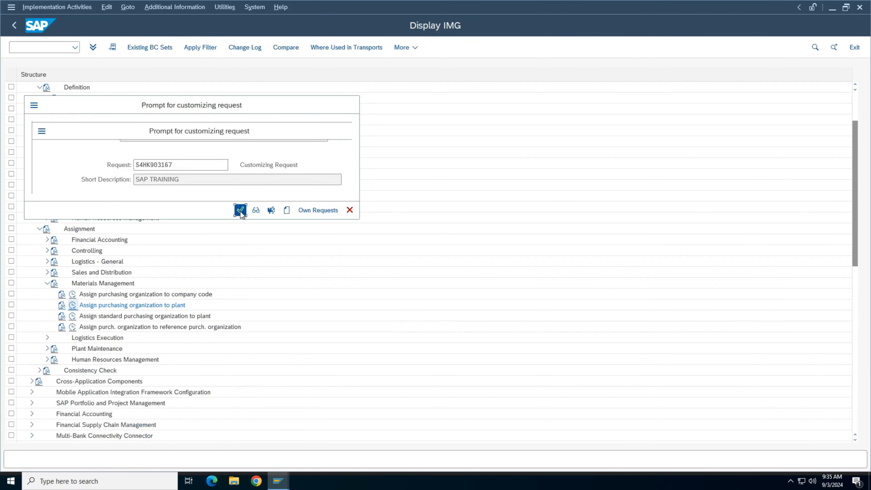
left_click(240, 210)
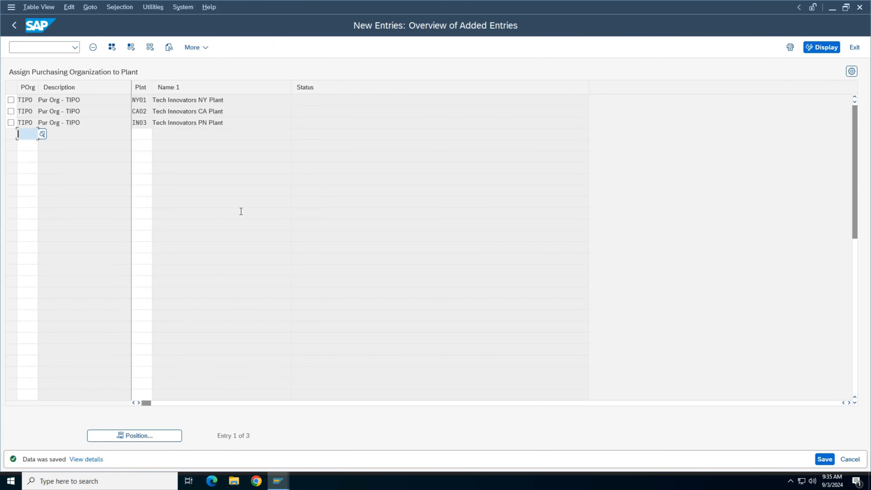
left_click(15, 27)
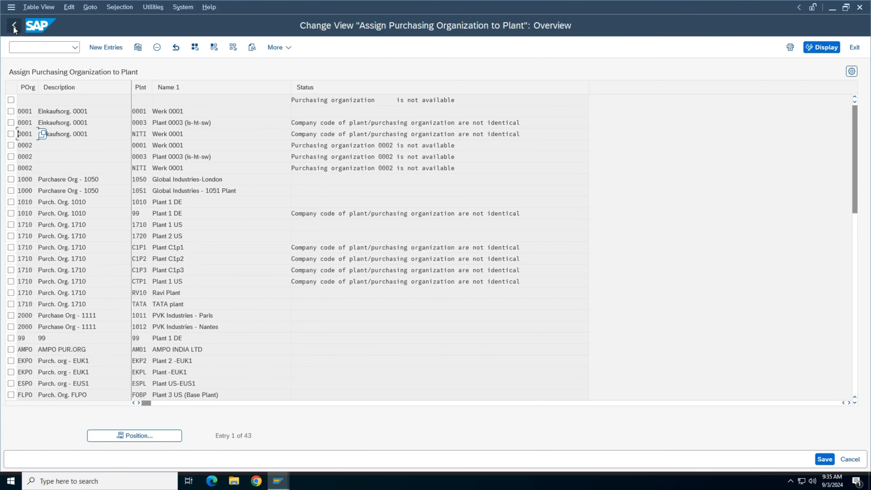
left_click(14, 26)
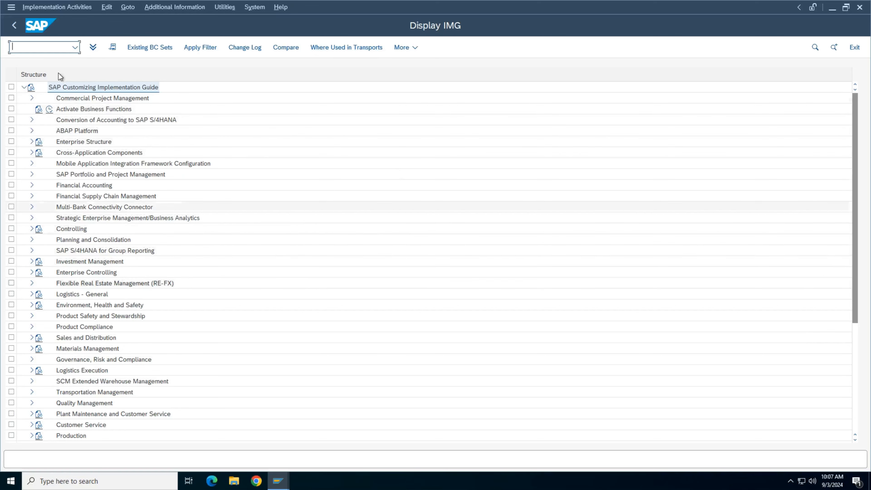
Open the Define Warehouse Number activity for Logistics Execution within the Enterprise Structure definition.
left_click(32, 142)
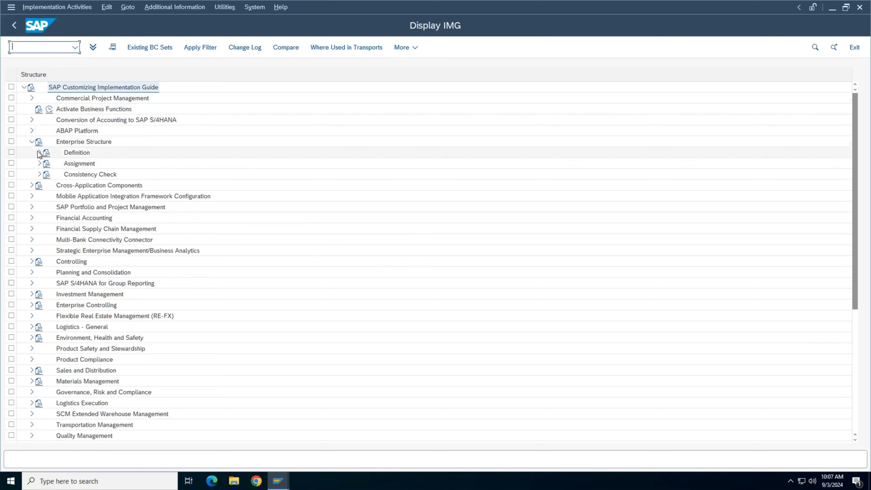
left_click(39, 152)
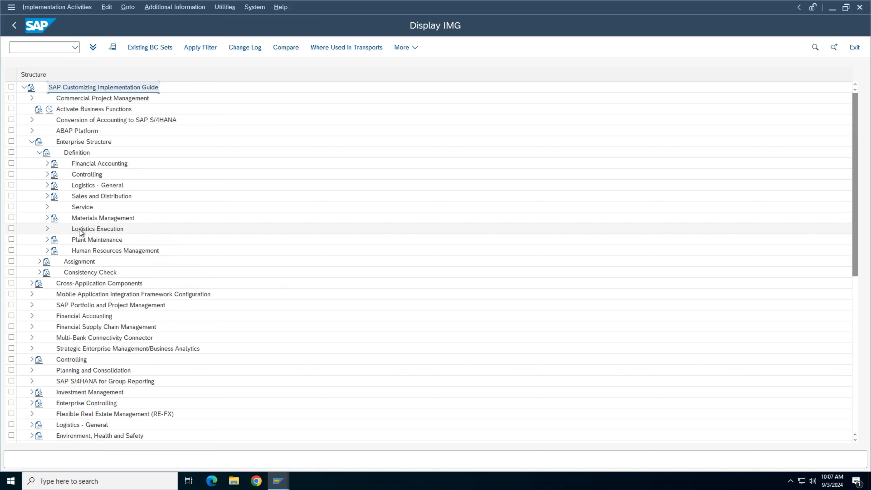
left_click(47, 229)
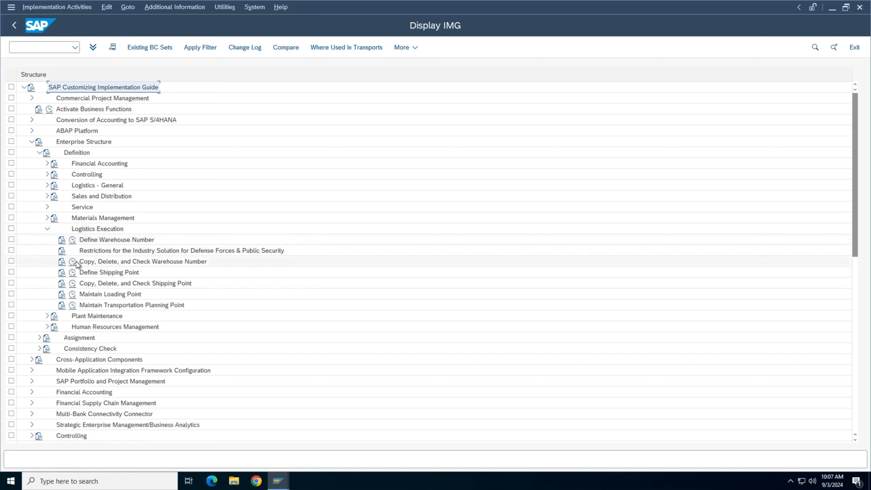
left_click(72, 239)
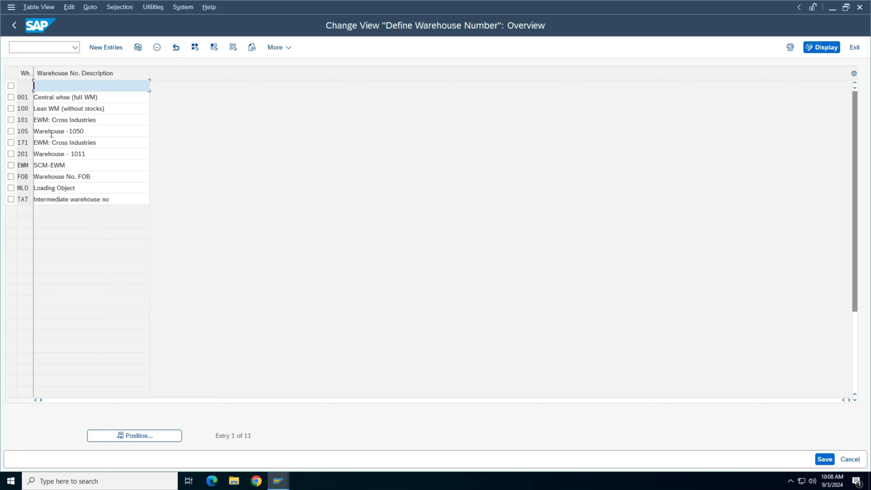
Examine the existing warehouse numbers 001 and 100 together with their descriptions.
left_click_drag(99, 97, 10, 103)
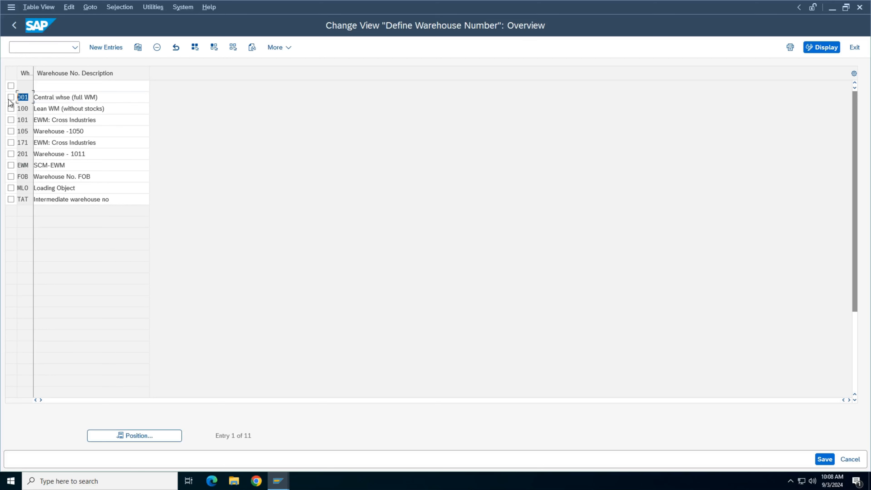
left_click_drag(103, 98, 2, 102)
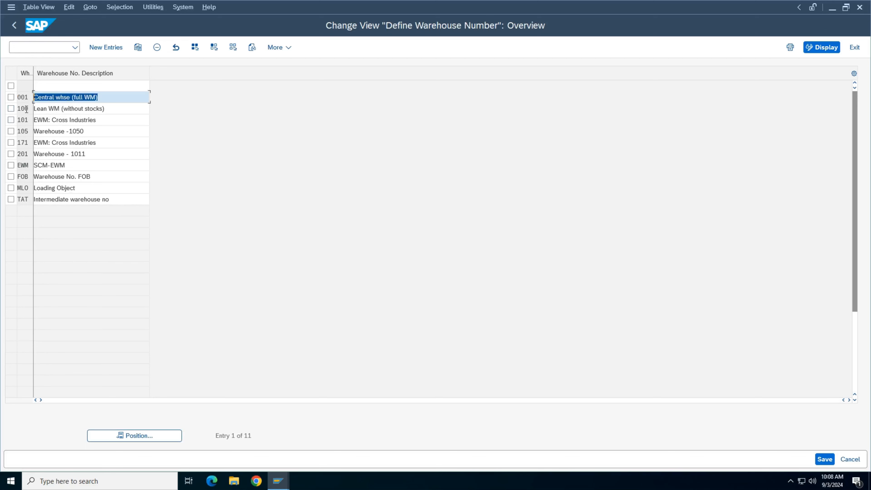
left_click_drag(29, 109, 2, 109)
key("Tab")
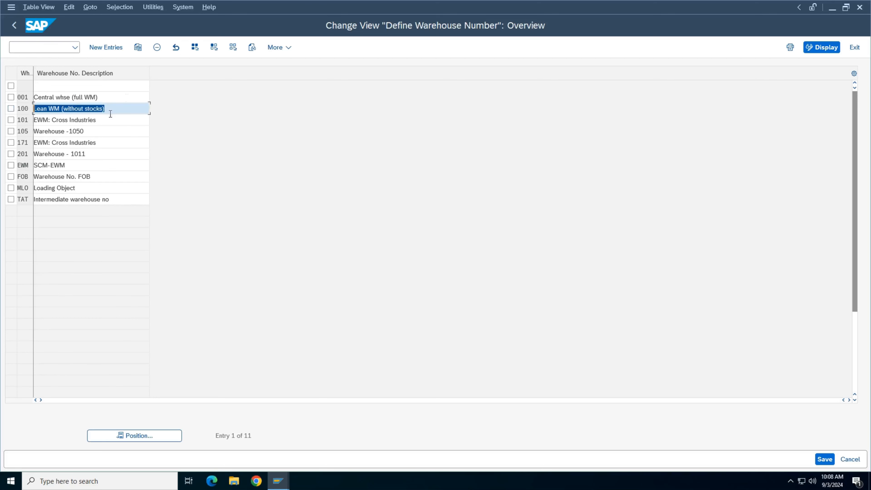
left_click(127, 97)
left_click(125, 90)
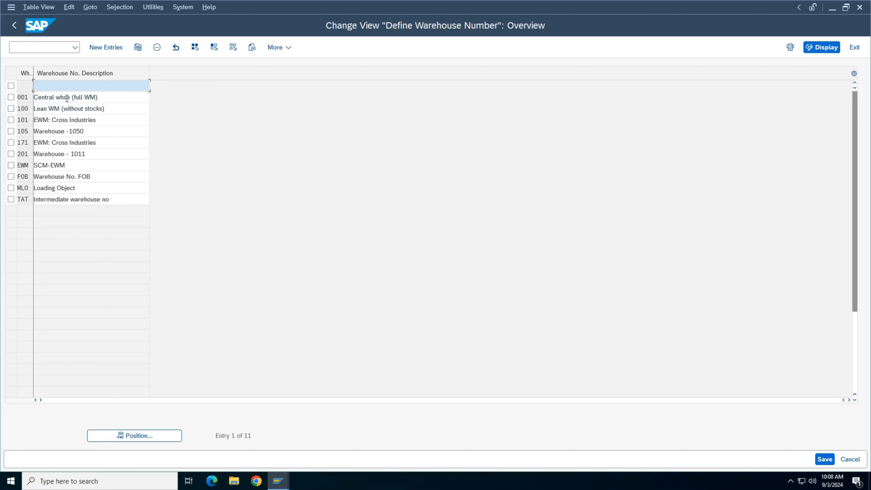
Add a new entry for warehouse number TWM with the description Warehouse - TIUS.
left_click(104, 49)
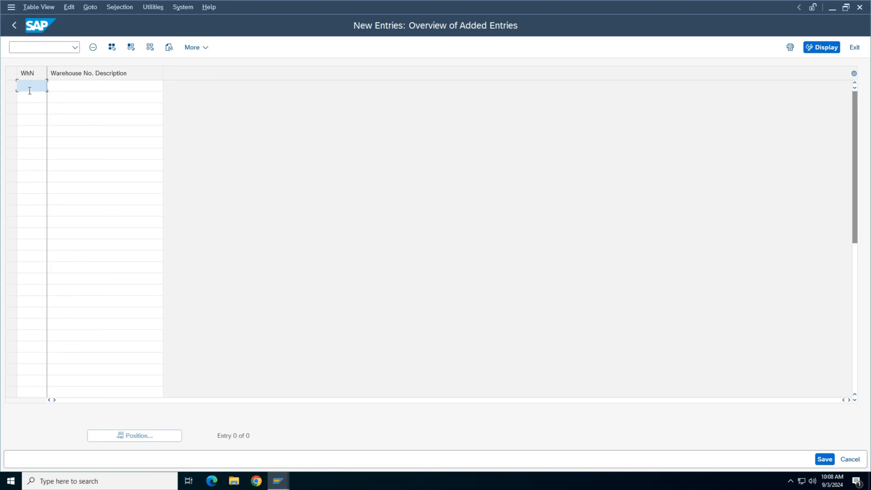
type("TWM")
left_click(71, 83)
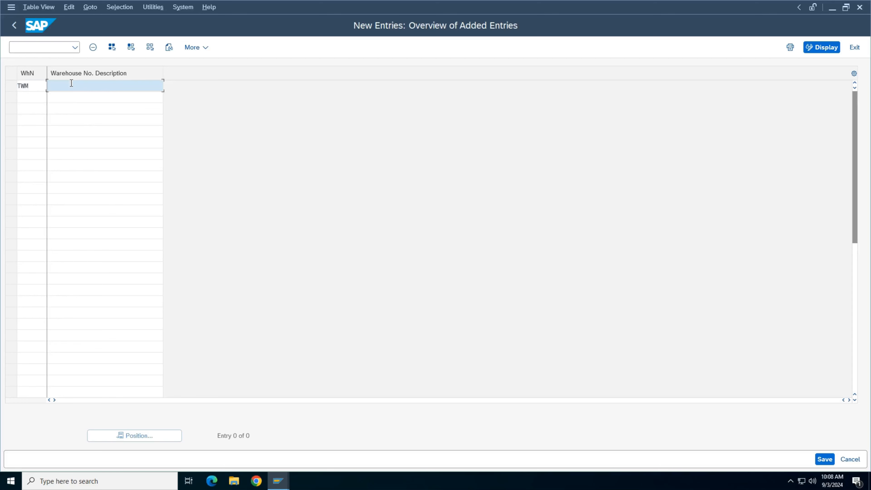
type("W")
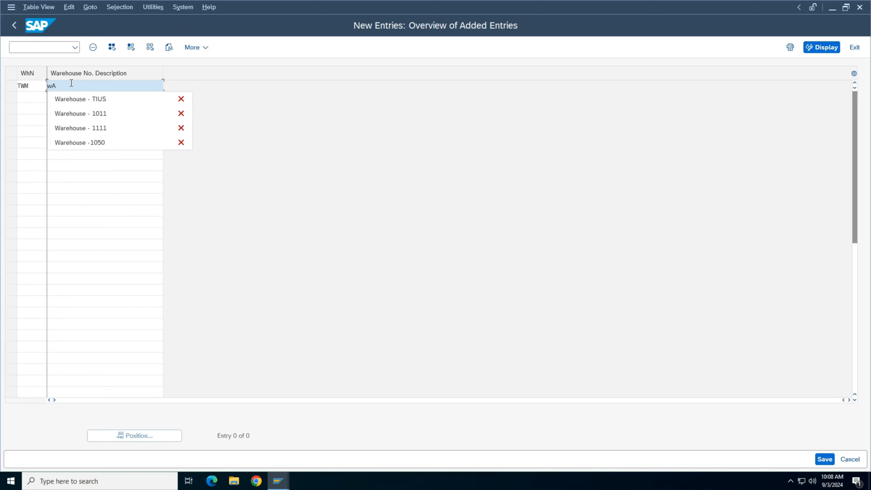
key("Down")
key("Return")
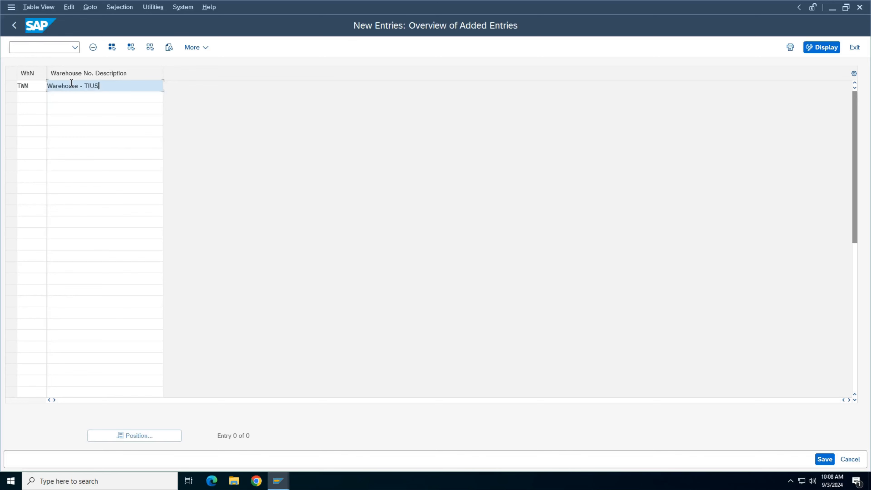
left_click_drag(101, 86, 1, 78)
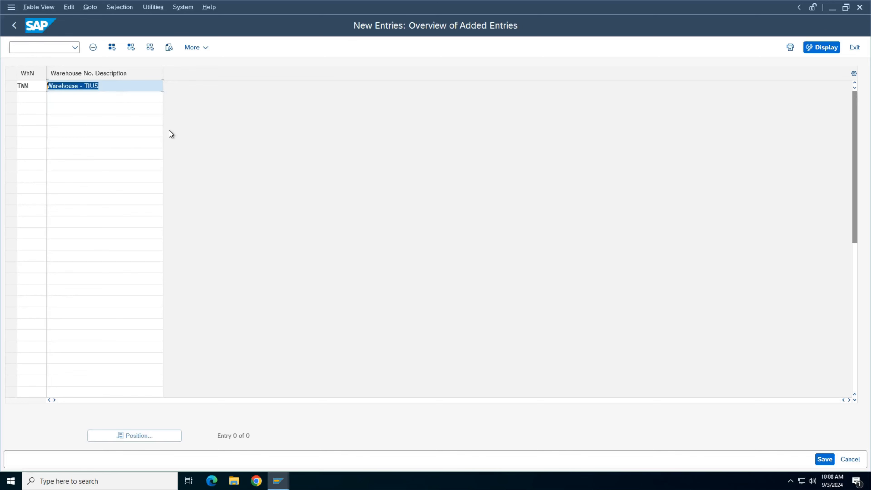
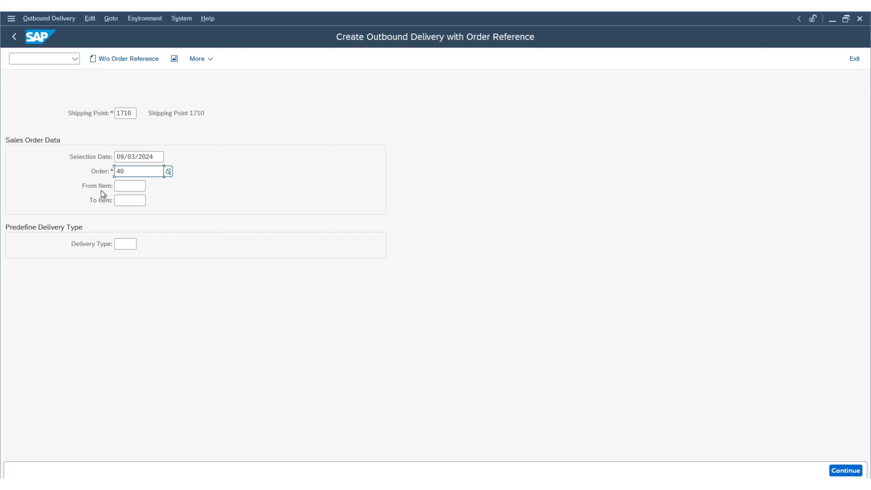
Try to create the sales order's outbound delivery from shipping point 1710, and open the document flow of the order's item 10, TG11.
key("Return")
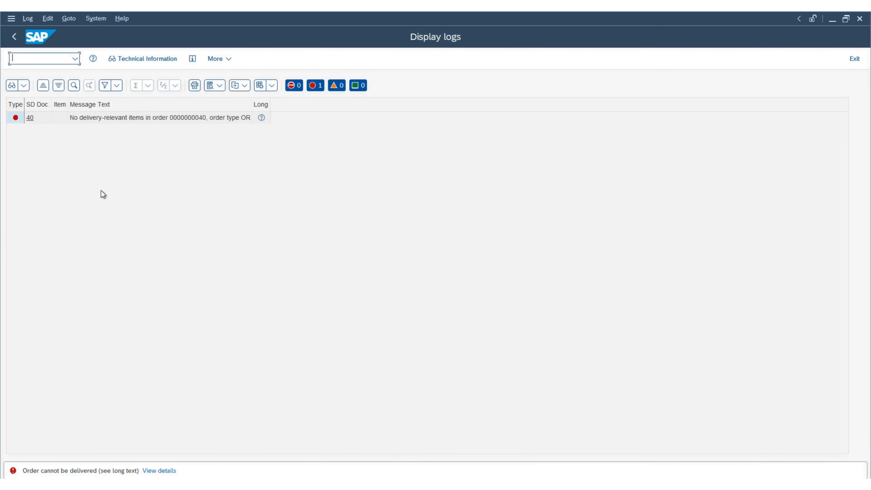
left_click(33, 119)
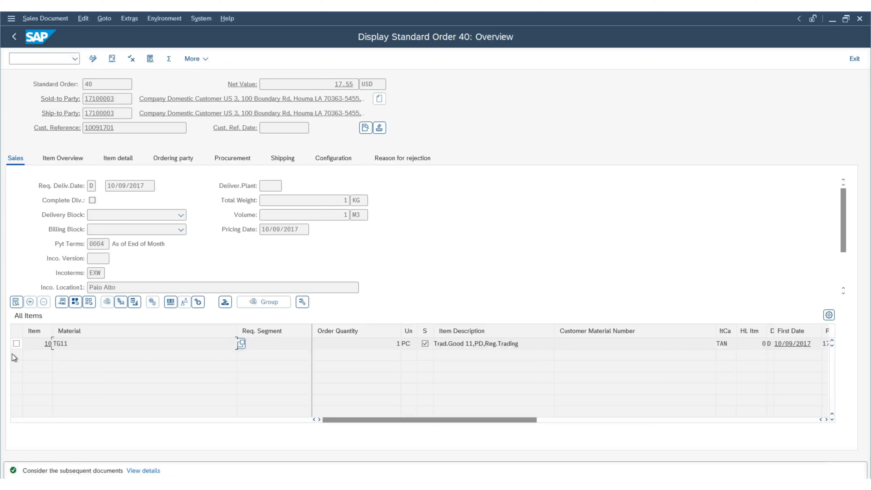
left_click(16, 343)
left_click(112, 59)
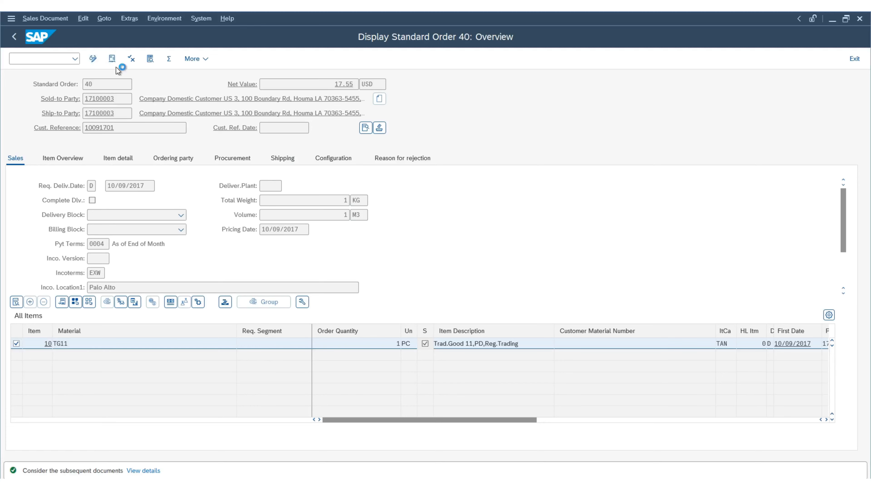
Display the outbound delivery from the document flow and open its header details.
left_click(30, 145)
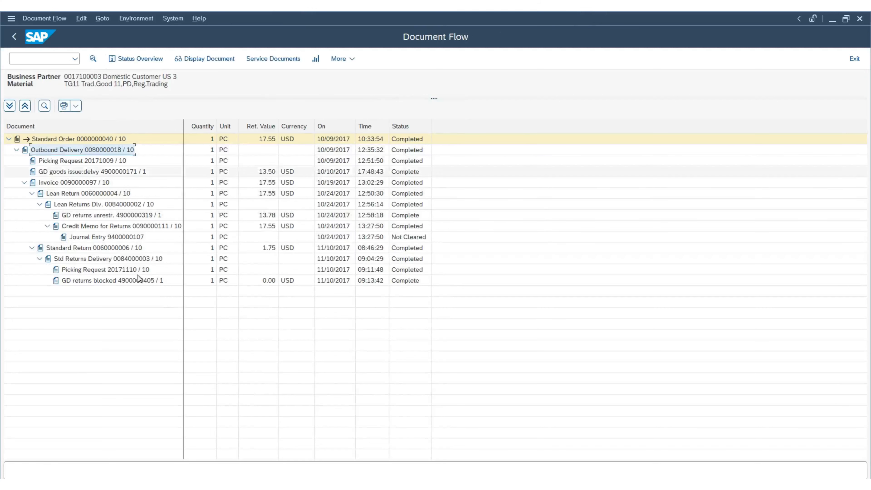
left_click(208, 60)
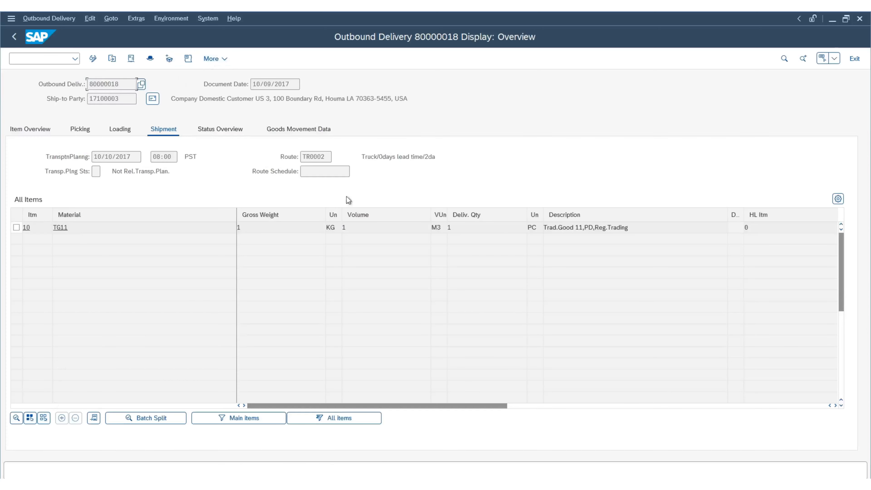
left_click(16, 227)
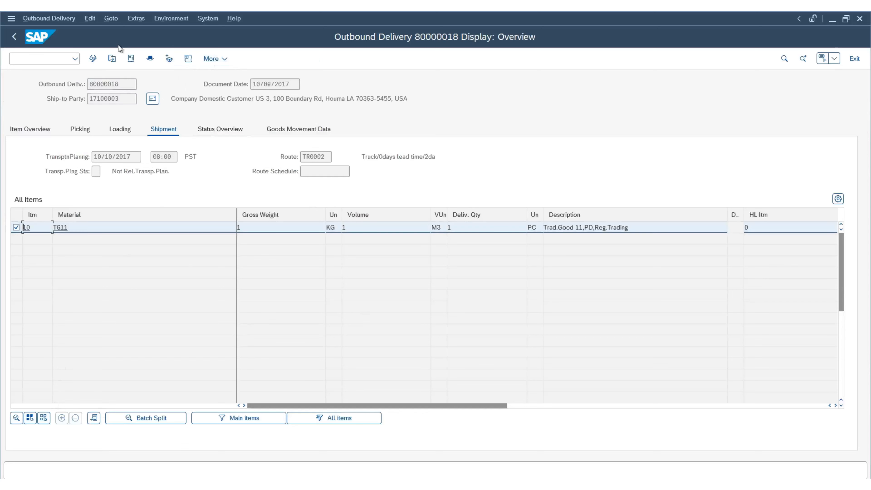
left_click(150, 59)
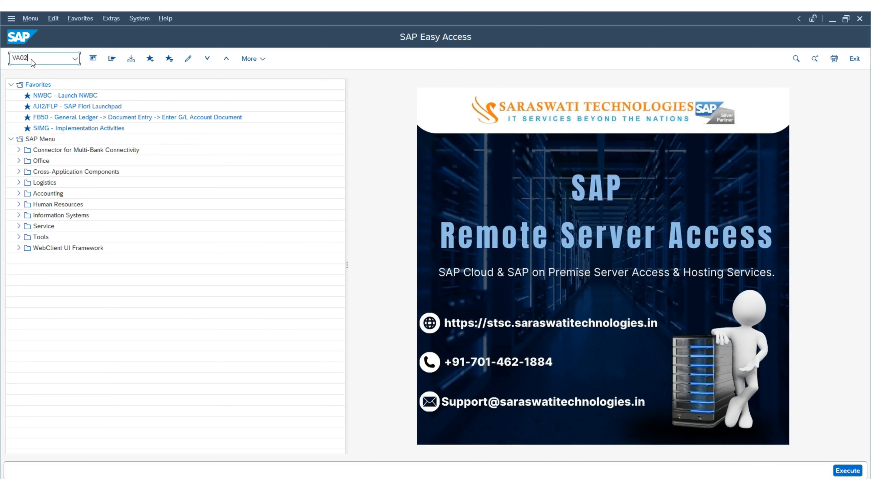
Open the sales order for changing with transaction VA02.
key("Return")
type("40")
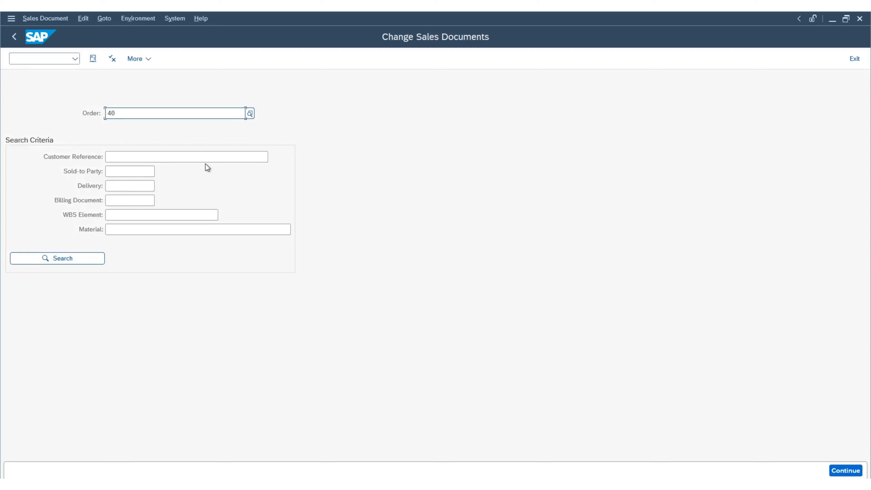
key("Return")
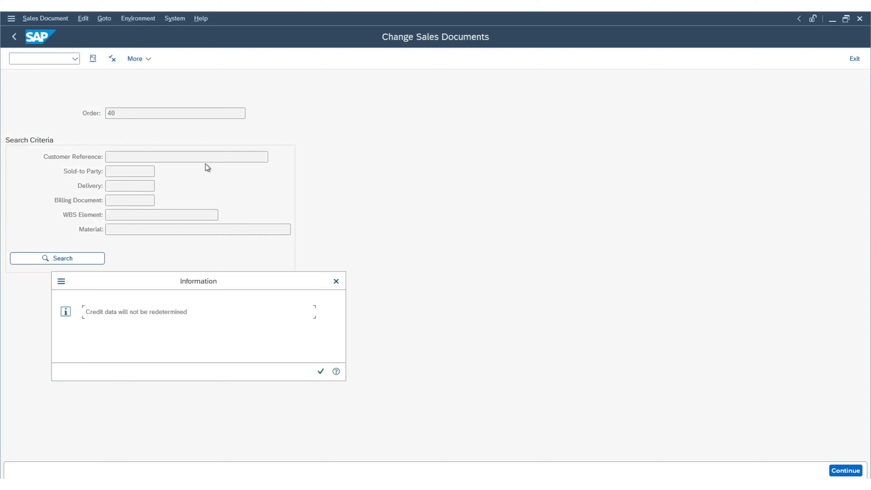
key("Return")
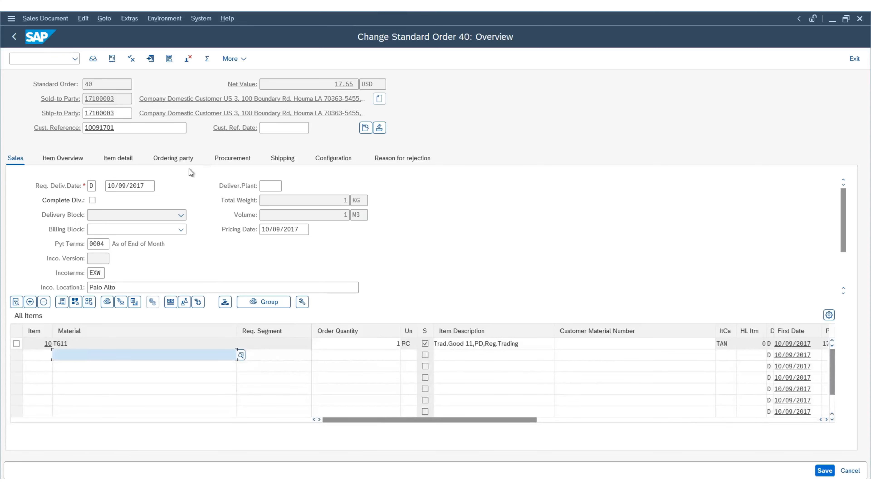
Display the shipping data of order item 10, TG11, and examine its assigned shipping point.
left_click(120, 160)
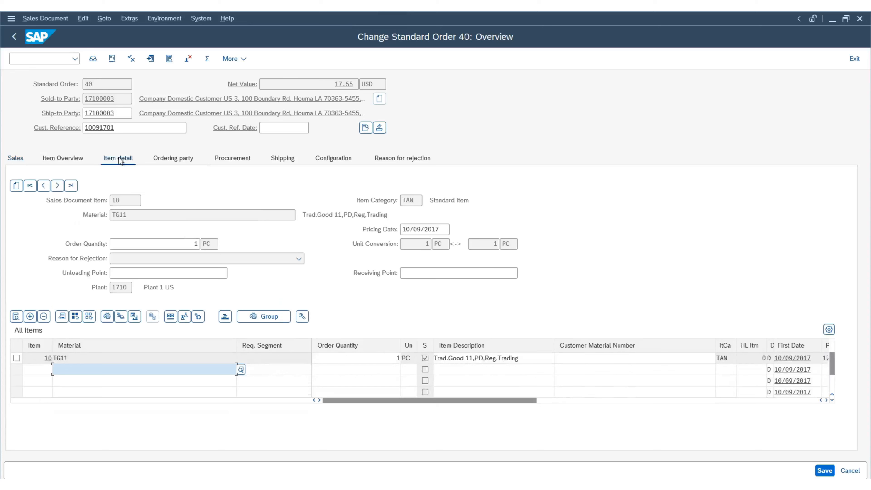
left_click(16, 358)
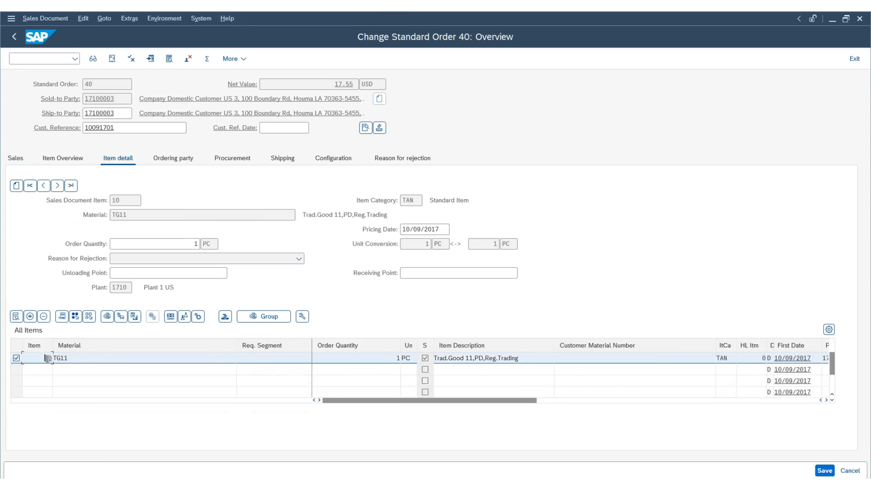
double_click(49, 358)
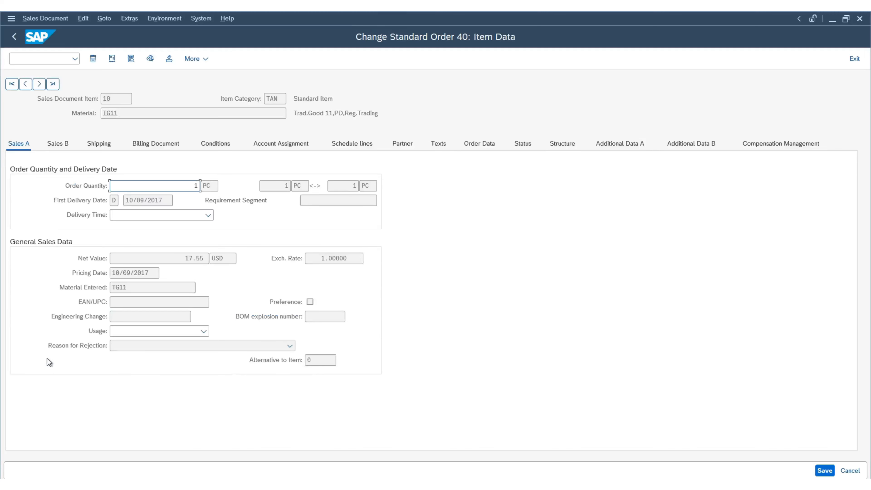
left_click(109, 146)
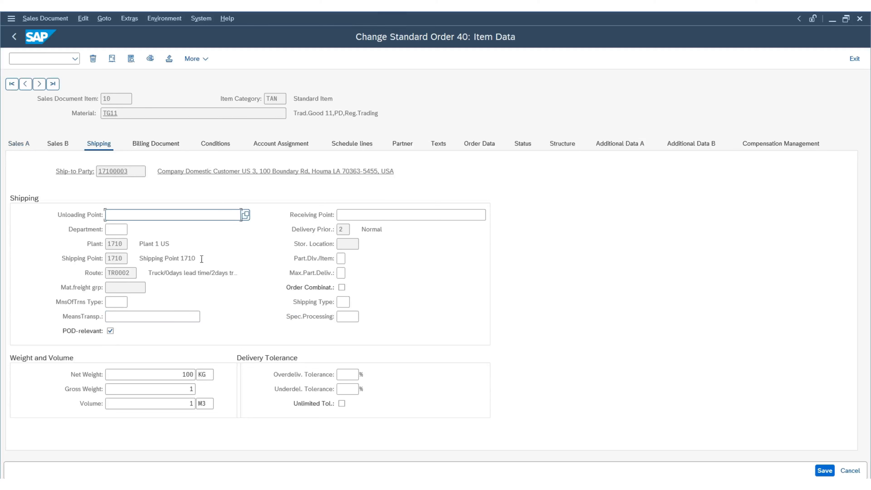
left_click_drag(210, 259, 19, 257)
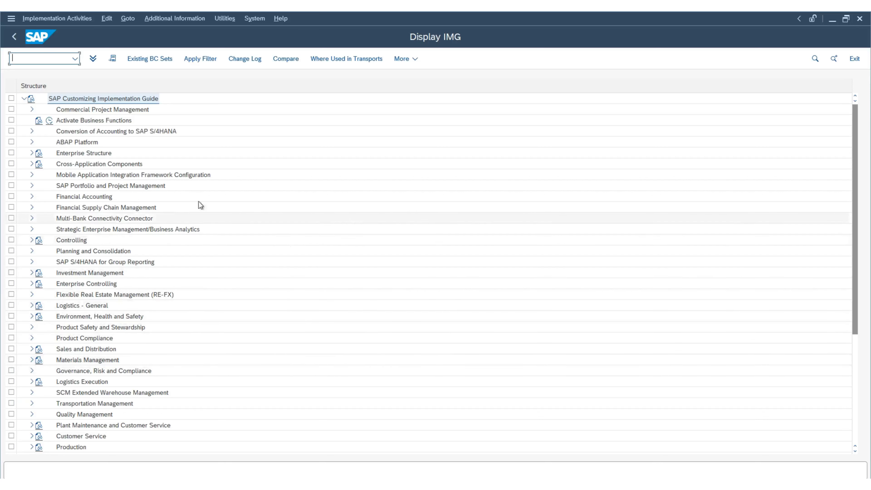
Open the Define Shipping Point activity under the enterprise structure's Logistics Execution definitions.
left_click(32, 153)
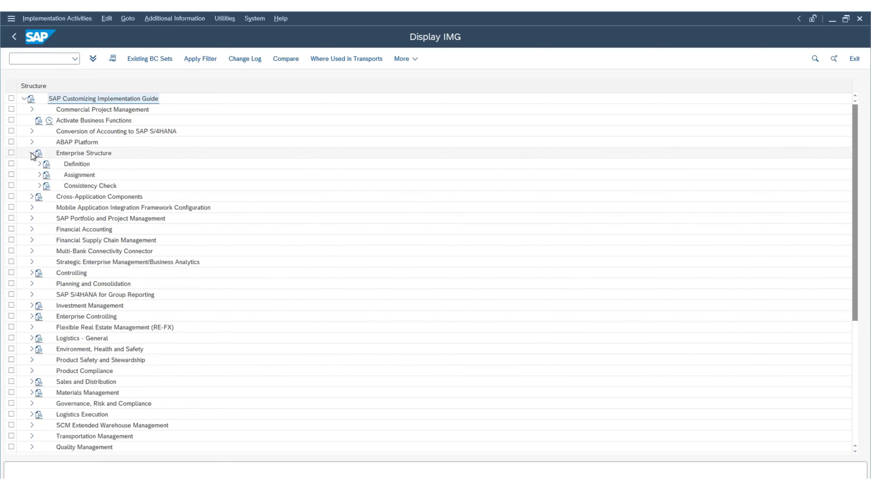
left_click(39, 164)
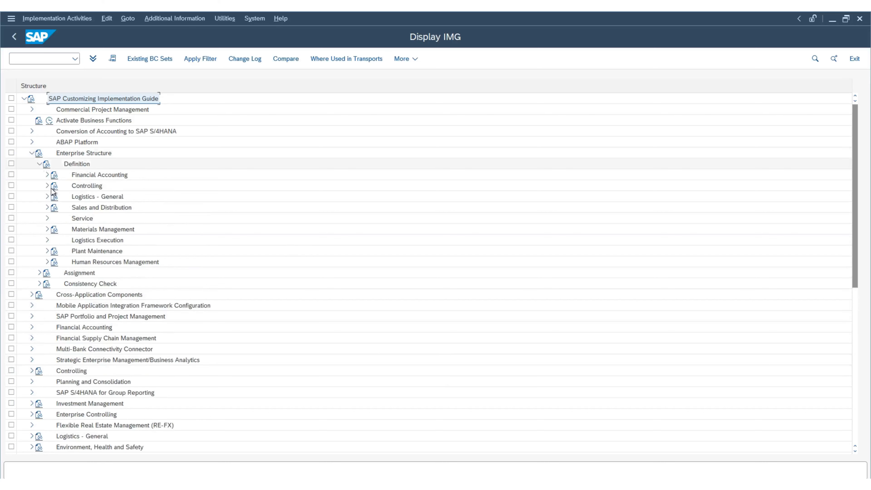
left_click(48, 240)
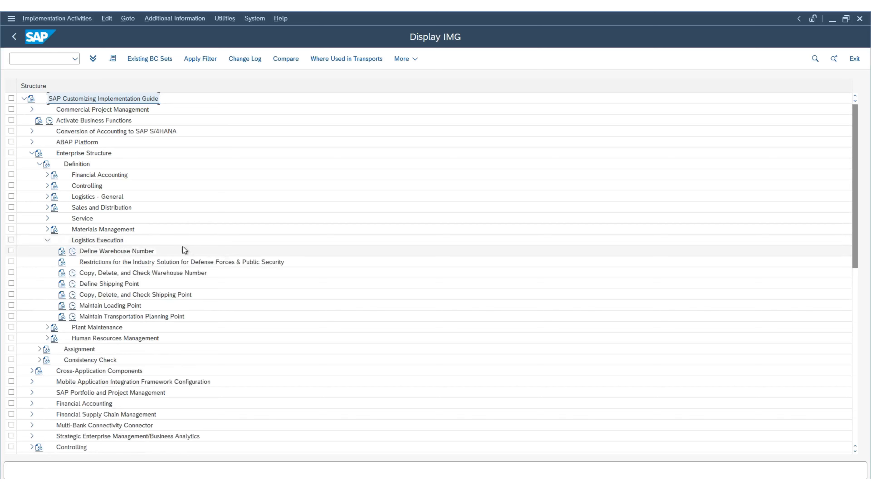
left_click(108, 286)
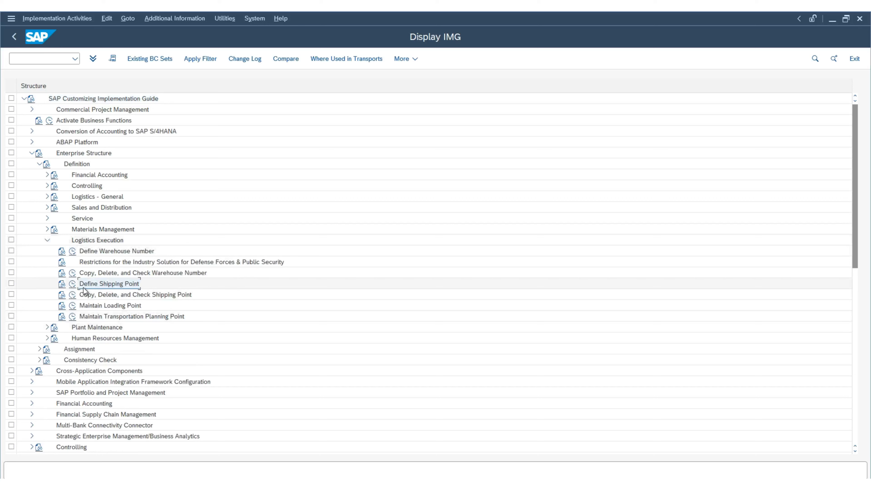
left_click(71, 285)
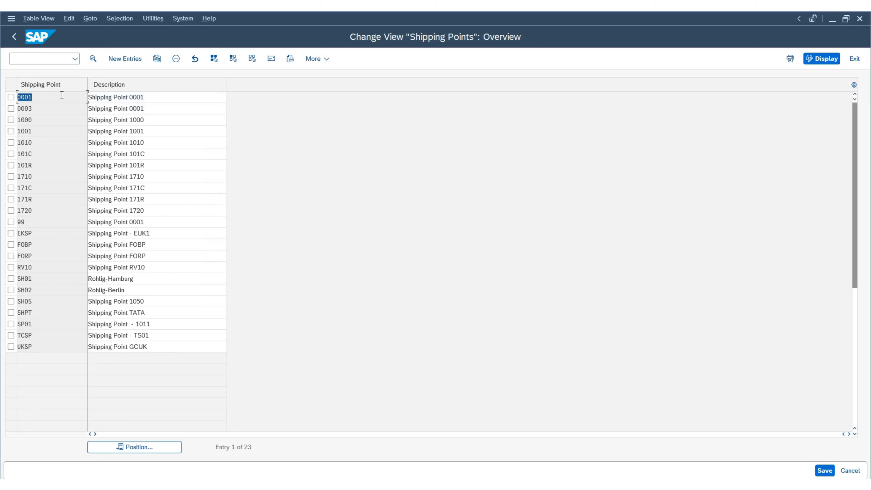
Open the details of shipping point 0001 and review its time, form text and other settings.
left_click(64, 95)
left_click_drag(56, 94, 1, 81)
double_click(39, 99)
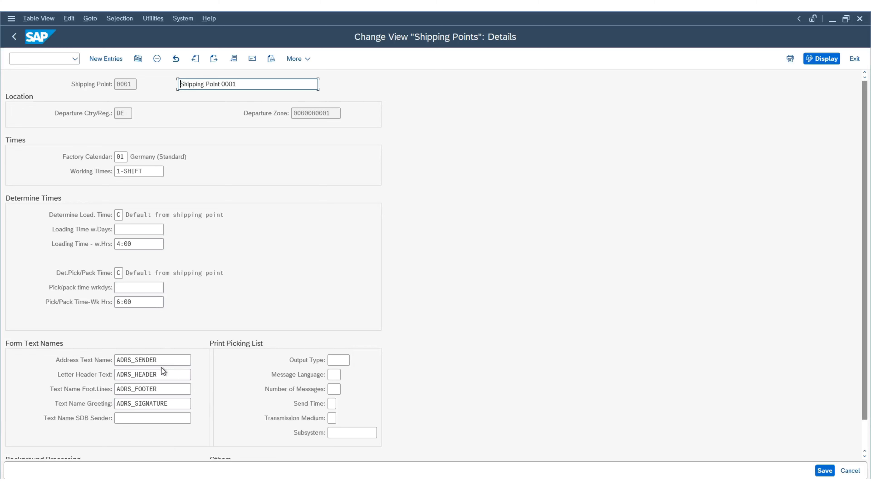
scroll(161, 368, "down", 2)
scroll(143, 133, "up", 2)
Copy shipping point 0001 to a new entry with the key USSP.
left_click(138, 59)
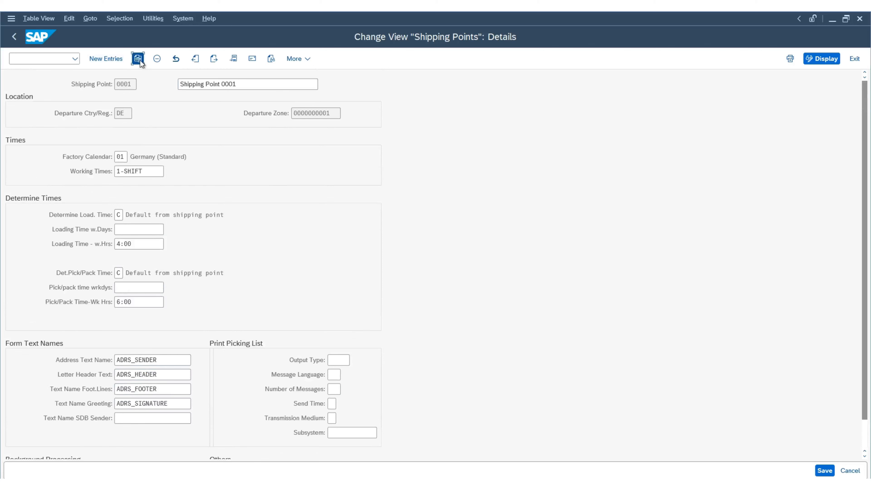
double_click(134, 85)
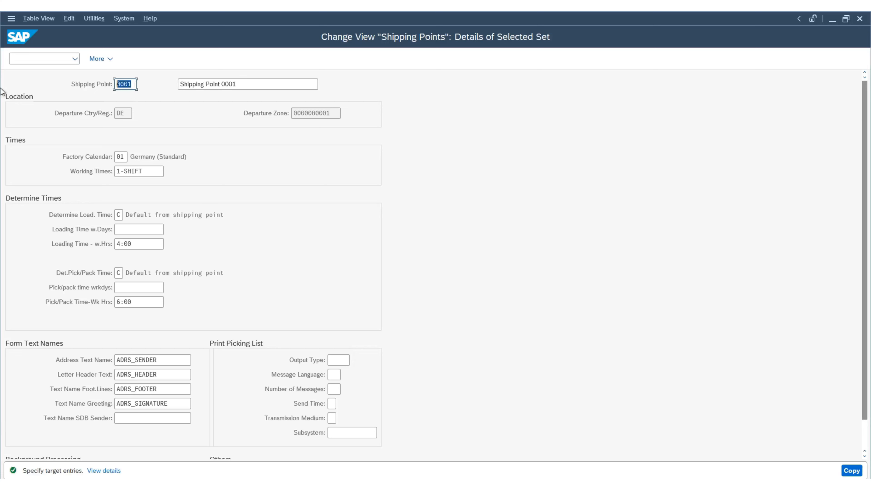
key("Delete")
type("USSP")
key("Tab")
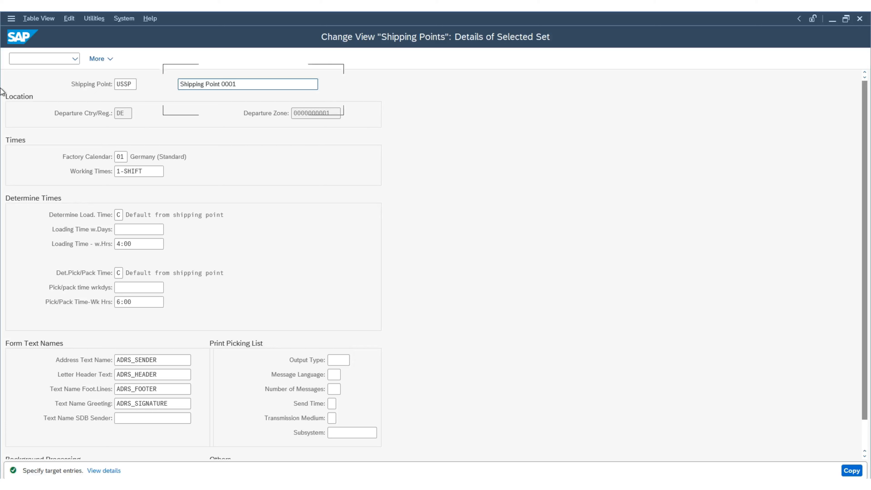
Set the new shipping point's description to Shipping Point -TIUS and carry out the copy.
left_click(247, 83)
key("BackSpace")
key("BackSpace")
key("BackSpace")
key("BackSpace")
key("BackSpace")
type("-")
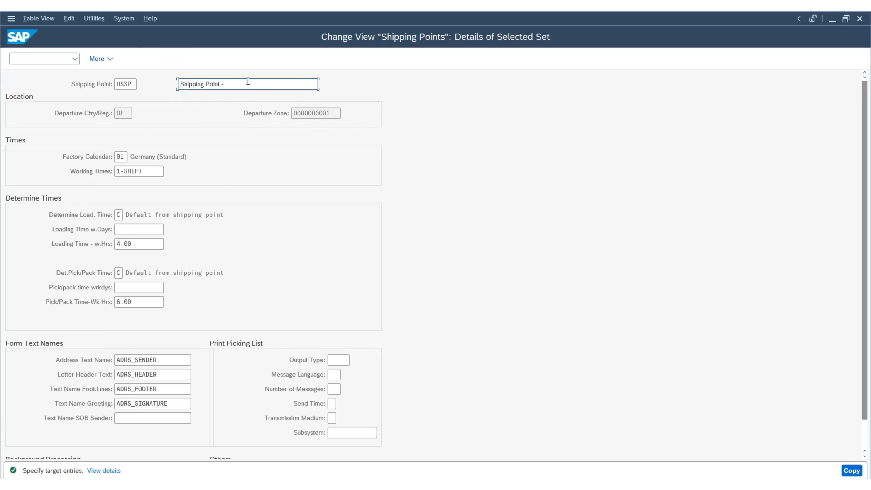
type("TIUS")
key("Return")
In the USSP address, set the title Company, the name Shipping Point TIUS and the search terms NY and 01.
left_click(303, 80)
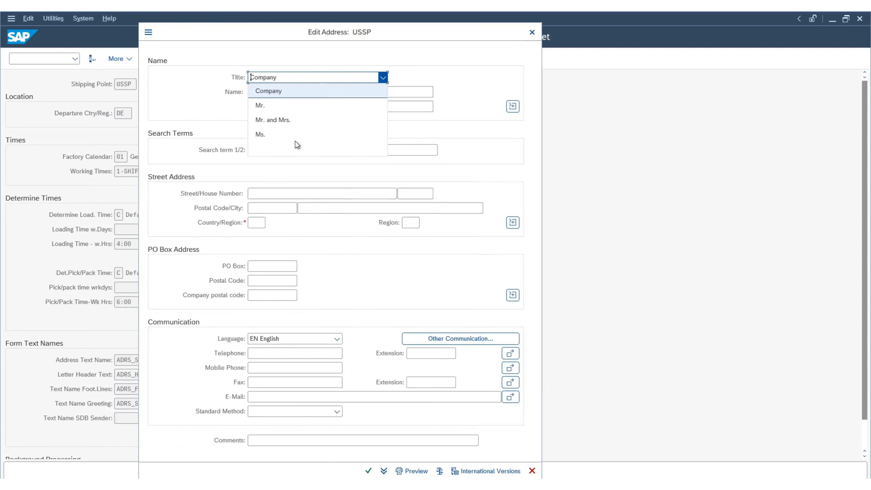
left_click(294, 95)
left_click(273, 91)
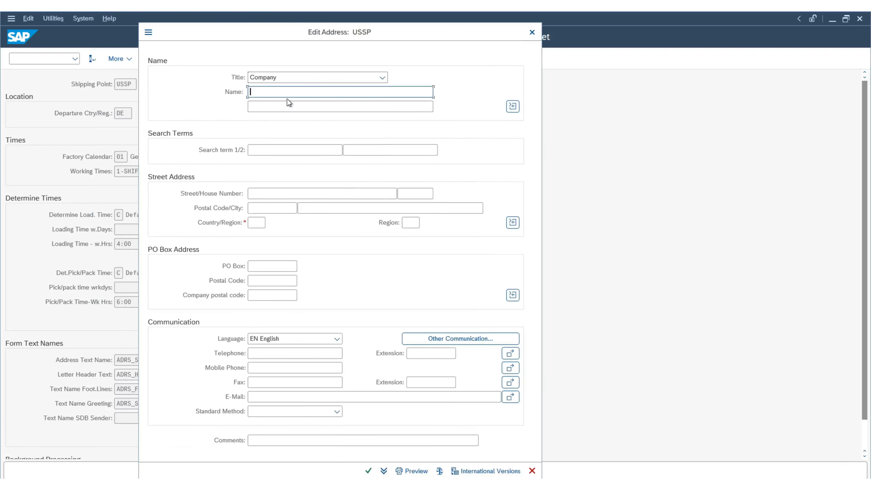
type("Shipping Point TIUS")
left_click(279, 150)
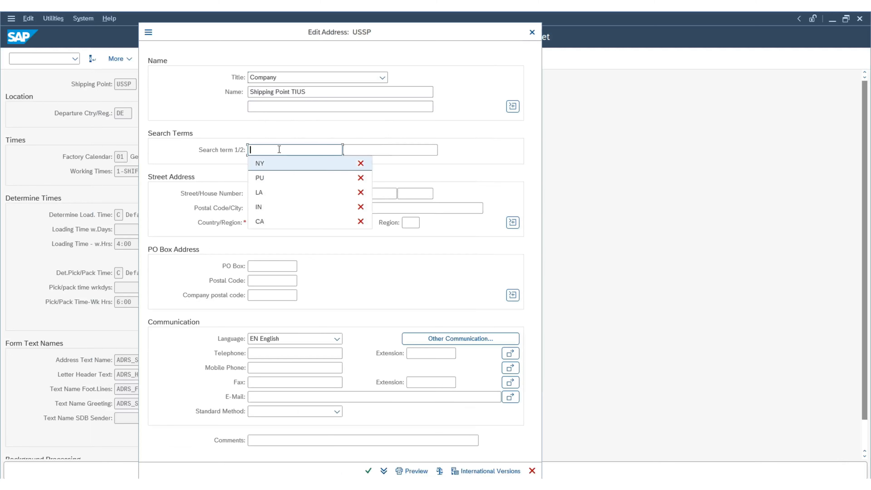
type("NY")
key("Tab")
type("01")
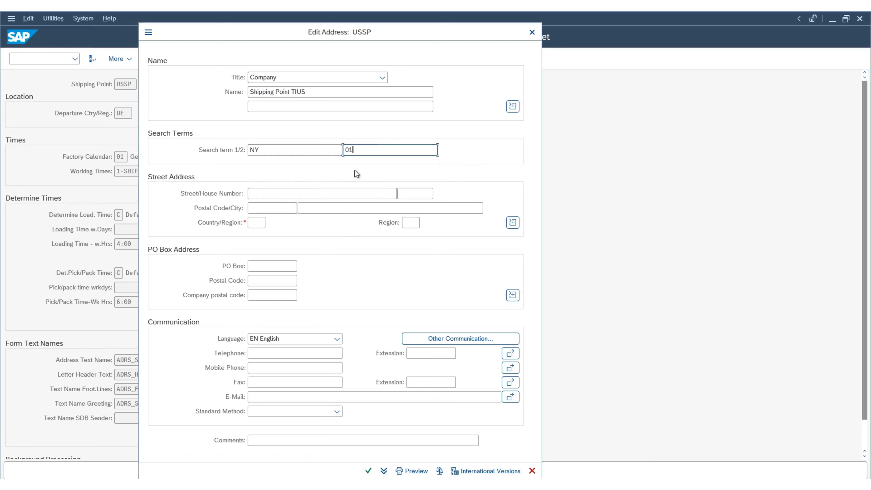
Fill in the street and house number of the USSP address.
left_click(276, 188)
type("Wall S")
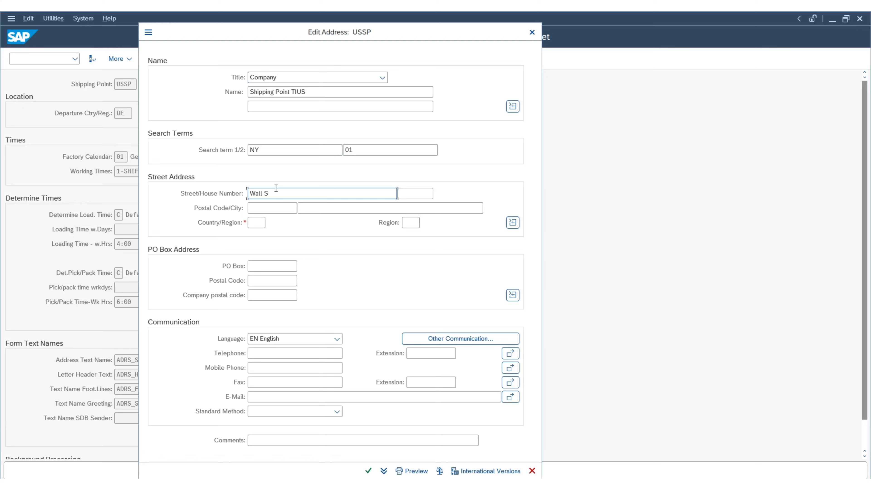
type("treet")
key("Tab")
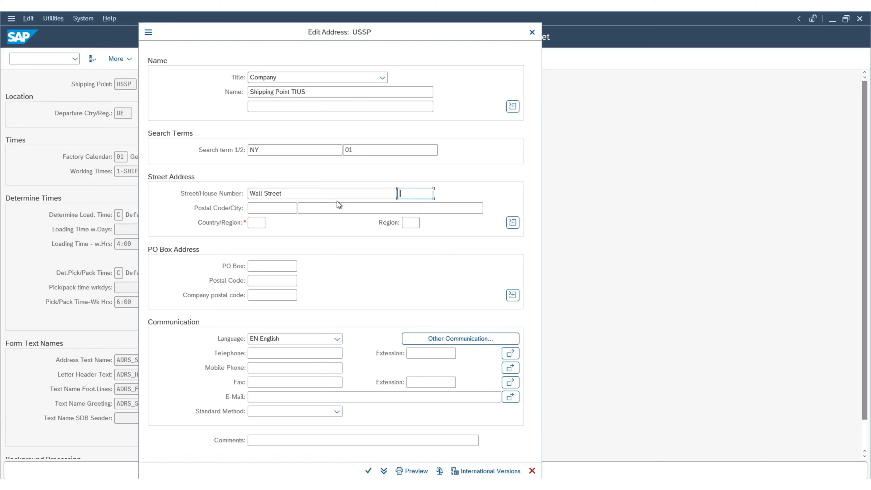
type("123")
Fill in the postal code and city of the USSP address from the earlier entries.
key("Tab")
key("Down")
key("Down")
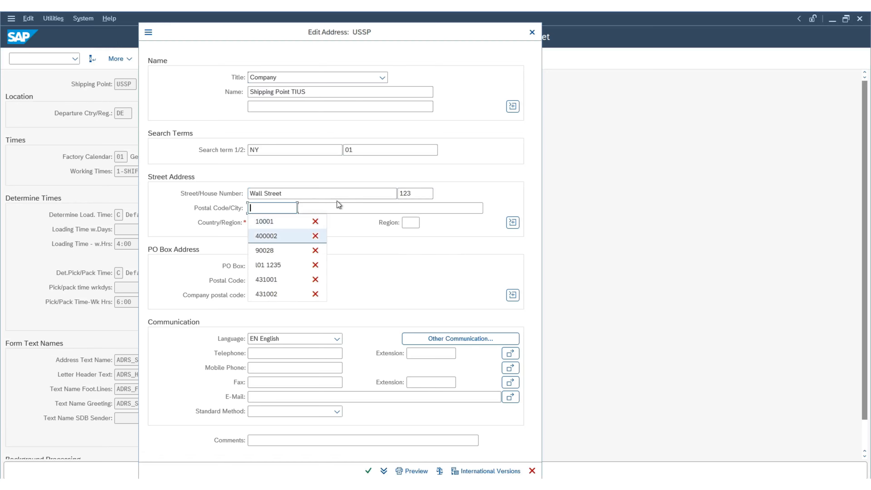
key("Up")
key("Return")
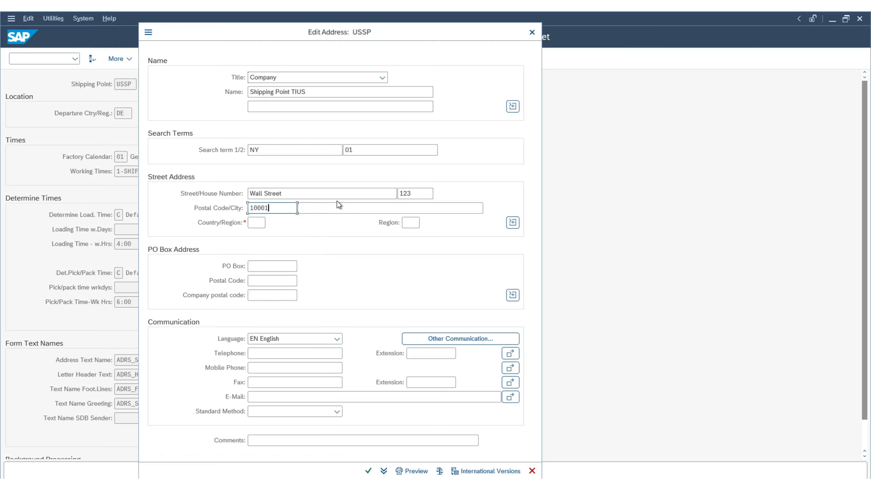
key("Tab")
key("Down")
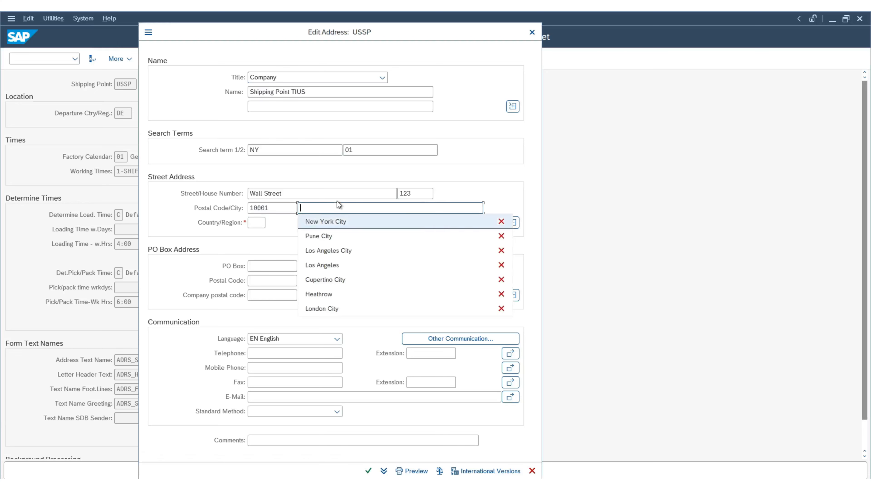
key("Return")
double_click(414, 196)
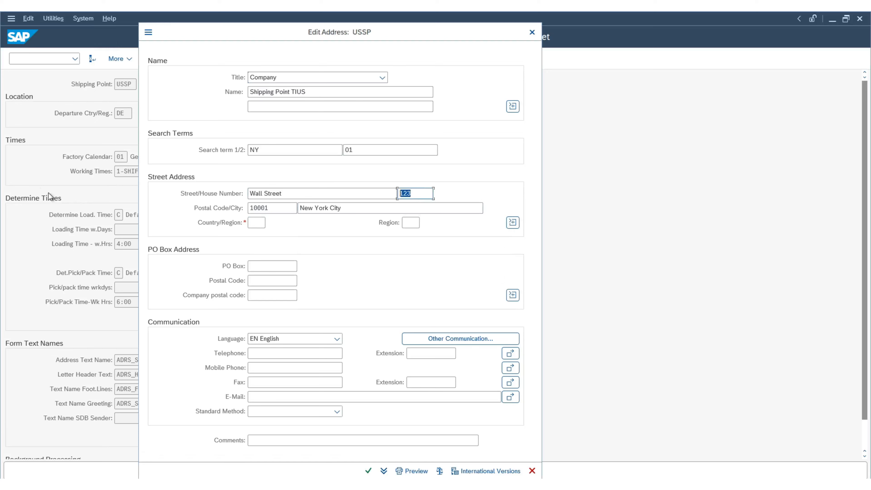
key("Tab")
key("Tab")
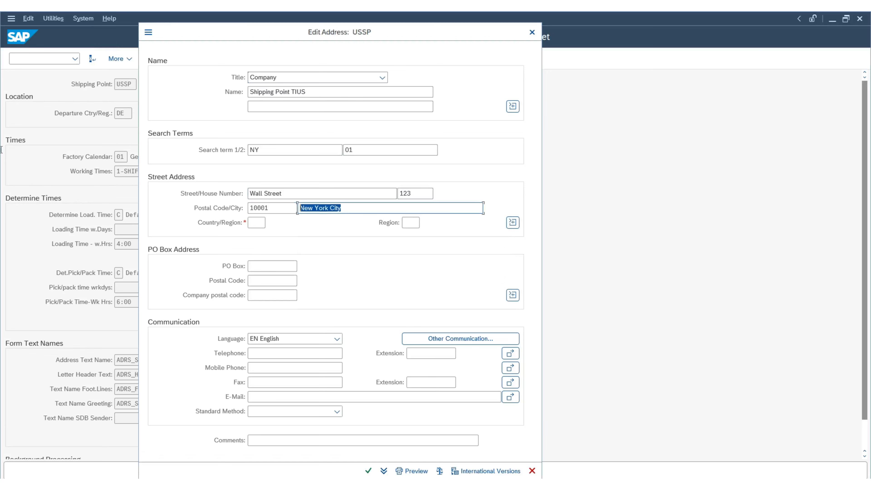
Set the address's country to US and its region to NY, and accept the address.
left_click(262, 224)
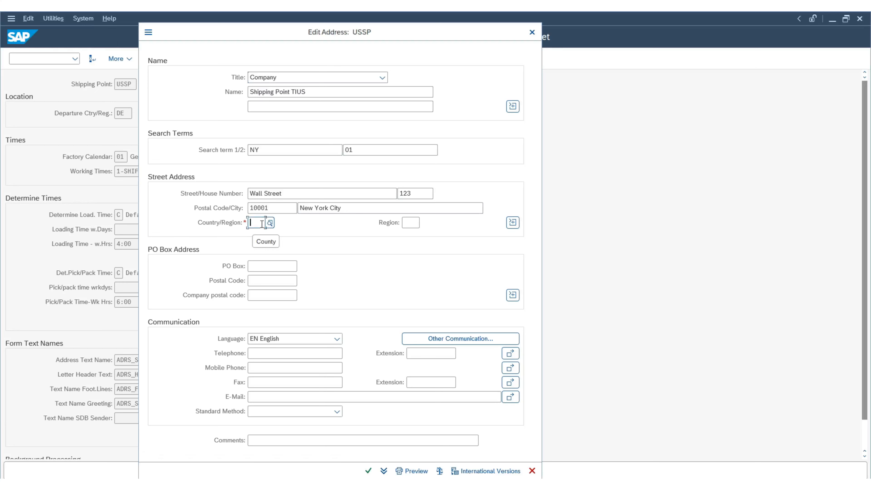
type("US")
key("Tab")
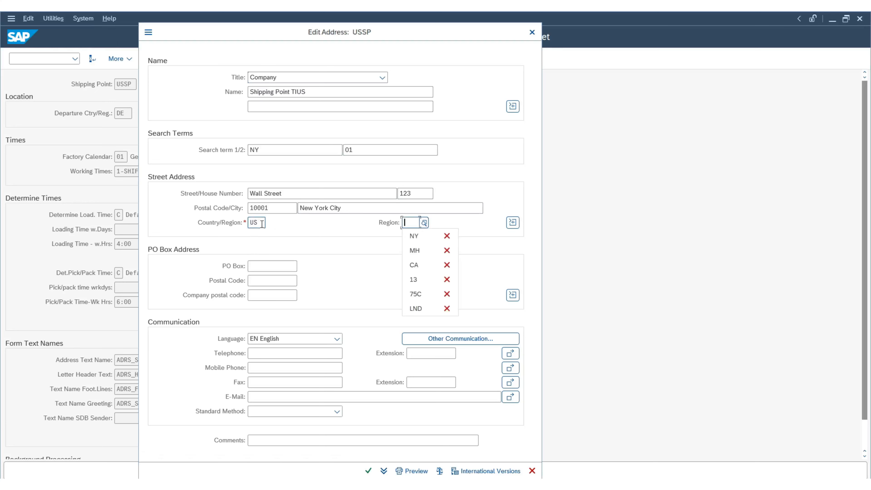
type("NY")
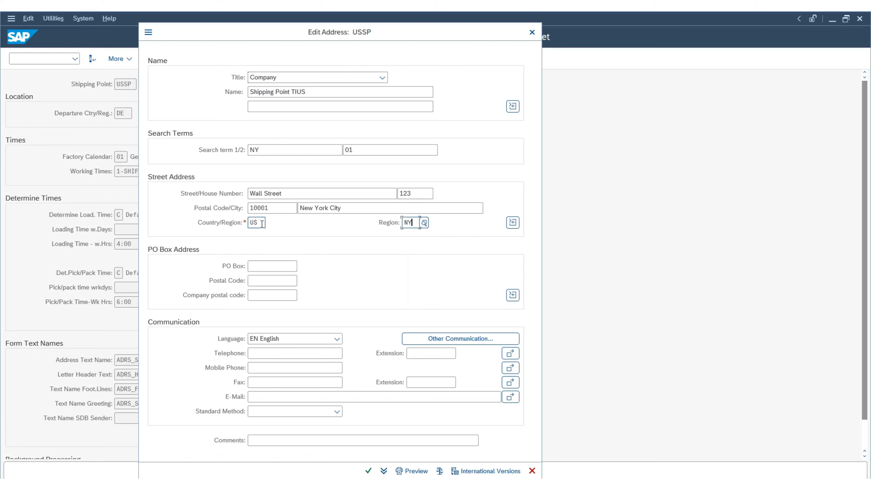
left_click(368, 471)
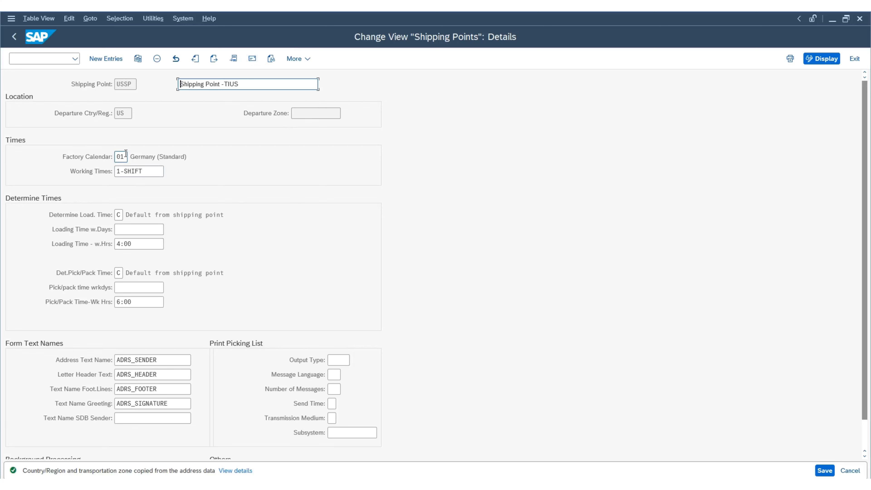
Set the factory calendar of shipping point USSP to US from the list of calendar keys.
key("F4")
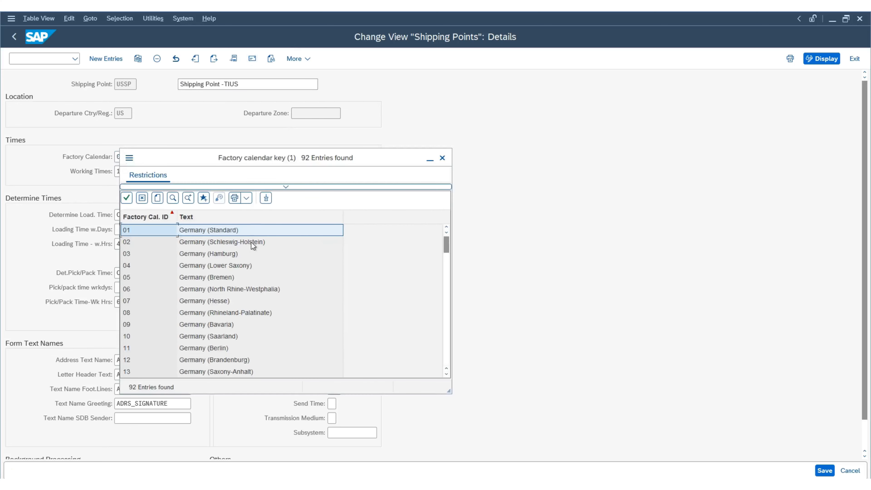
left_click_drag(237, 161, 380, 114)
scroll(407, 235, "down", 20)
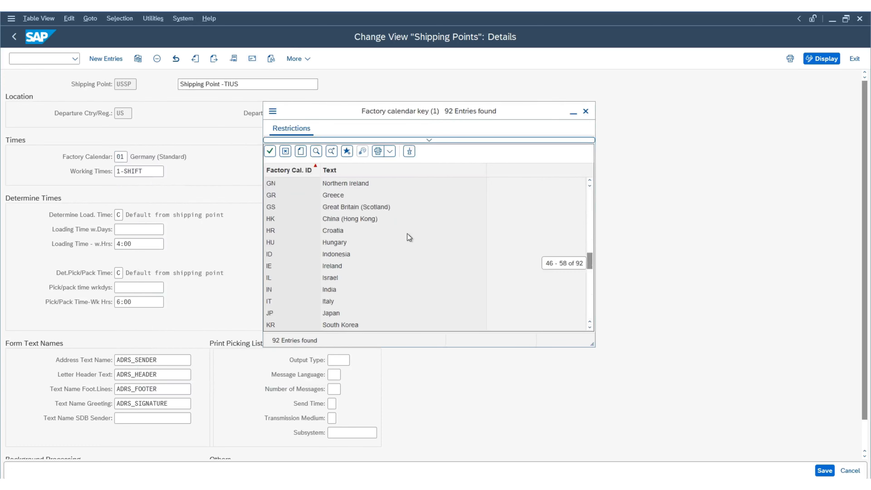
double_click(289, 231)
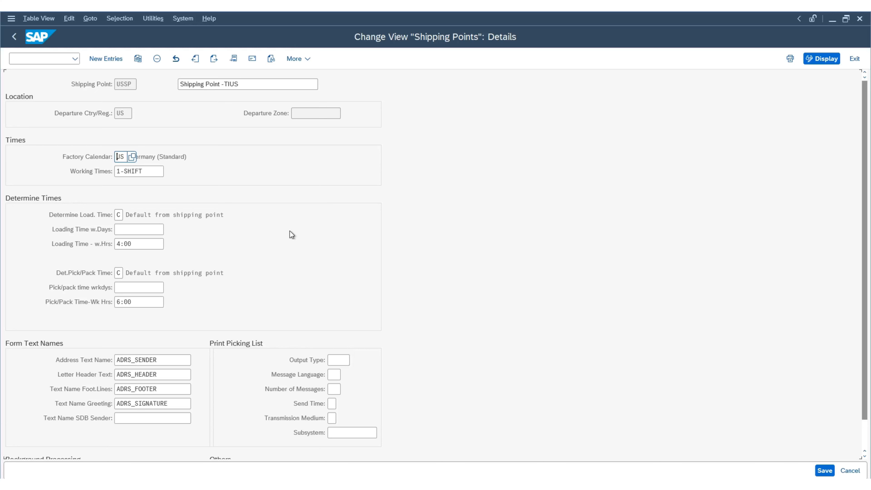
Clear the working times of shipping point USSP and save it to the proposed customizing request.
key("Tab")
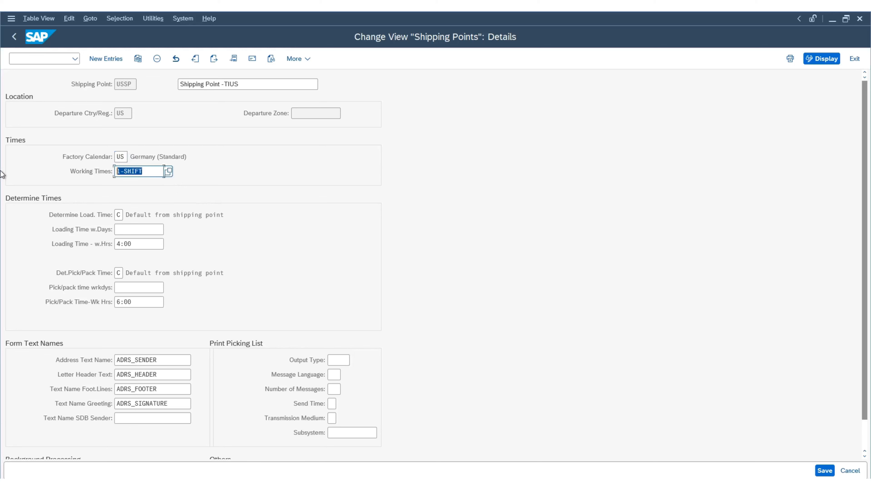
key("Delete")
key("Return")
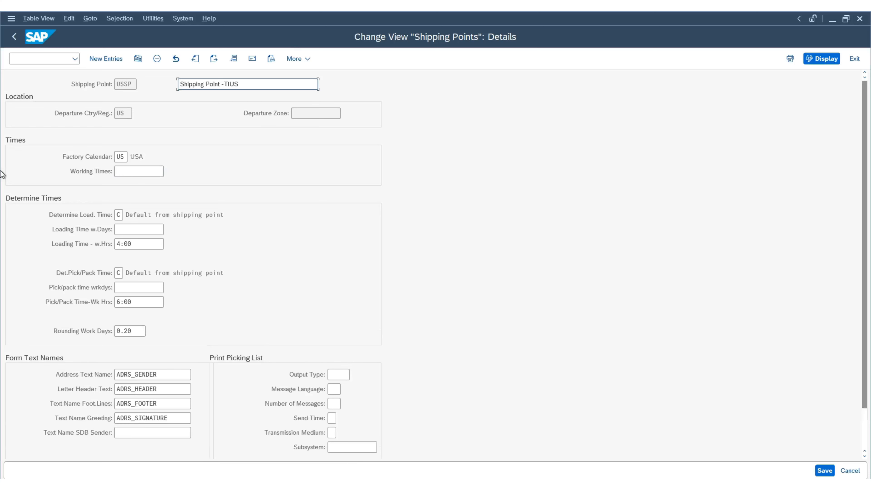
left_click(824, 471)
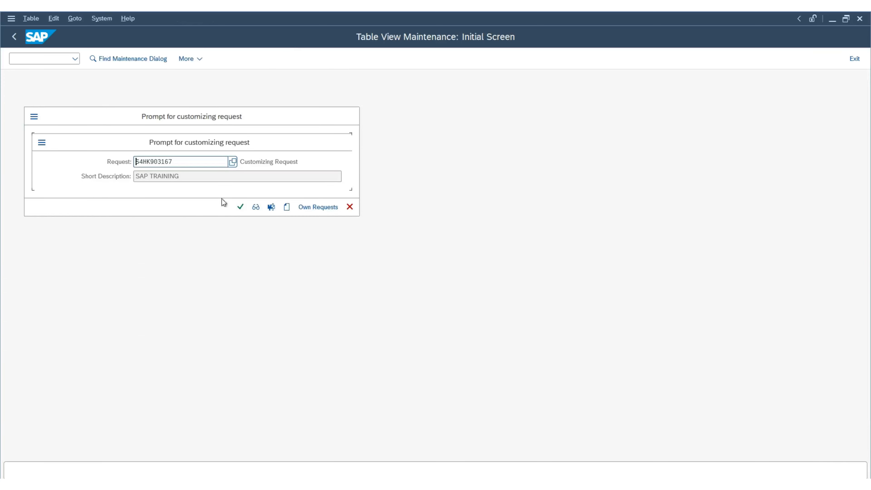
left_click(240, 207)
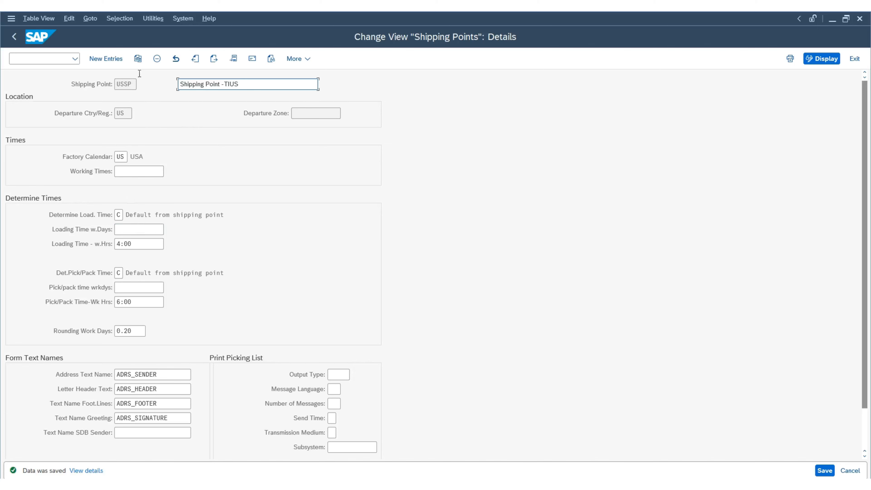
Copy shipping point USSP to a new shipping point INSP with the description Shipping Point -TIIN.
left_click(138, 58)
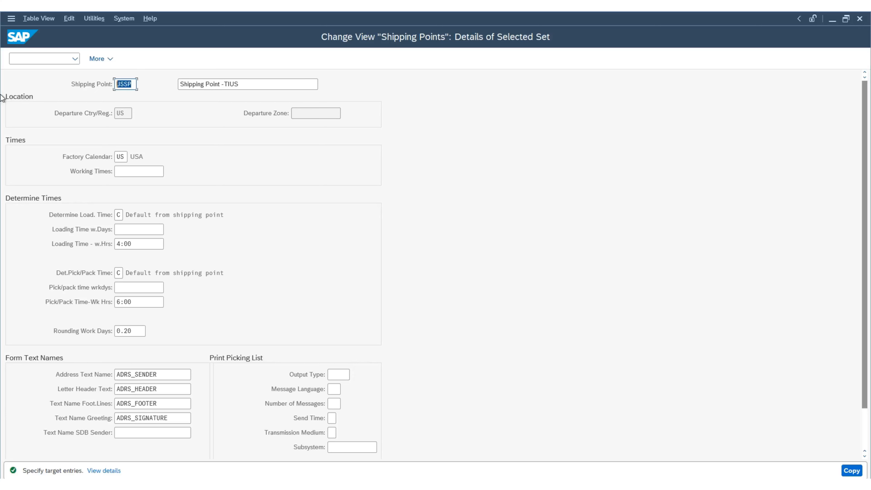
key("BackSpace")
key("Caps_Lock")
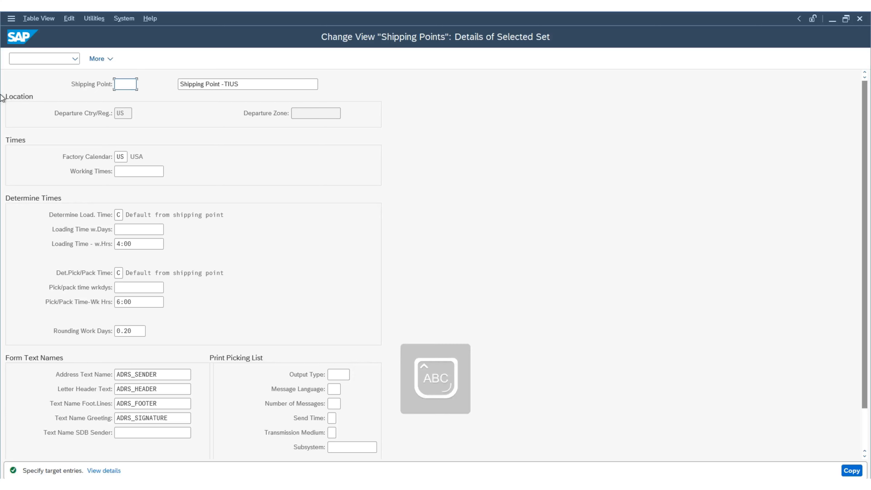
type("INSP")
key("Tab")
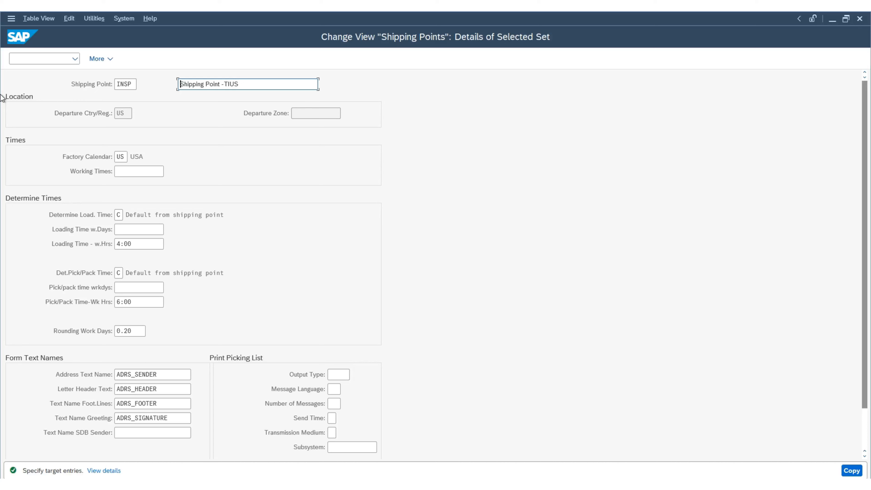
left_click(261, 82)
key("BackSpace")
key("BackSpace")
type("IN")
key("Return")
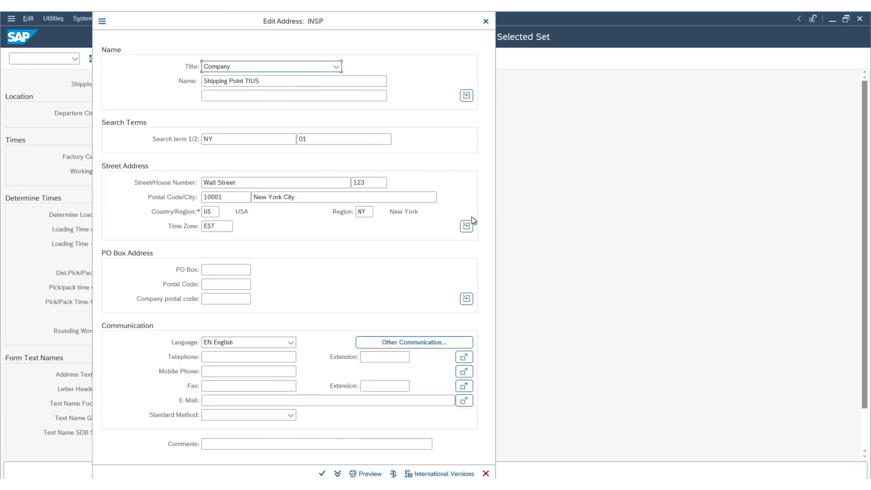
In the INSP address, set the name to Shipping Point TIIN and the search terms to IN and 03.
left_click(296, 81)
key("BackSpace")
key("BackSpace")
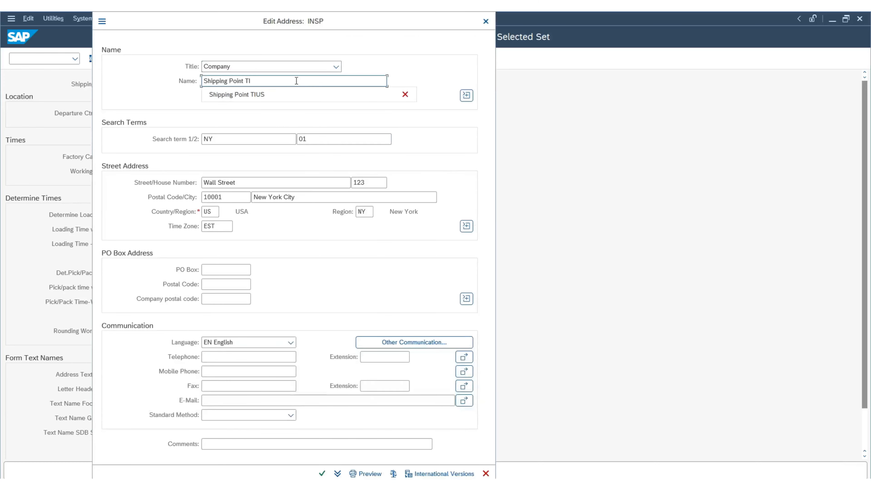
type("IN")
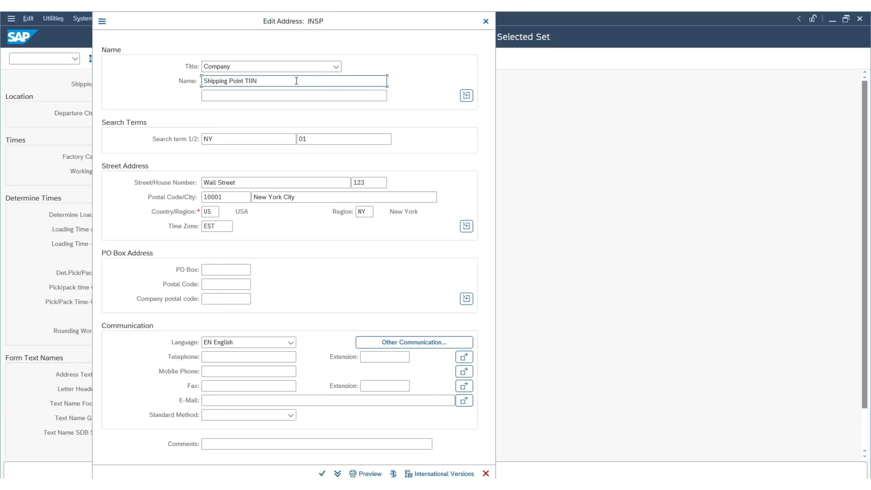
left_click(247, 140)
type("IN")
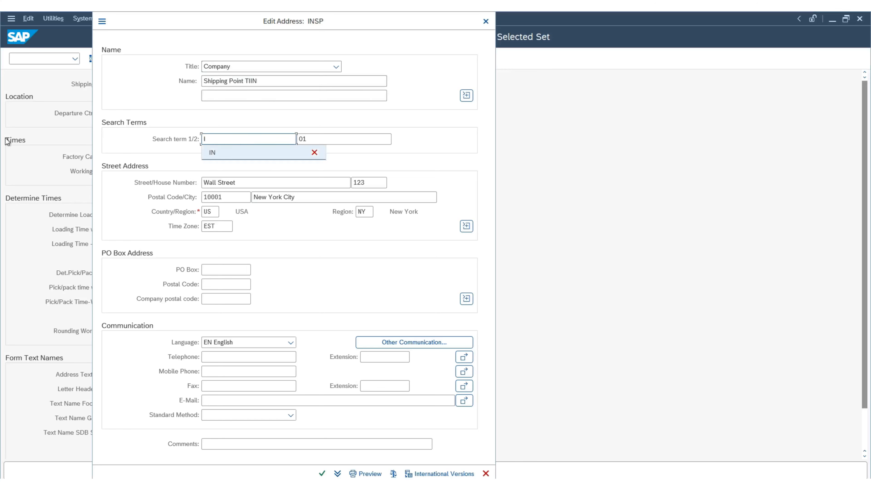
key("Tab")
key("Down")
key("Down")
key("Down")
key("Down")
key("Return")
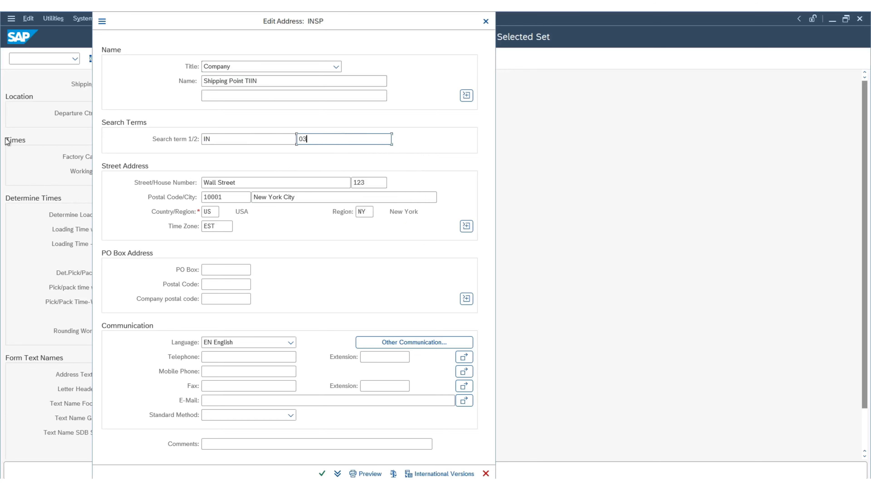
Replace the street and house number of the INSP address with the Indian site's details.
key("Tab")
key("BackSpace")
type("p")
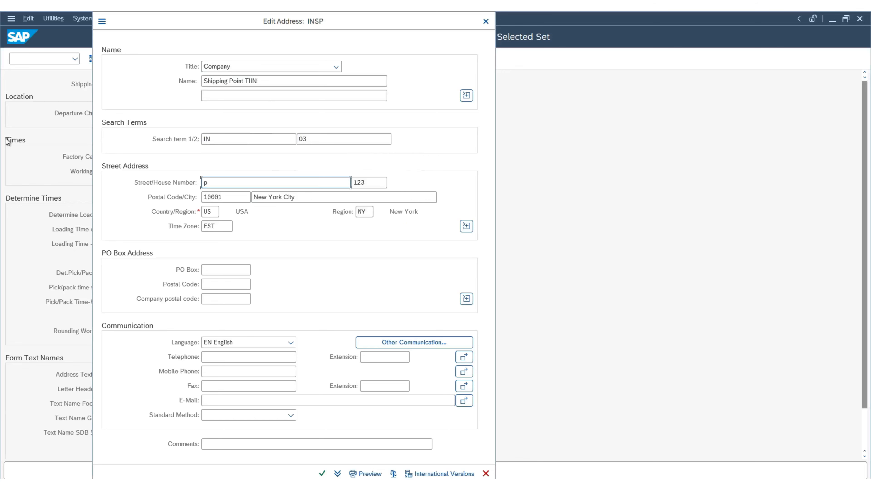
type("UNE")
key("BackSpace")
key("BackSpace")
key("BackSpace")
key("BackSpace")
key("Caps_Lock")
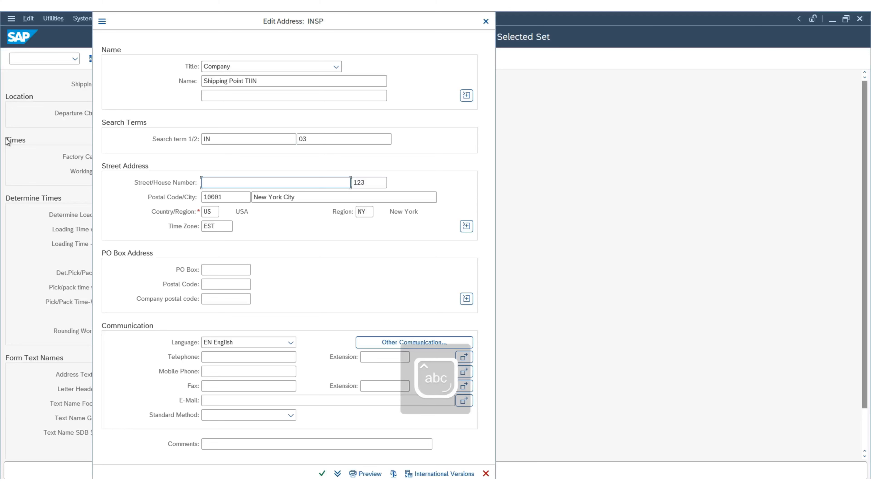
type("pune")
key("BackSpace")
key("BackSpace")
key("BackSpace")
key("BackSpace")
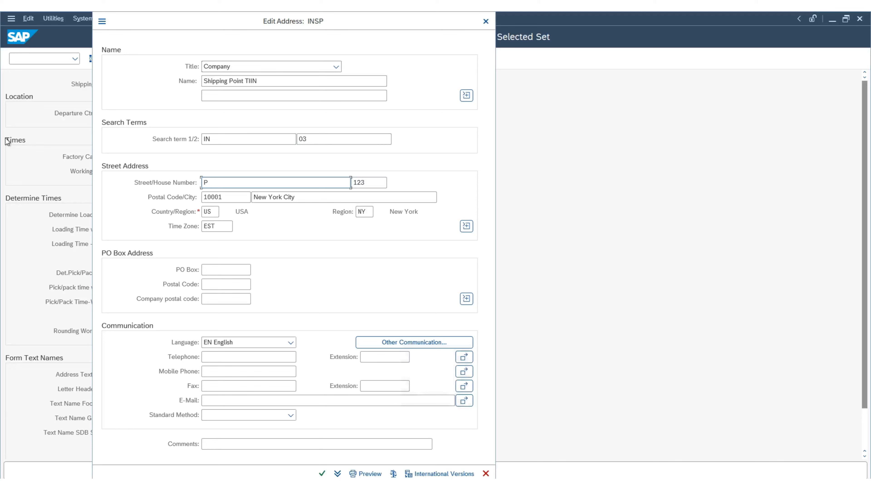
type("Pune Street")
key("Tab")
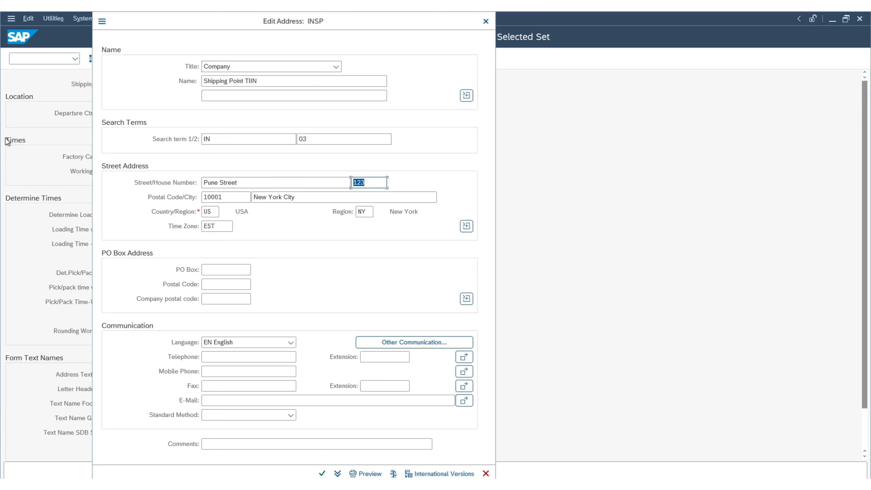
type("789")
Pick another postal code from the earlier entries and replace the city in the INSP address.
key("Tab")
key("ctrl+a")
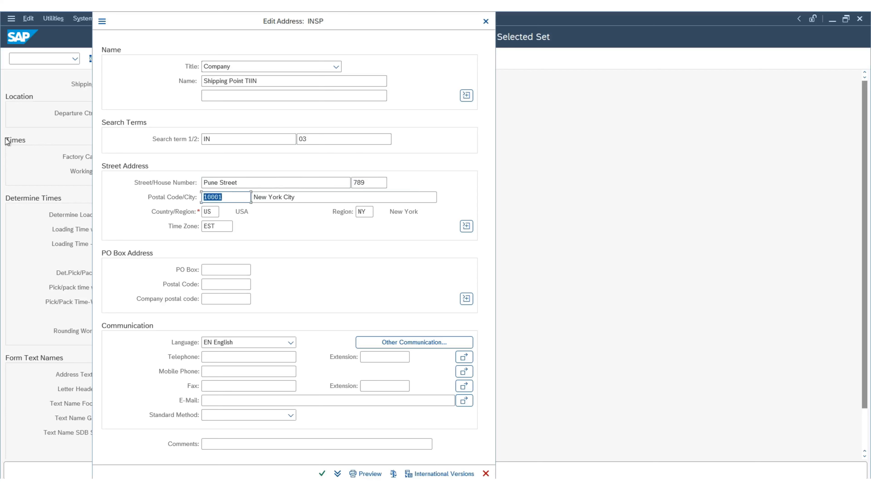
key("Down")
key("Down")
key("Down")
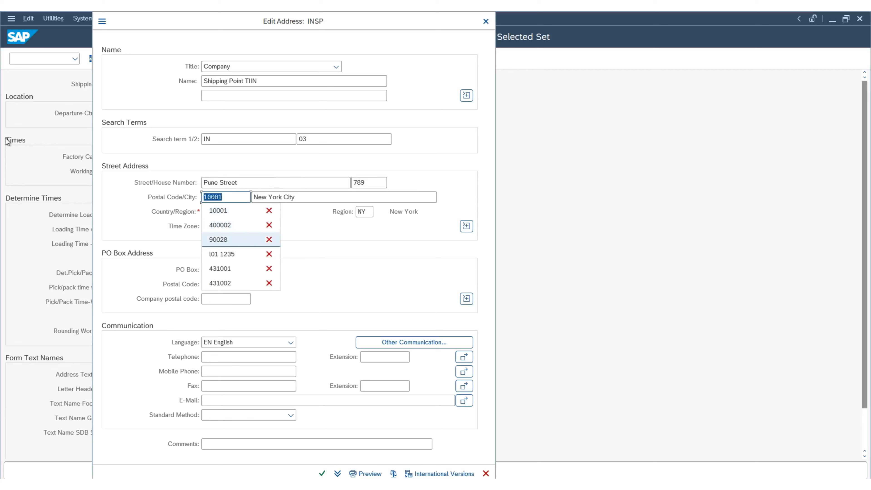
key("Return")
key("Tab")
key("alt+space")
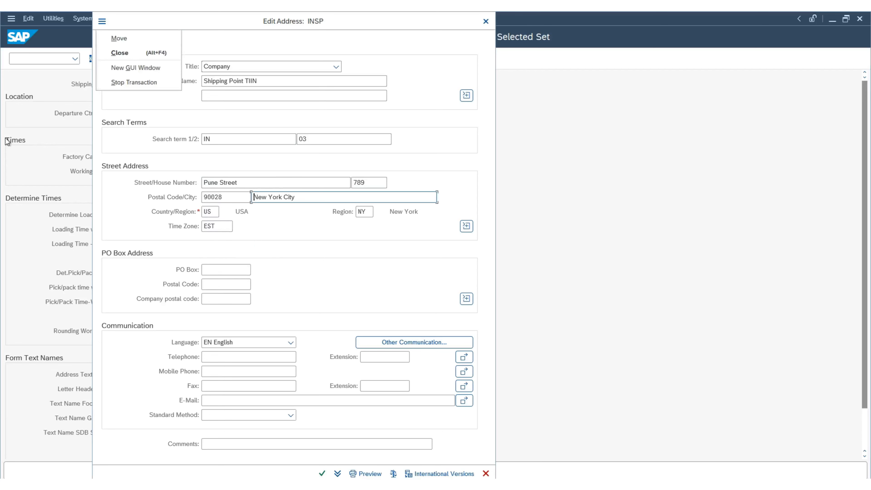
Set the country of the INSP address to IN and its region to MH.
left_click_drag(214, 212, 90, 214)
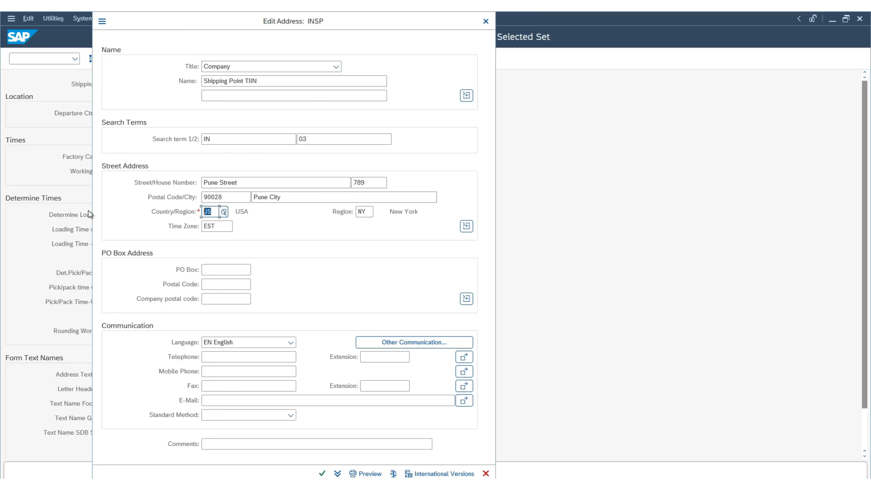
key("BackSpace")
key("Down")
key("Down")
key("Down")
key("Tab")
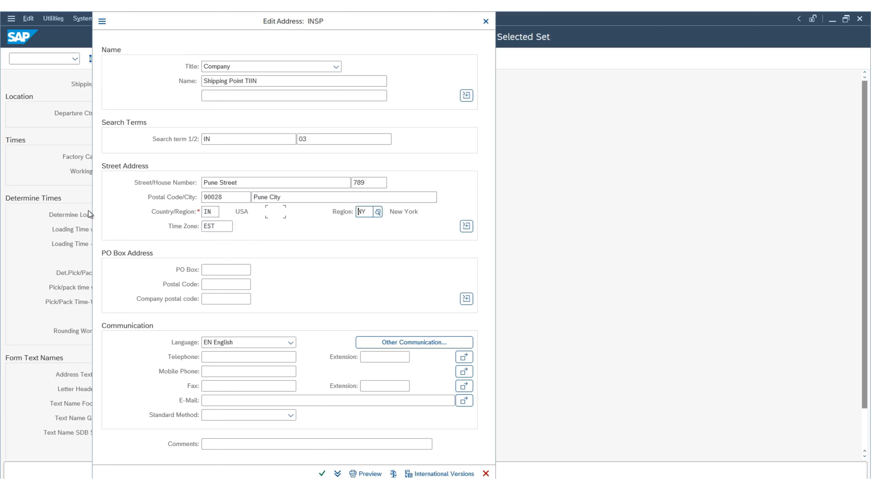
key("BackSpace")
key("BackSpace")
key("Down")
key("Down")
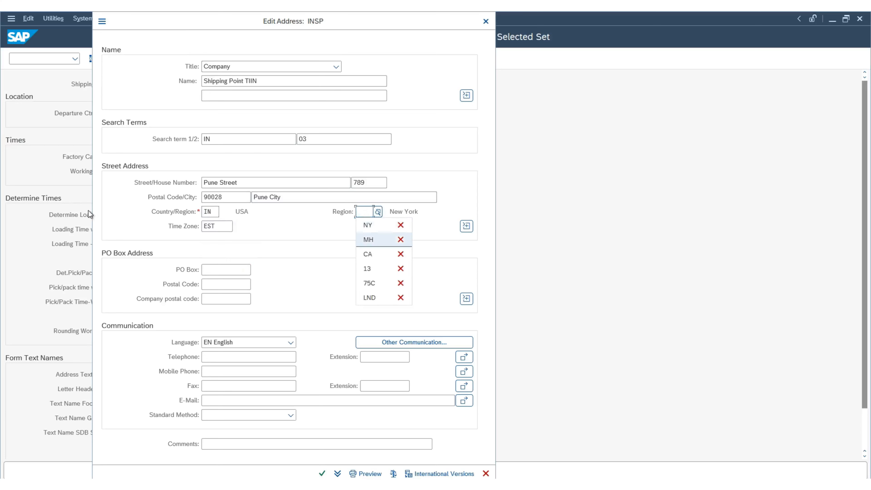
key("Return")
Clear the time zone of the INSP address and try to accept the address.
key("Tab")
key("BackSpace")
key("BackSpace")
key("BackSpace")
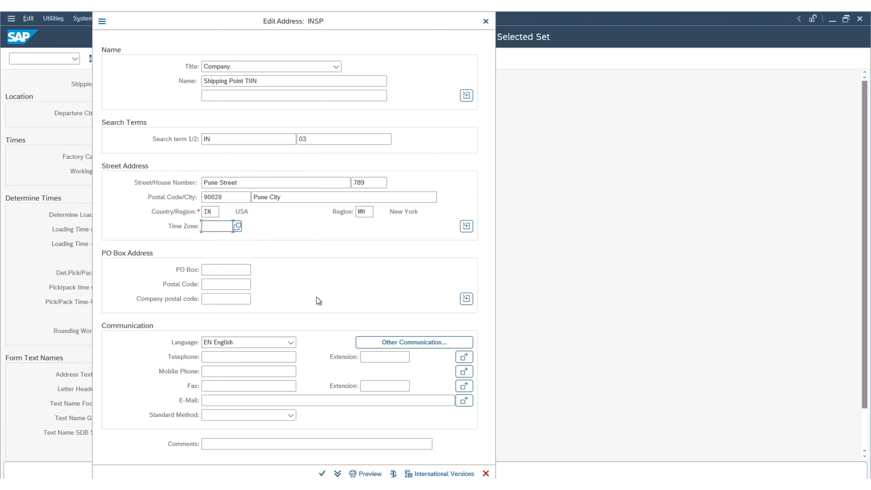
left_click(321, 473)
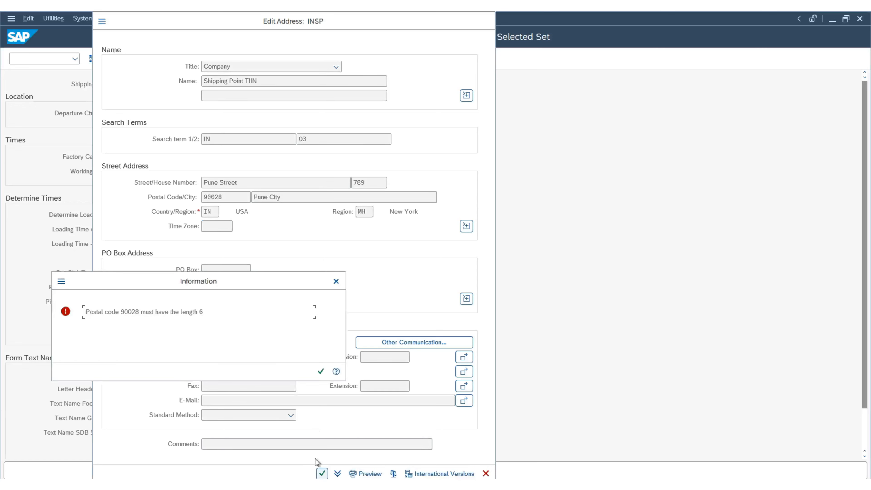
left_click(321, 372)
Replace the postal code of the INSP address with a six-digit earlier entry and save the shipping point.
double_click(226, 209)
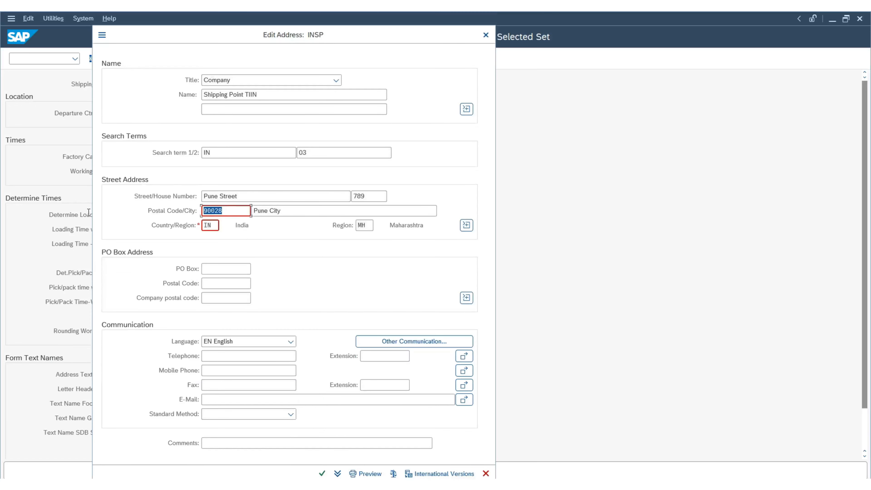
key("Delete")
key("Down")
key("Down")
key("Down")
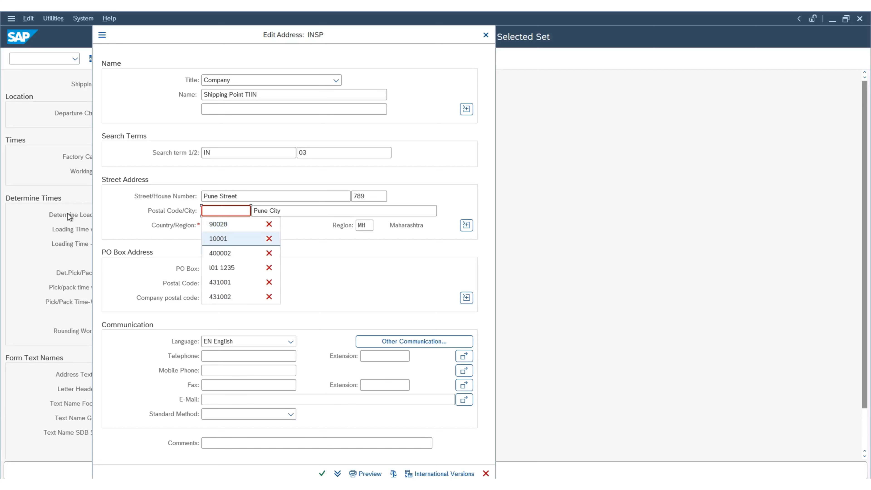
key("Return")
key("Return")
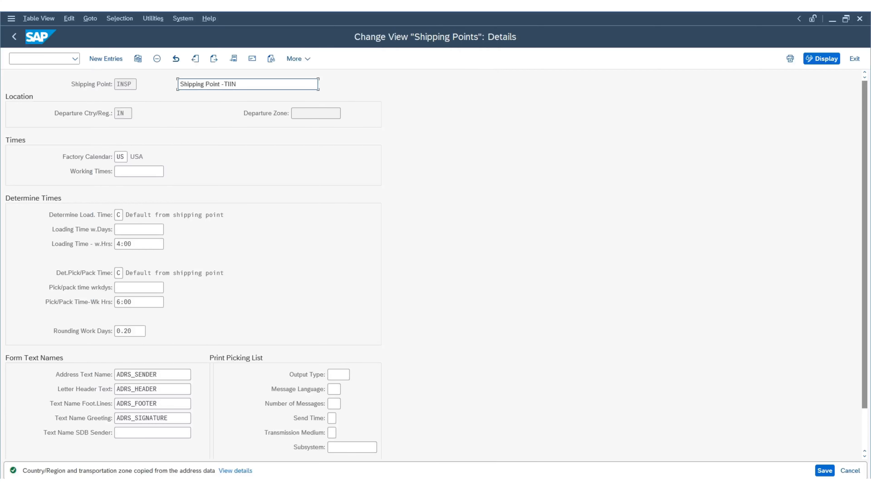
left_click(825, 470)
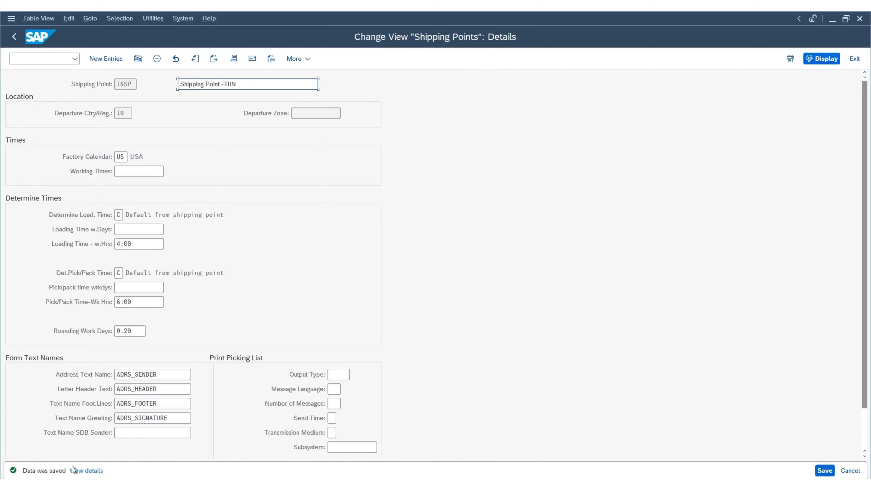
Mark shipping points INSP, USSP and CASP in the overview for review, and return to the implementation guide.
key("F3")
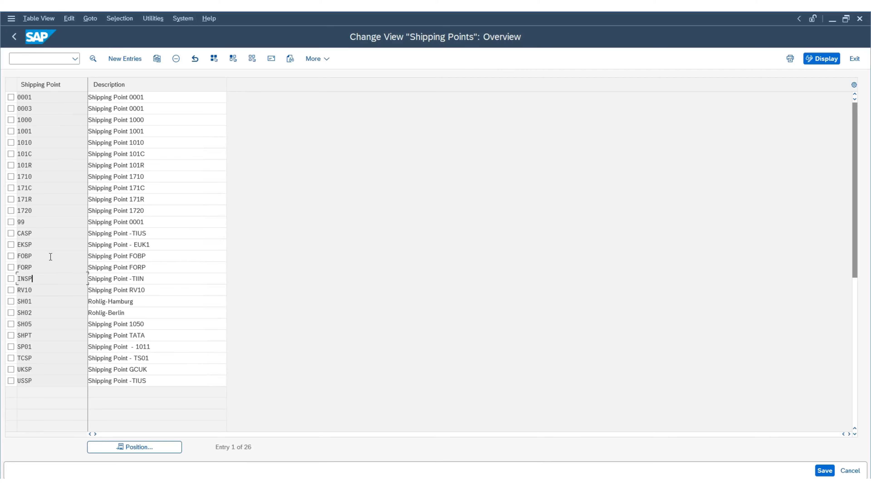
left_click(10, 279)
left_click(11, 381)
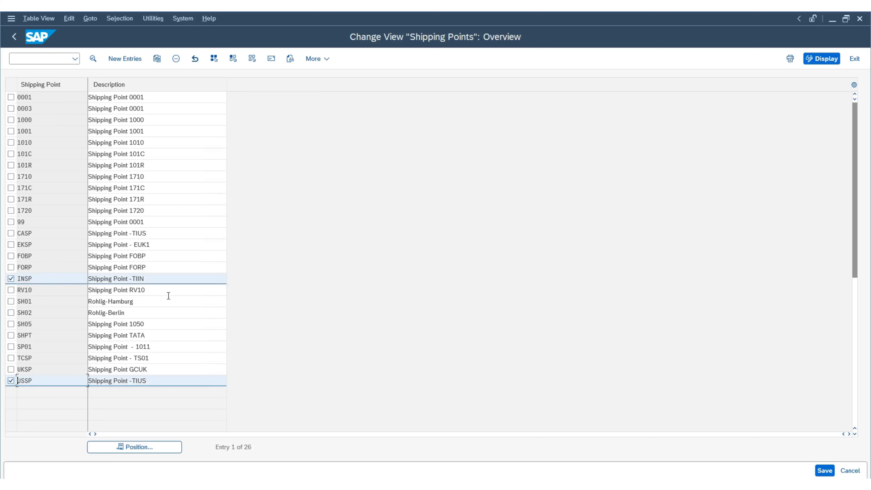
left_click(11, 233)
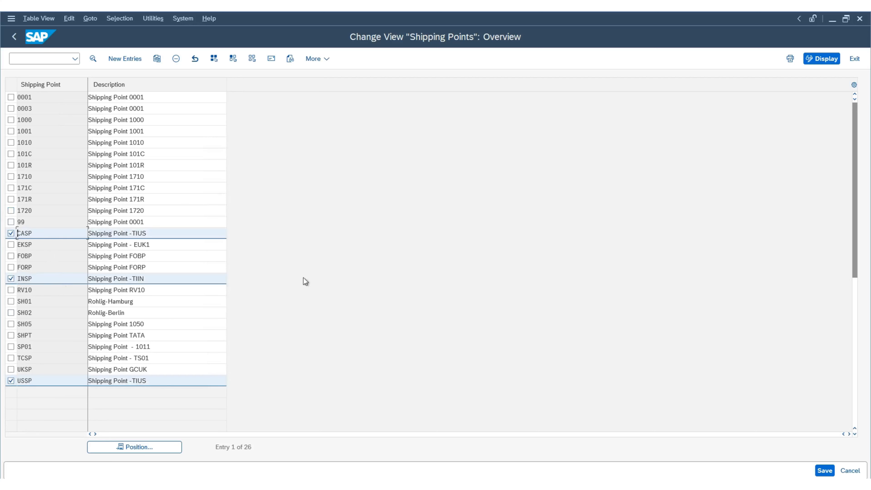
left_click(14, 36)
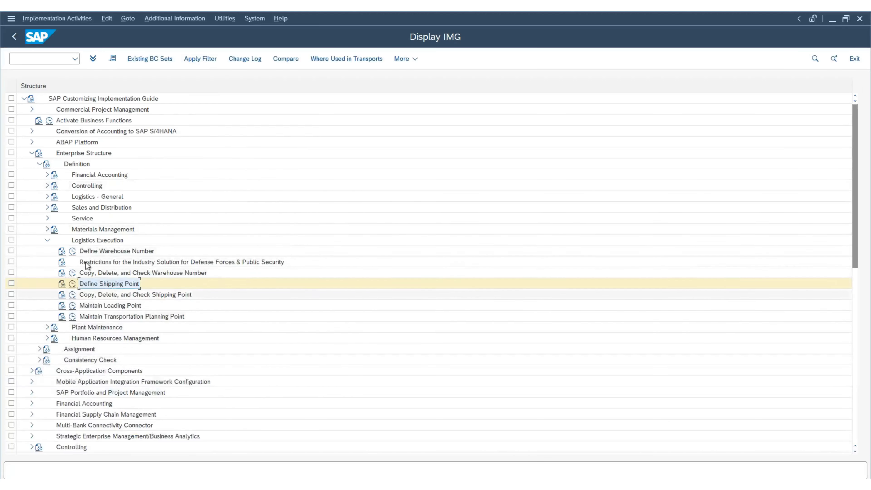
Examine the loading point field on the outbound delivery's loading data, then return to the implementation guide session.
left_click(100, 306)
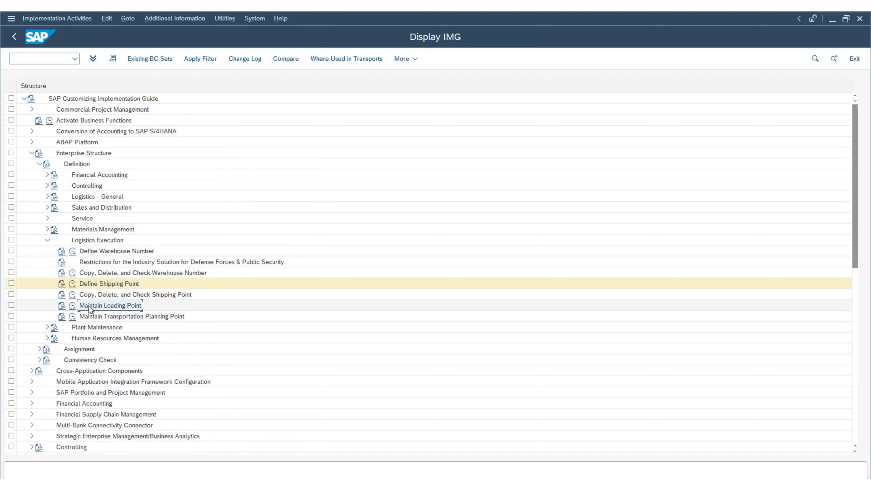
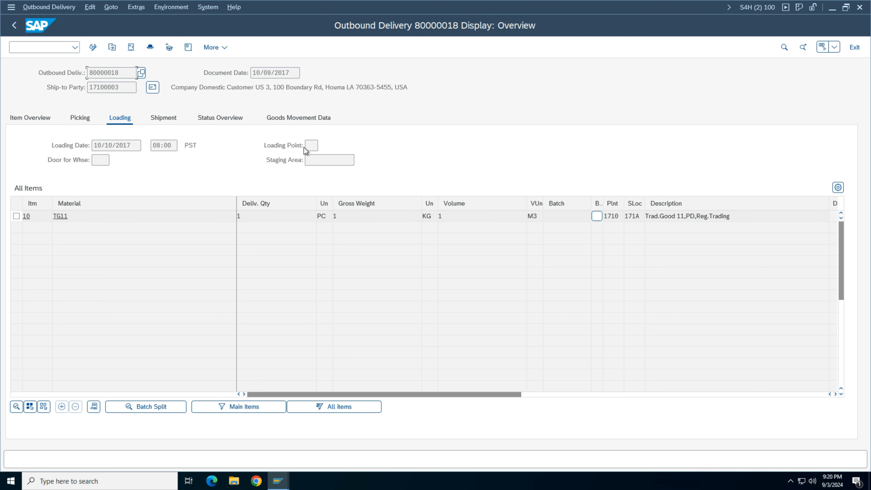
left_click(310, 146)
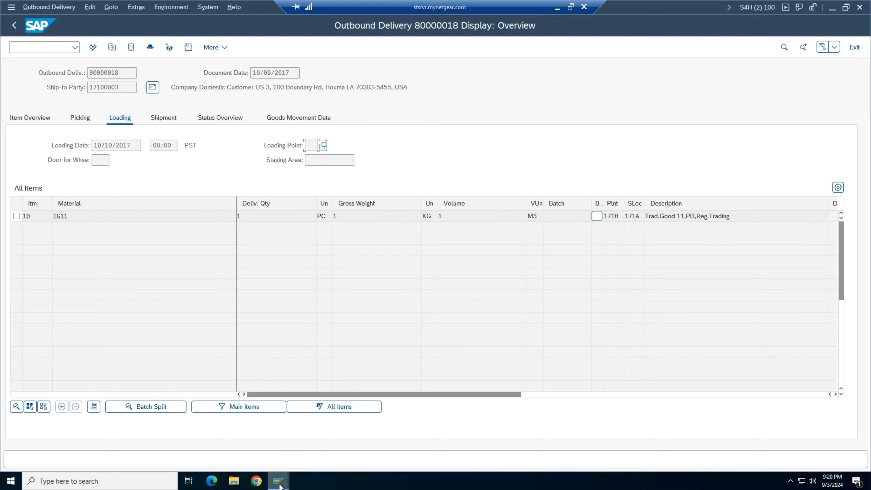
left_click(286, 476)
left_click(285, 447)
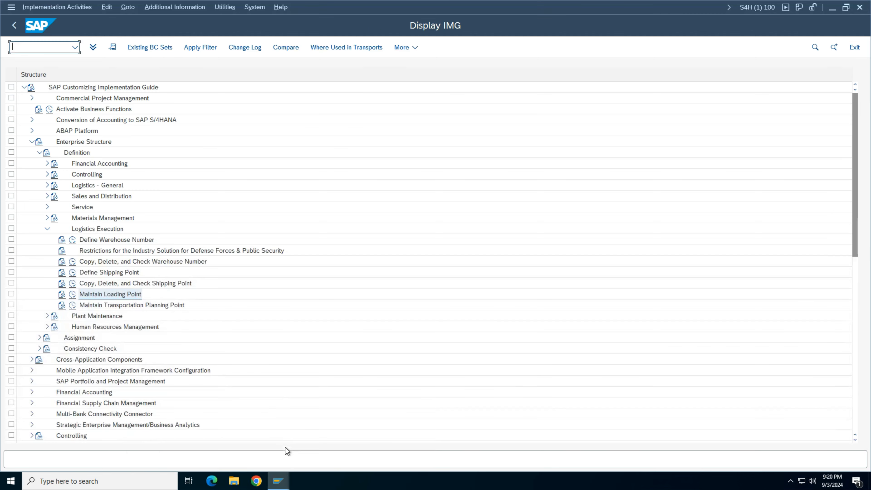
Open loading point maintenance with shipping point USSP as the work area.
left_click(73, 296)
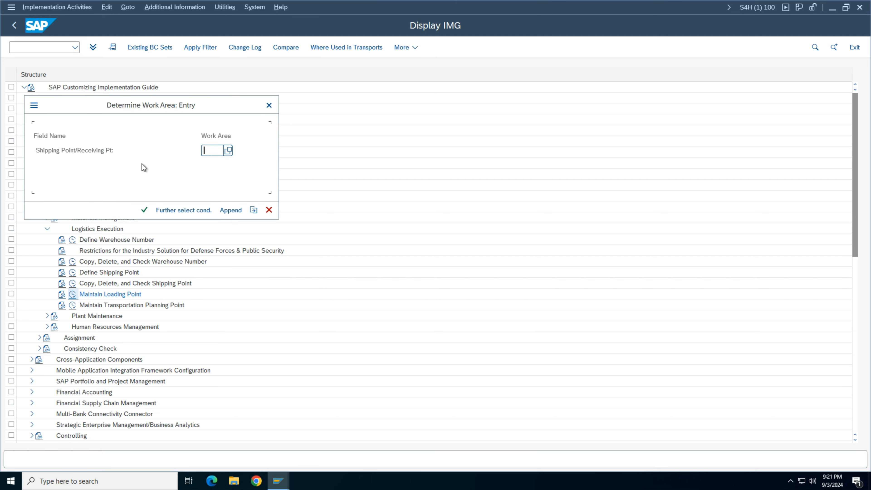
left_click(228, 150)
left_click_drag(248, 31, 410, 44)
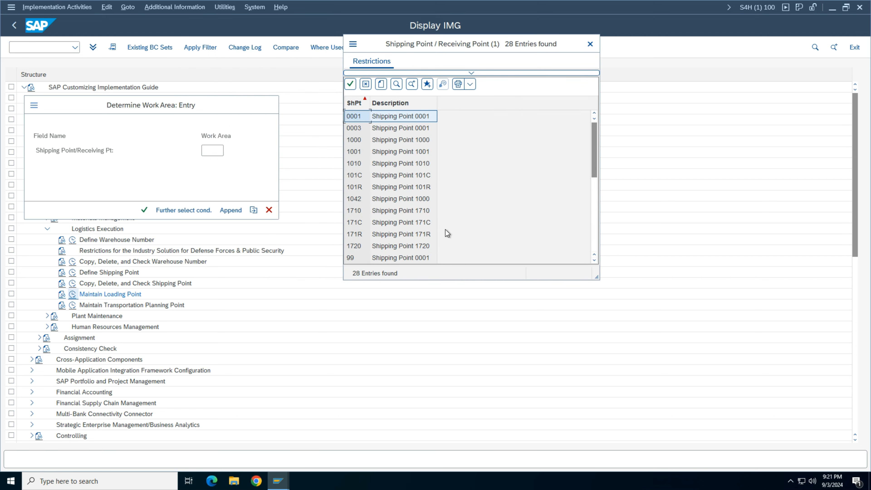
scroll(446, 229, "down", 5)
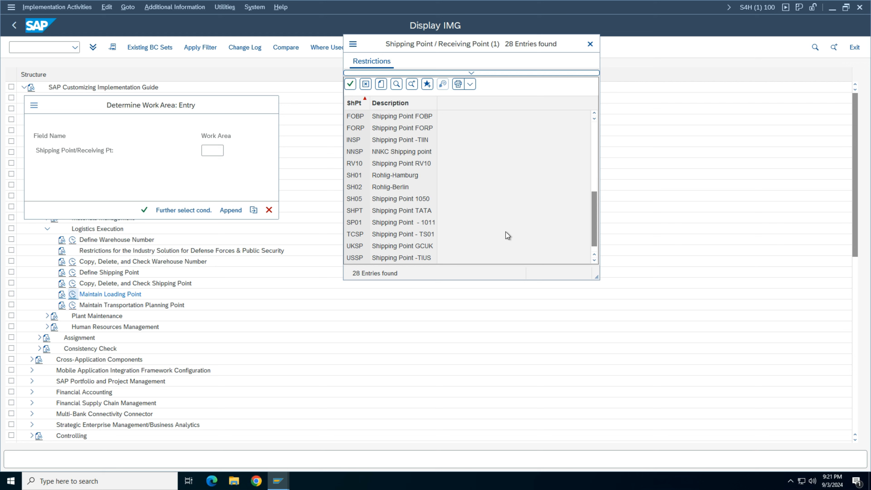
left_click_drag(597, 278, 655, 392)
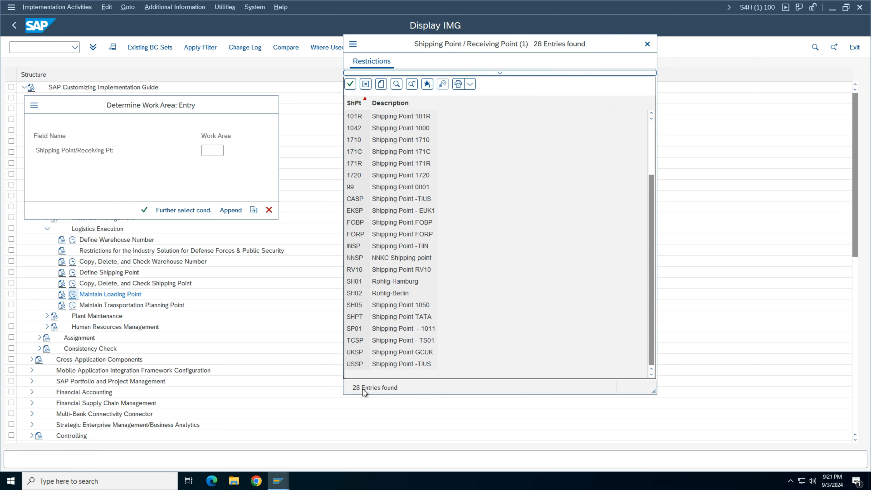
double_click(388, 365)
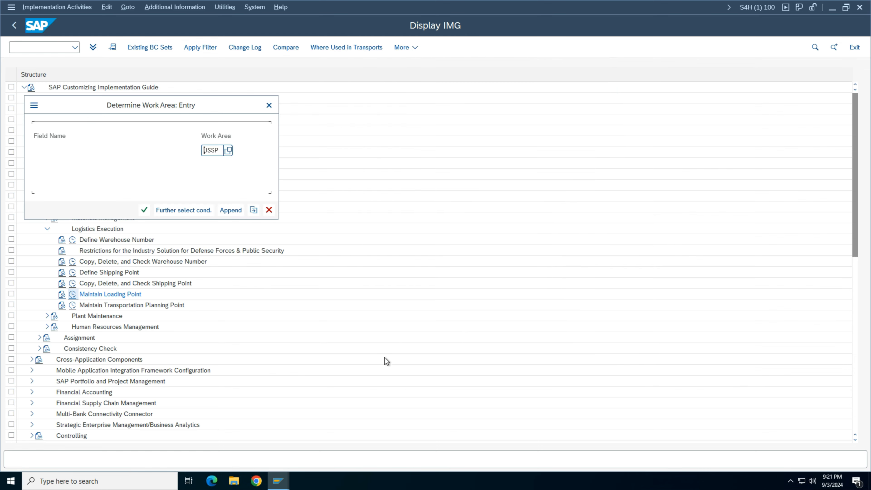
left_click(147, 210)
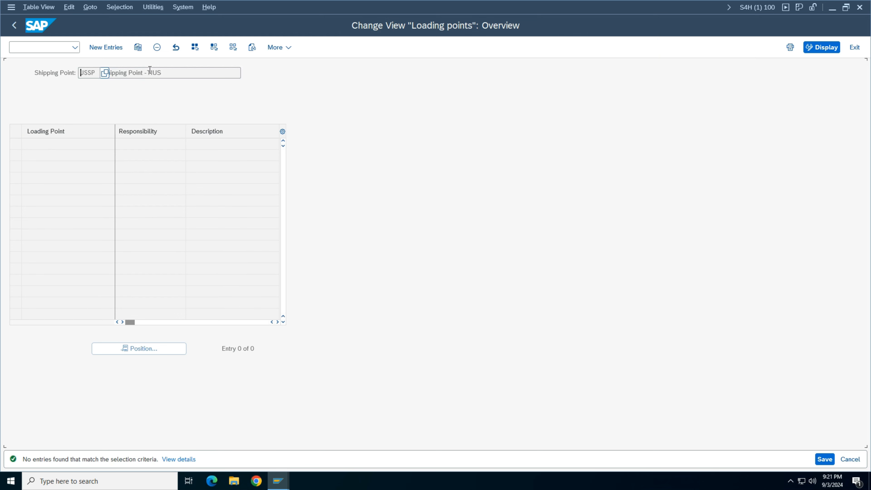
Add loading point L1 with the description "Loading point NY" for shipping point USSP.
left_click(112, 48)
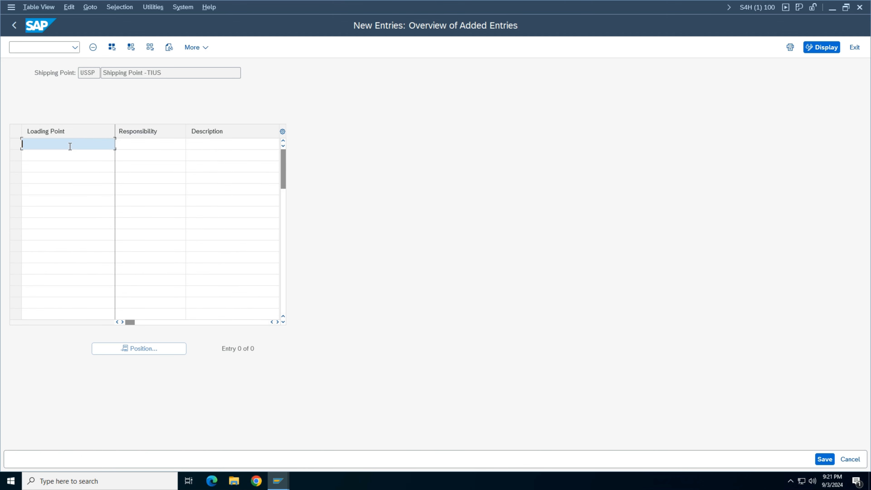
key("Caps_Lock")
key("Tab")
key("Tab")
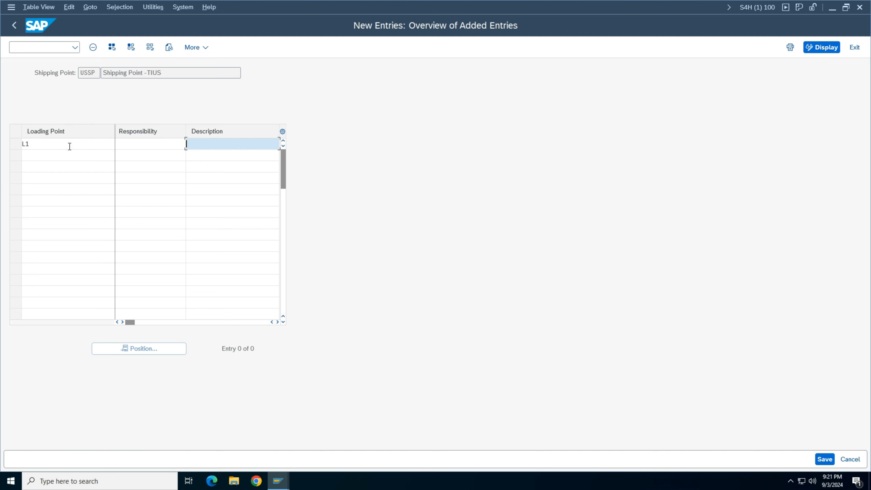
key("Caps_Lock")
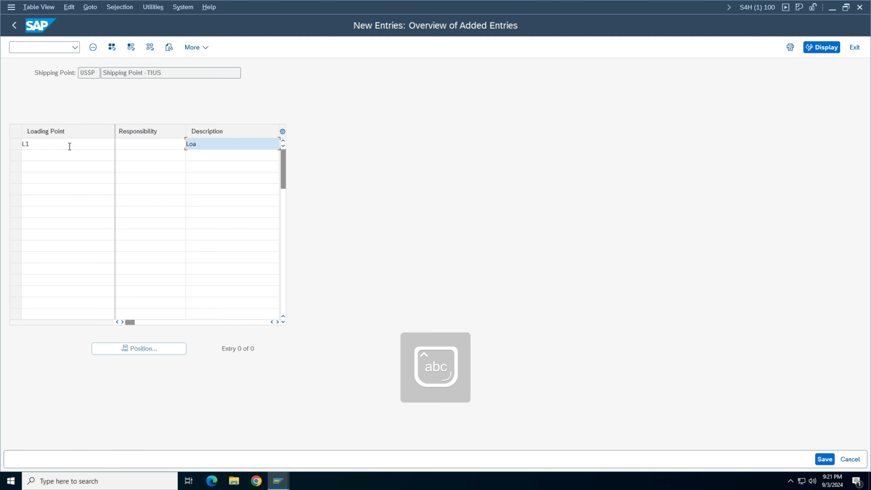
type("Loading point NY")
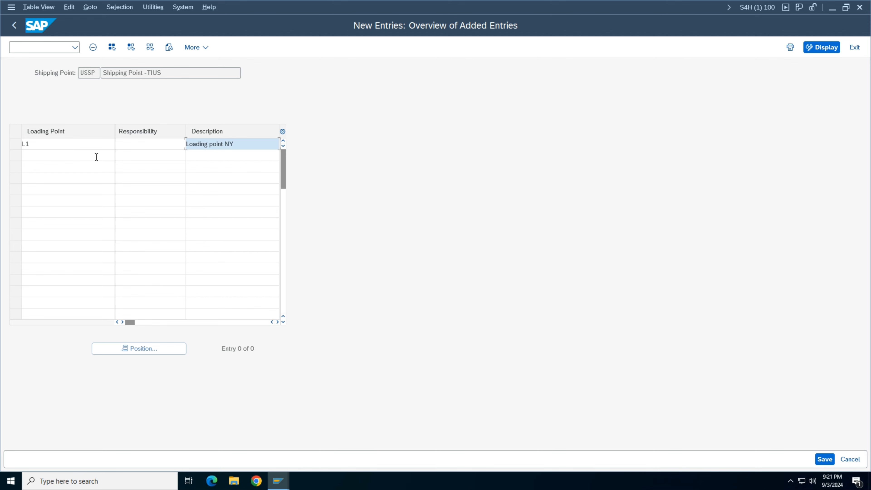
left_click(214, 185)
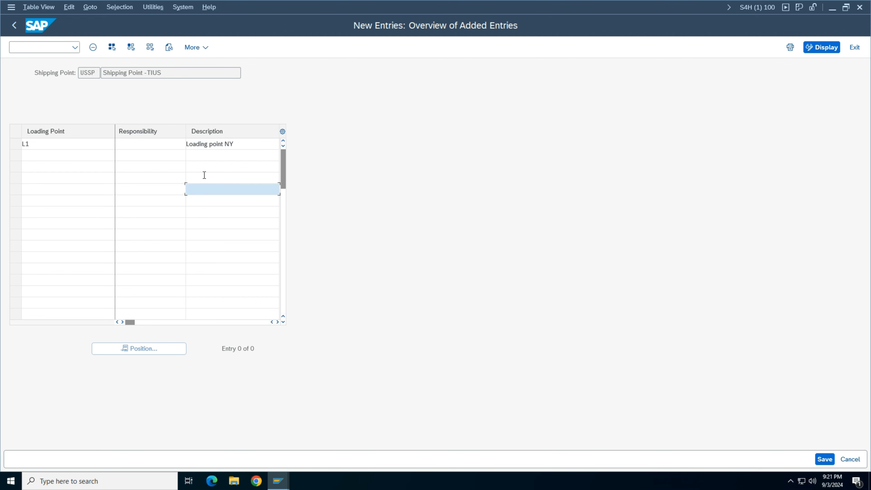
key("Return")
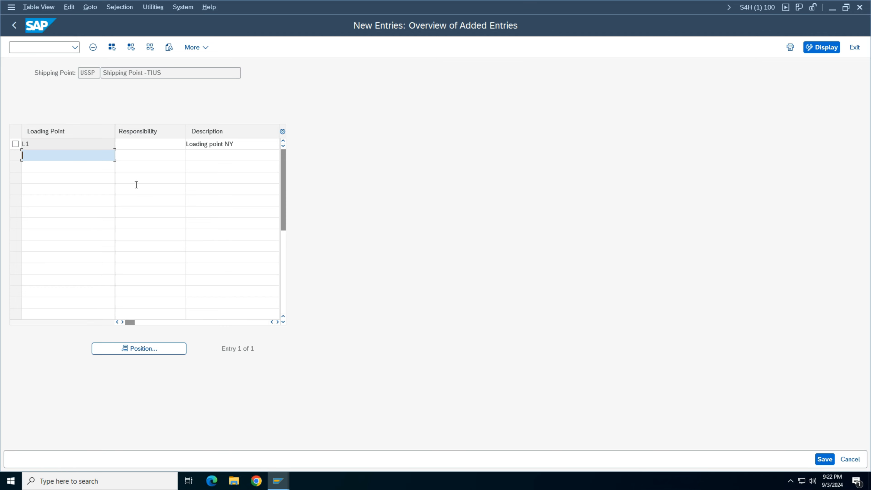
Save the new loading point under the SAP TRAINING customizing request and return to the implementation guide.
left_click(825, 460)
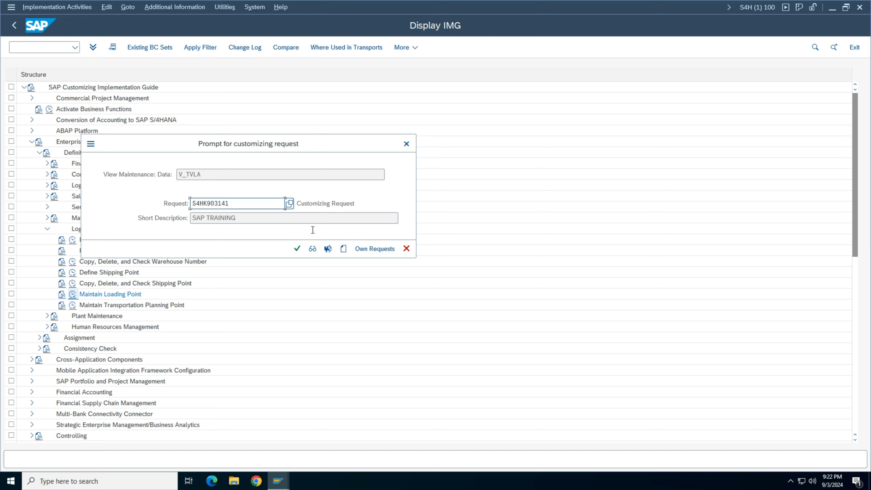
left_click(297, 248)
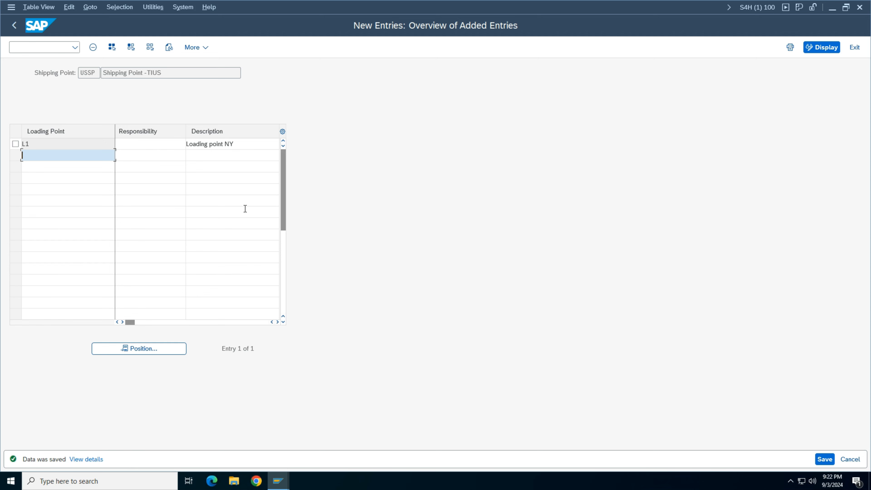
left_click(16, 26)
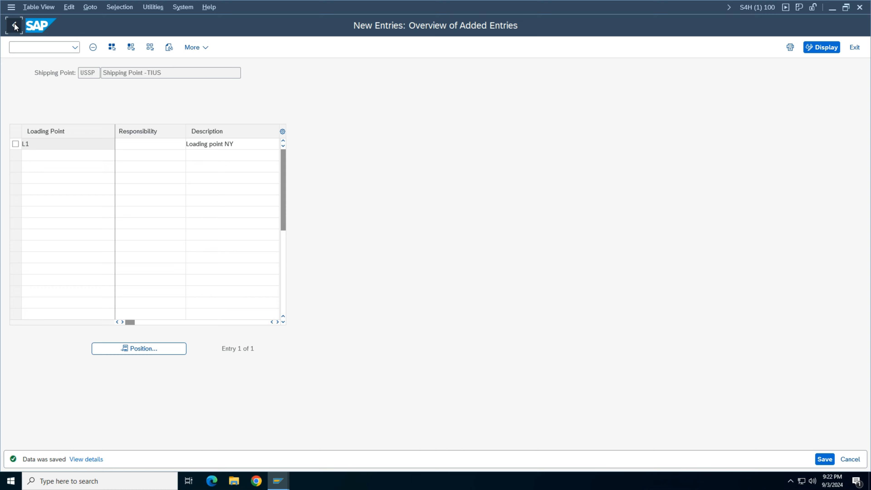
left_click(15, 26)
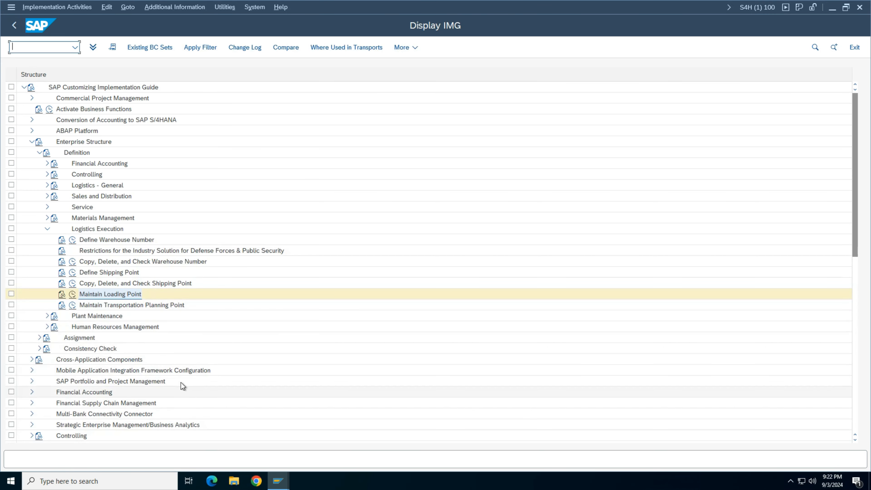
Read the documentation of the Maintain Transportation Planning Point activity and close it.
scroll(230, 302, "down", 2)
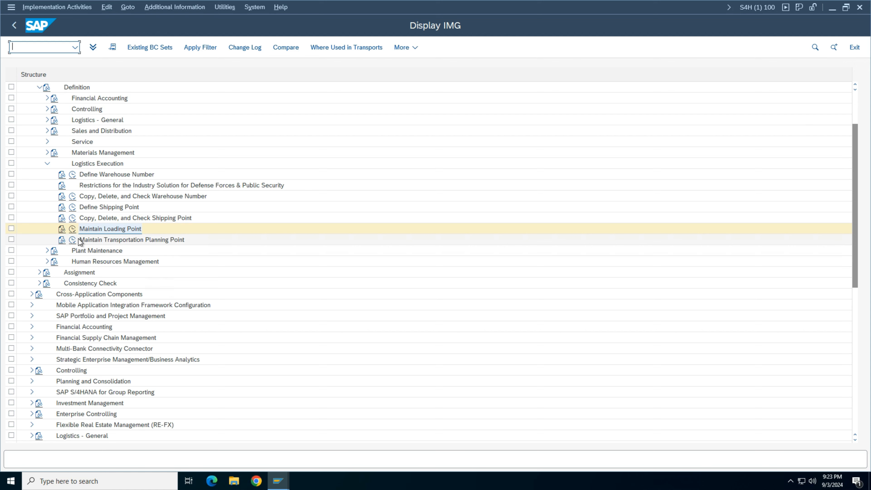
left_click(86, 239)
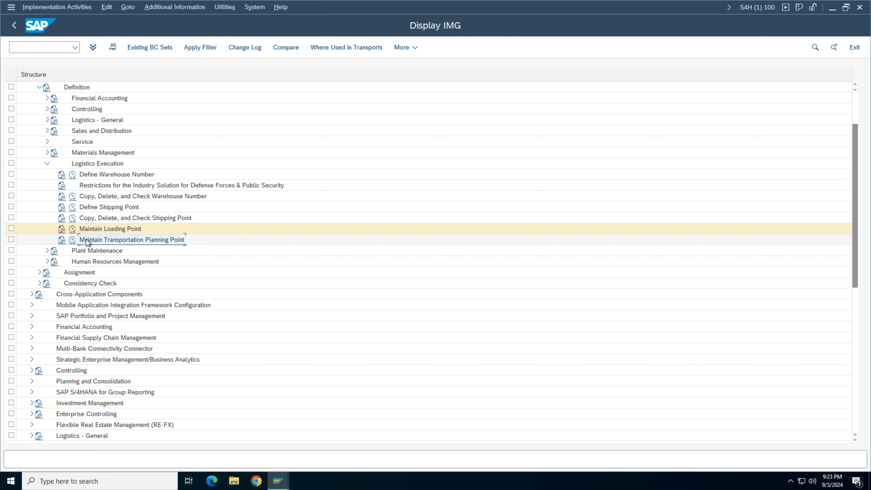
left_click(62, 241)
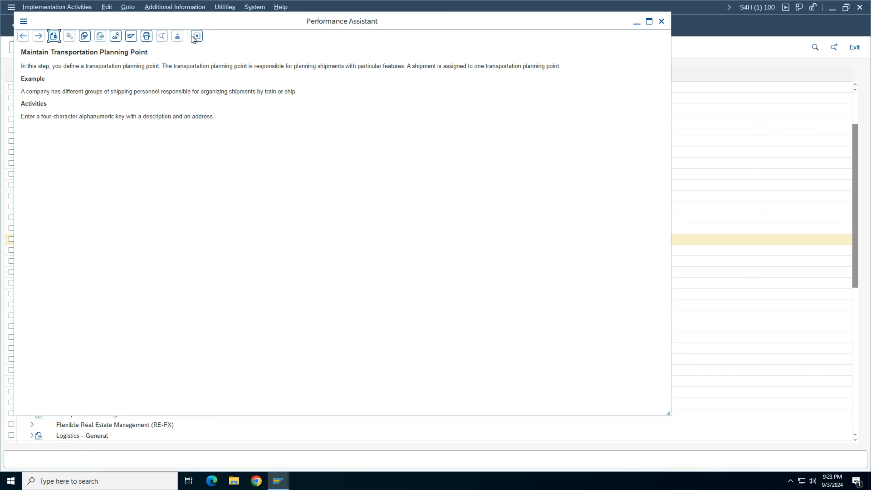
left_click_drag(285, 21, 459, 60)
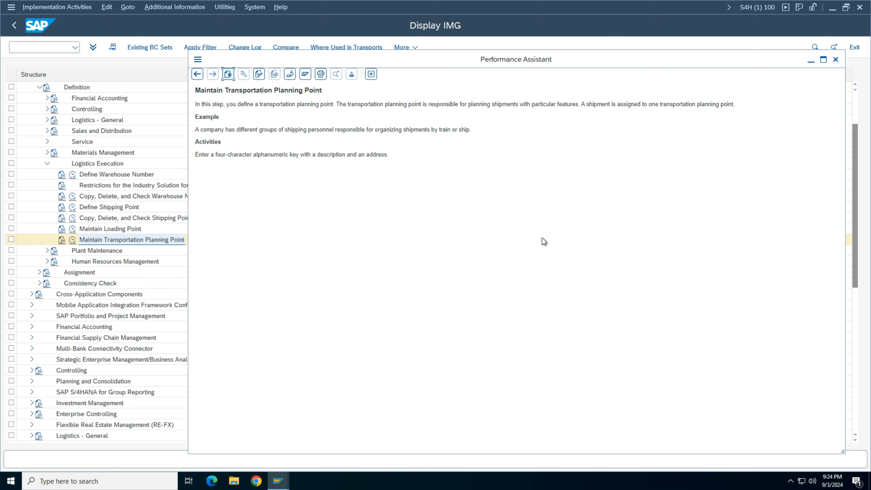
left_click(836, 59)
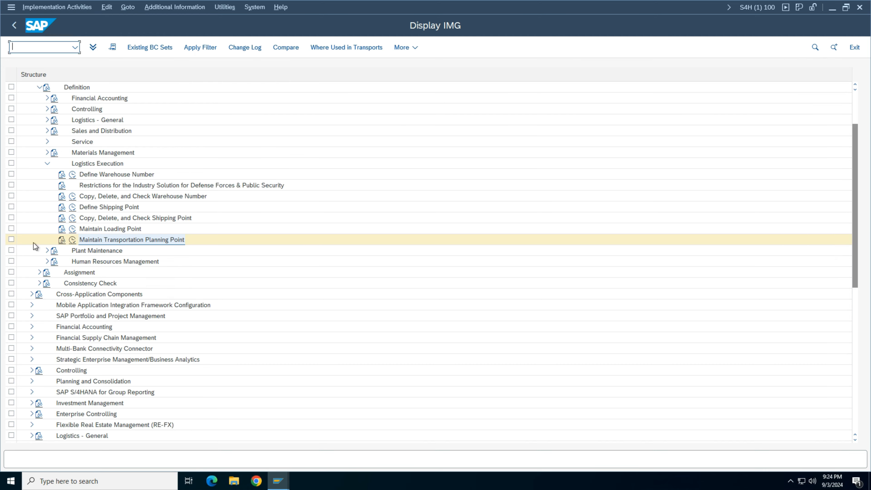
Start a new entry in Maintain Transportation Planning Point with the key USTP.
left_click(72, 241)
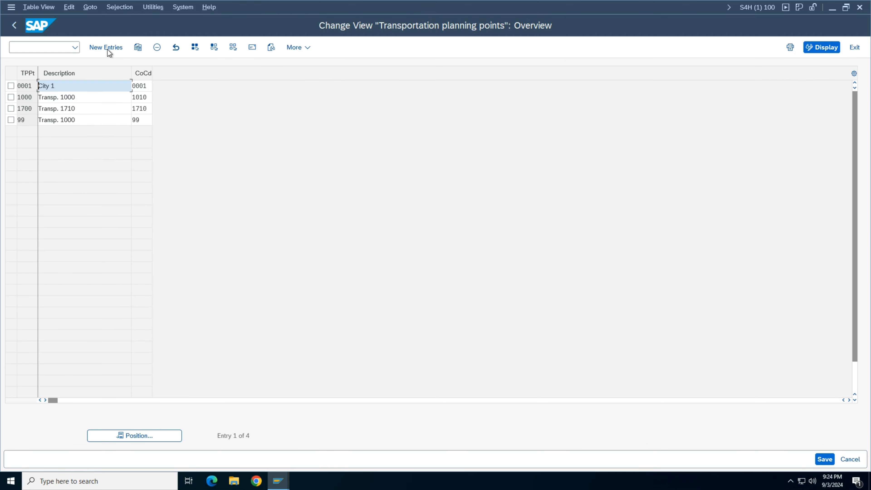
left_click(106, 48)
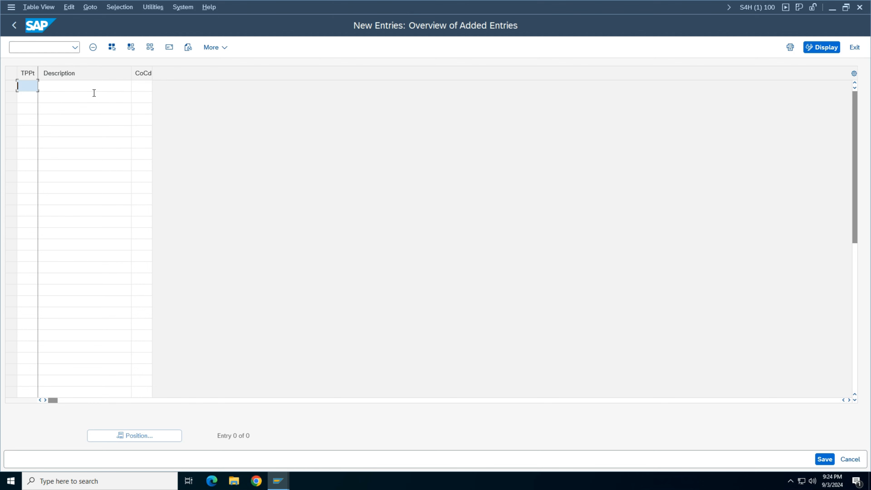
key("Caps_Lock")
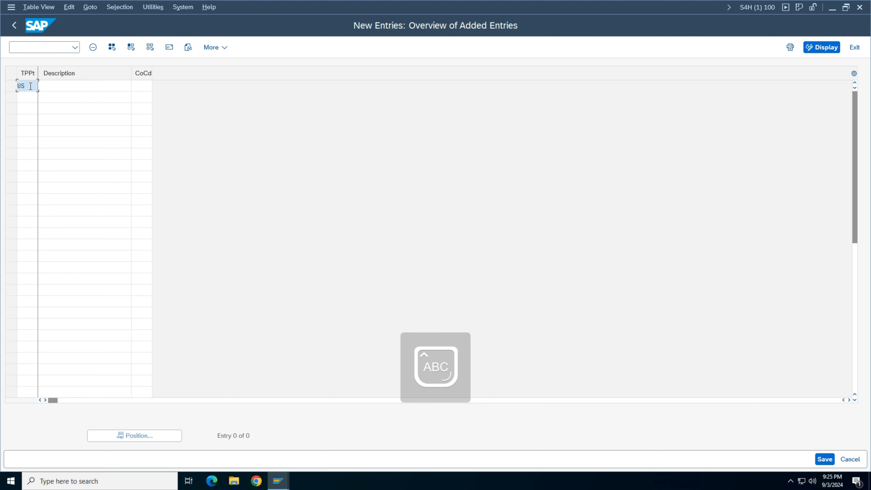
type("USTP")
key("Tab")
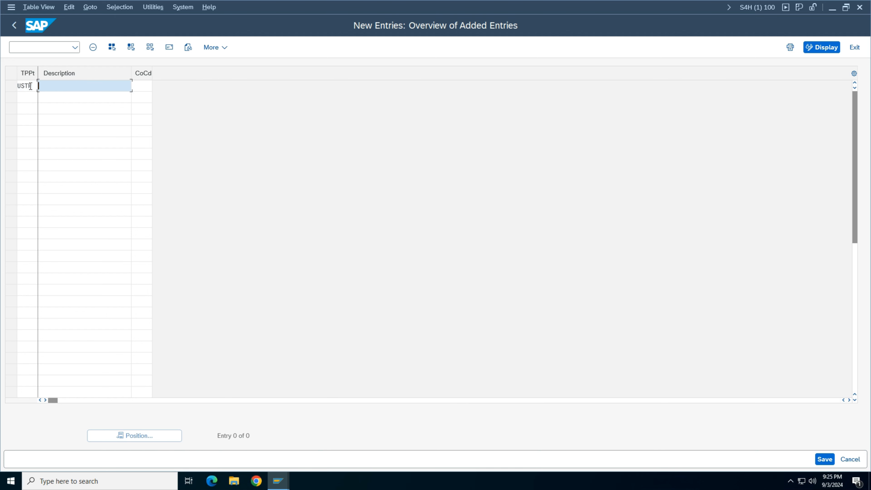
Describe transportation planning point USTP as "Trans Plan Pnt -TIUS" and assign company code TIUS to it.
key("Caps_Lock")
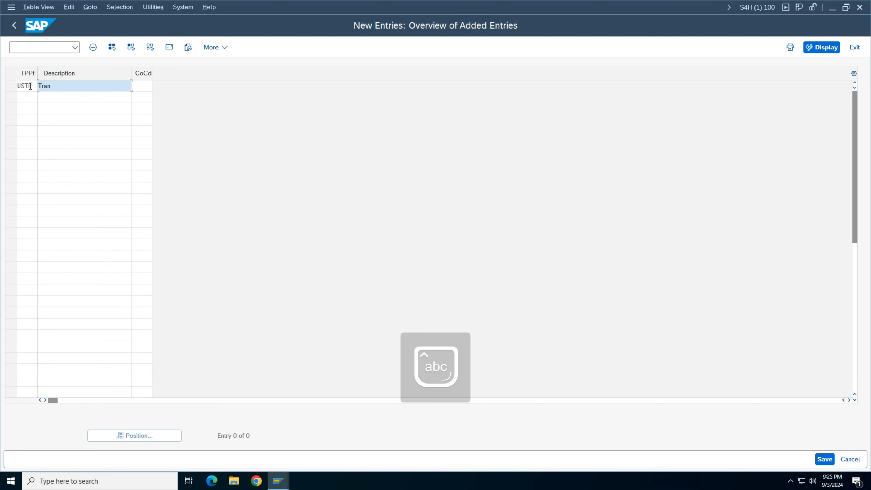
type("Trans Plan")
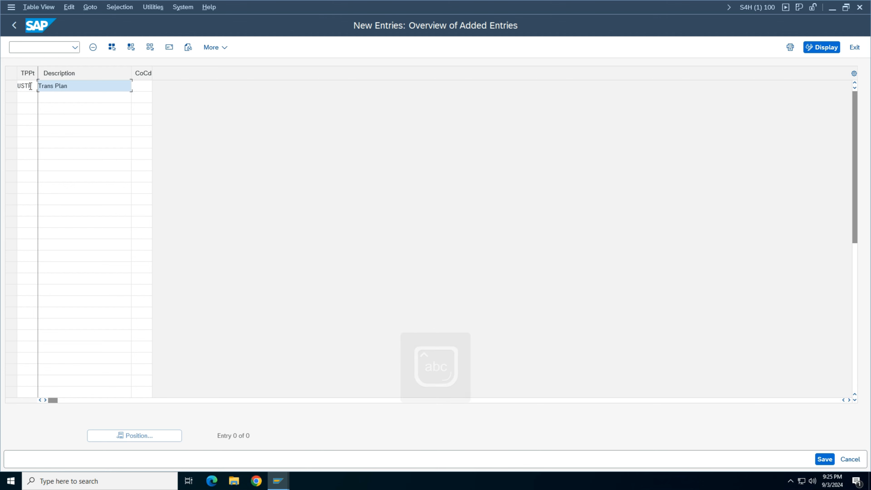
type(" P")
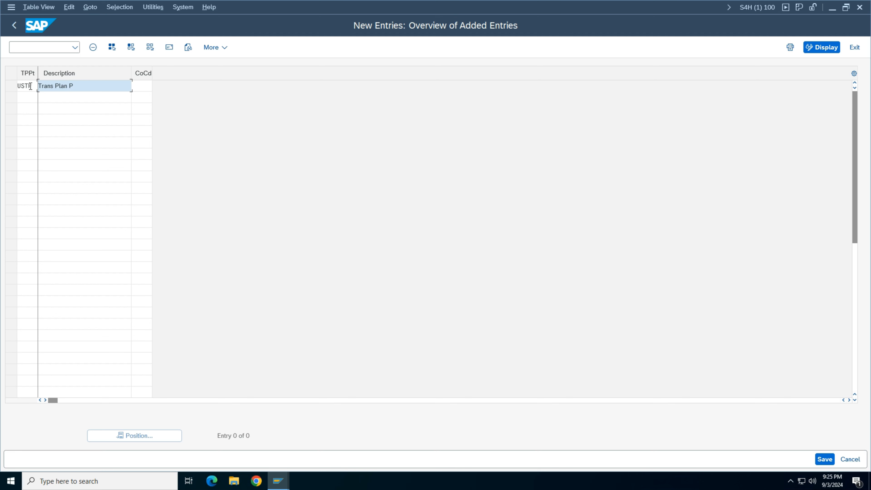
type("nt -TIUS")
key("Tab")
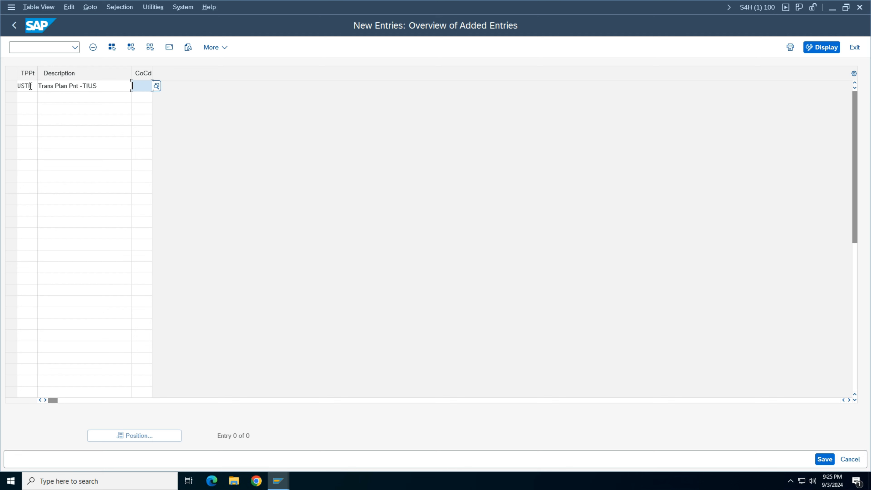
key("Caps_Lock")
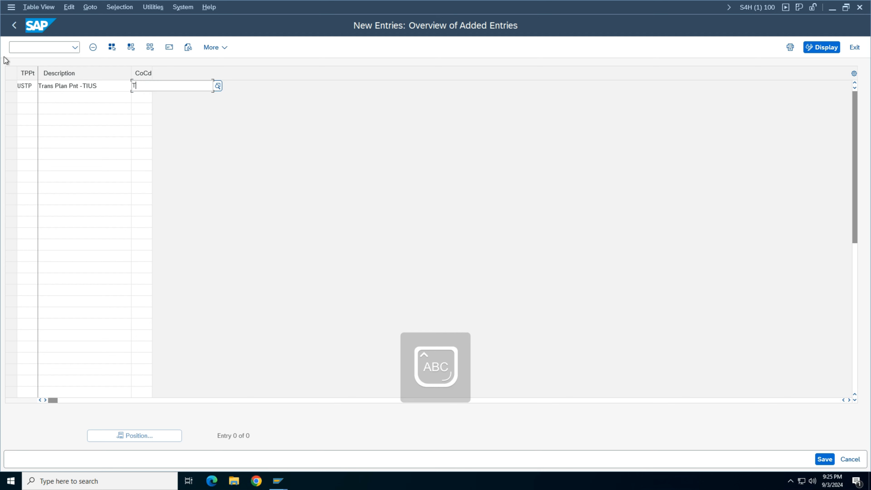
type("TIUS")
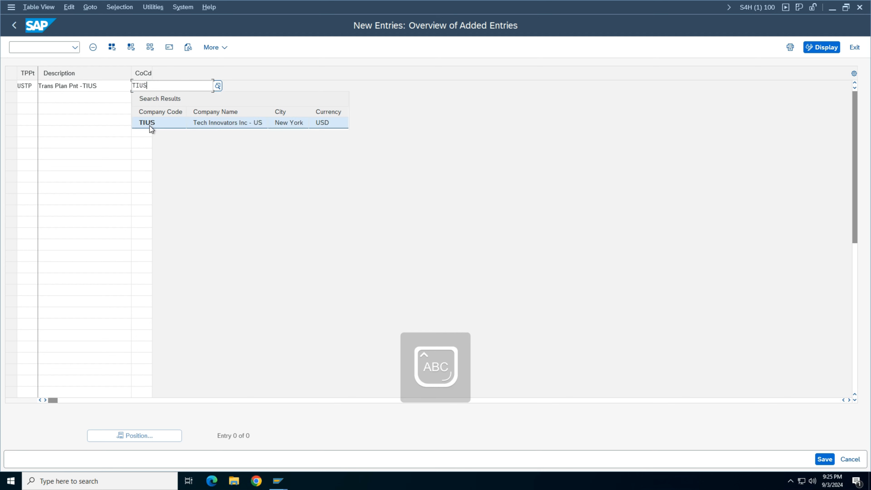
left_click(150, 125)
left_click(115, 125)
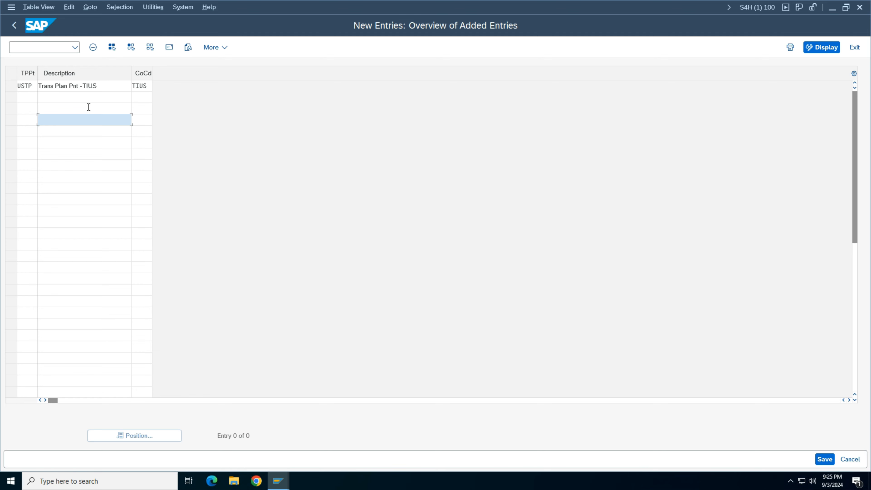
key("Return")
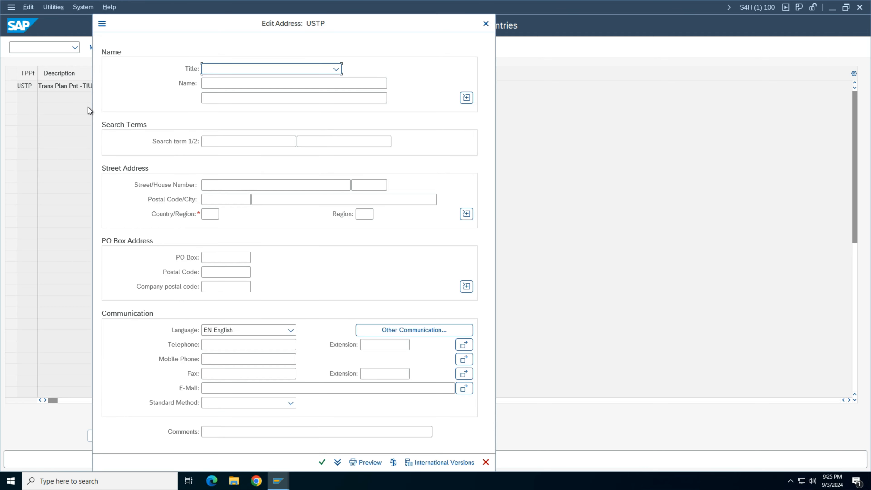
Set the USTP address title to Company and its name to "Trans Plan Pnt - TIUS".
left_click(339, 68)
left_click(230, 82)
left_click(230, 84)
type("tRANS")
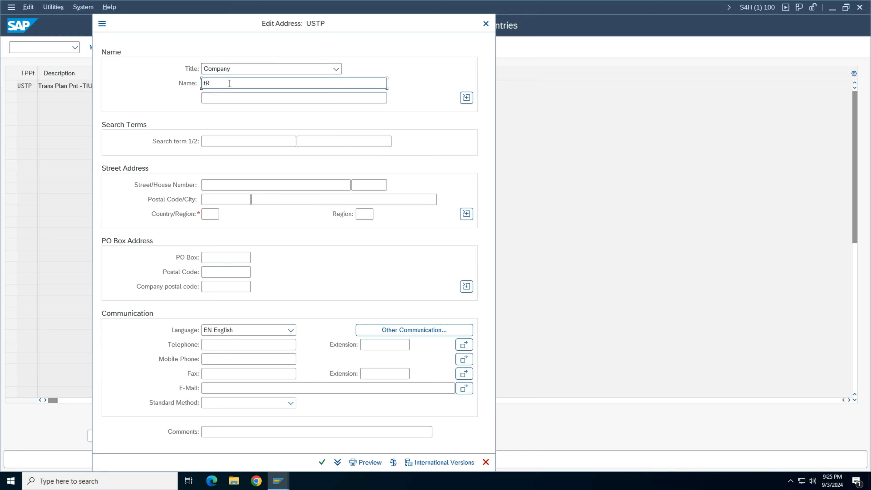
key("BackSpace")
key("BackSpace")
key("BackSpace")
key("BackSpace")
key("BackSpace")
key("Caps_Lock")
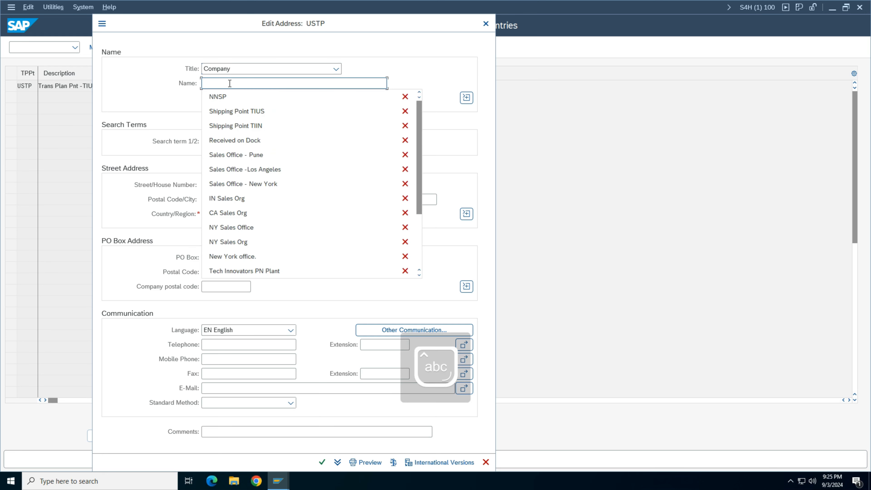
type("Trans")
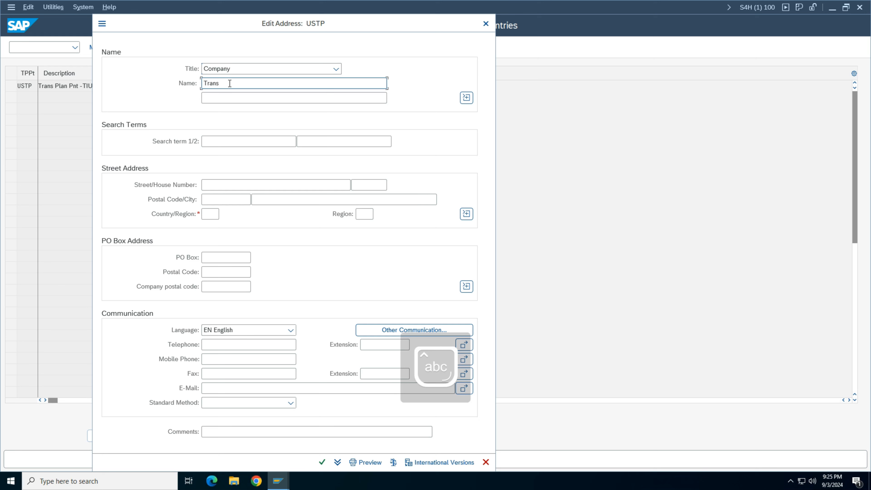
type(" Plan Pnt")
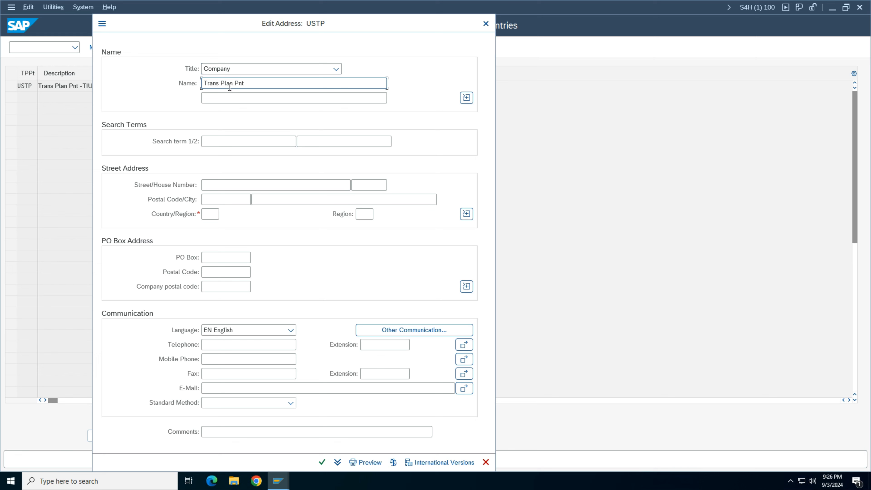
key("ctrl+a")
left_click(267, 86)
type("- TI")
Complete the USTP address with its country and save the new transportation planning point.
left_click(210, 213)
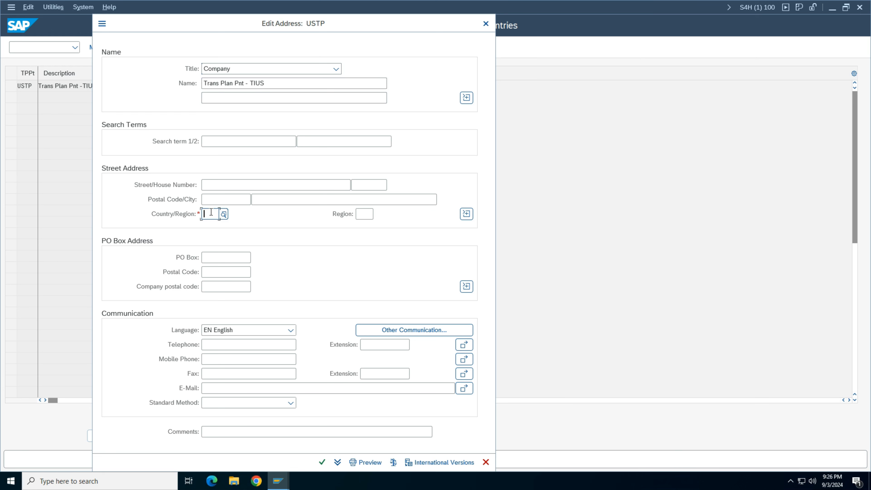
type("IN")
key("ctrl+a")
key("BackSpace")
key("Down")
key("Down")
key("Return")
key("Return")
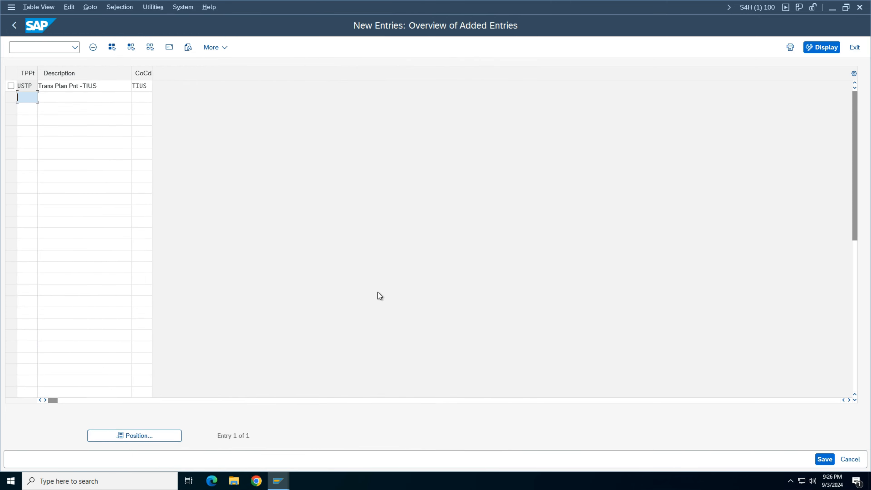
left_click(821, 460)
left_click(241, 196)
Open a new GUI window and expand the Sales and Distribution folder under Logistics.
left_click(178, 11)
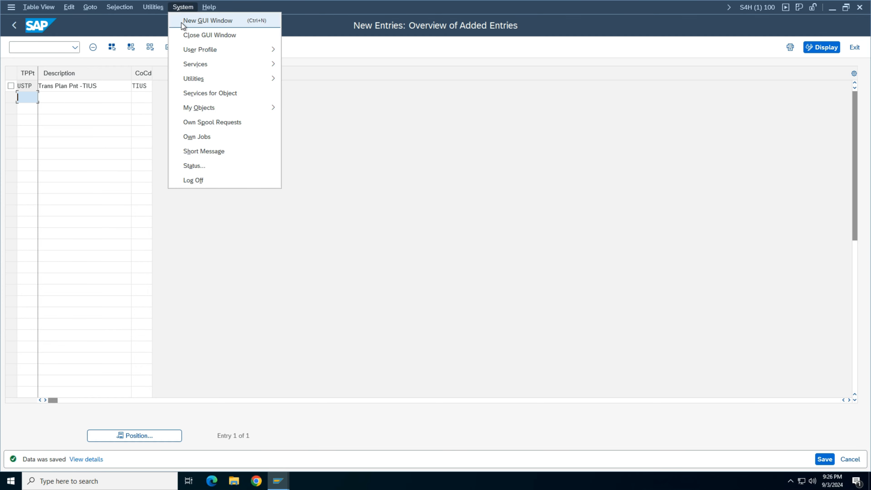
left_click(192, 20)
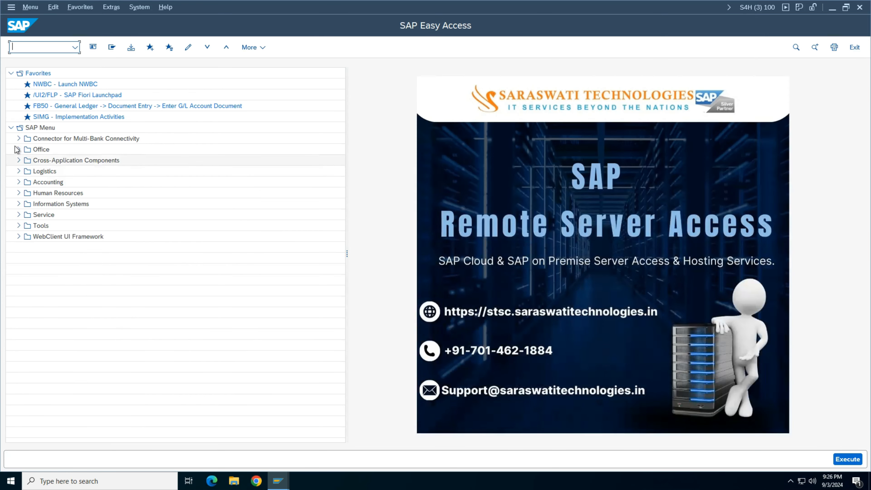
left_click(18, 173)
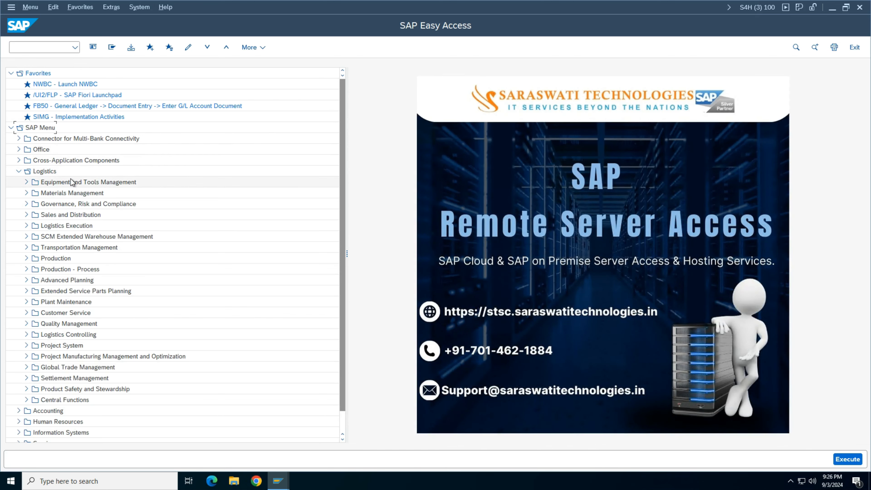
scroll(91, 181, "down", 1)
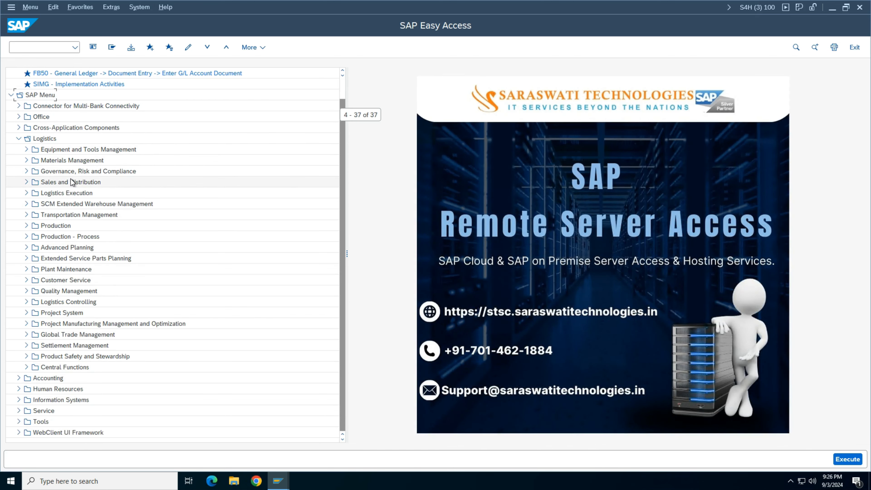
left_click(26, 183)
scroll(82, 207, "down", 1)
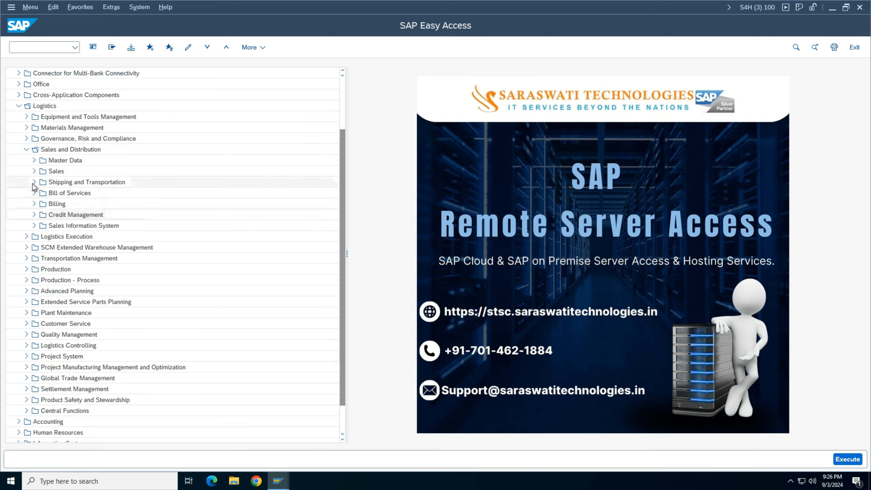
Open the VT01N Single Documents transaction for creating shipments, found under Shipping and Transportation.
double_click(113, 182)
scroll(114, 192, "down", 1)
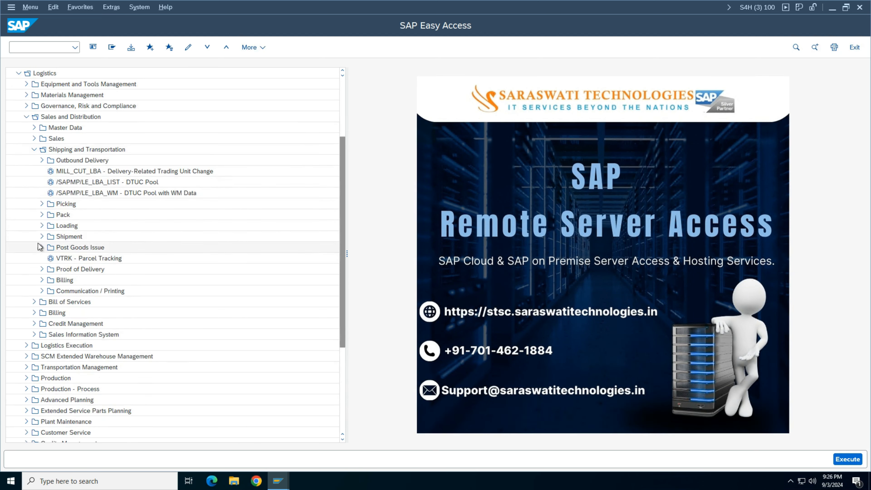
left_click(42, 237)
scroll(89, 235, "down", 1)
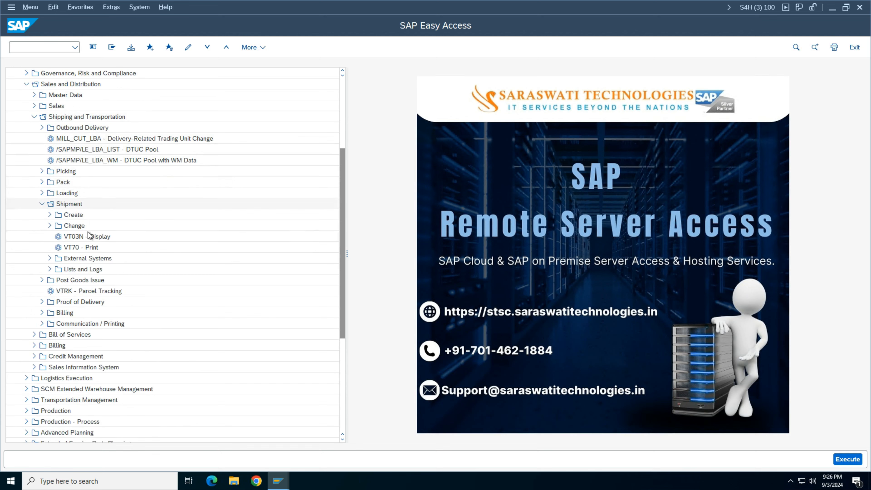
left_click(50, 216)
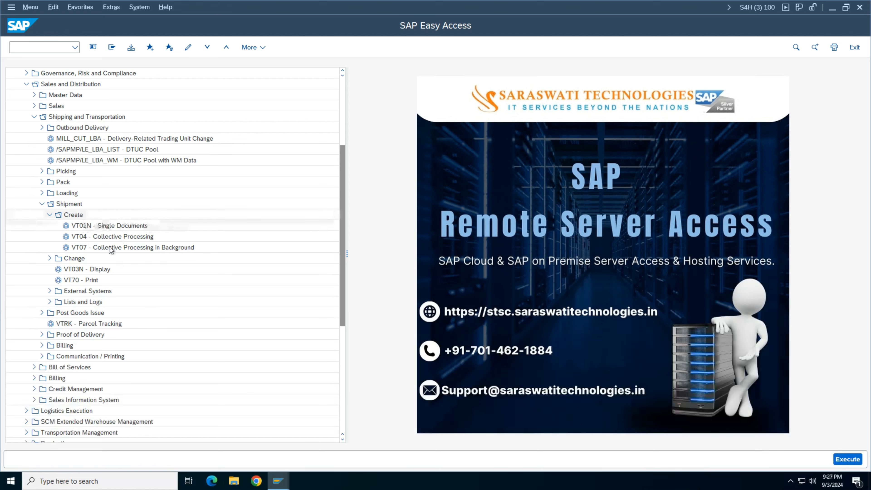
left_click(77, 226)
double_click(77, 226)
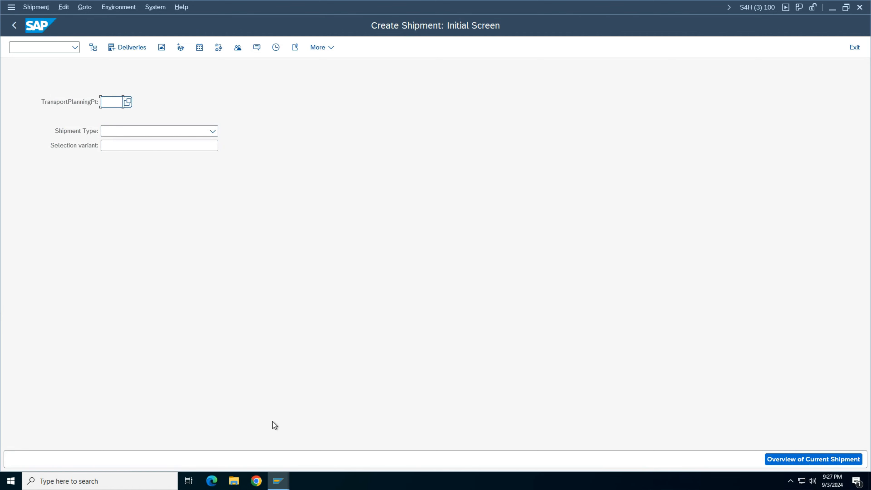
Switch back to the session with the saved transportation planning point and return to the implementation guide.
mouse_move(276, 486)
left_click(300, 449)
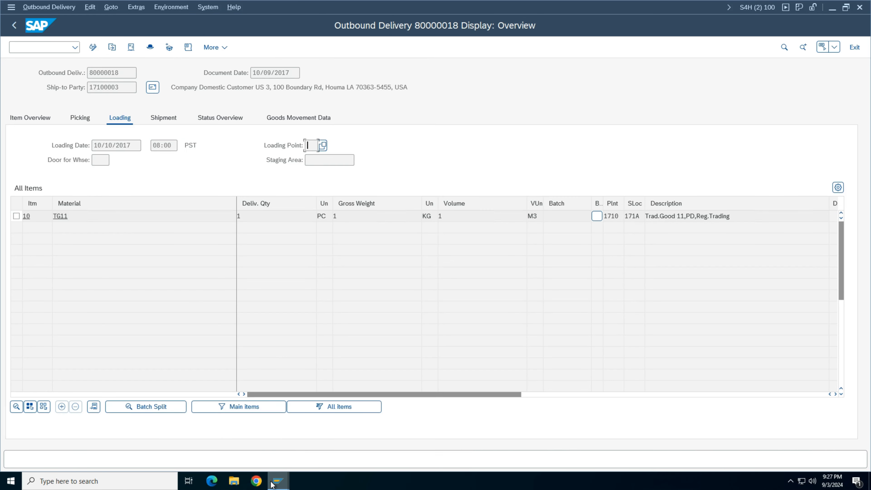
mouse_move(276, 481)
left_click(238, 434)
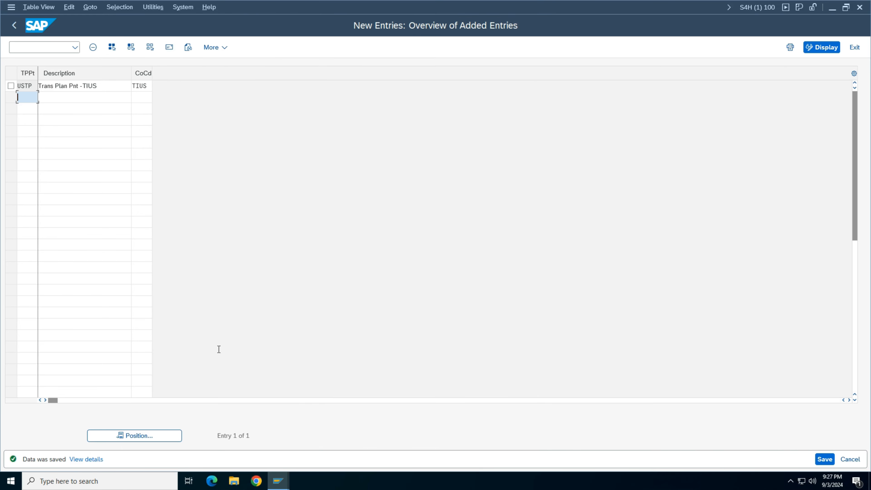
left_click(14, 26)
left_click(14, 26)
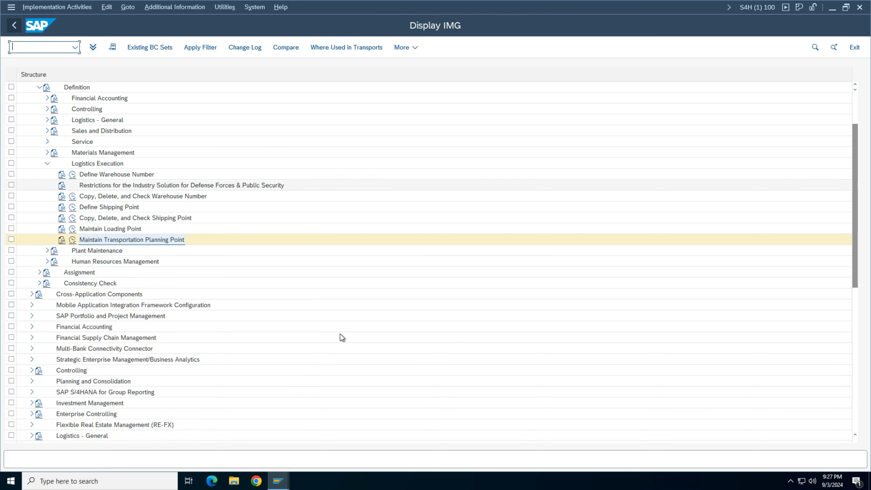
Open Assign Warehouse Number to Plant and Storage Location under the enterprise structure's Assignment, Logistics Execution.
scroll(214, 216, "up", 2)
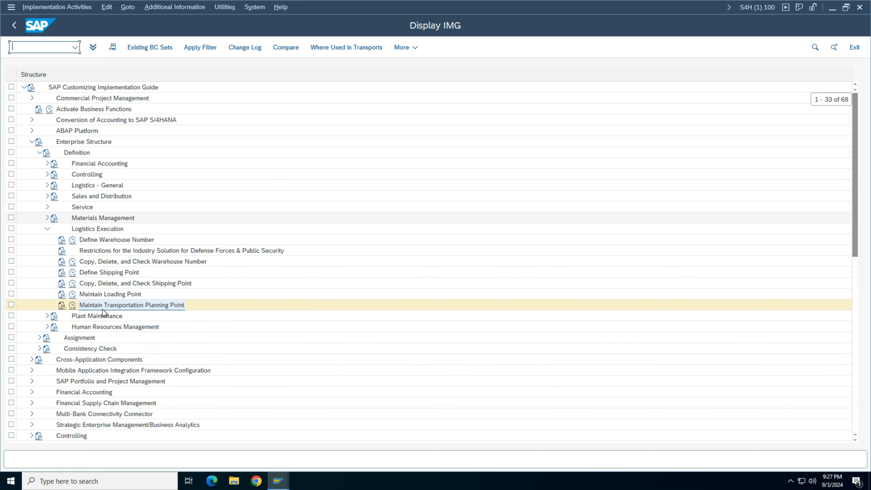
scroll(97, 336, "down", 4)
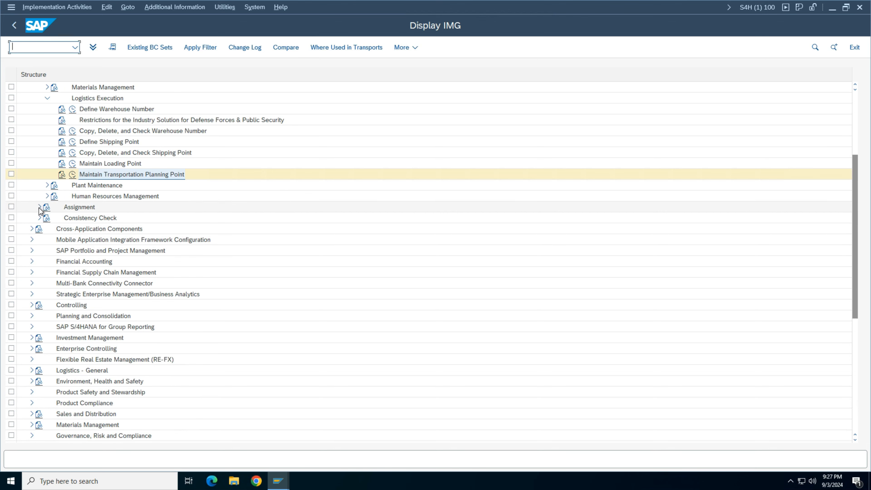
left_click(39, 208)
scroll(169, 213, "down", 2)
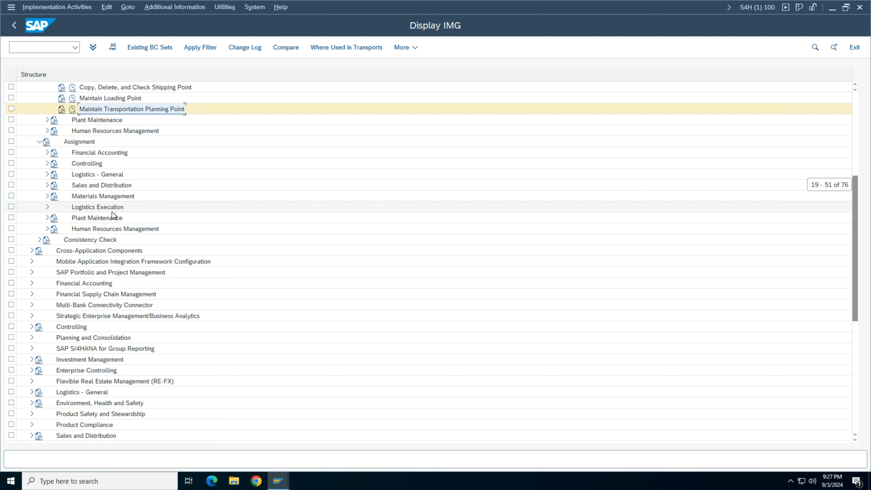
left_click(47, 207)
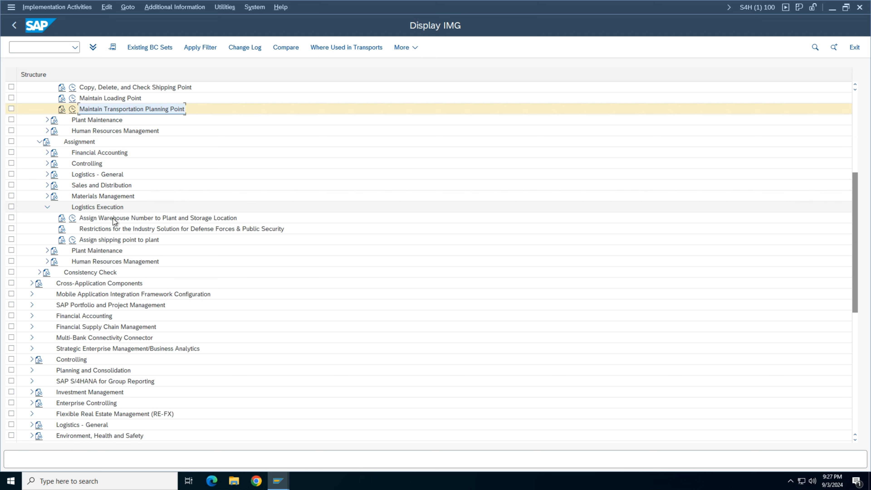
scroll(194, 228, "down", 1)
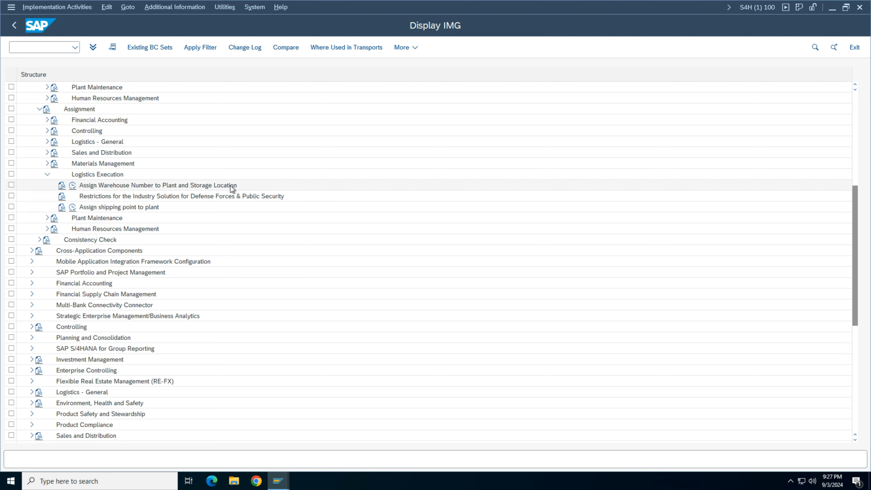
left_click(72, 185)
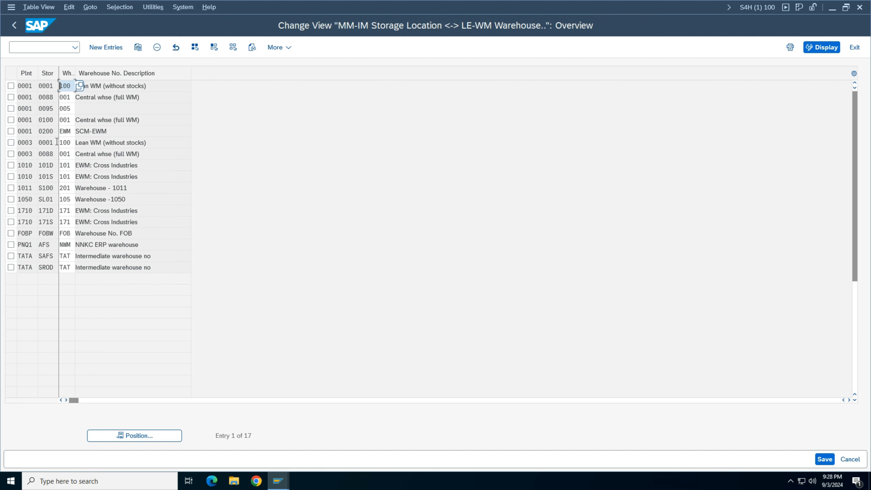
Start a new warehouse assignment entry and choose warehouse number TWM from the list of possible values.
left_click(110, 48)
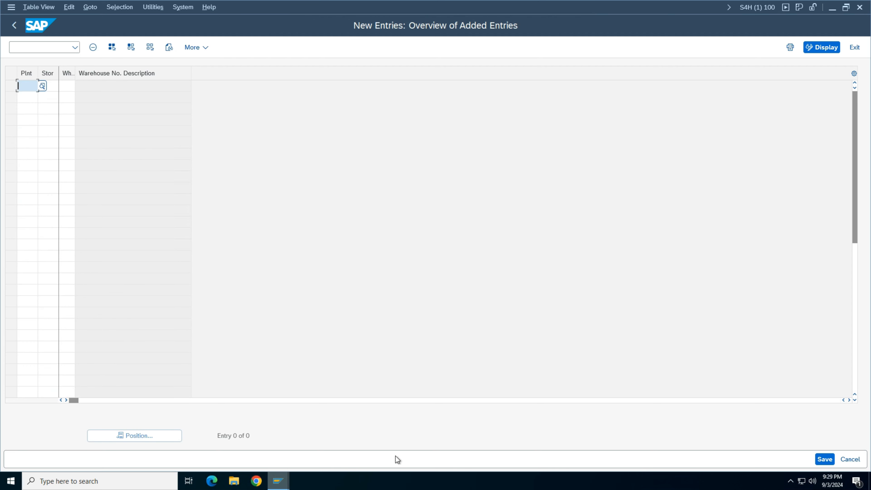
left_click(69, 85)
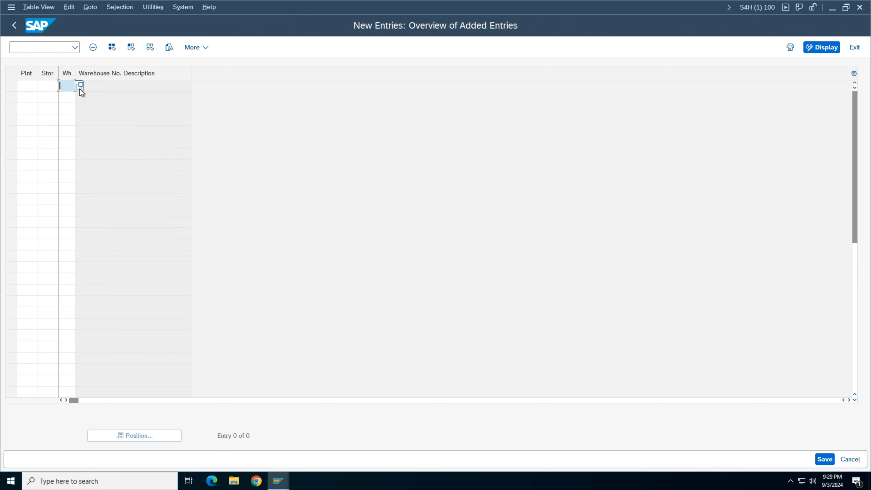
key("F4")
left_click_drag(39, 74, 205, 74)
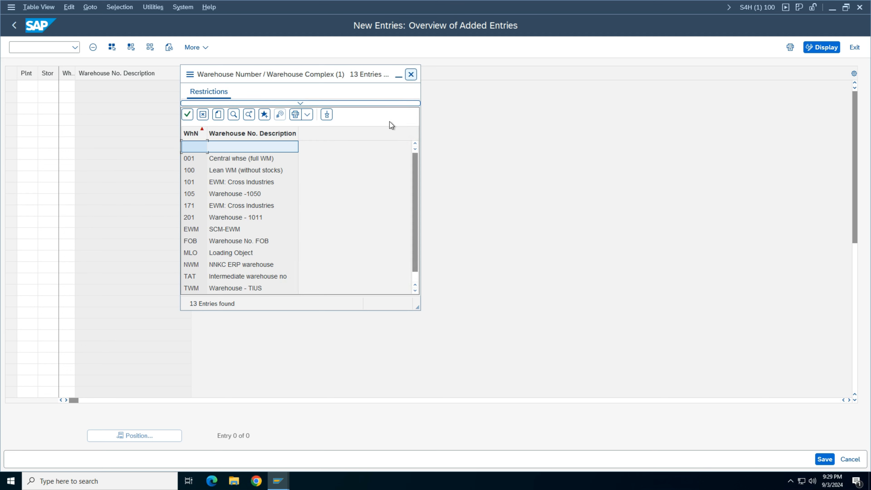
scroll(355, 203, "down", 1)
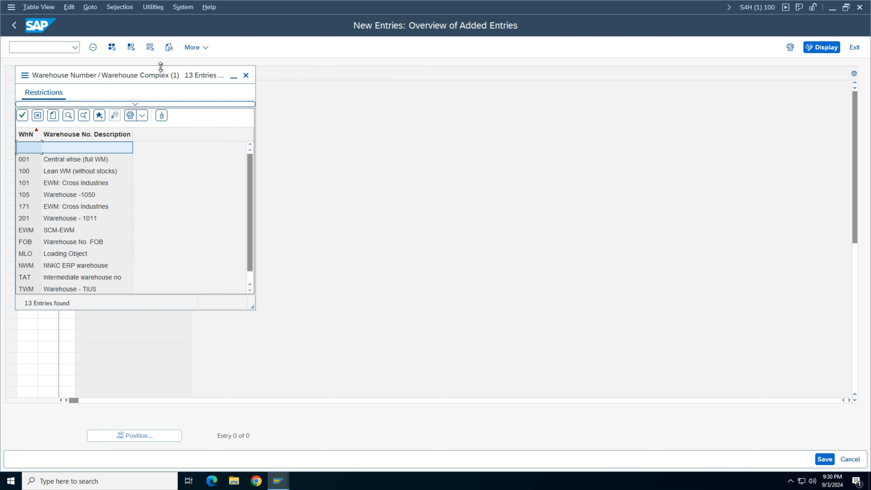
left_click_drag(160, 67, 477, 68)
scroll(477, 192, "down", 1)
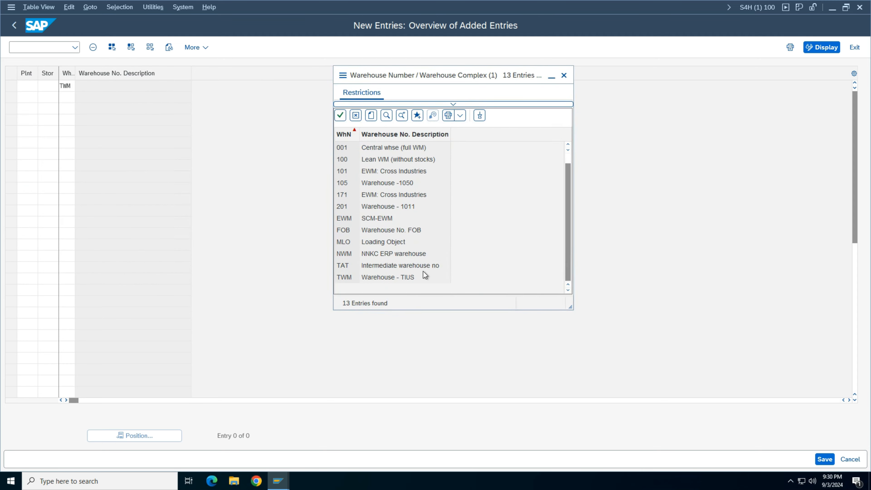
left_click_drag(570, 309, 578, 326)
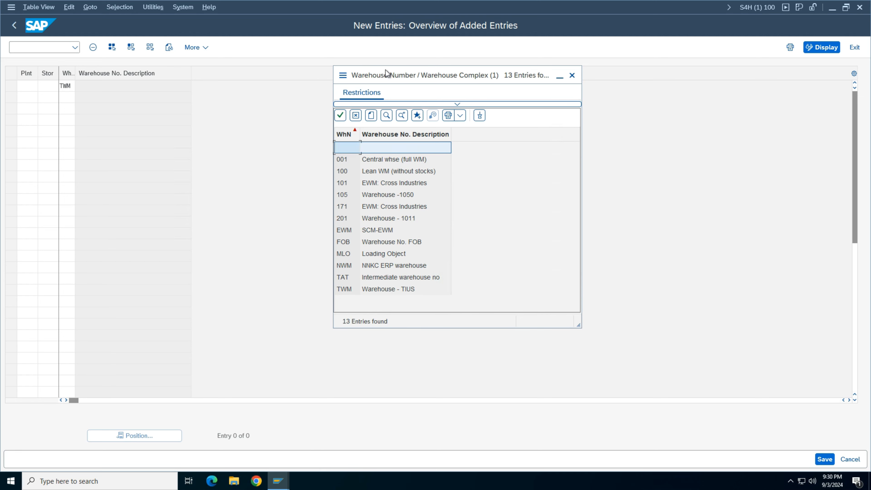
left_click_drag(385, 70, 280, 49)
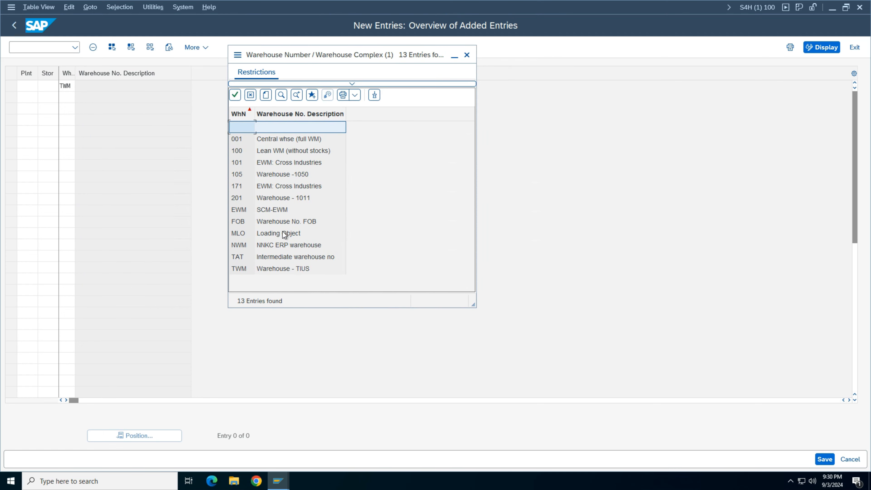
double_click(247, 269)
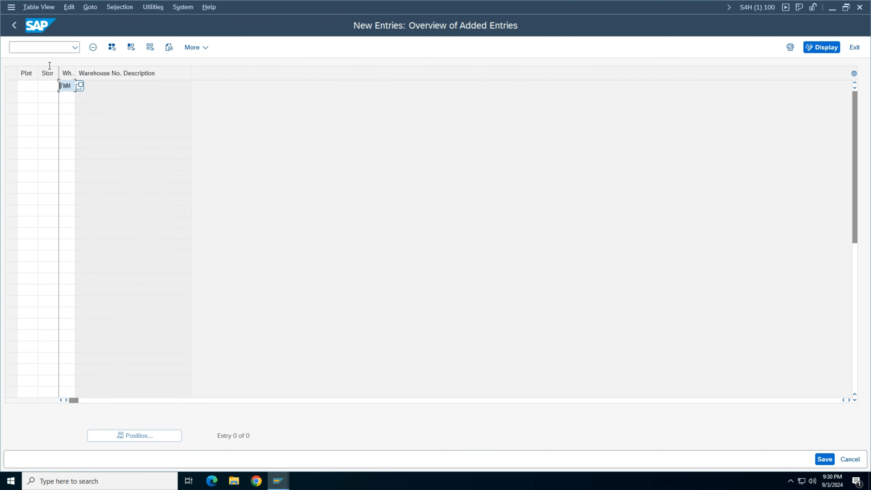
Complete the TWM entry with plant NY01 and storage location AFS.
left_click(32, 87)
key("F4")
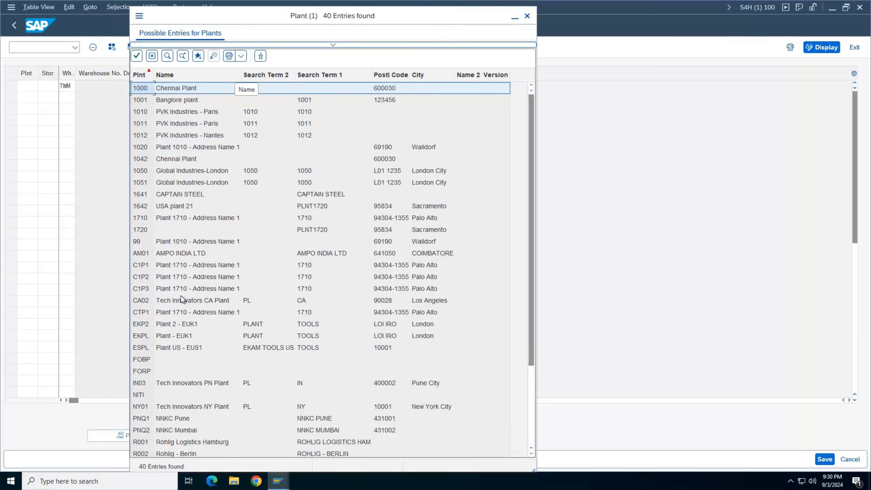
double_click(153, 407)
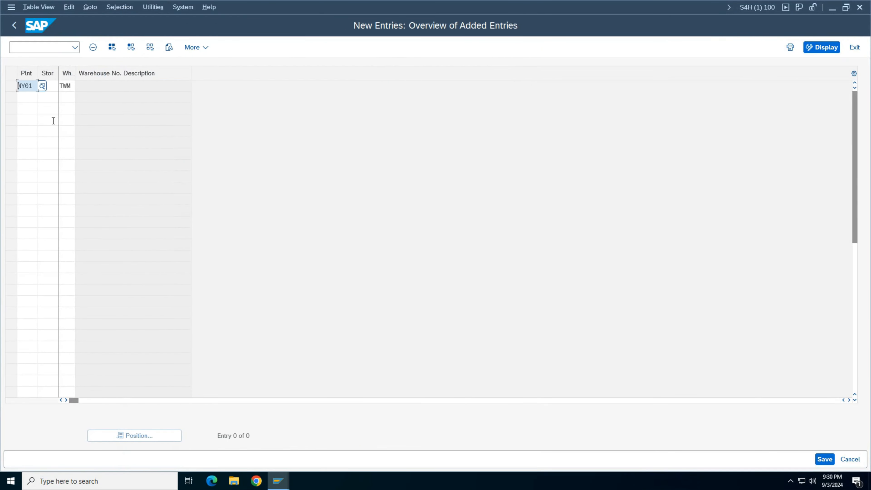
left_click(53, 86)
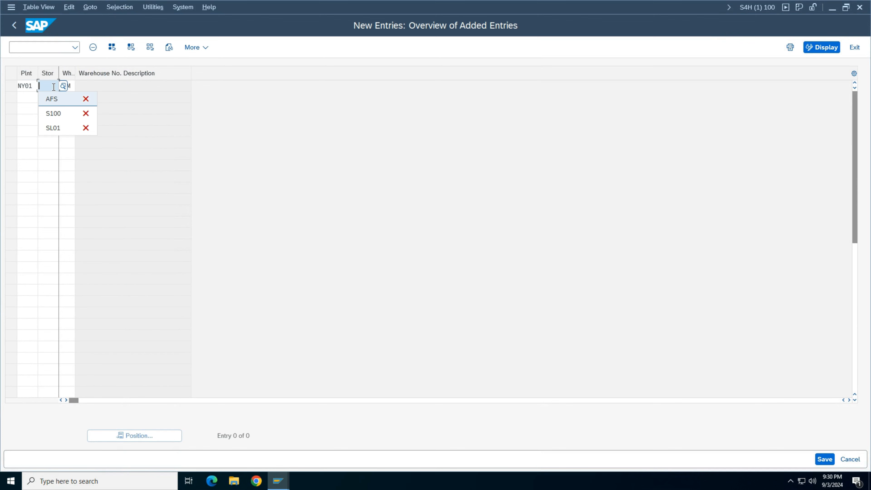
key("Return")
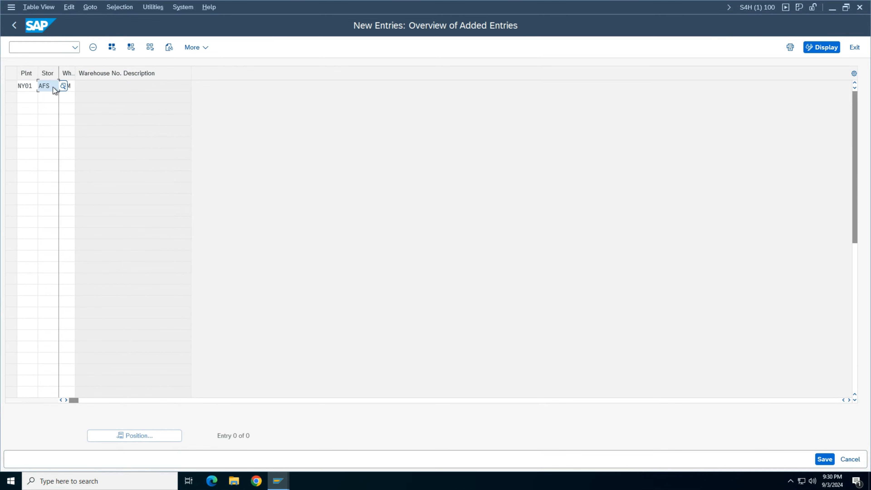
key("Return")
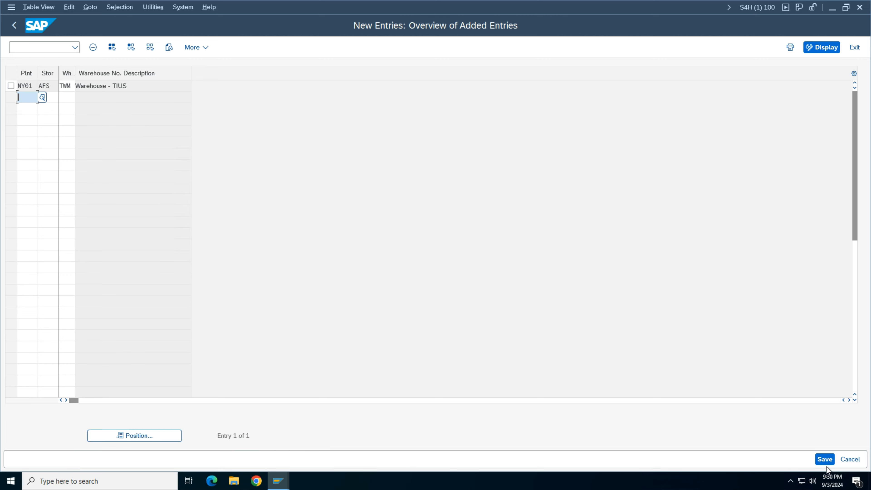
Save the warehouse assignment under the proposed customizing request and return to the implementation guide.
left_click(824, 459)
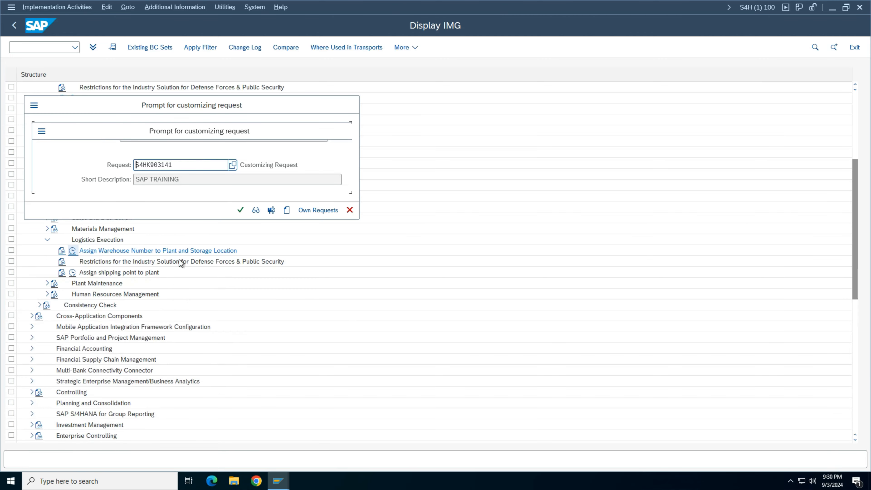
left_click(241, 211)
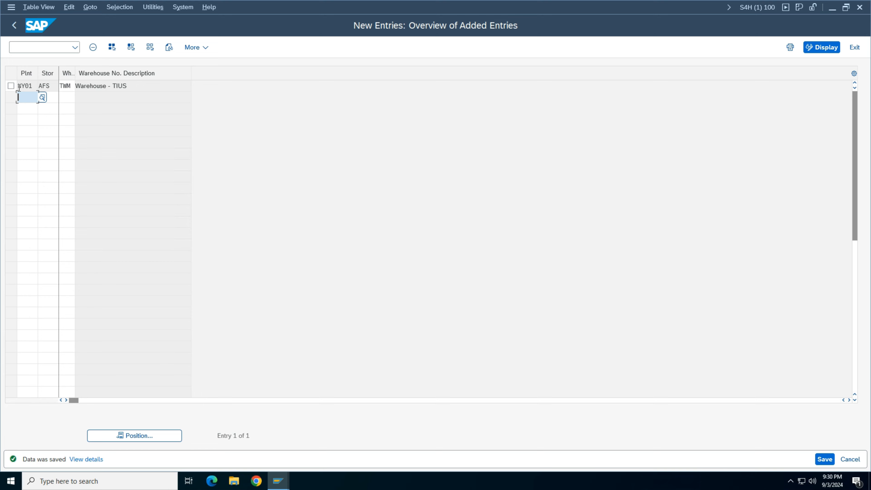
left_click(15, 26)
left_click(16, 26)
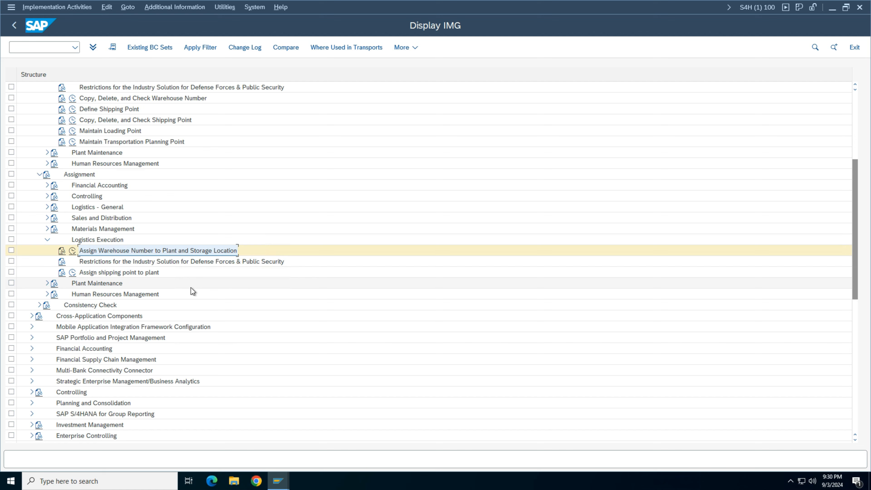
Open Assign shipping point to plant under Logistics Execution and find plant NY01 in the overview.
left_click(72, 273)
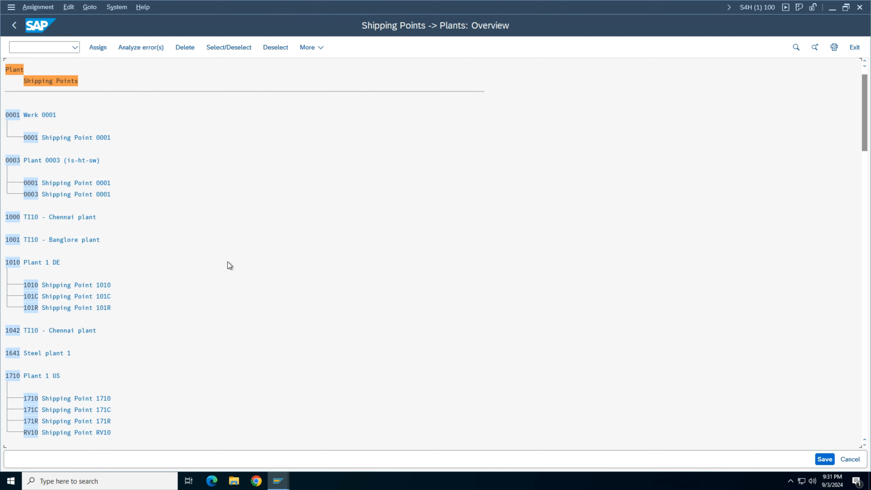
scroll(227, 261, "down", 5)
scroll(228, 261, "down", 10)
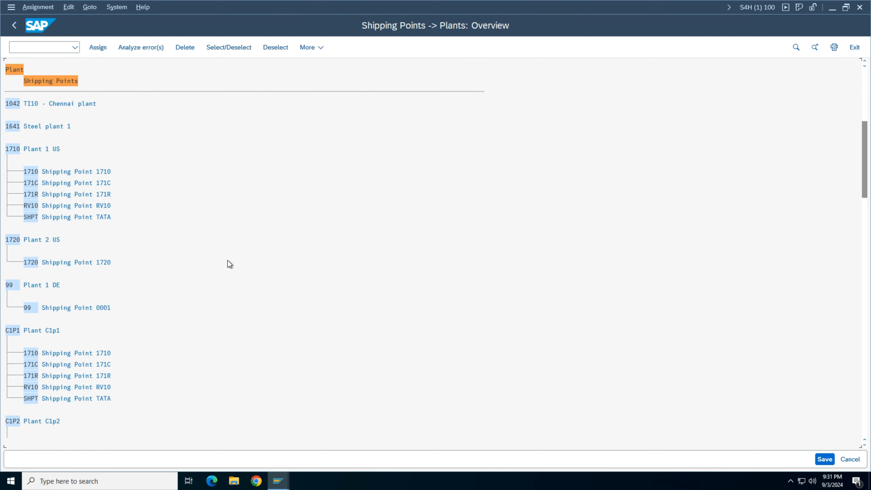
scroll(227, 261, "down", 7)
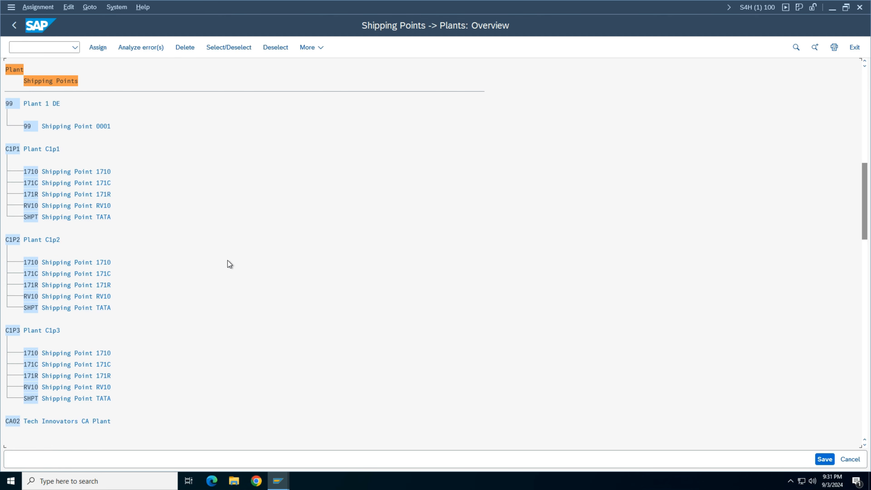
left_click(796, 48)
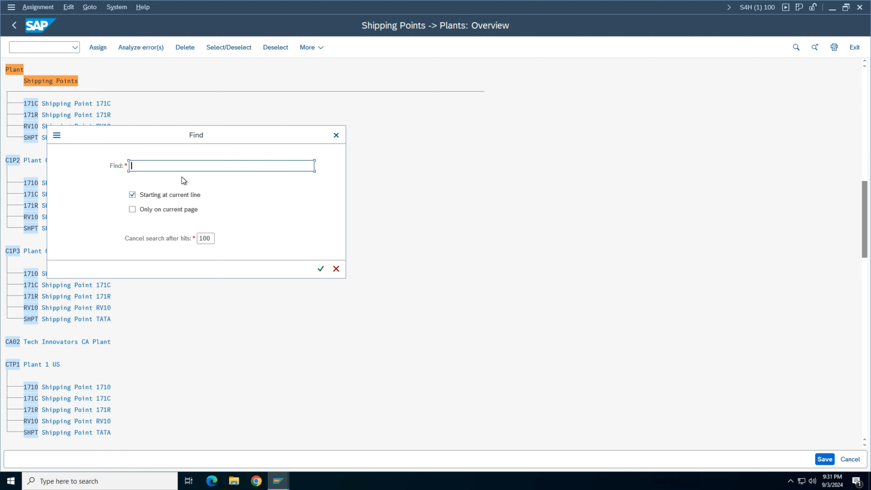
key("Caps_Lock")
type("NY01")
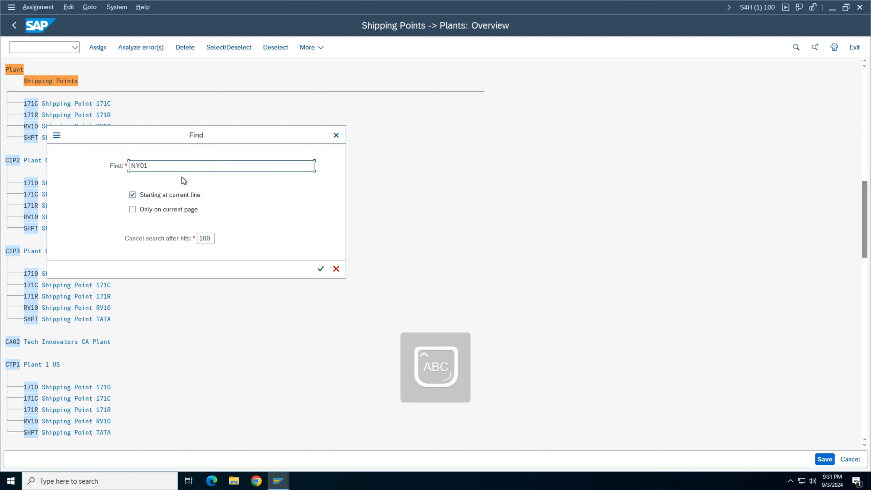
key("Return")
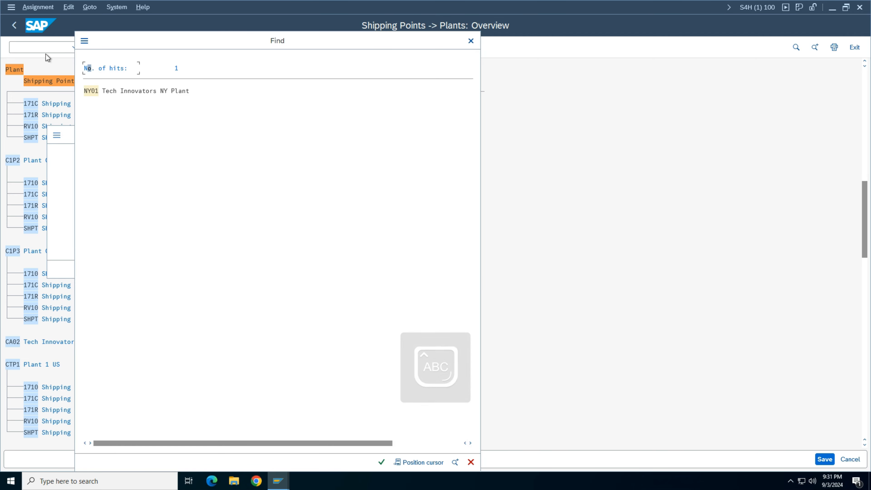
left_click(100, 92)
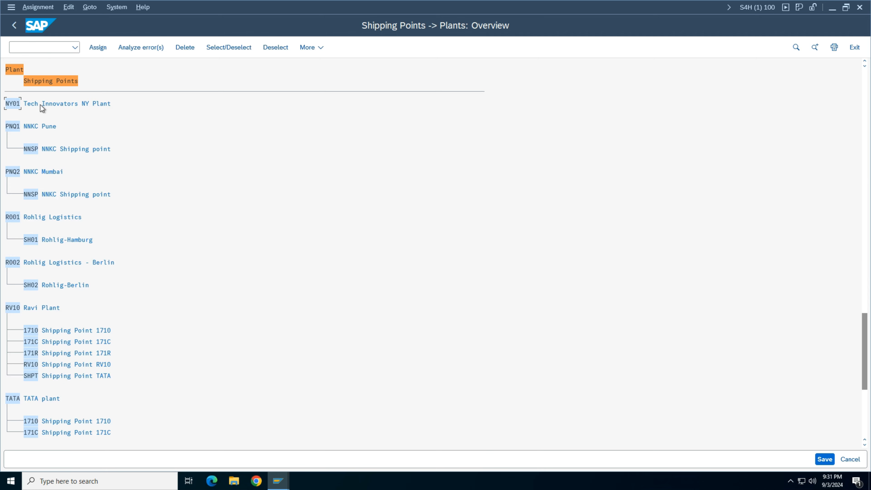
Assign shipping point USSP (Shipping Point -TIUS) to plant NY01.
left_click(14, 104)
left_click(97, 48)
left_click_drag(53, 194, 109, 146)
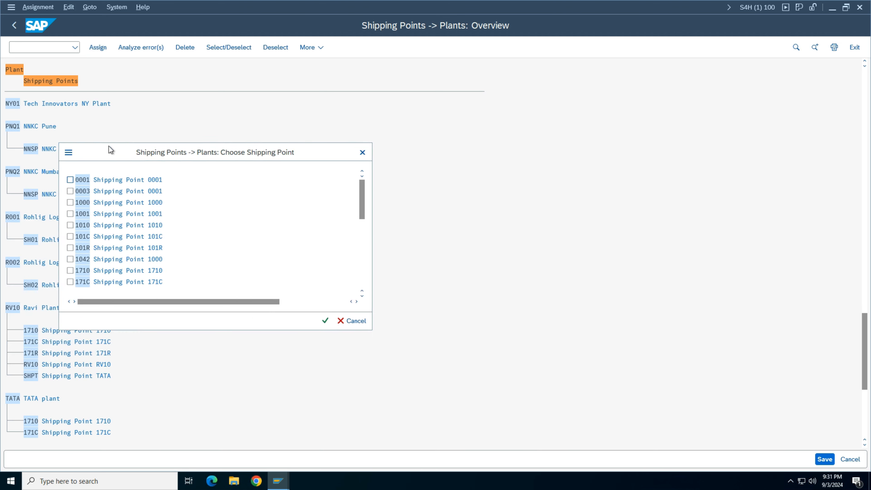
scroll(148, 223, "down", 3)
scroll(165, 226, "down", 6)
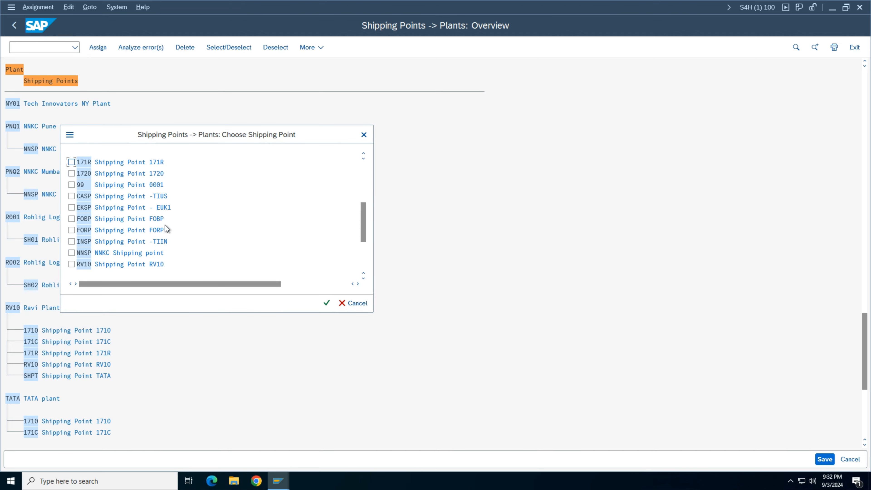
scroll(165, 227, "down", 5)
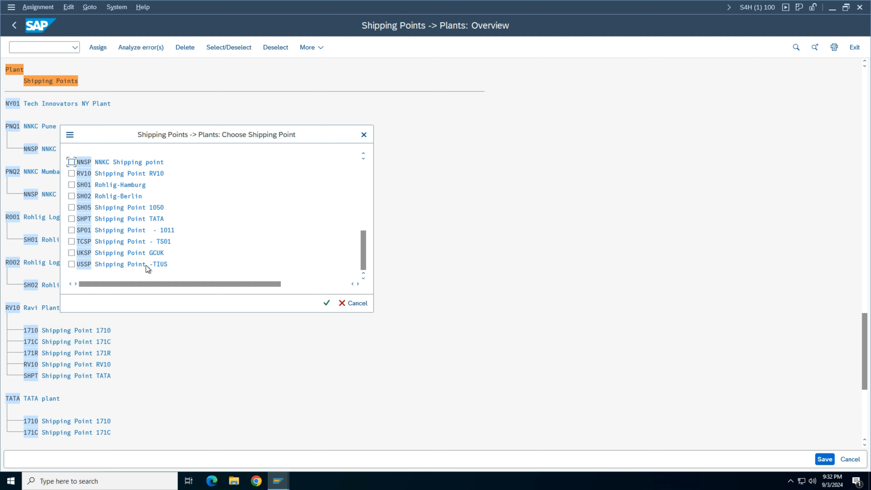
left_click(71, 264)
left_click(326, 303)
scroll(175, 218, "up", 1)
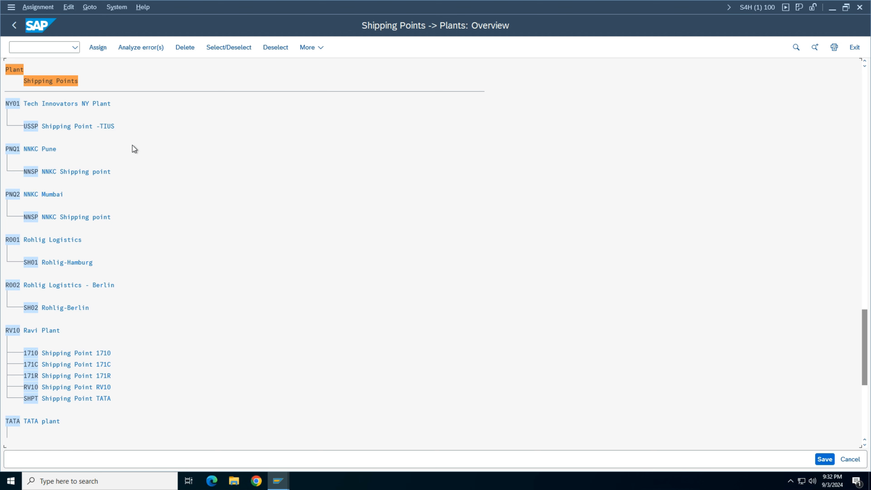
Save the NY01 shipping point assignment under the proposed customizing request.
left_click(825, 460)
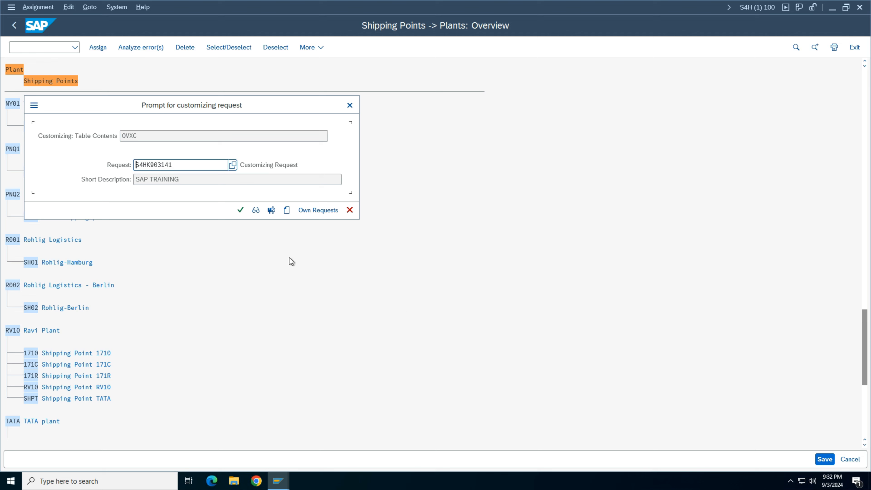
left_click(240, 211)
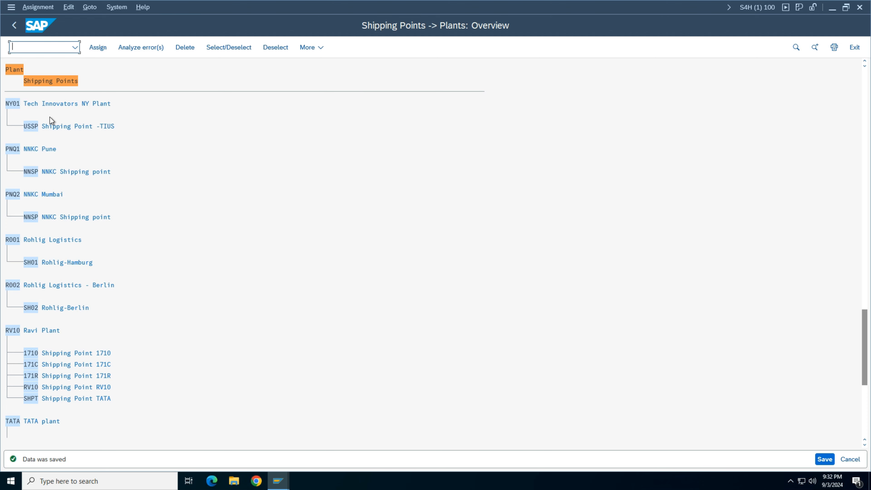
left_click(126, 166)
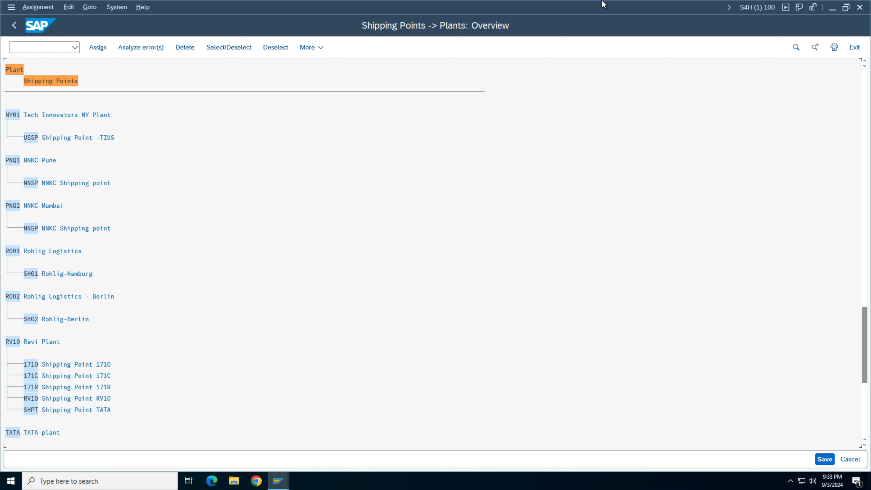
Assign shipping point INSP (Shipping Point -TIIN) to plant IN03, Tech Innovators PN Plant.
scroll(273, 206, "up", 4)
scroll(274, 207, "up", 2)
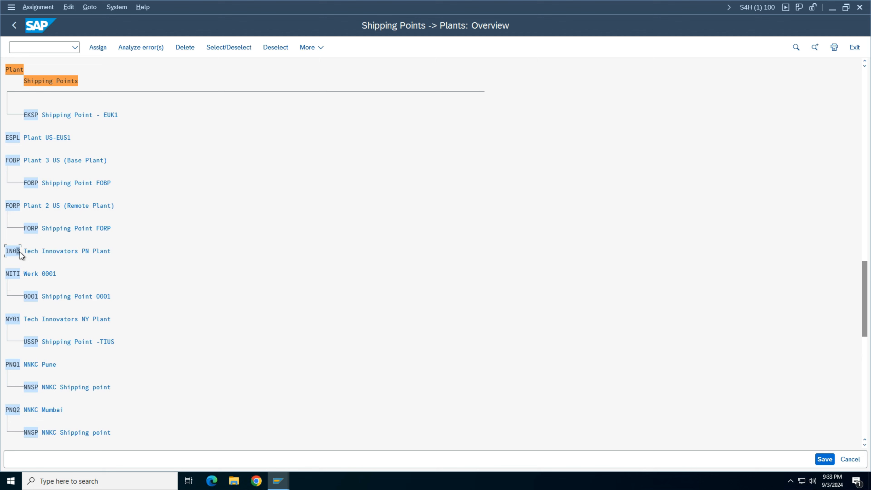
left_click(103, 47)
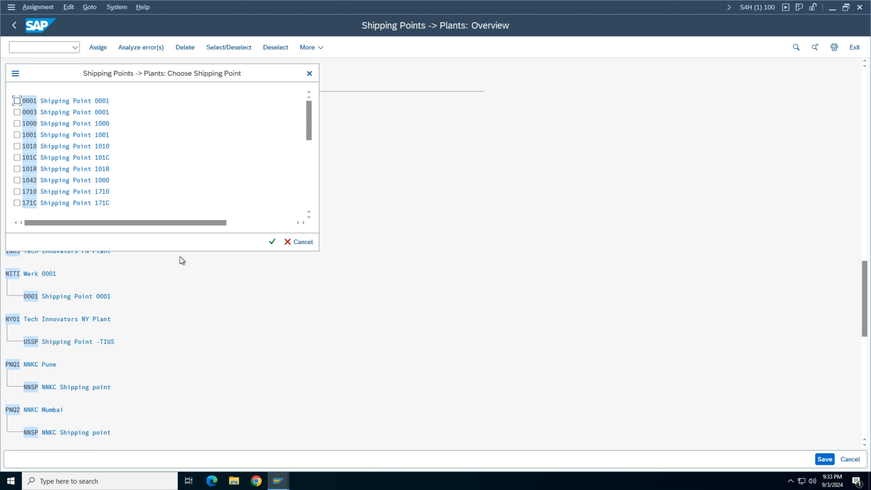
scroll(51, 177, "down", 5)
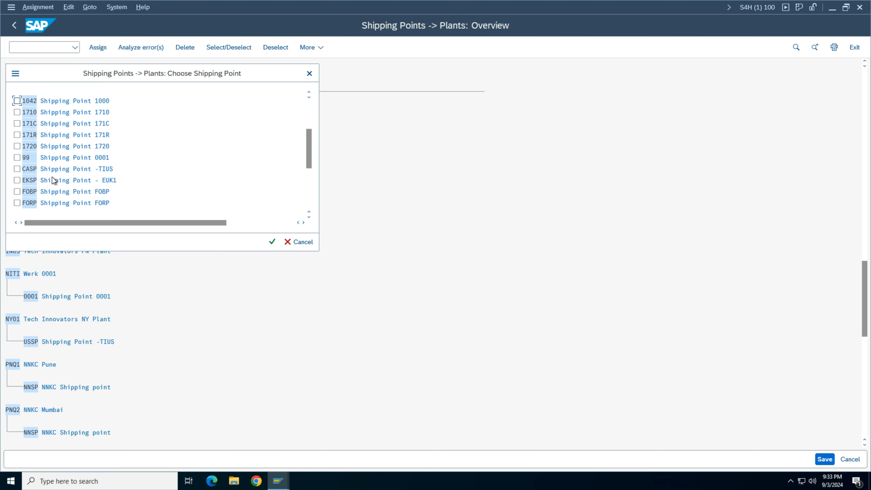
scroll(53, 180, "down", 3)
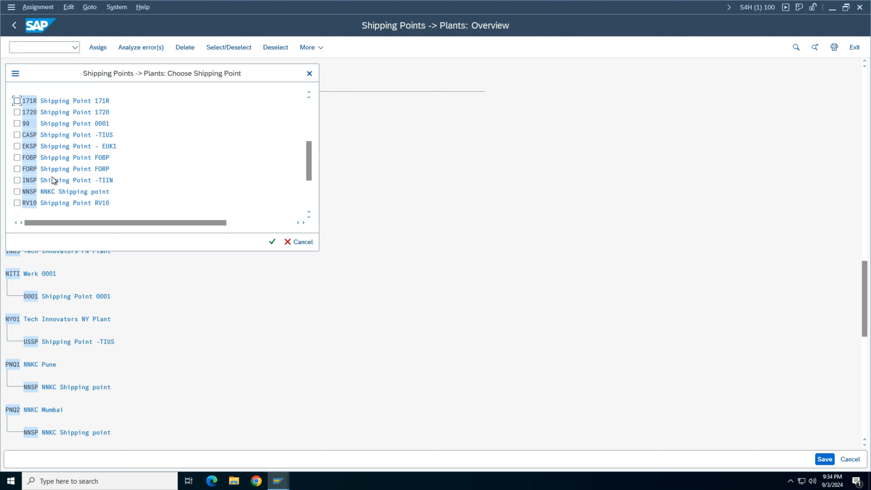
left_click(17, 180)
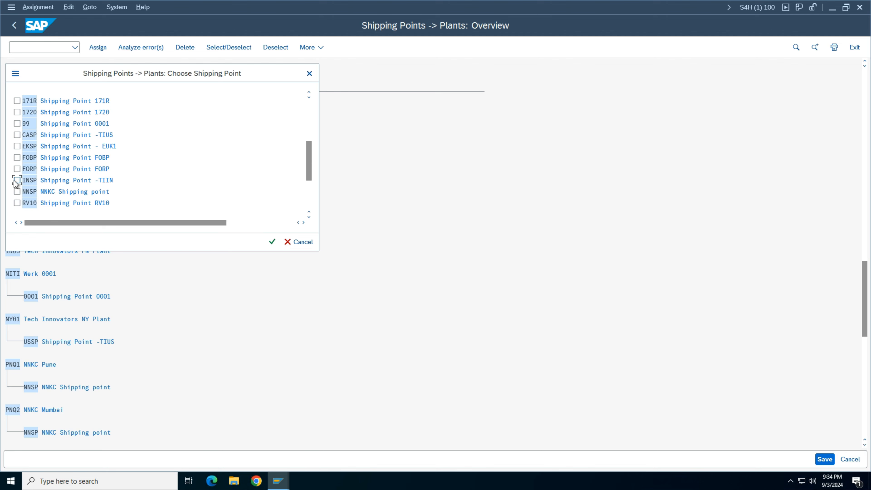
left_click(272, 241)
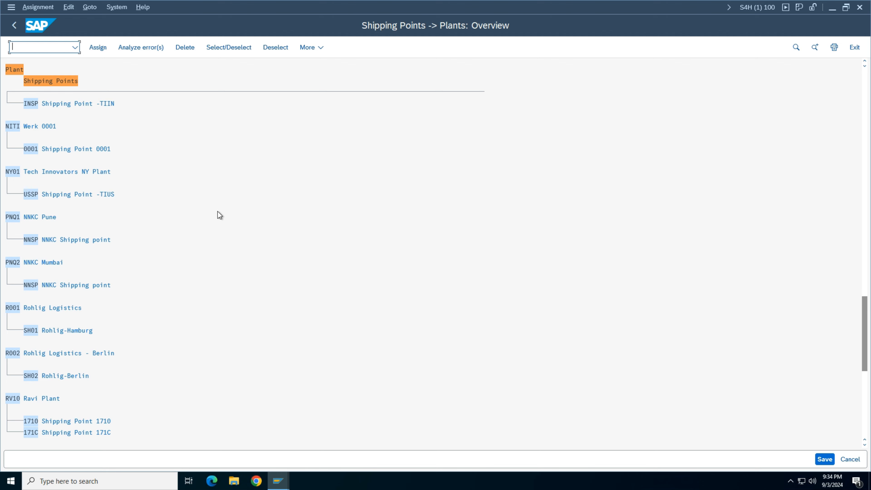
Assign shipping point CASP (Shipping Point -TIUS) to plant CA02, Tech Innovators CA Plant.
scroll(220, 212, "up", 5)
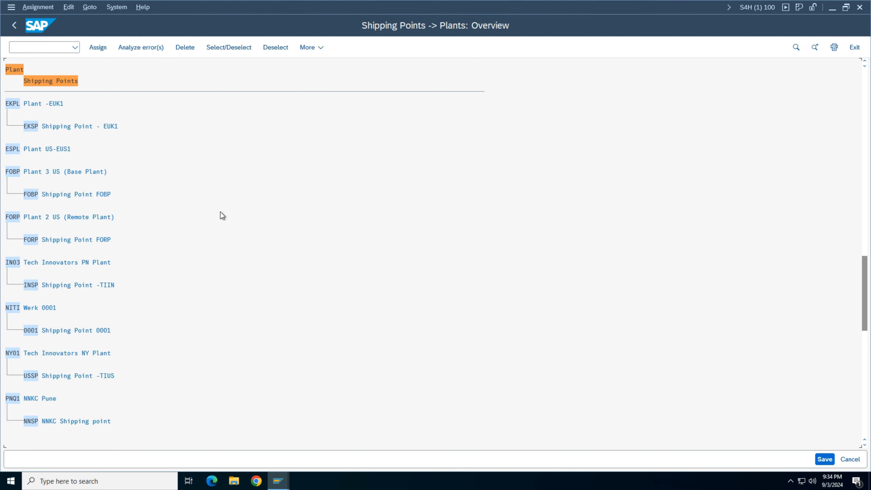
scroll(222, 215, "up", 9)
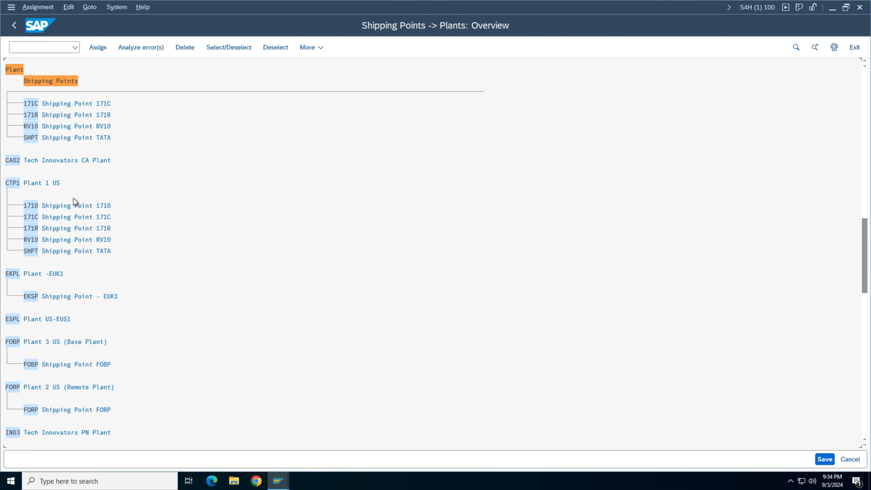
left_click(11, 161)
left_click(97, 47)
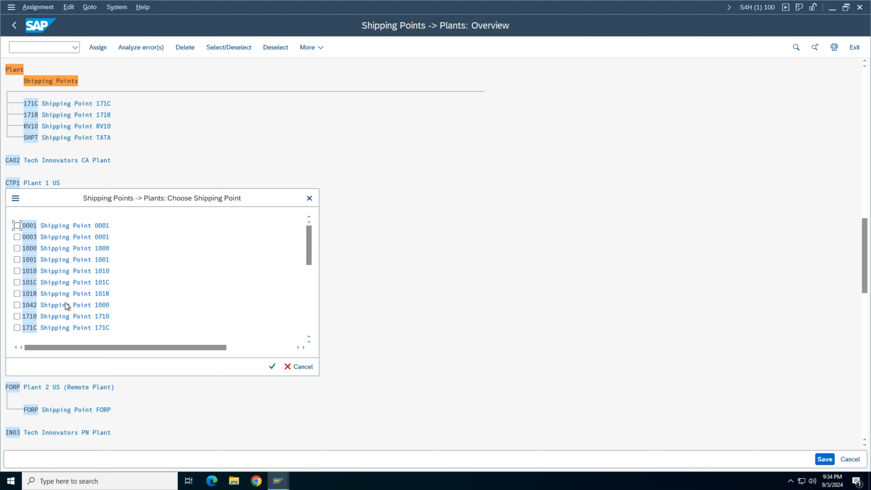
scroll(65, 302, "down", 3)
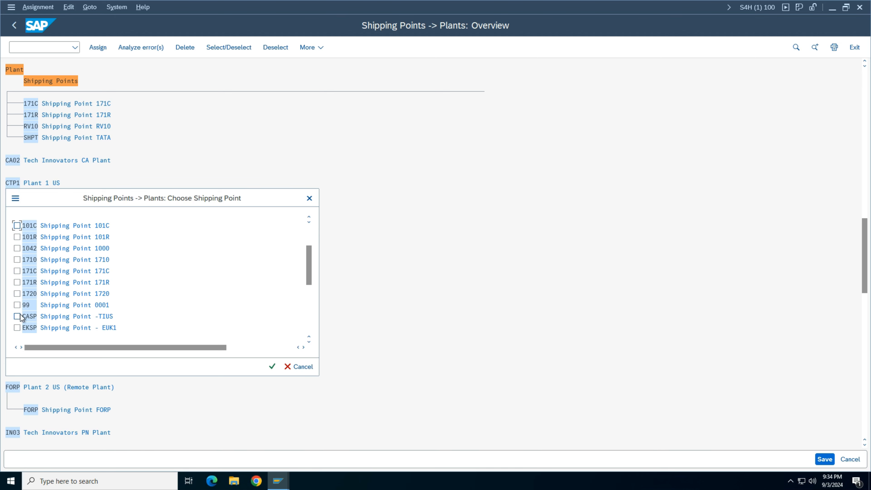
left_click(17, 316)
left_click(272, 366)
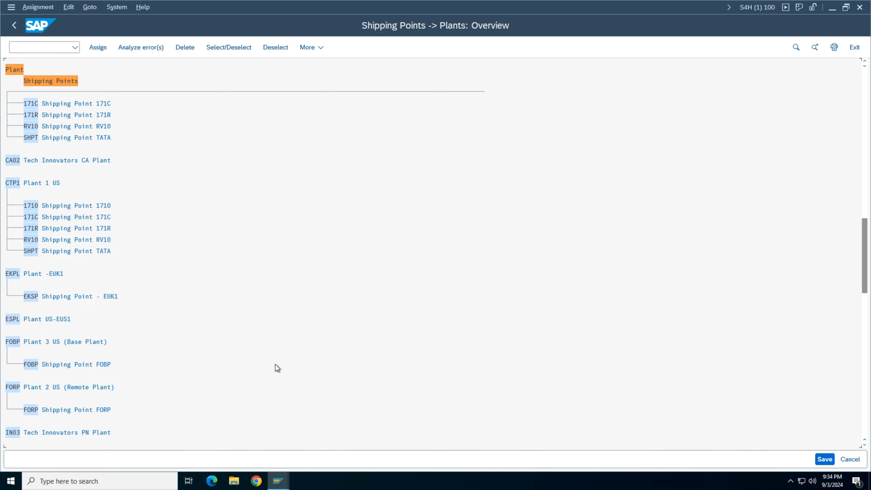
Save the shipping point assignments for the plants and return to the implementation guide.
left_click(825, 459)
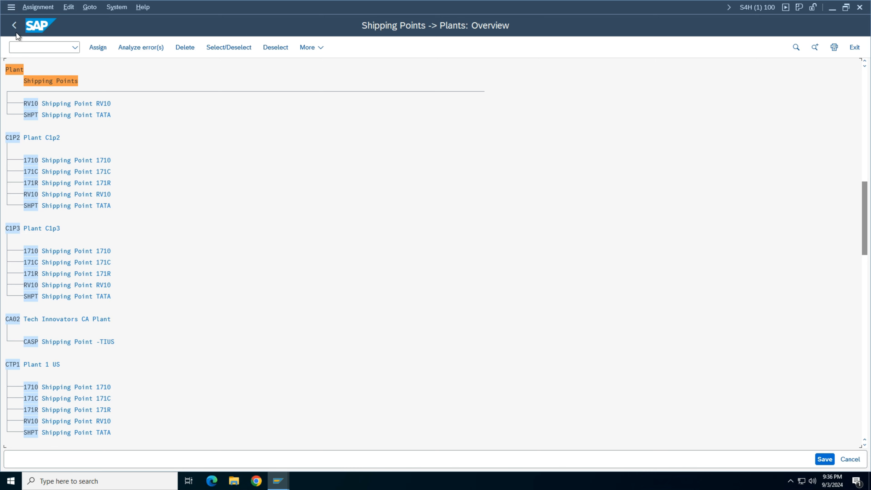
left_click(15, 26)
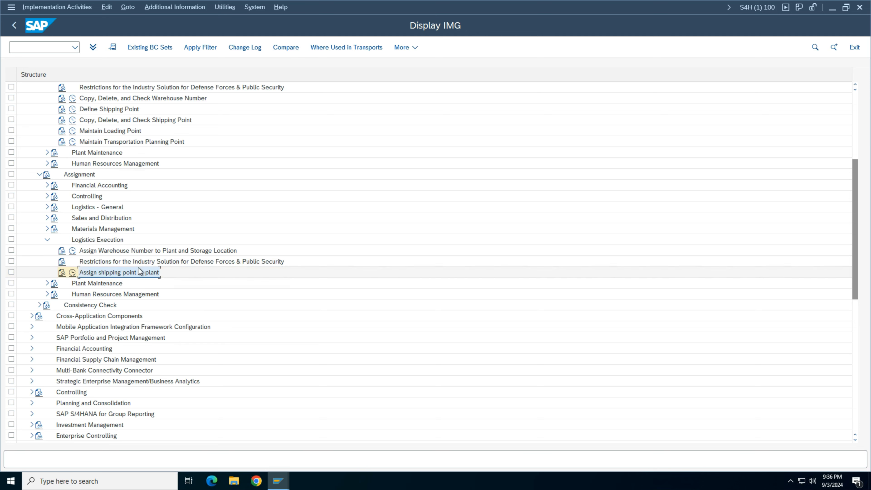
Collapse the Logistics Execution node under Enterprise Structure > Definition in the implementation guide.
scroll(139, 267, "down", 3)
scroll(139, 267, "up", 4)
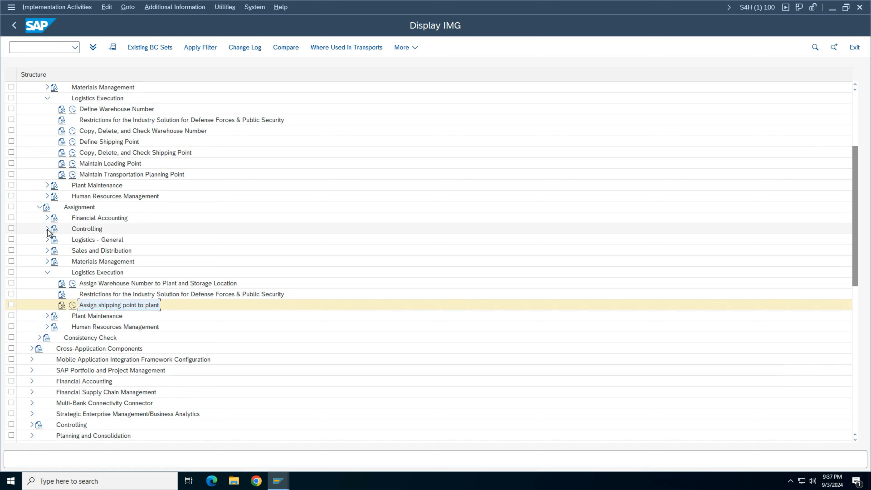
scroll(101, 315, "down", 2)
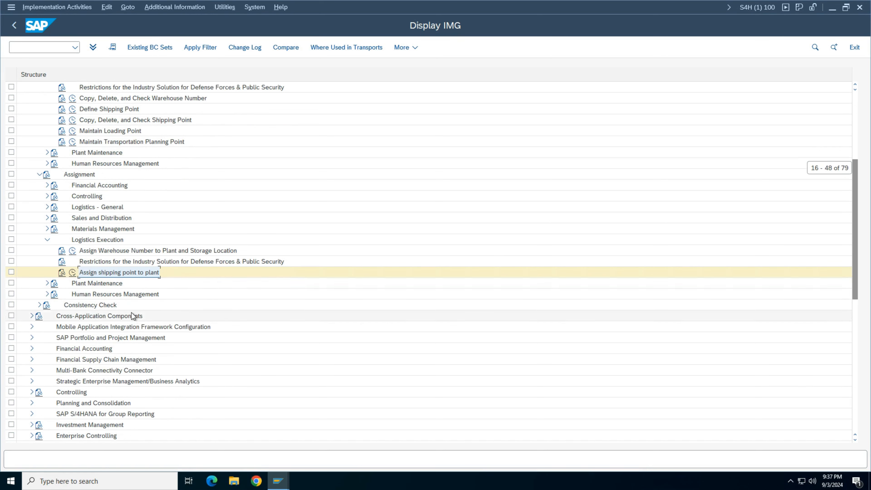
scroll(98, 293, "up", 6)
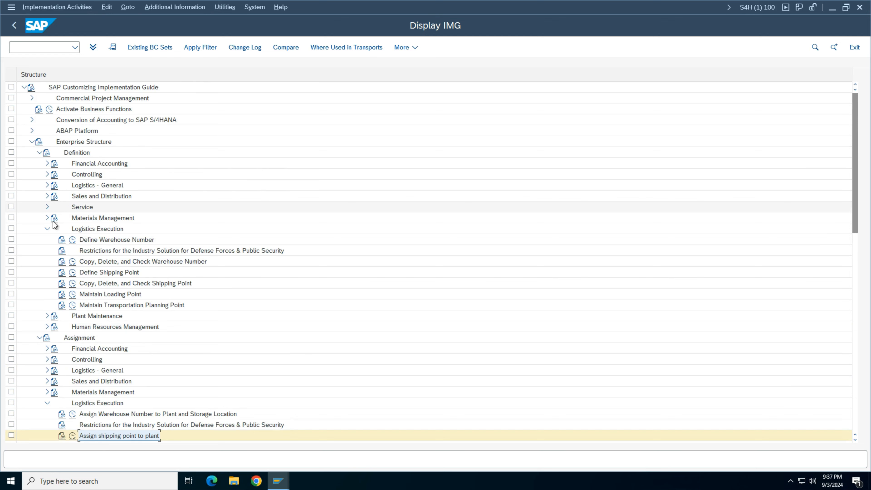
left_click(47, 229)
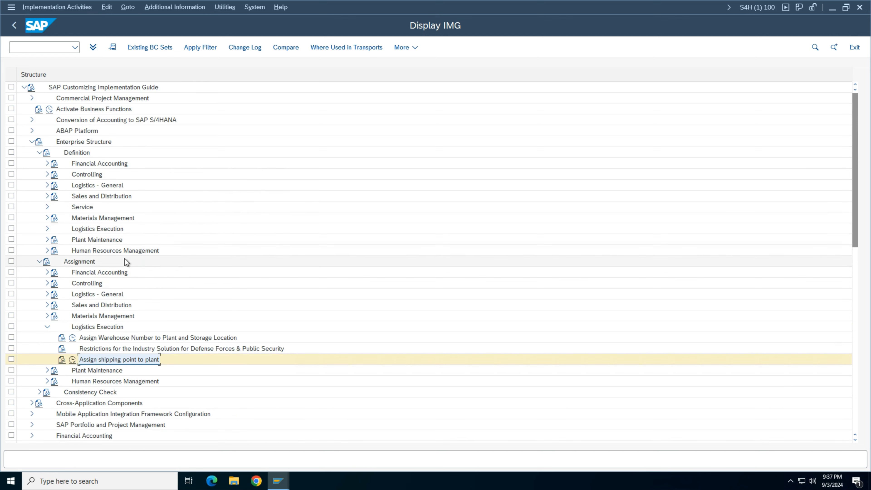